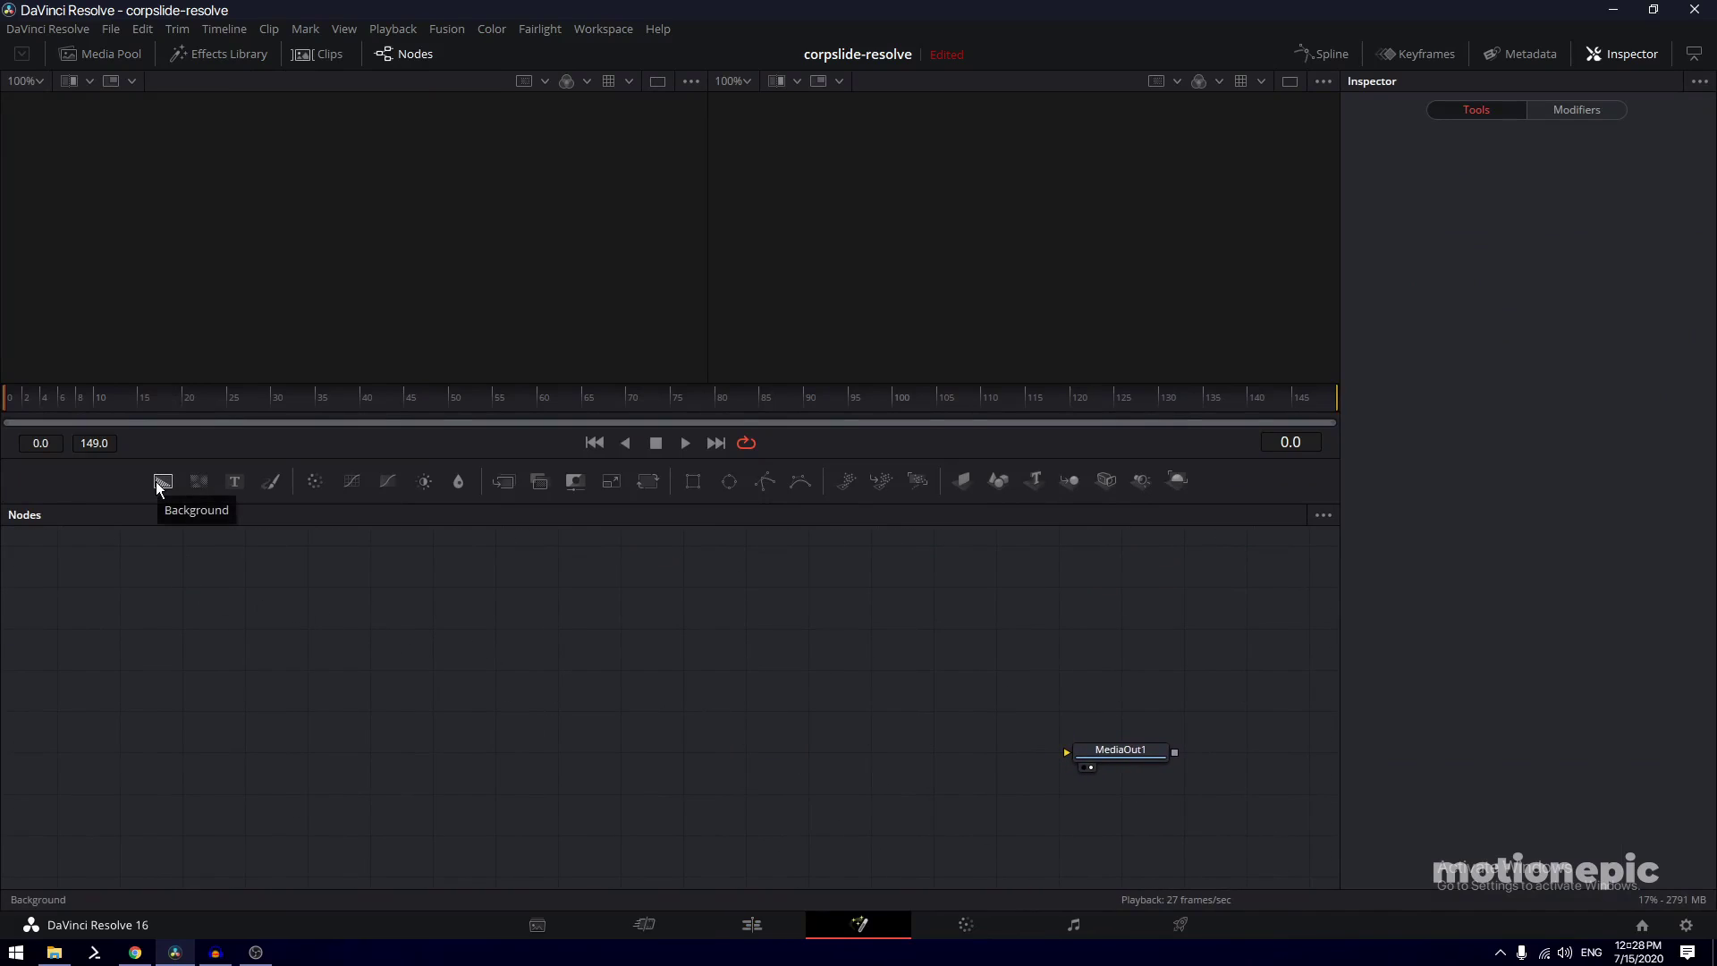
Add a black Background1 node, show it in a single wide viewer, and open the Media Pool
drag(164, 484, 240, 715)
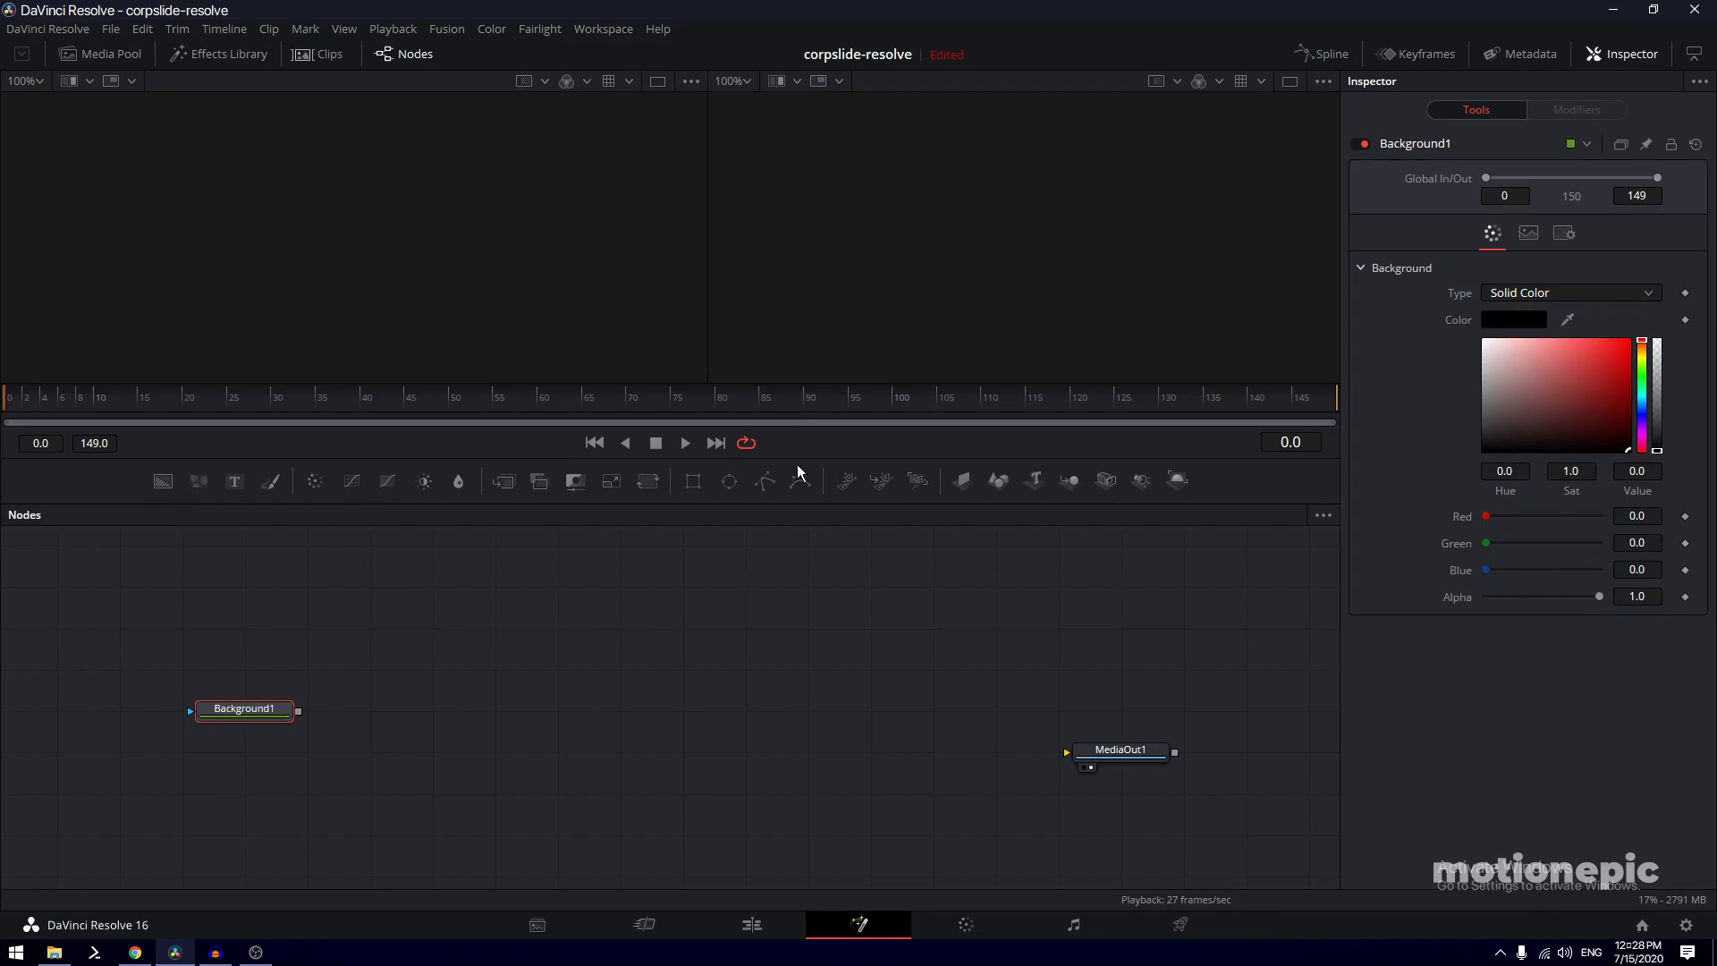
drag(817, 458, 810, 533)
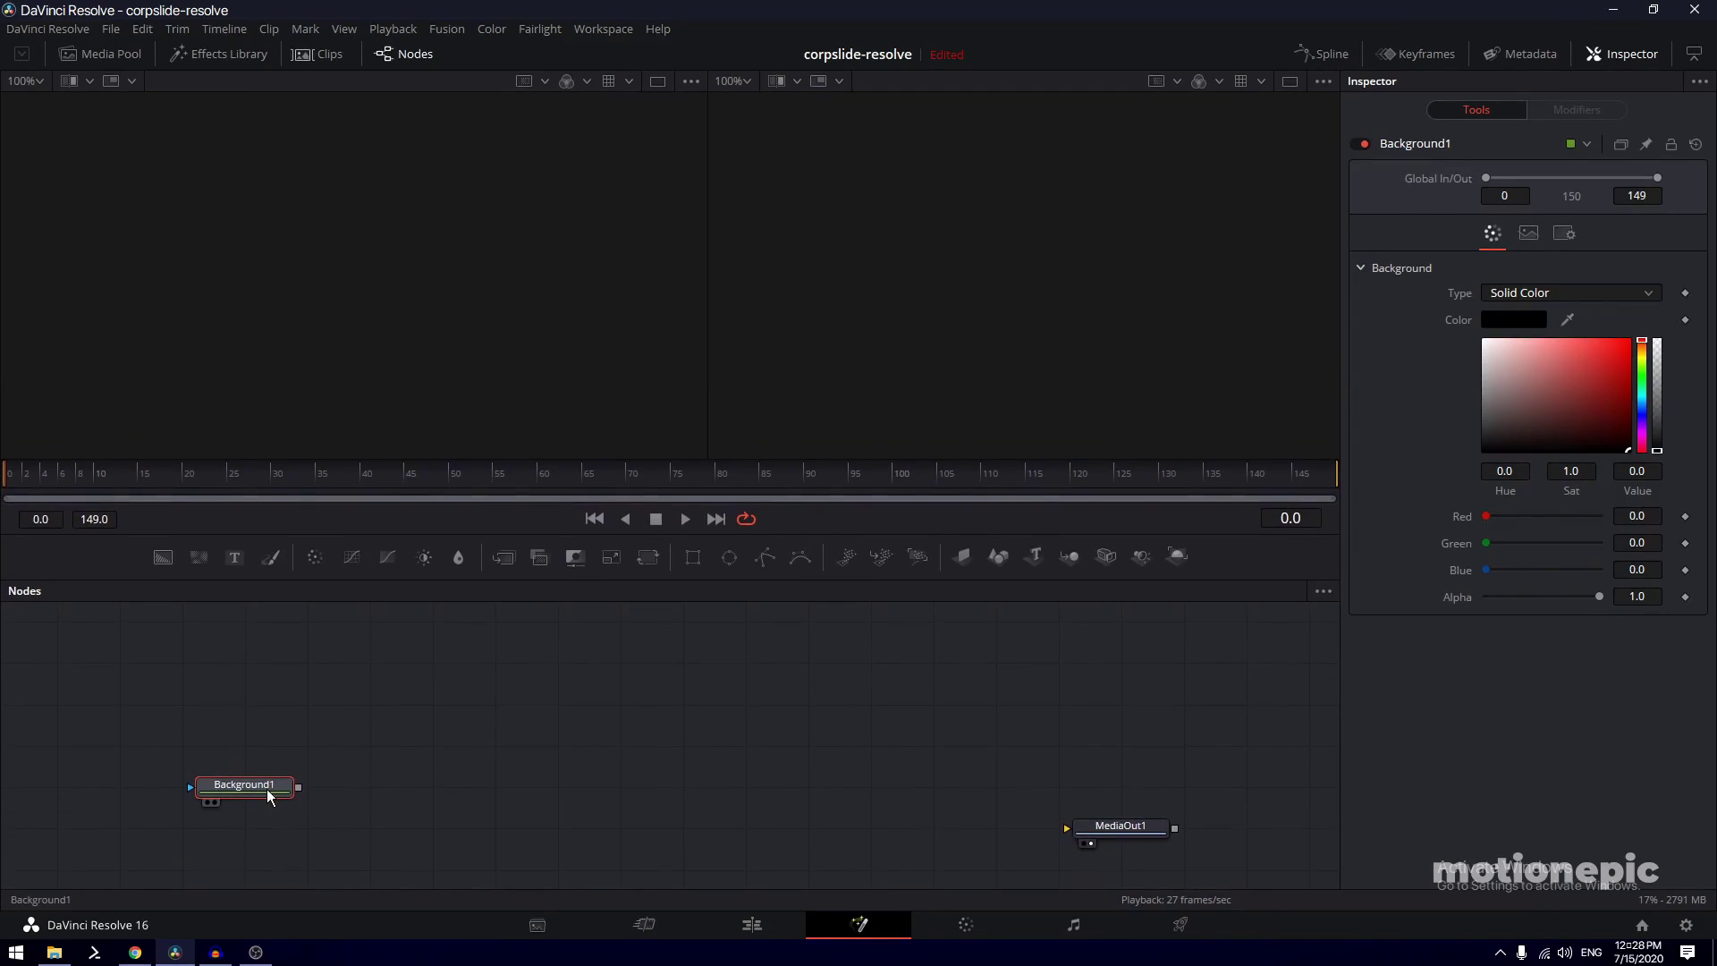
click(1288, 83)
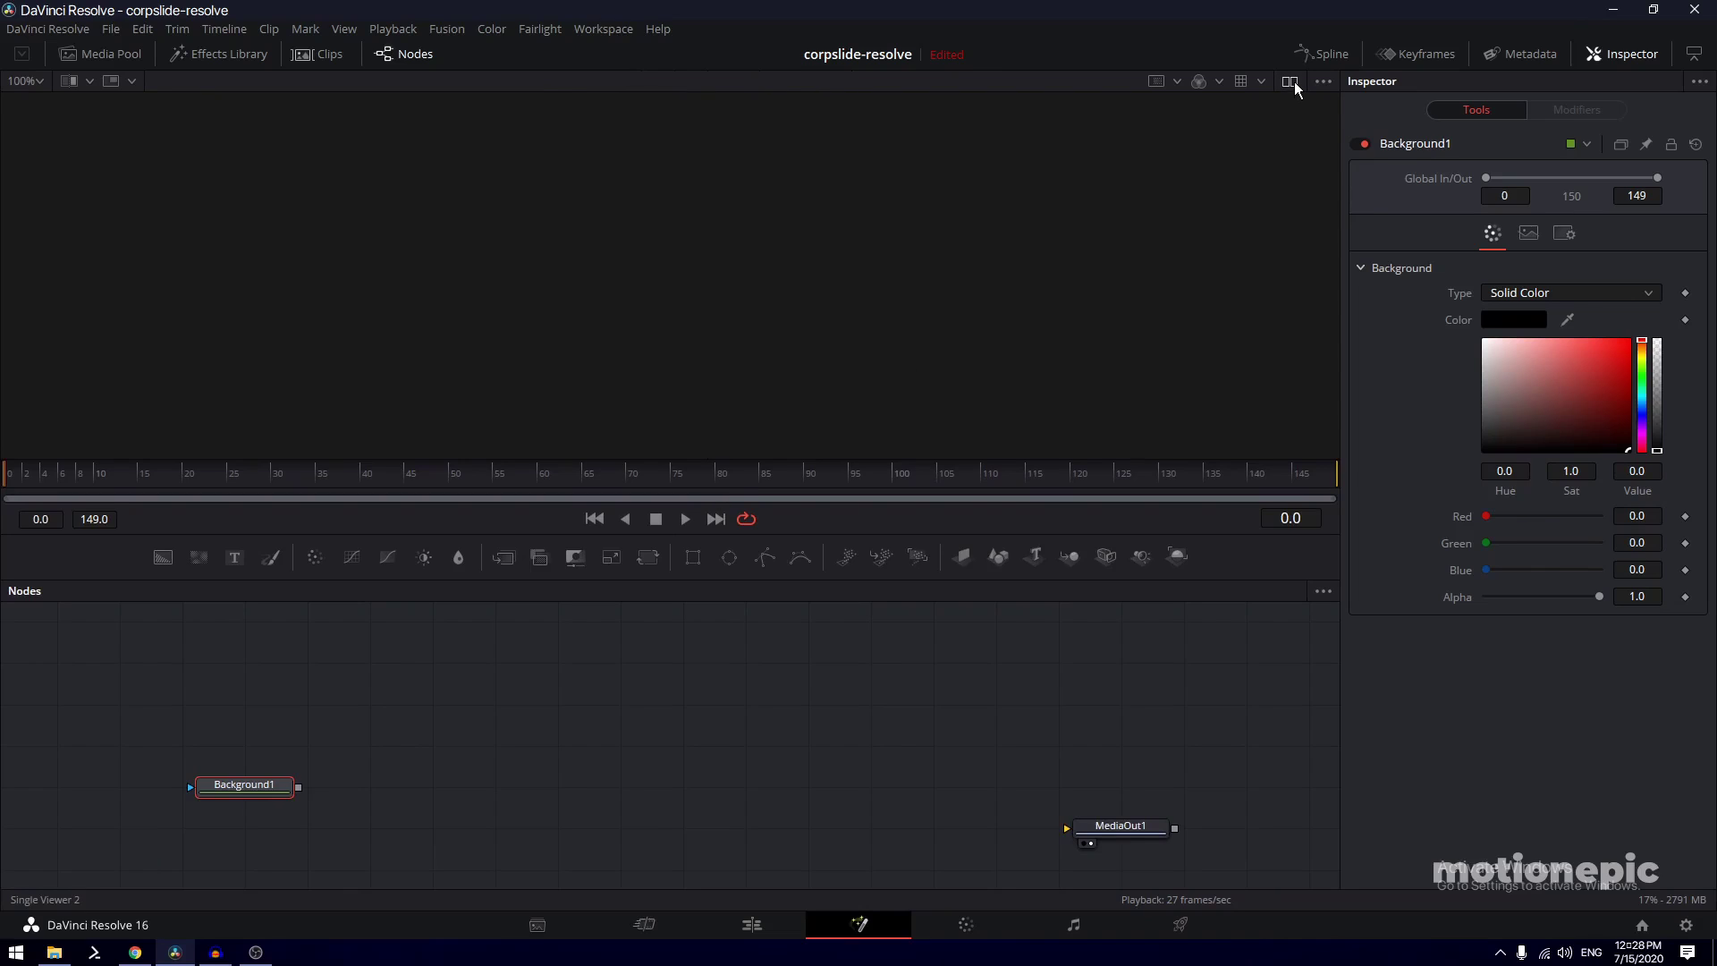
click(1291, 83)
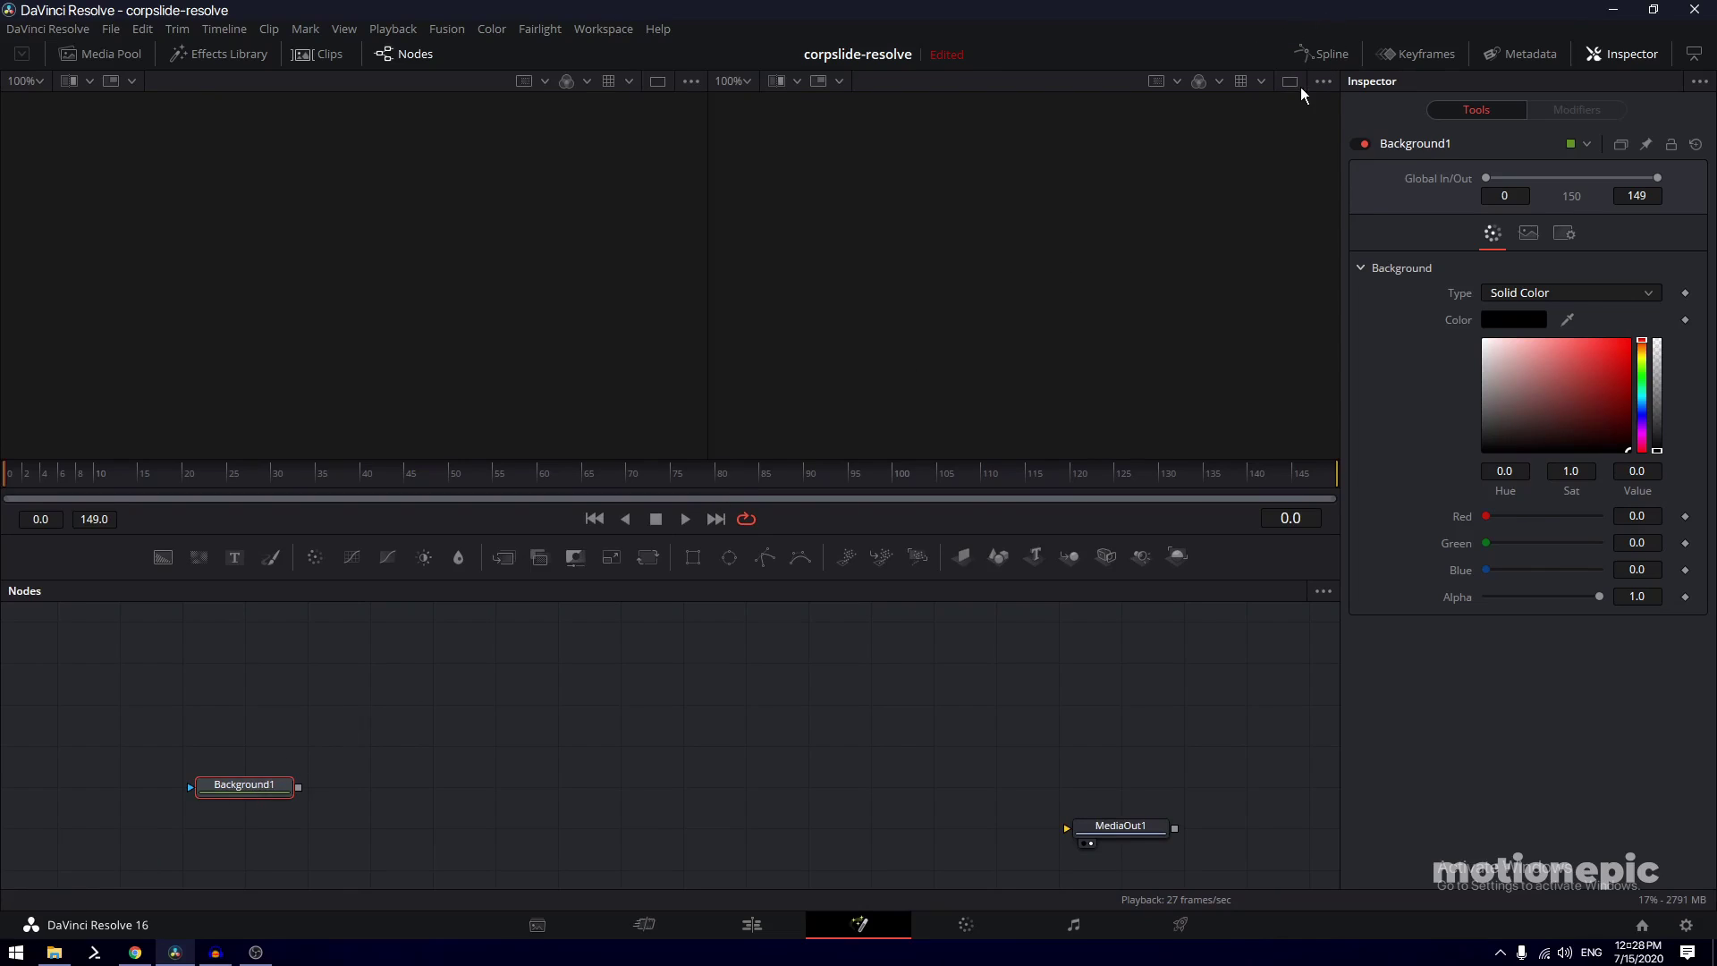
click(1290, 82)
key(2)
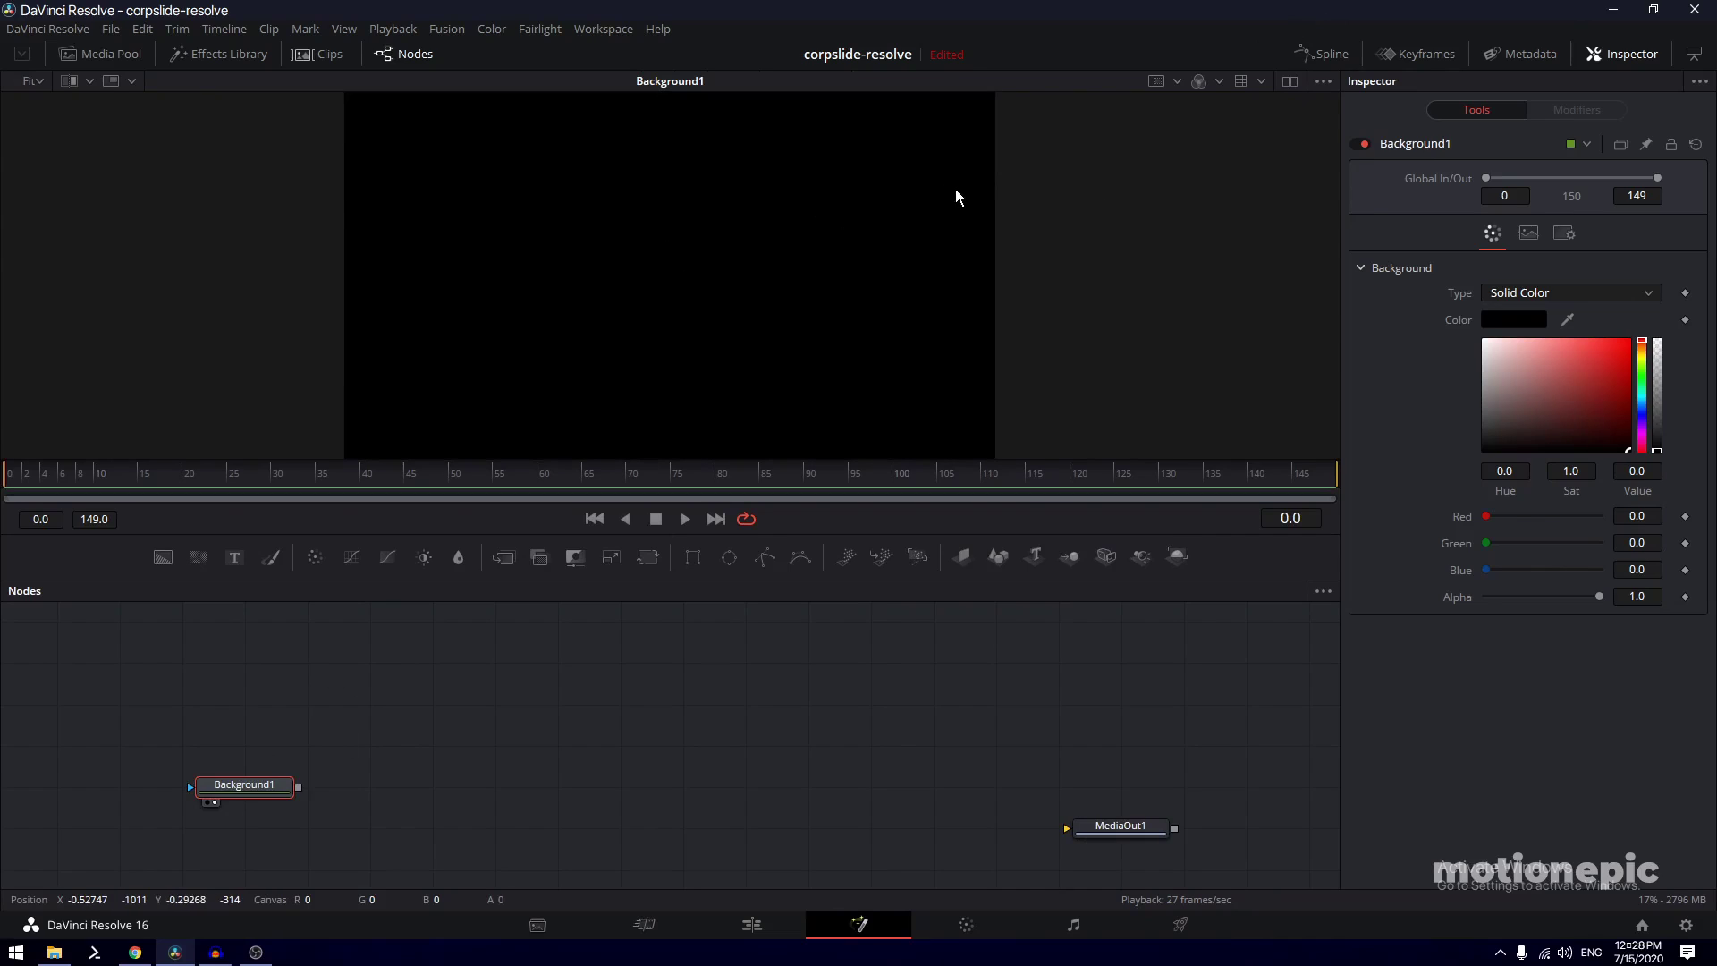
click(101, 54)
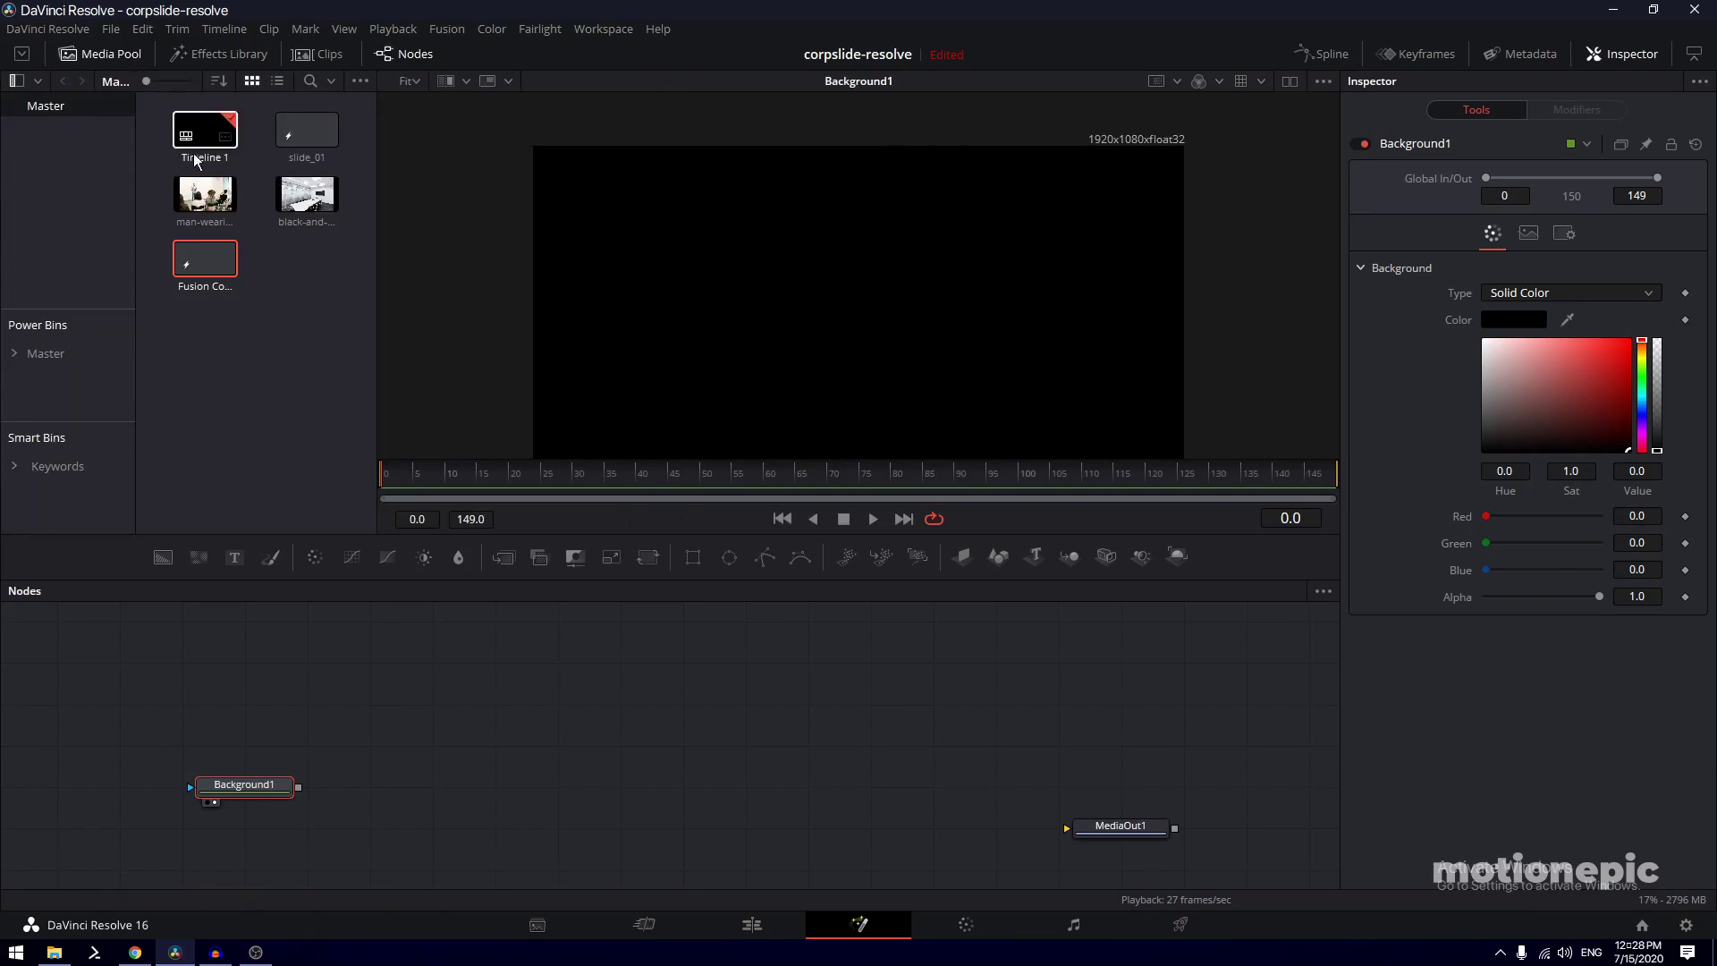
Add the office photo as MediaIn1, merge it over Background1 into Merge1, and view Merge1
drag(307, 193, 273, 726)
click(87, 52)
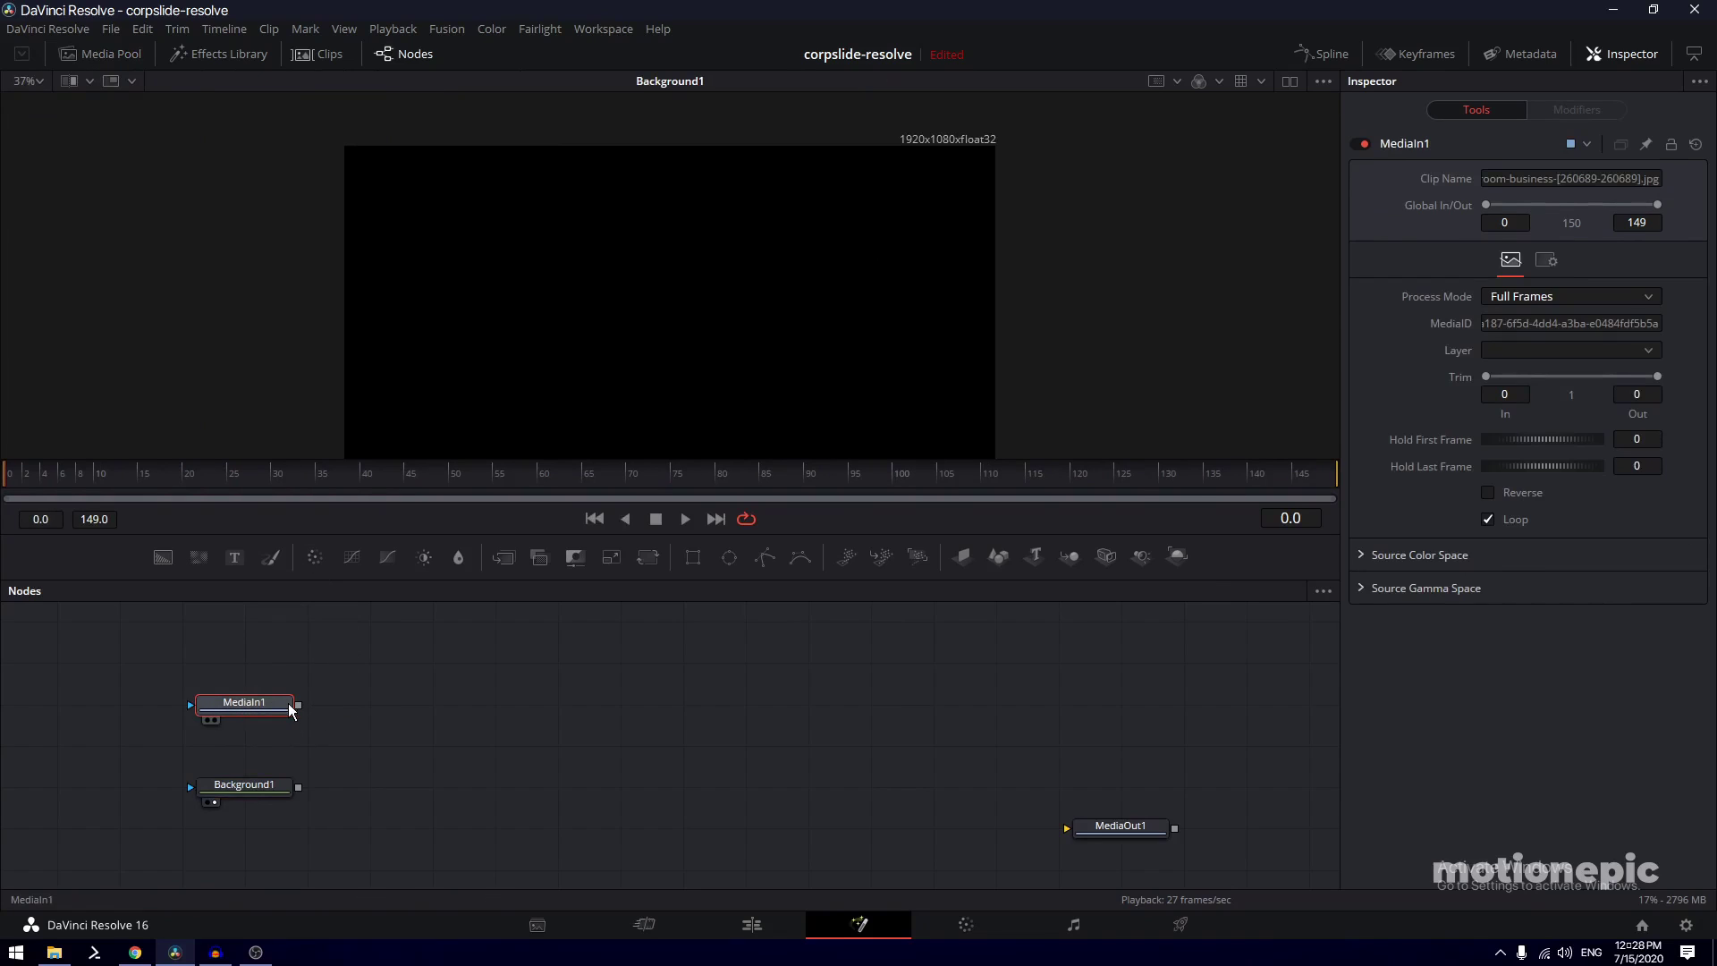
drag(291, 709, 299, 786)
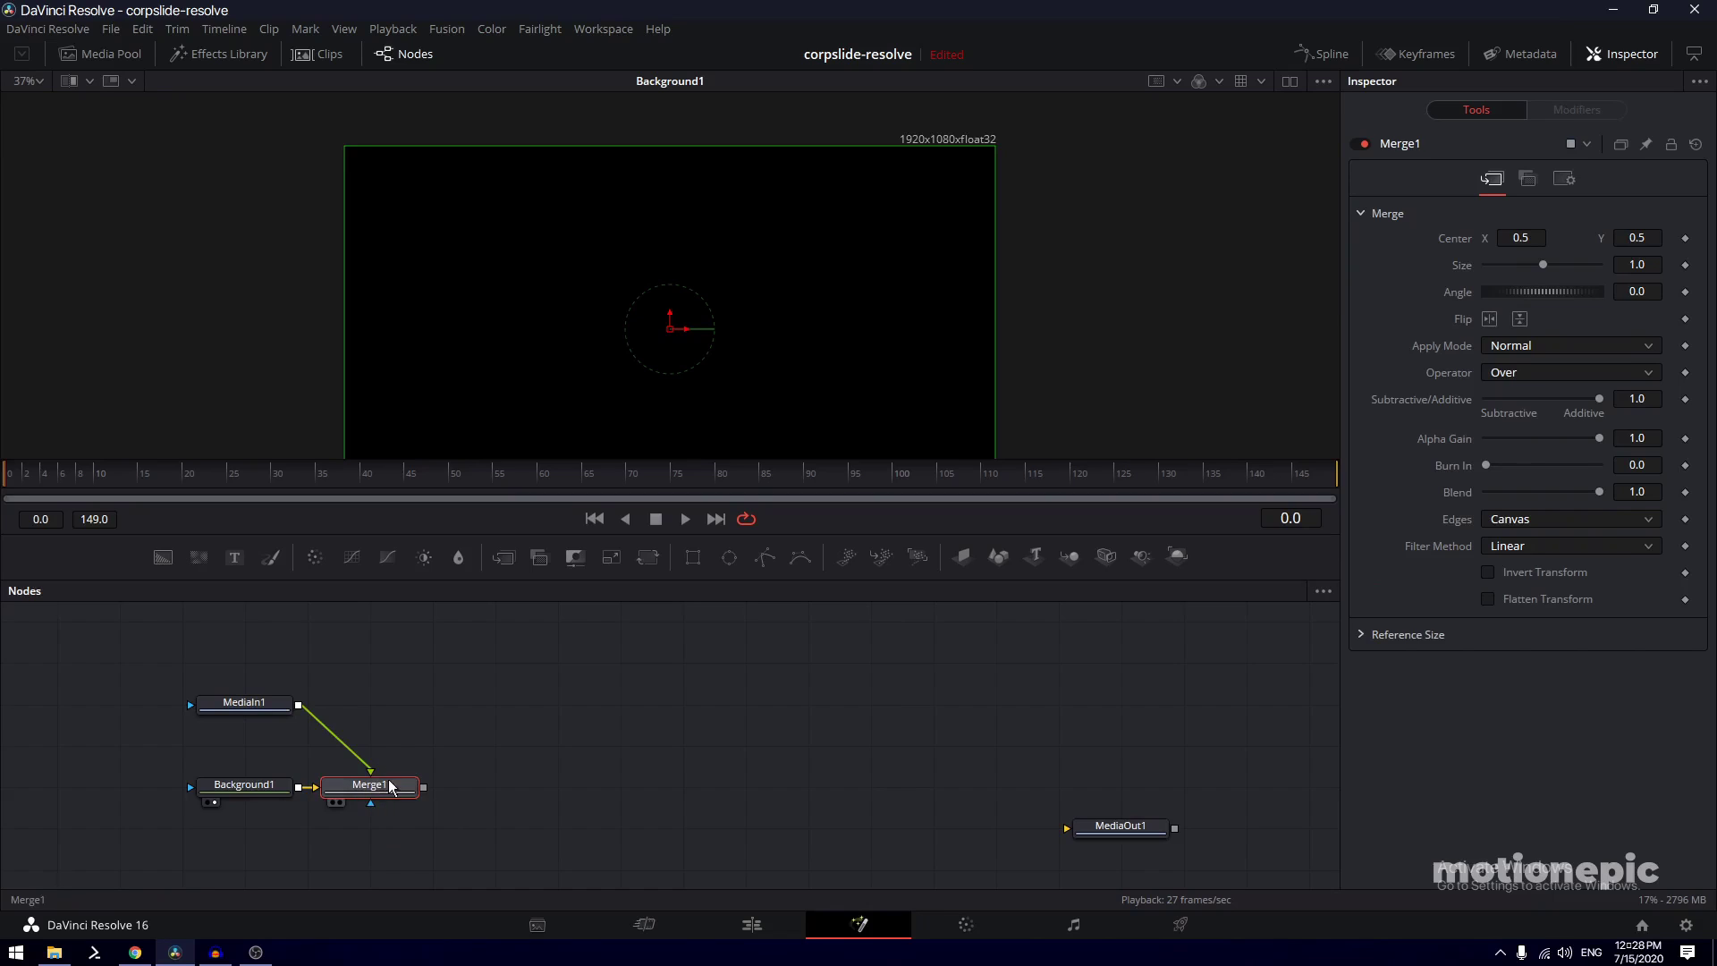
drag(381, 796, 726, 291)
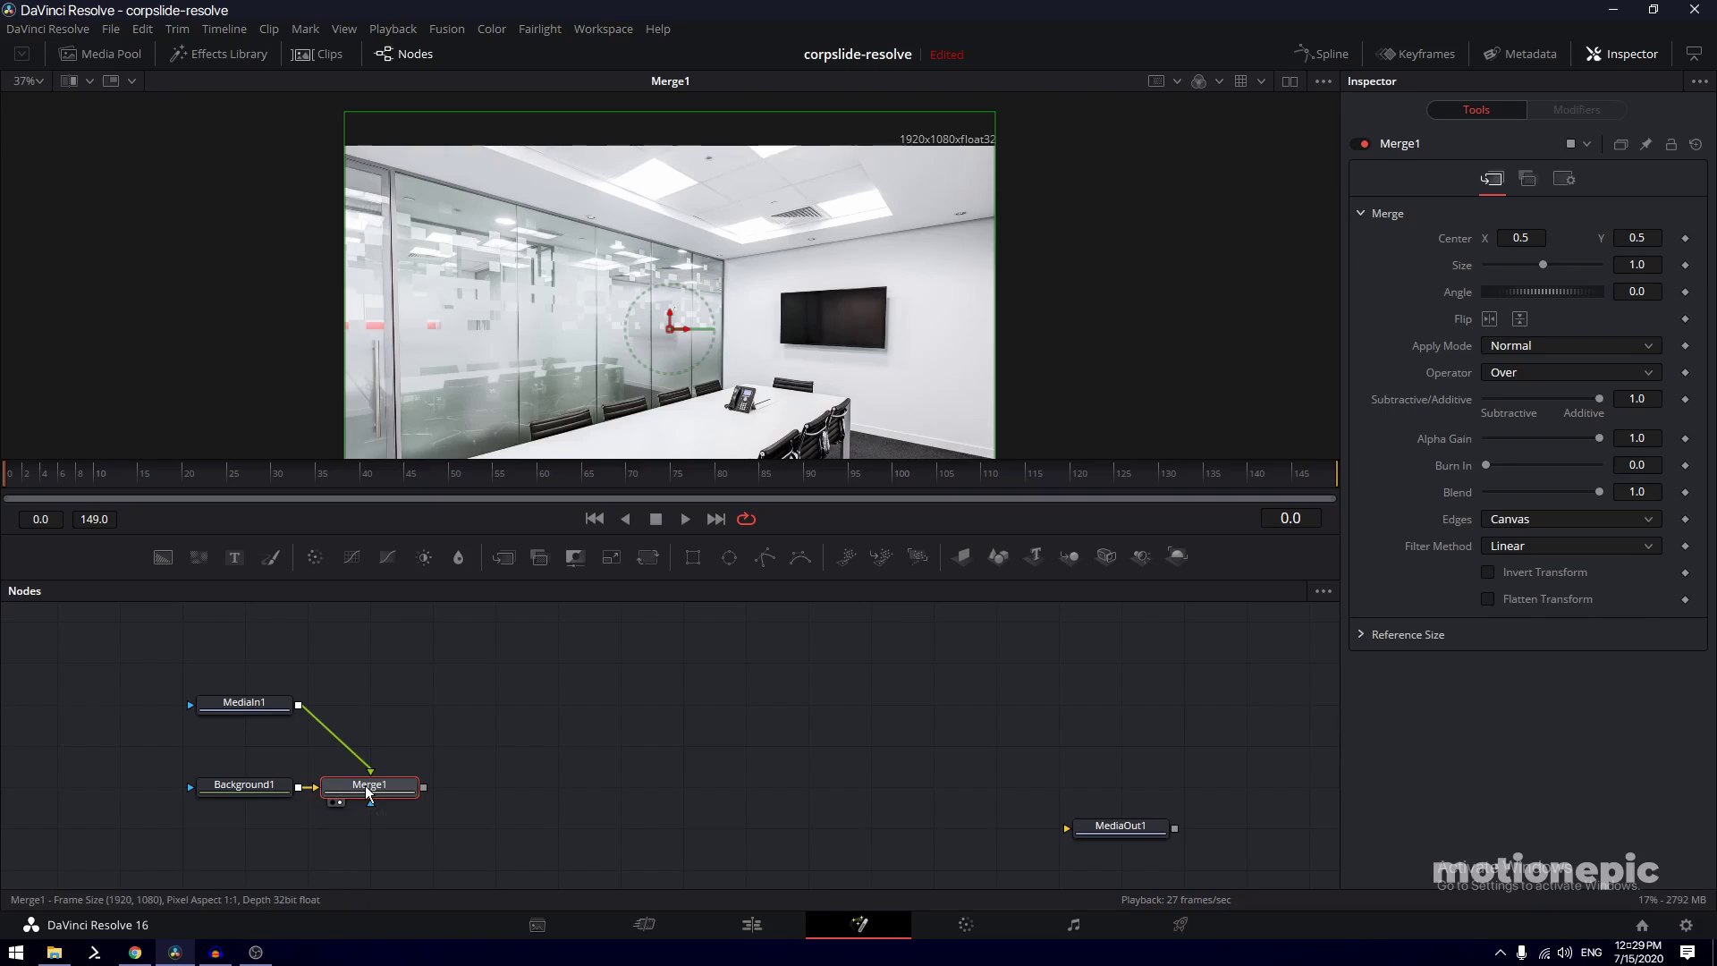
key(ctrl+t)
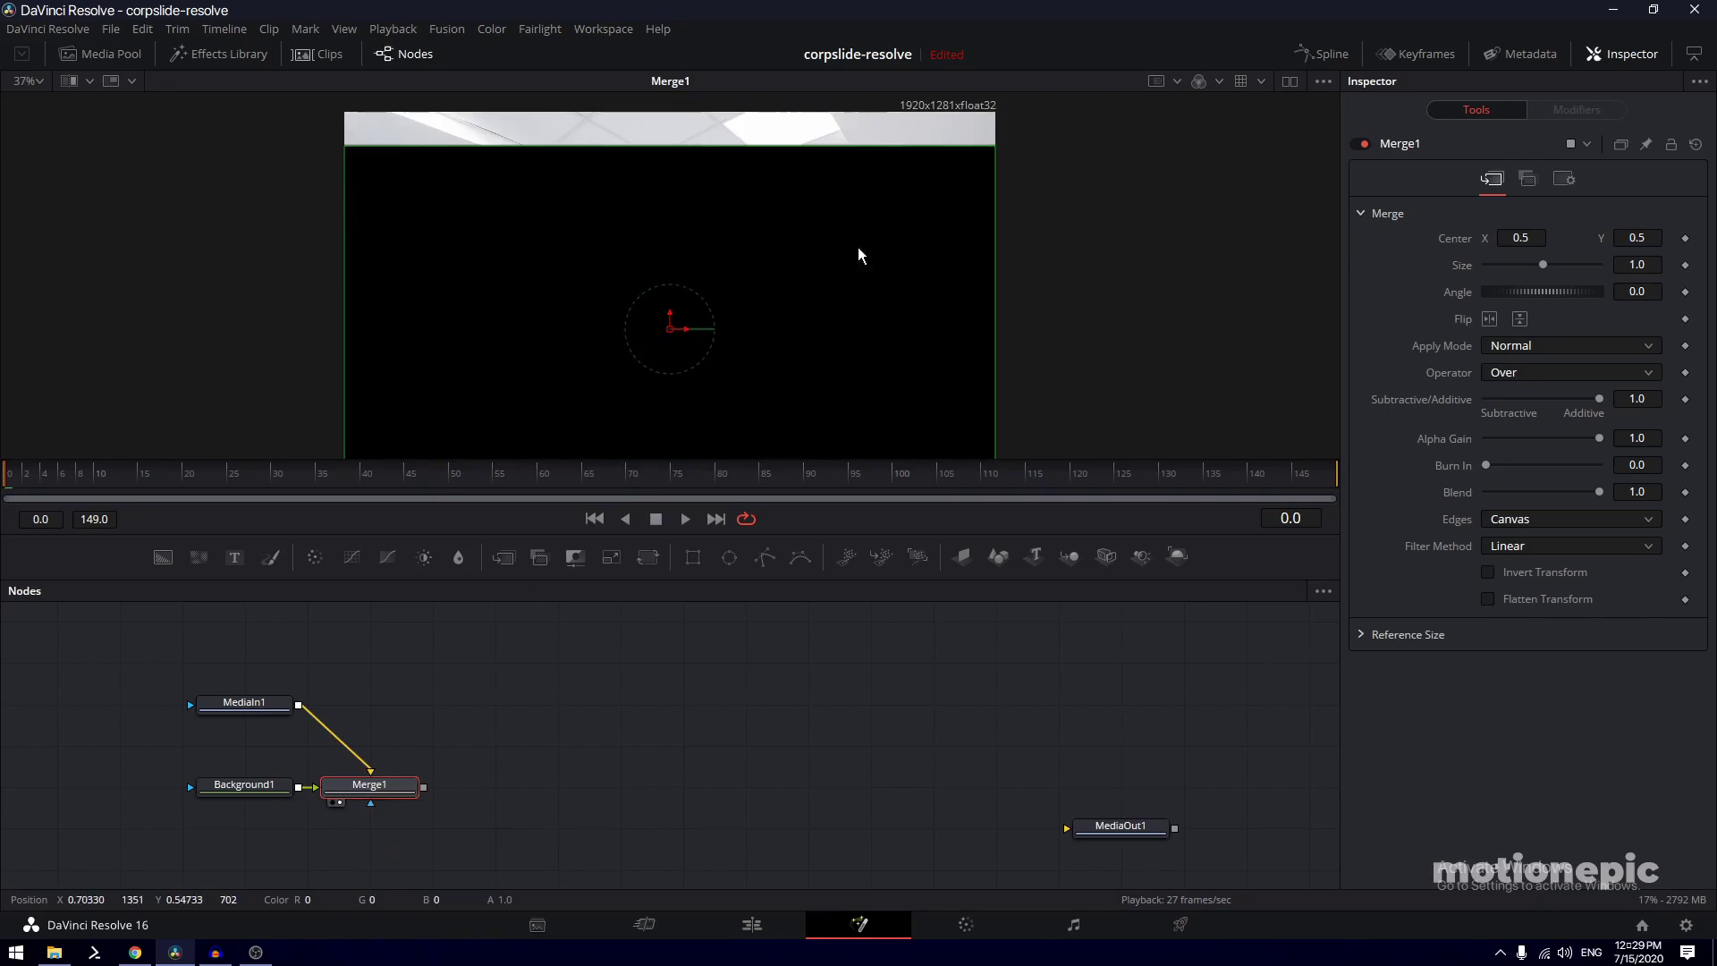
scroll(908, 174, up, 1)
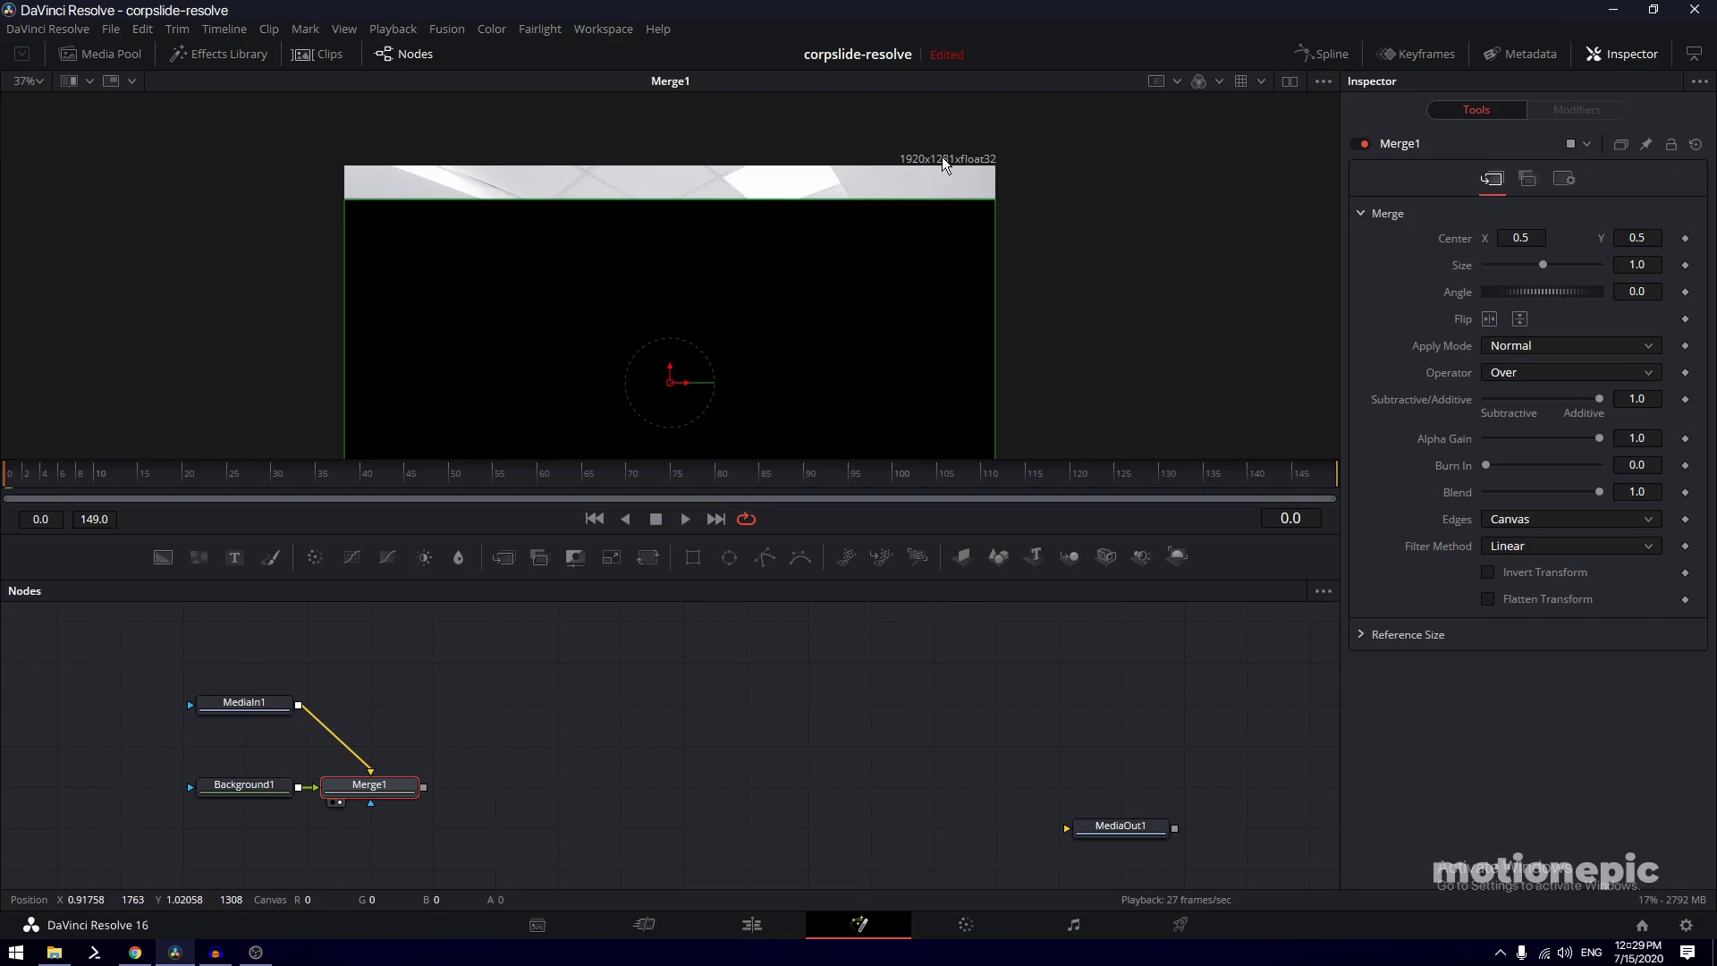
key(ctrl+t)
click(241, 707)
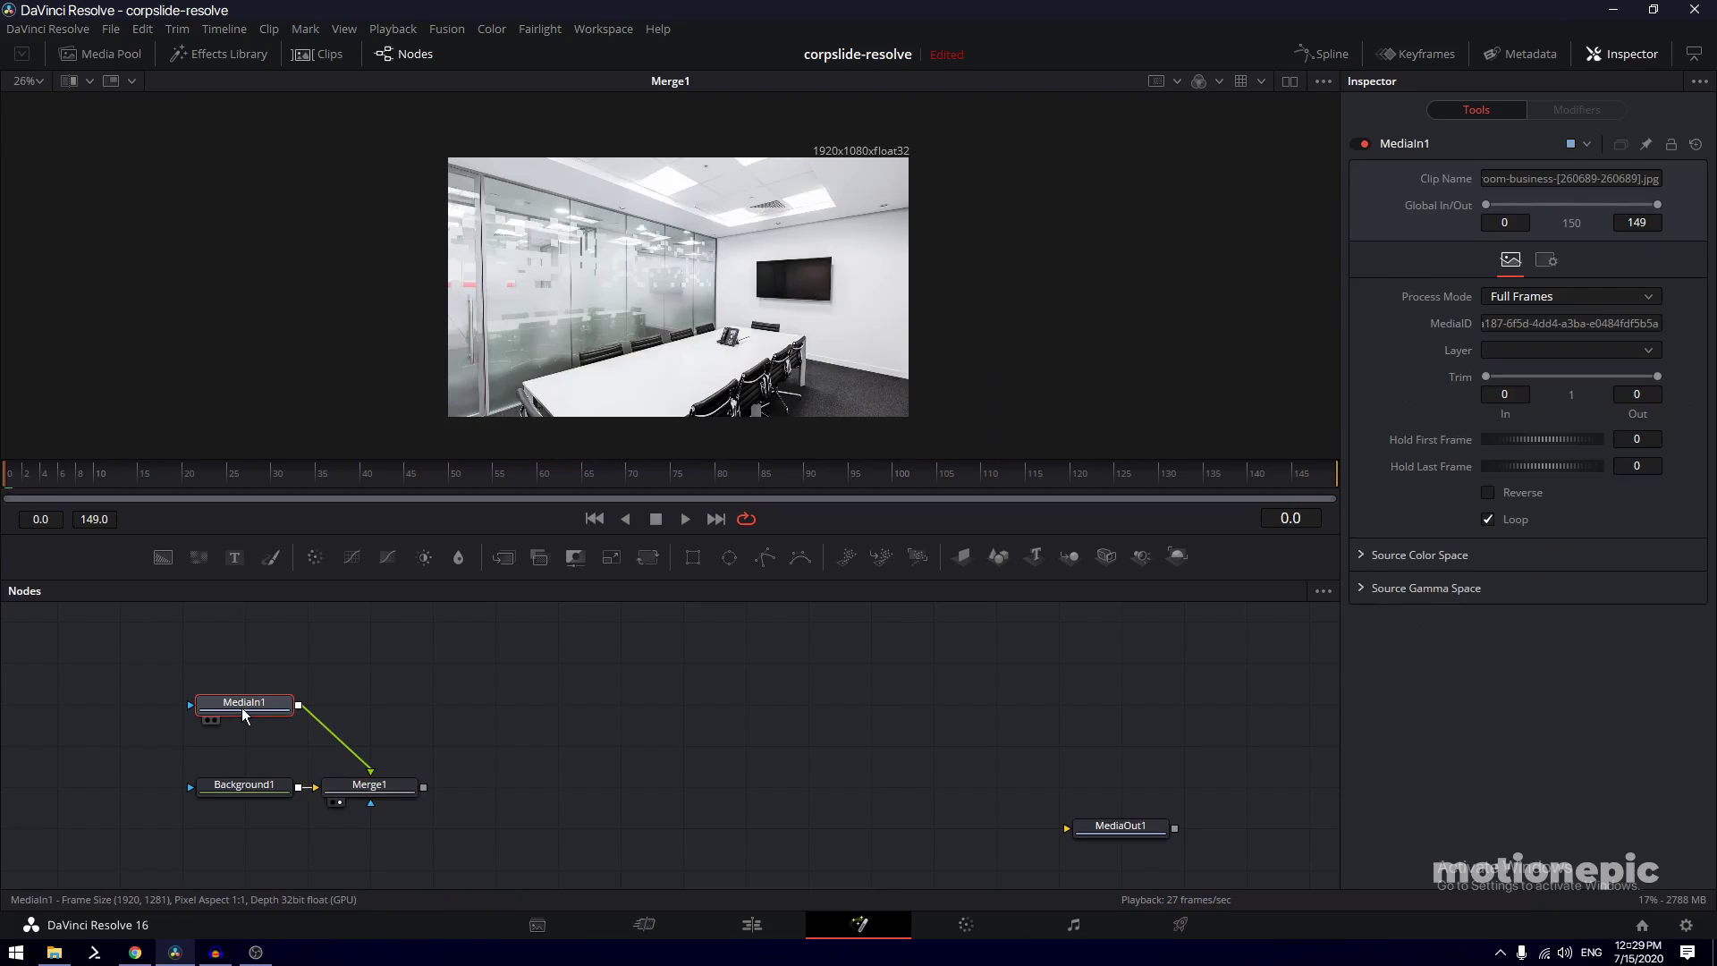
scroll(726, 335, up, 2)
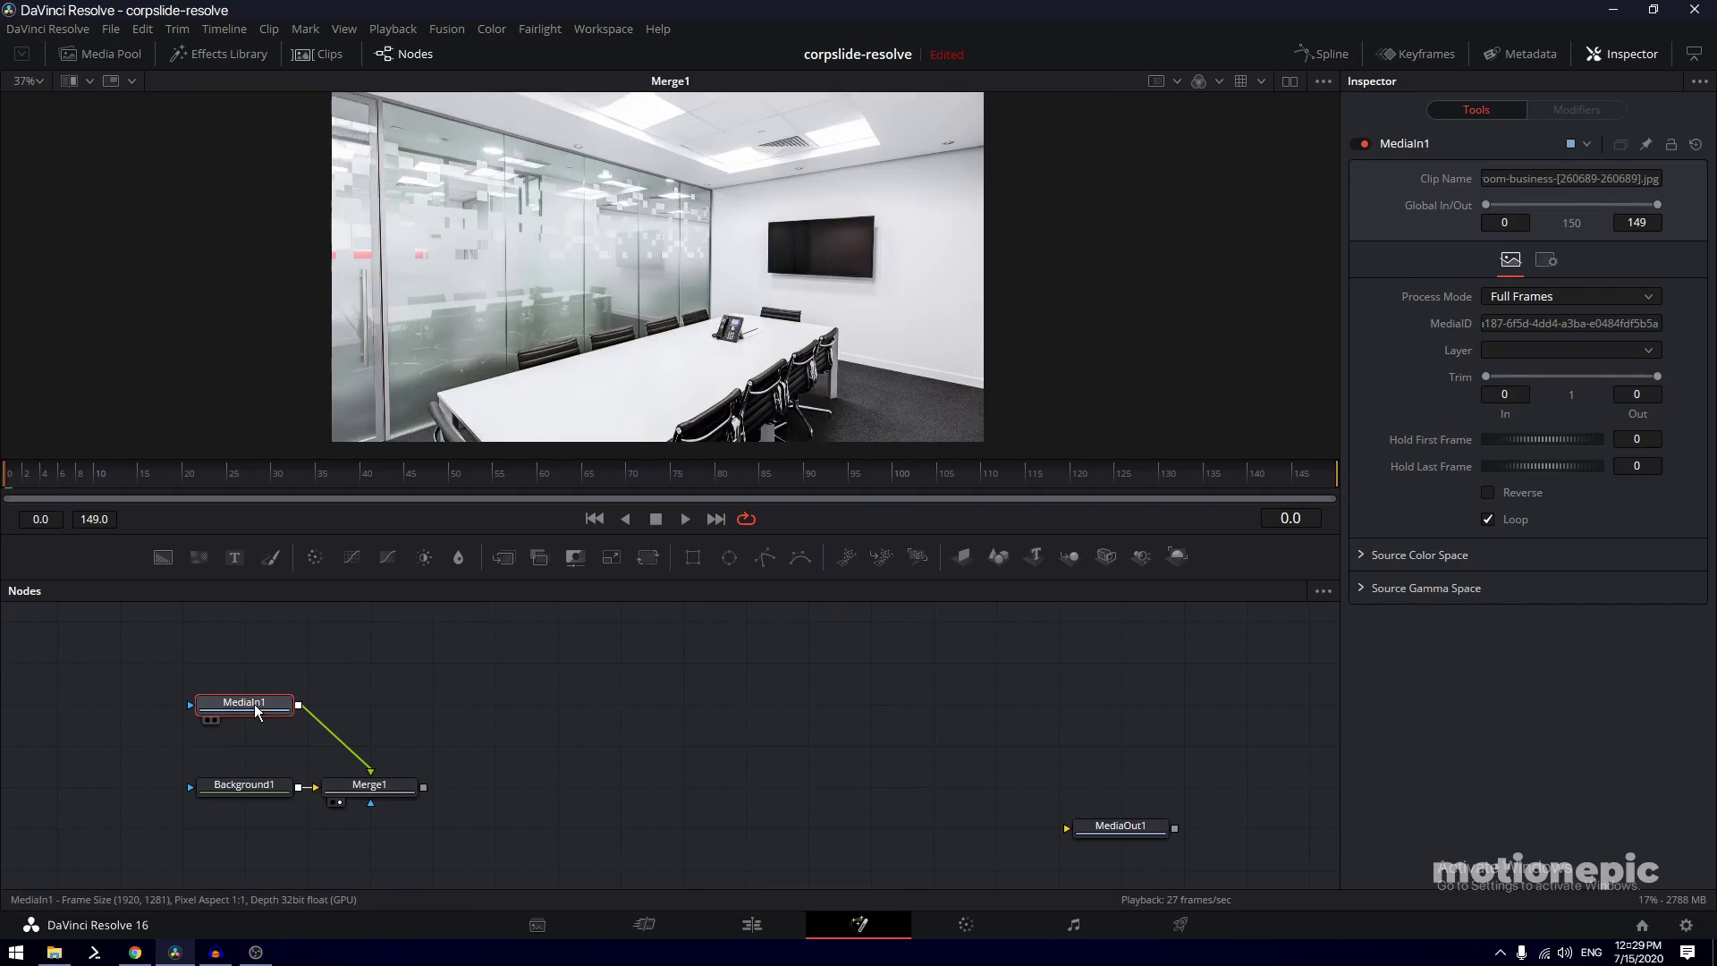
Insert a Transform node after MediaIn1, between the photo and Merge1
key(shift+space)
text(Transform)
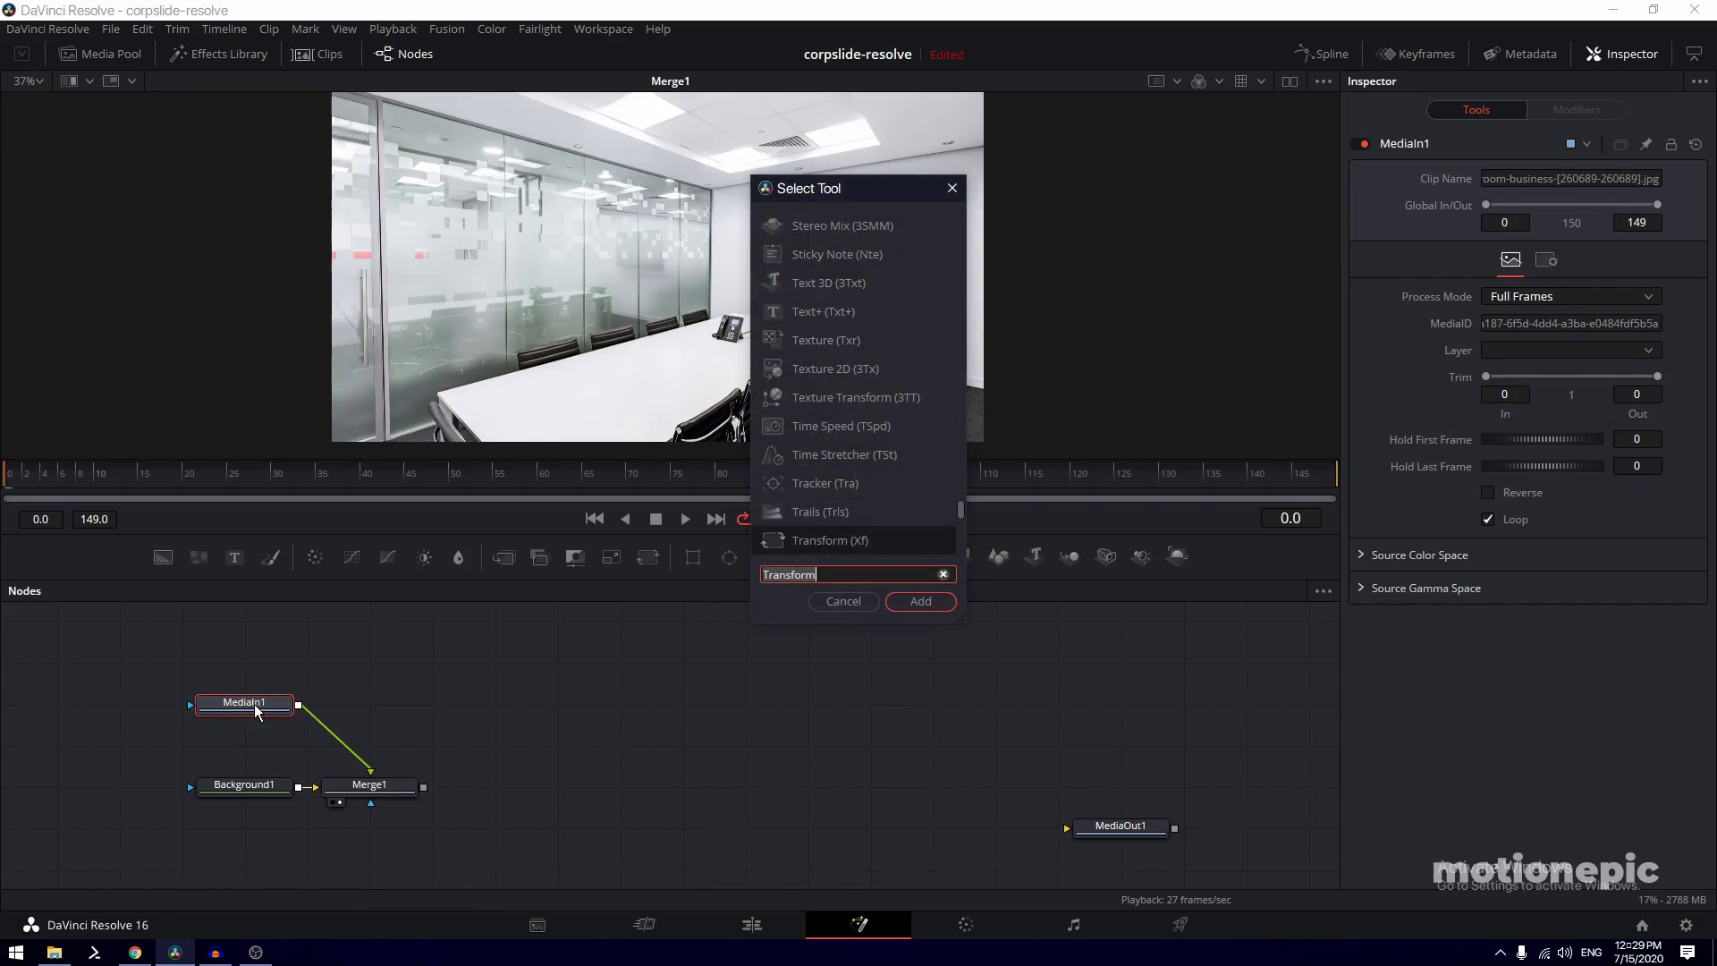
click(914, 605)
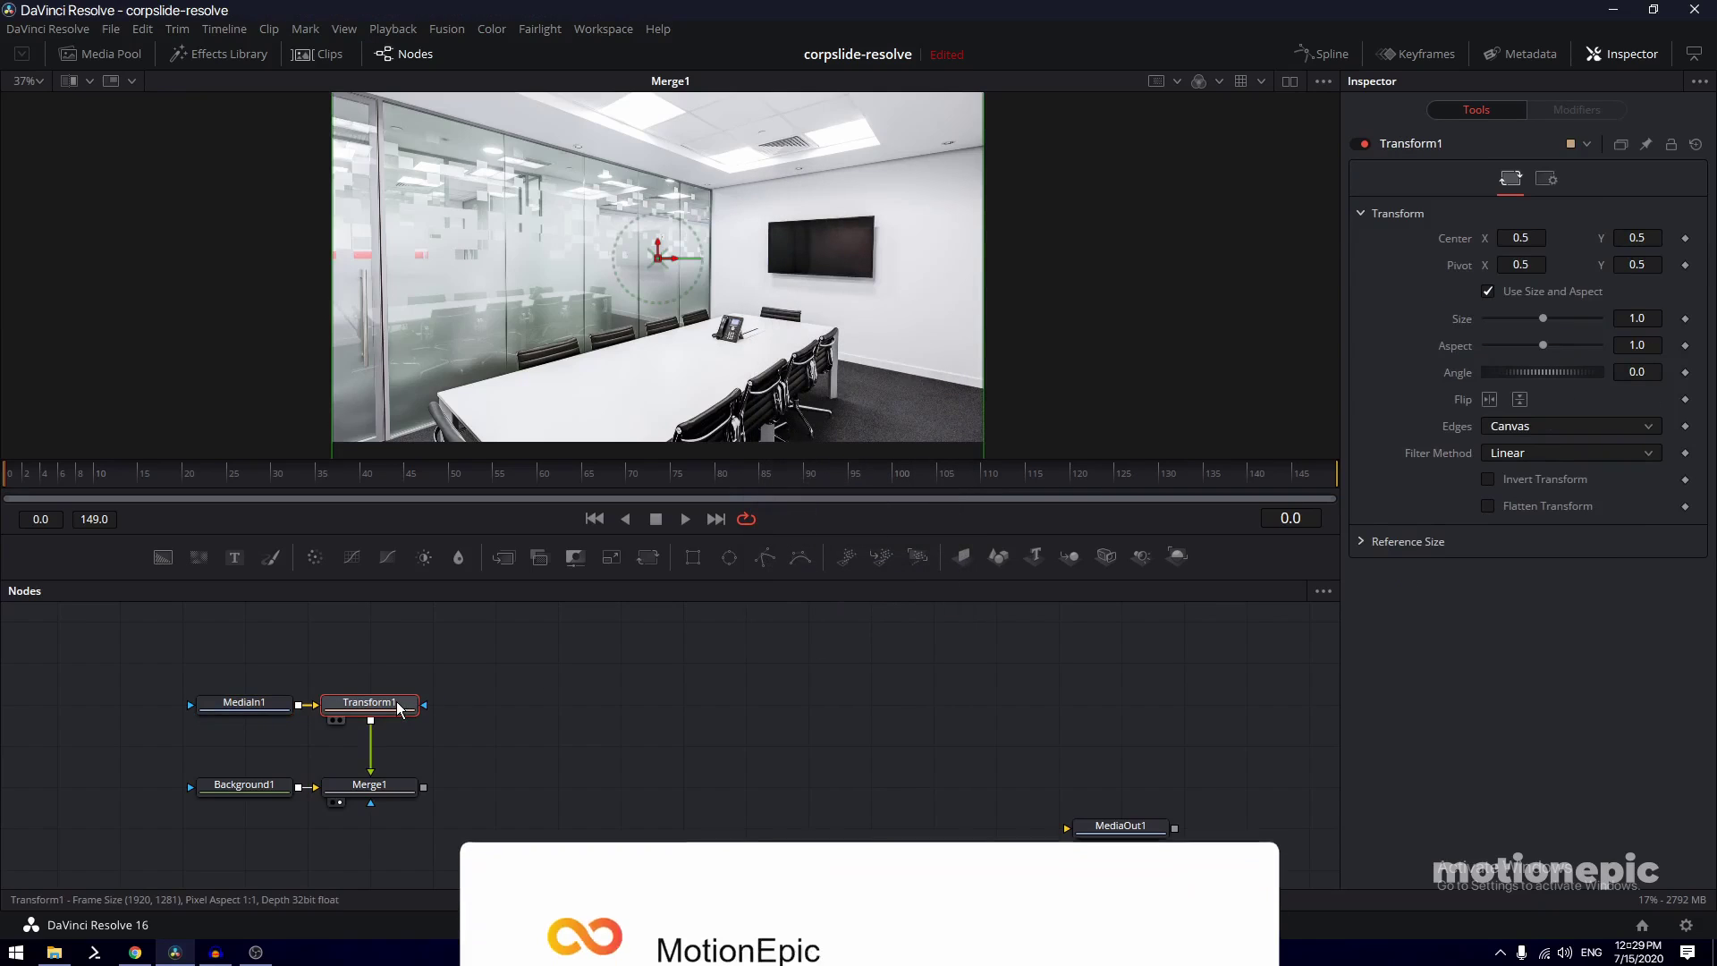
Test Transform1's Size, leave it at 1.0, and return the playhead to frame 0
drag(1540, 327, 1543, 323)
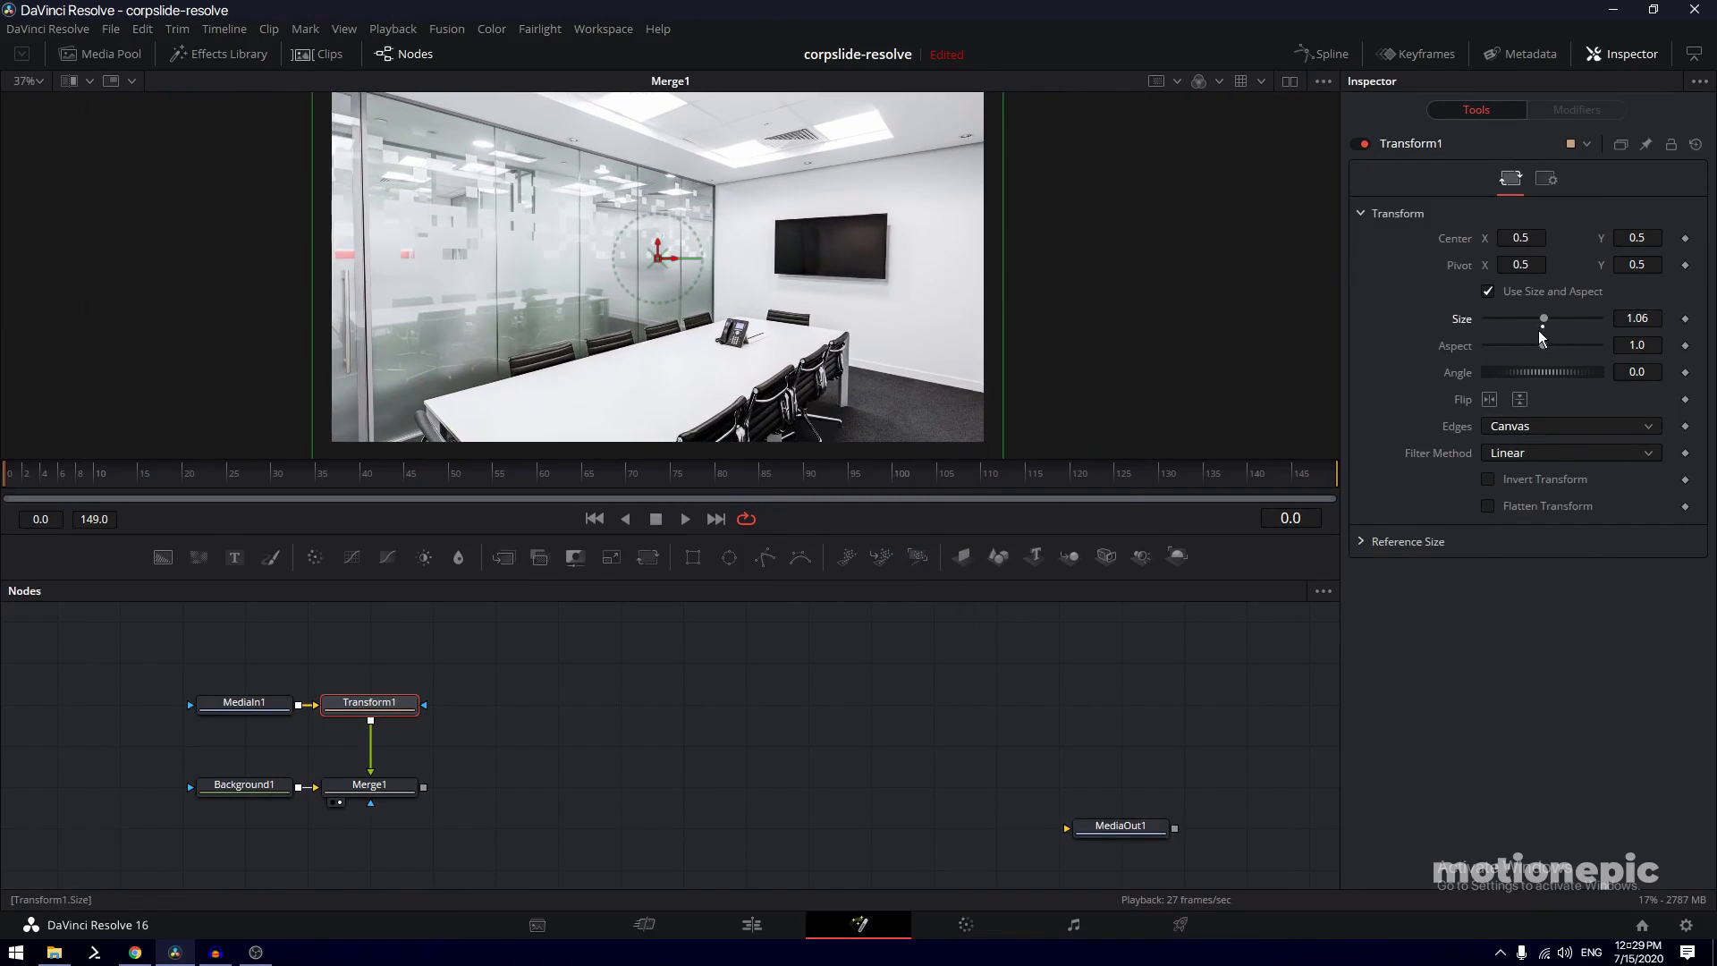
drag(1545, 335, 1543, 335)
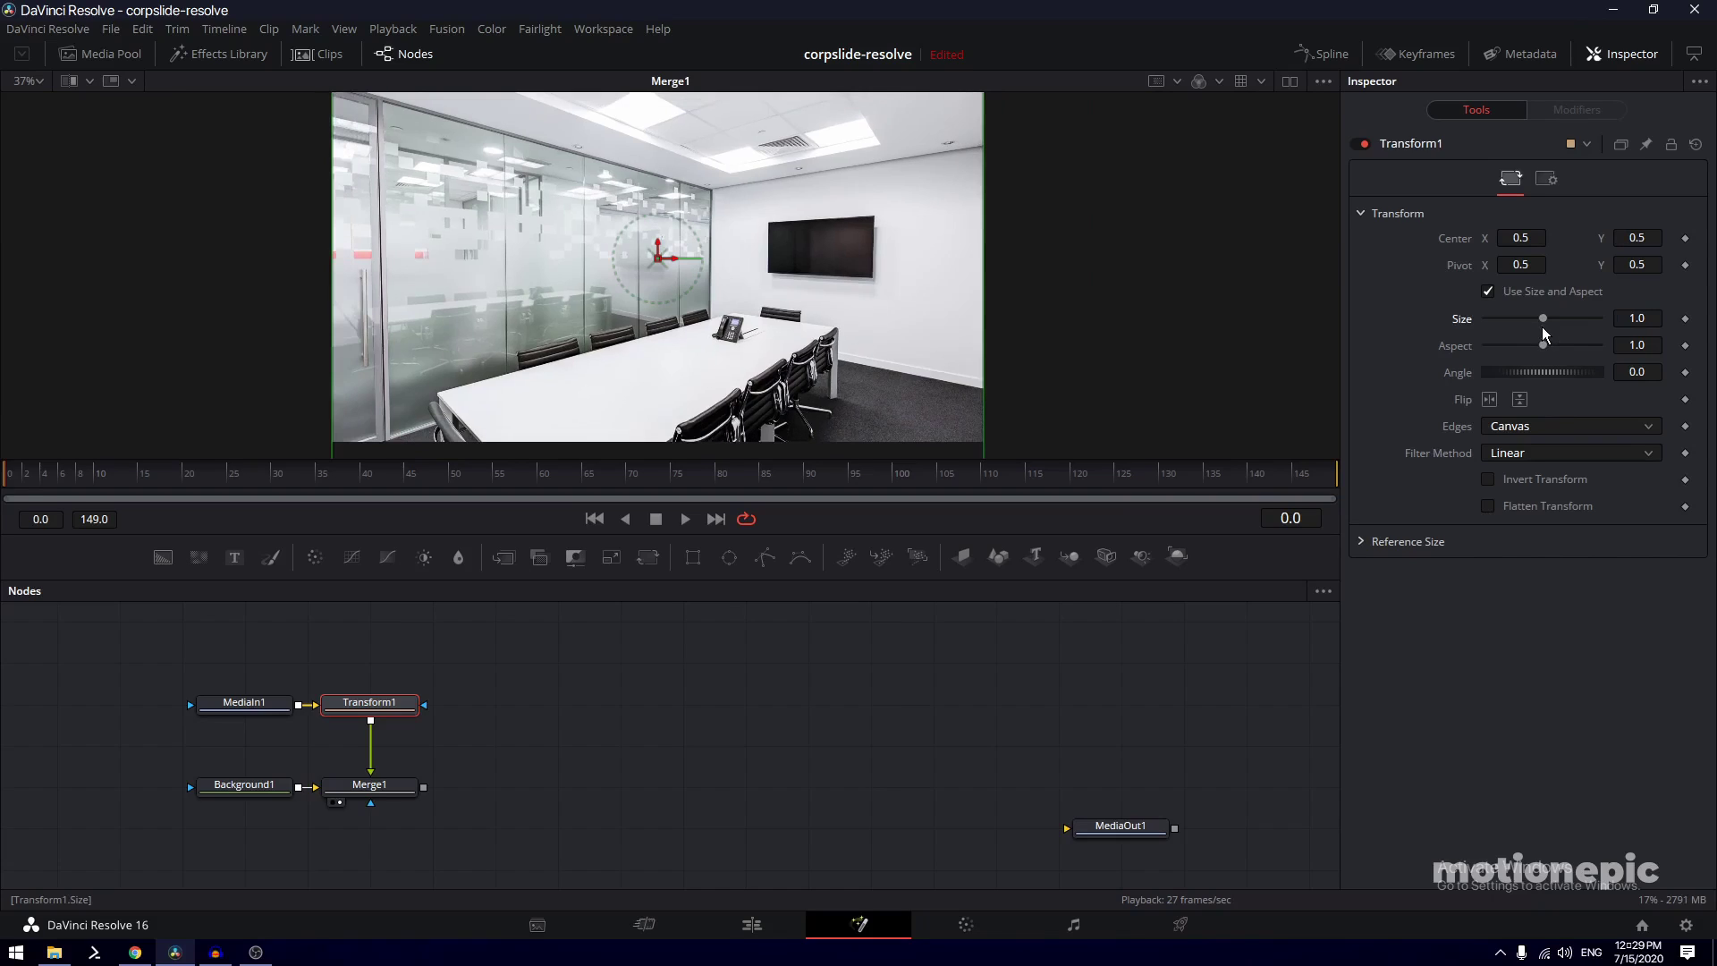
scroll(714, 265, down, 2)
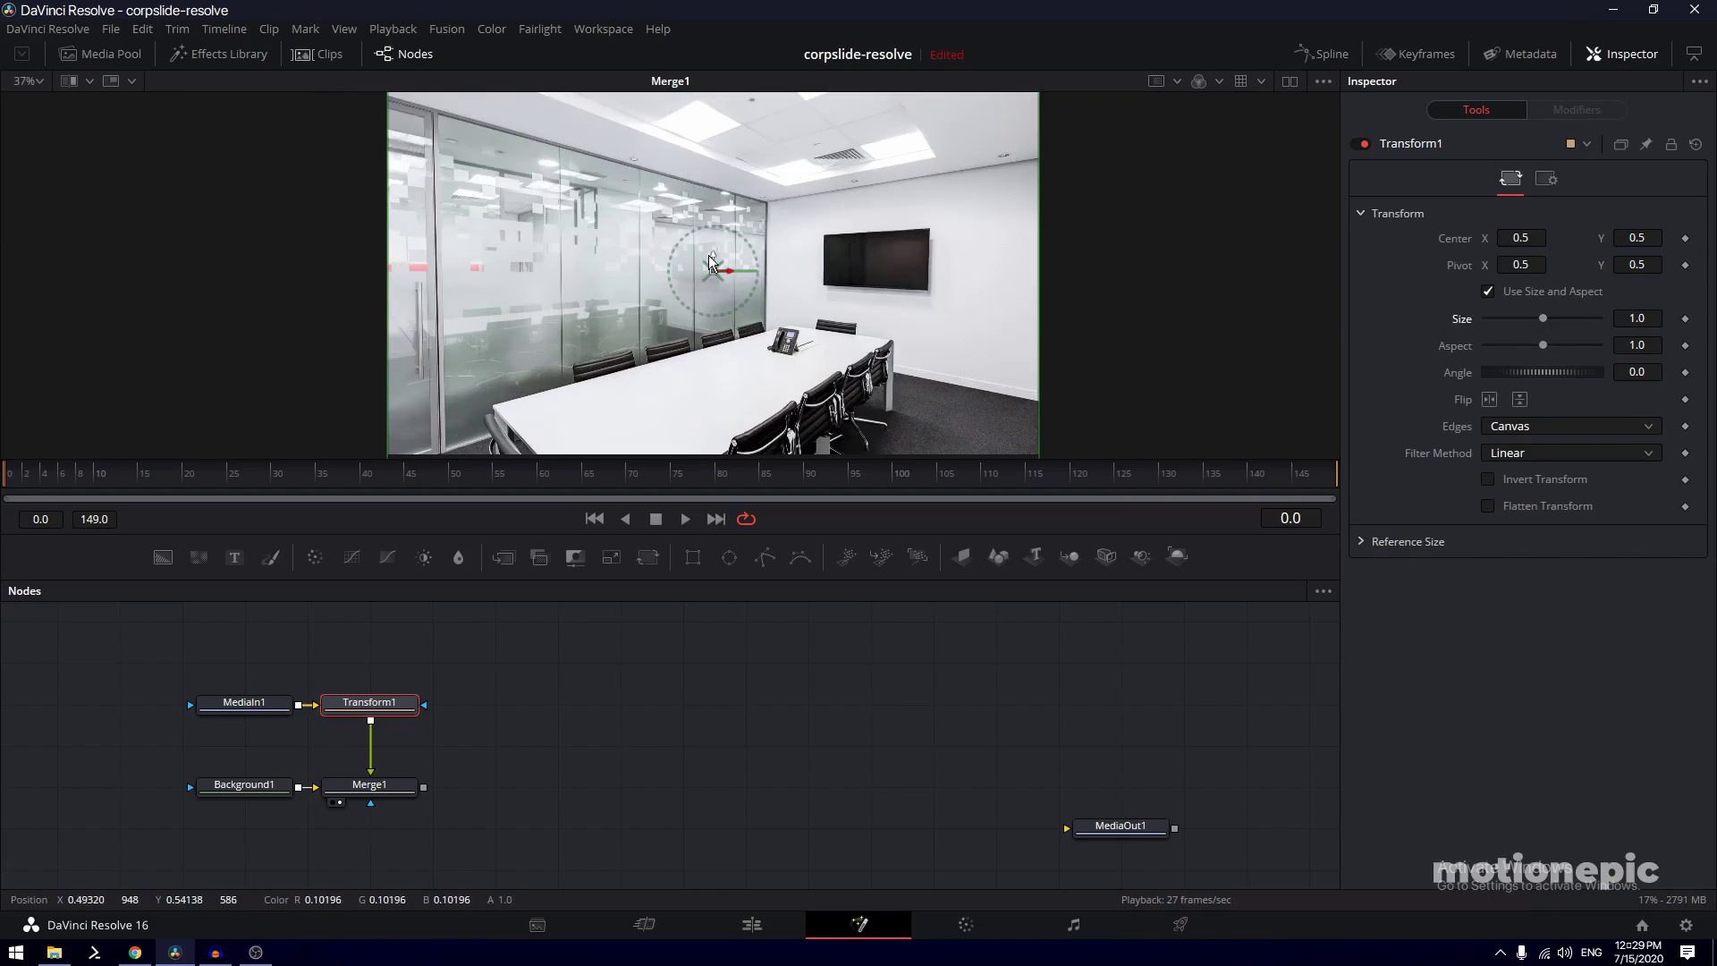
click(96, 479)
drag(96, 479, 6, 480)
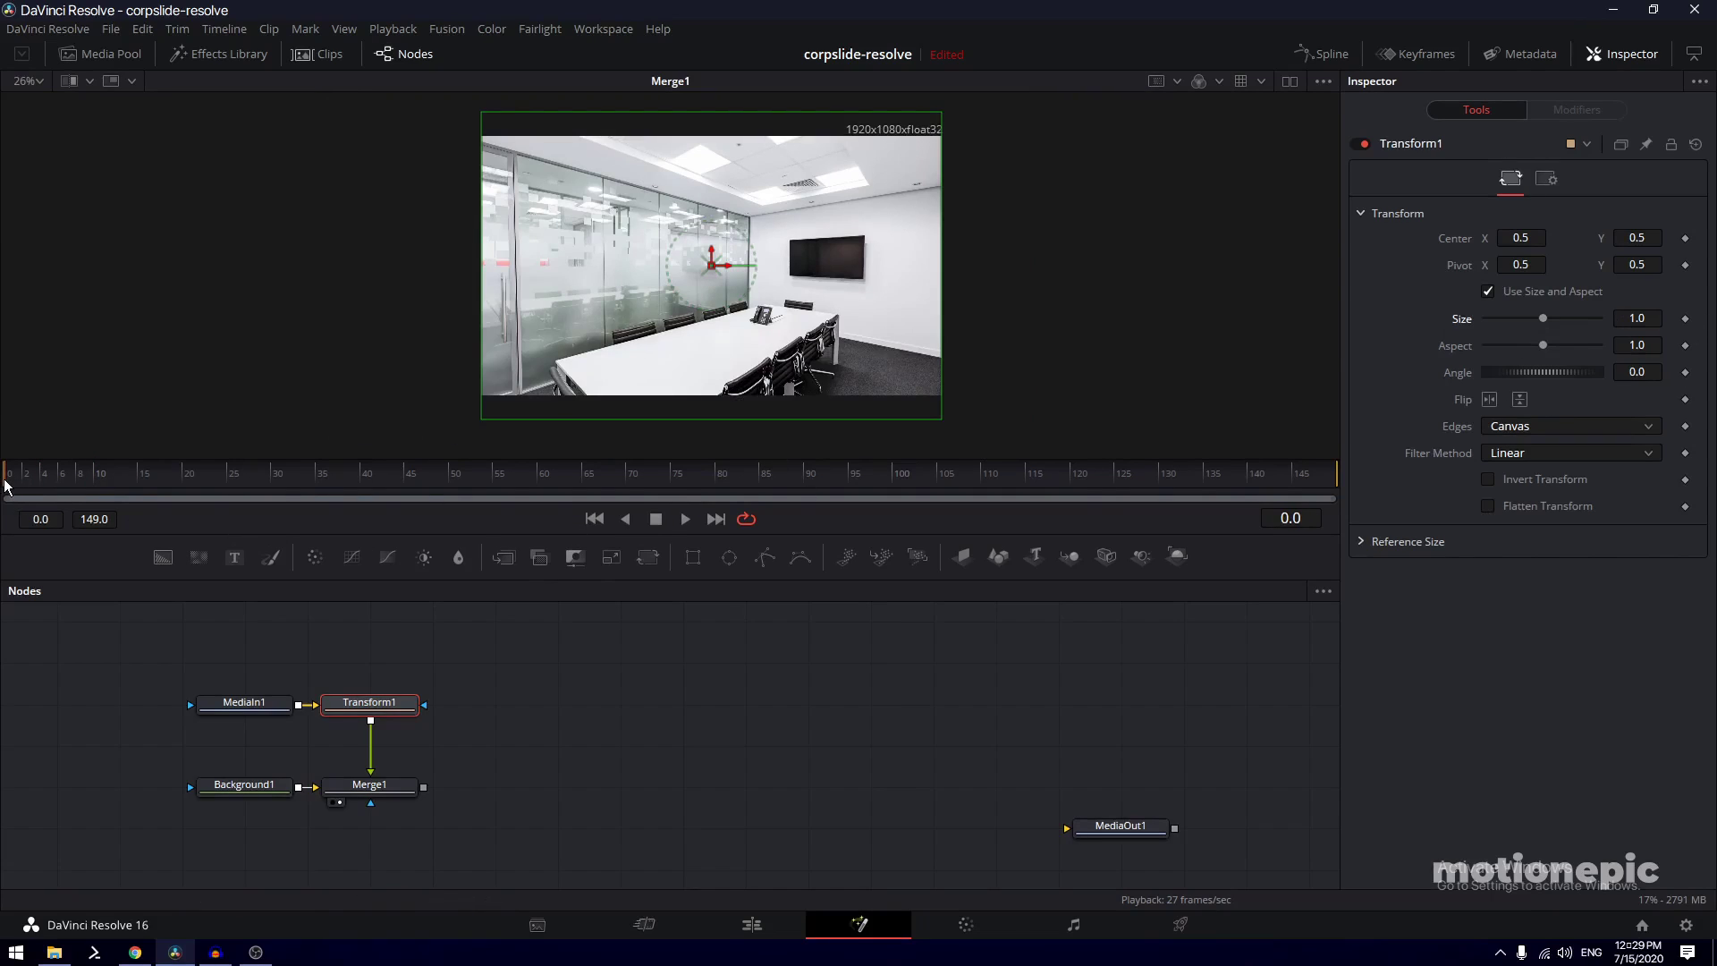
Keyframe Transform1 Size at 1.0 on frame 0 and 1.2 on frame 149
click(1685, 318)
key(End)
click(1650, 320)
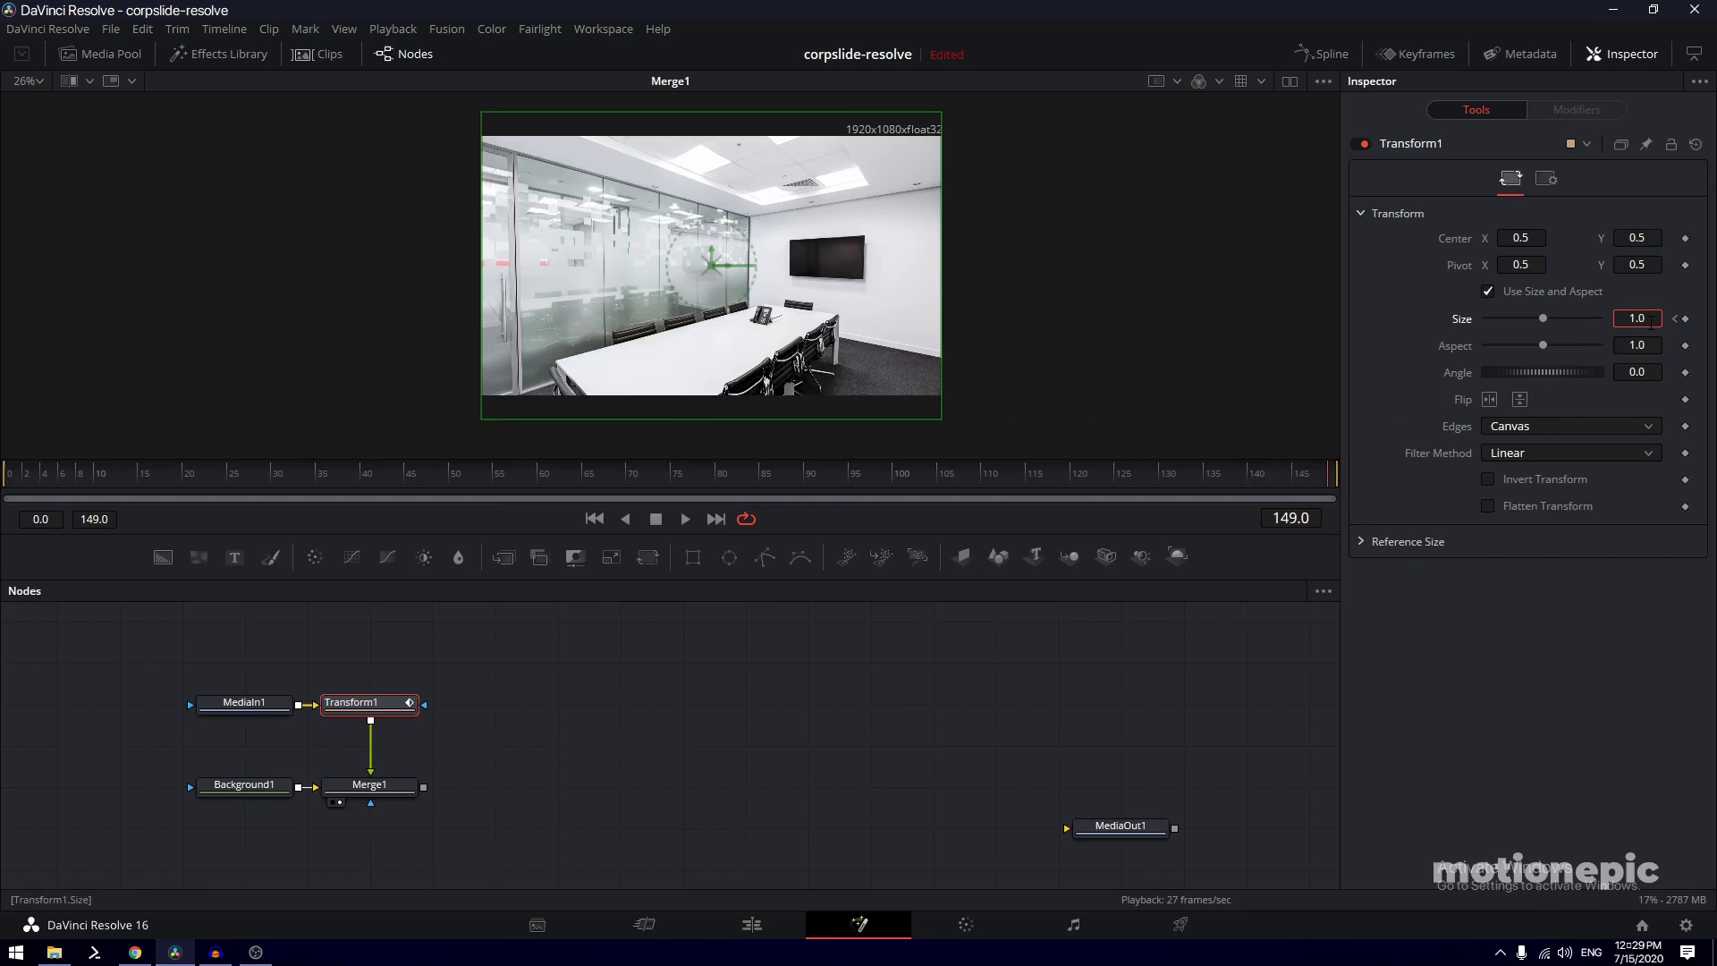
text(2)
key(Tab)
Play back the photo zoom from the start, then add a second Background node
drag(125, 486, 9, 487)
click(684, 519)
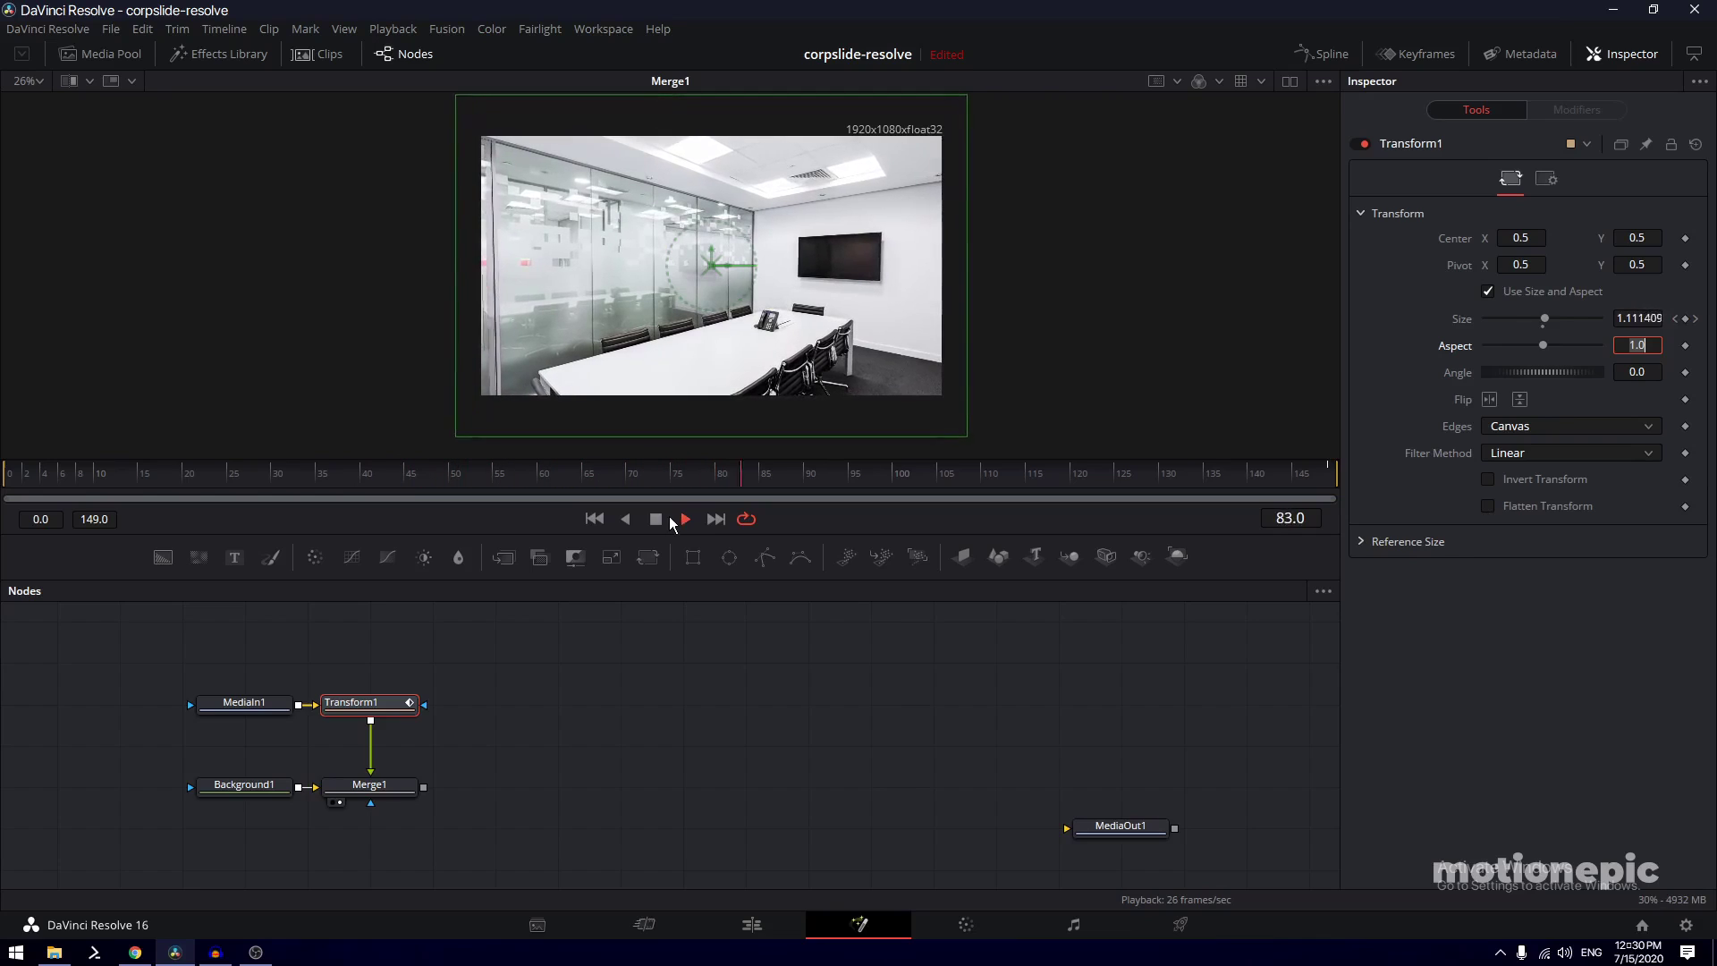
click(658, 518)
drag(485, 785, 456, 793)
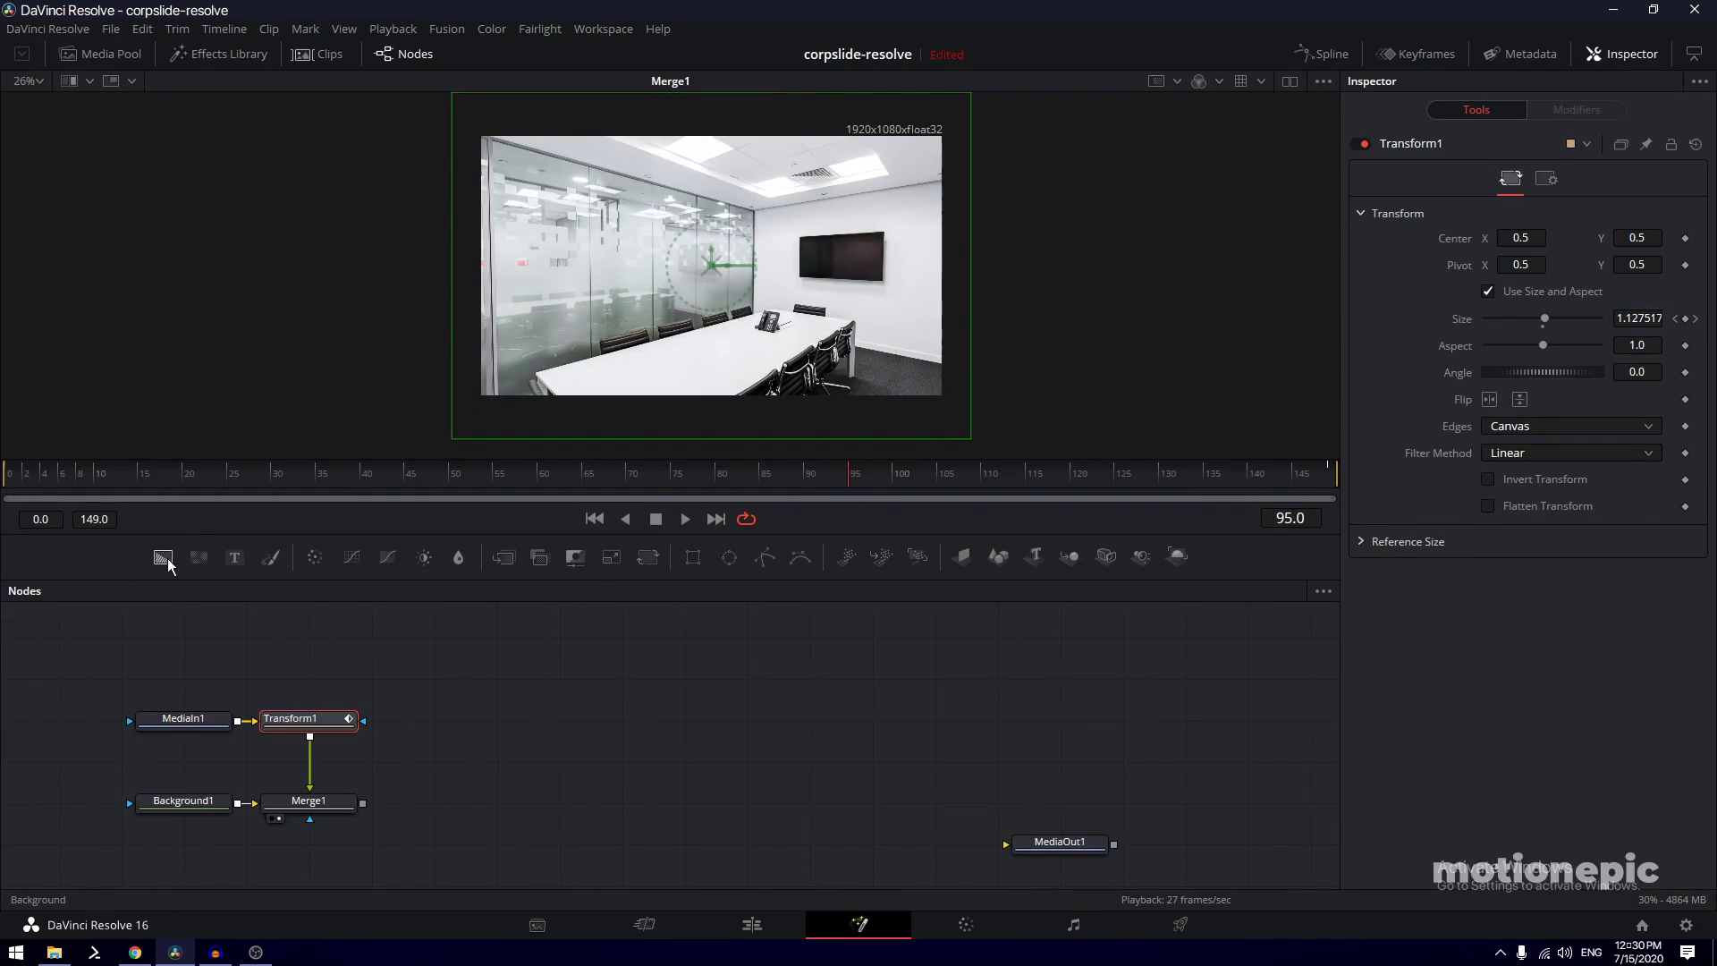
drag(162, 561, 551, 731)
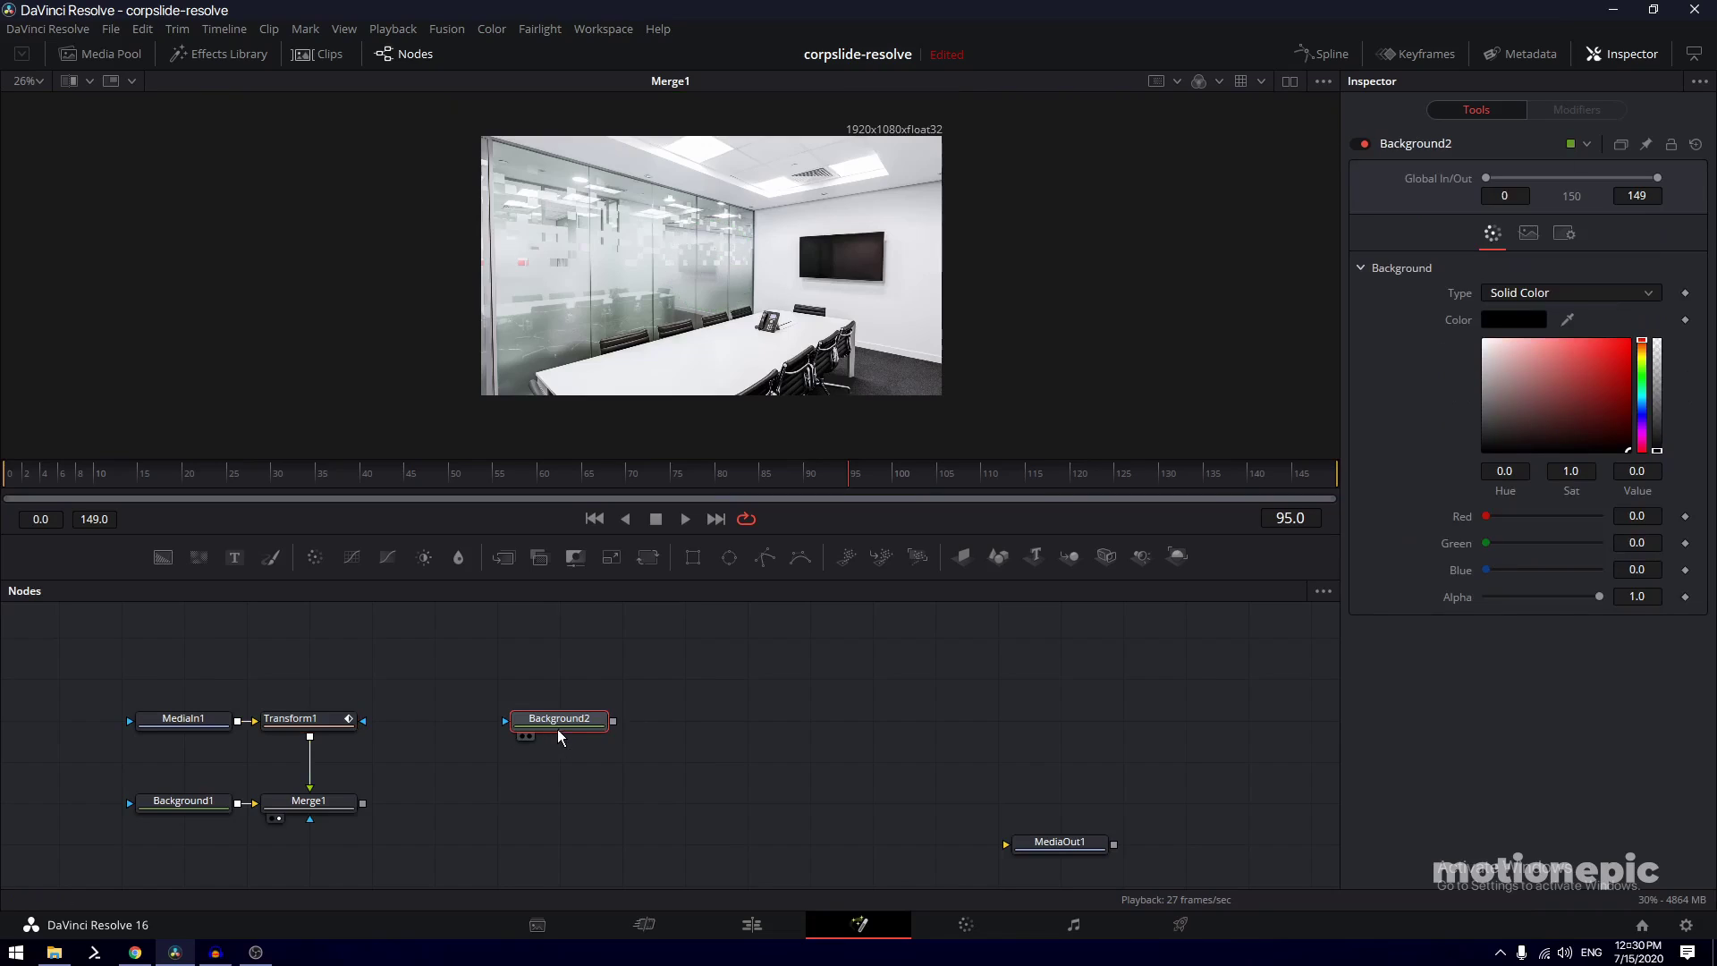
Mask Background2 with Rectangle1 at height 1.0, width 0.2, centre X 0.9, and select both nodes
key(1)
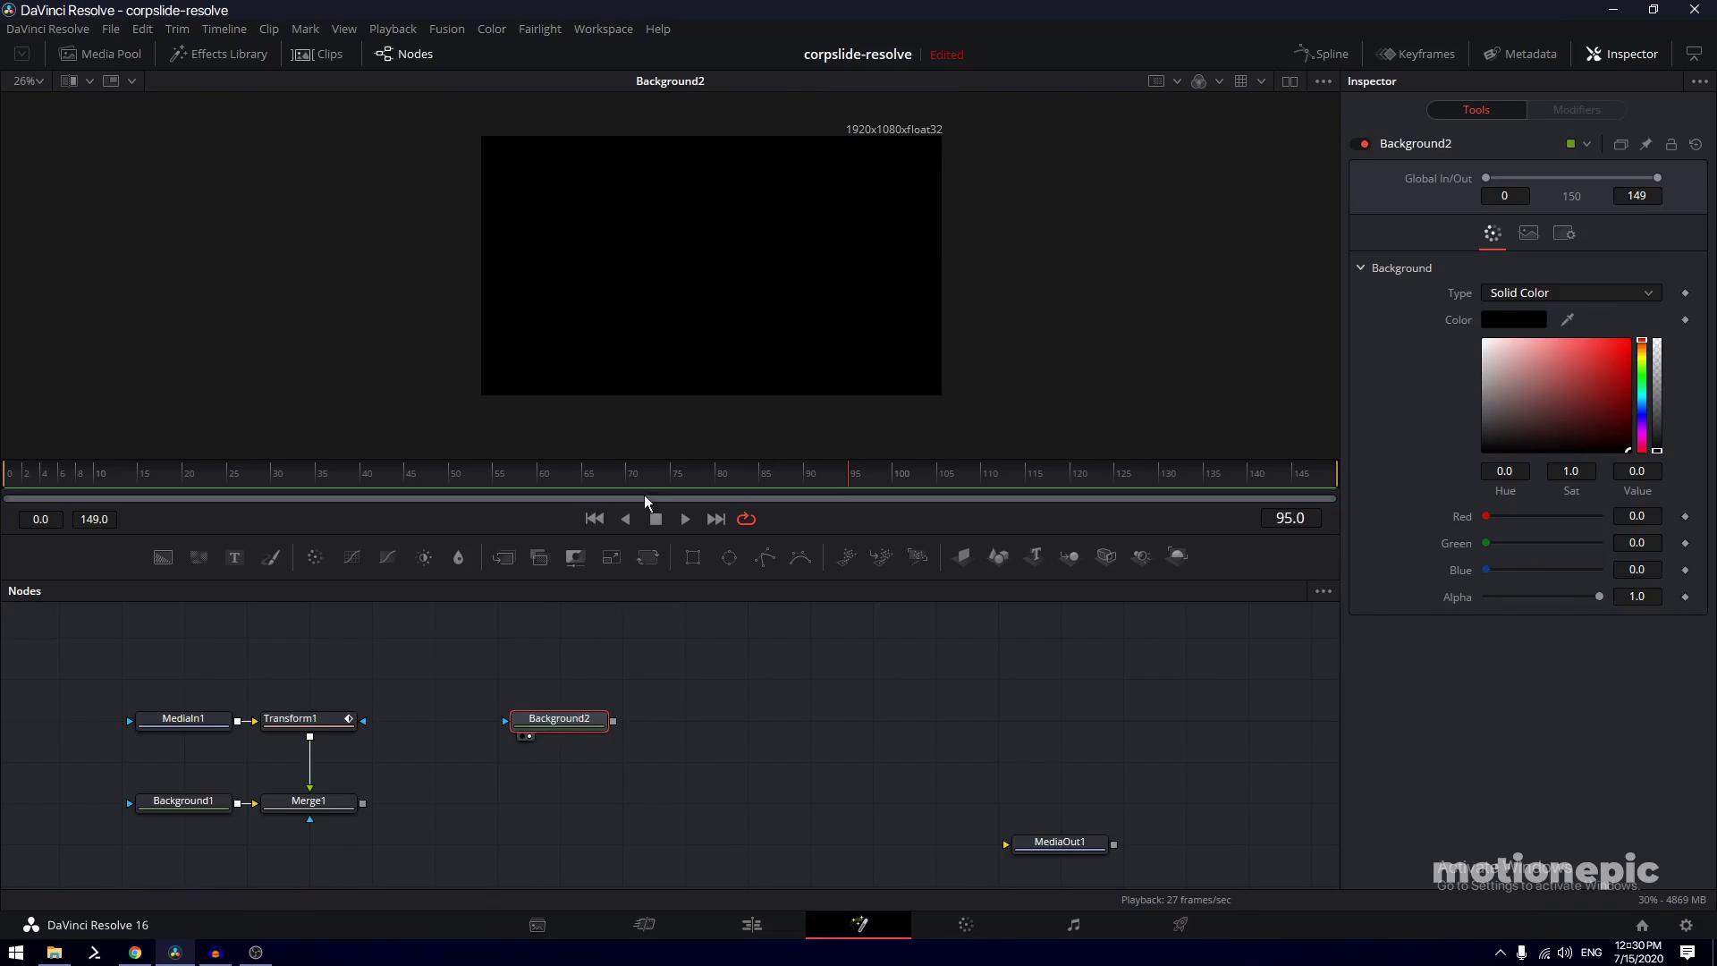
click(692, 559)
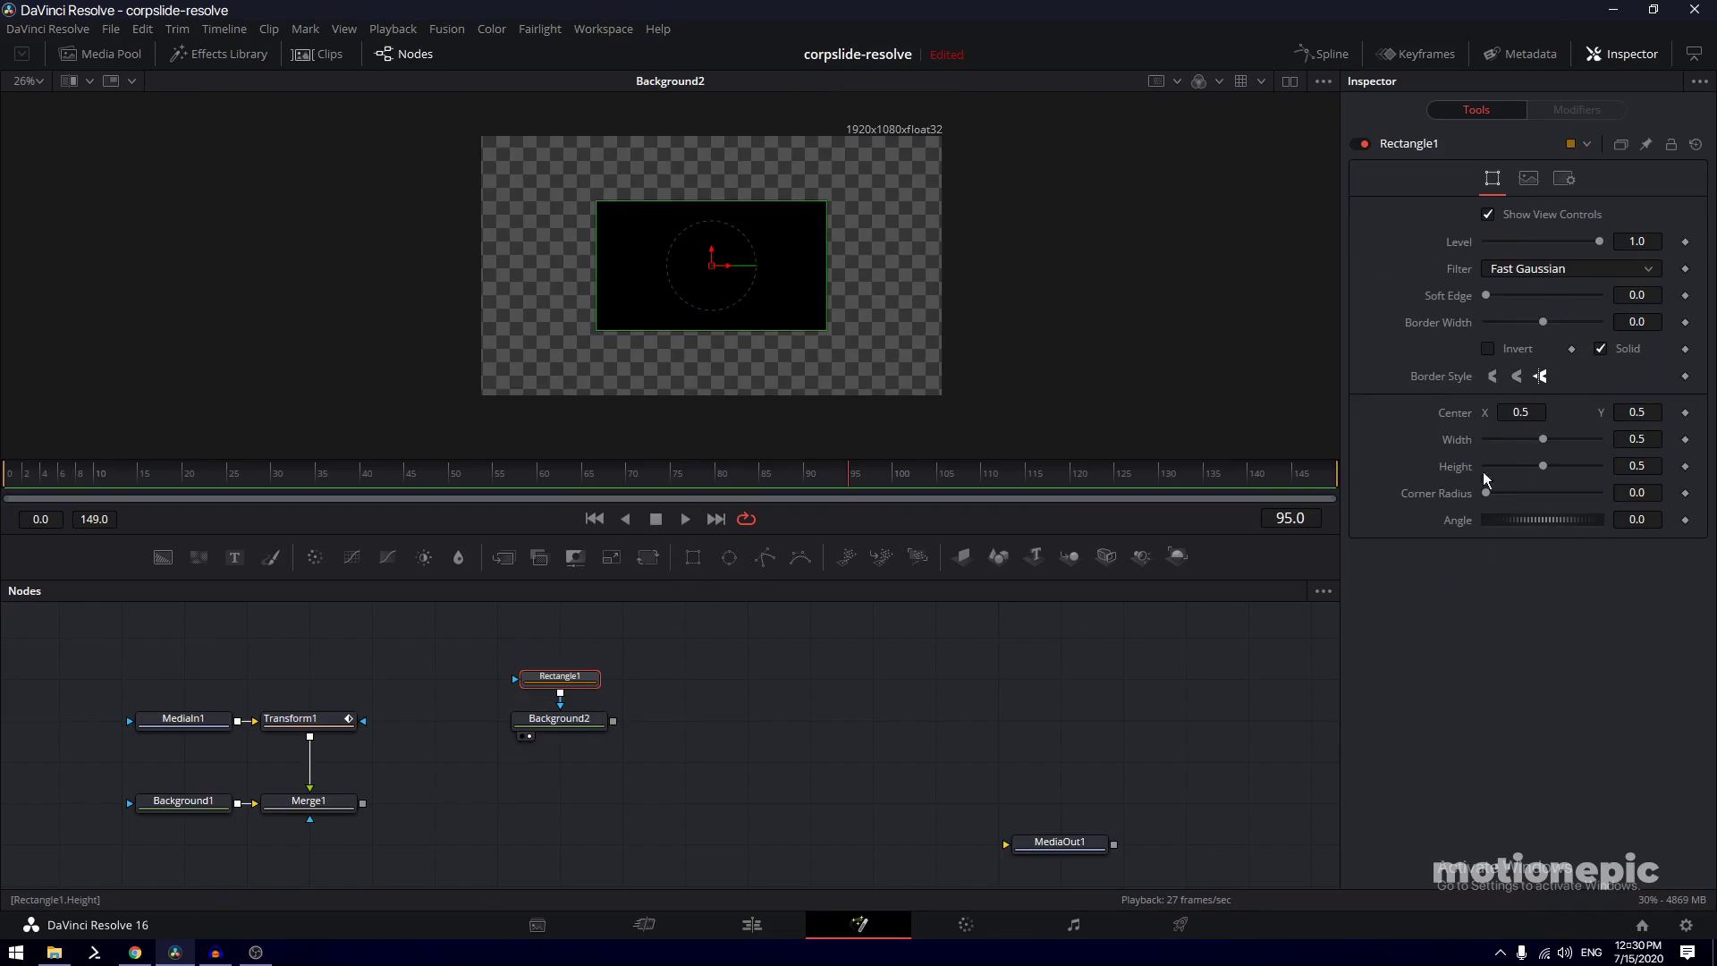
drag(1542, 464, 1645, 465)
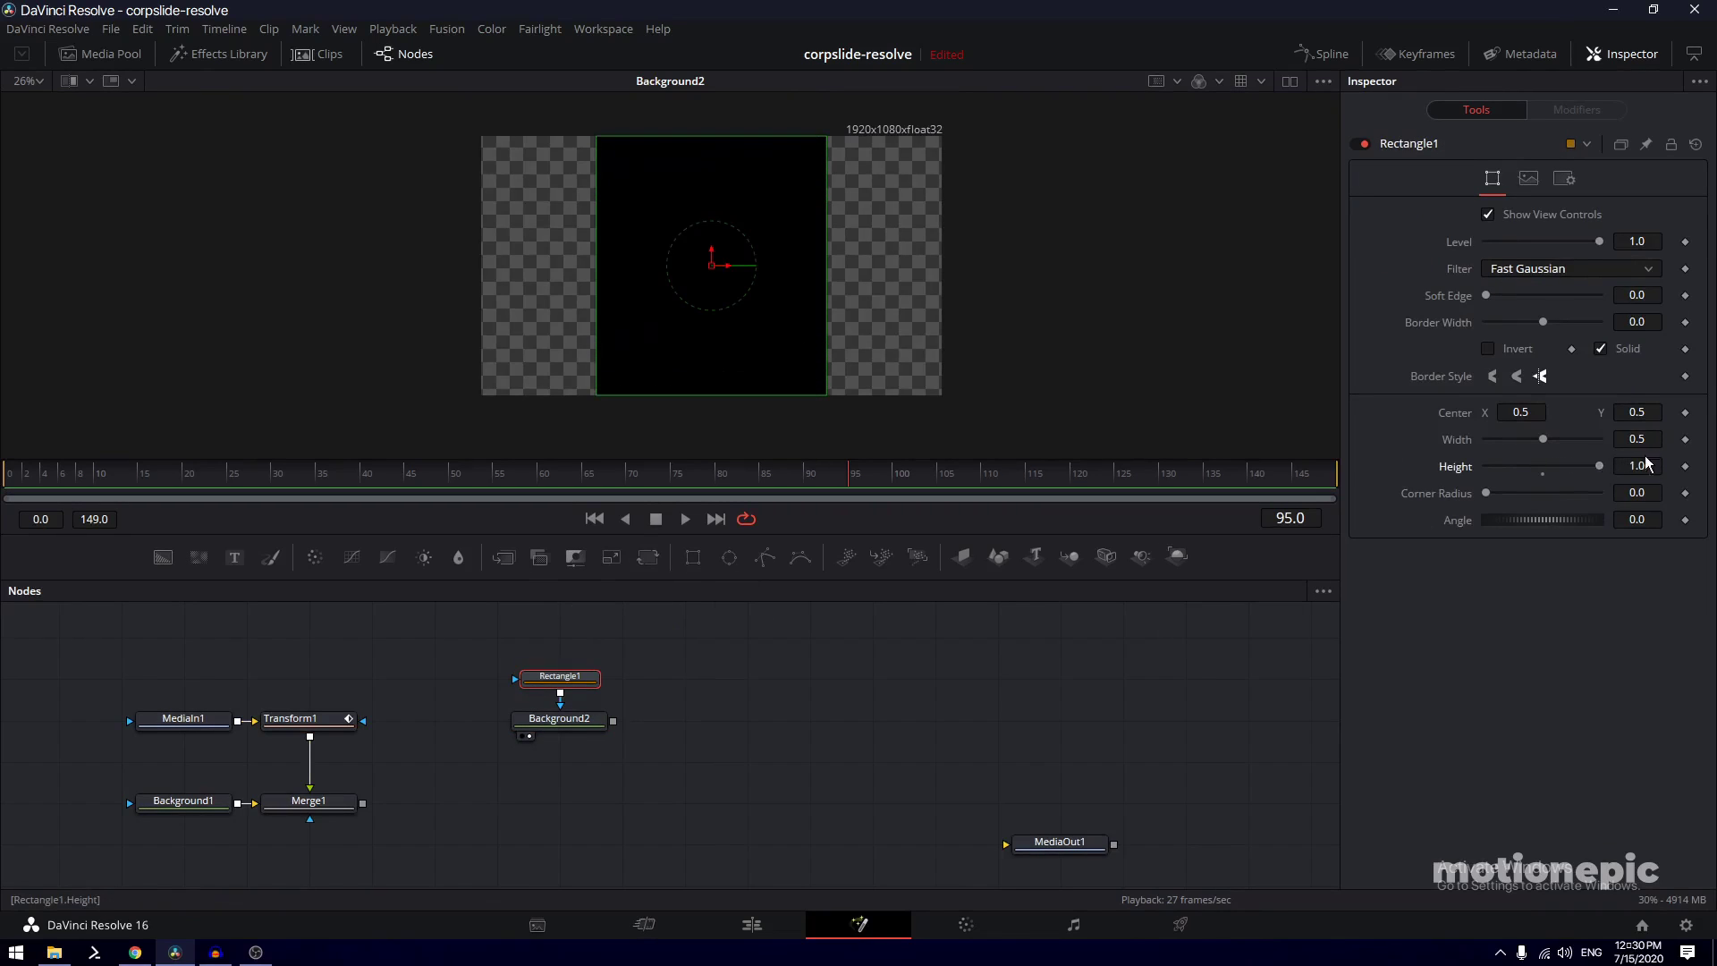
click(1651, 439)
text(2)
key(Tab)
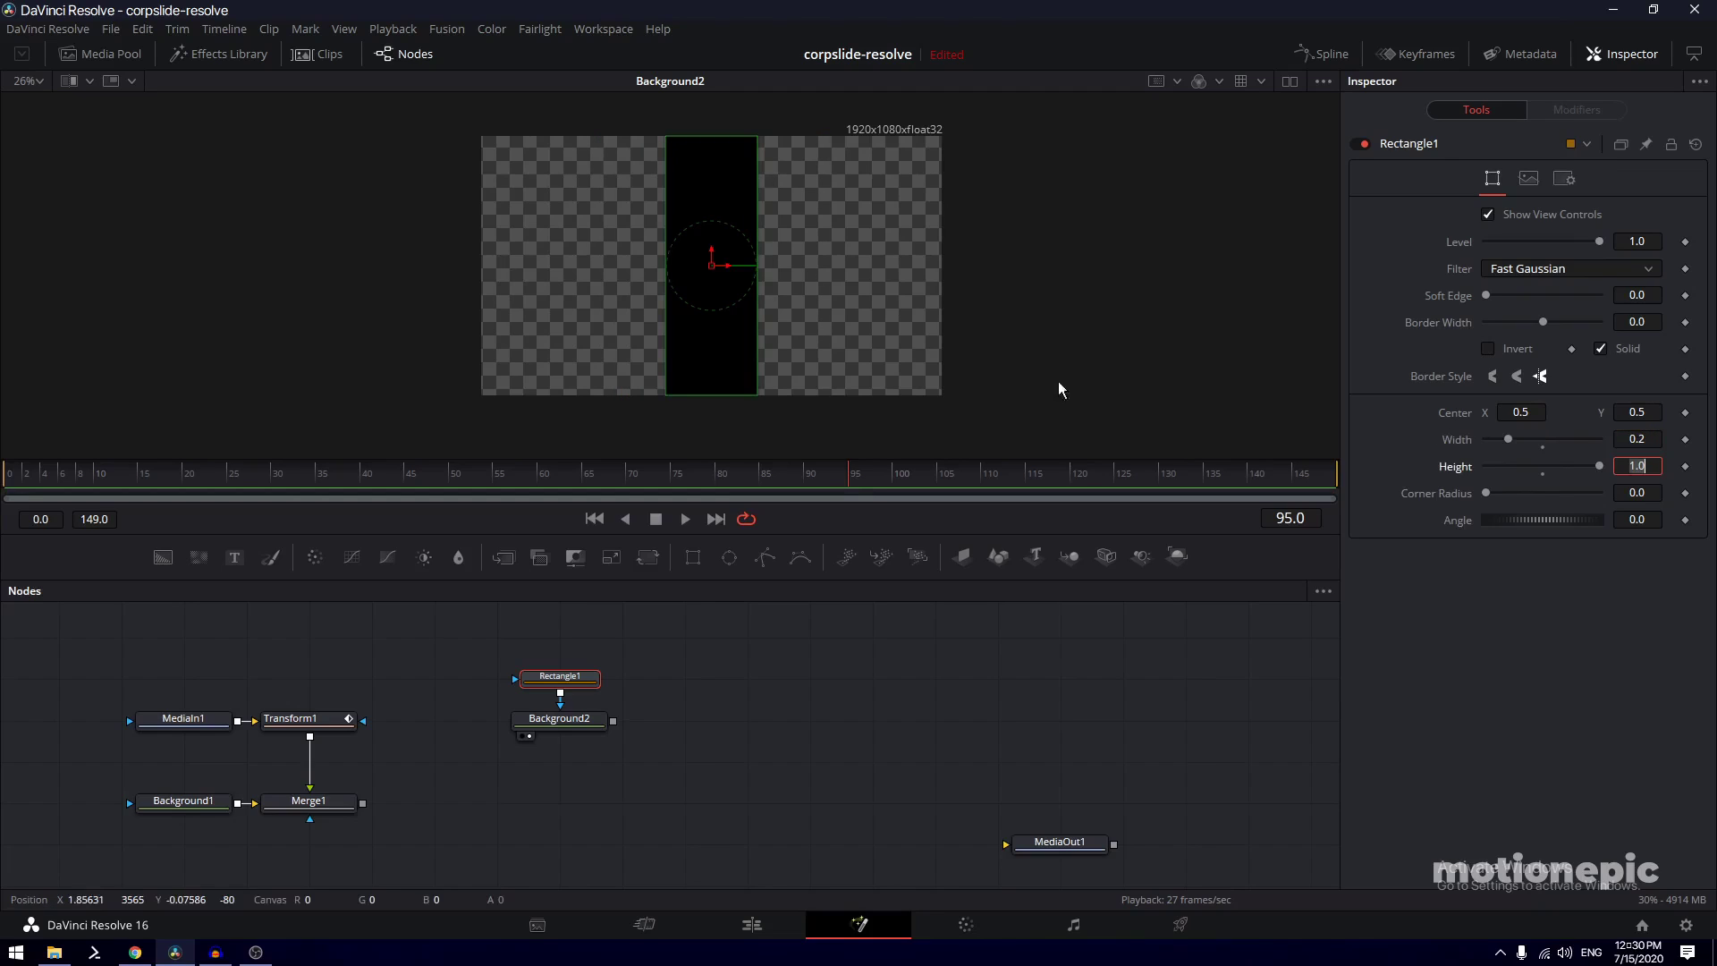
click(1531, 412)
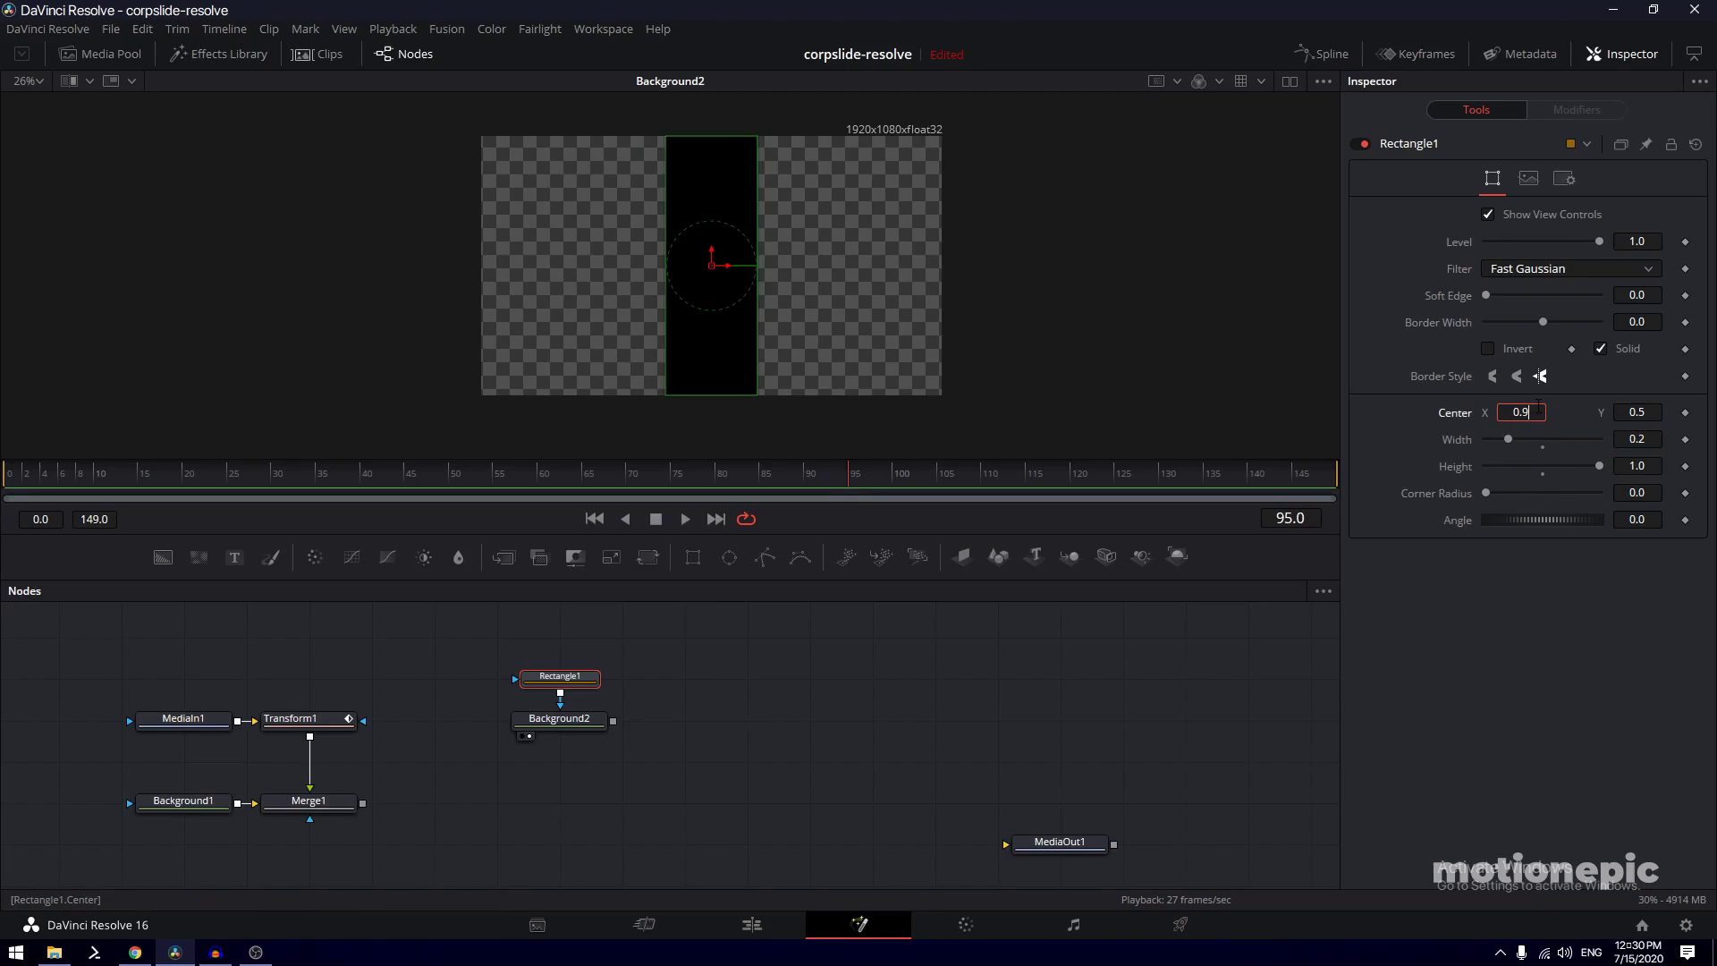
text(9)
key(Return)
drag(657, 638, 500, 761)
Duplicate the bar's rectangle and background nodes and set Rectangle1_1 centre X to 0.7
key(ctrl+c)
click(695, 732)
key(ctrl+v)
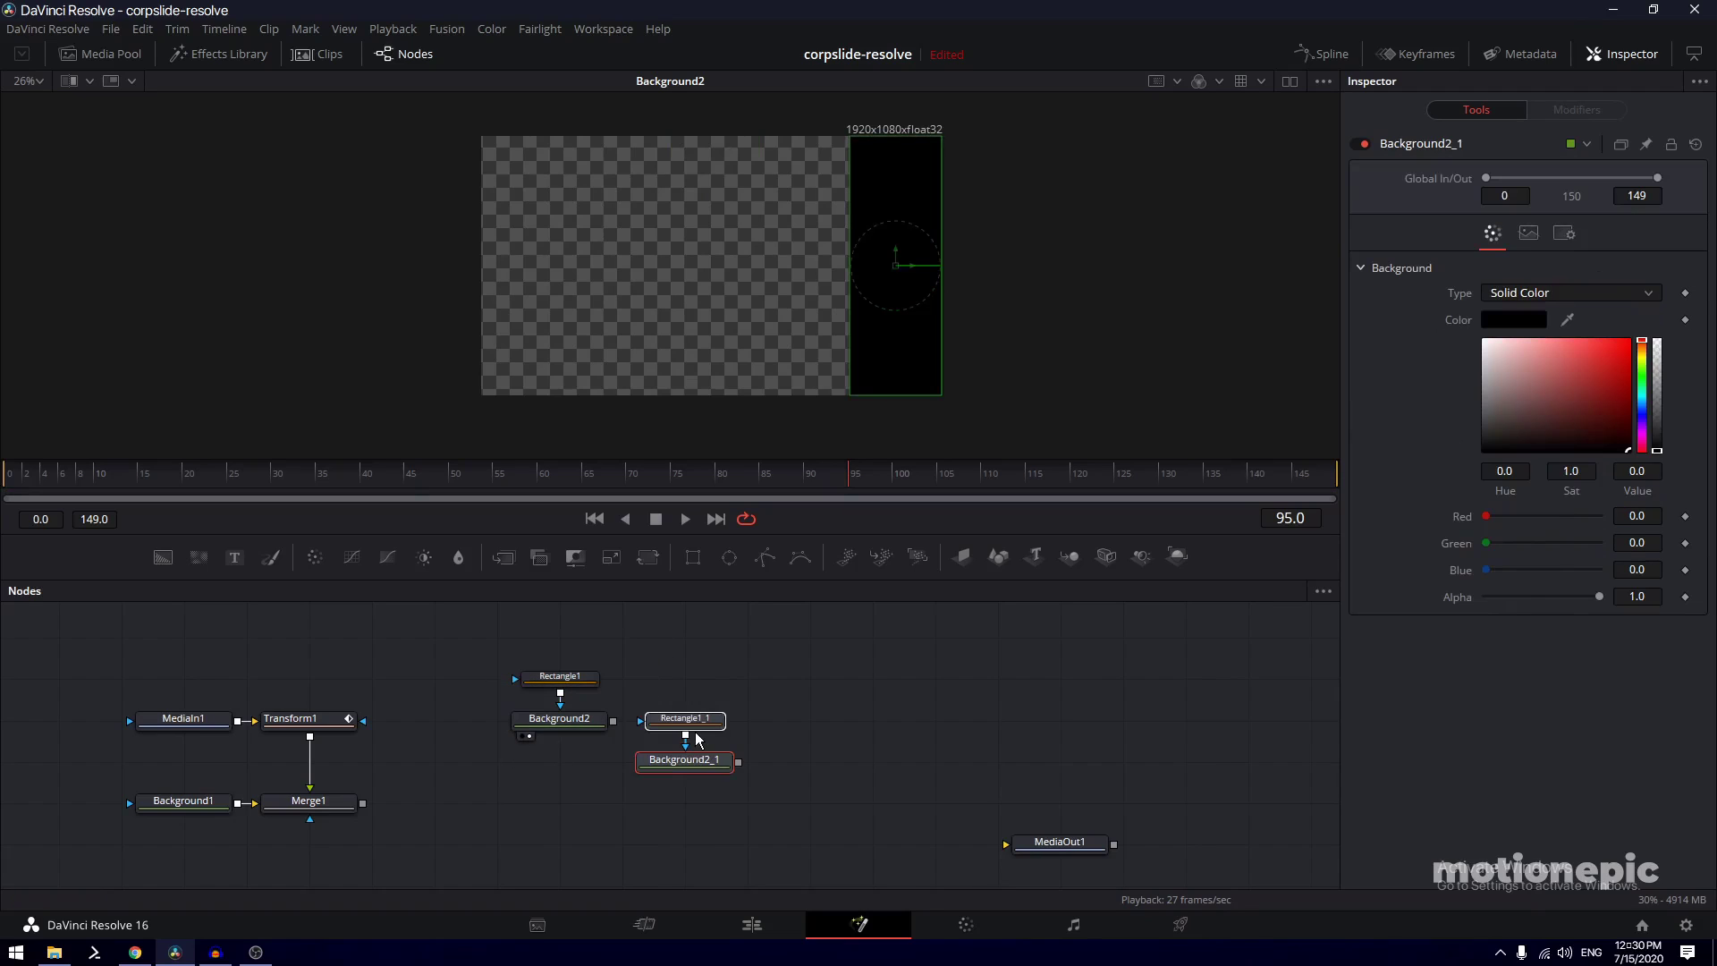
drag(683, 767, 741, 724)
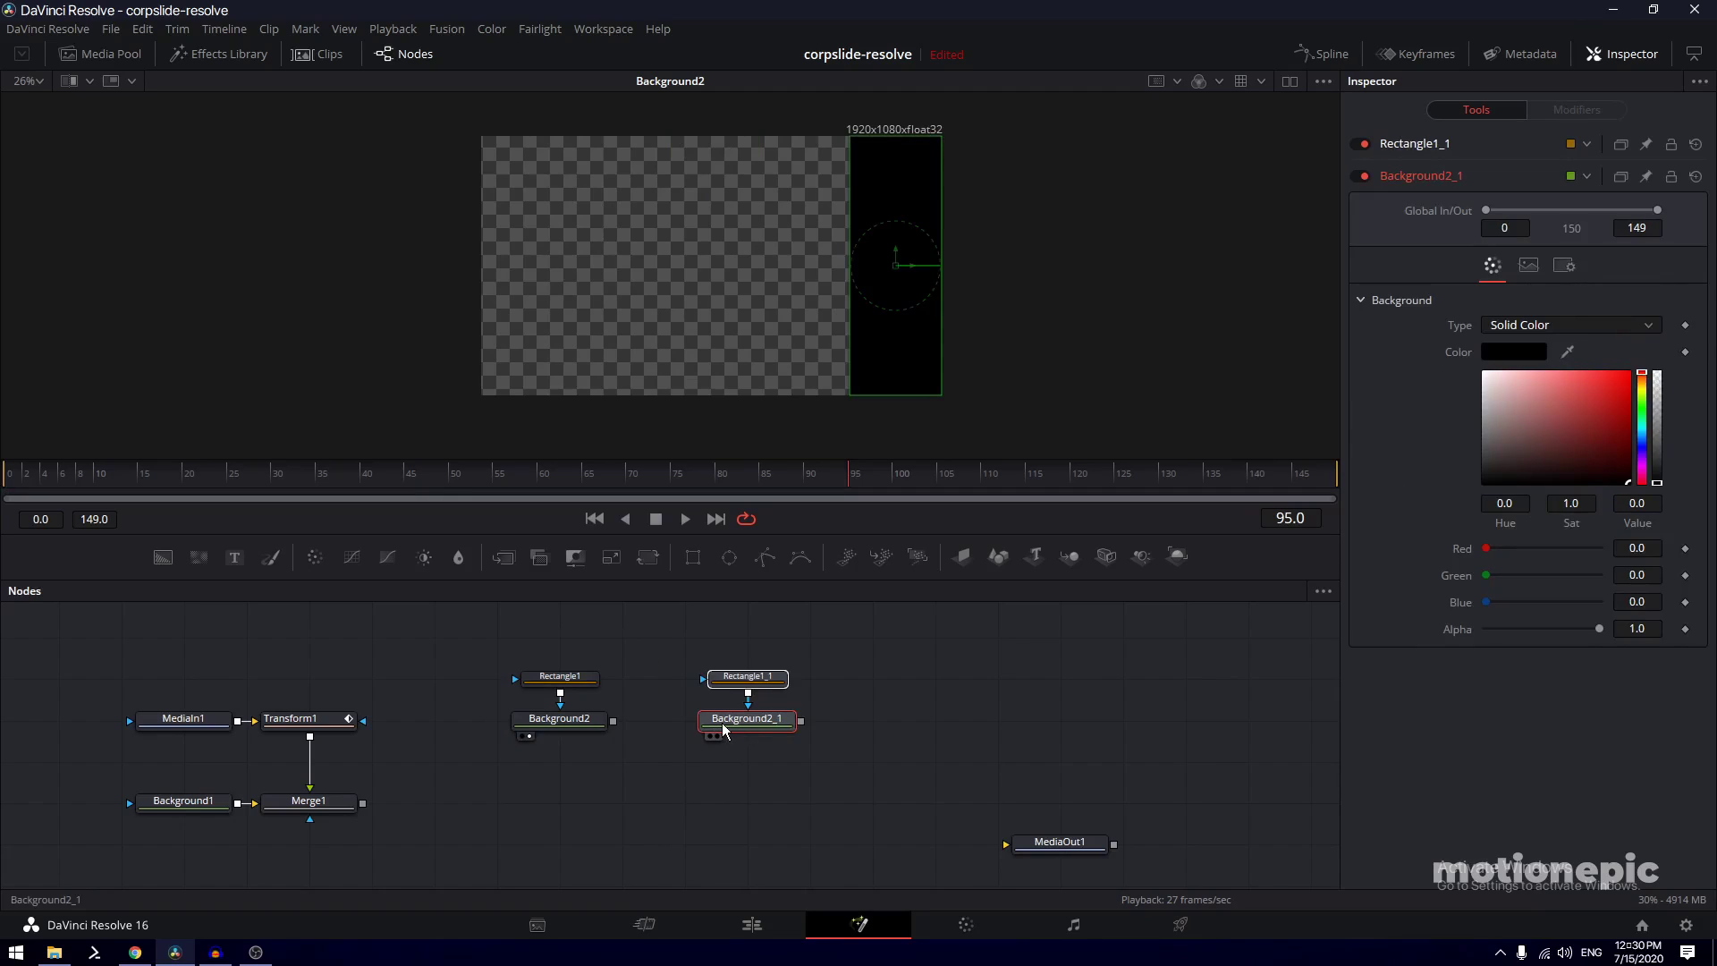
click(748, 679)
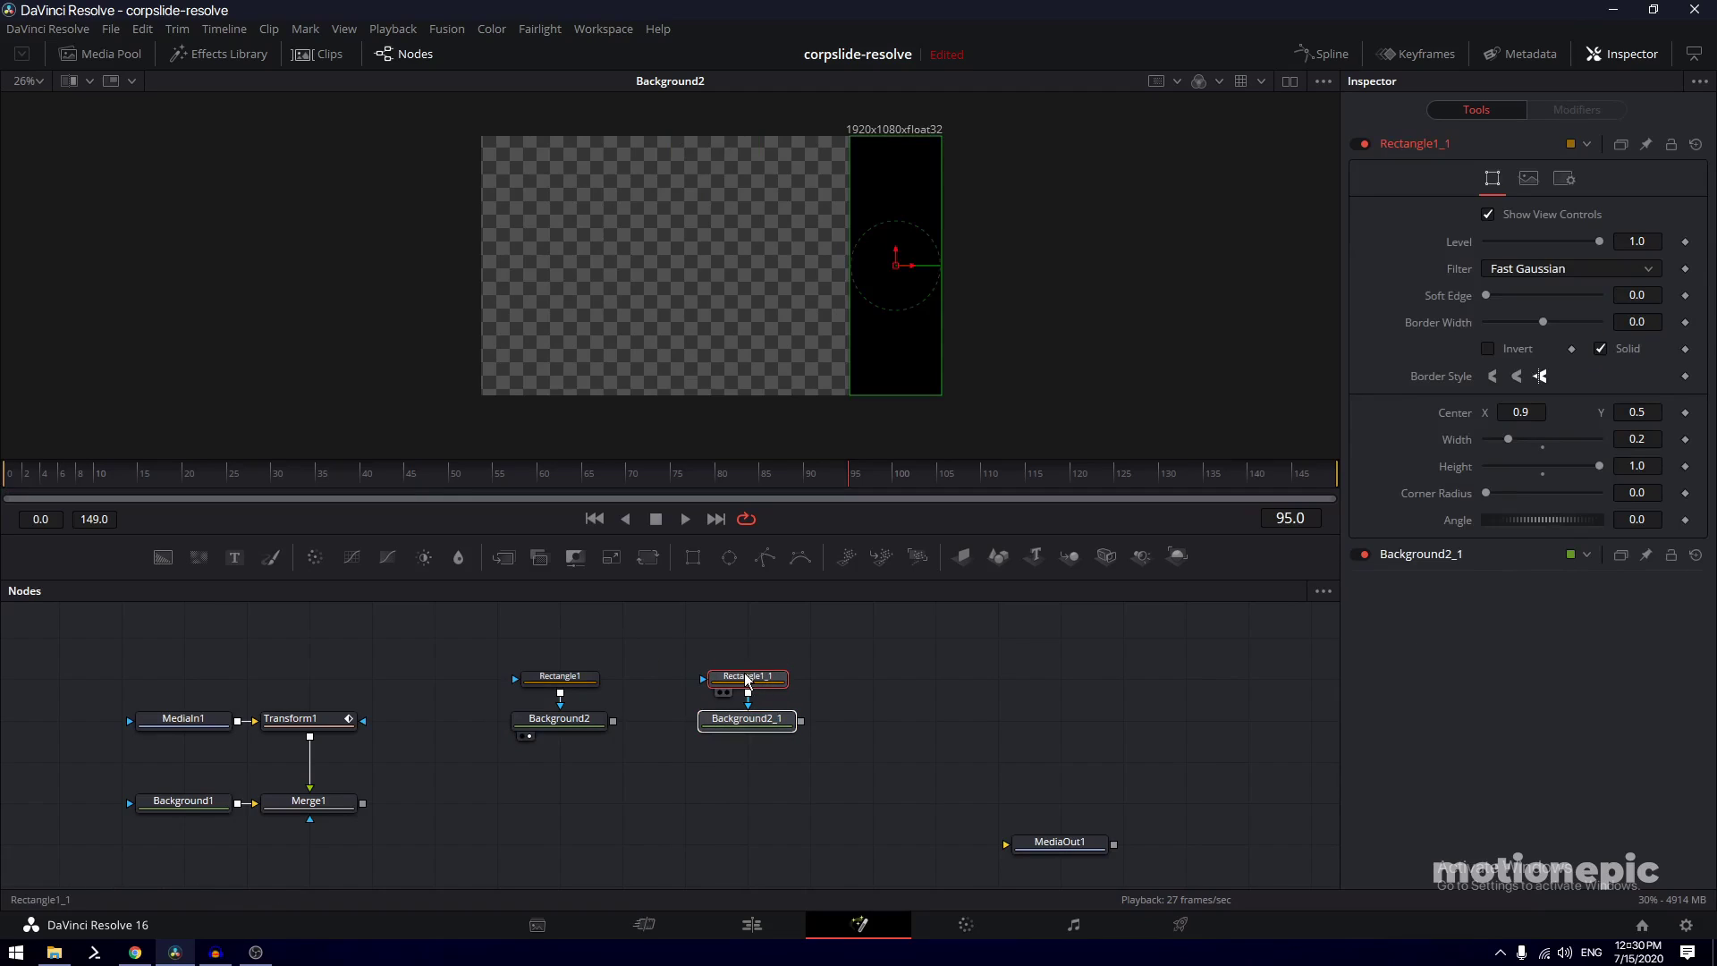
click(1532, 412)
text(7)
key(Tab)
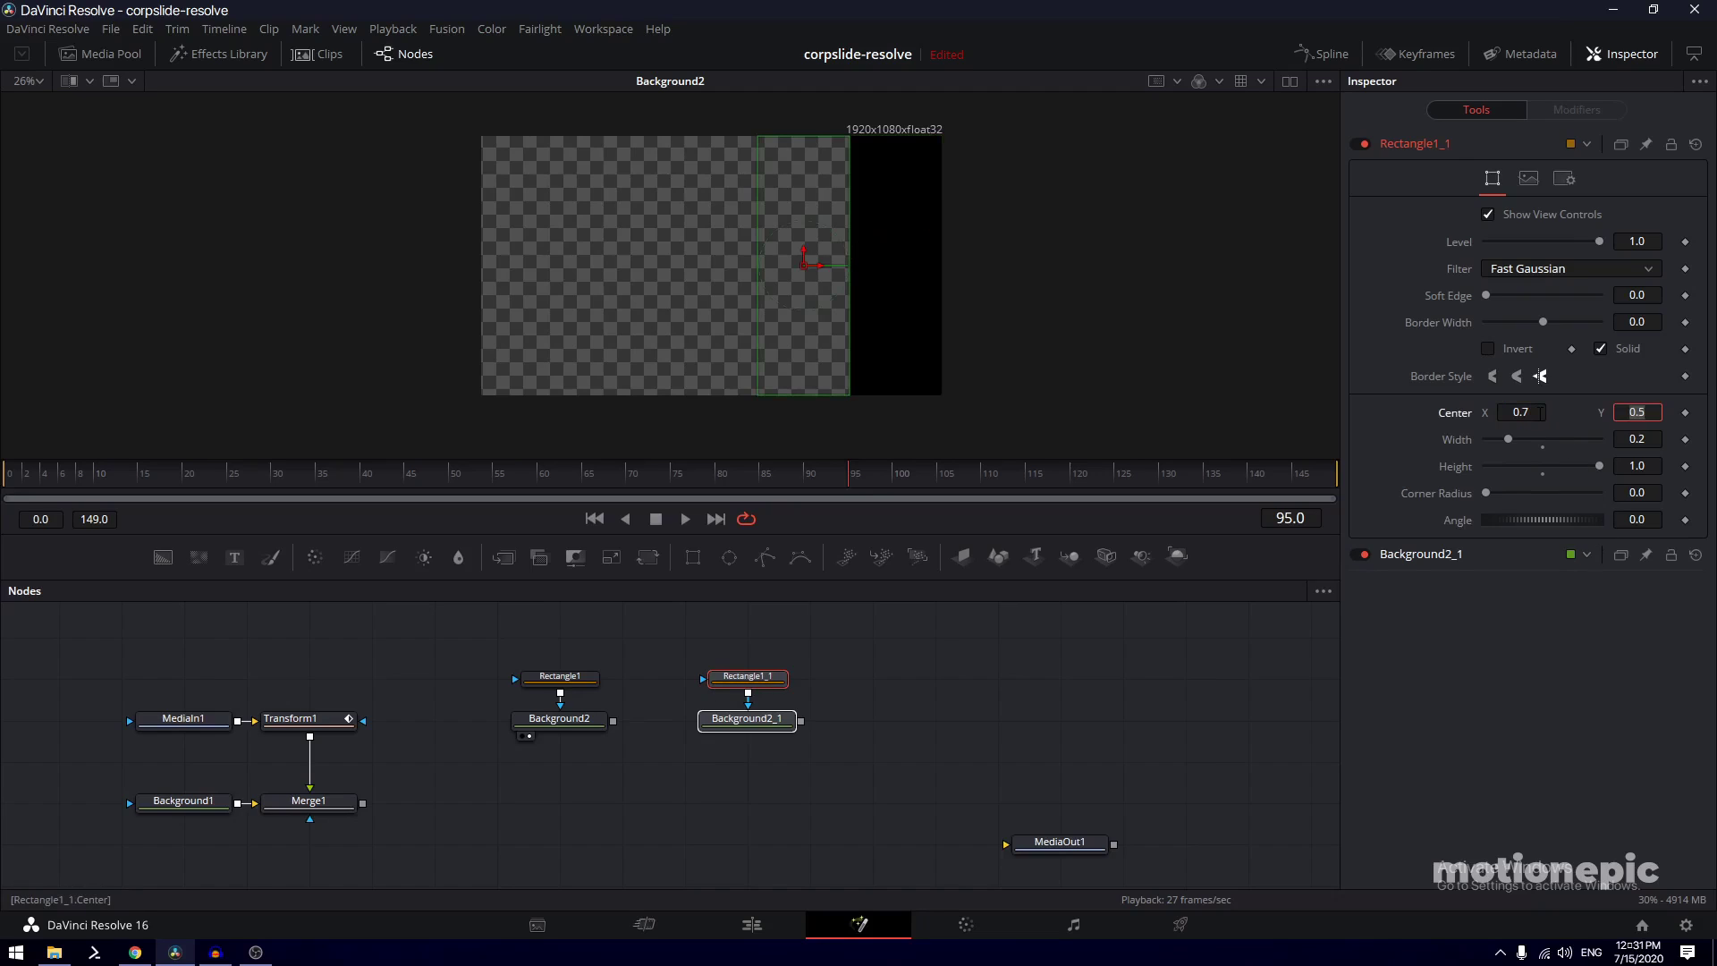
Paste a third rectangle/background pair and set Rectangle1_1_1 centre X to 0.5
click(791, 756)
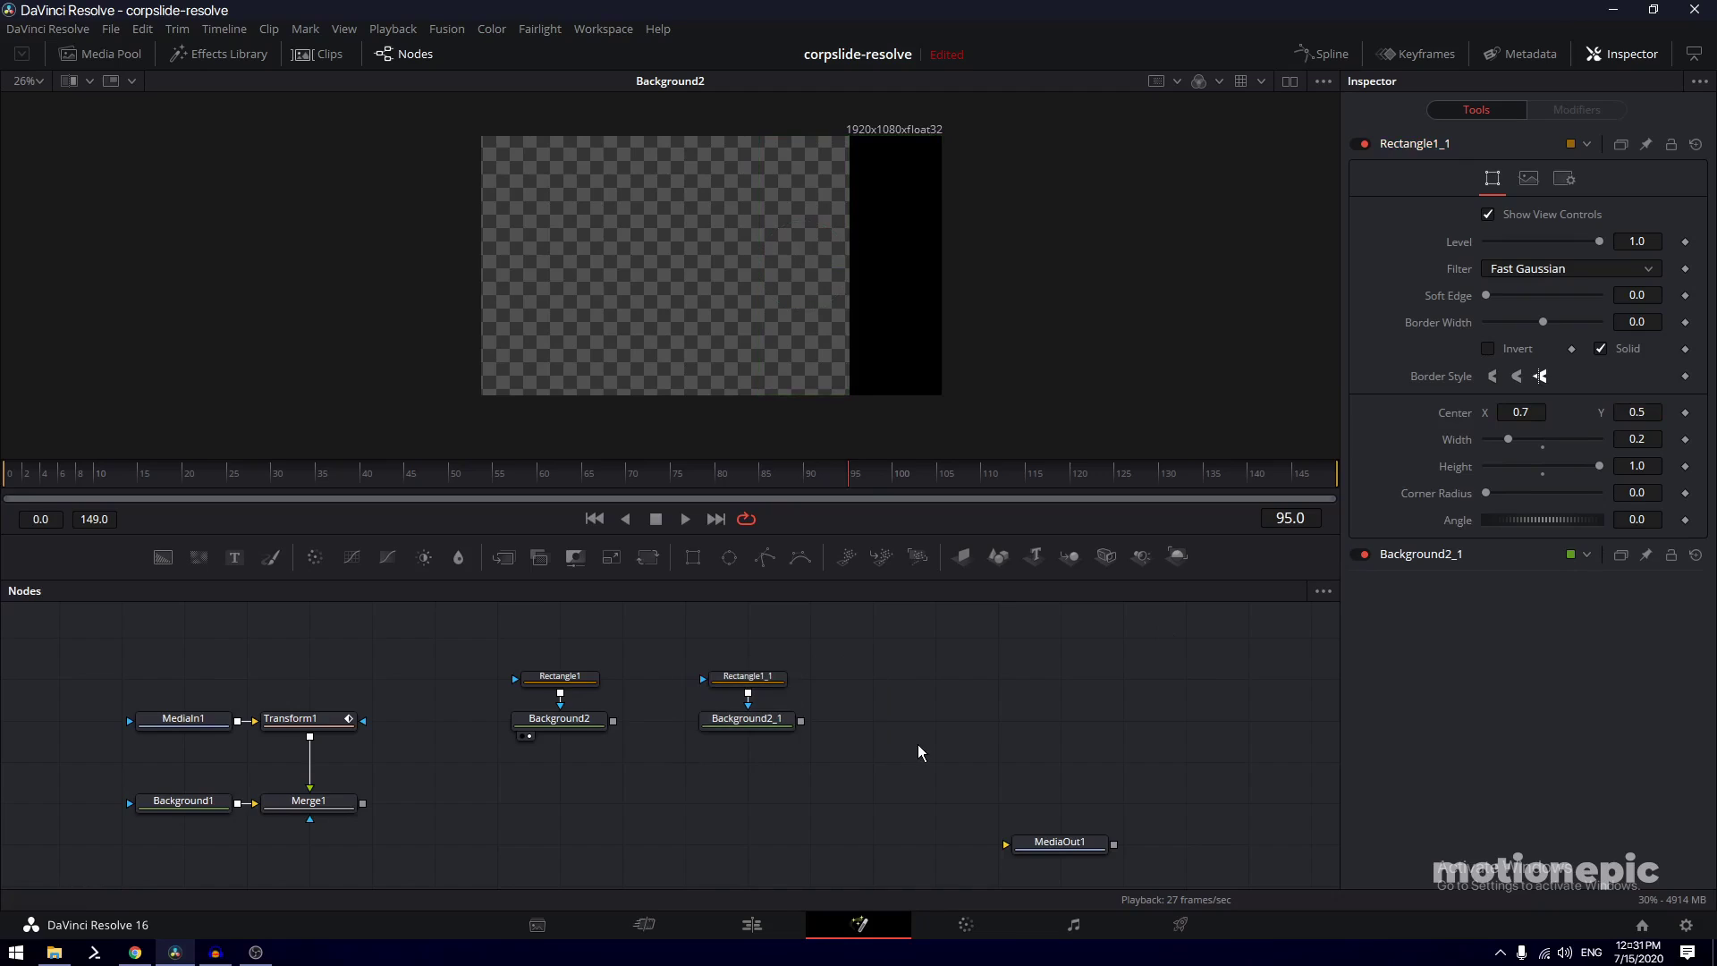
key(ctrl+v)
drag(921, 803, 934, 720)
click(939, 682)
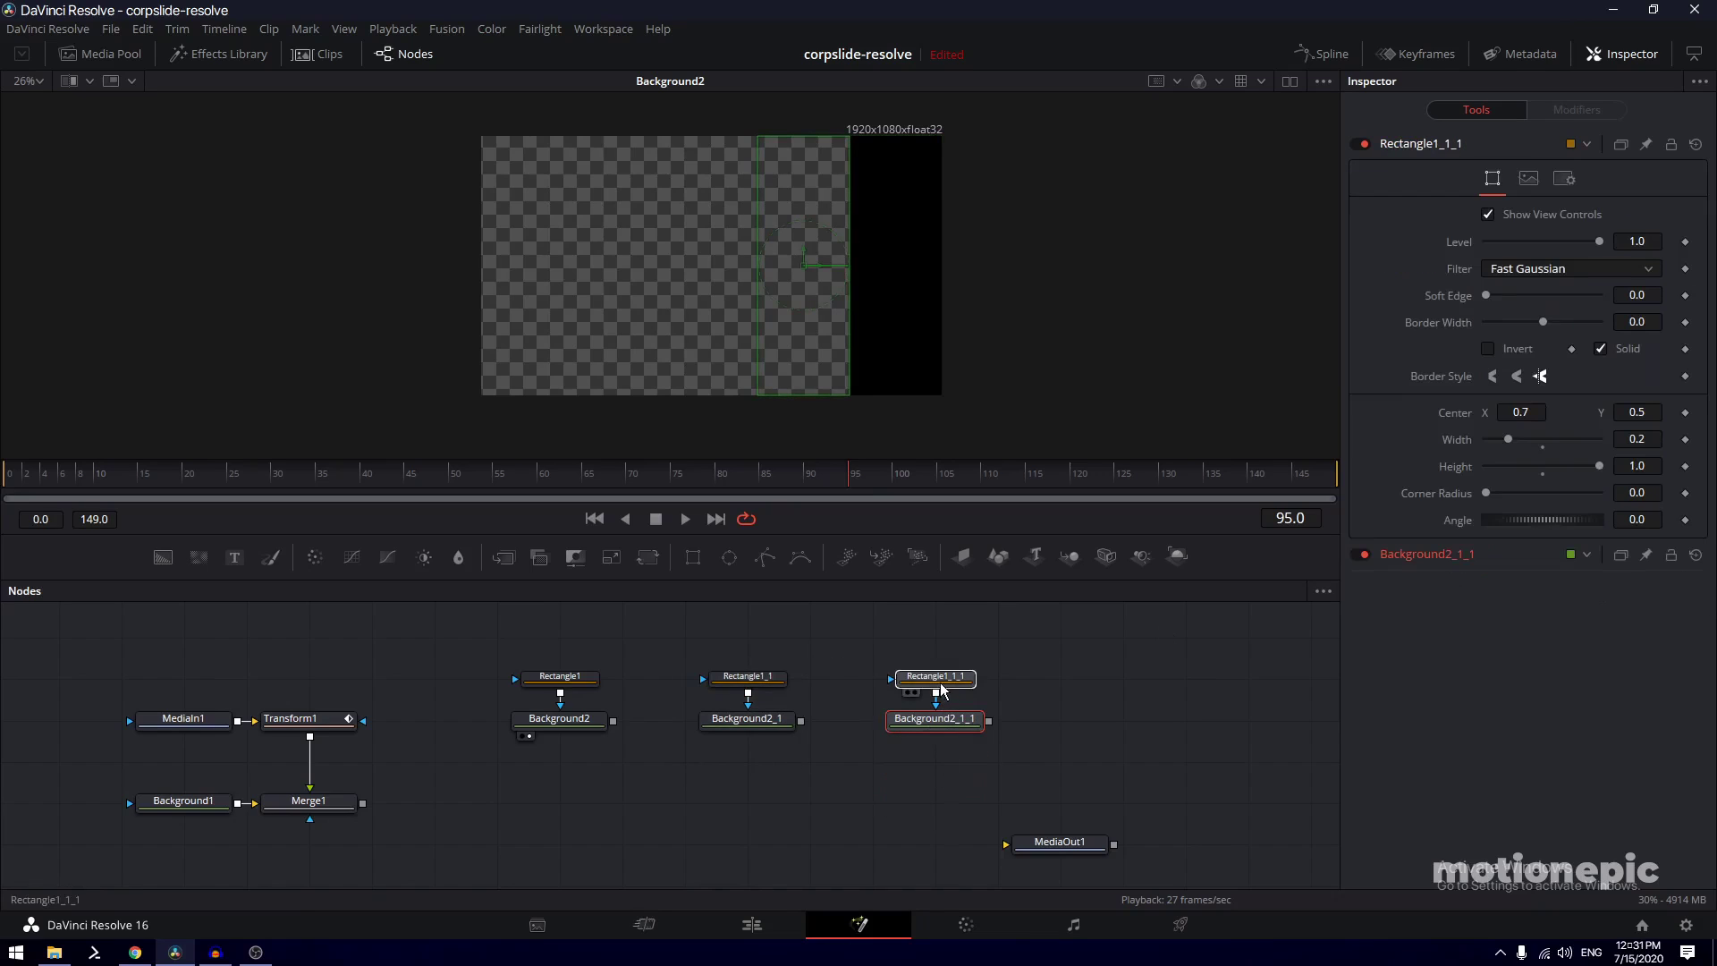
click(942, 689)
click(1543, 410)
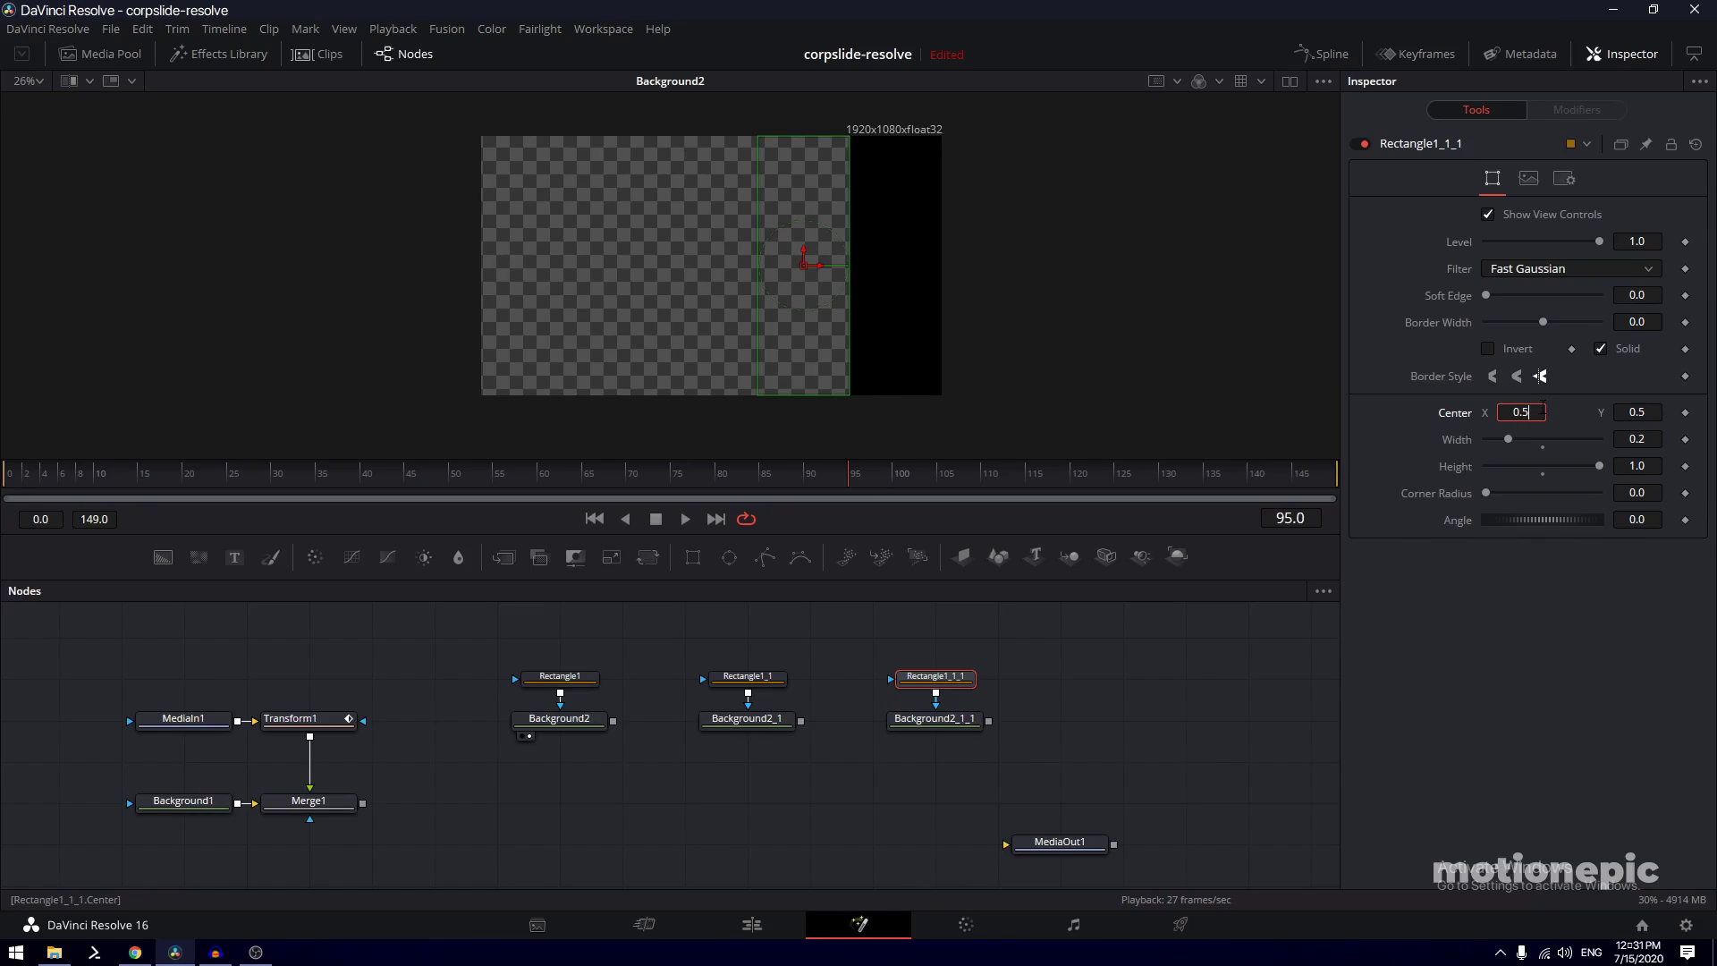
key(Tab)
key(Return)
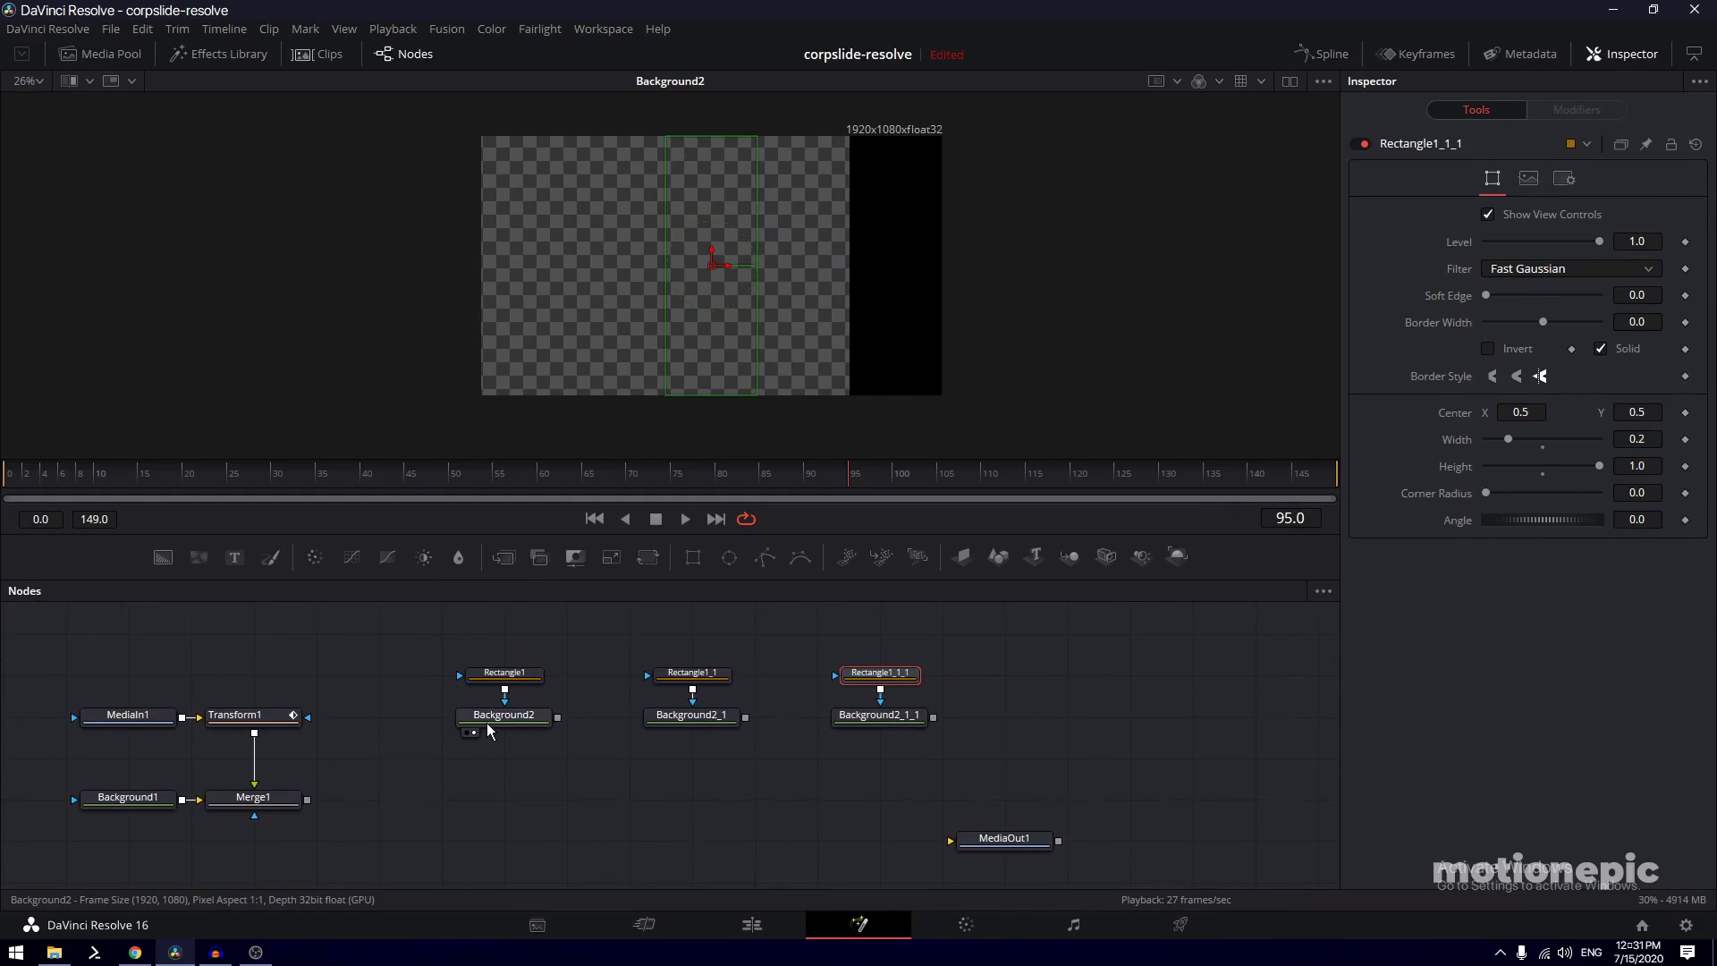
click(487, 721)
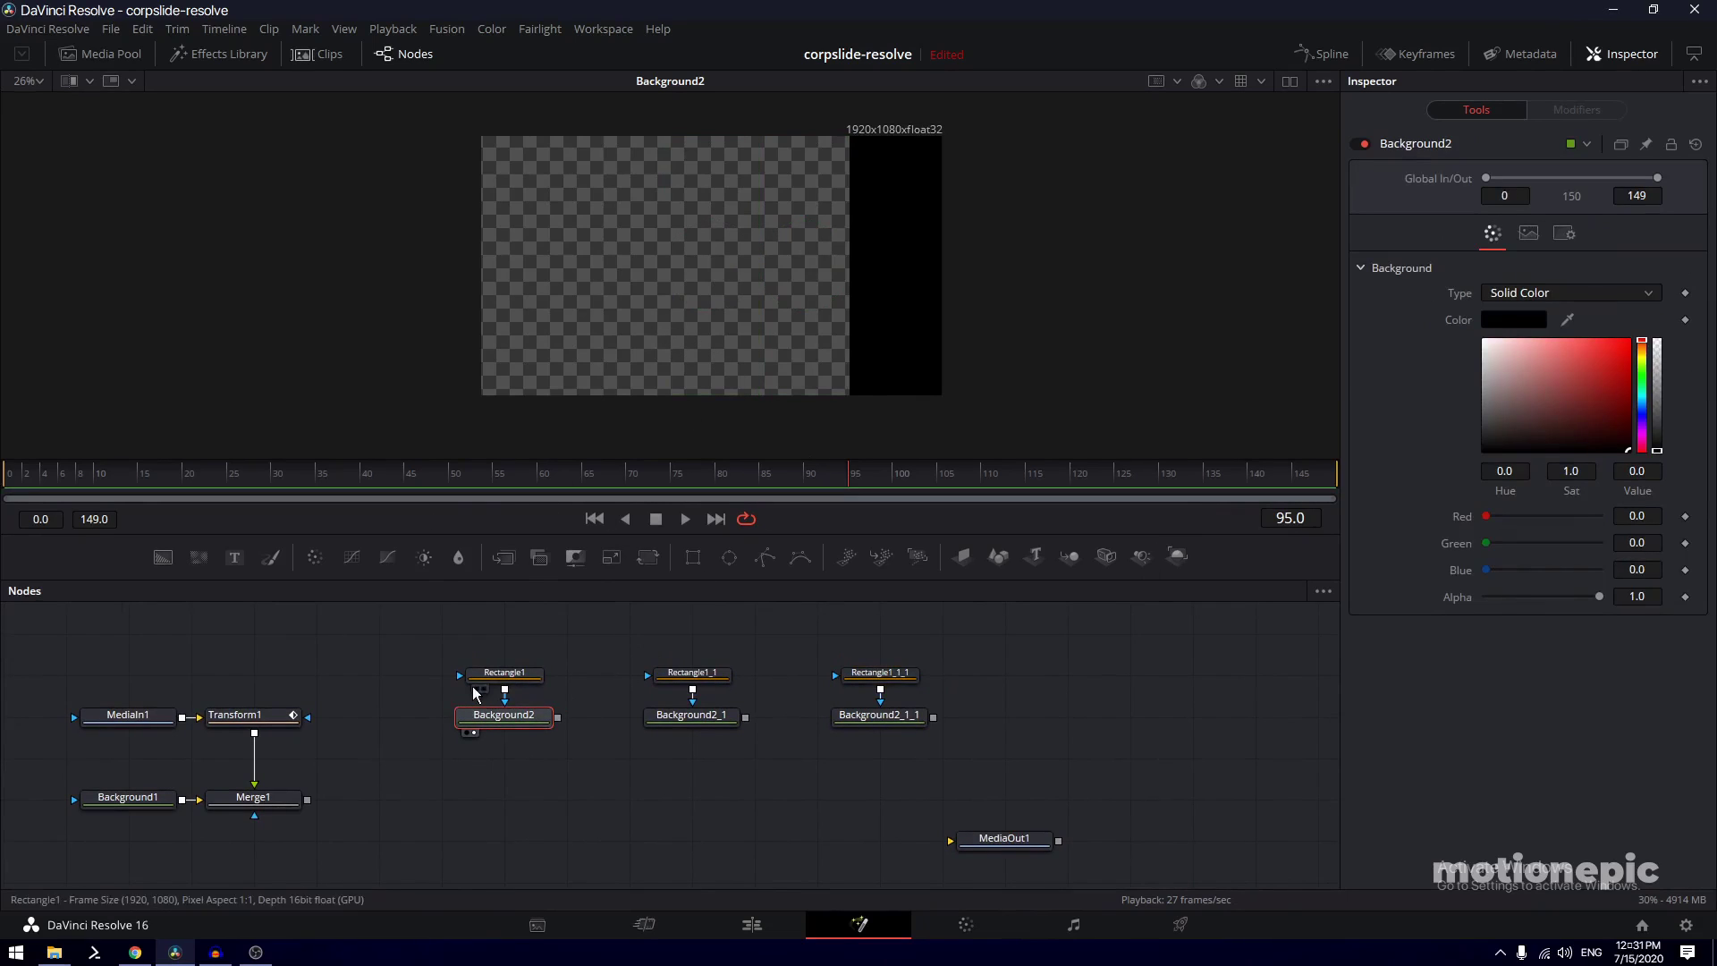
Combine the three bar backgrounds through Merge2 and Merge3, and view Merge3
drag(558, 724, 715, 803)
drag(816, 715, 691, 715)
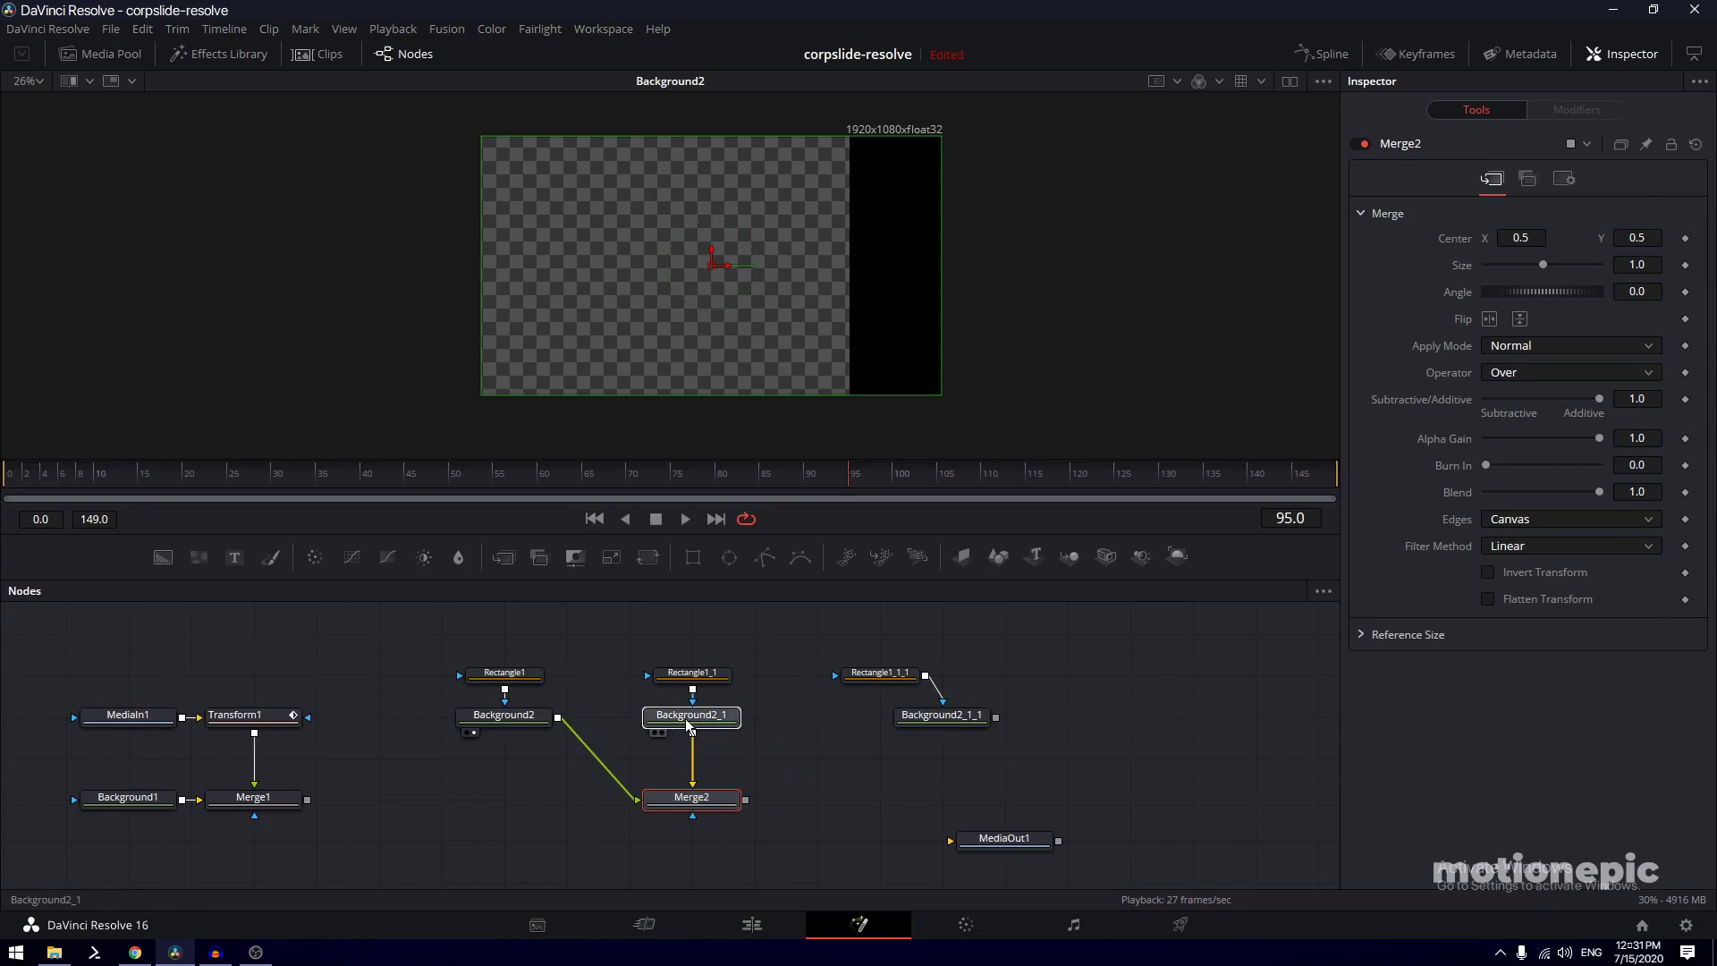
drag(746, 800, 878, 715)
drag(941, 797, 695, 302)
Colour Background2 red, Background2_1 light green and Background2_1_1 white
click(504, 715)
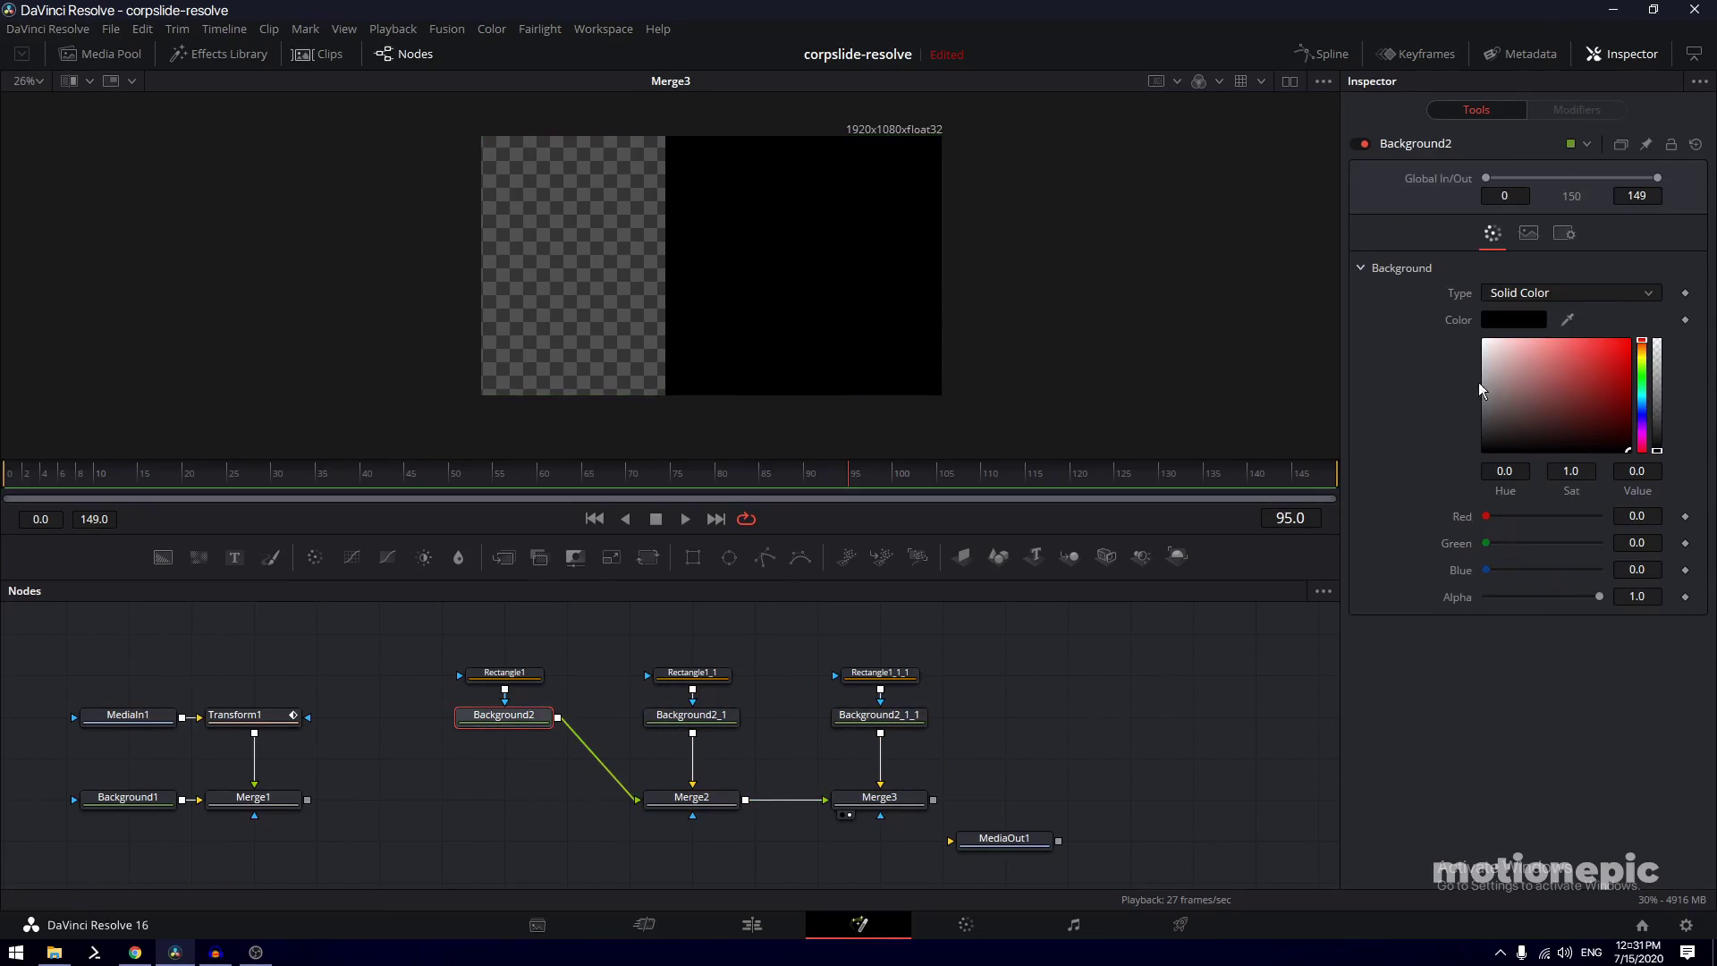
click(691, 715)
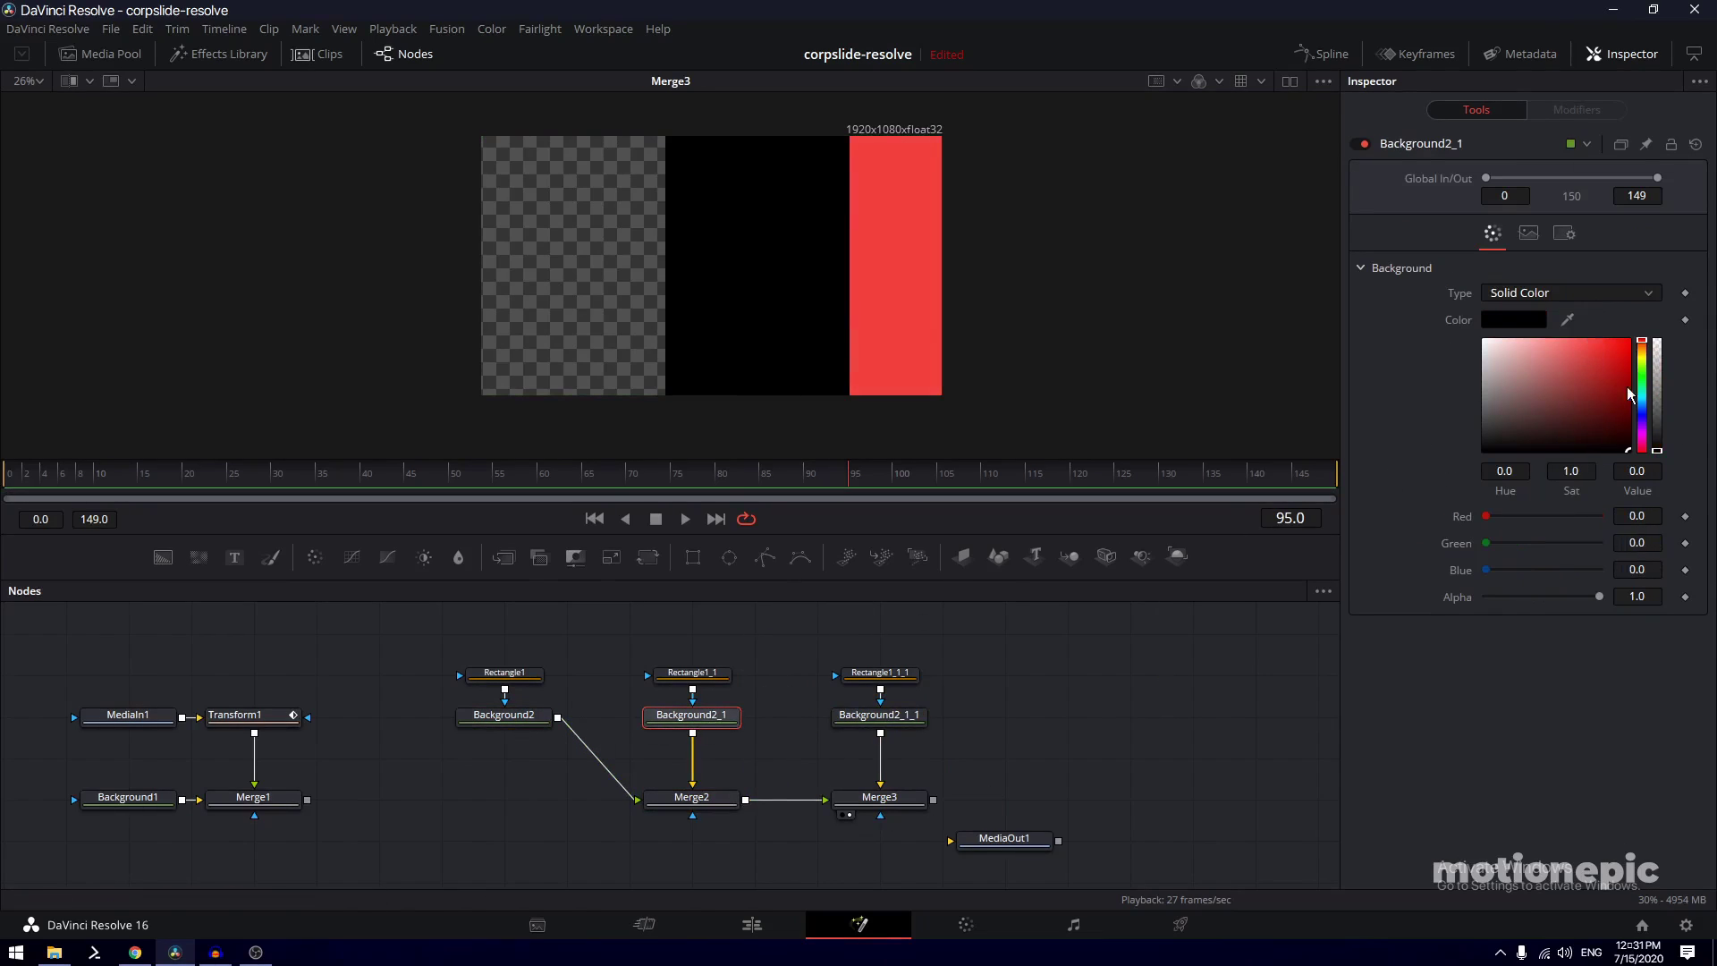
click(1645, 370)
click(1560, 349)
click(879, 716)
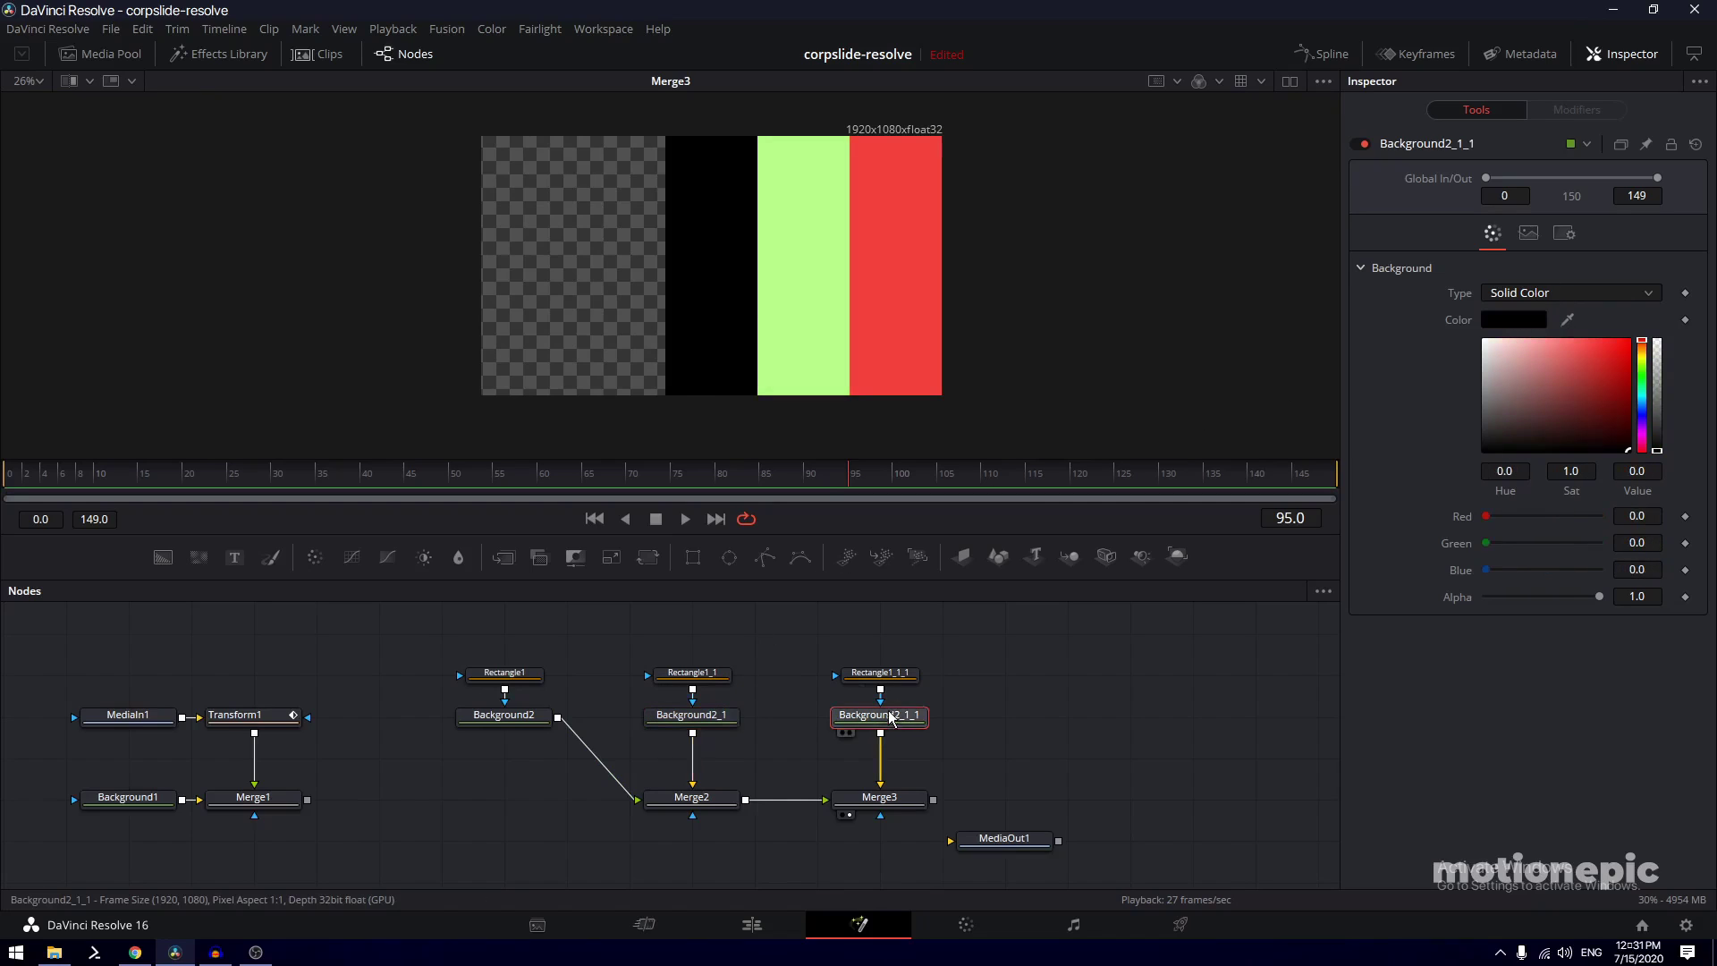
drag(1581, 398, 1371, 287)
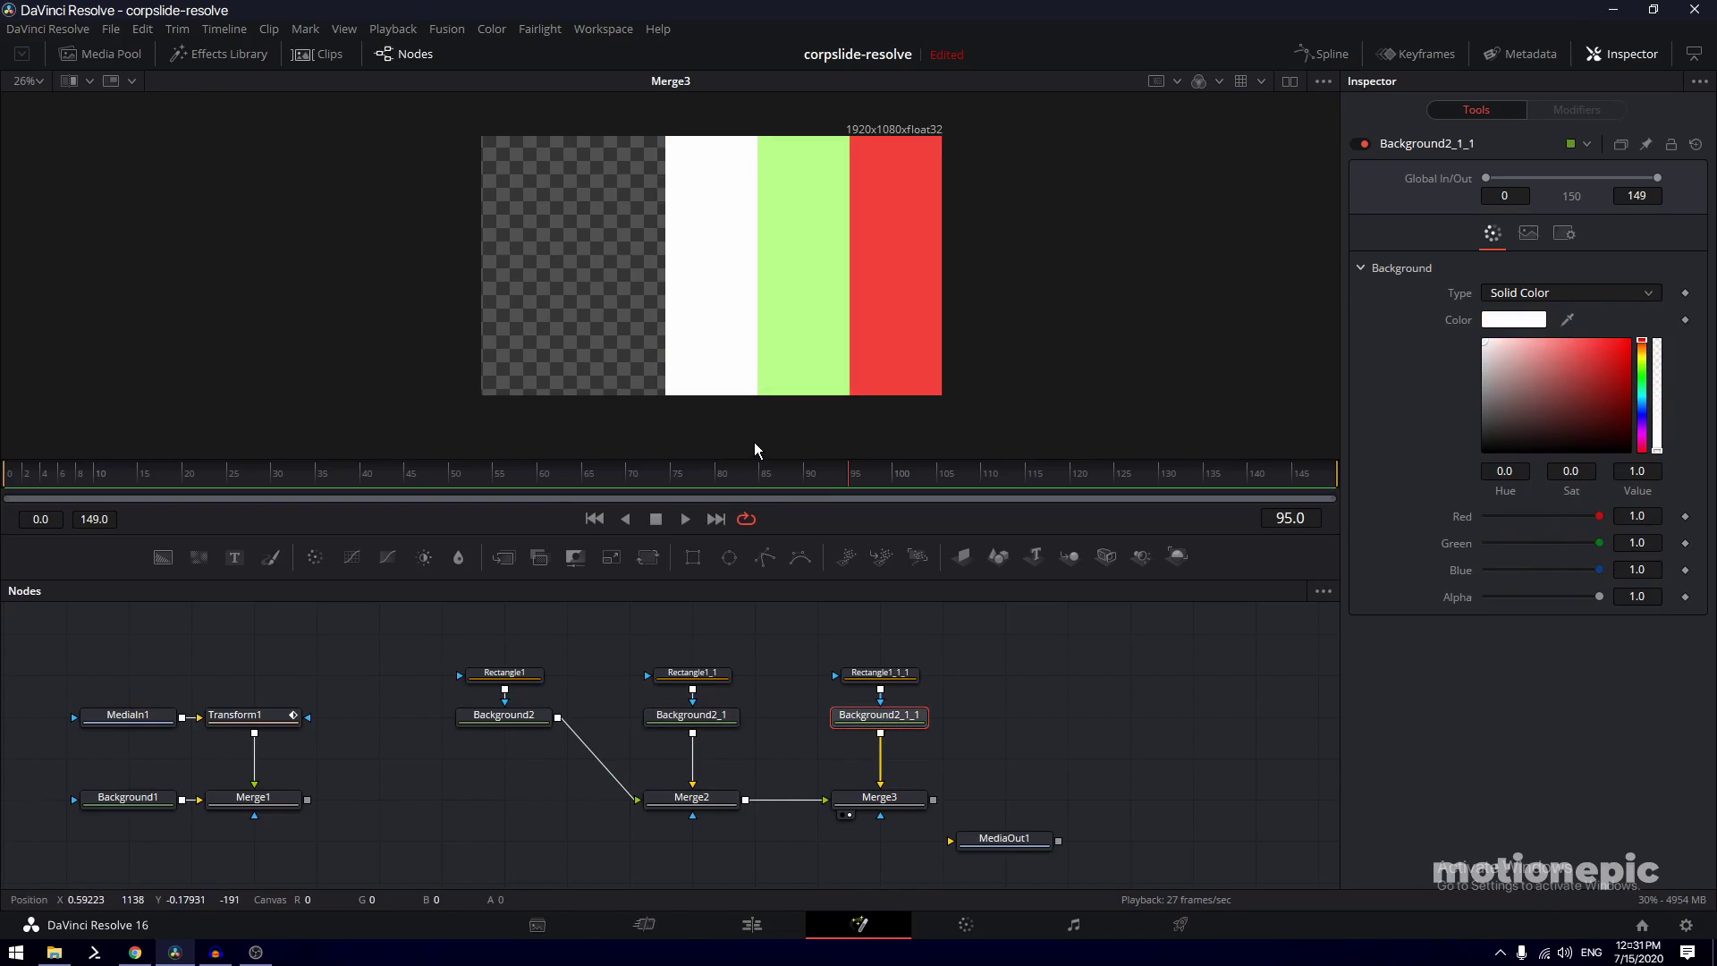
drag(1004, 838, 1191, 834)
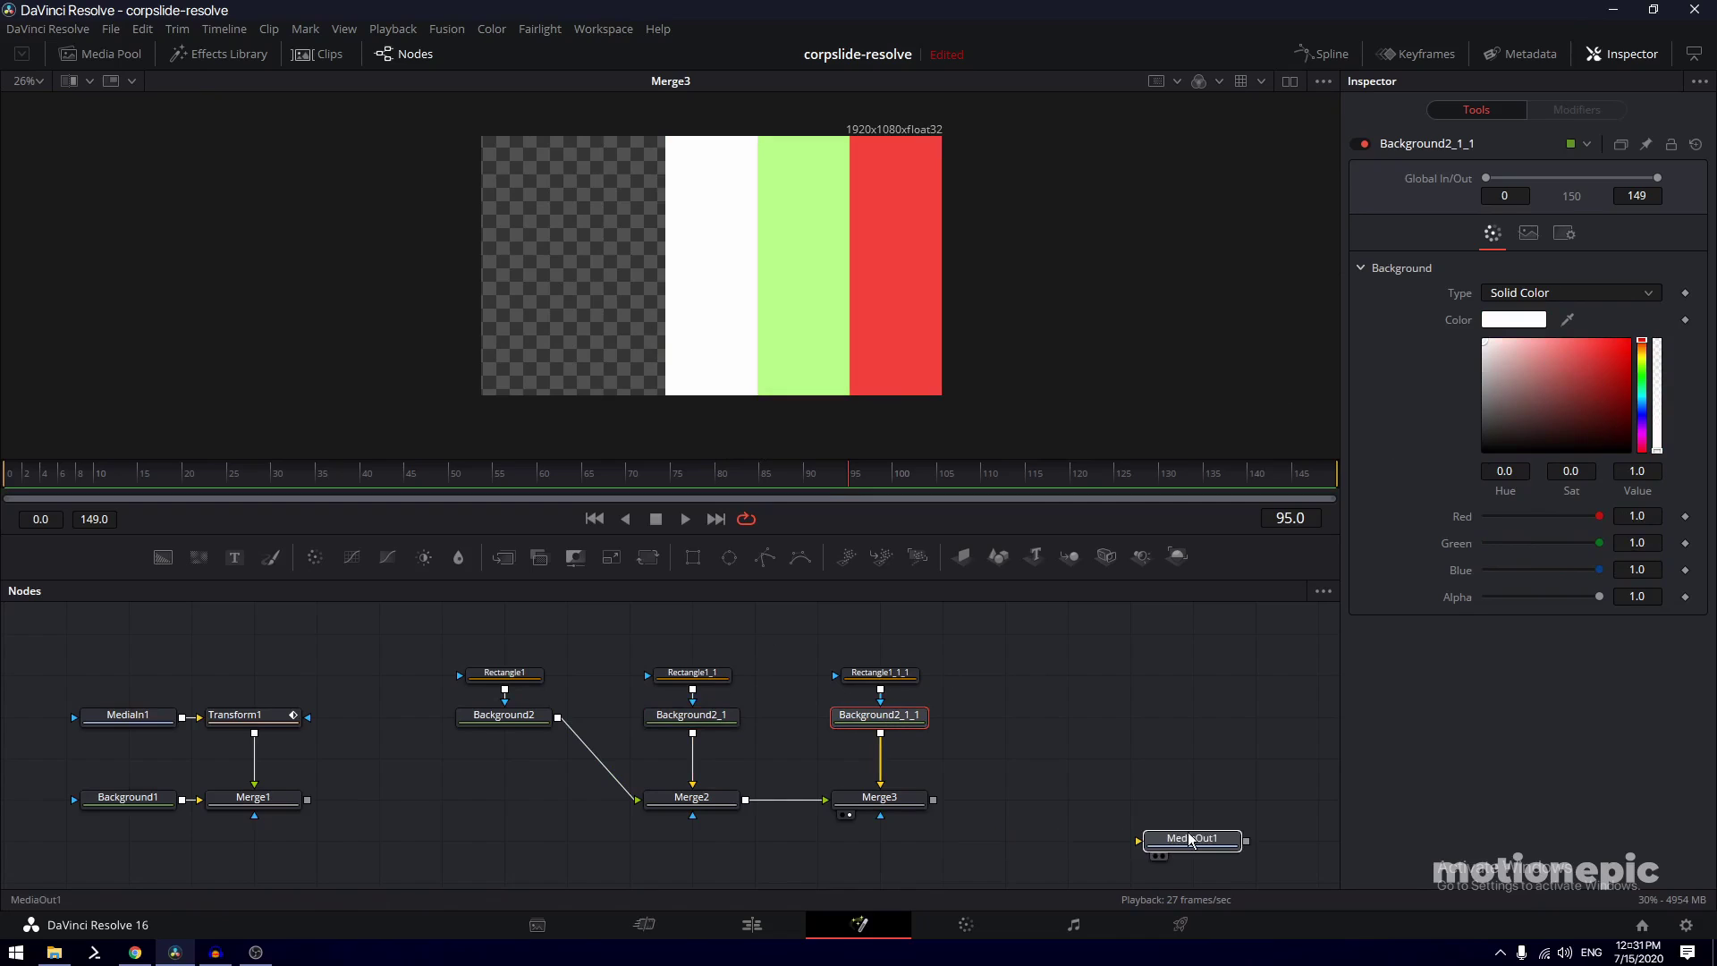
Replace Merge2 and Merge3, layering each bar over Merge1 through a new Merge2–Merge3–Merge4 chain
drag(589, 849, 975, 786)
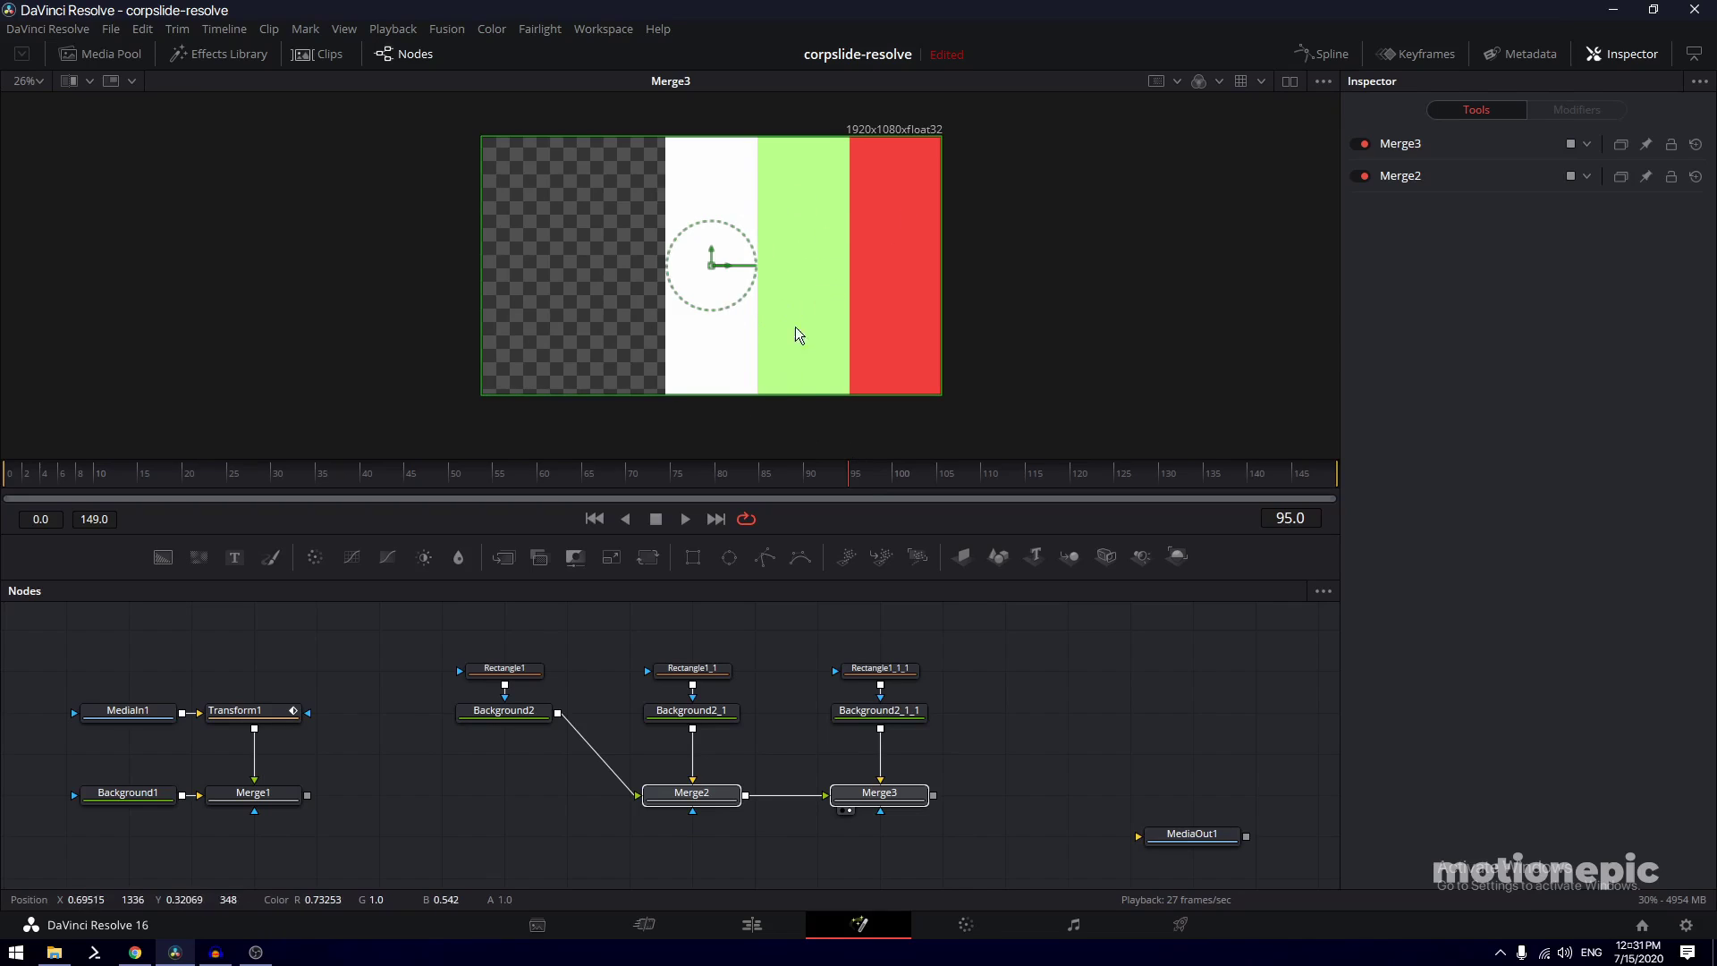
key(Delete)
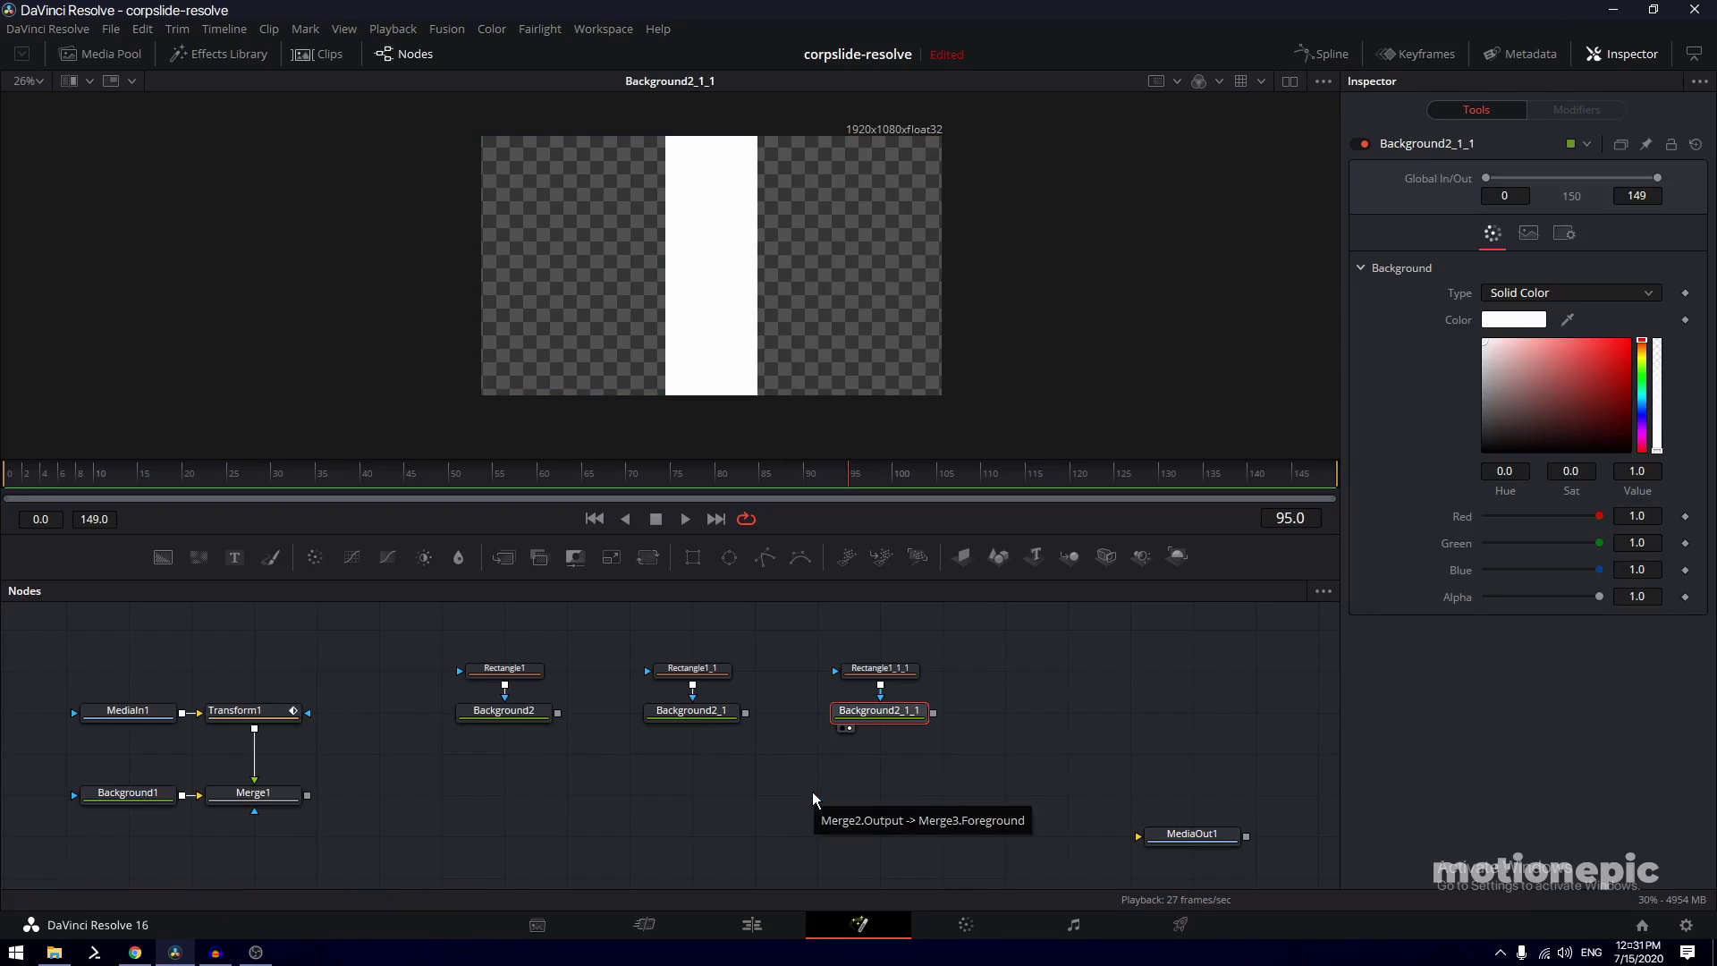
drag(461, 813, 631, 808)
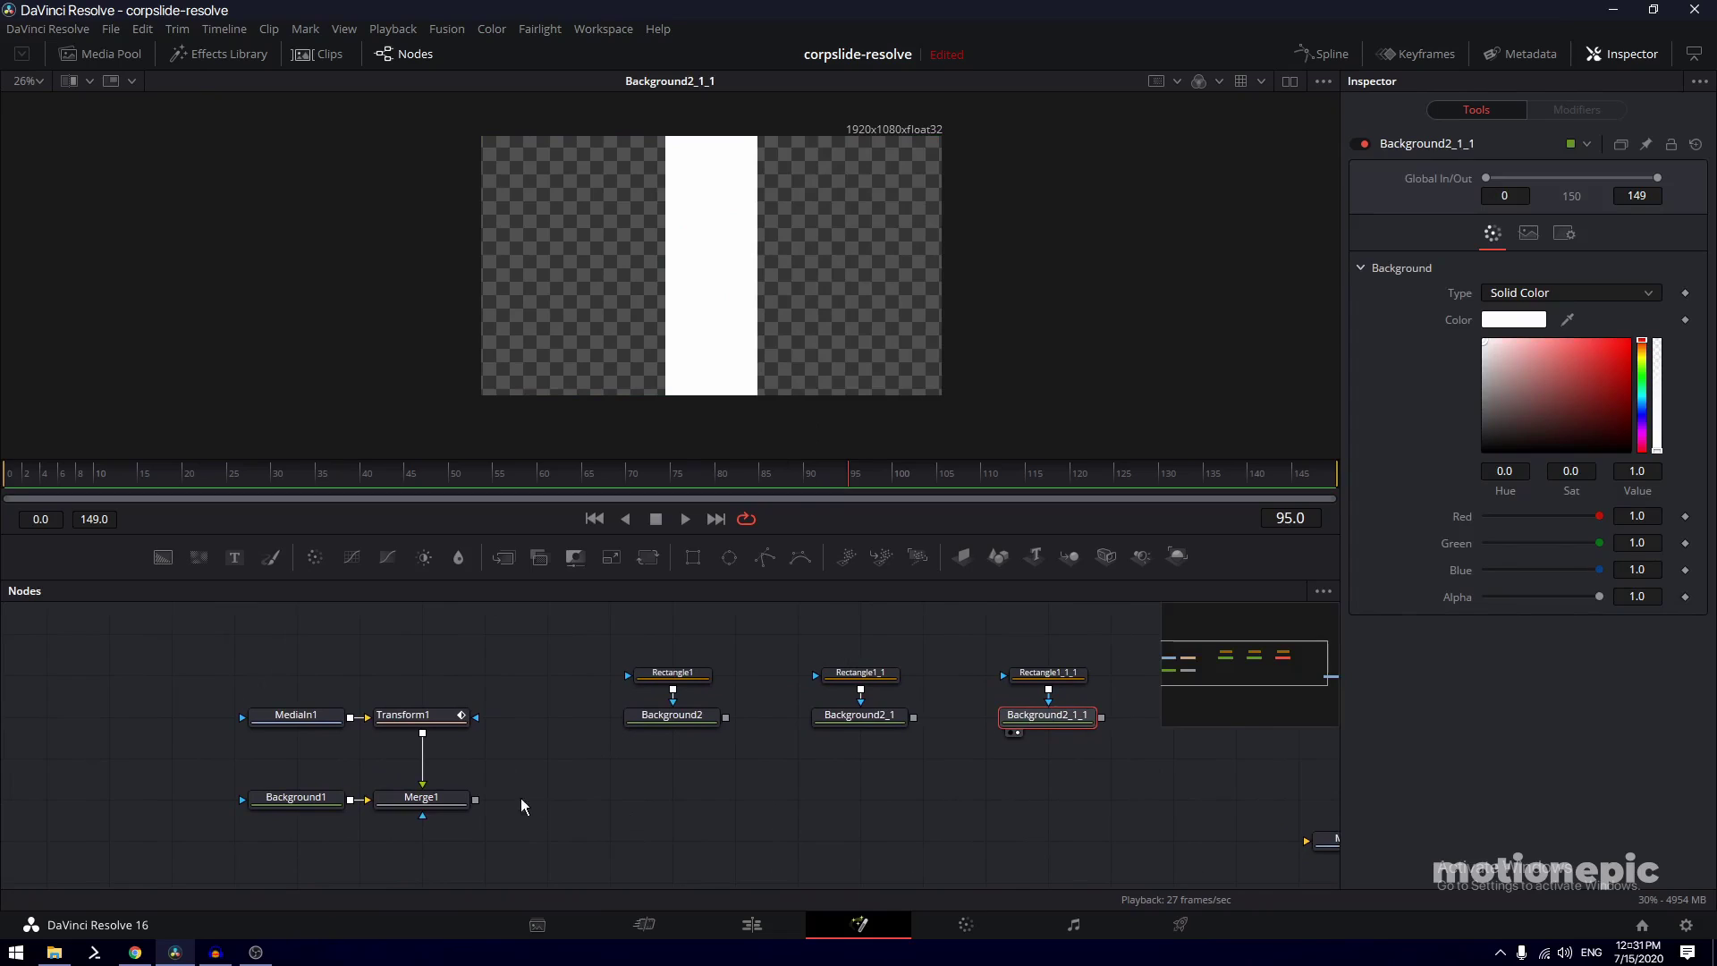
drag(477, 808, 728, 723)
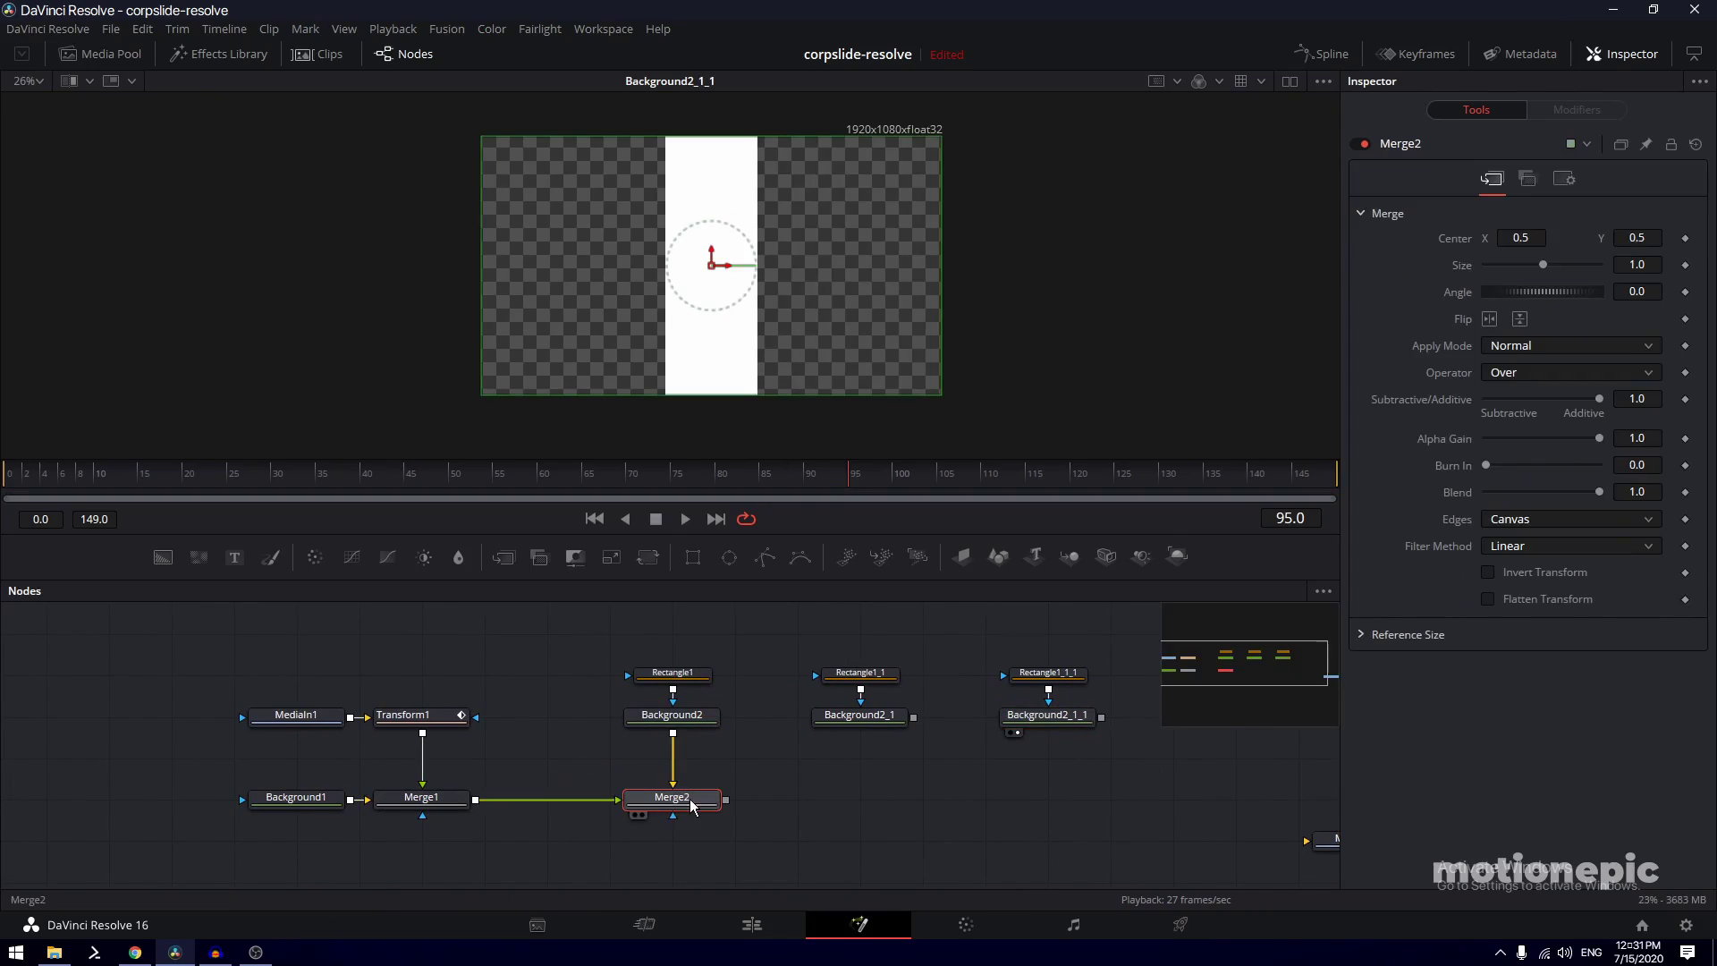
drag(726, 800, 917, 723)
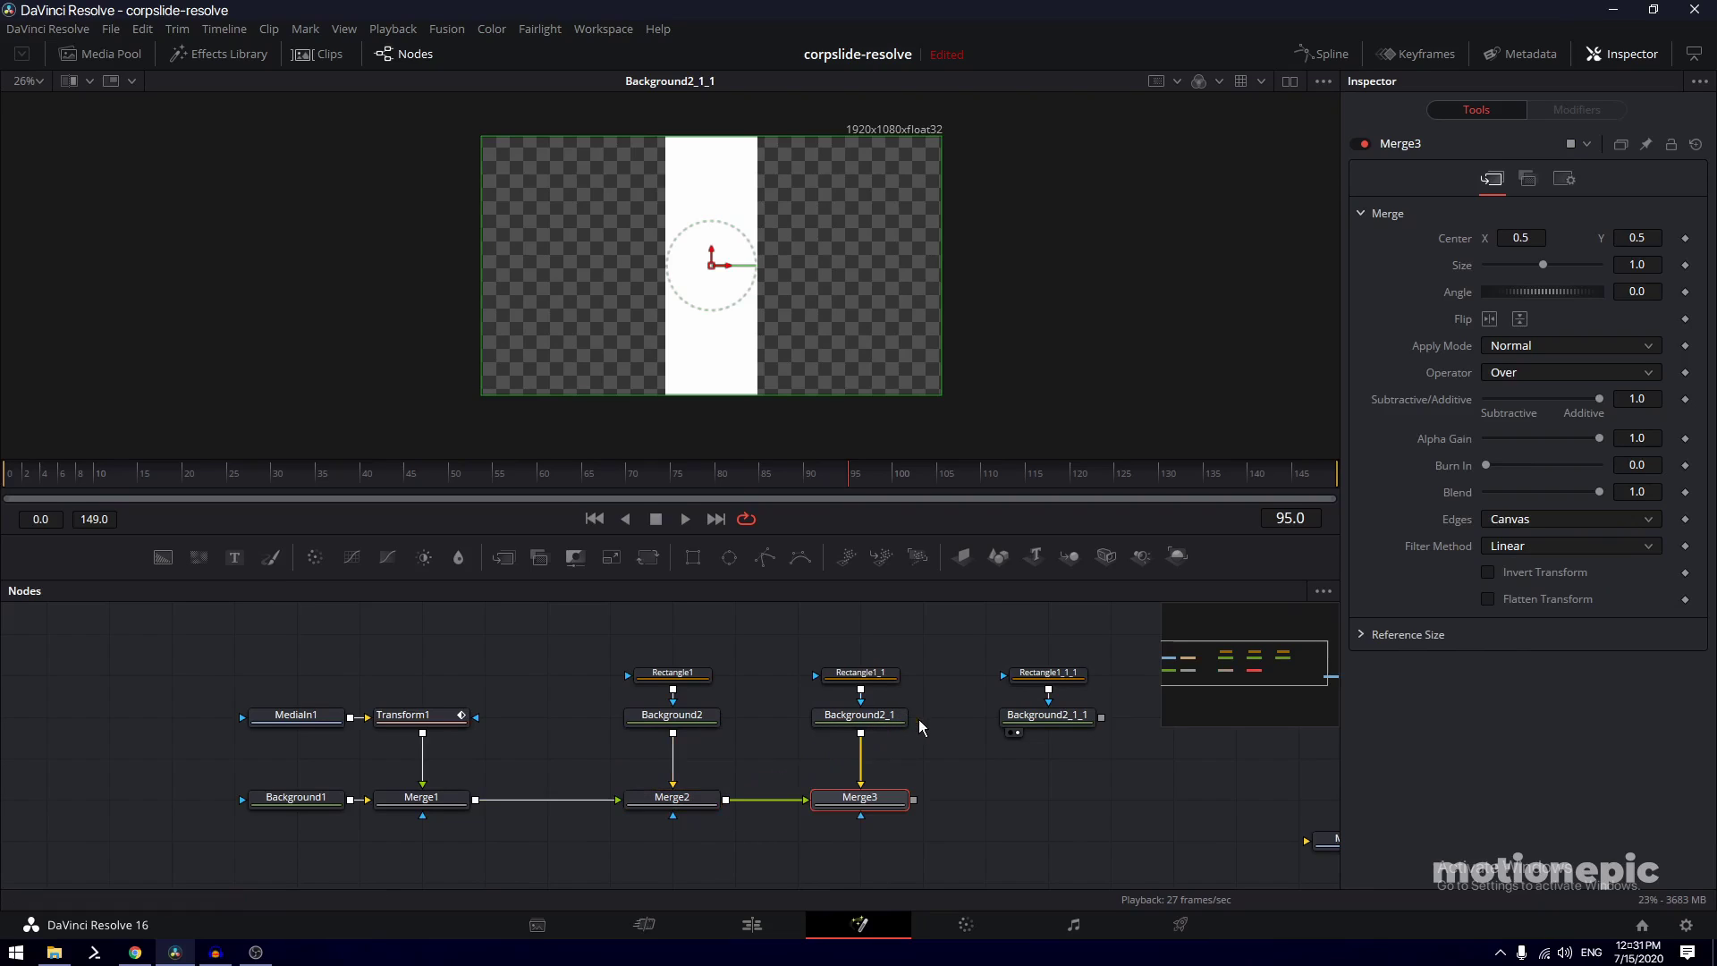
drag(913, 799, 1099, 718)
Review the Rectangle mask and Merge node settings, ending with Rectangle1 selected
scroll(1121, 788, right, 2)
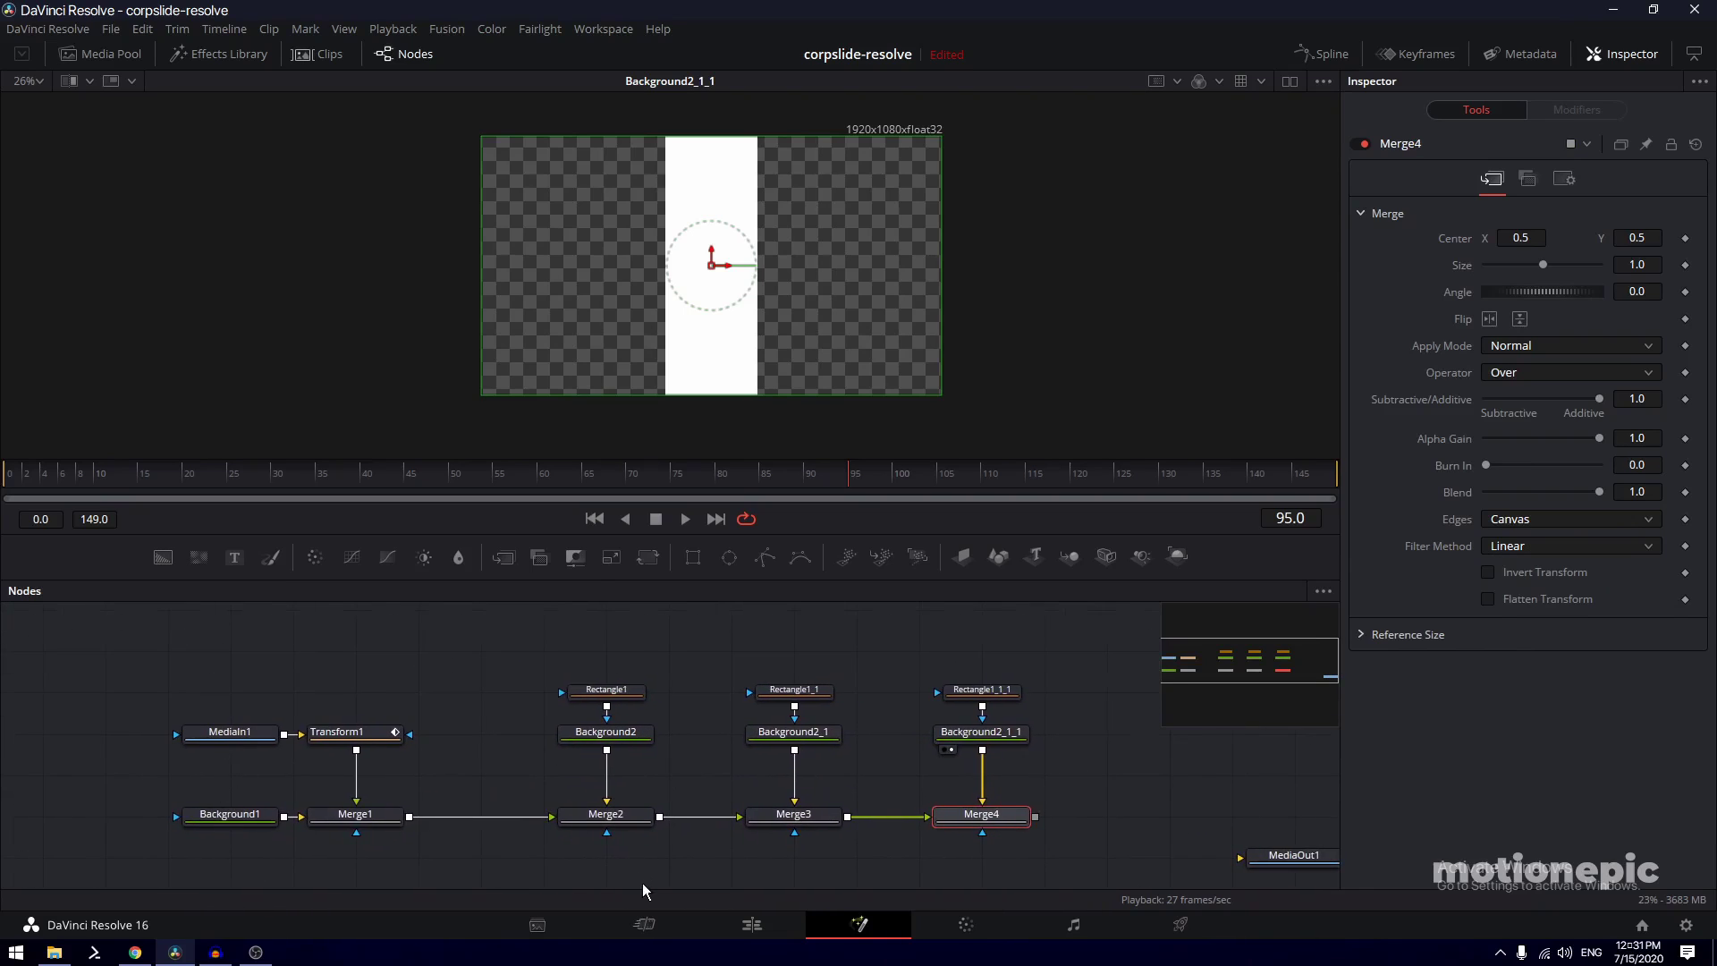
click(606, 690)
click(606, 816)
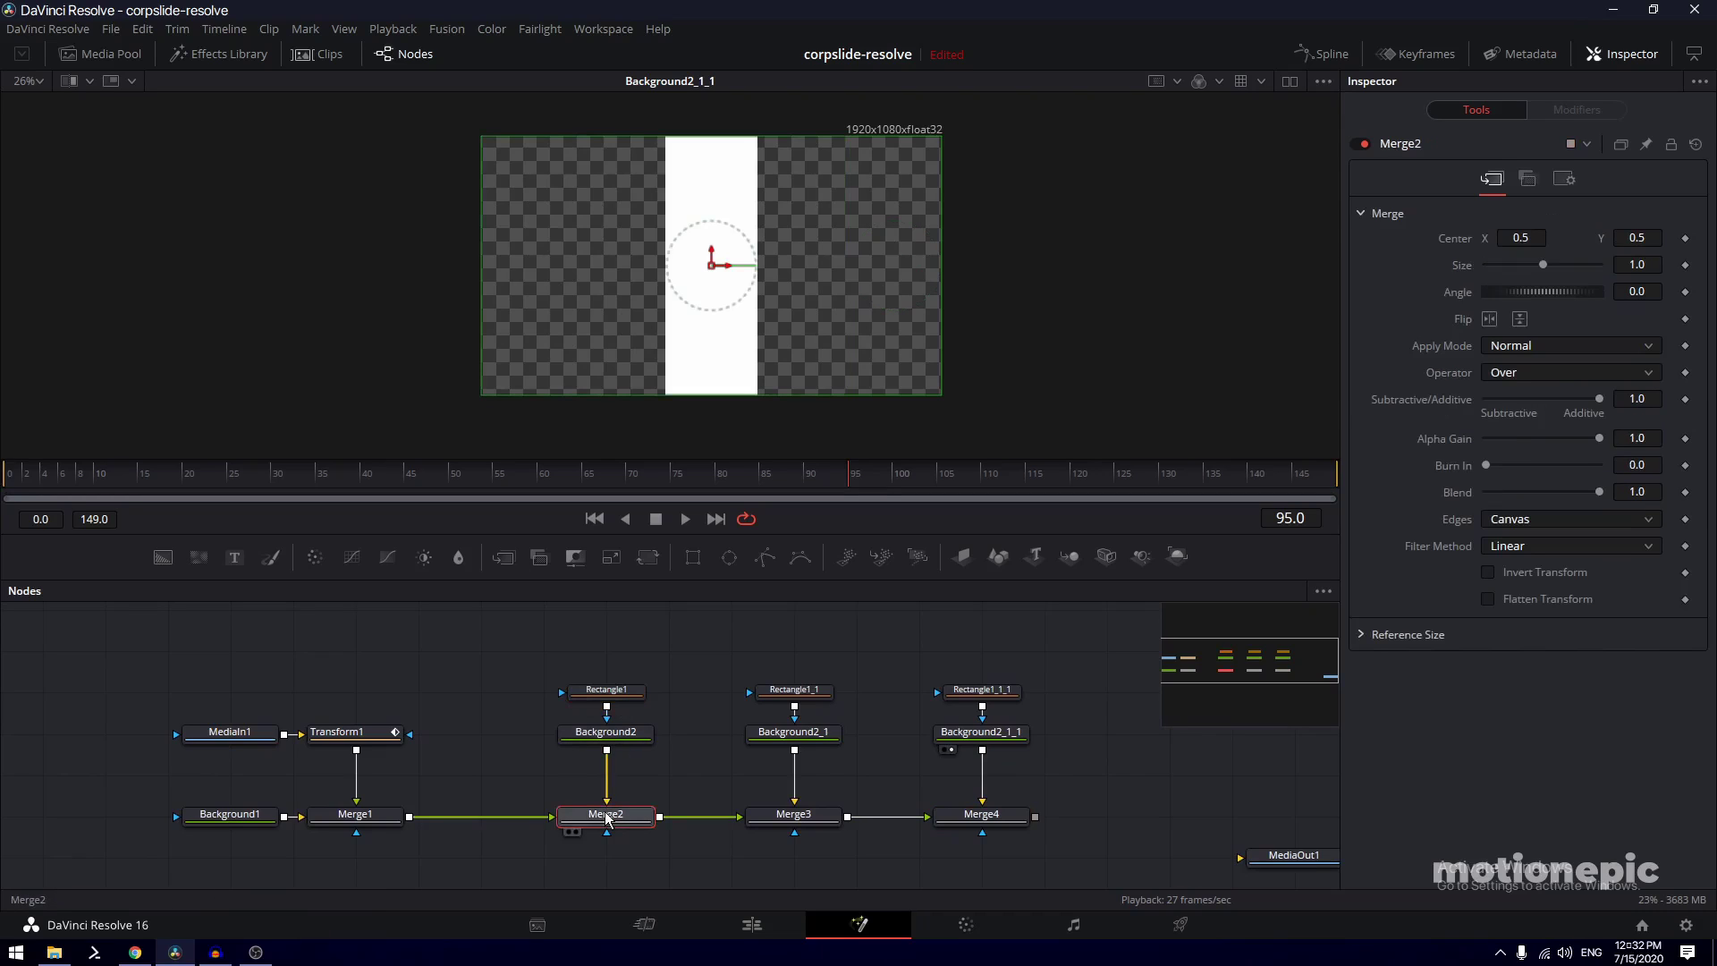
click(793, 691)
click(793, 815)
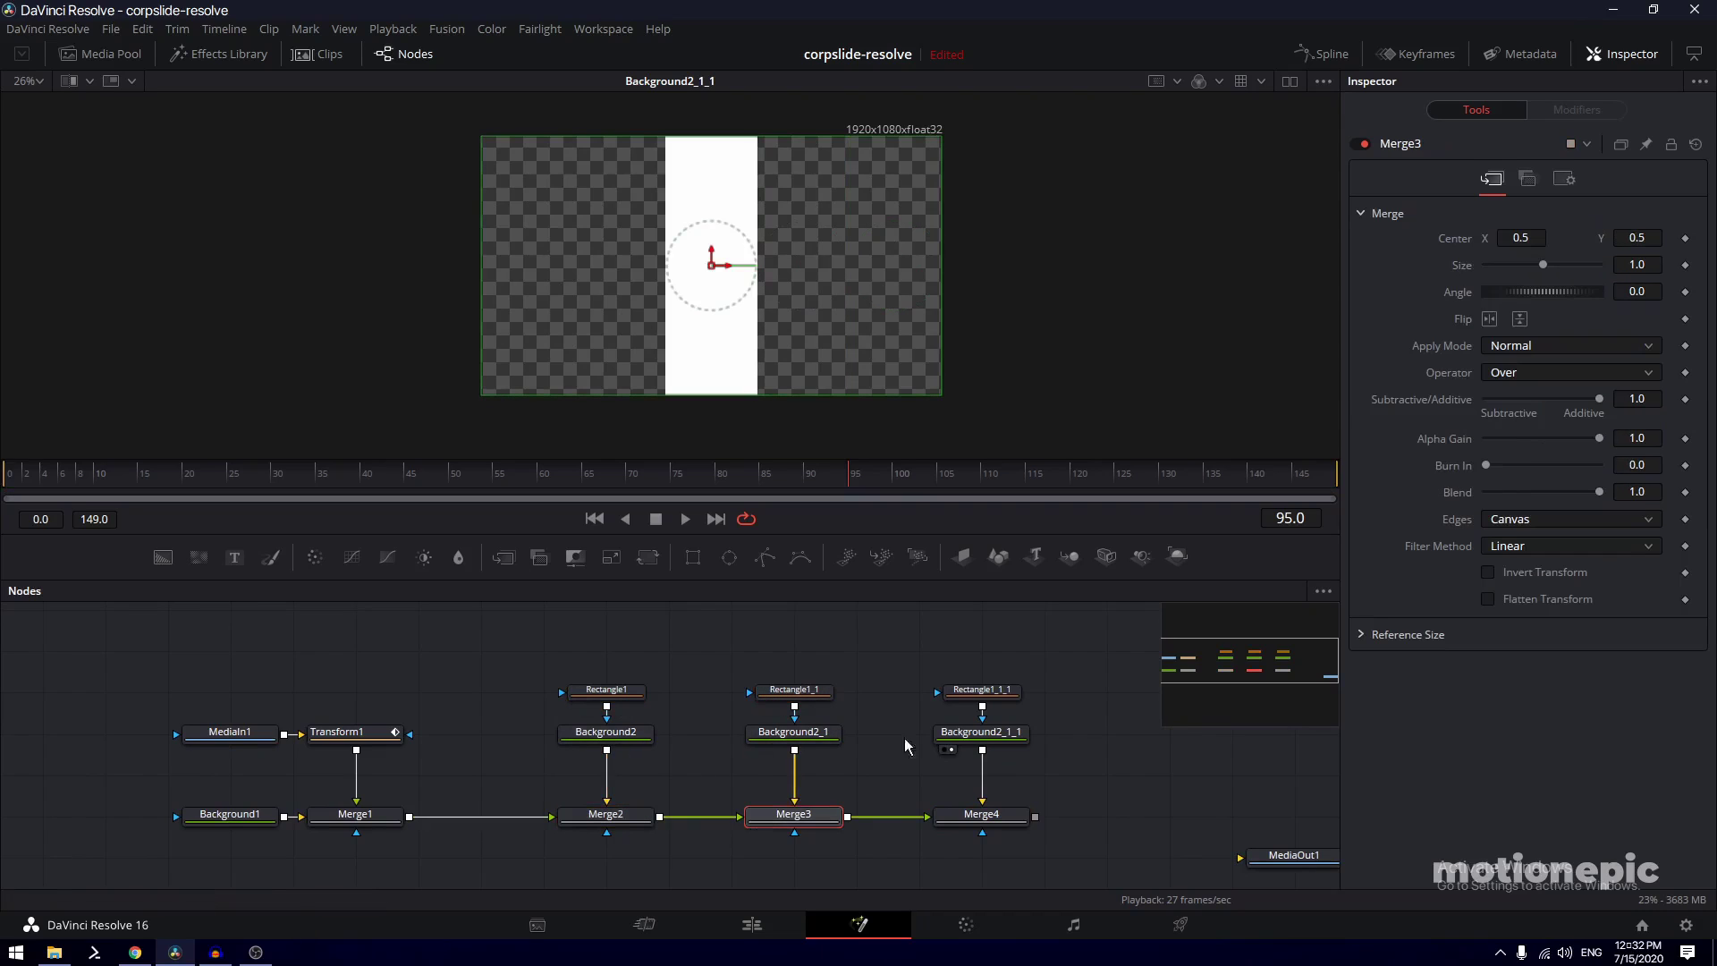
click(981, 690)
click(608, 693)
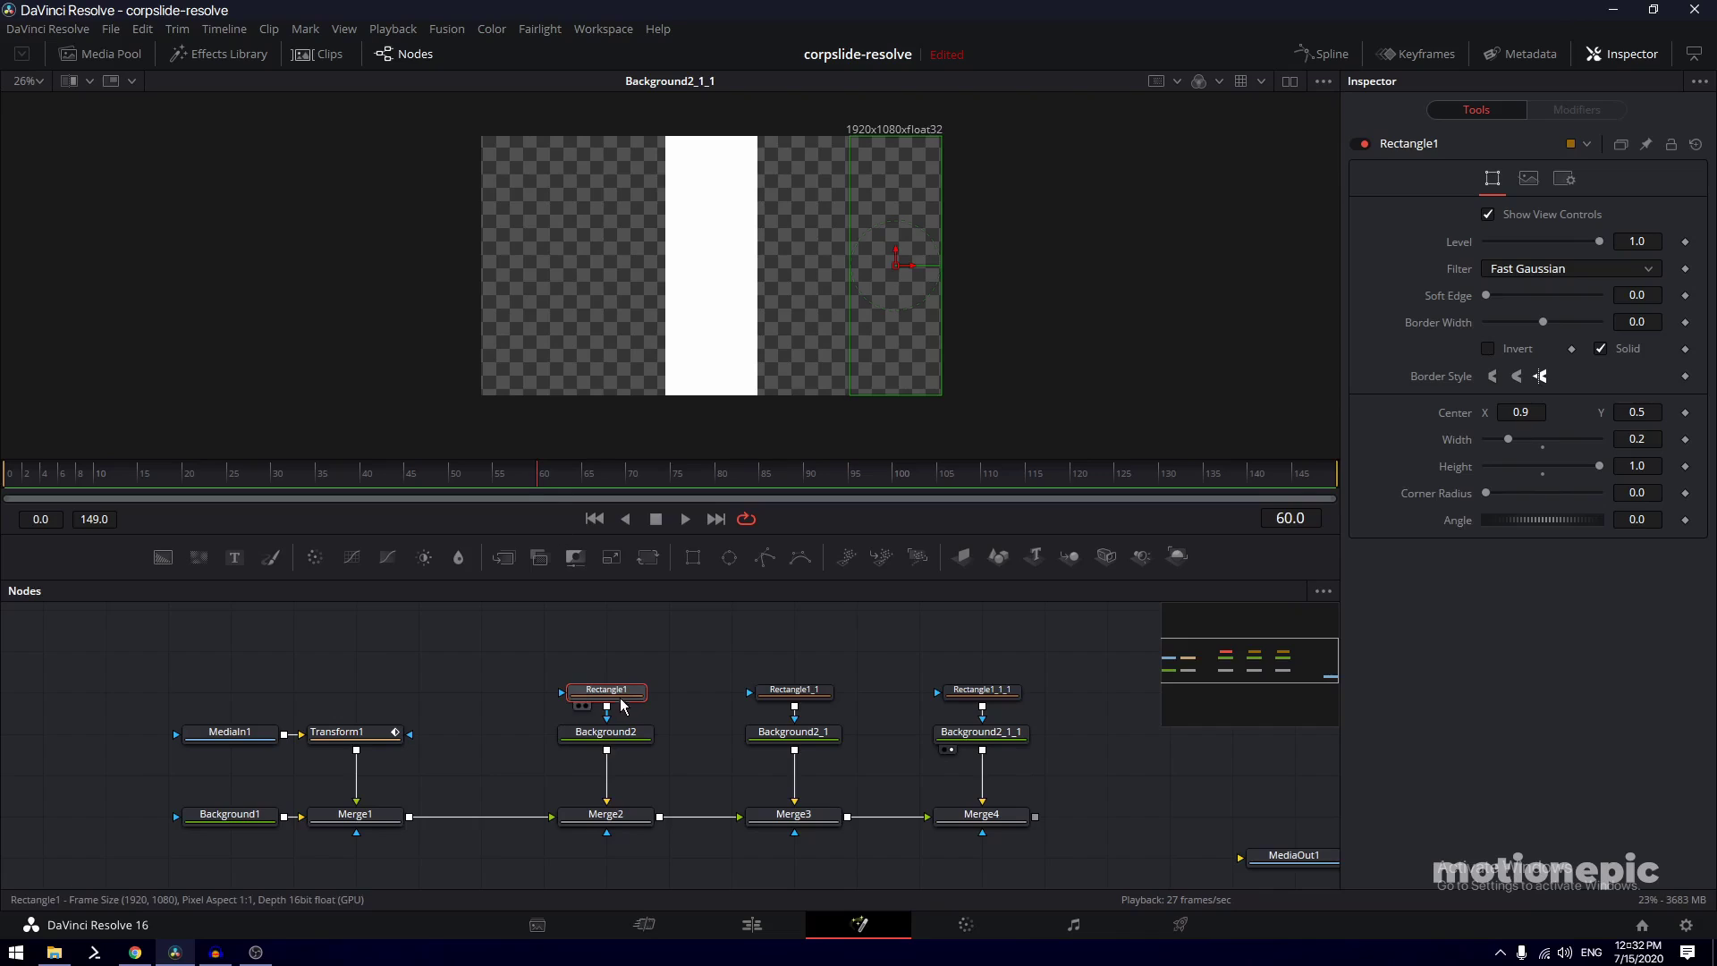
Keyframe Rectangle1's centre, with centre X -0.1 at frame 0, and view the mask
click(1686, 412)
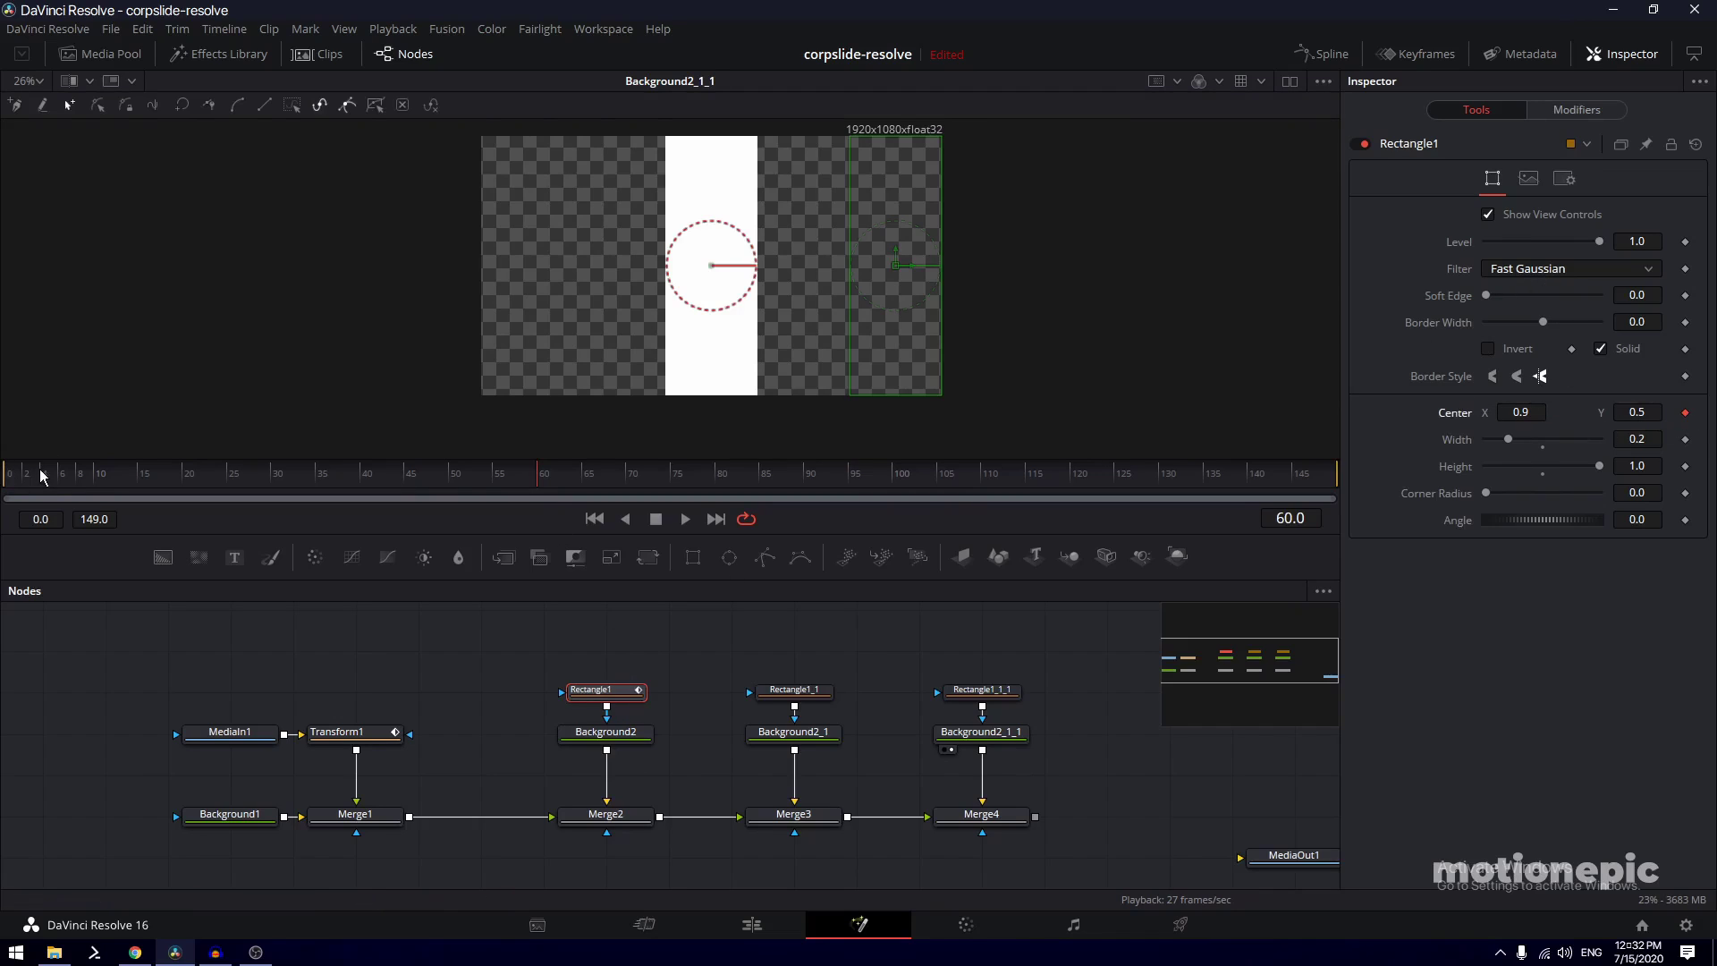
drag(43, 474, 7, 474)
click(1544, 412)
text(-0.1)
key(Tab)
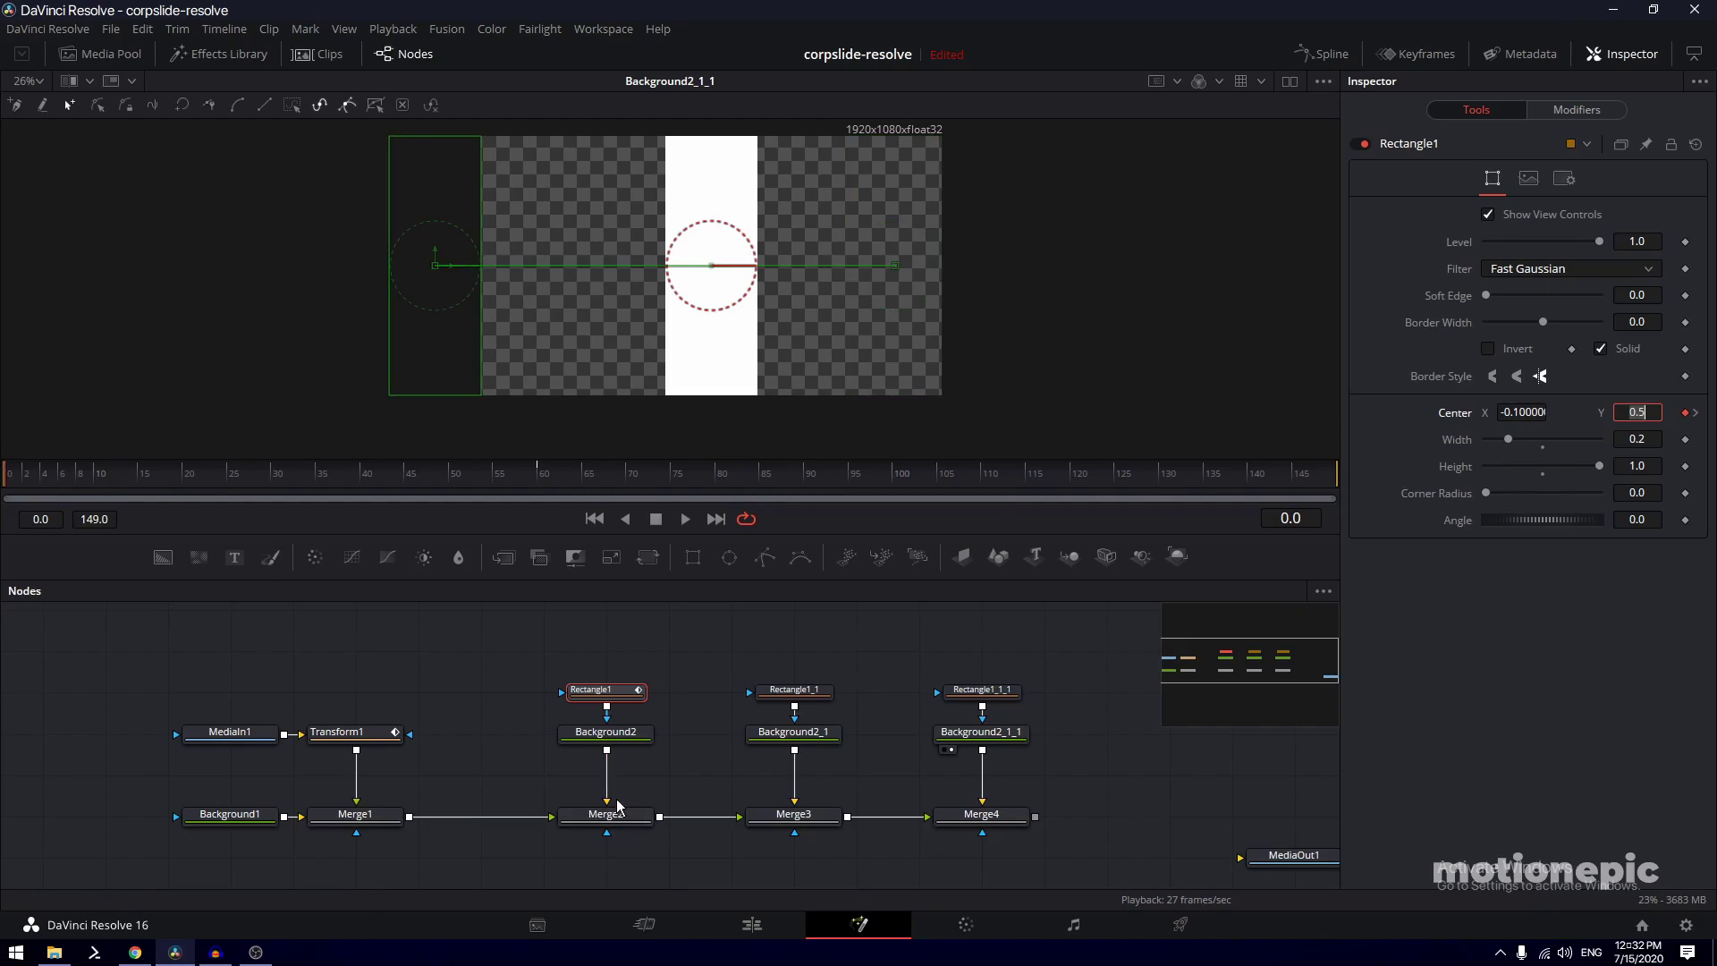
drag(606, 694, 533, 372)
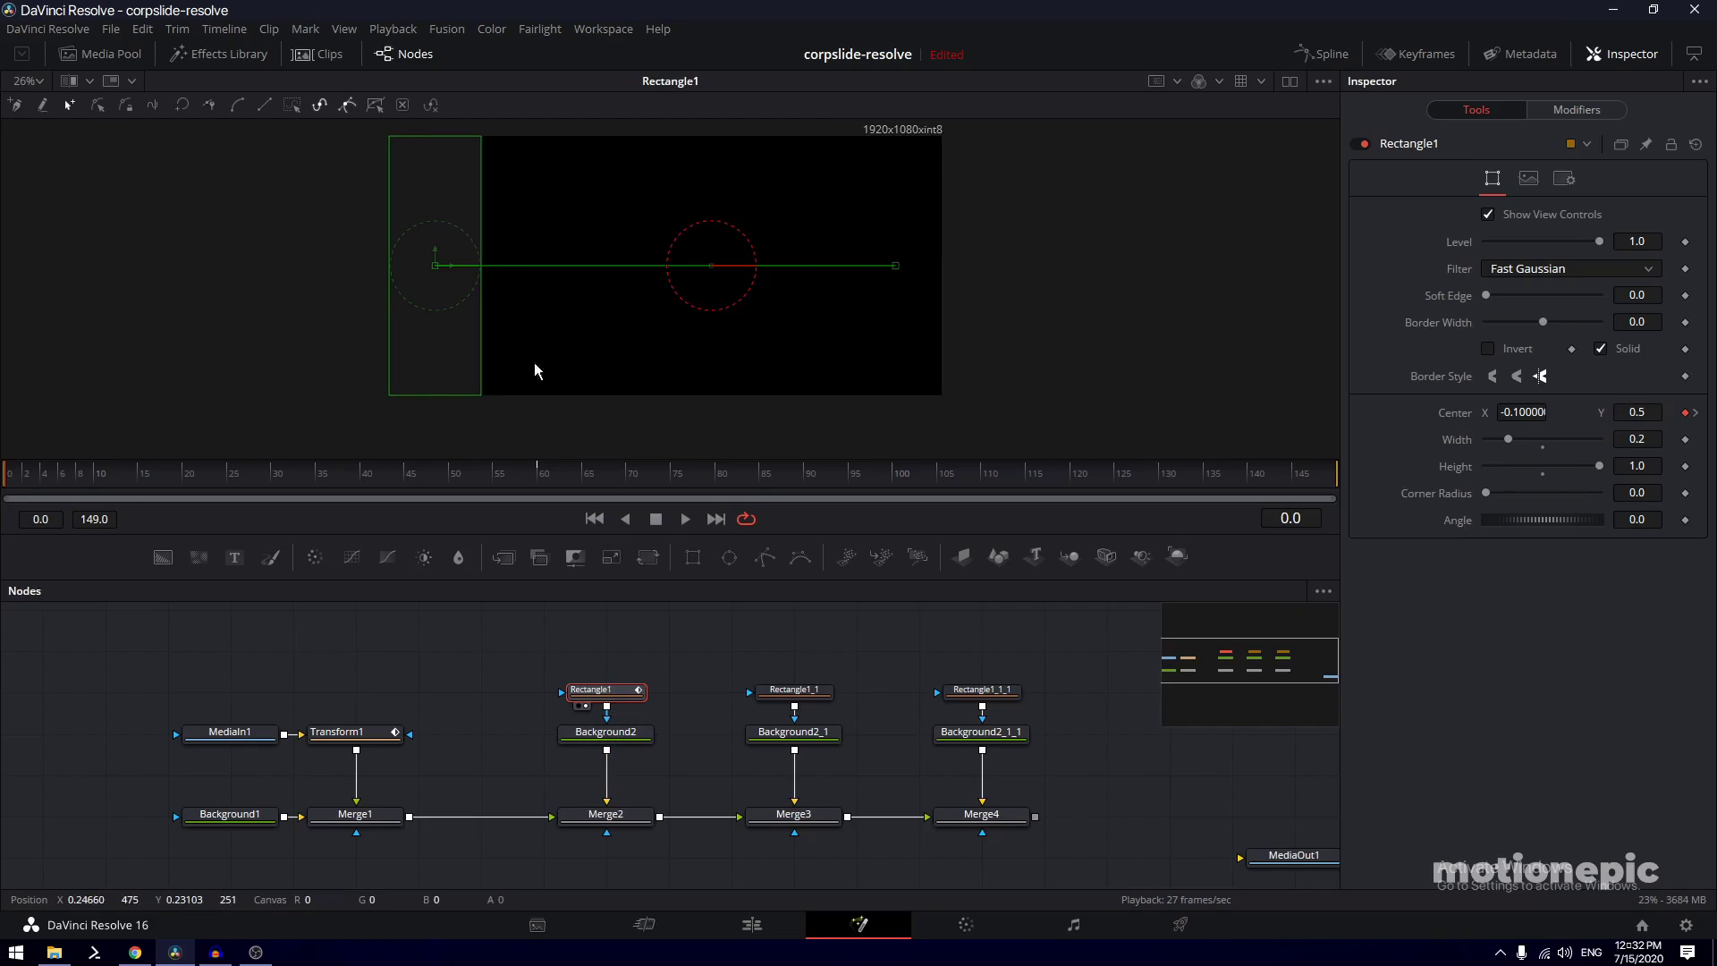
mouse_move(11, 488)
mouse_down()
mouse_move(405, 502)
mouse_move(3, 480)
mouse_up()
Keyframe Merge2's centre at frame 60 and set centre X -0.466666 at frame 0
click(628, 818)
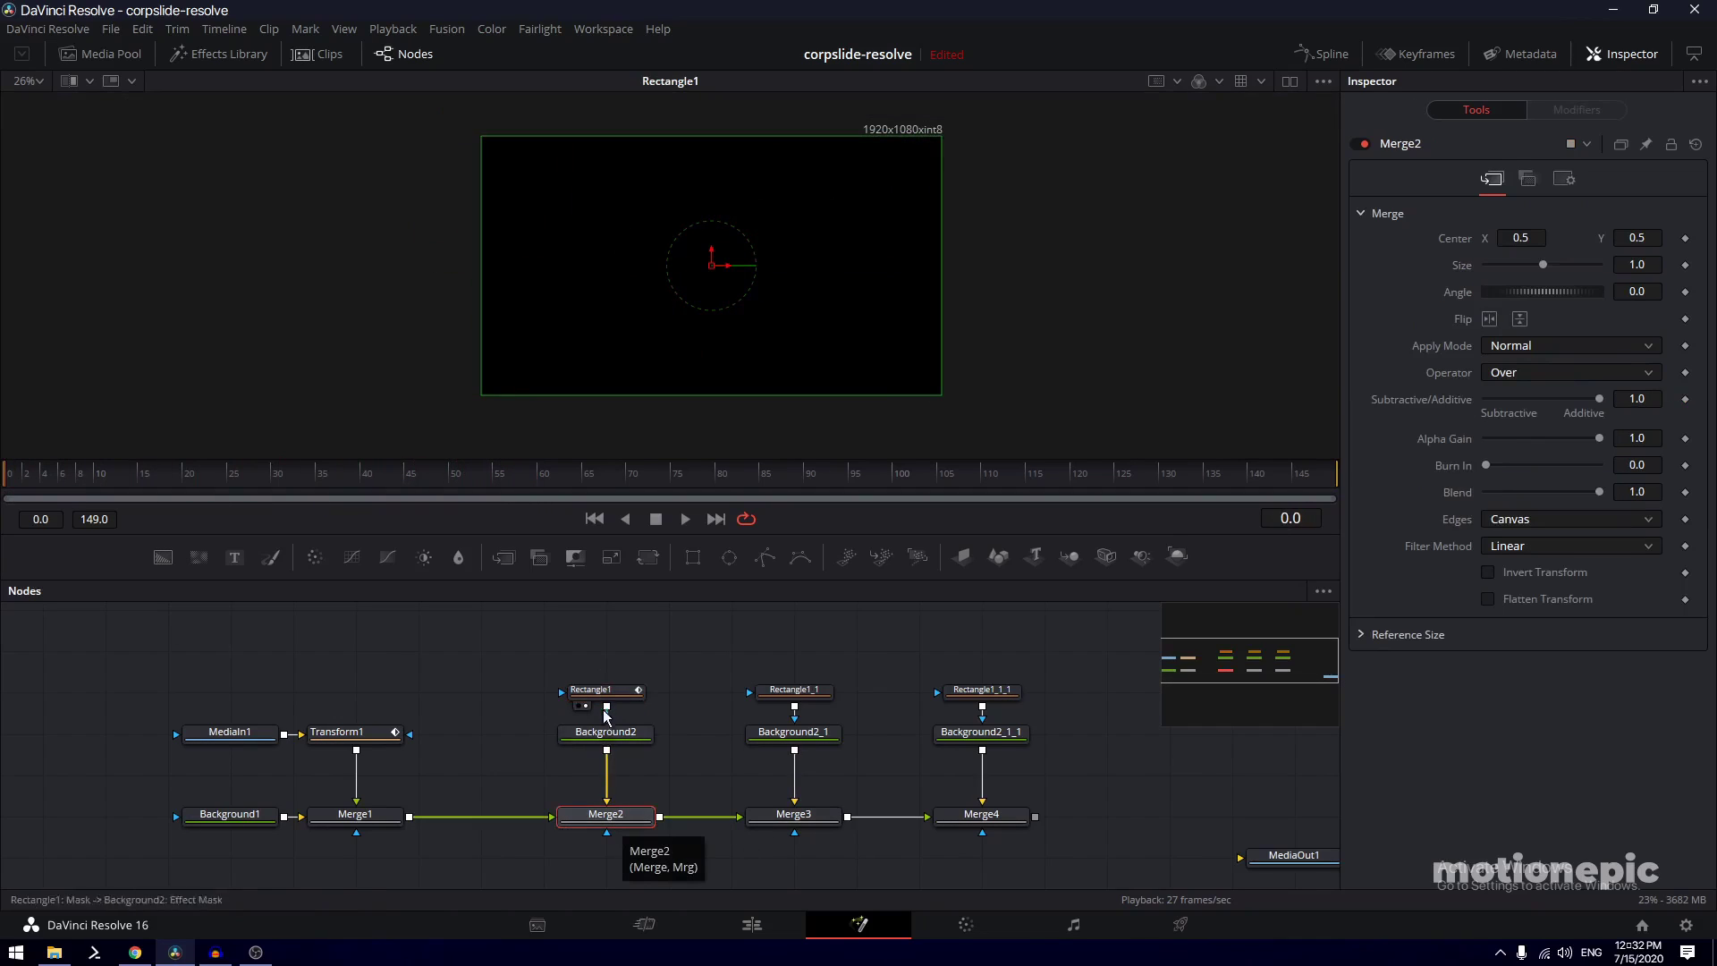
drag(463, 489, 542, 491)
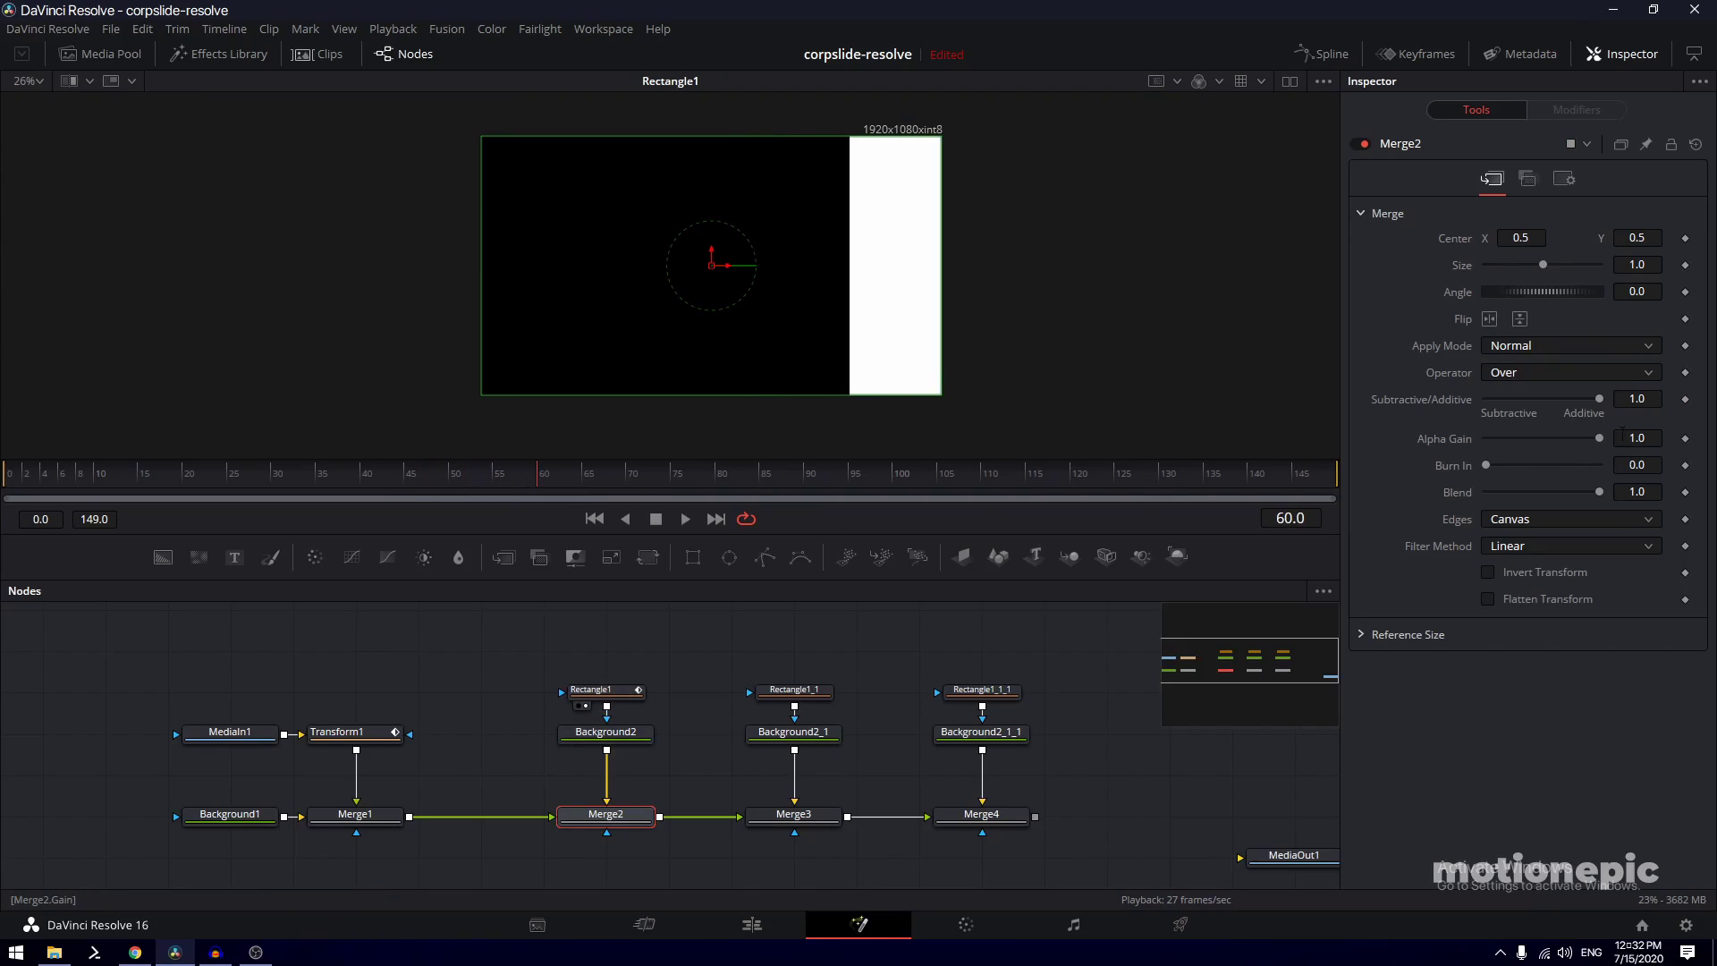
click(1685, 237)
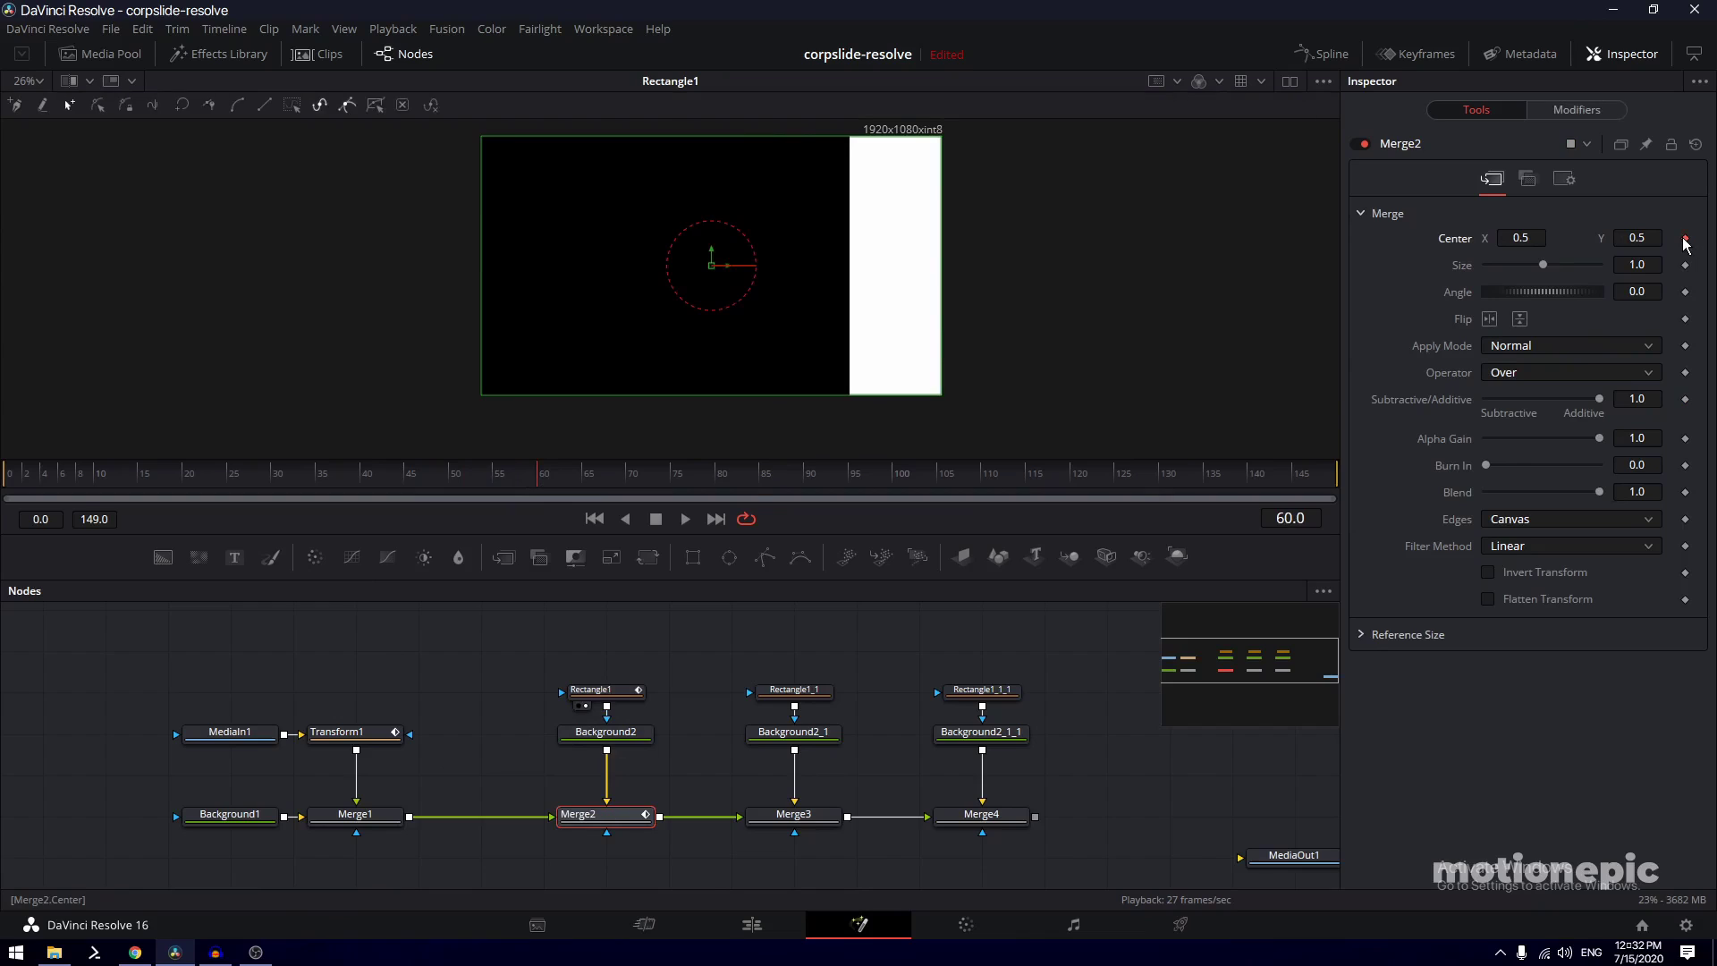
drag(79, 490, 5, 490)
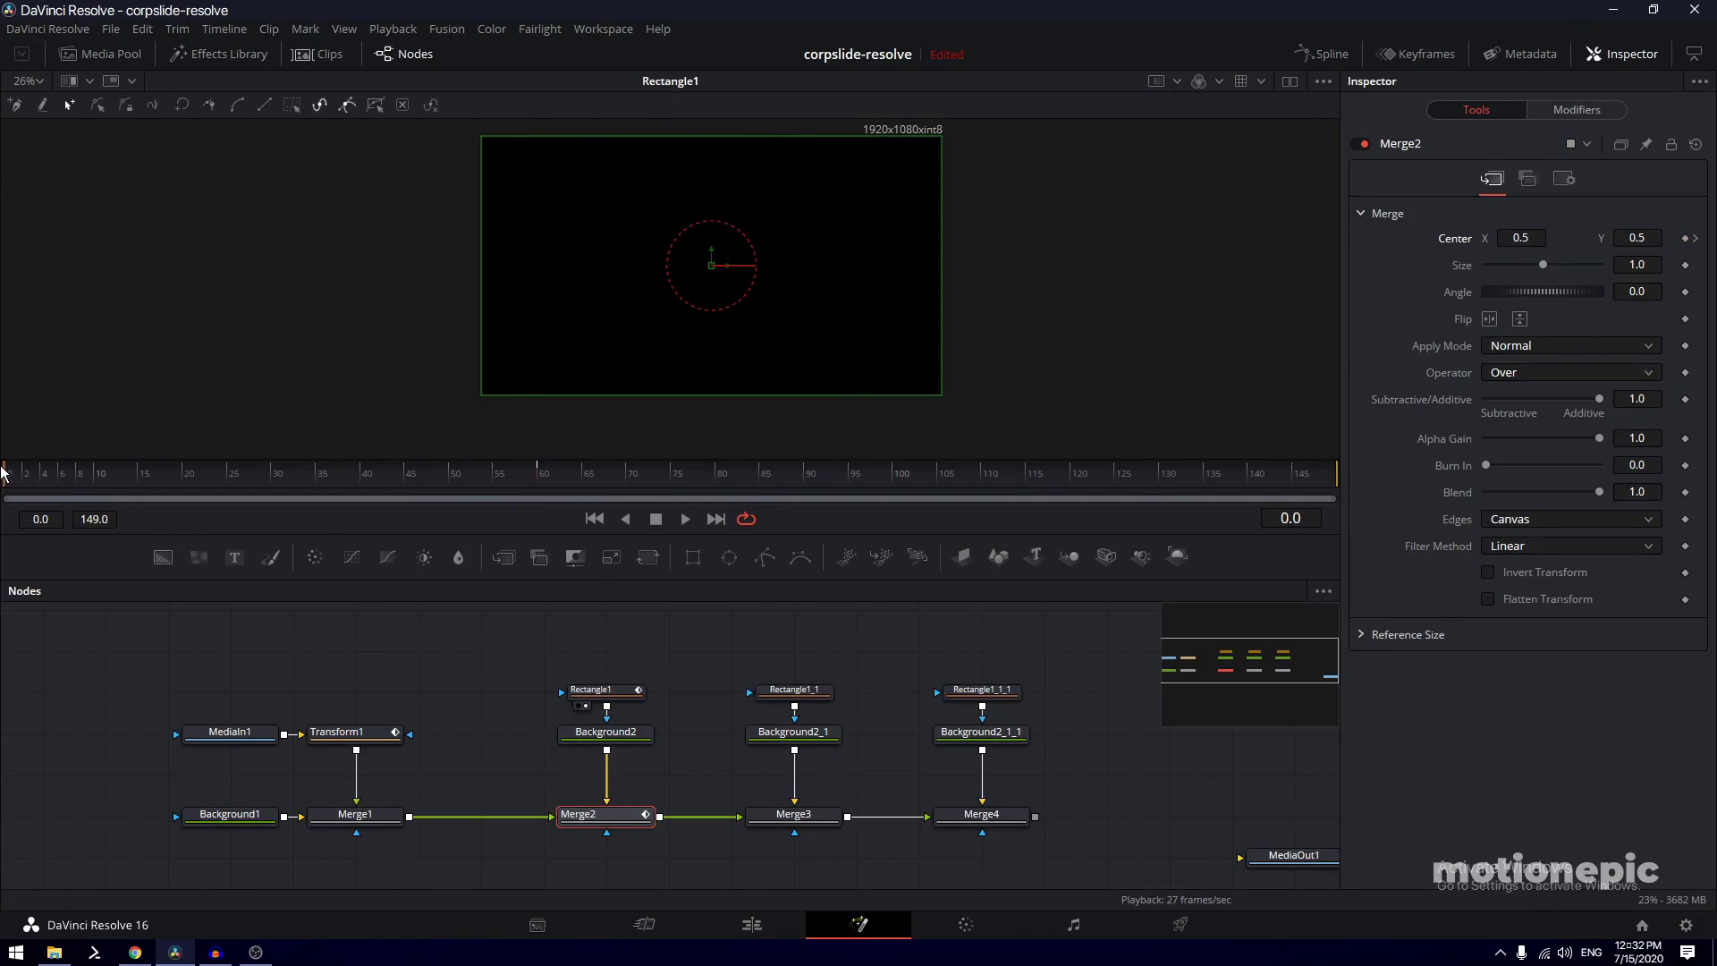
click(1517, 238)
text(-0.466666)
key(Tab)
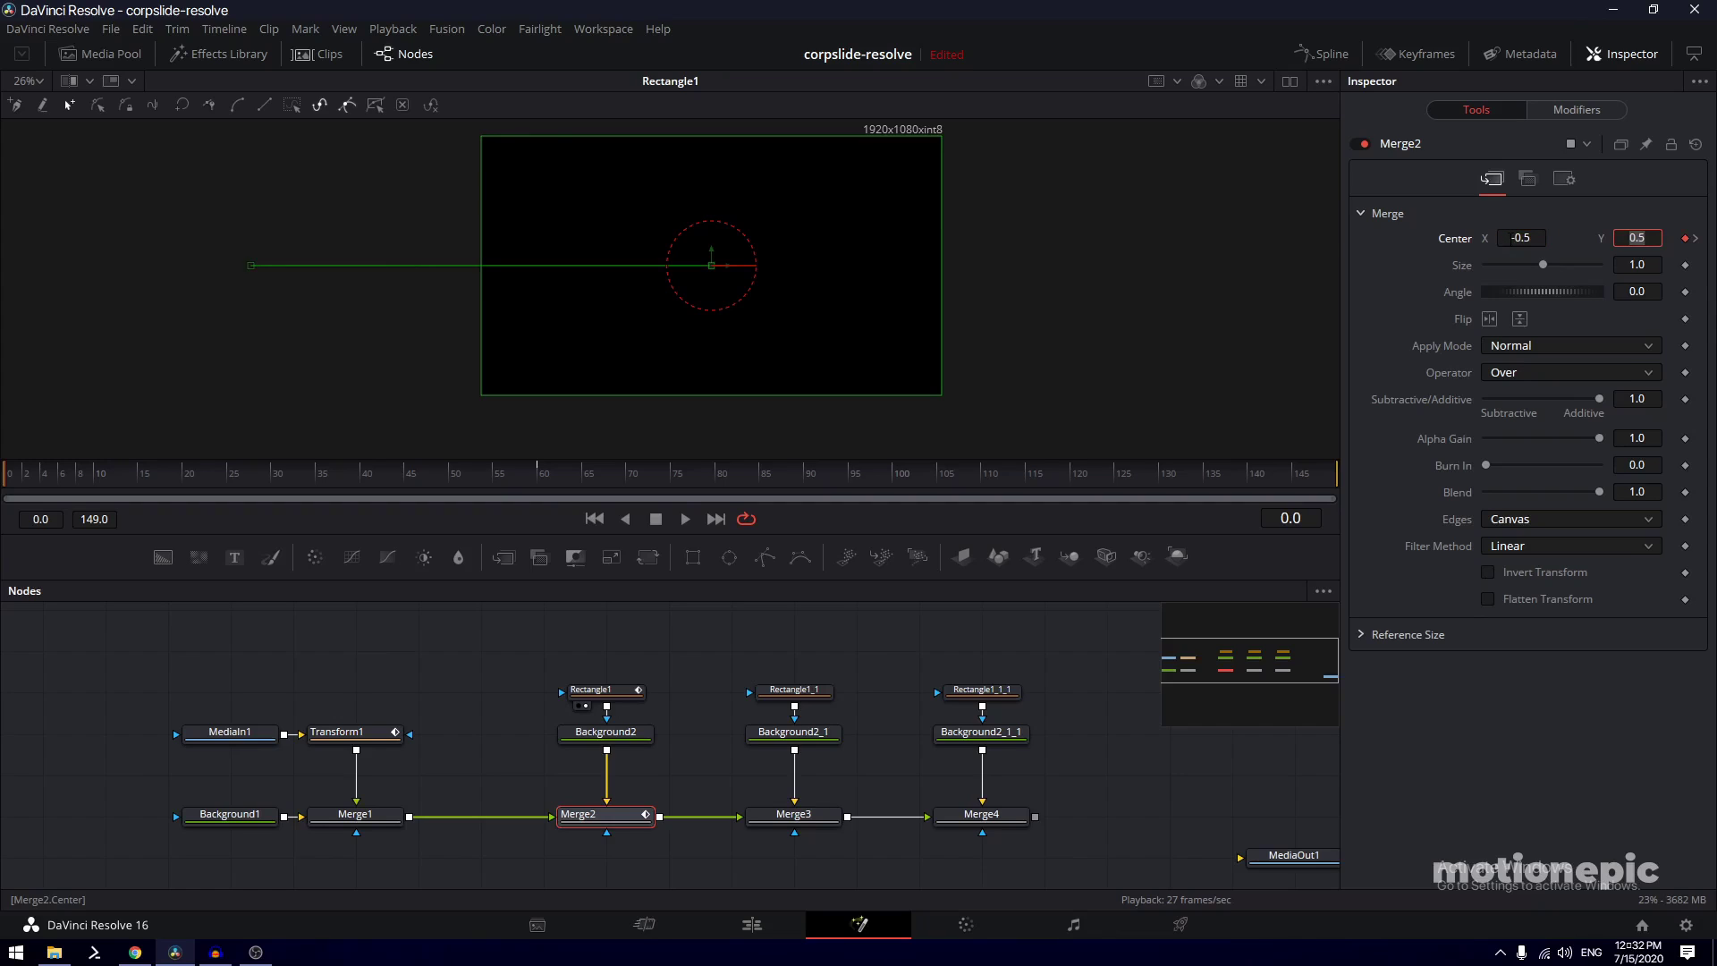
click(25, 490)
View Merge2 and scrub the timeline to preview the photo sliding in
drag(25, 490, 5, 488)
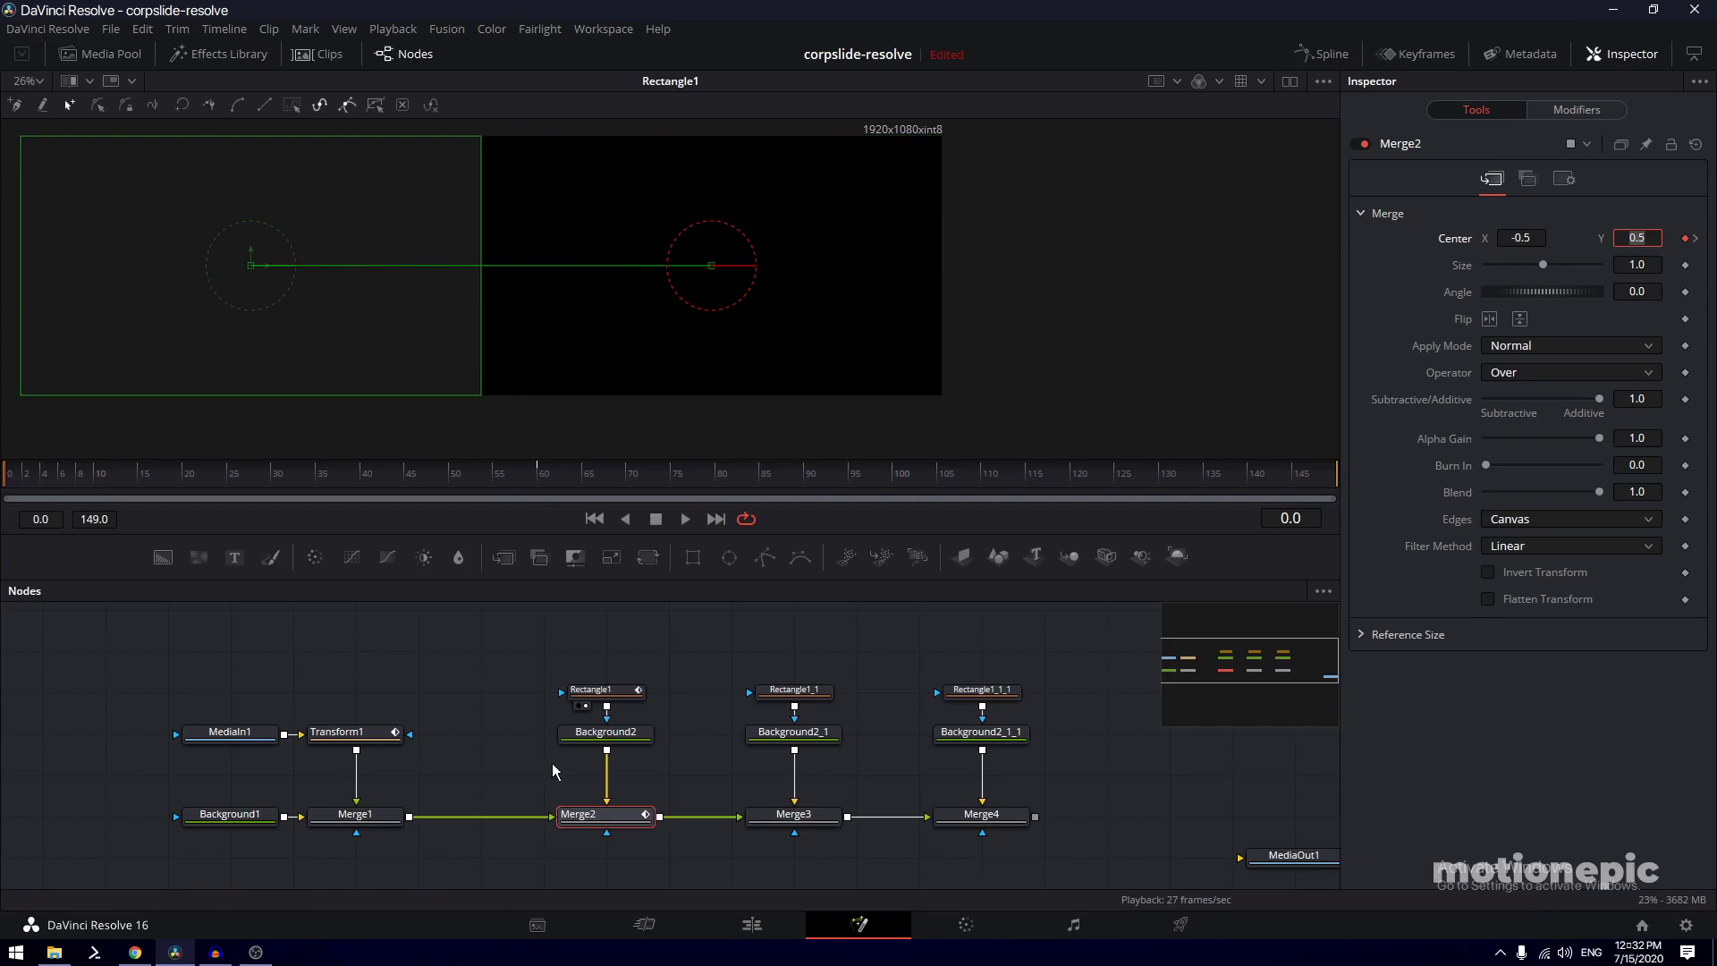
drag(601, 816, 618, 326)
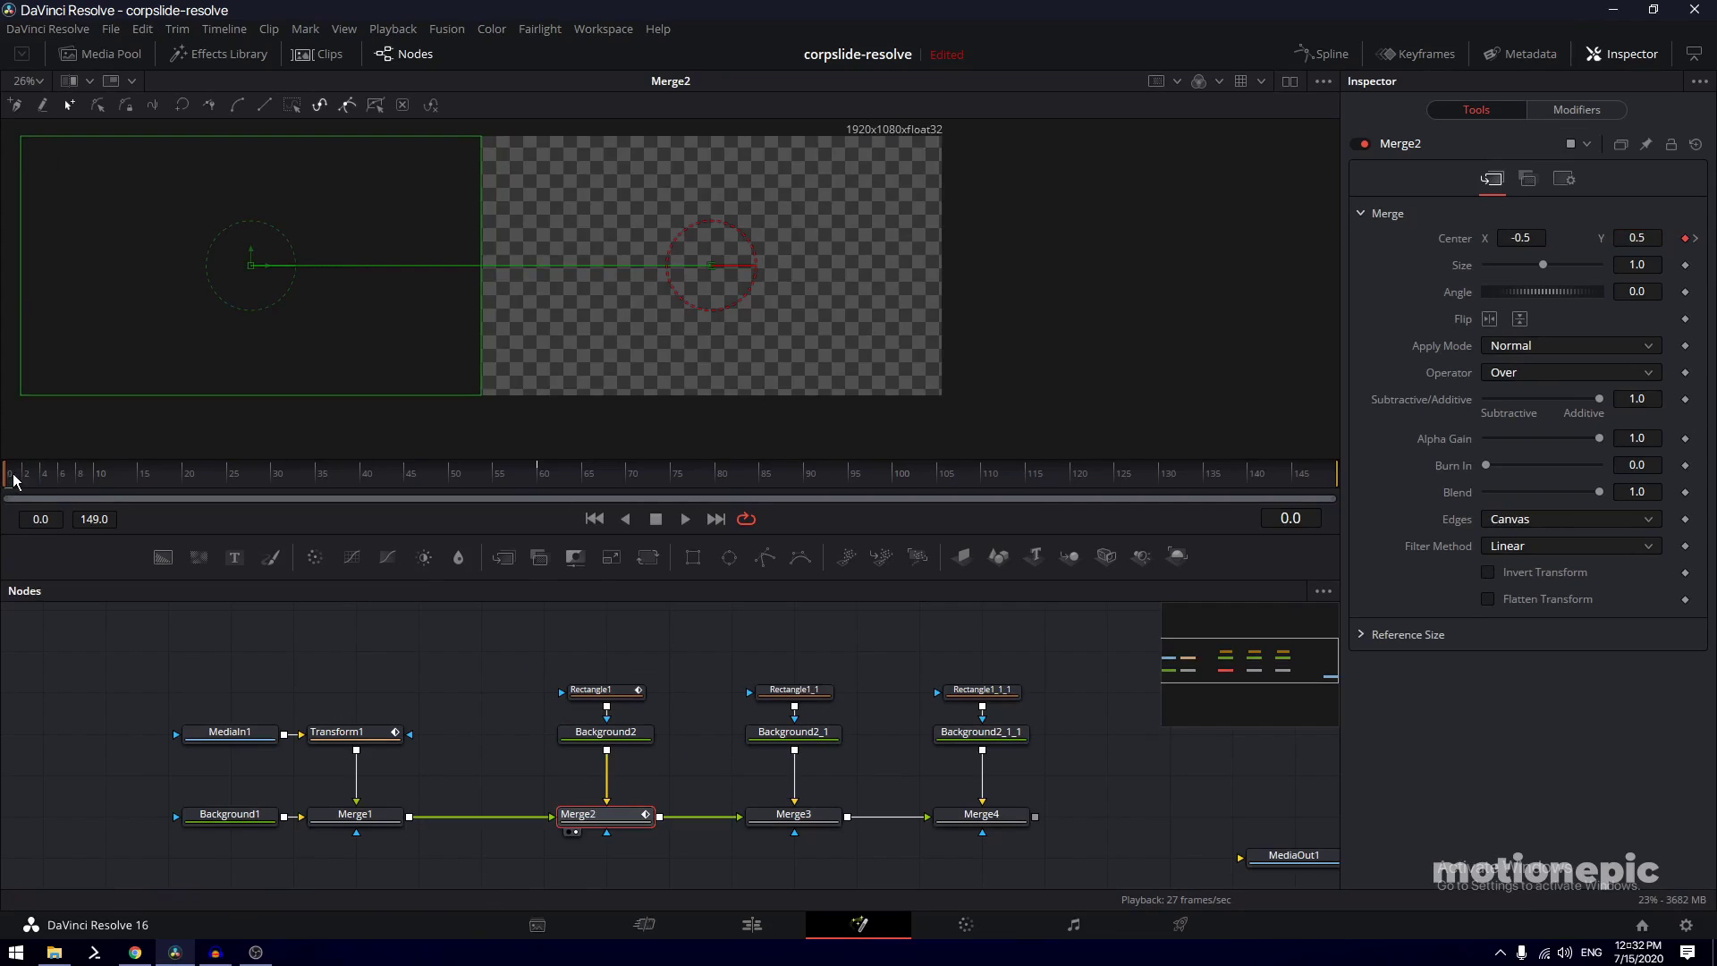
drag(13, 480, 459, 481)
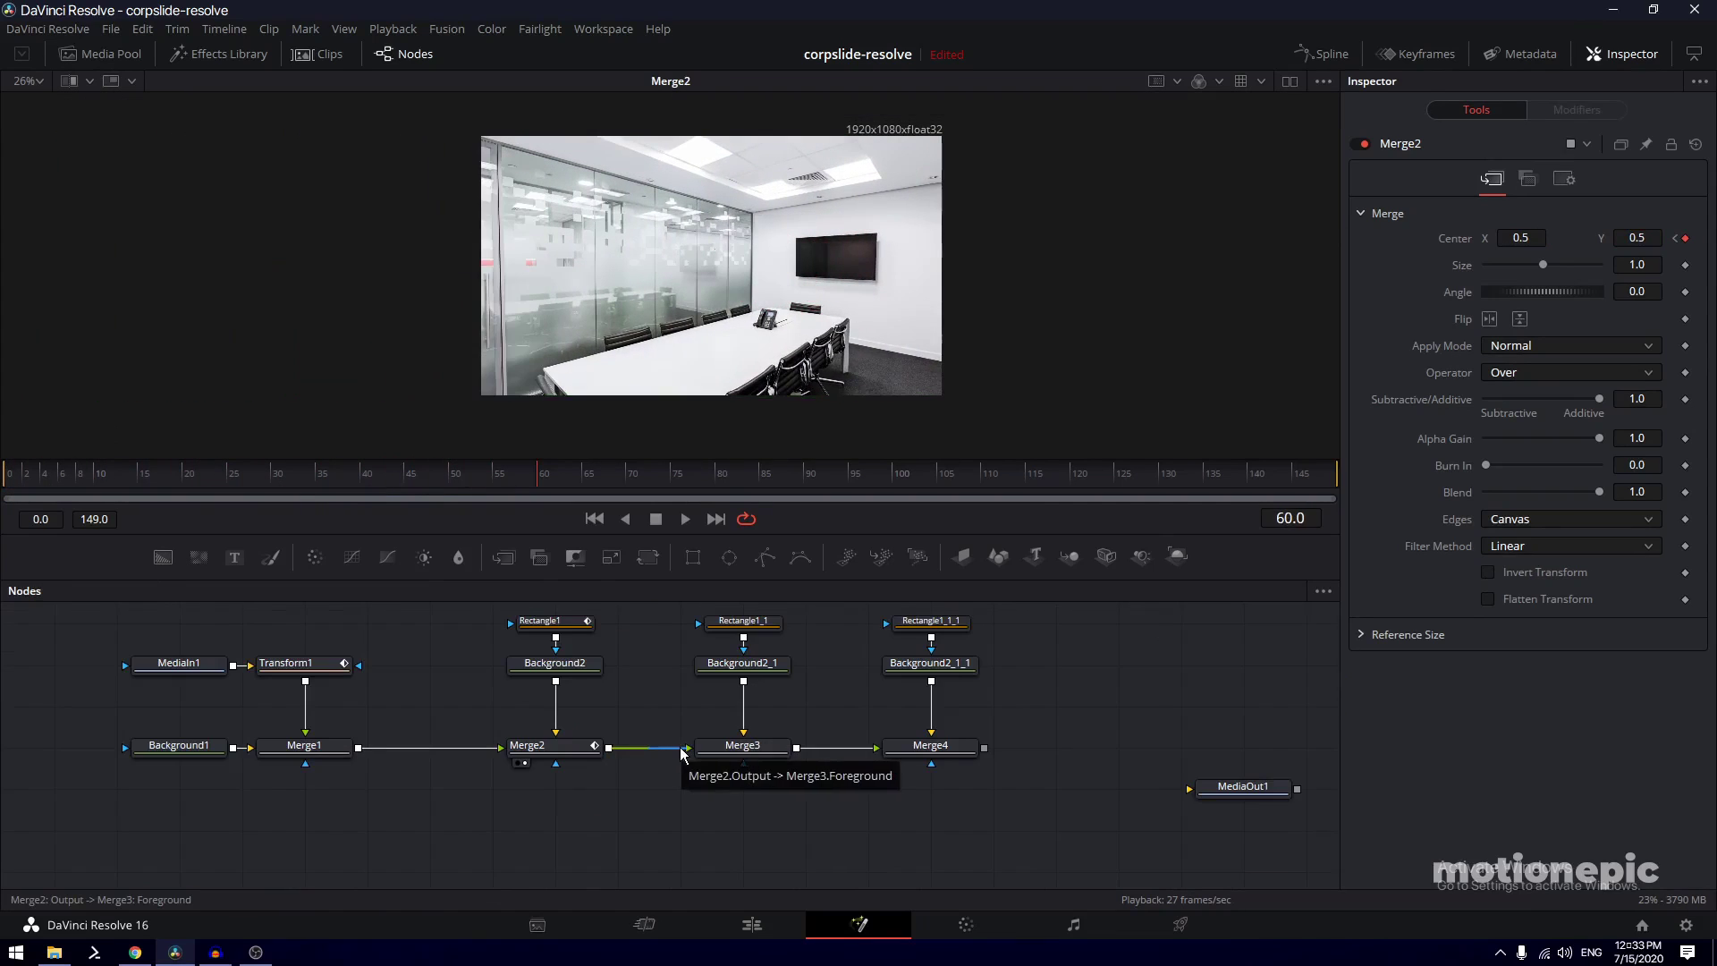
drag(685, 748, 866, 754)
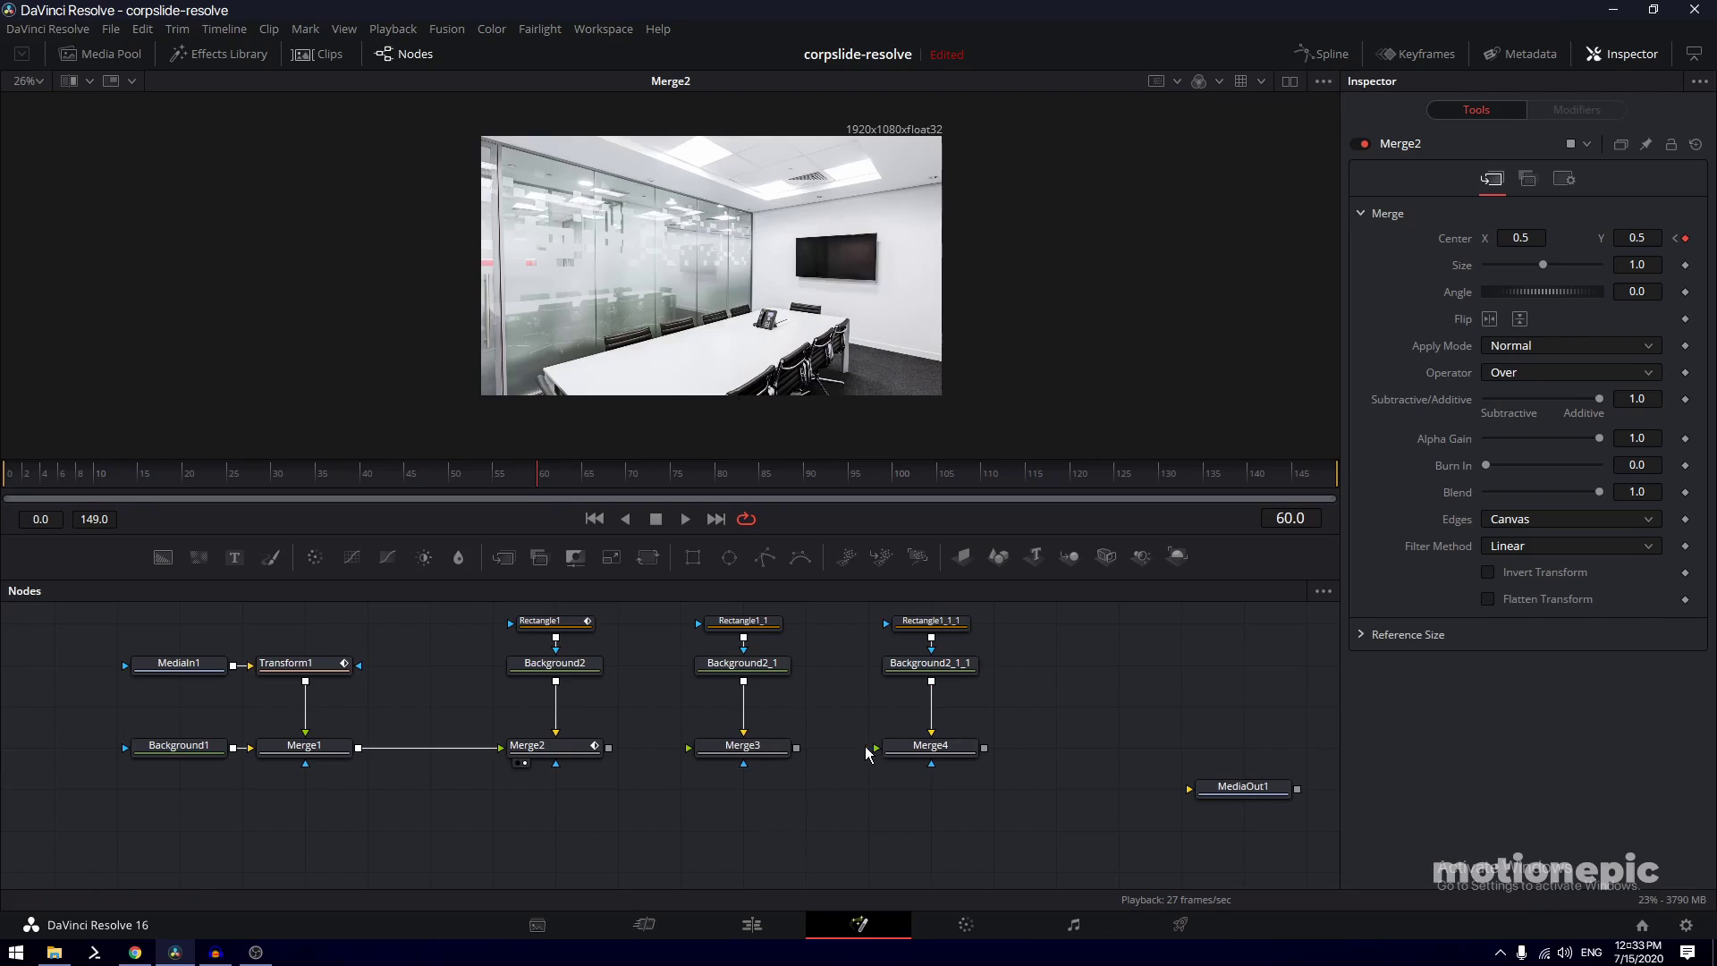
Keyframe Rectangle1_1's centre, starting at X -0.1 on frame 0
click(560, 752)
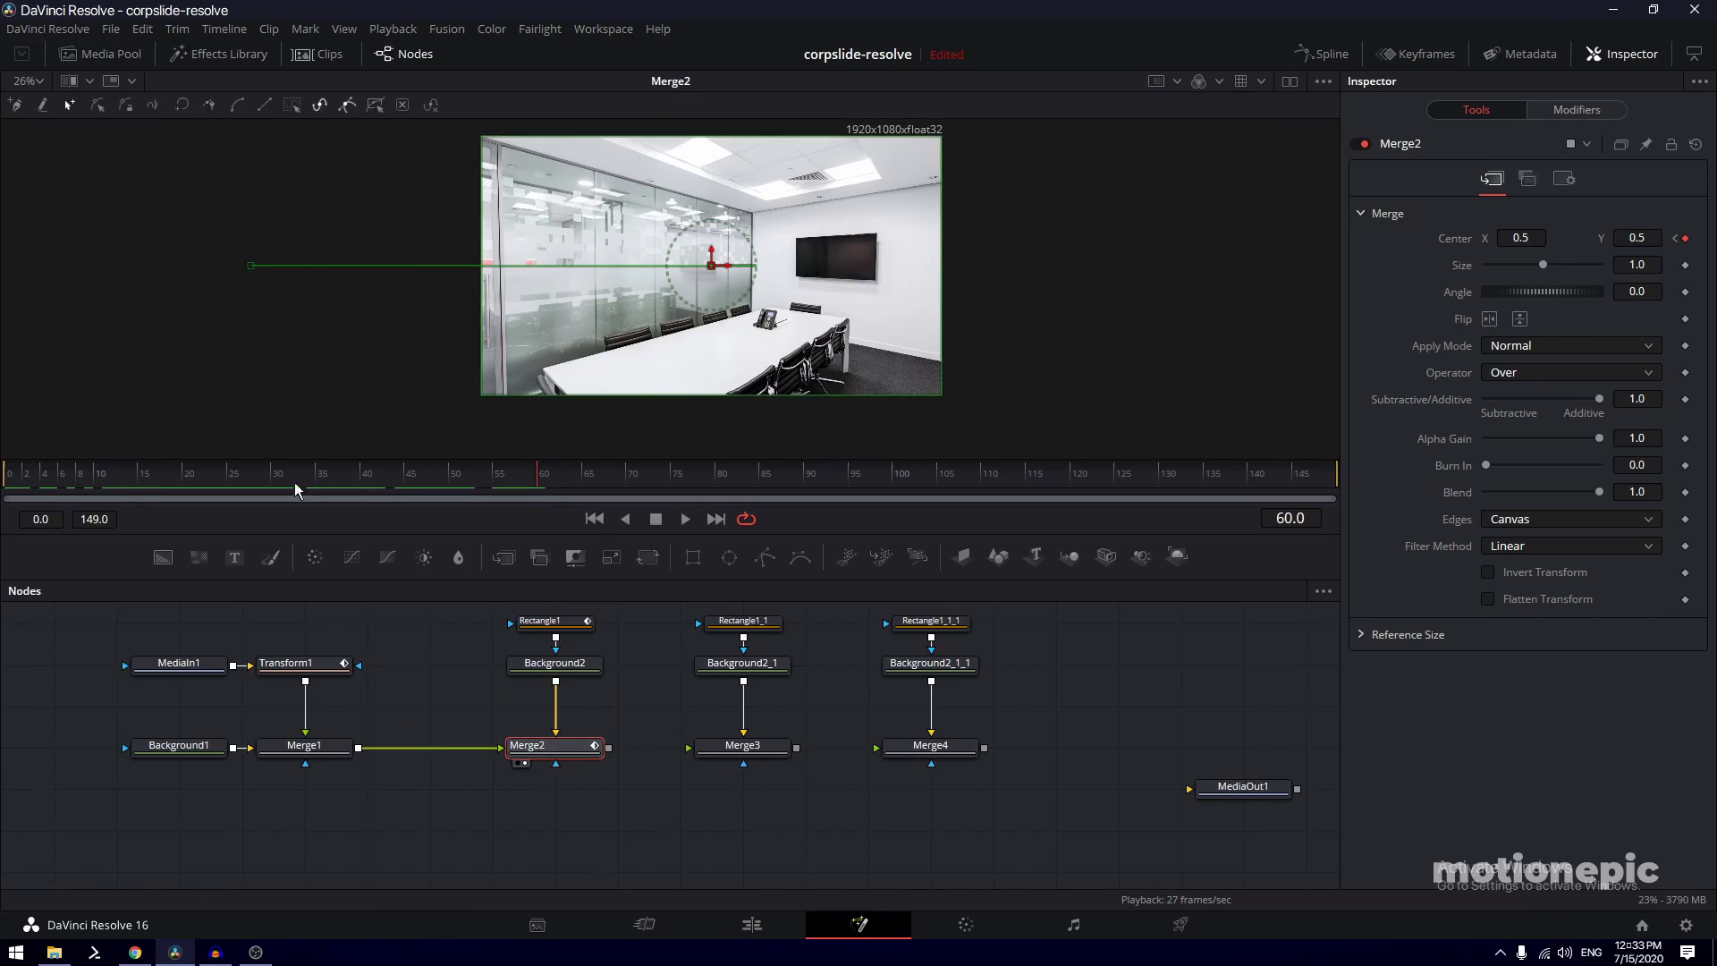
click(603, 630)
scroll(688, 805, up, 2)
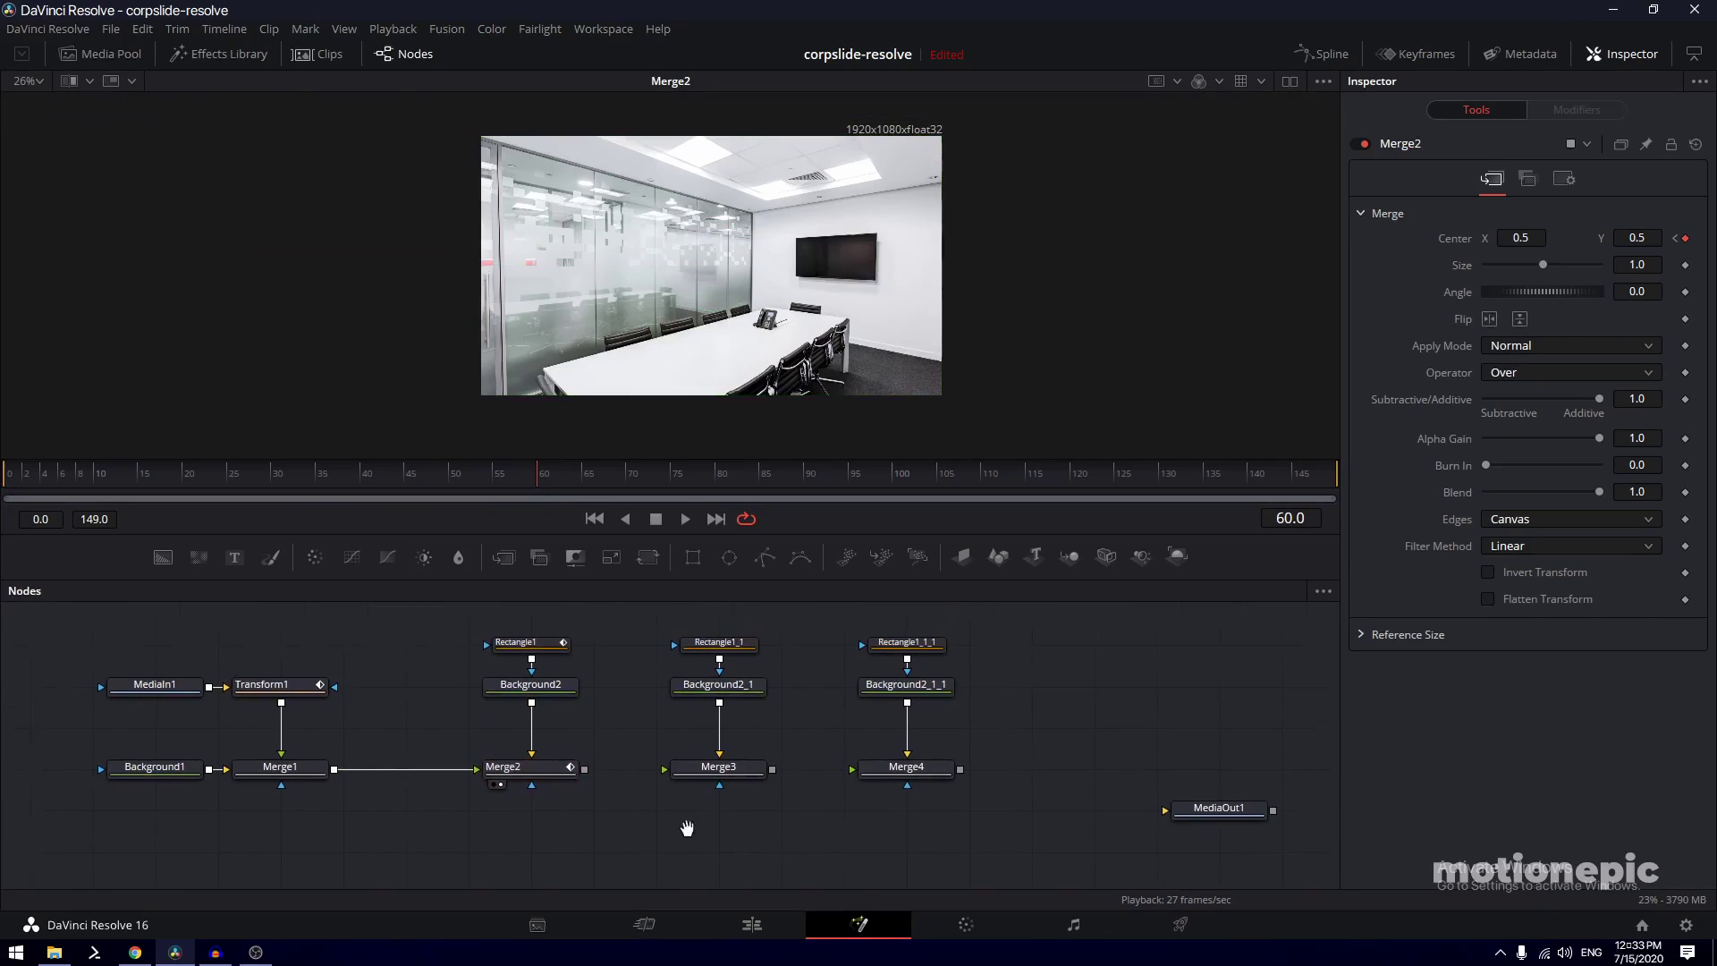
drag(617, 649, 741, 816)
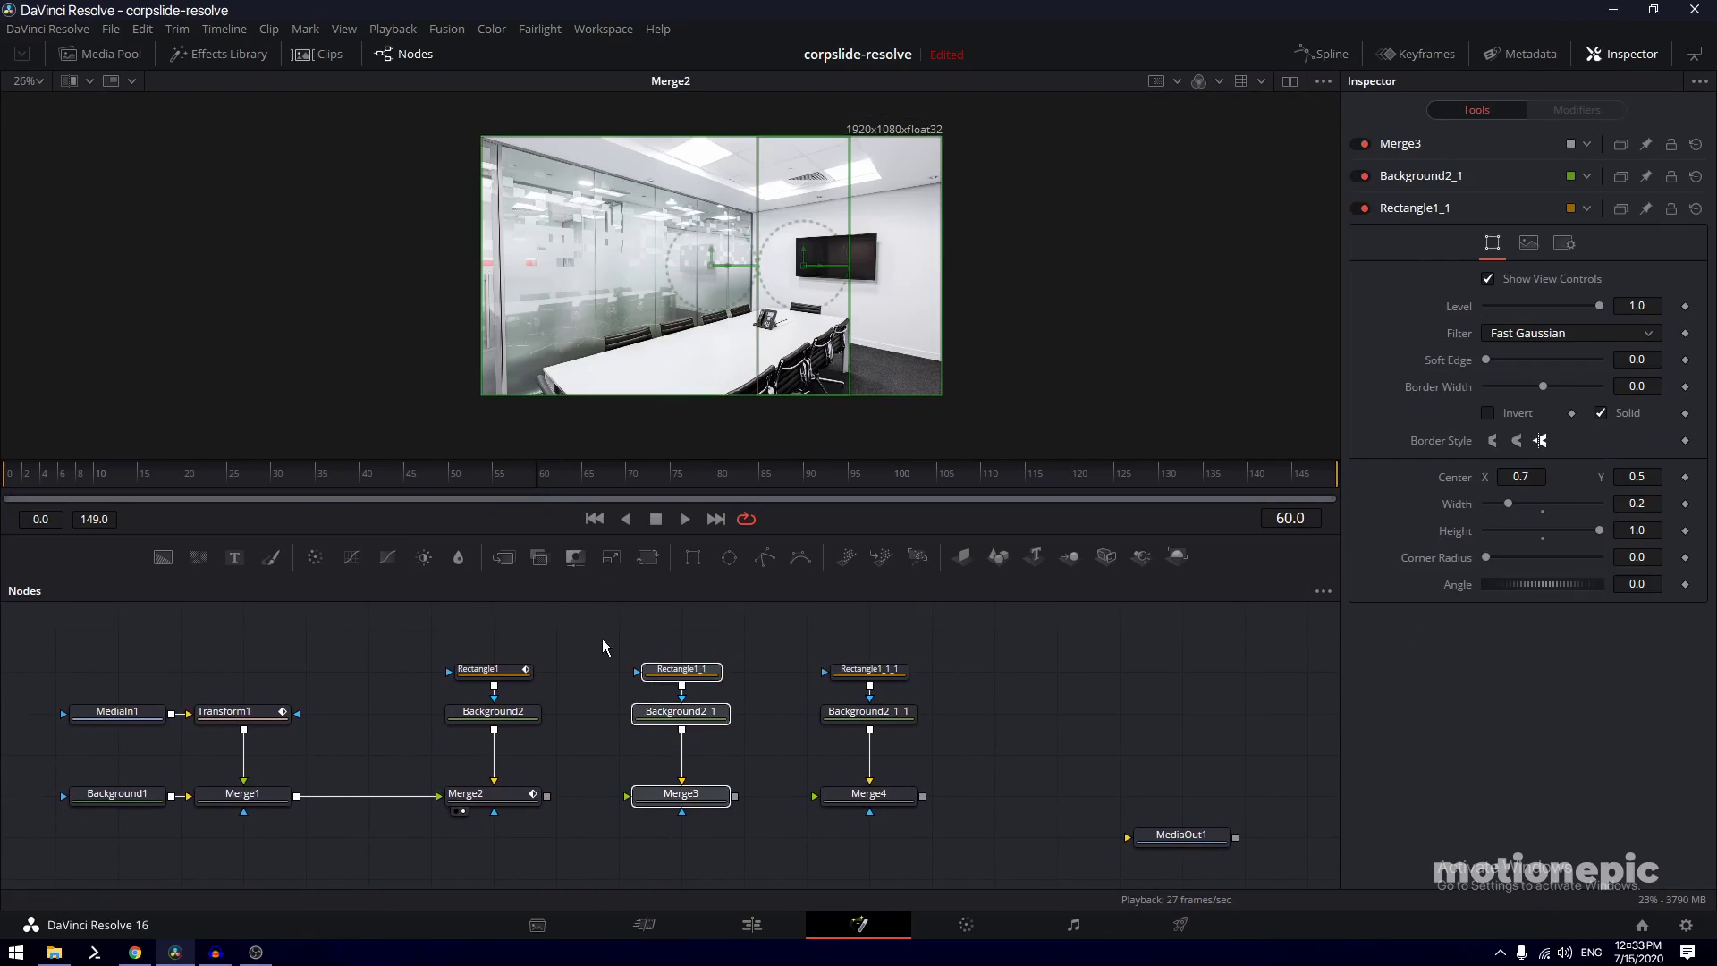
click(691, 677)
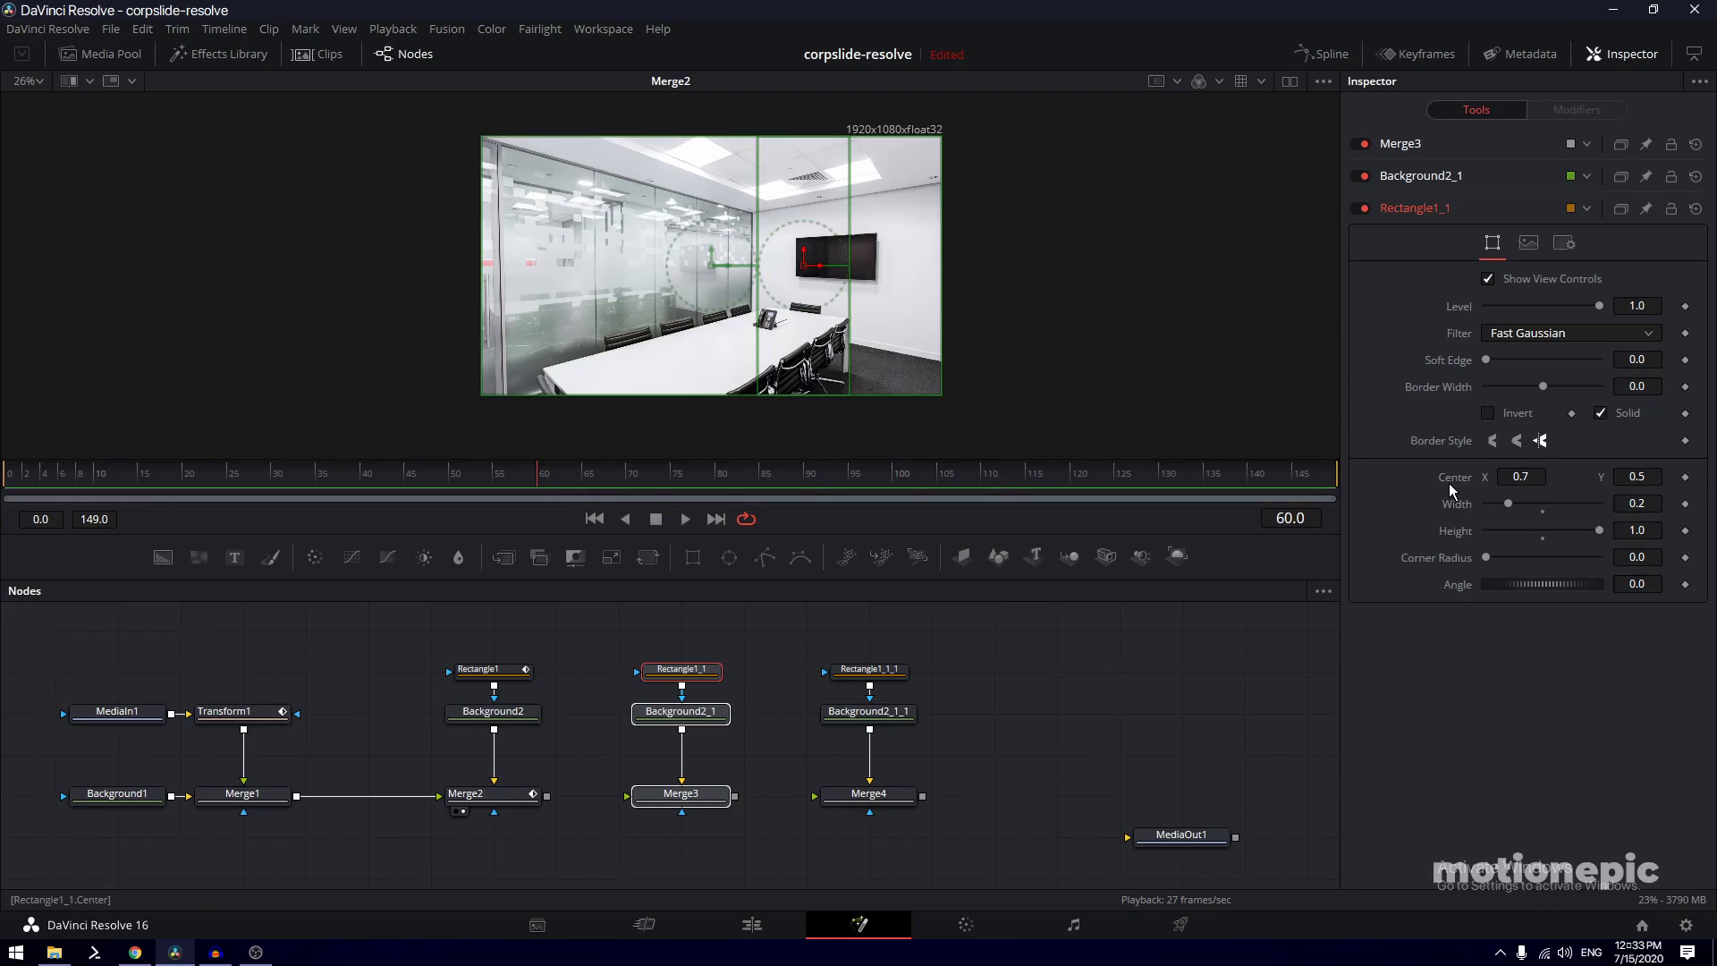
click(1685, 412)
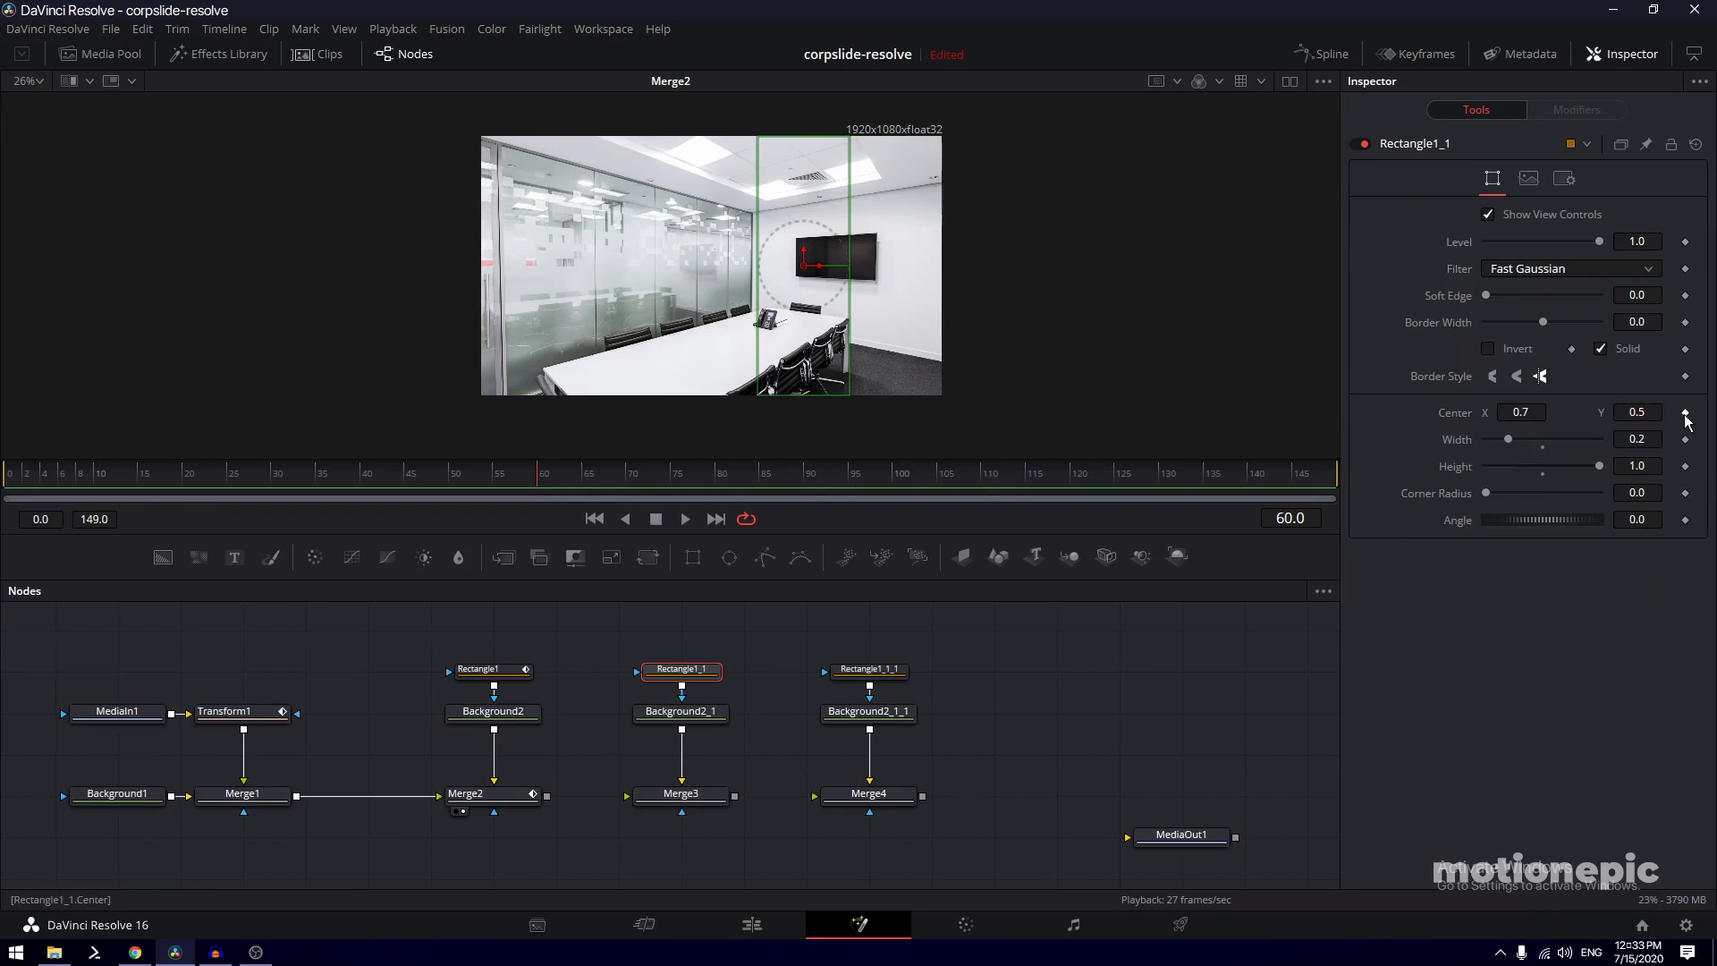
click(11, 474)
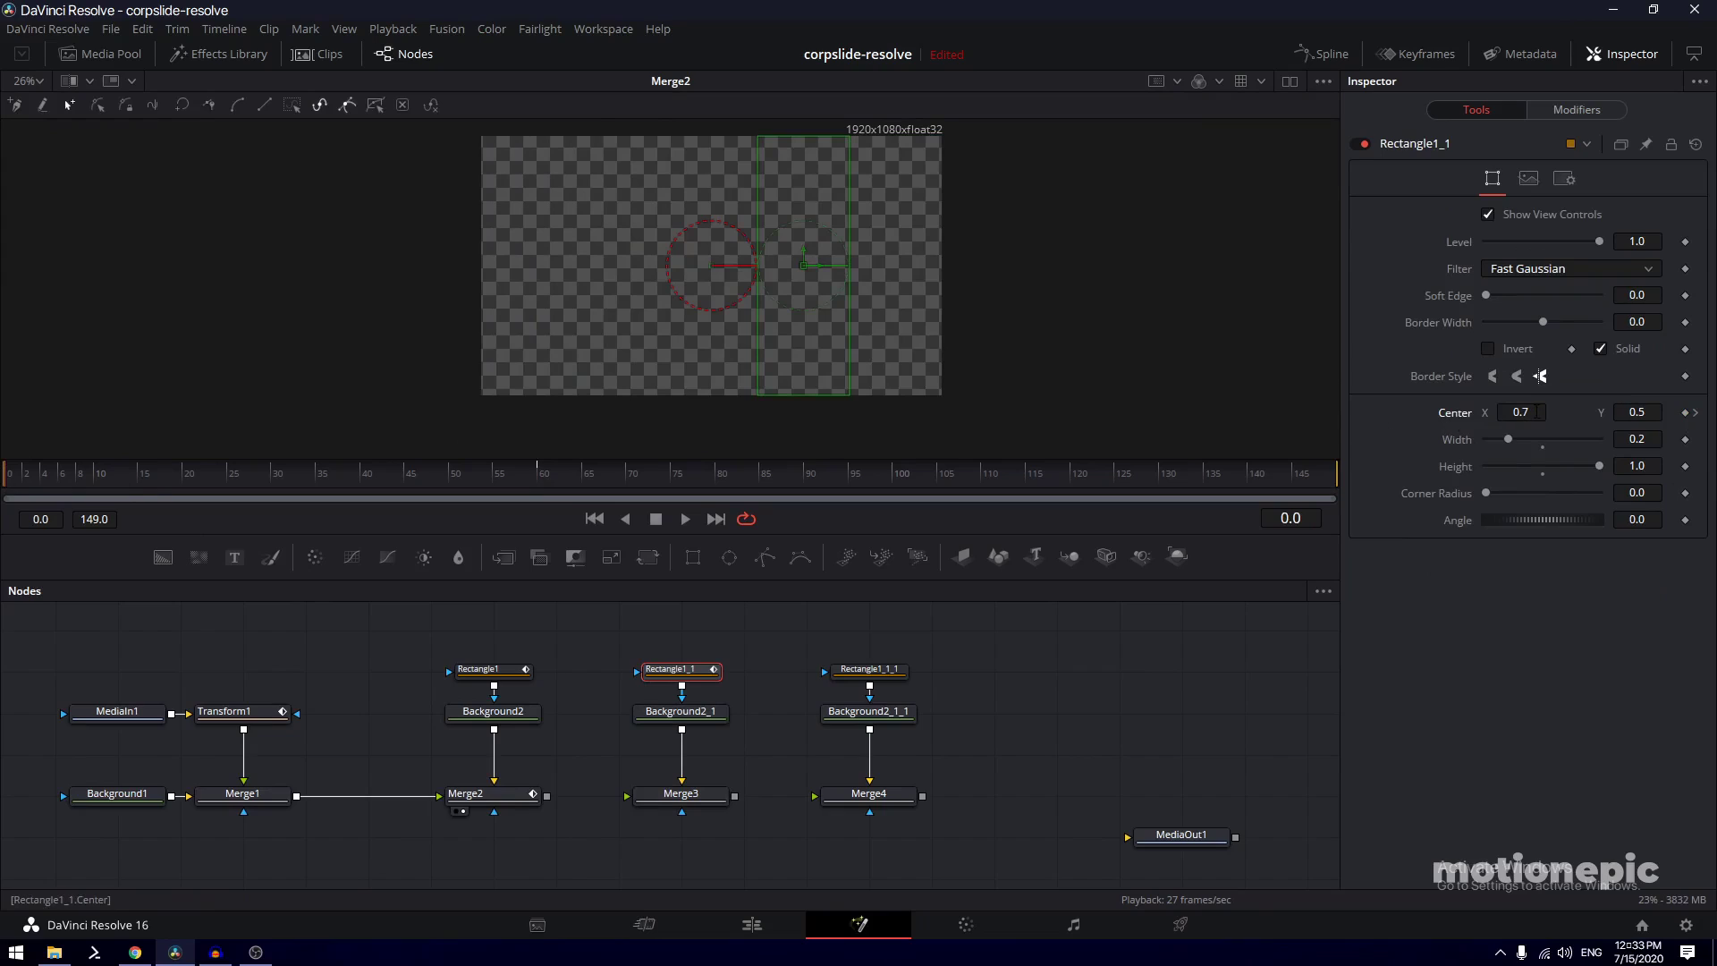
click(1538, 412)
text(-0.1)
key(Return)
Keyframe Merge3's centre at frame 60, shift it left at frame 0, and play it back
click(708, 796)
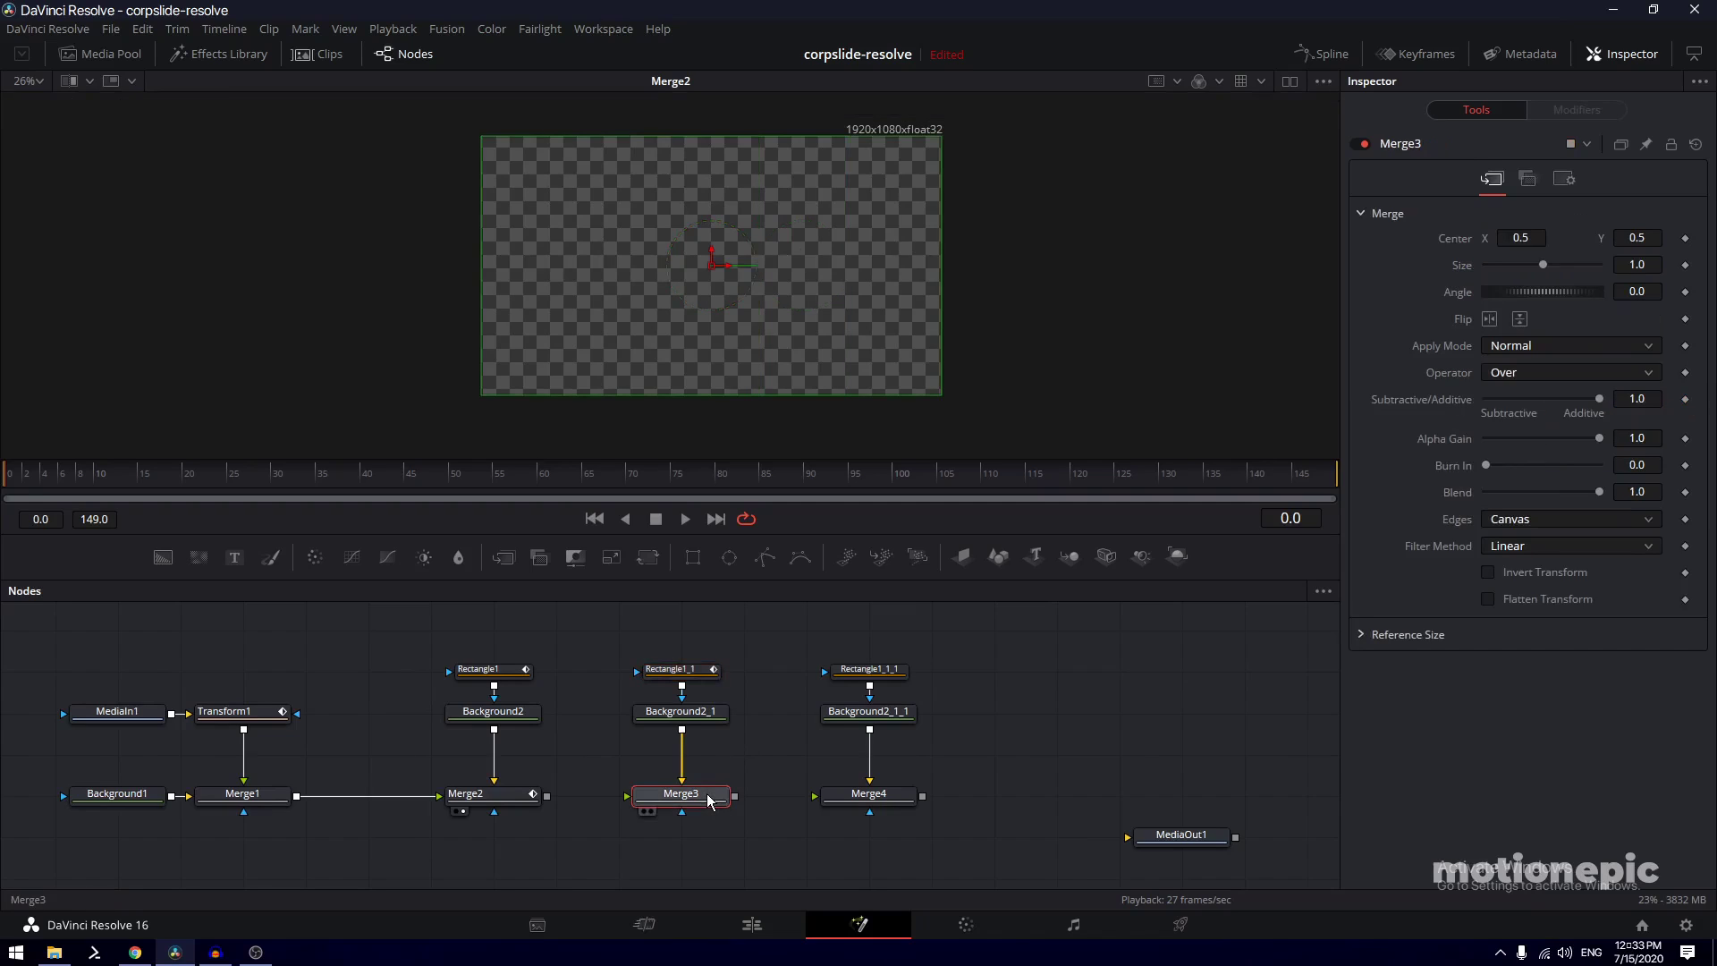
drag(597, 488, 536, 483)
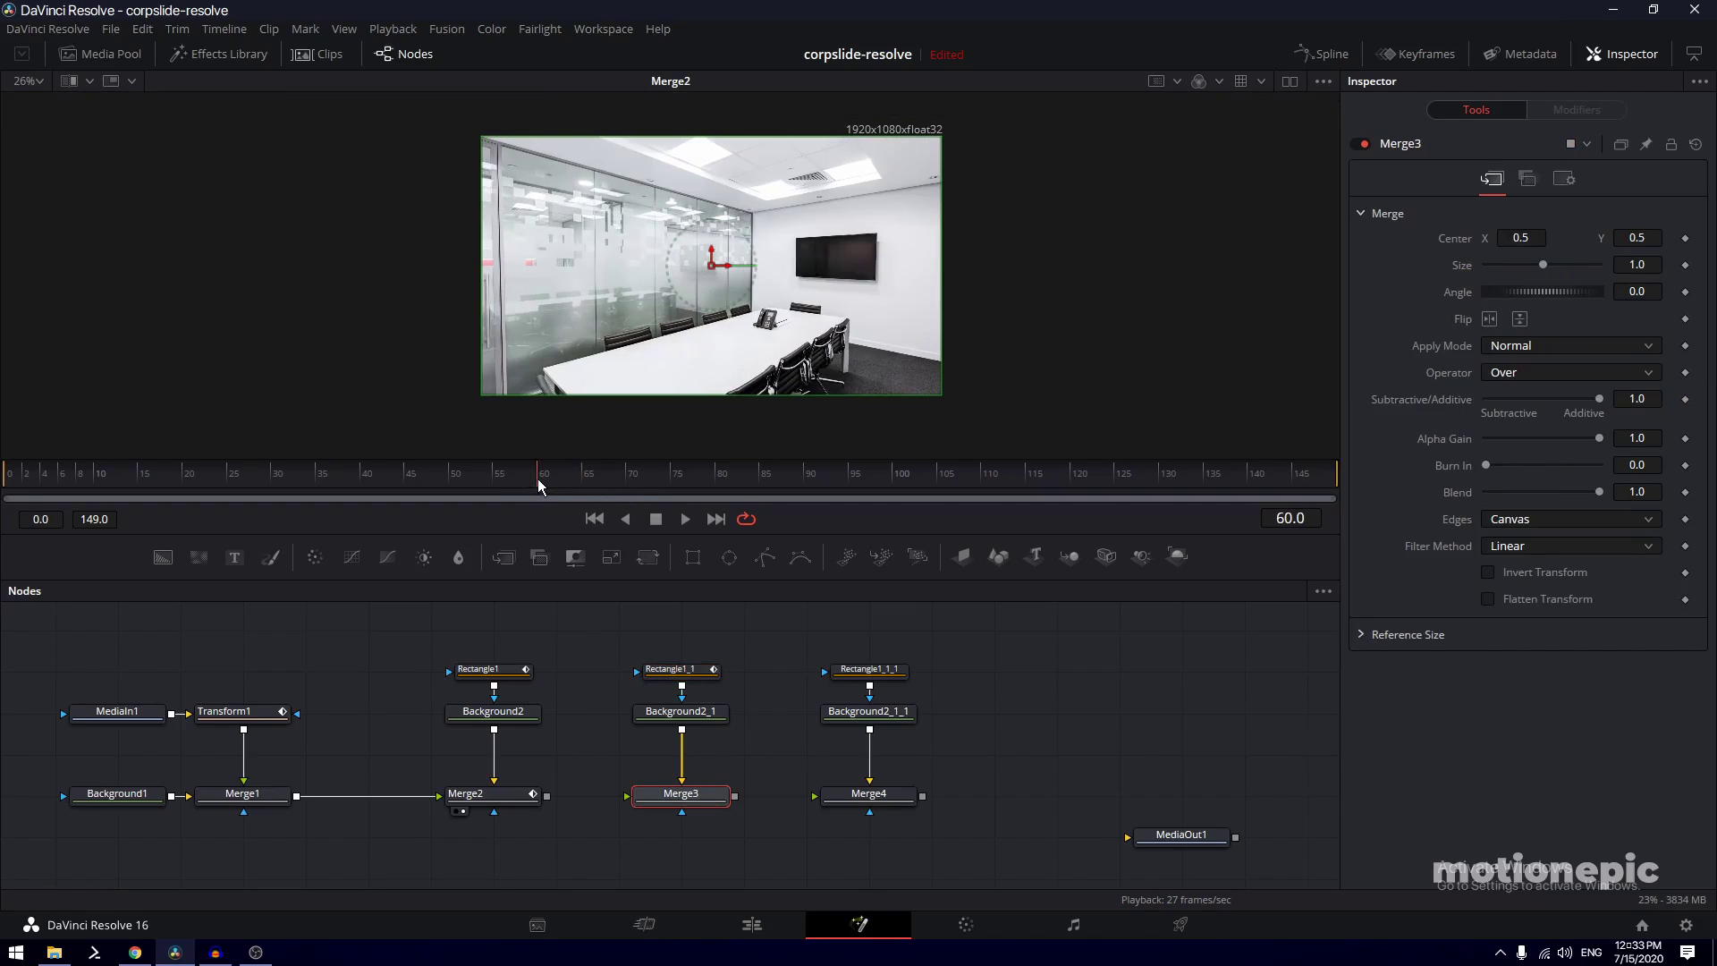
click(1685, 240)
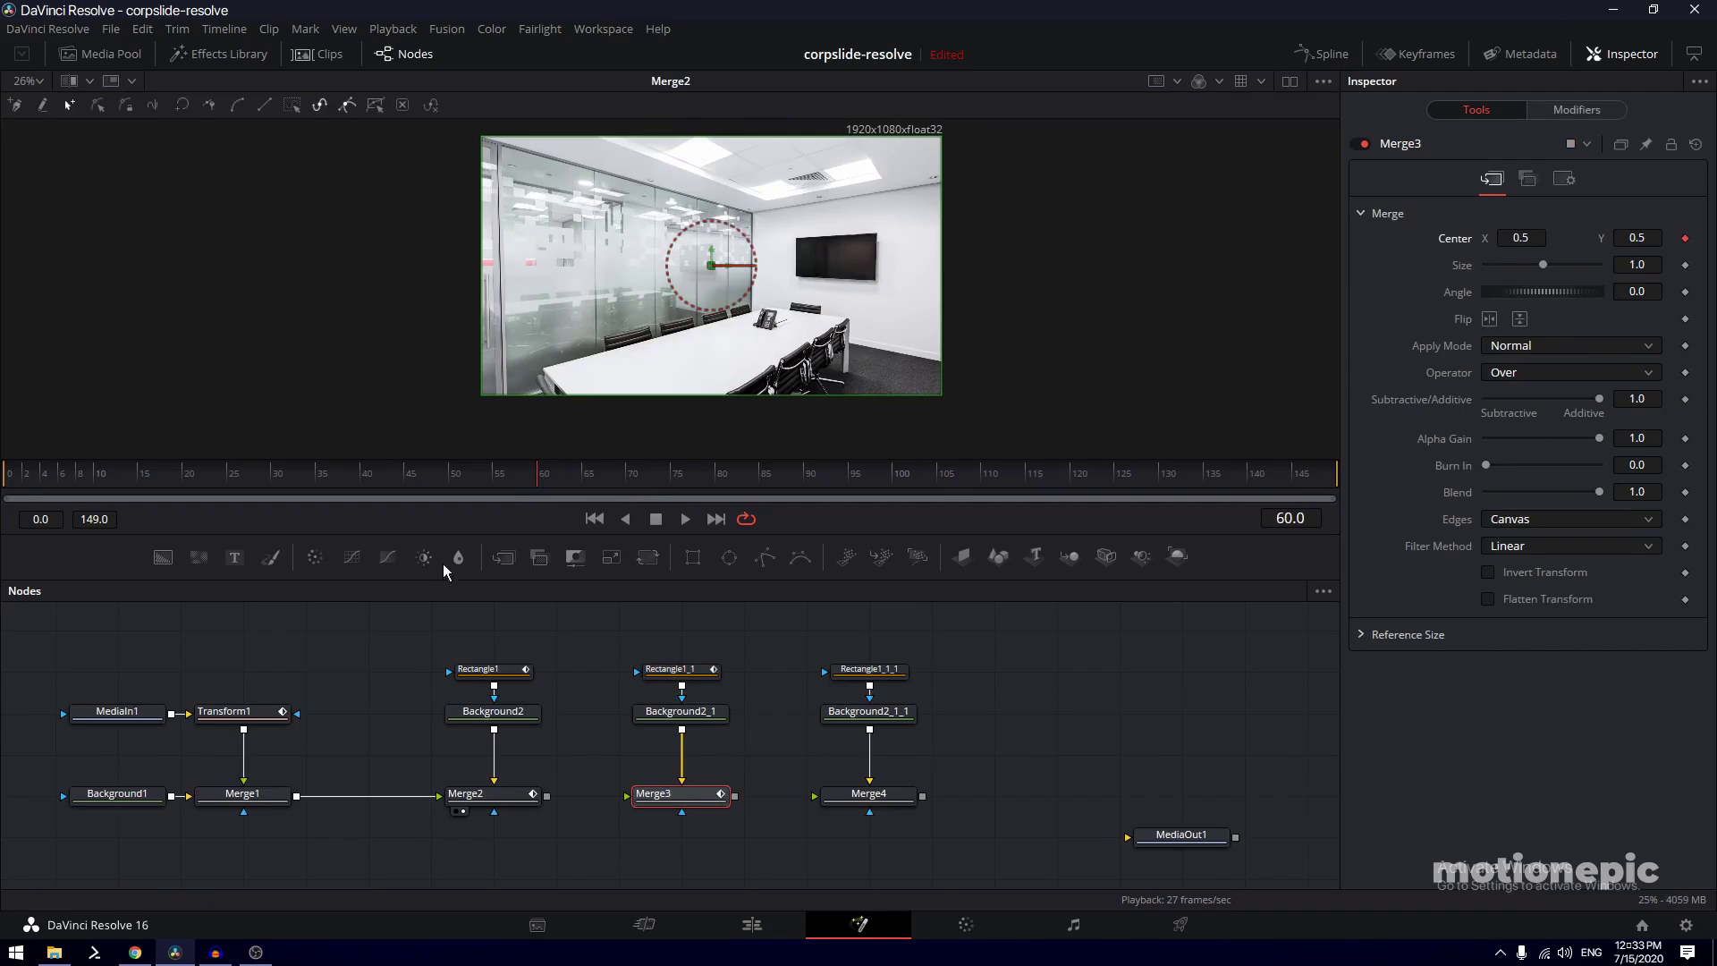
drag(148, 491, 5, 476)
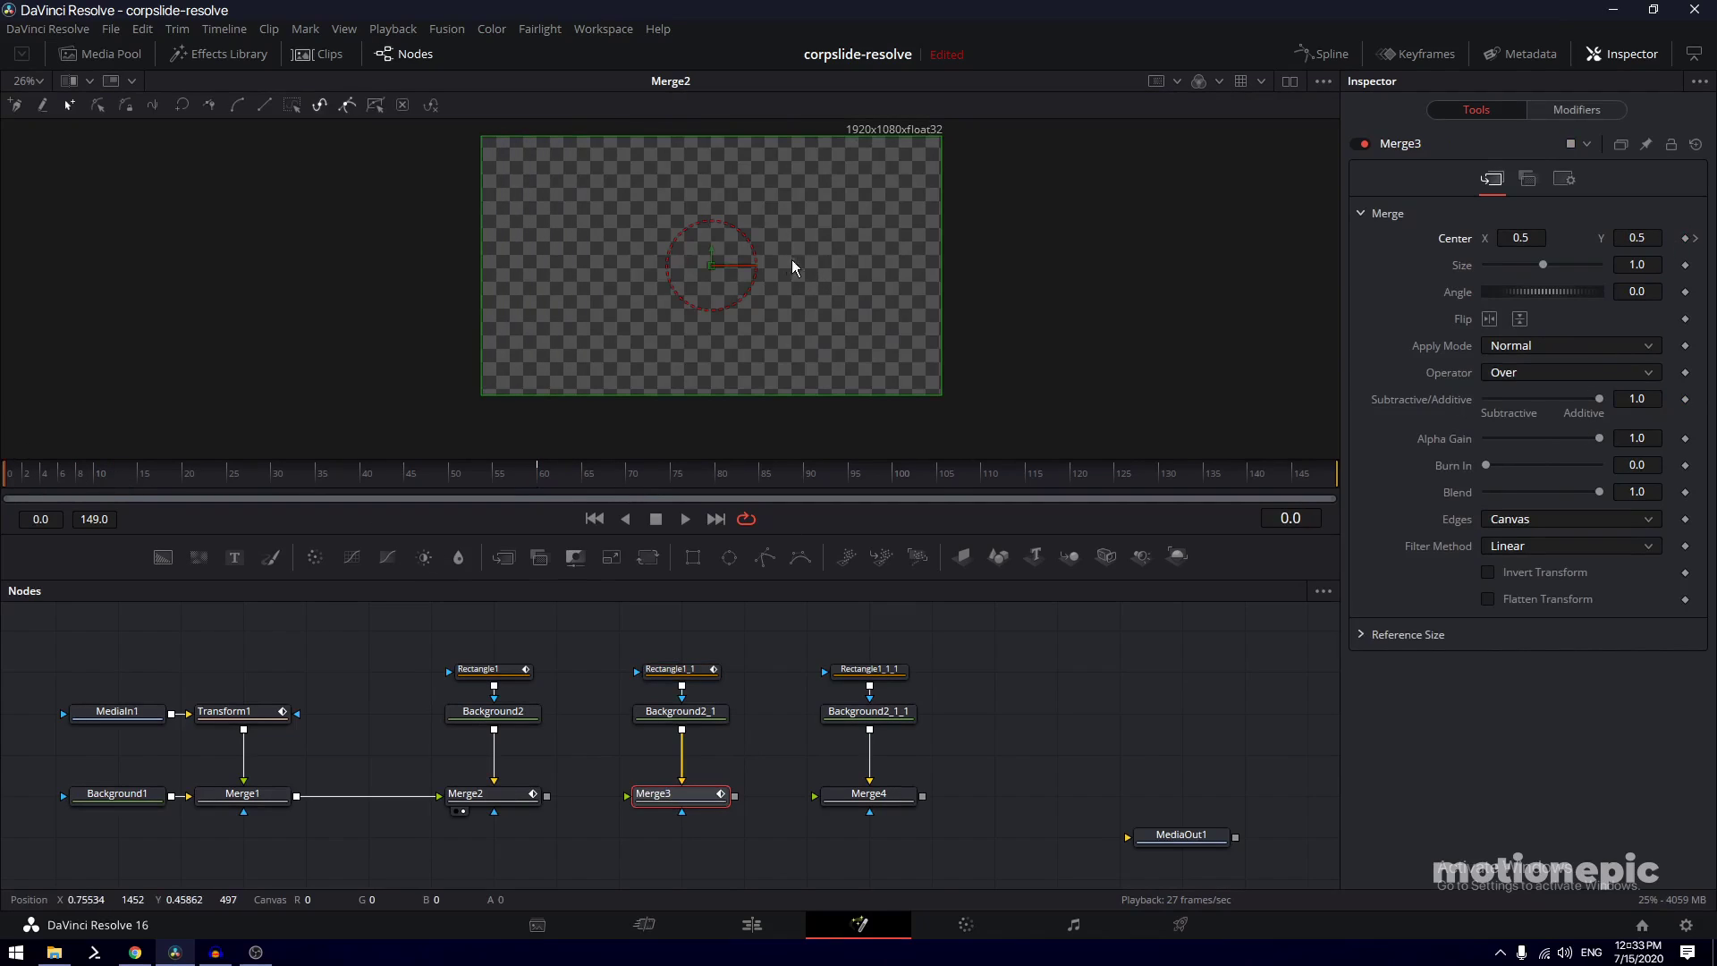
drag(726, 273, 337, 288)
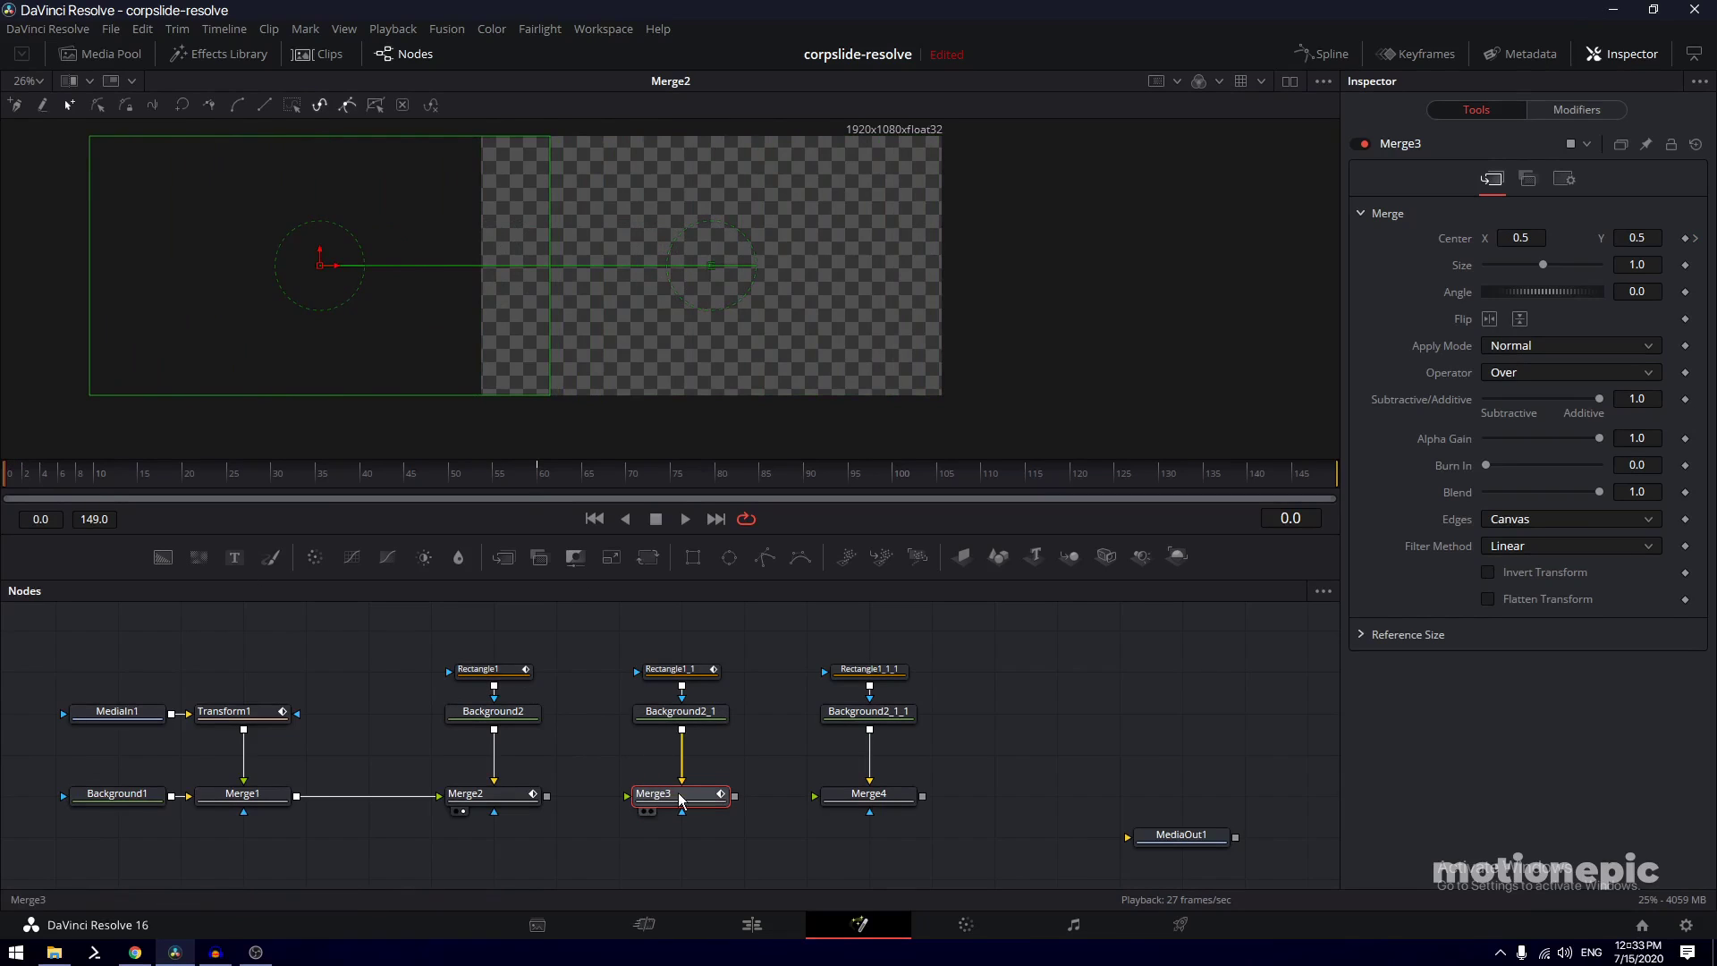
drag(659, 793, 663, 302)
key(space)
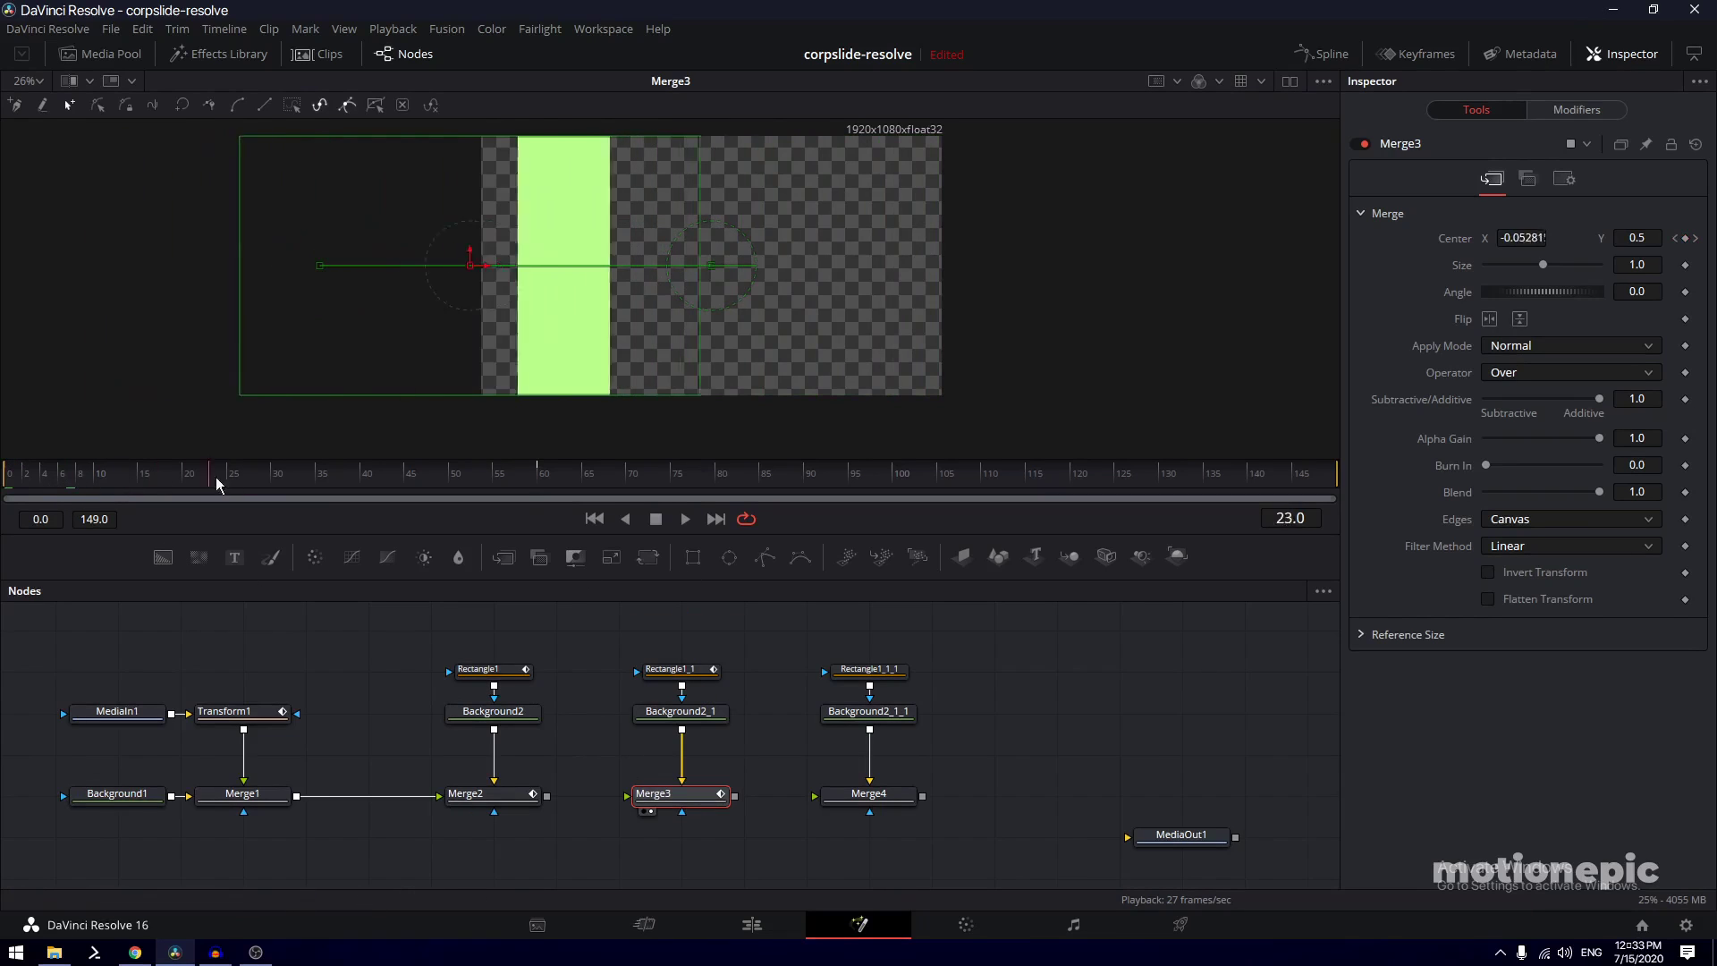
key(space)
Connect Merge2's output into Merge3 and preview the slide-in
click(365, 756)
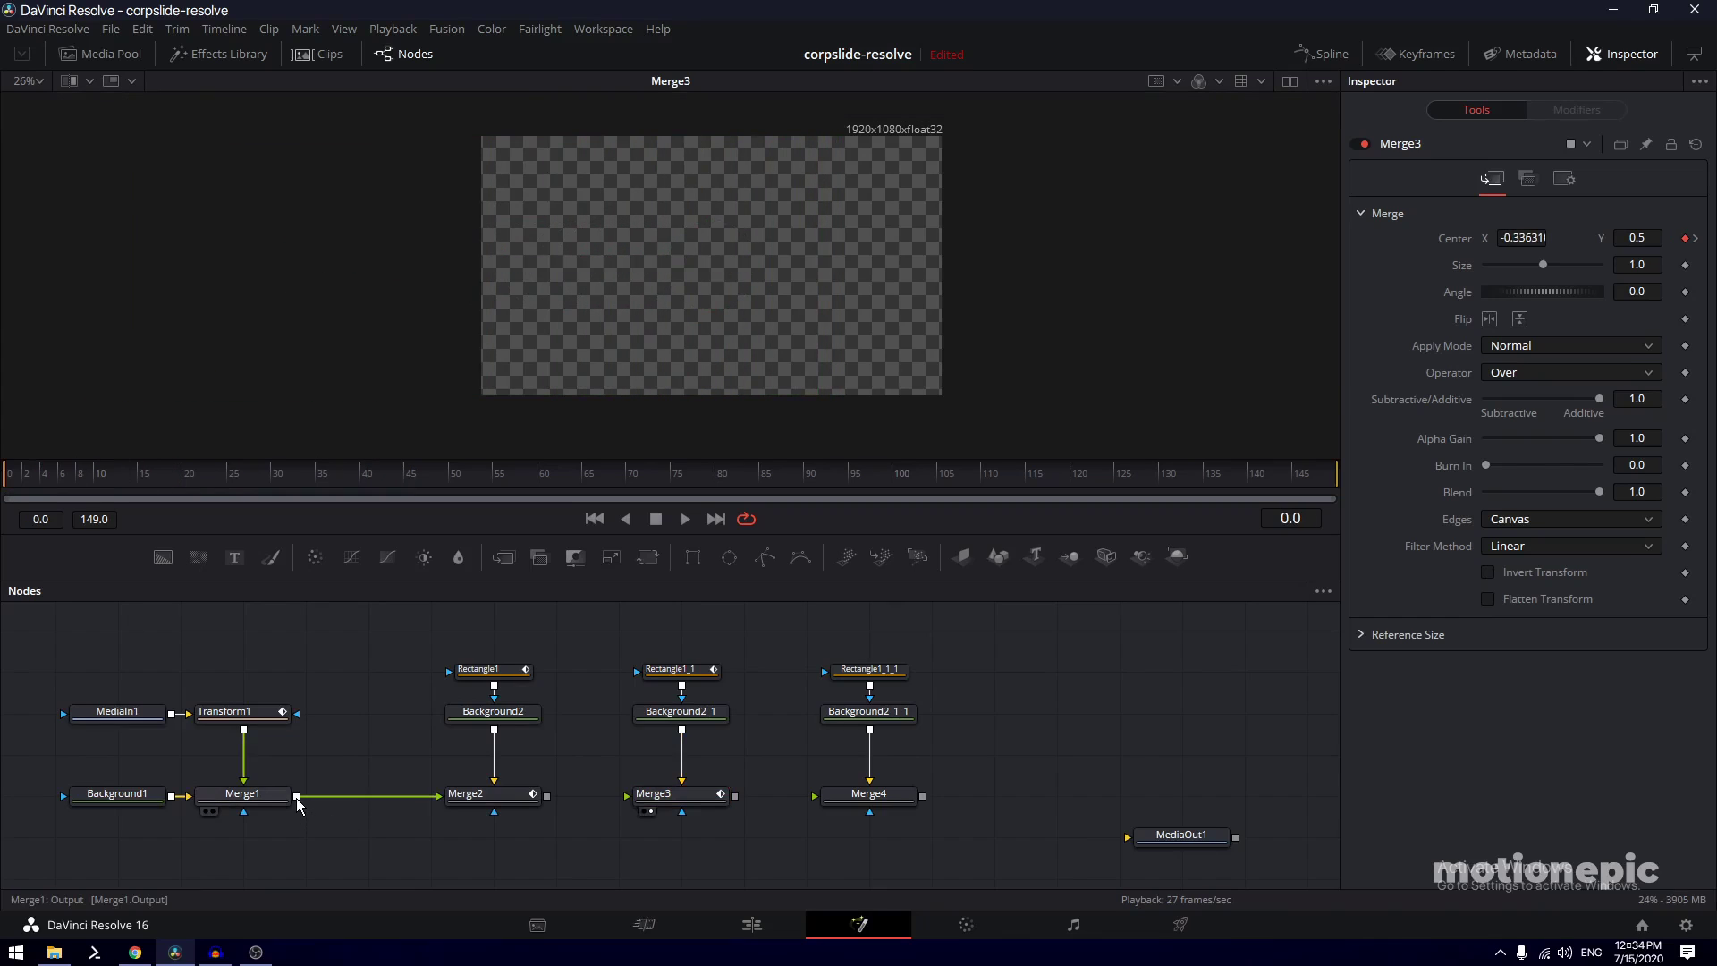
drag(561, 803, 640, 801)
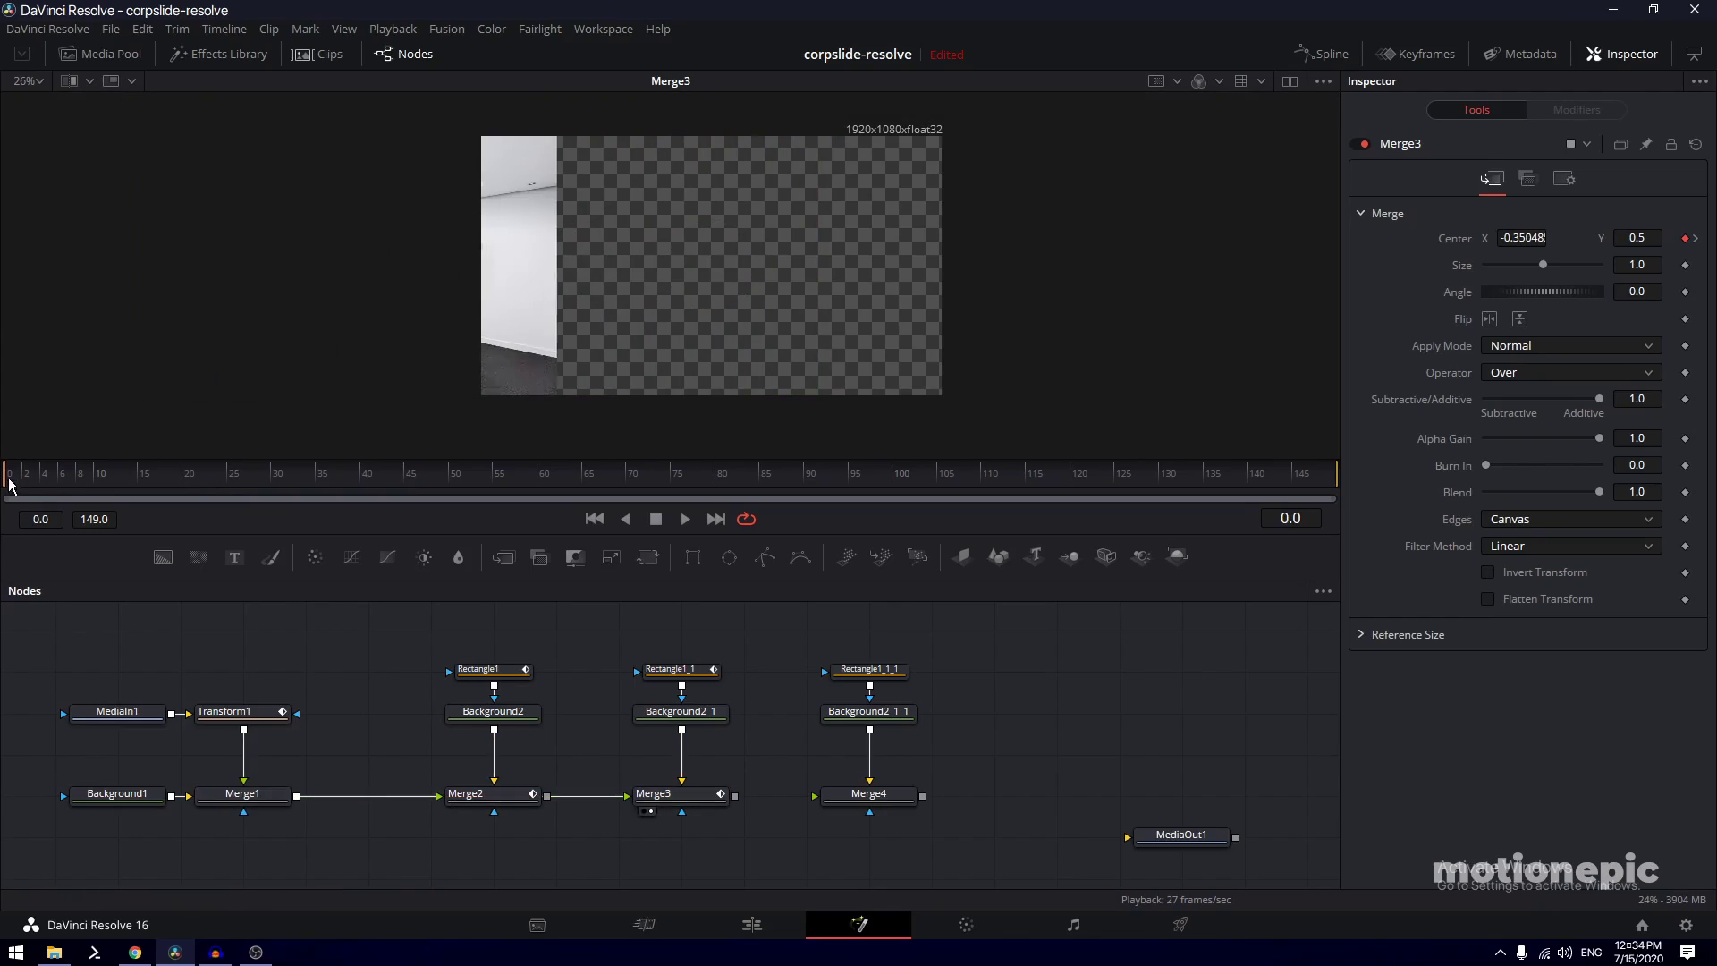
mouse_move(10, 477)
mouse_down()
mouse_move(449, 474)
mouse_move(23, 476)
mouse_up()
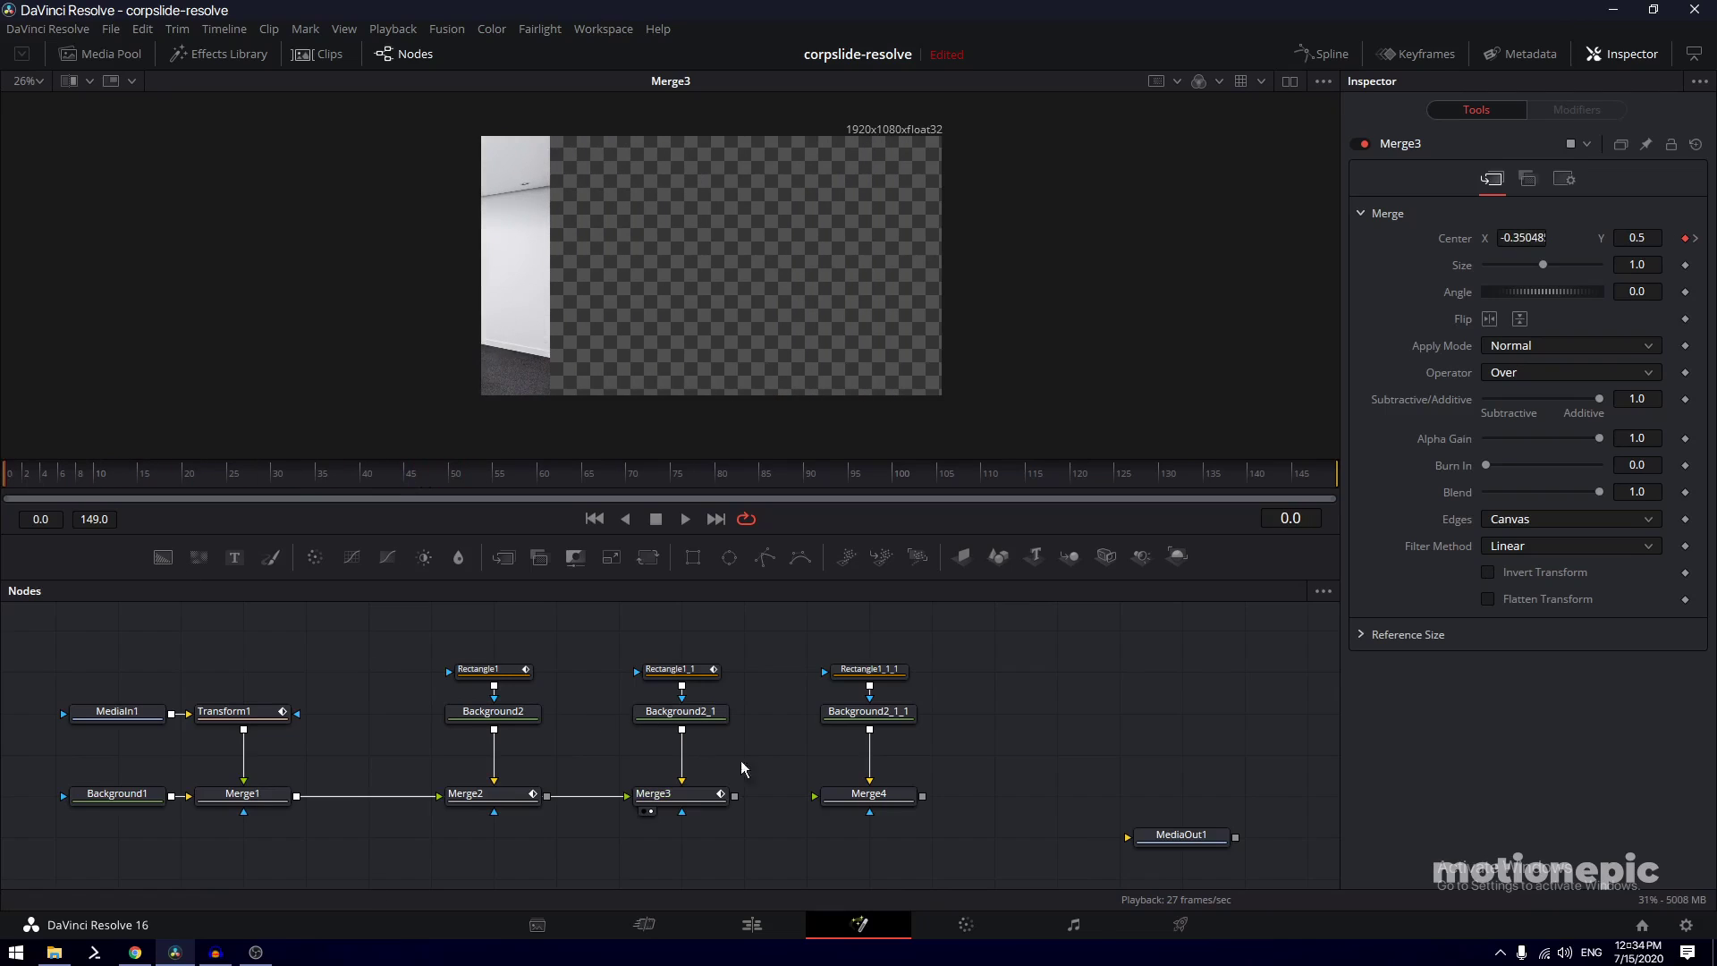
Switch Merge3's Operator from Over to In, leaving Merge2 unchanged, and play back to check the reveal
click(489, 797)
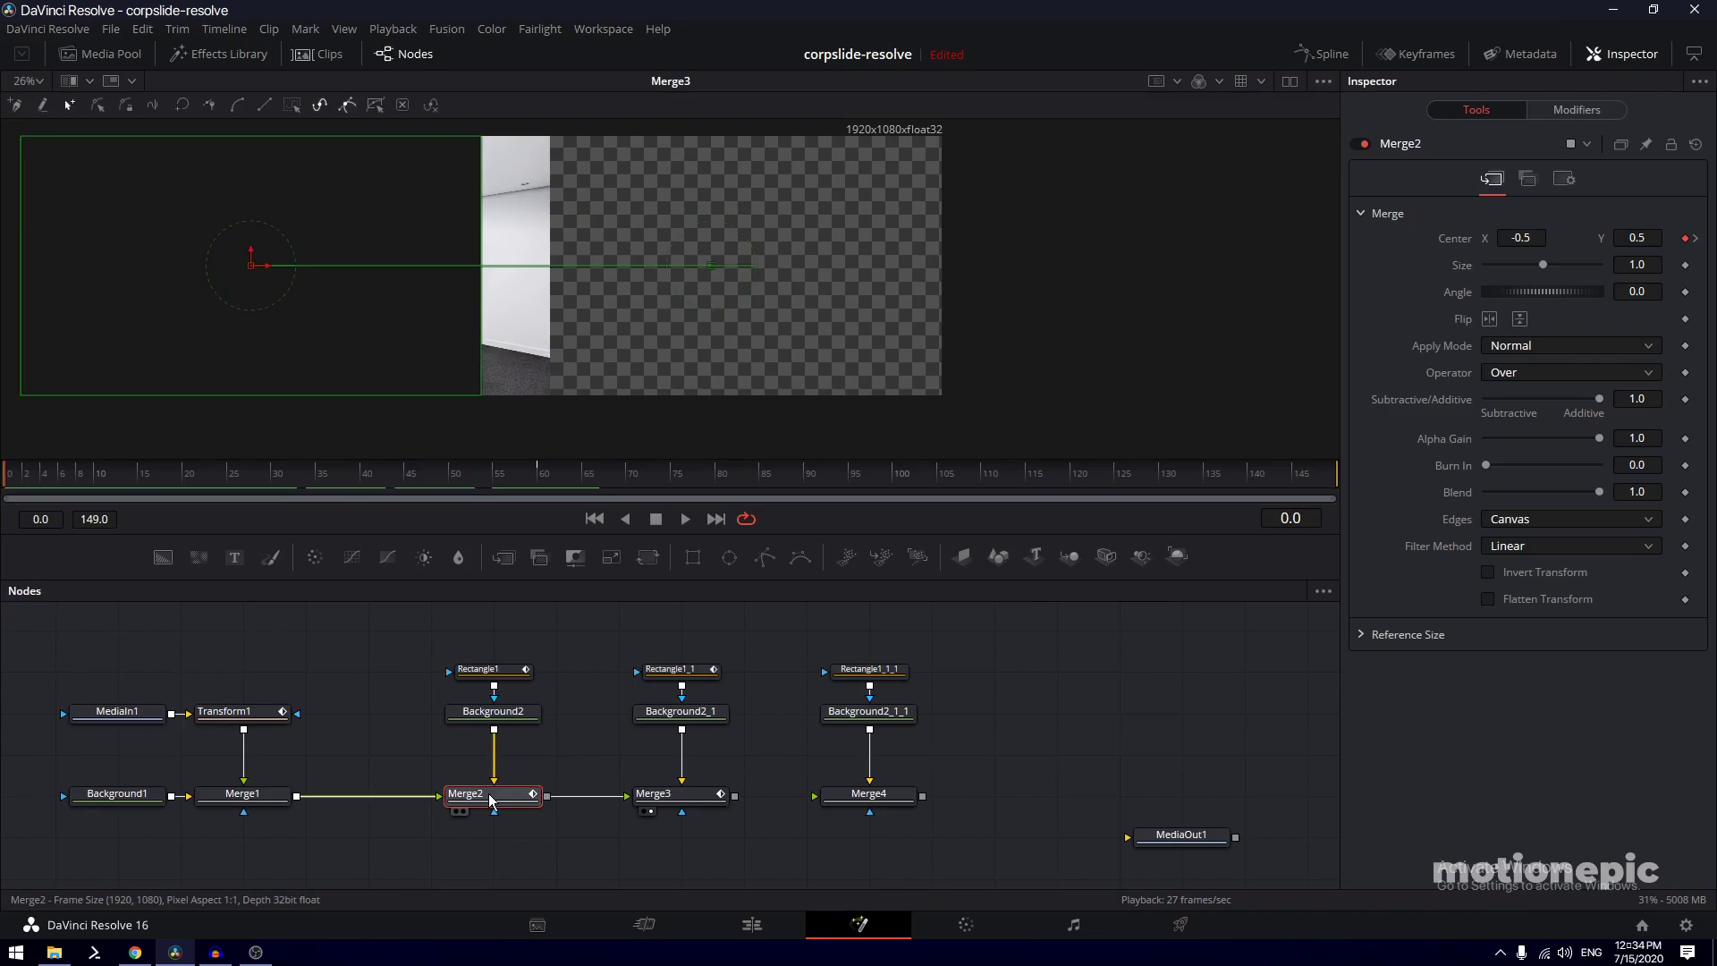
click(1511, 373)
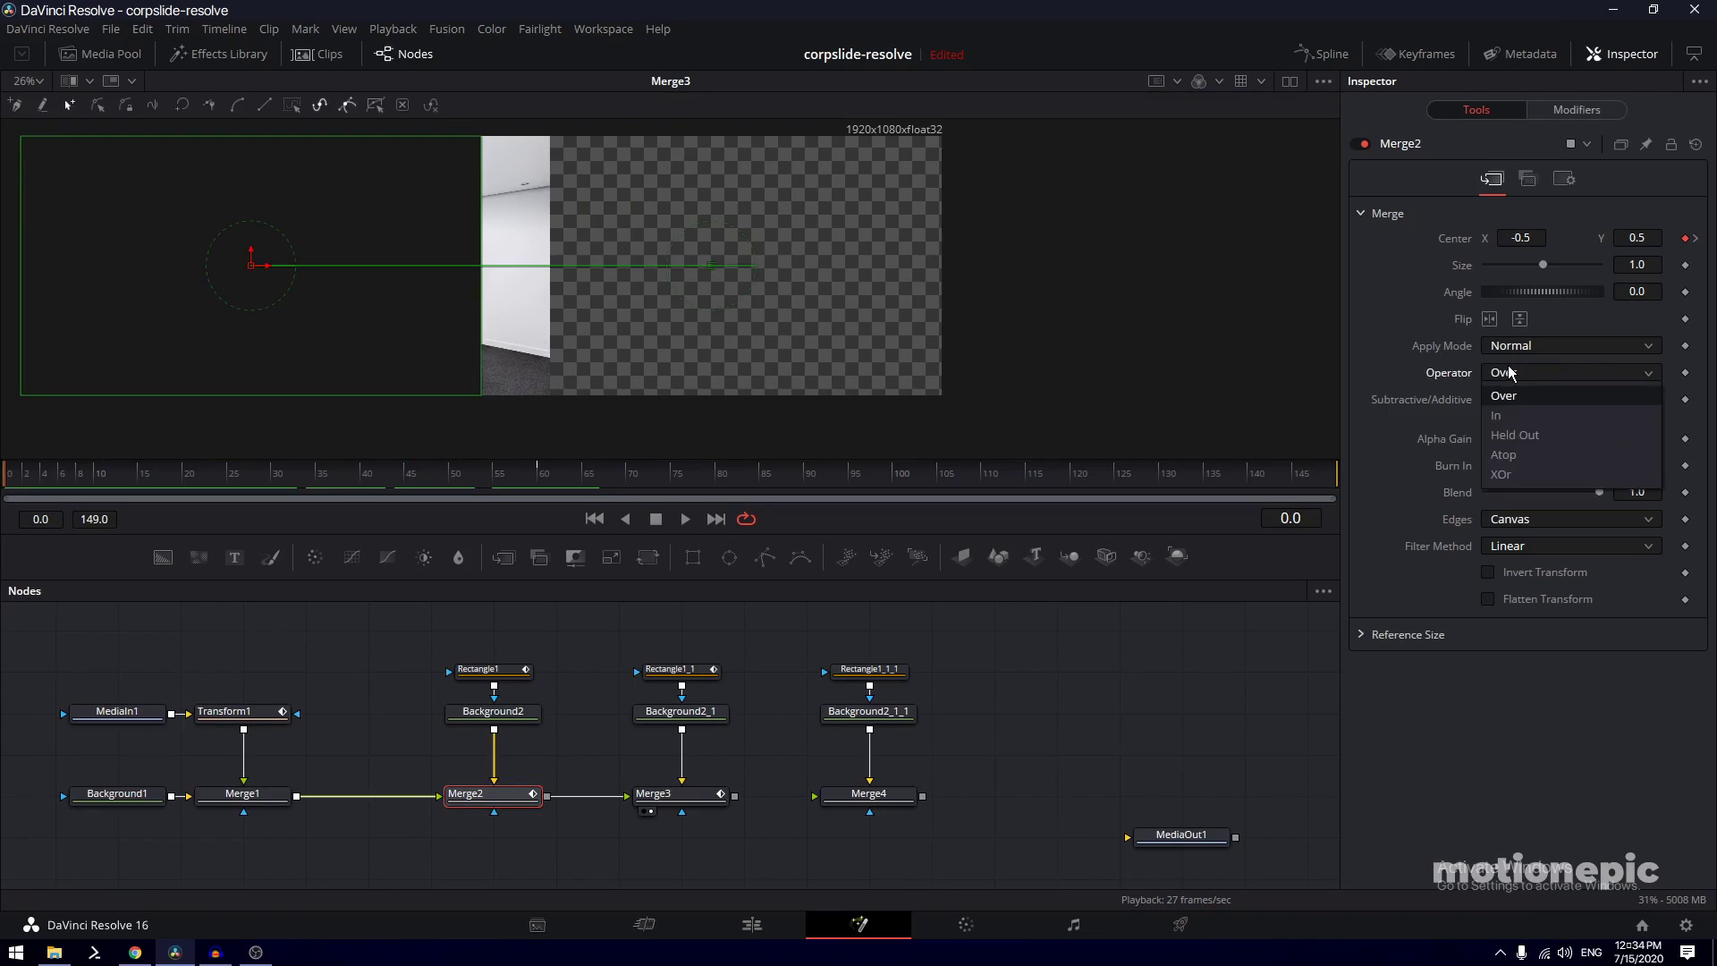
click(1524, 416)
click(678, 794)
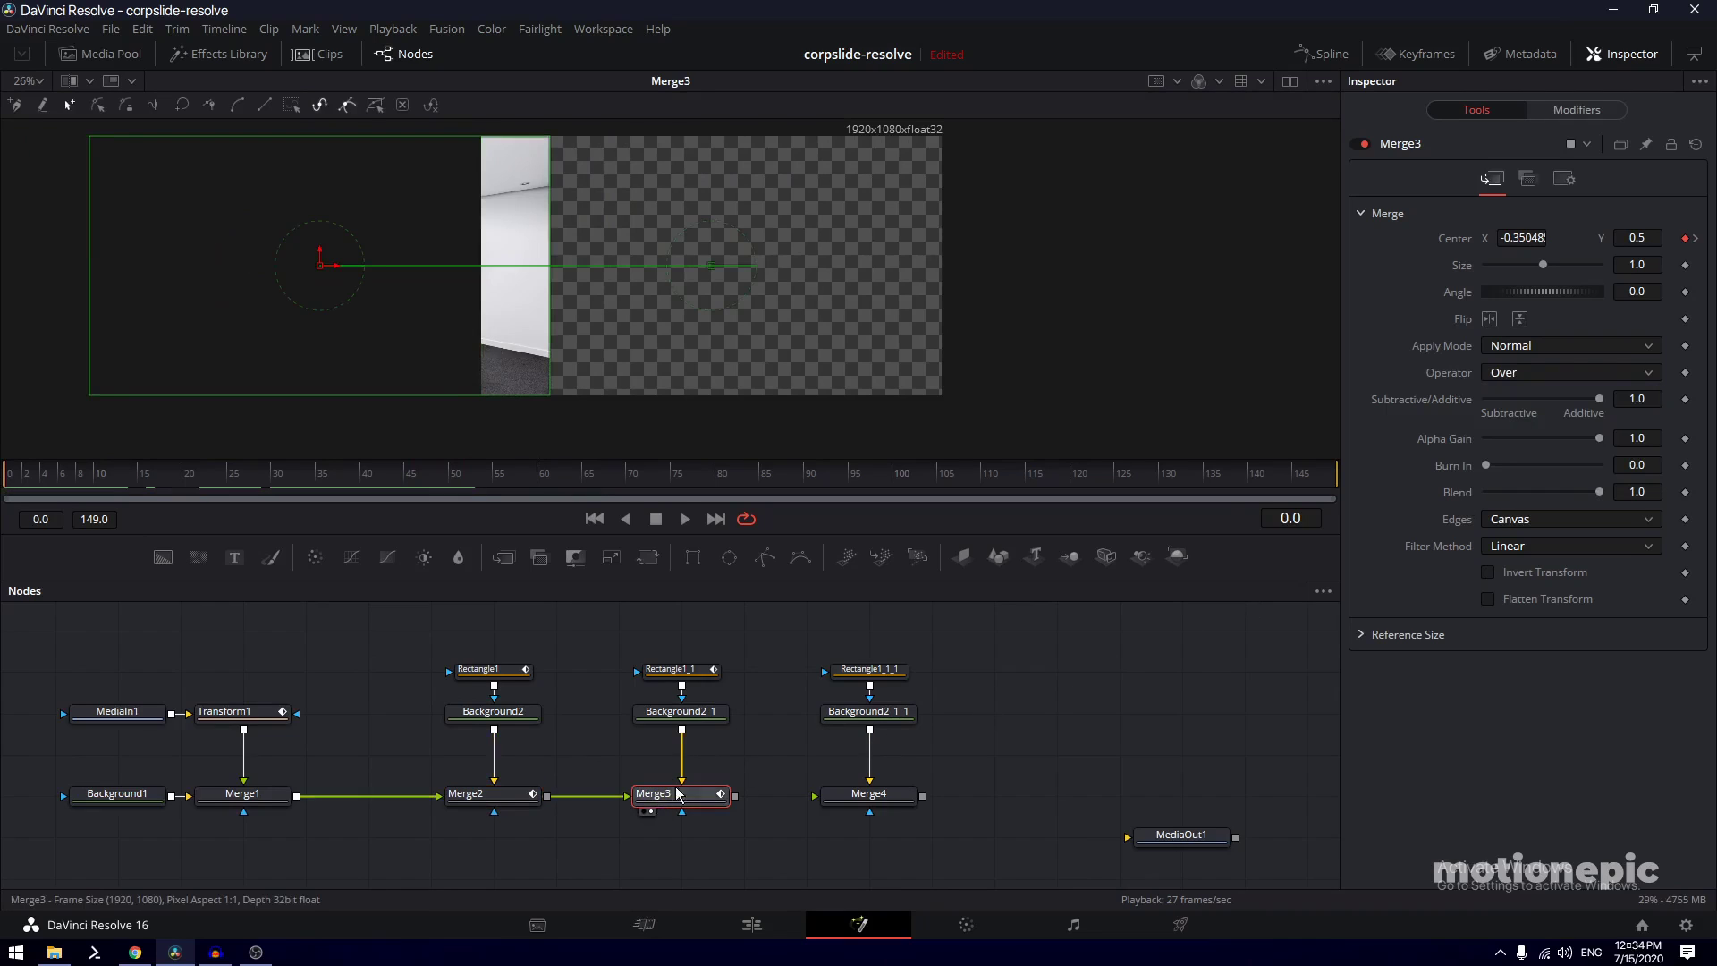
click(1521, 372)
click(1511, 414)
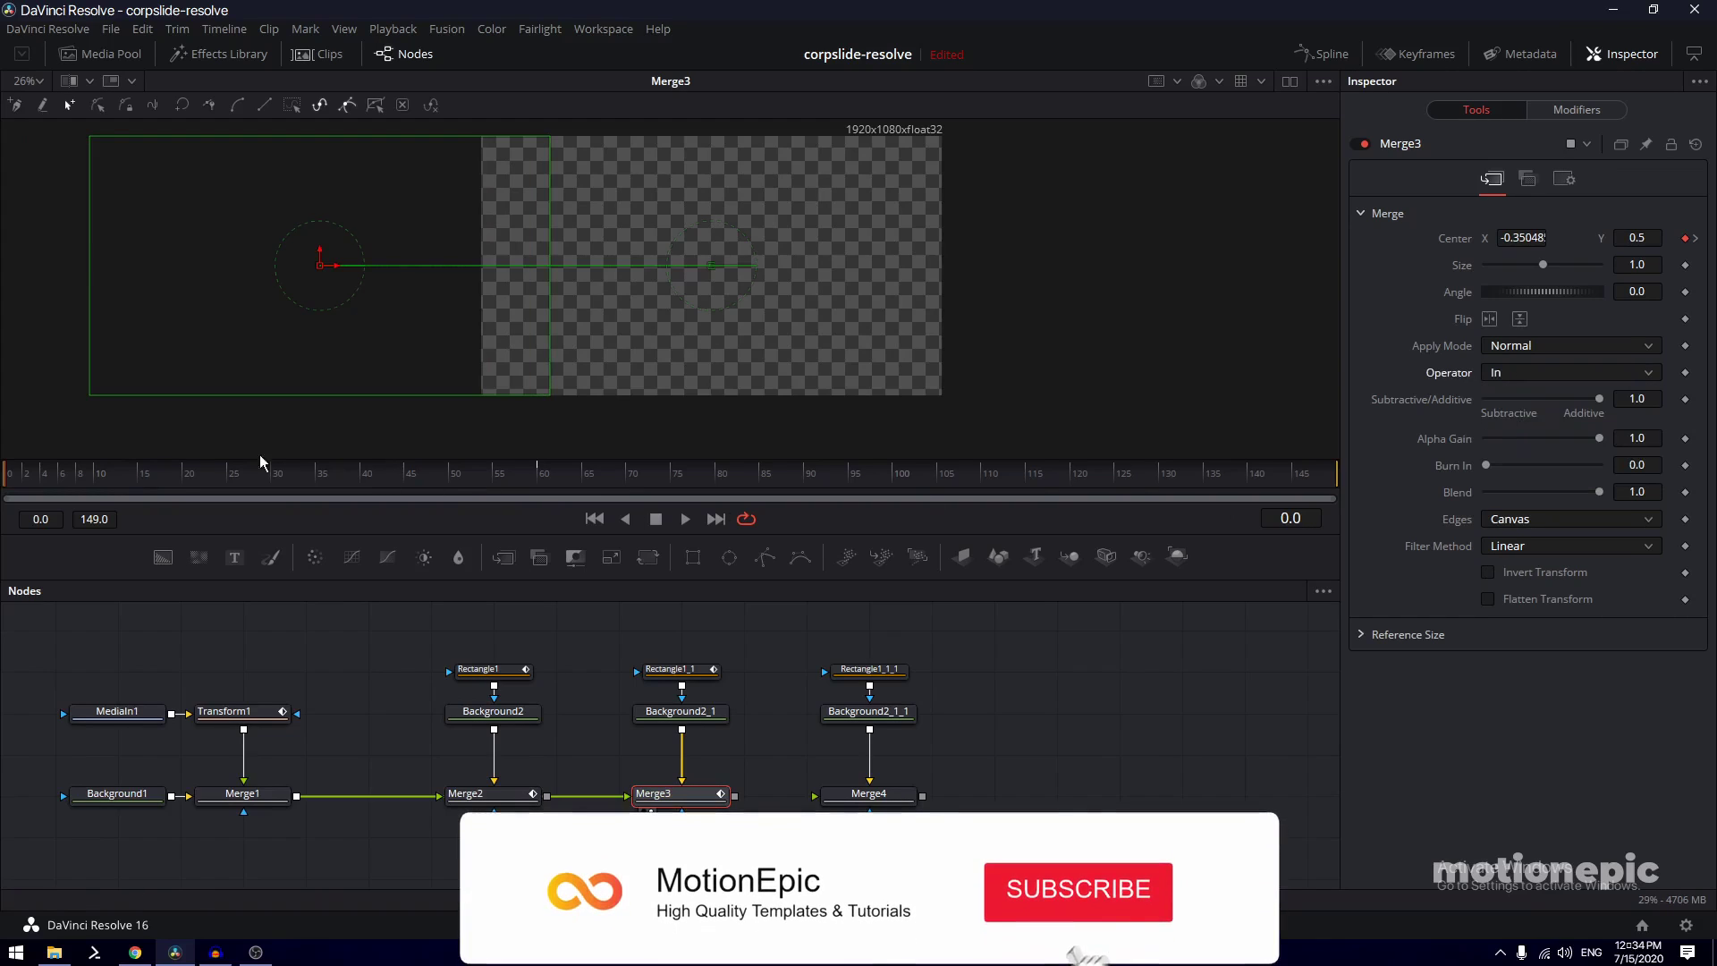
key(space)
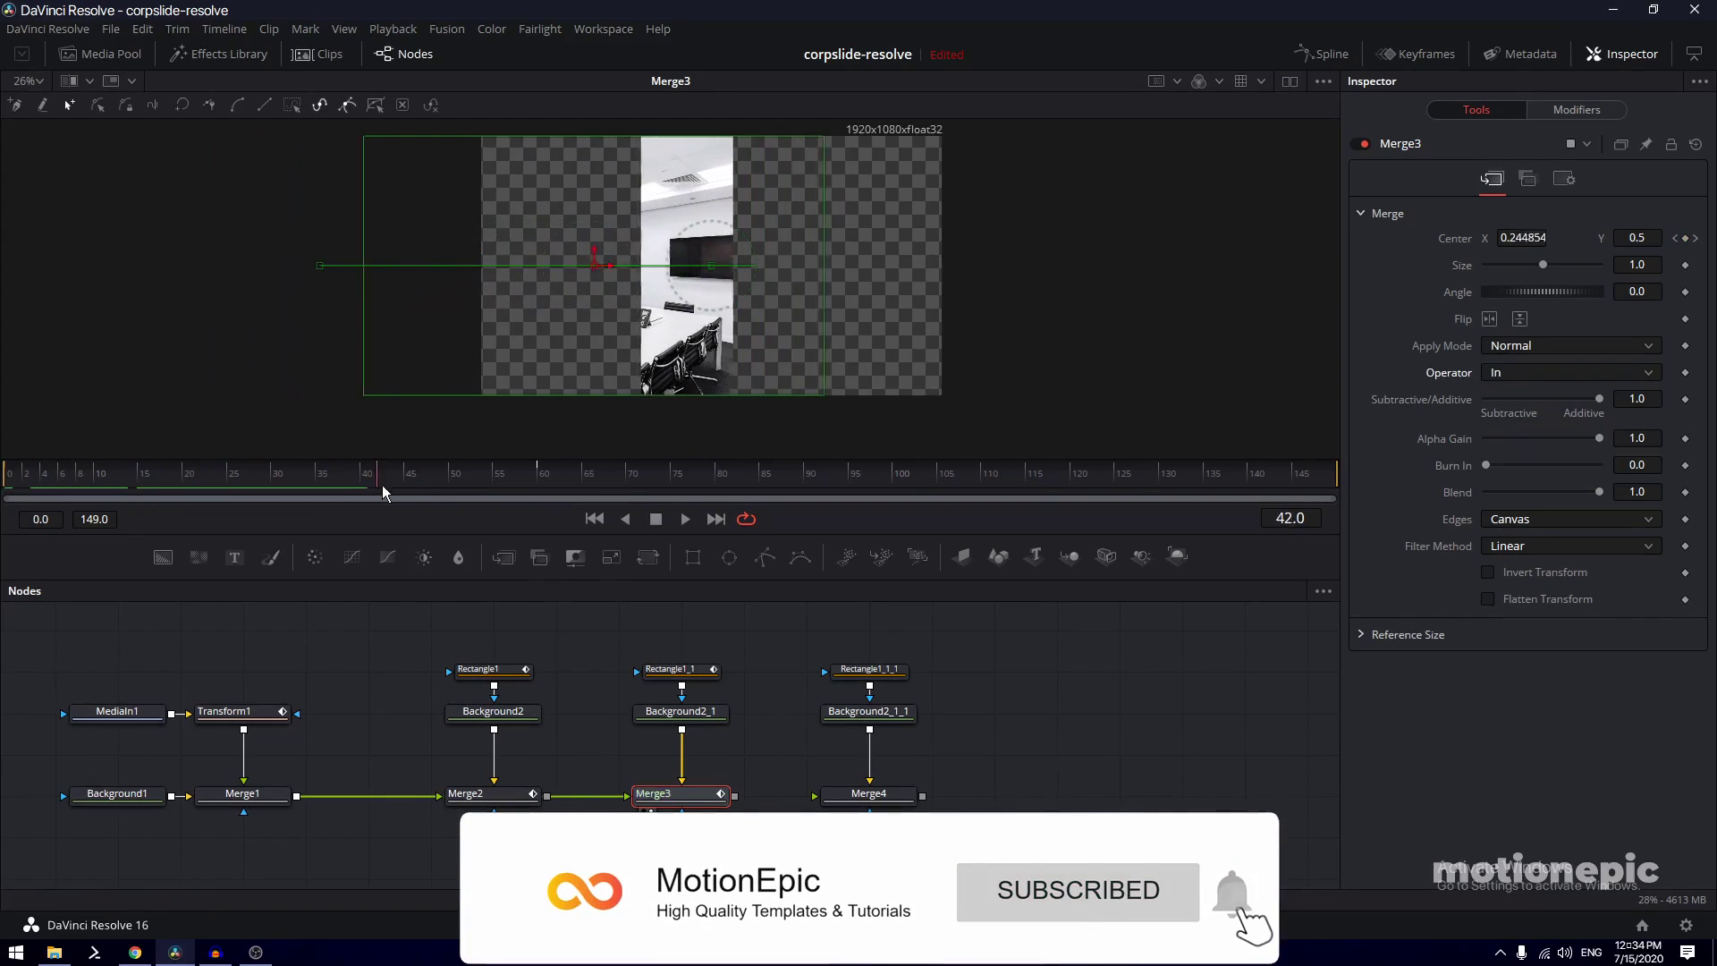
drag(384, 492, 537, 495)
drag(828, 707, 721, 691)
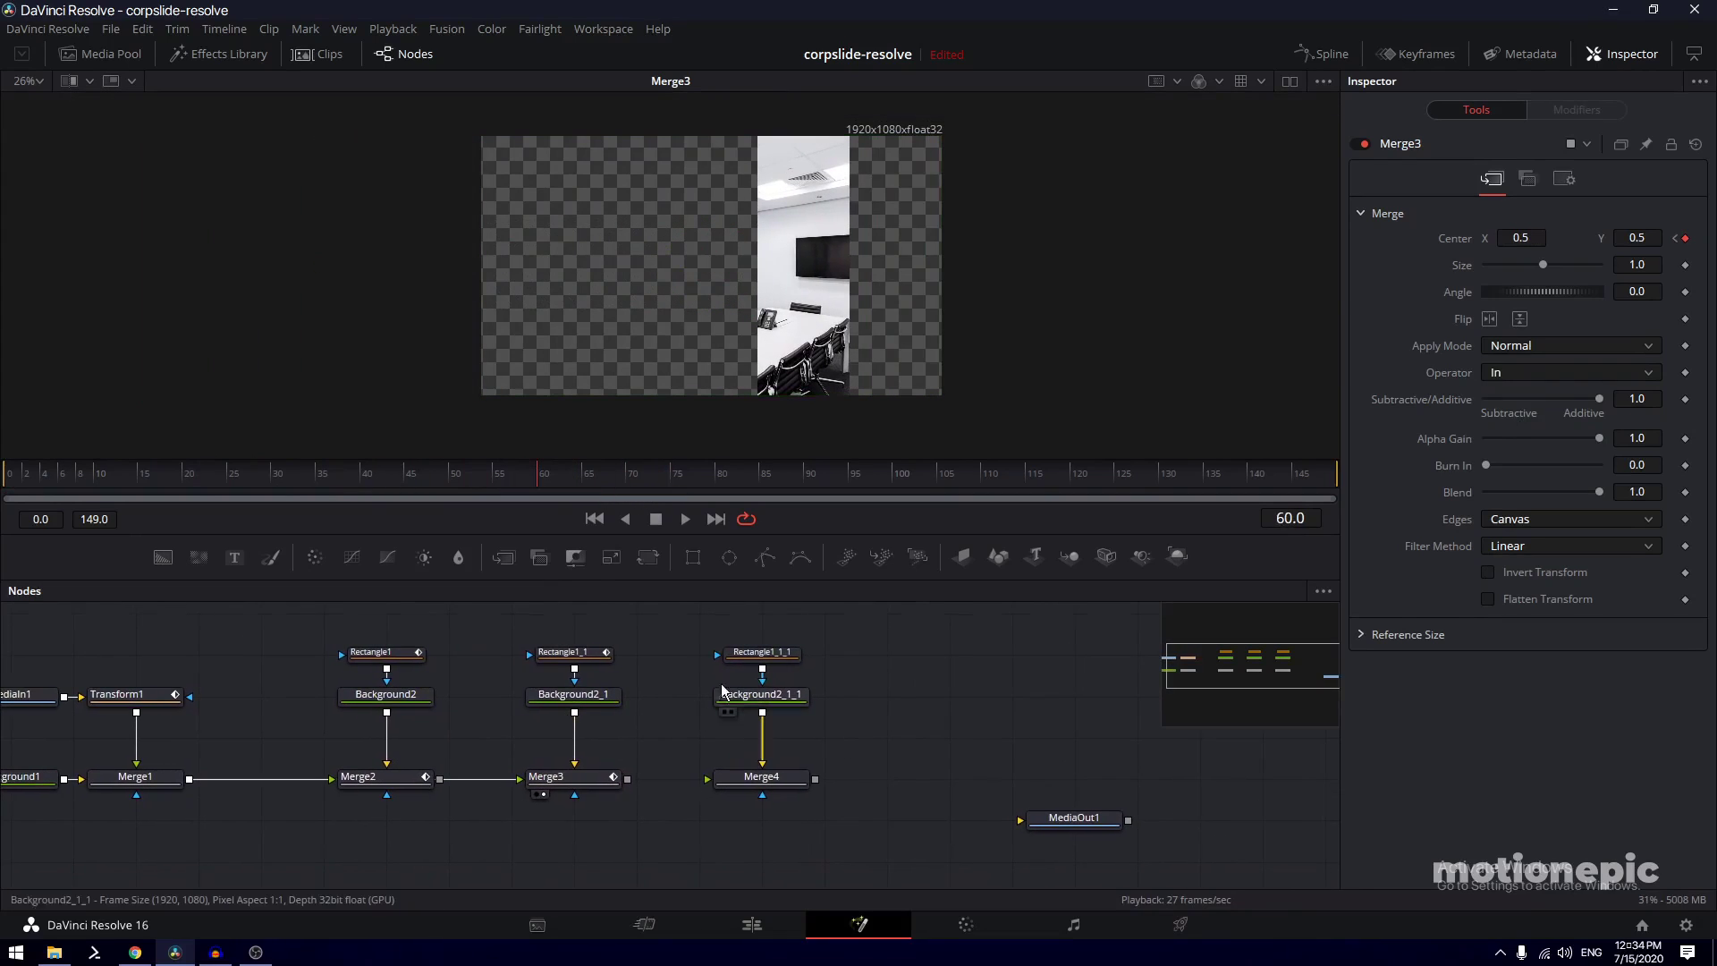
Link the previous merge into Merge4 and keyframe Rectangle1_1_1's Center, starting at X -0.1 on frame 0
click(765, 653)
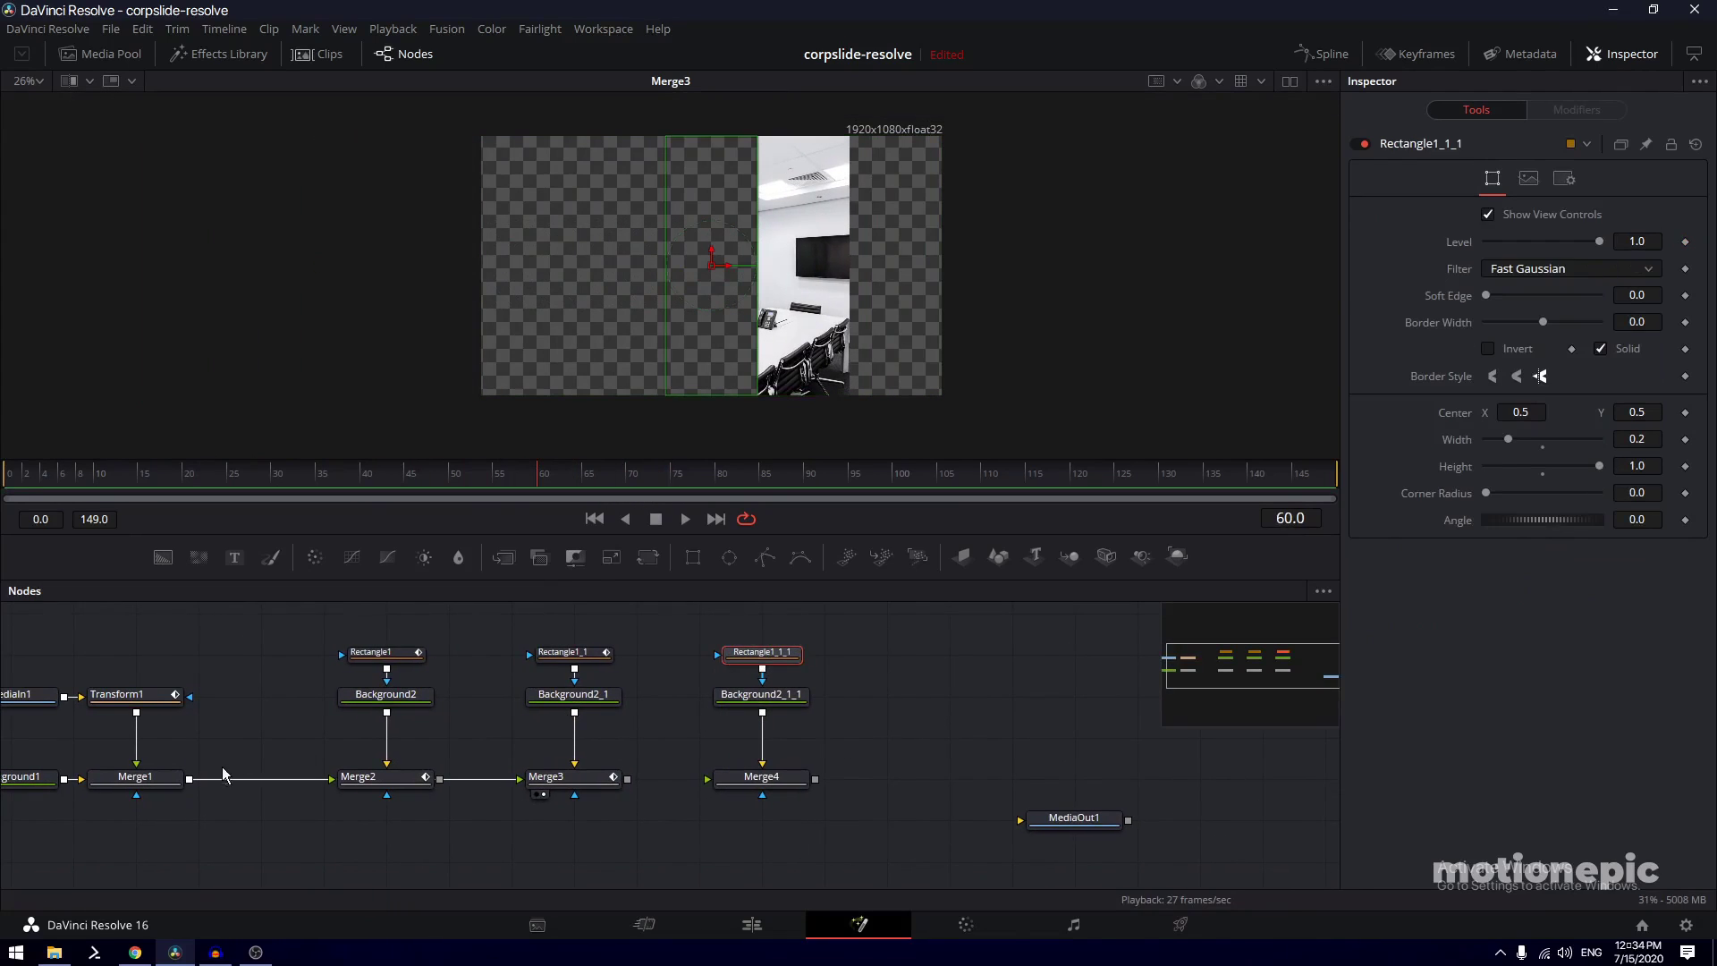
drag(192, 785, 750, 785)
click(1685, 414)
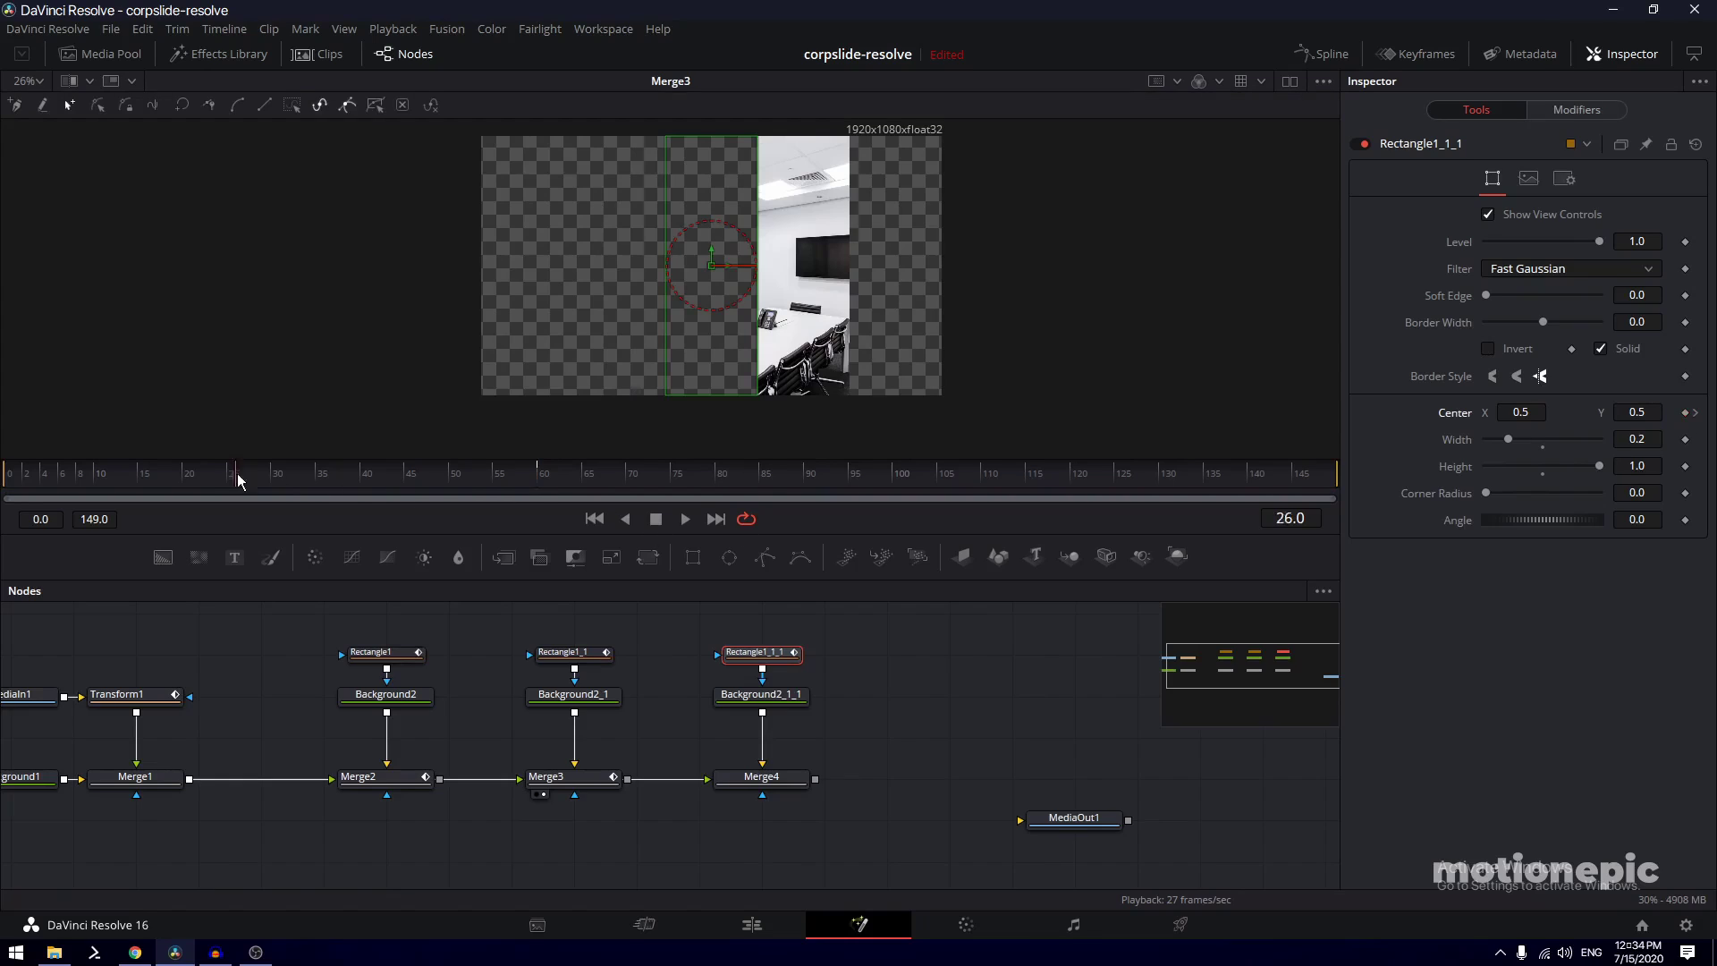
drag(62, 473, 3, 471)
click(1525, 412)
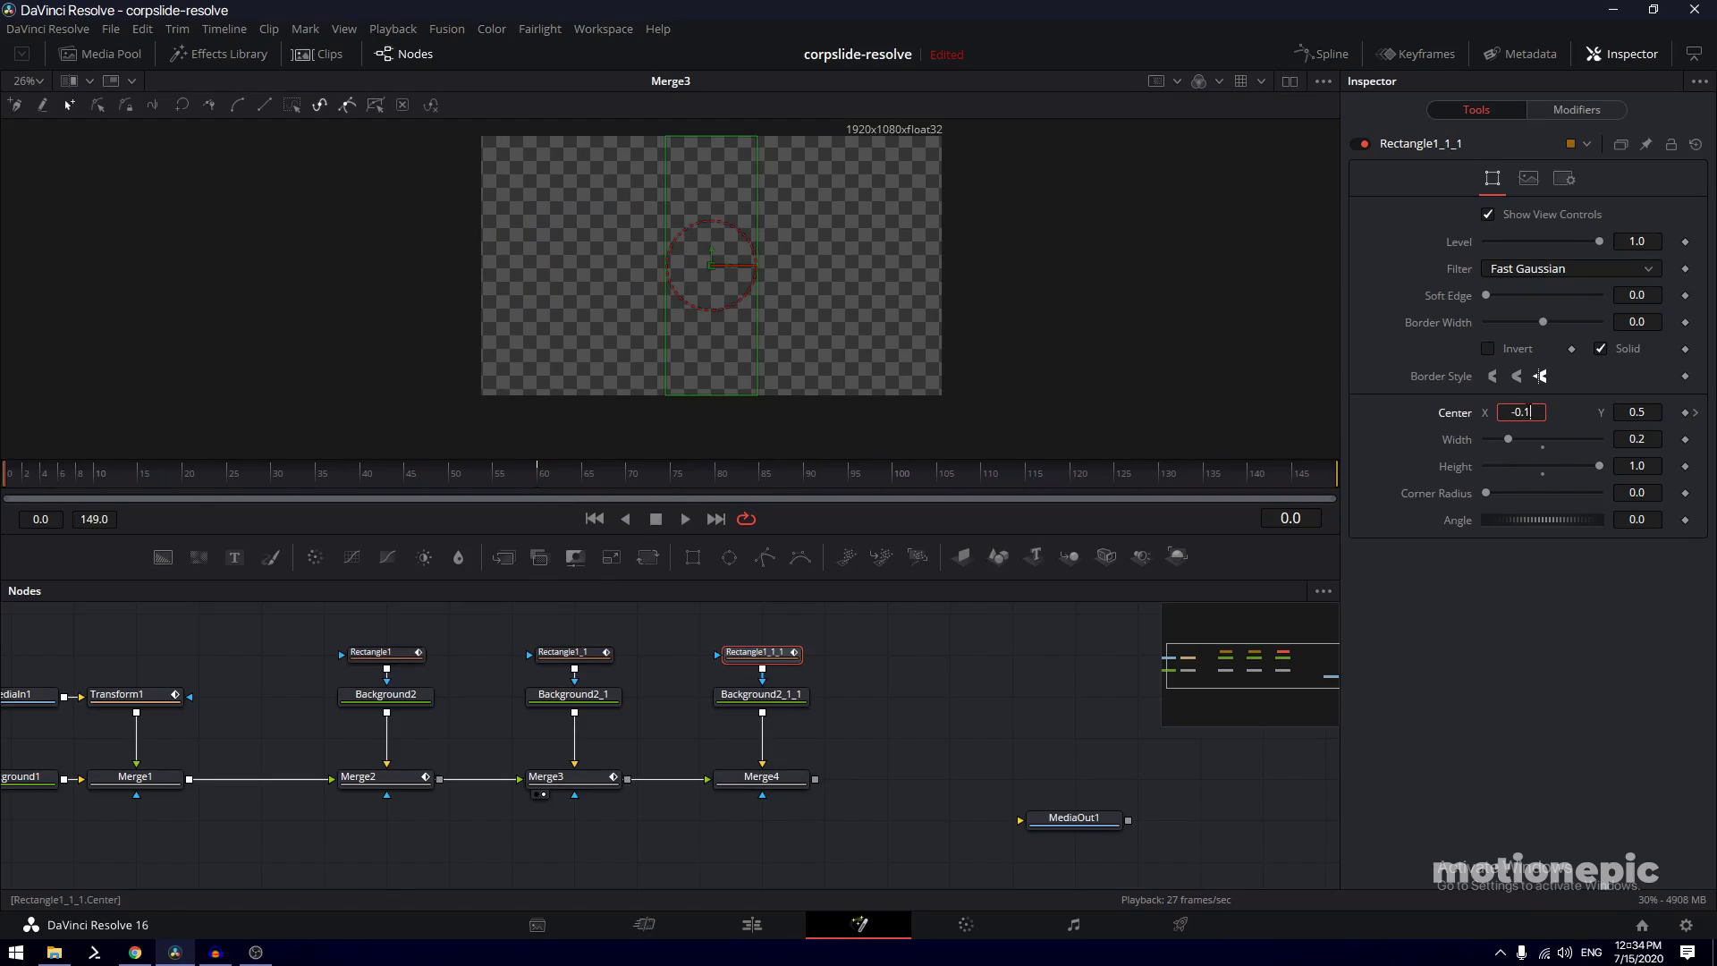
key(Tab)
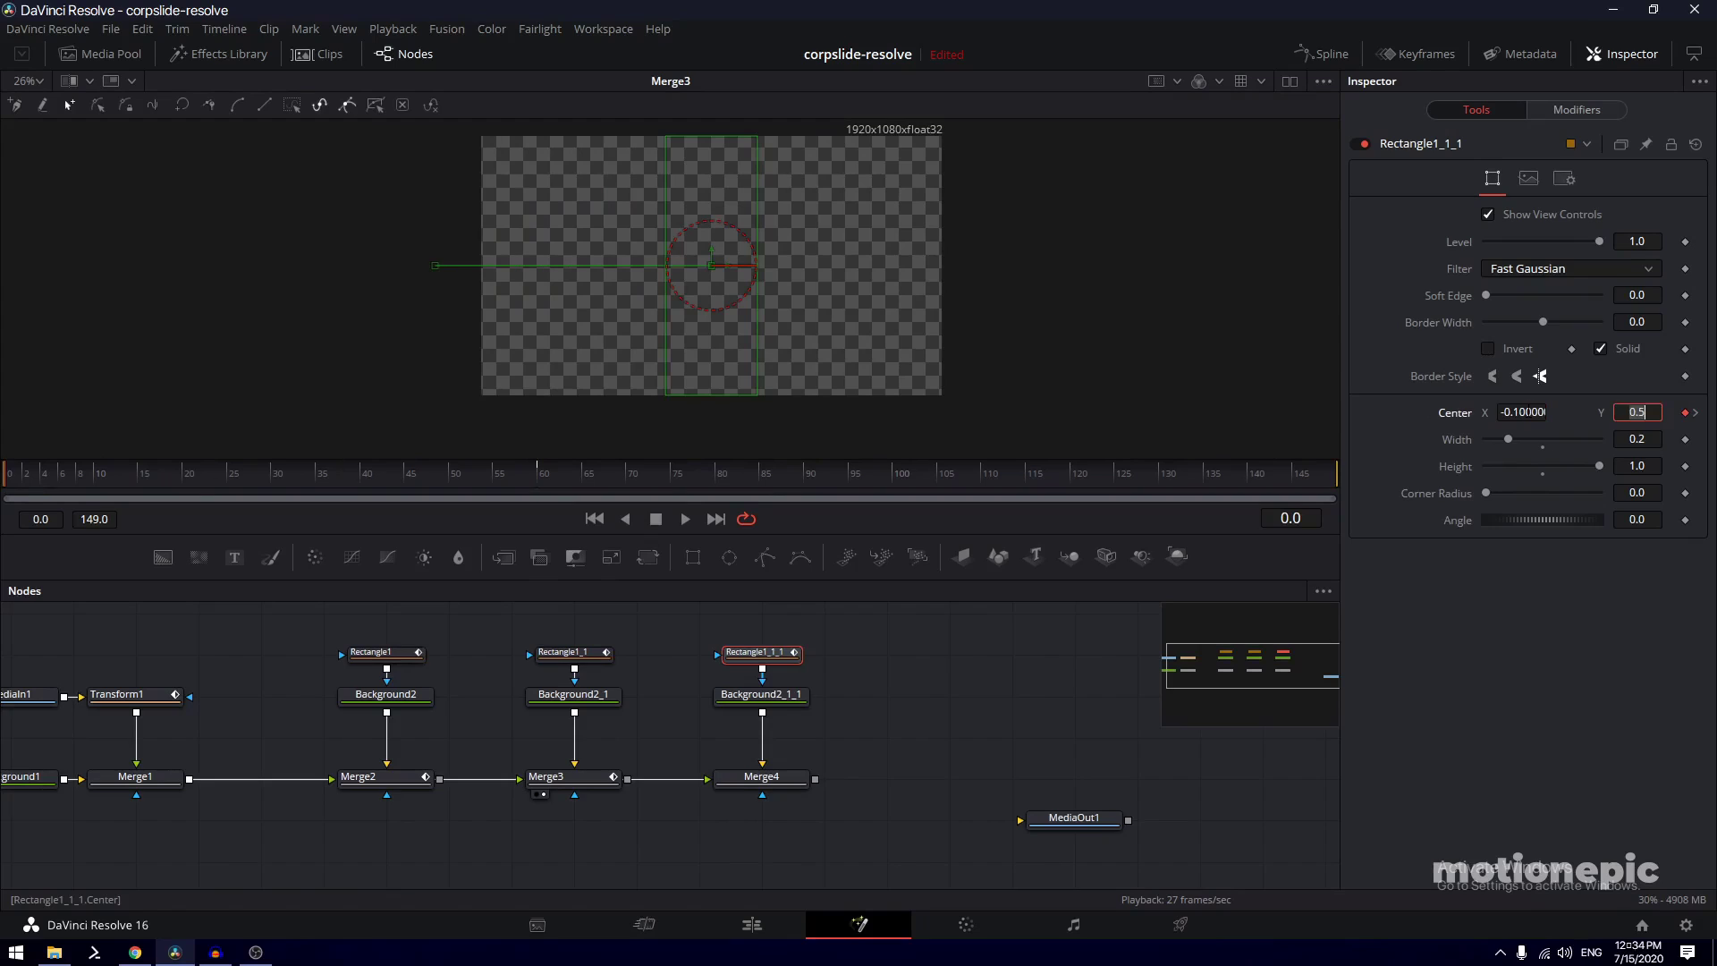
Keyframe Merge4's Center at frame 60 and drag its layer off-screen left at frame 0
click(760, 785)
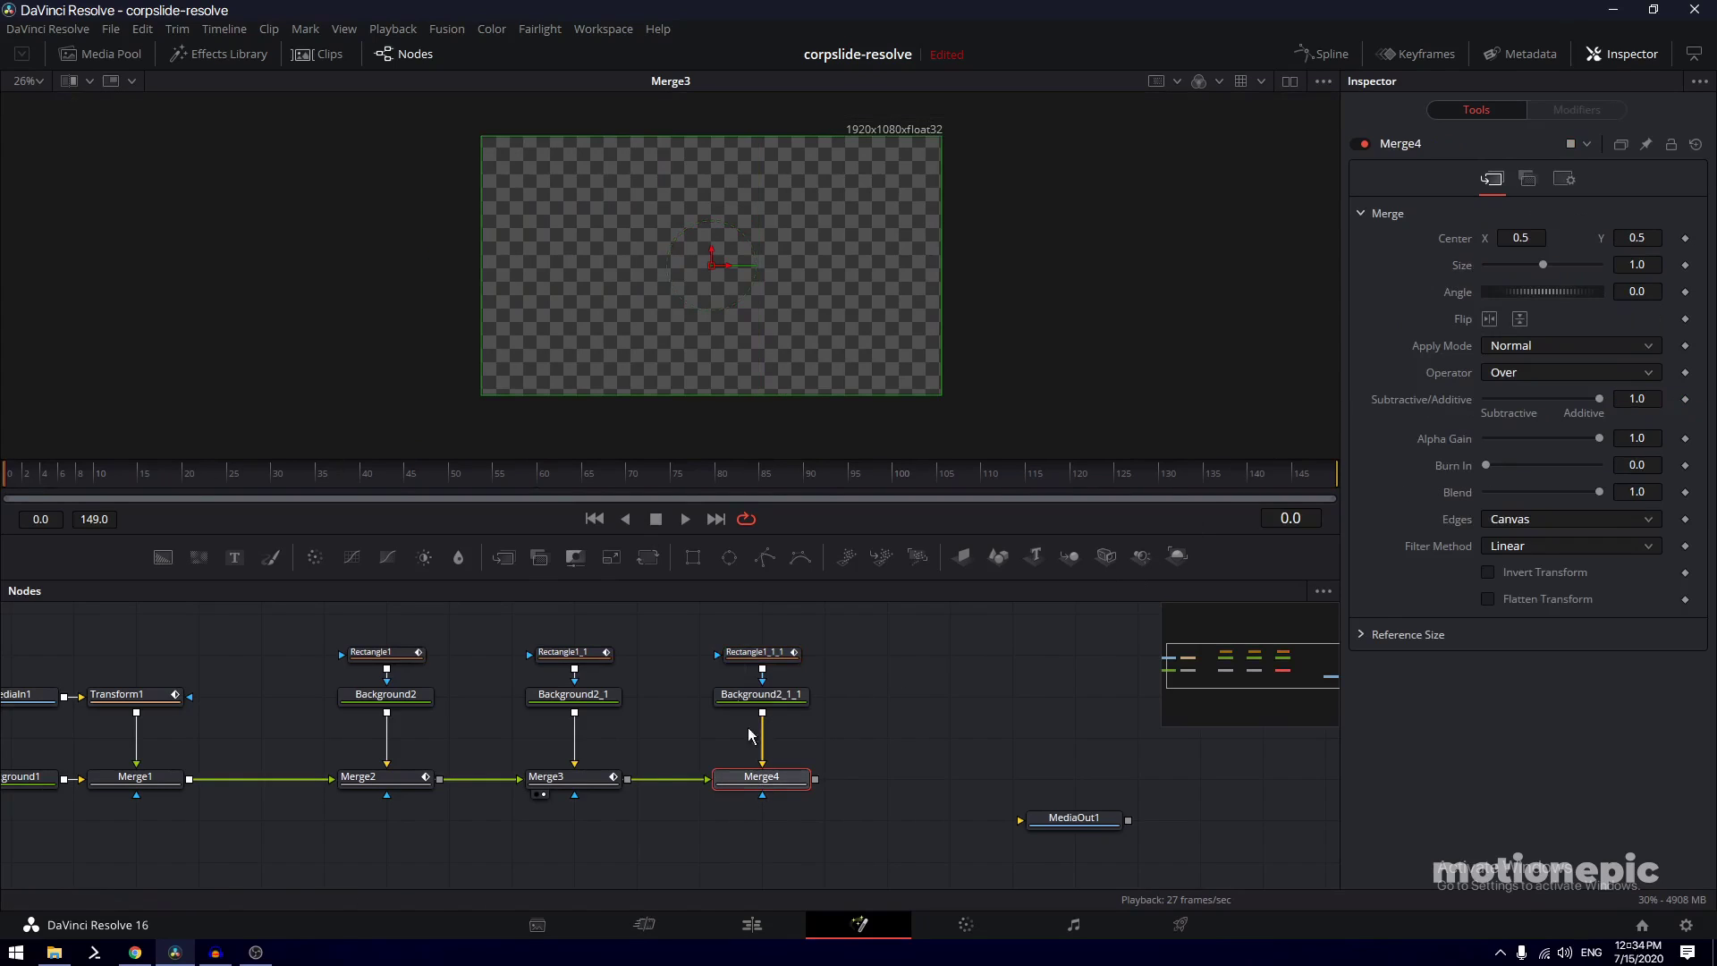
click(538, 475)
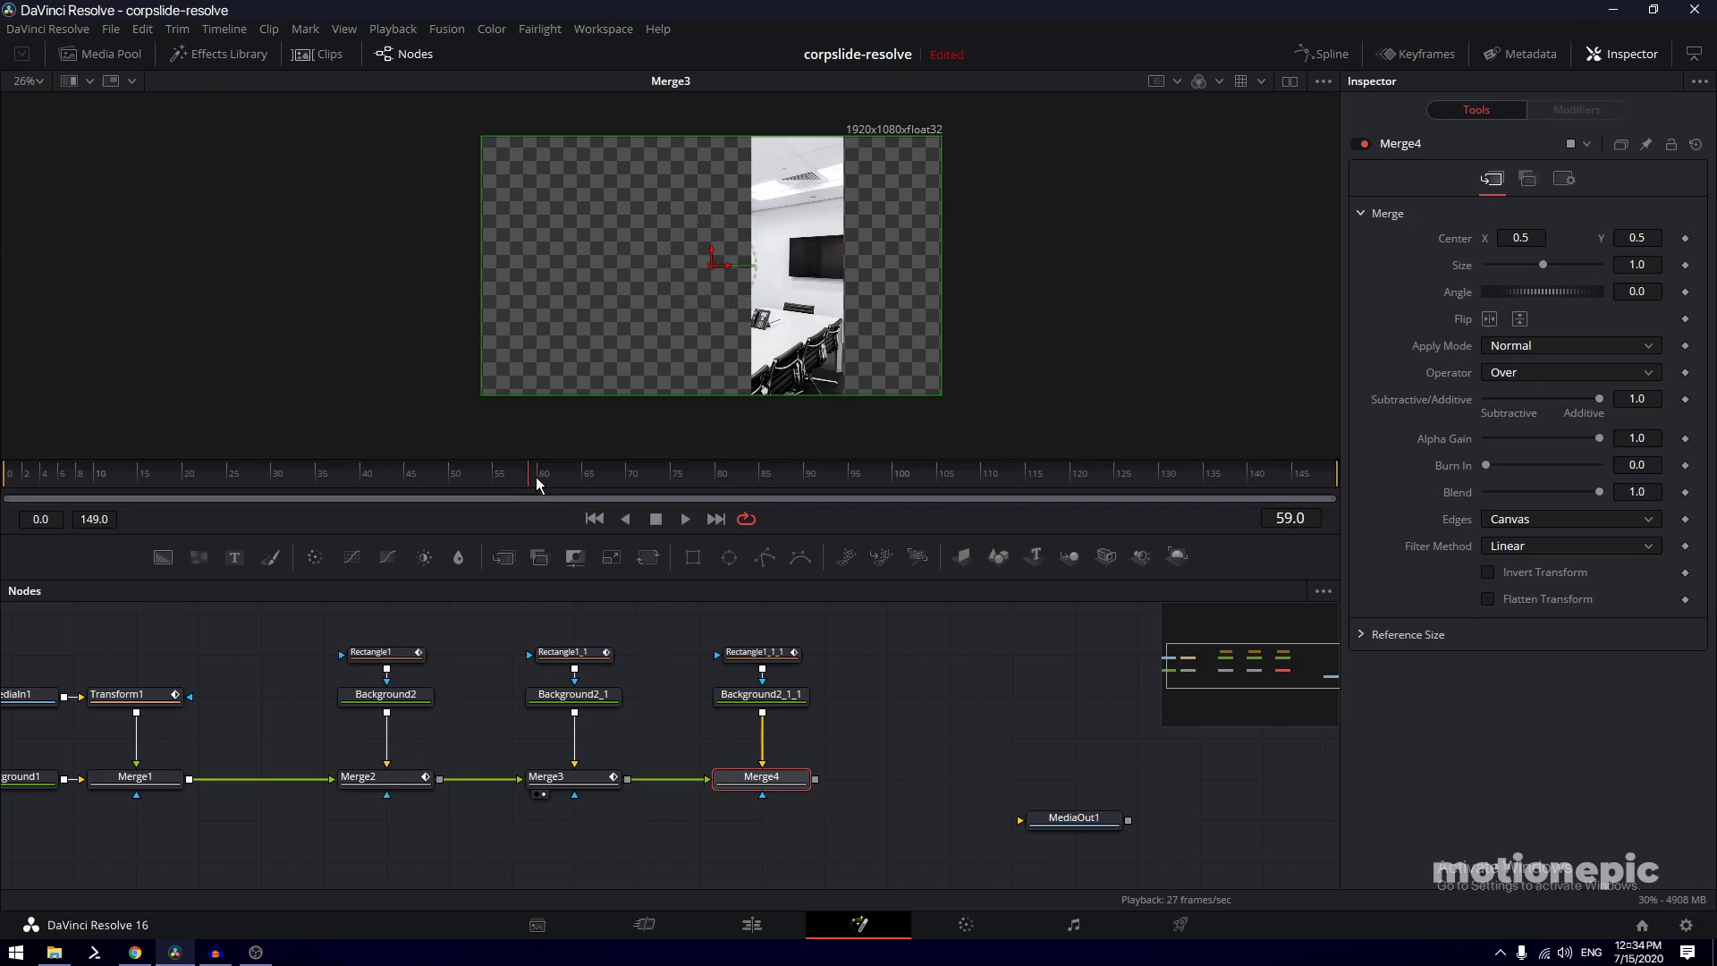
click(1685, 238)
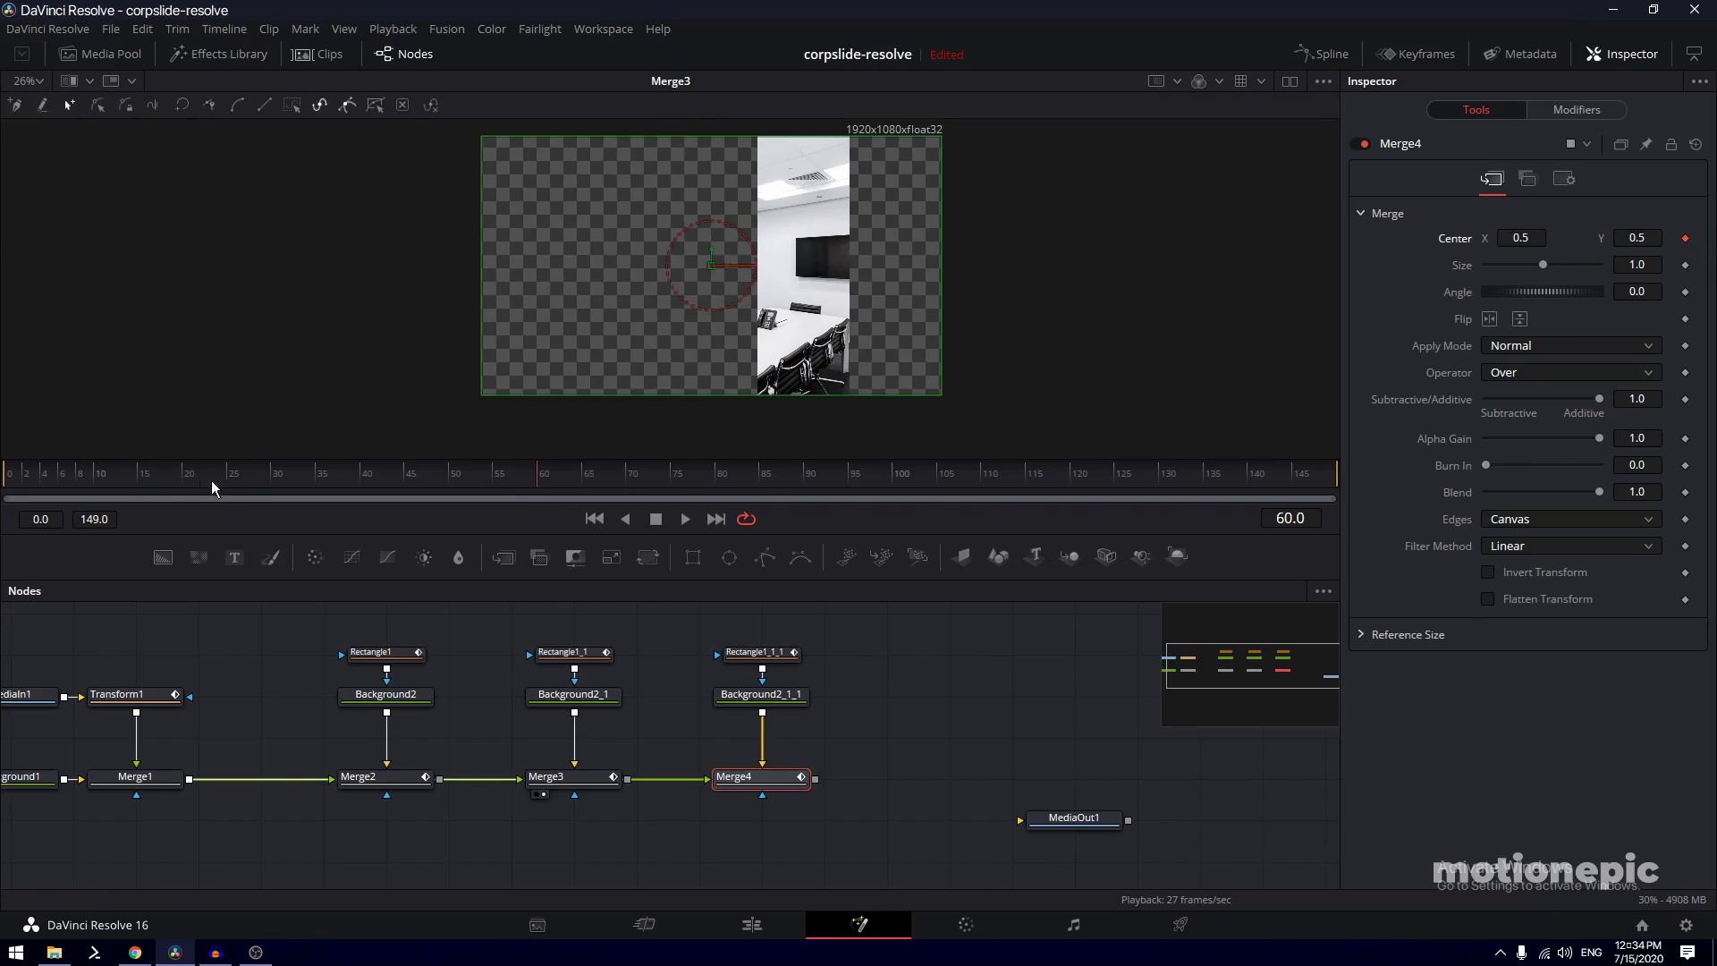
drag(63, 474, 6, 473)
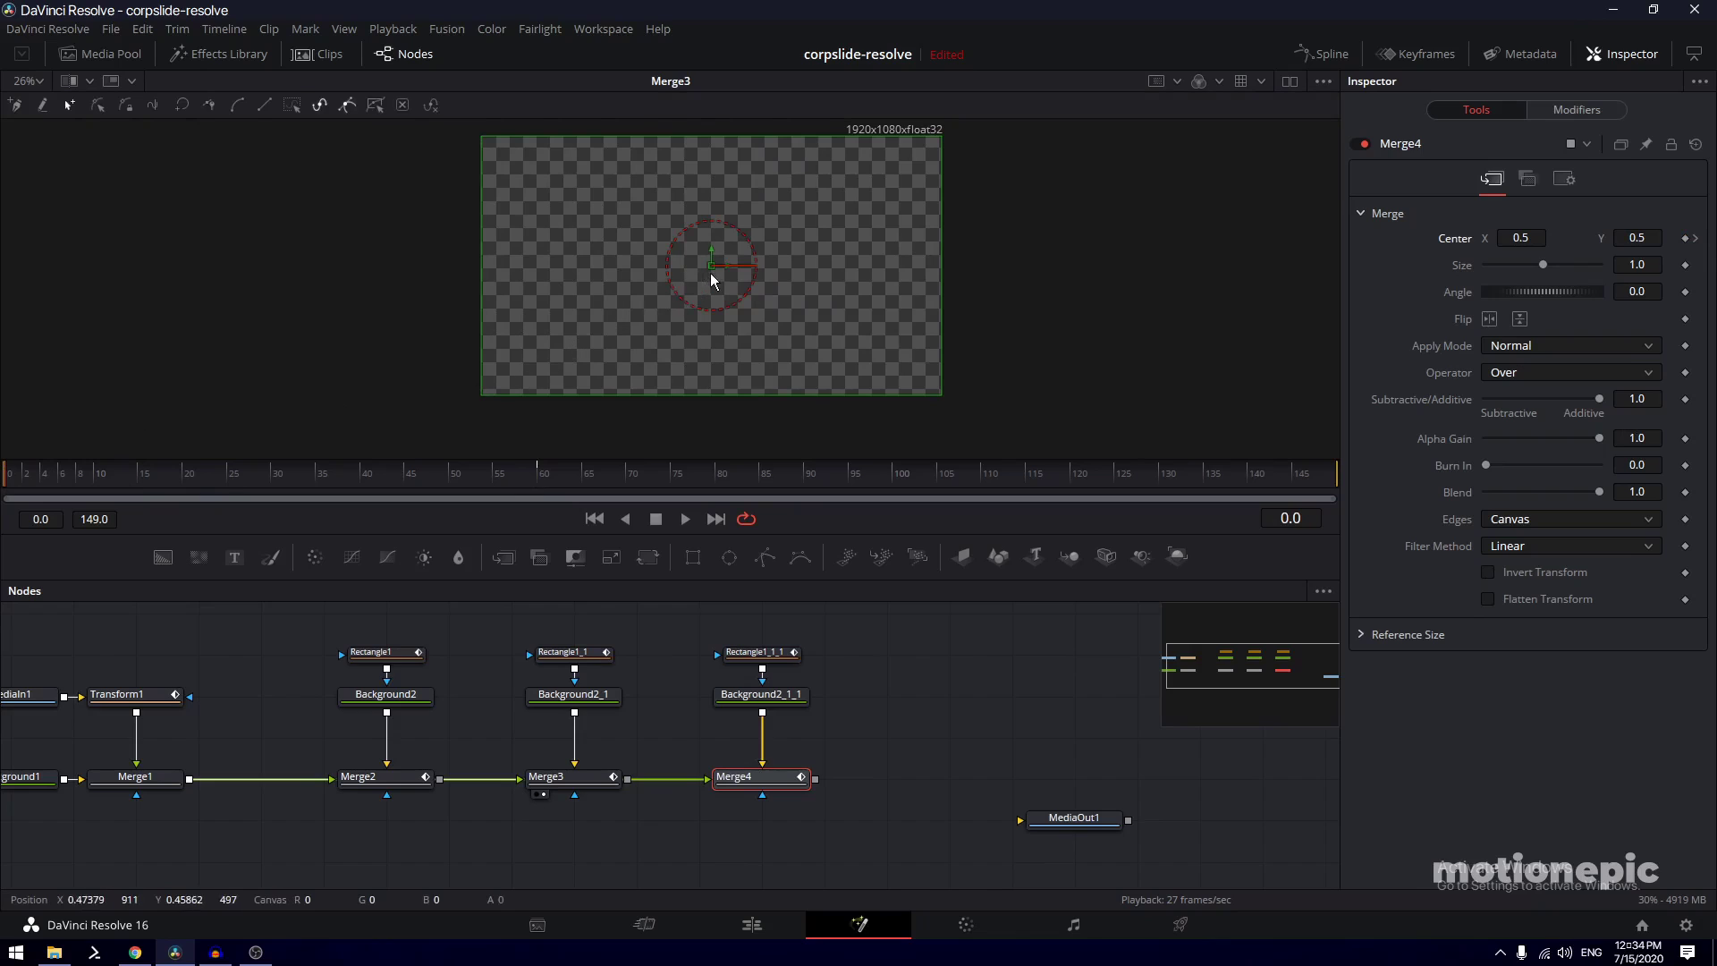
drag(725, 268, 424, 268)
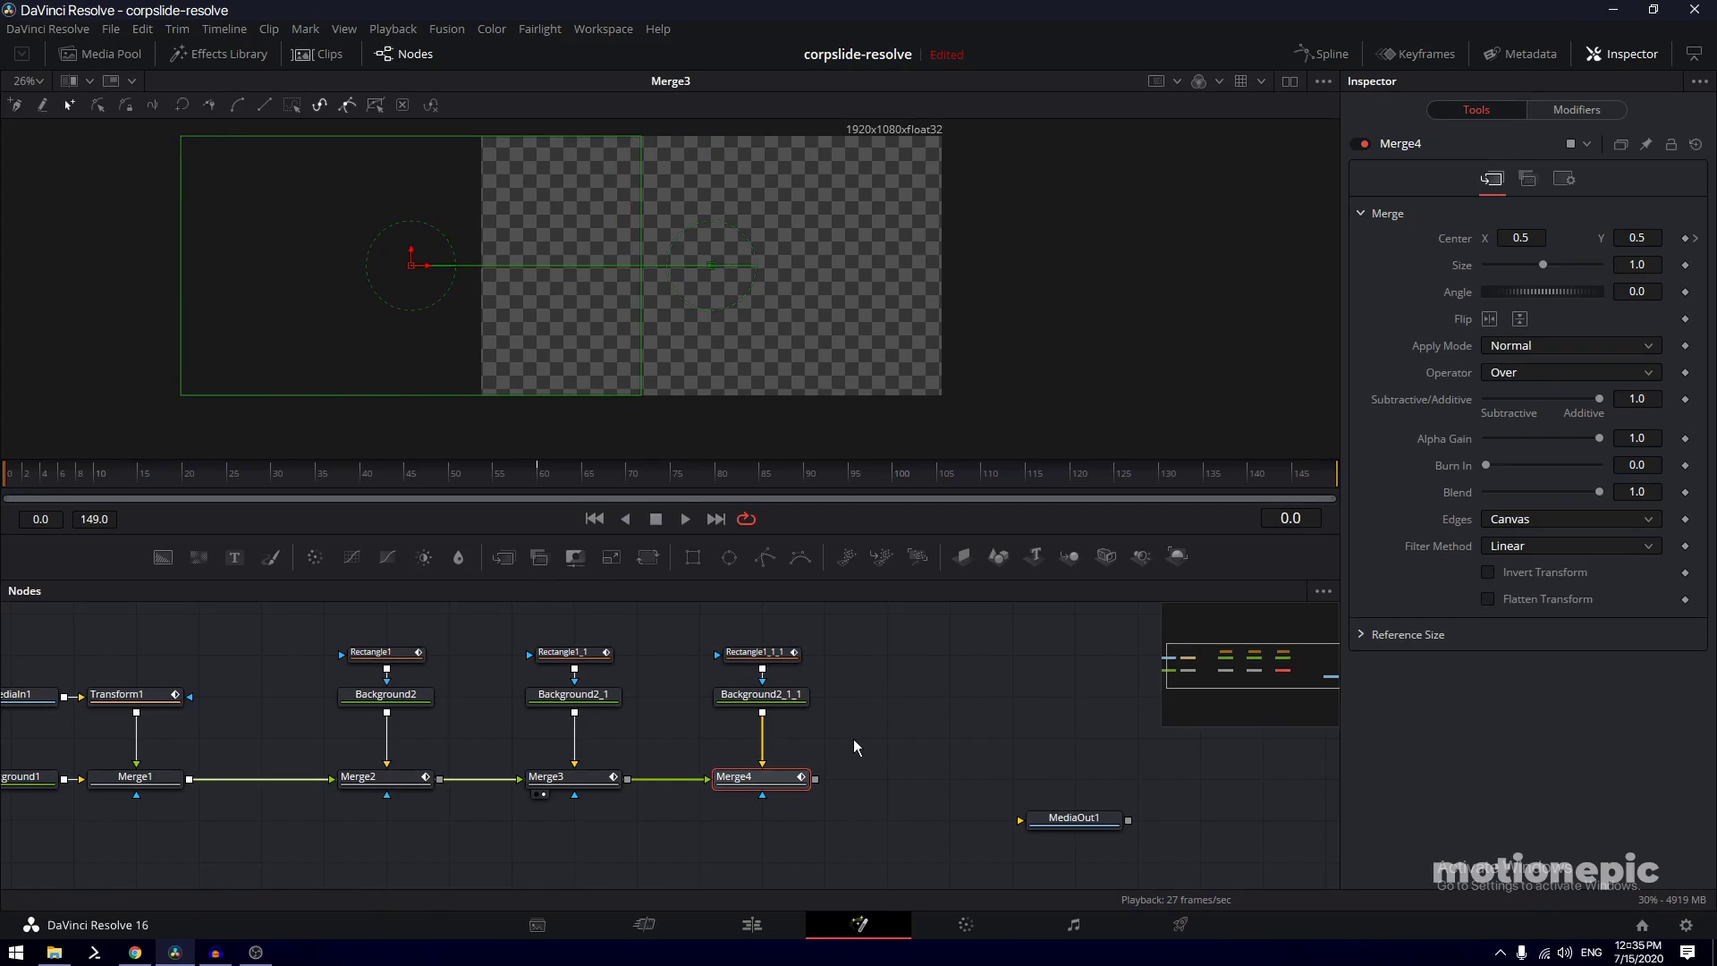
drag(853, 738, 963, 717)
scroll(652, 792, down, 2)
scroll(652, 791, up, 2)
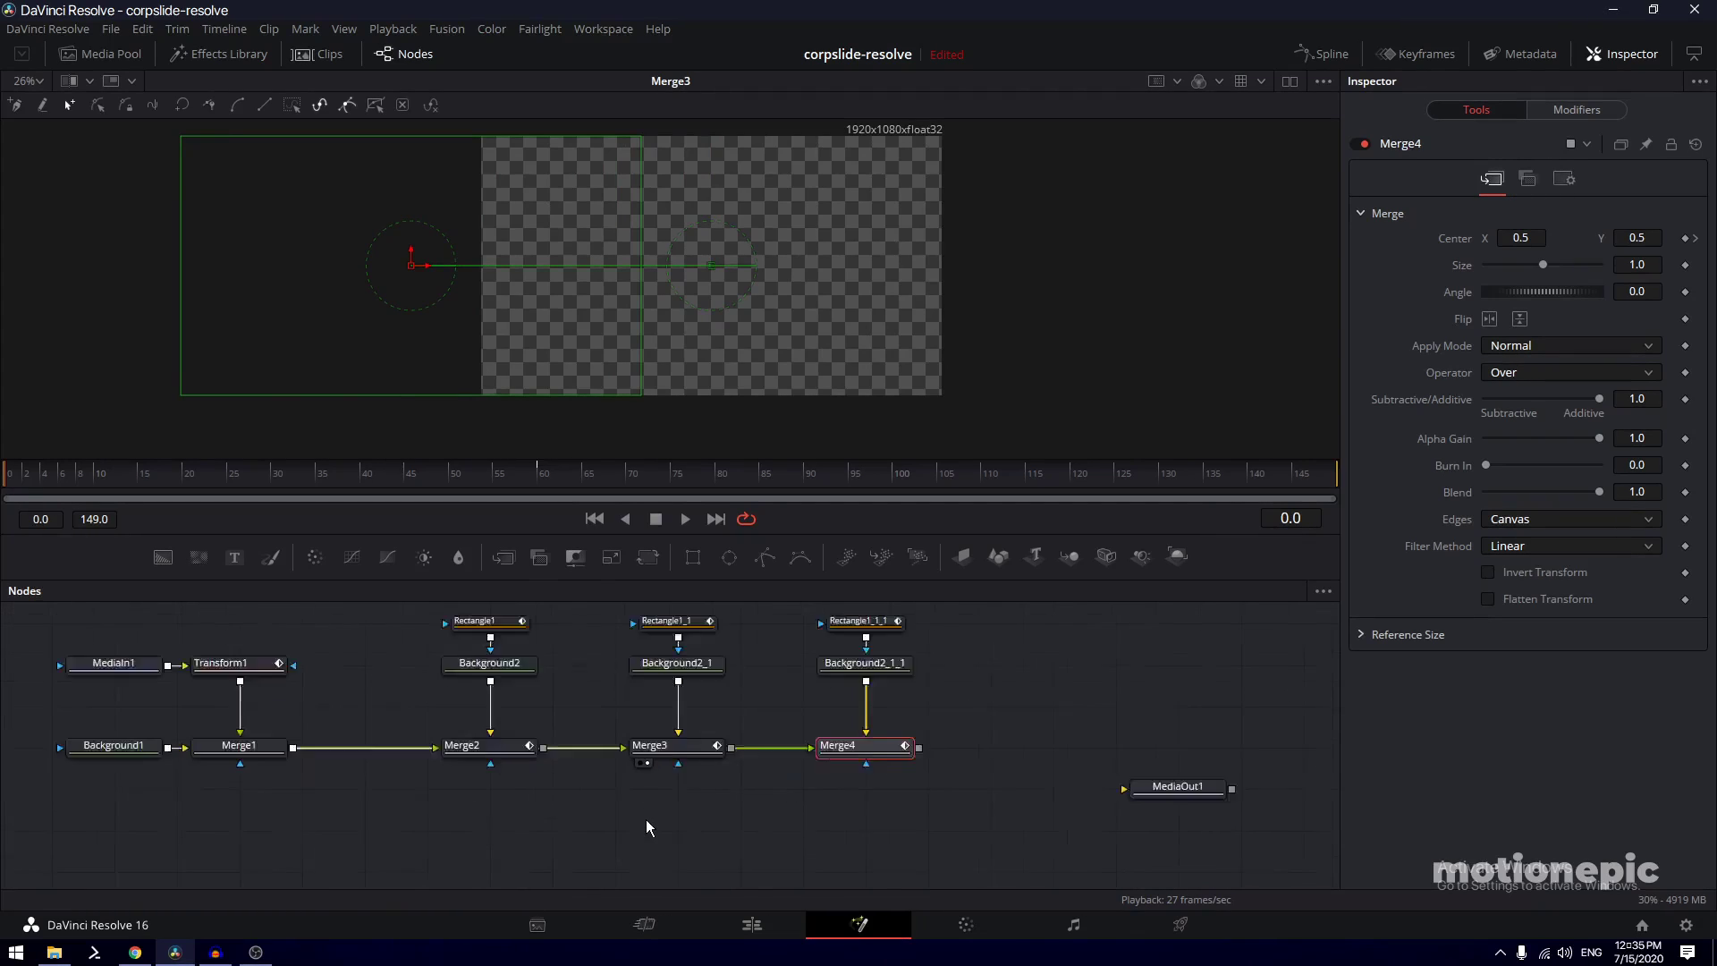
scroll(671, 791, up, 1)
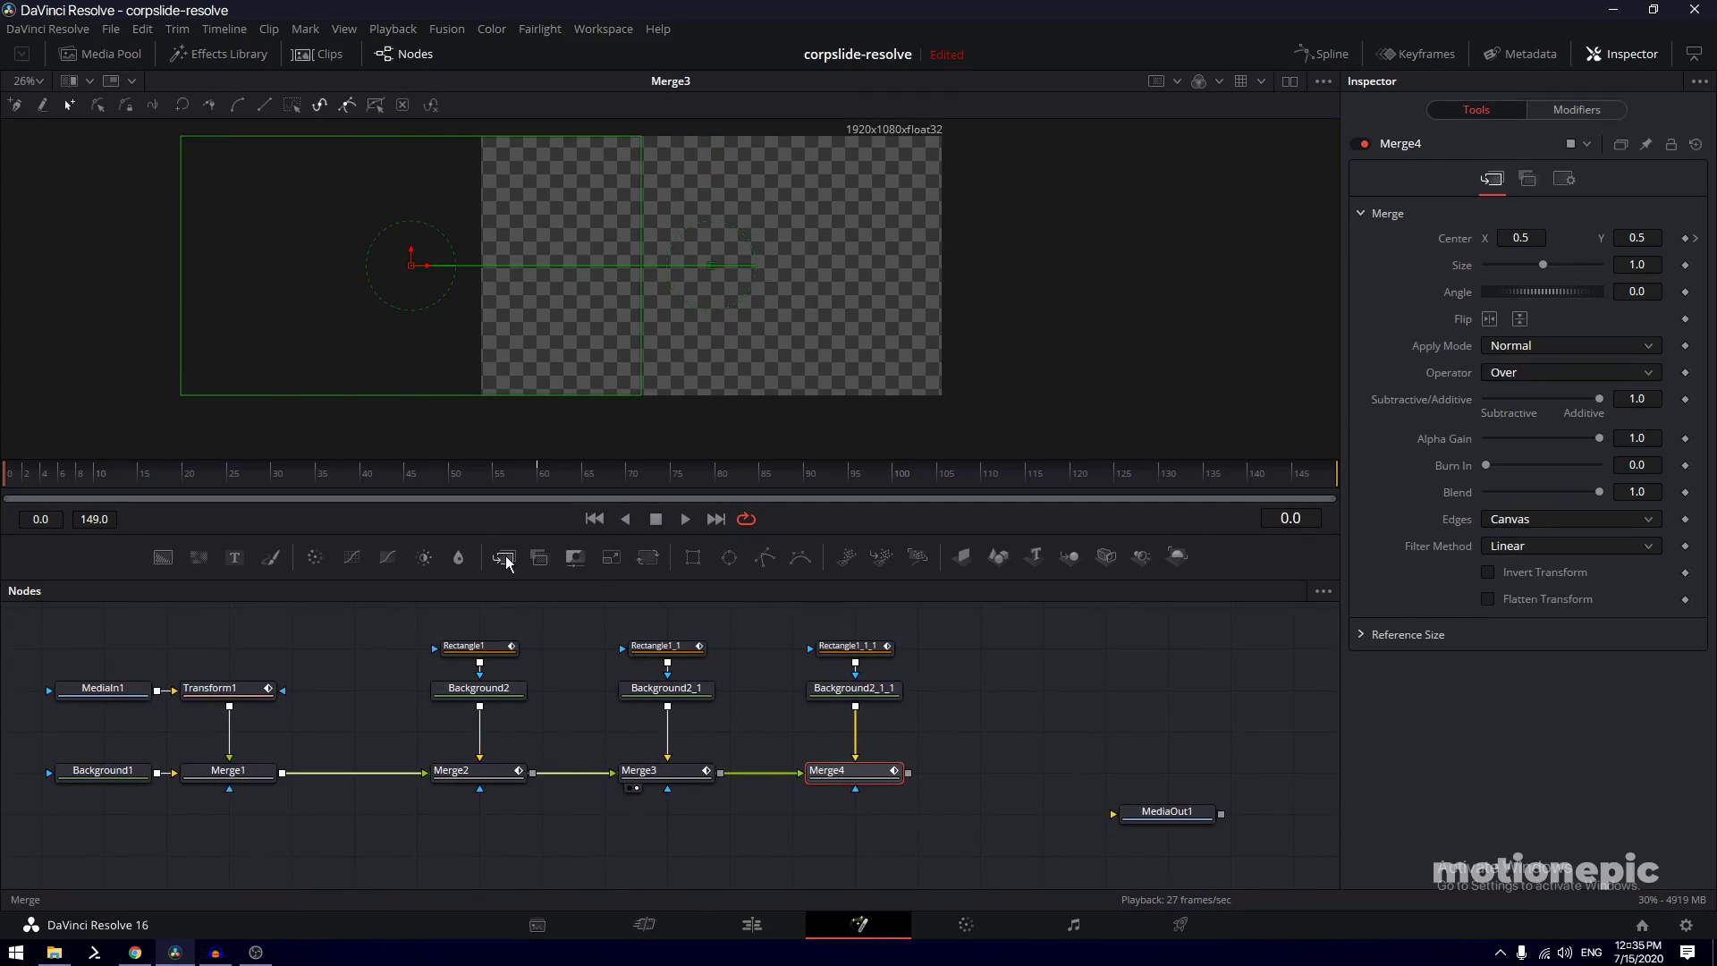
Add Merge5 with Merge2 as background and Merge3 as foreground
drag(503, 558, 665, 865)
scroll(759, 851, down, 1)
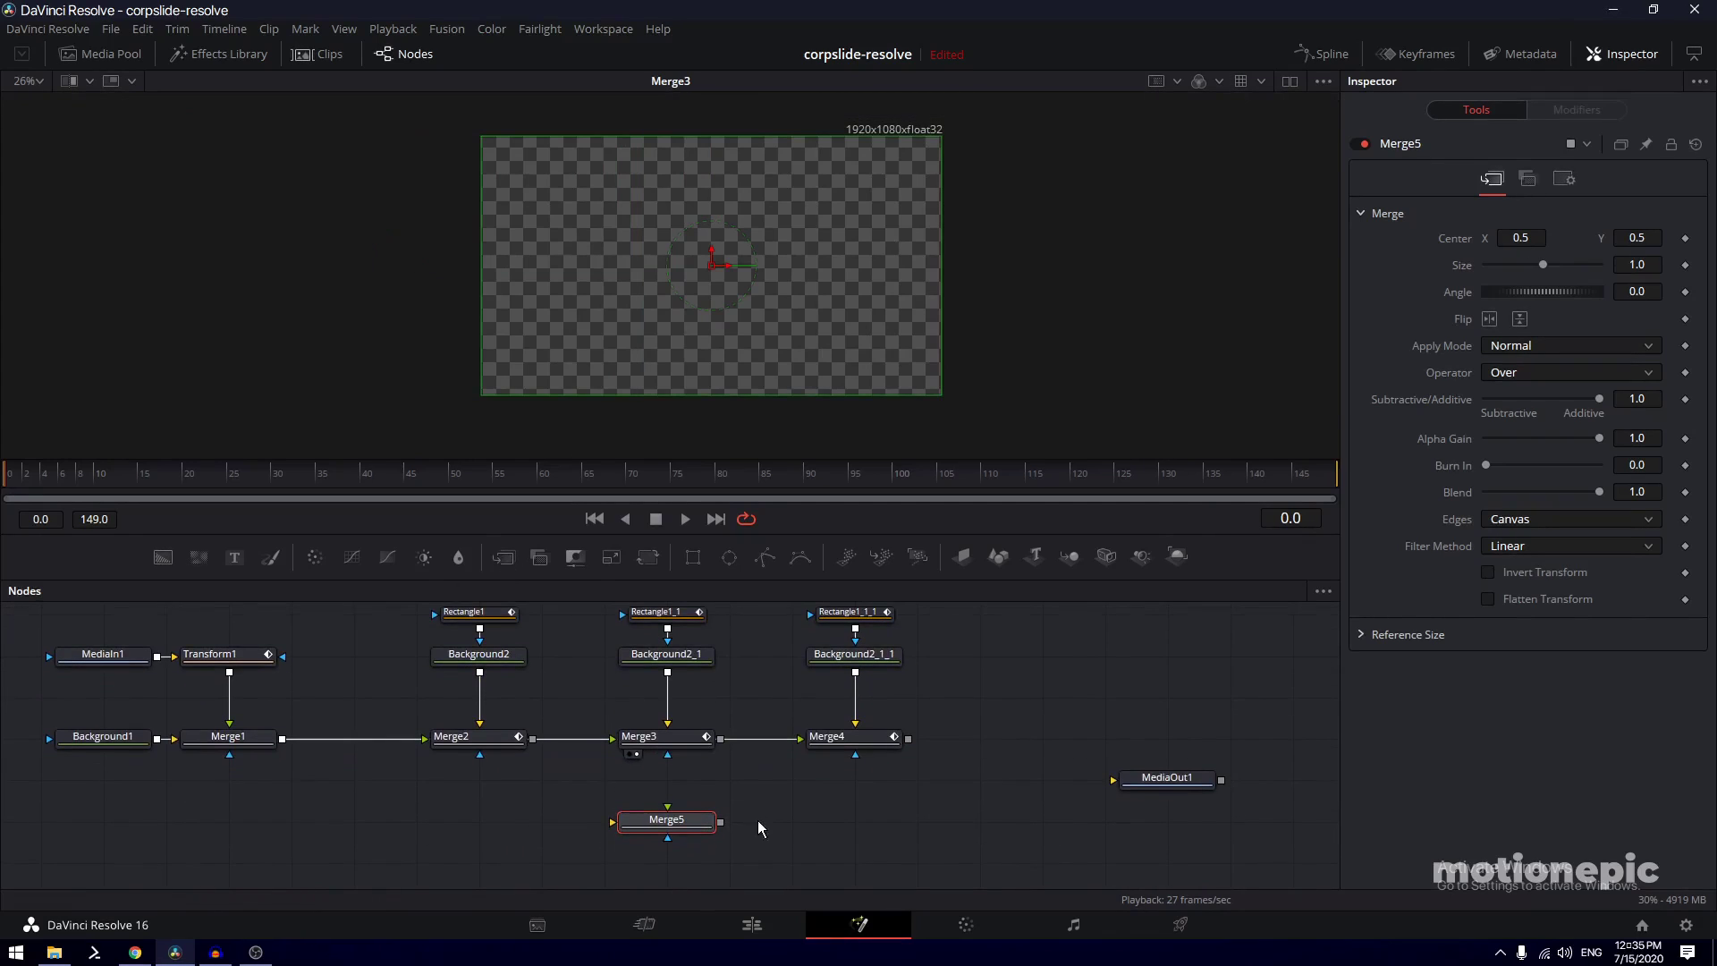
drag(533, 743, 616, 830)
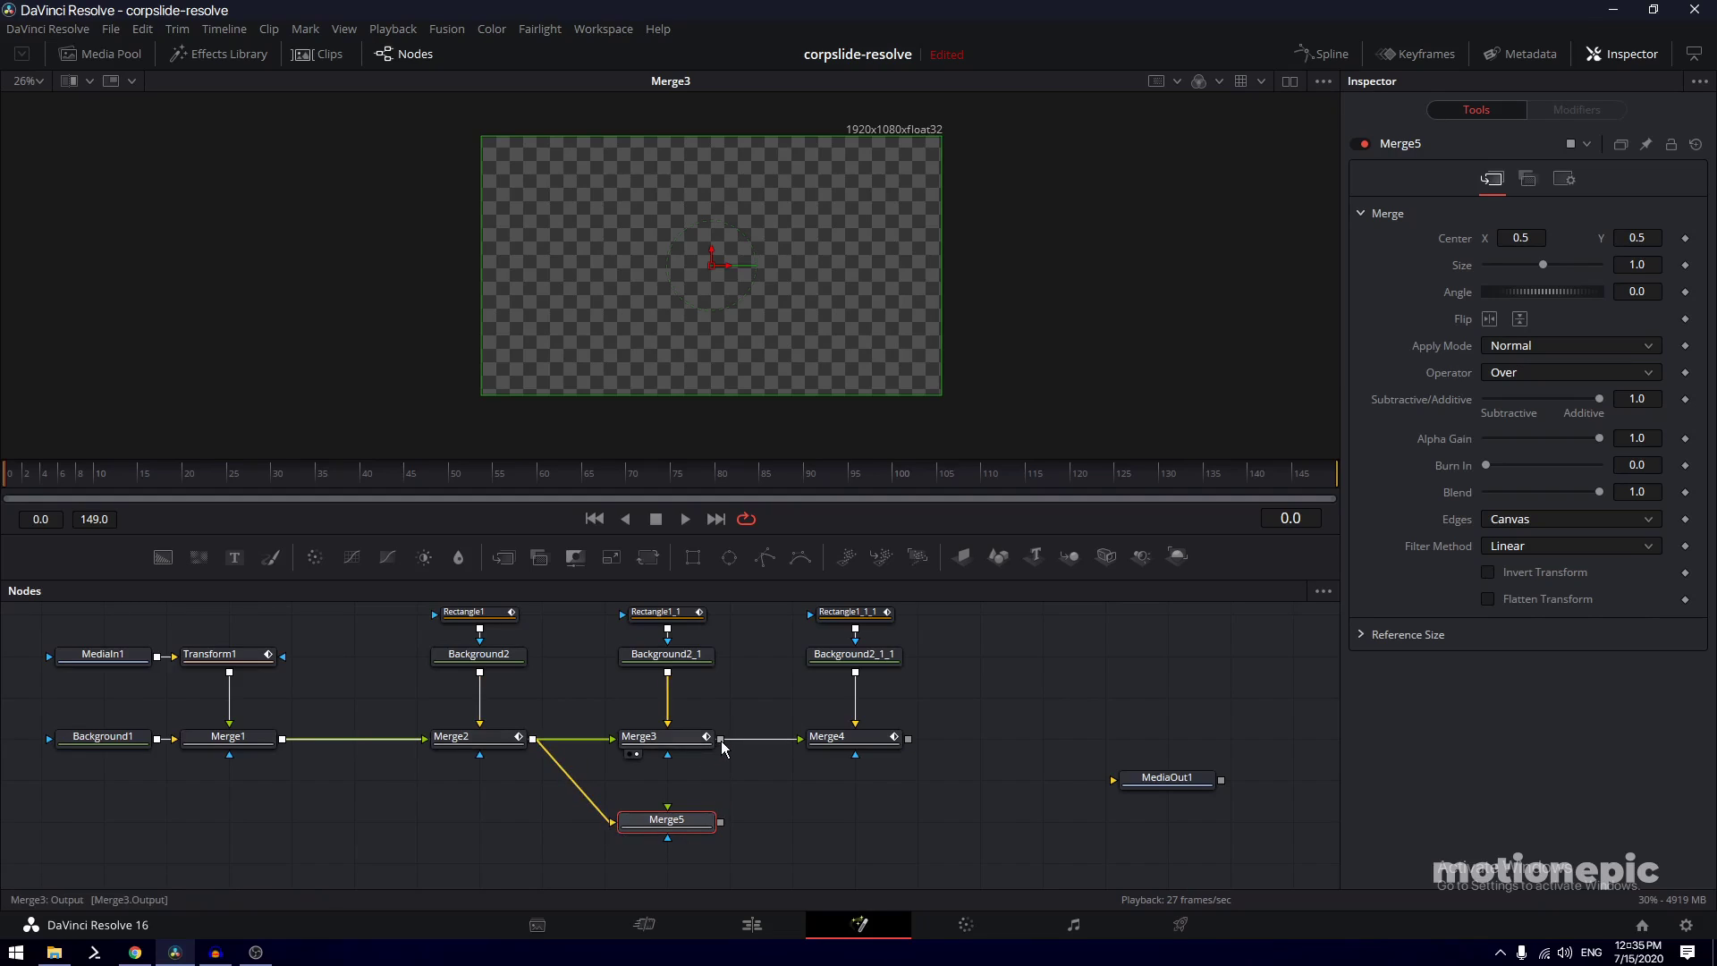
drag(721, 742, 669, 814)
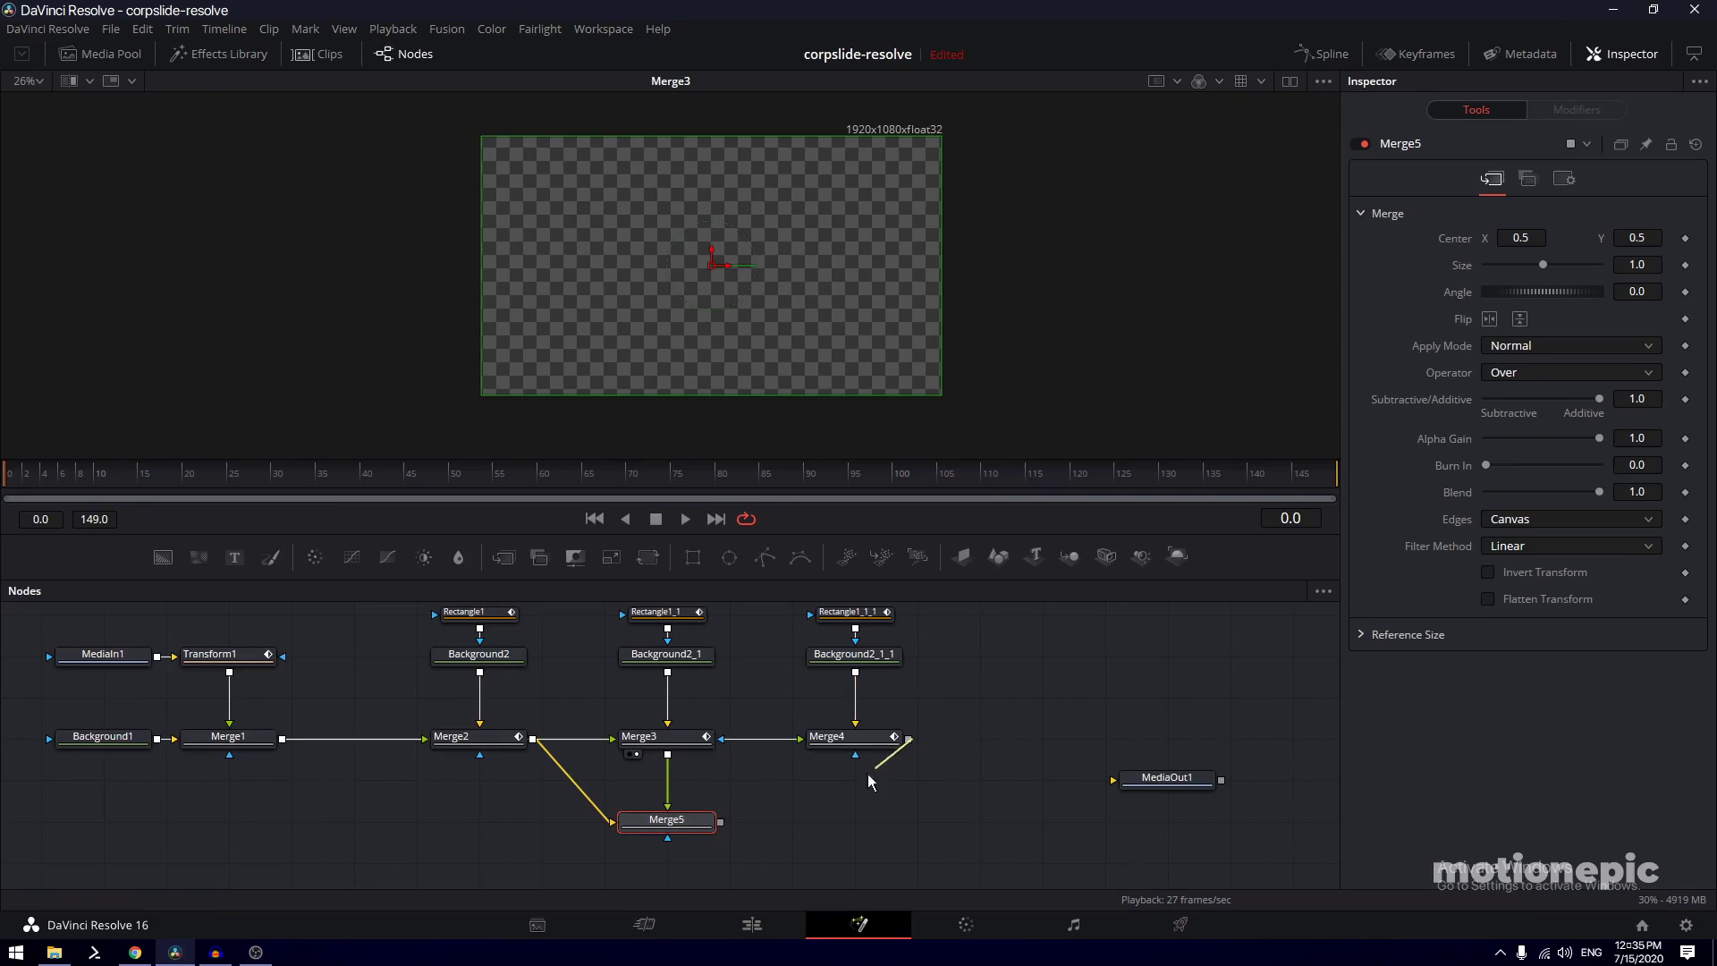
Combine Merge4 with Merge5 in a new Merge6, view it and scrub the first frames
drag(907, 739, 720, 820)
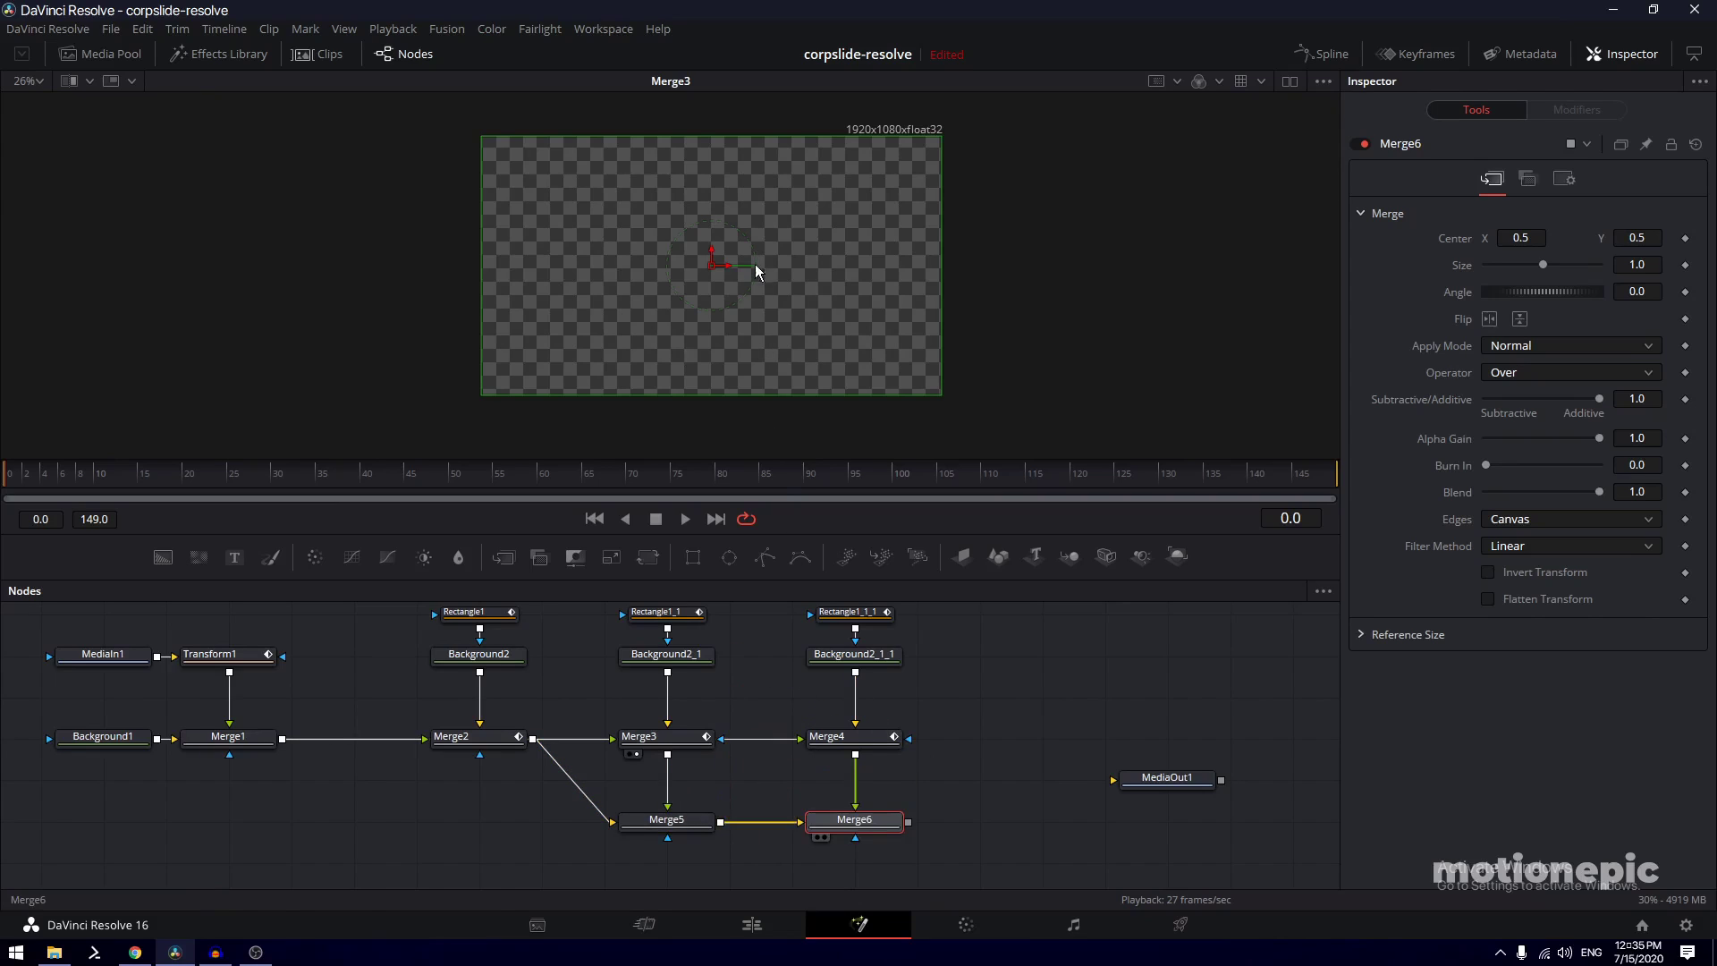
key(1)
click(22, 476)
drag(22, 483, 405, 491)
Set Merge4's Operator to In, matching Merge3, and play the bar reveal from the start
click(850, 736)
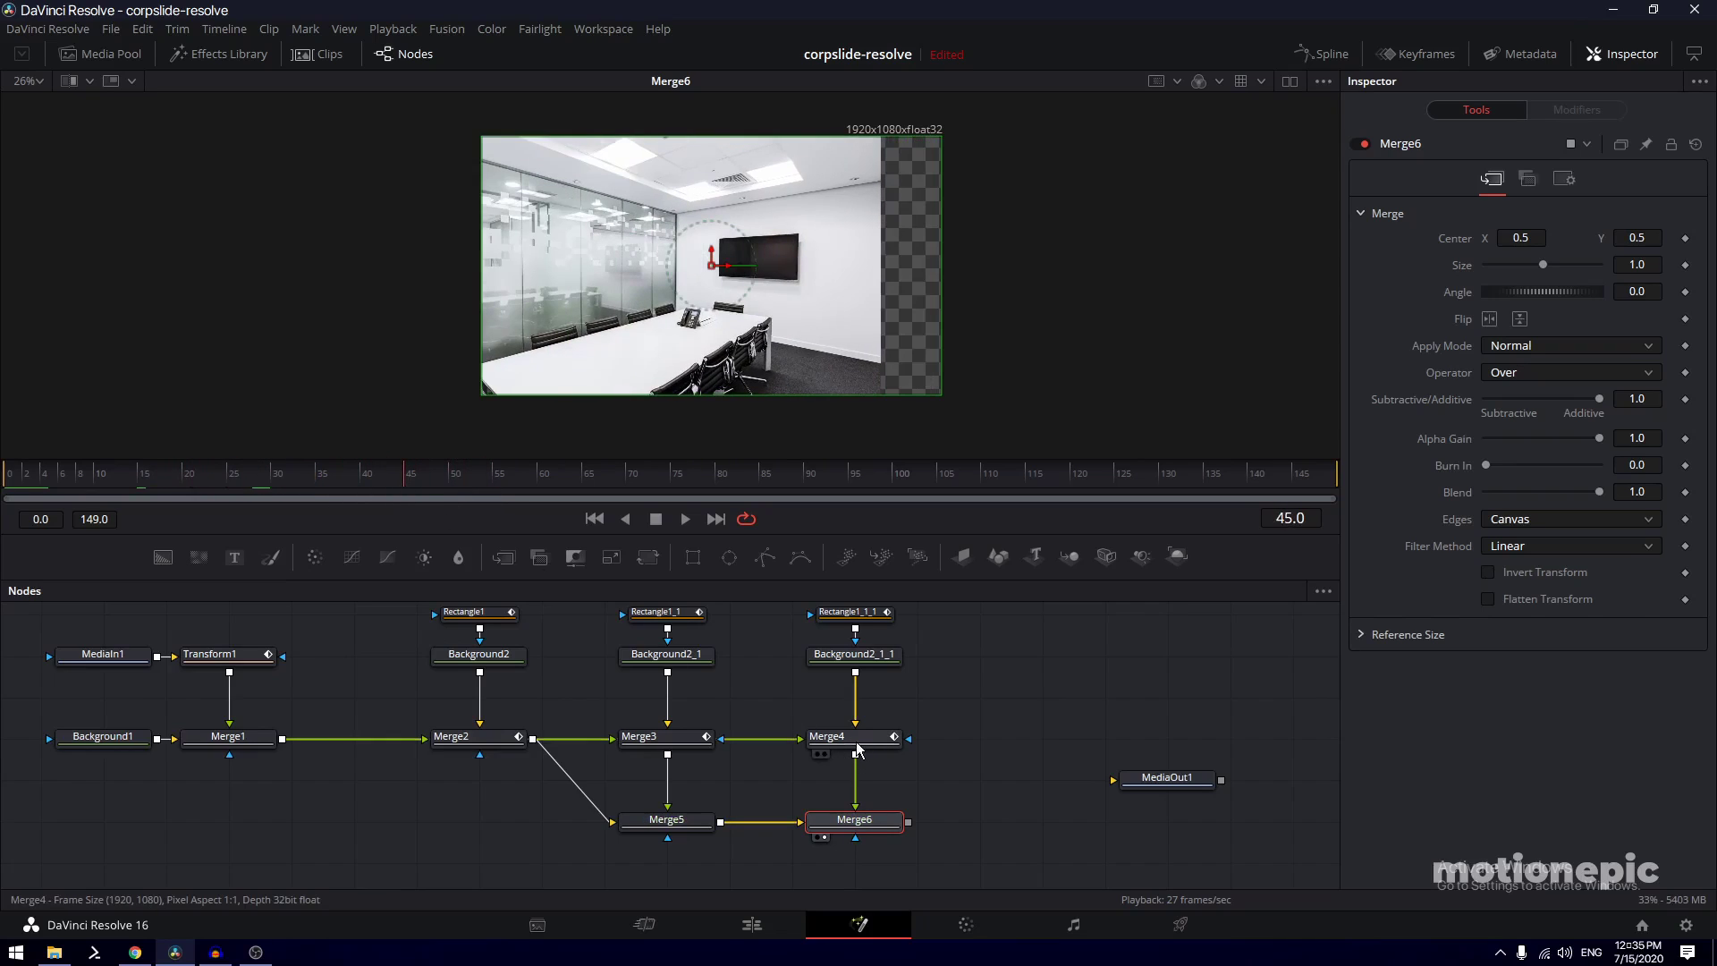
click(676, 737)
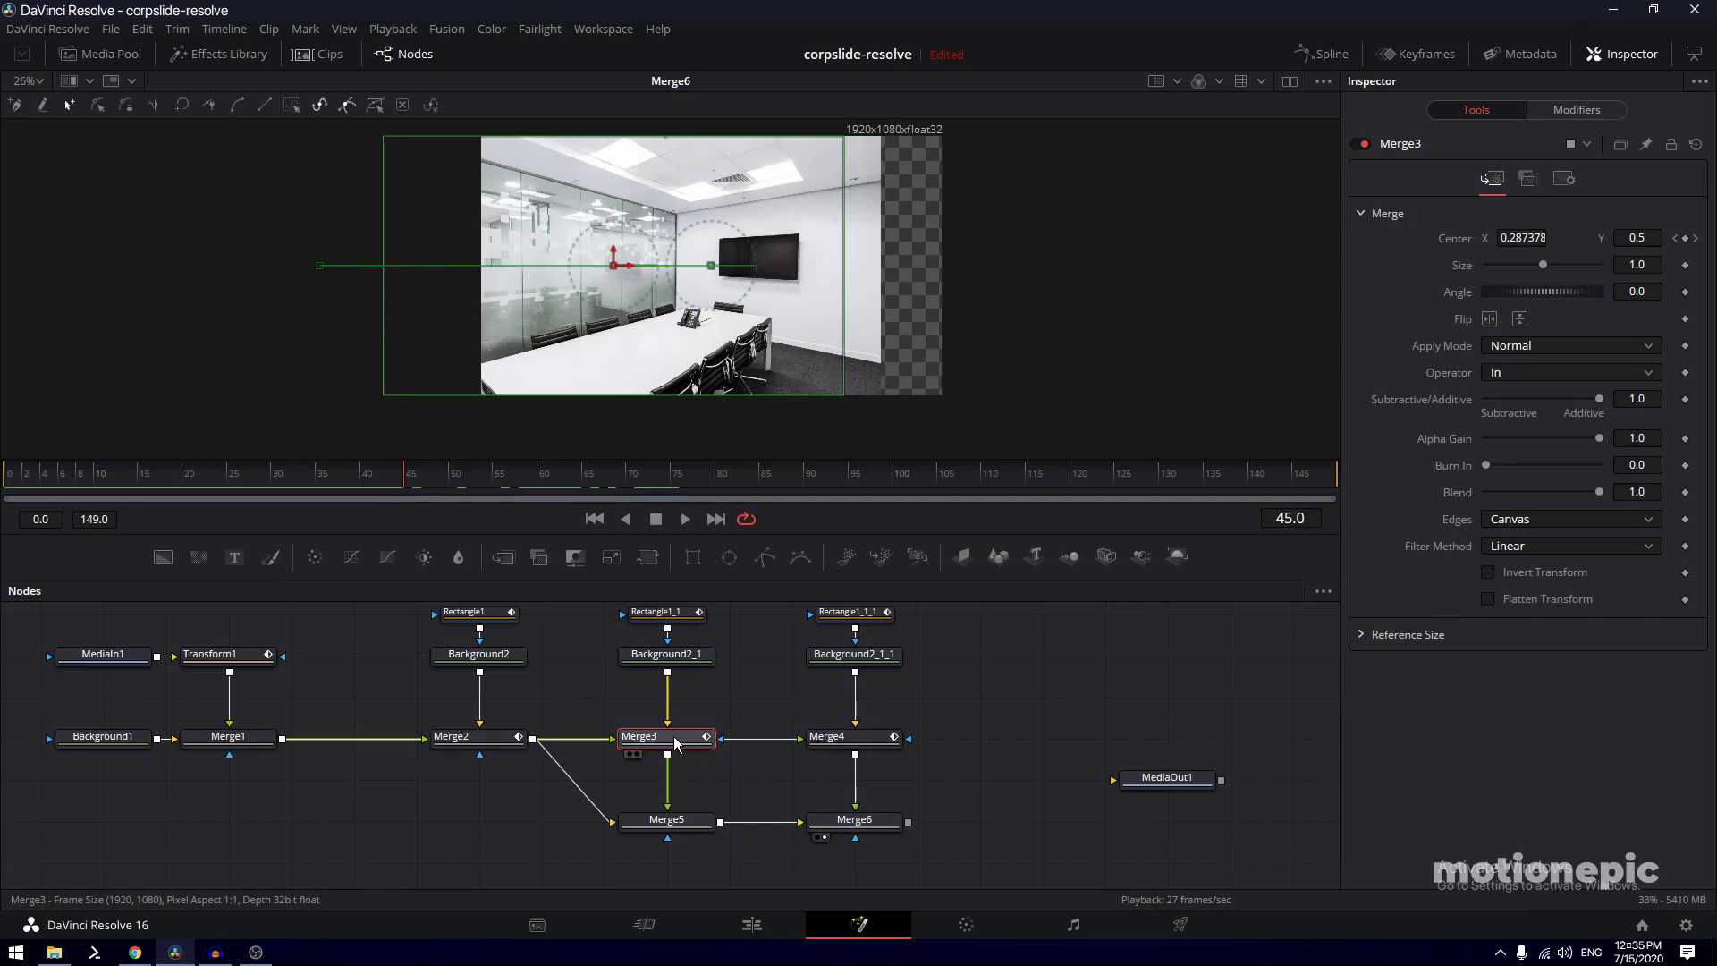
click(845, 737)
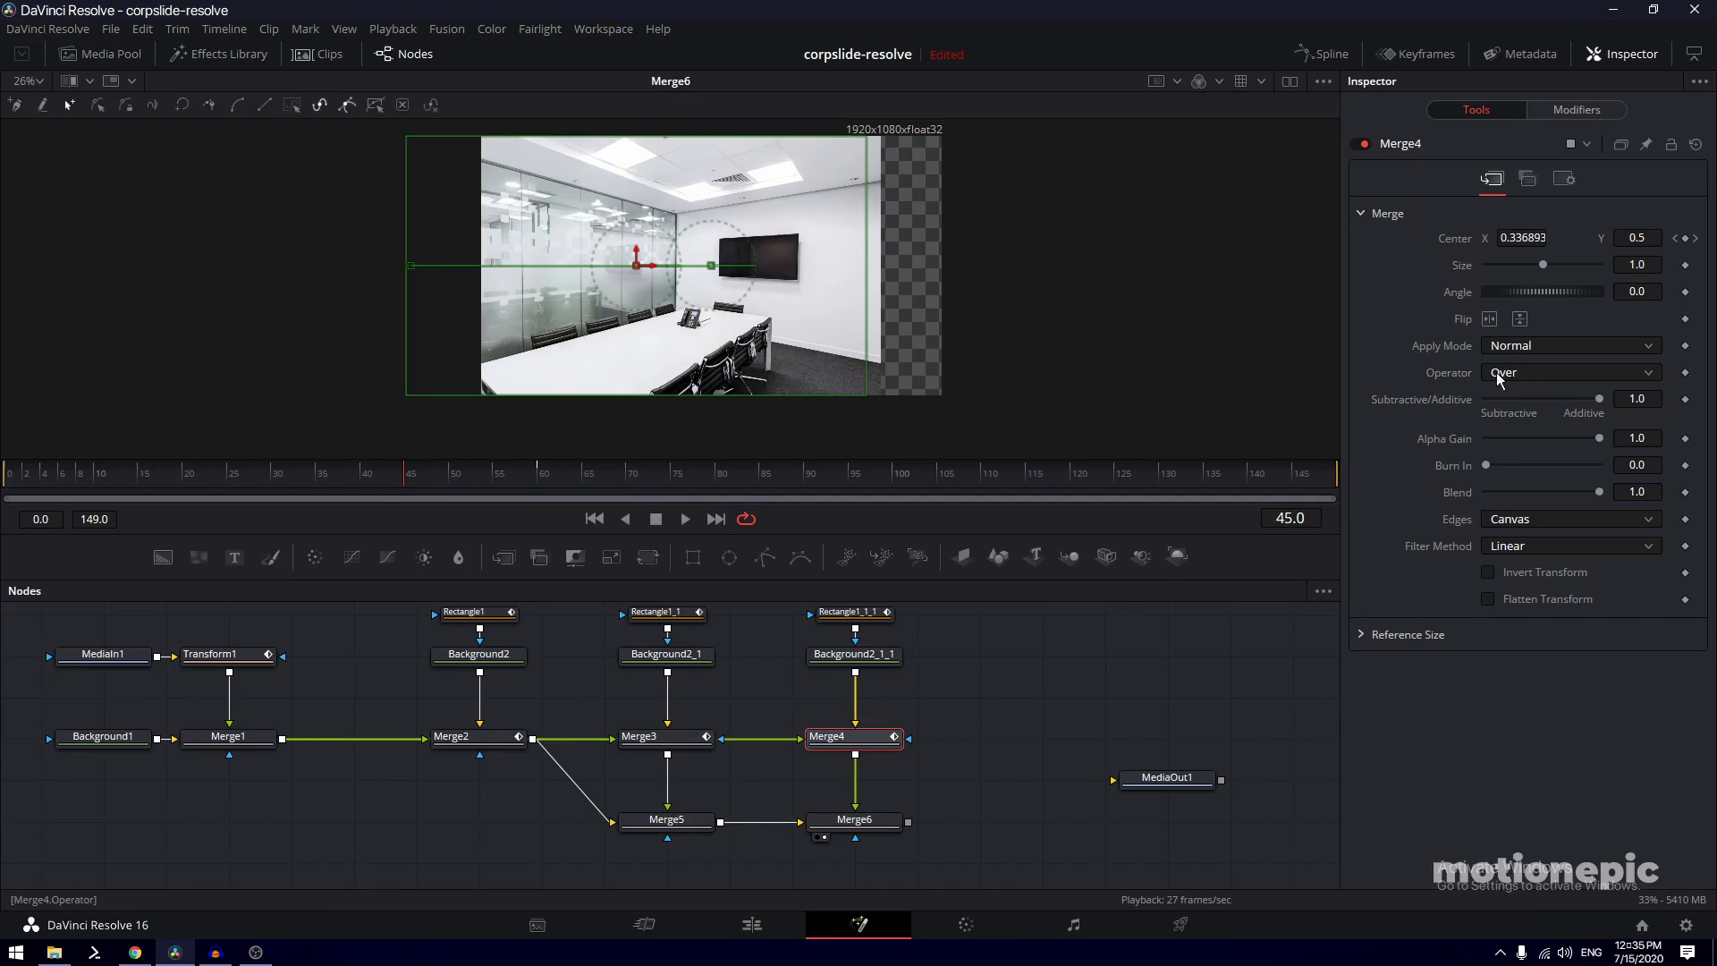
click(1528, 380)
click(1515, 420)
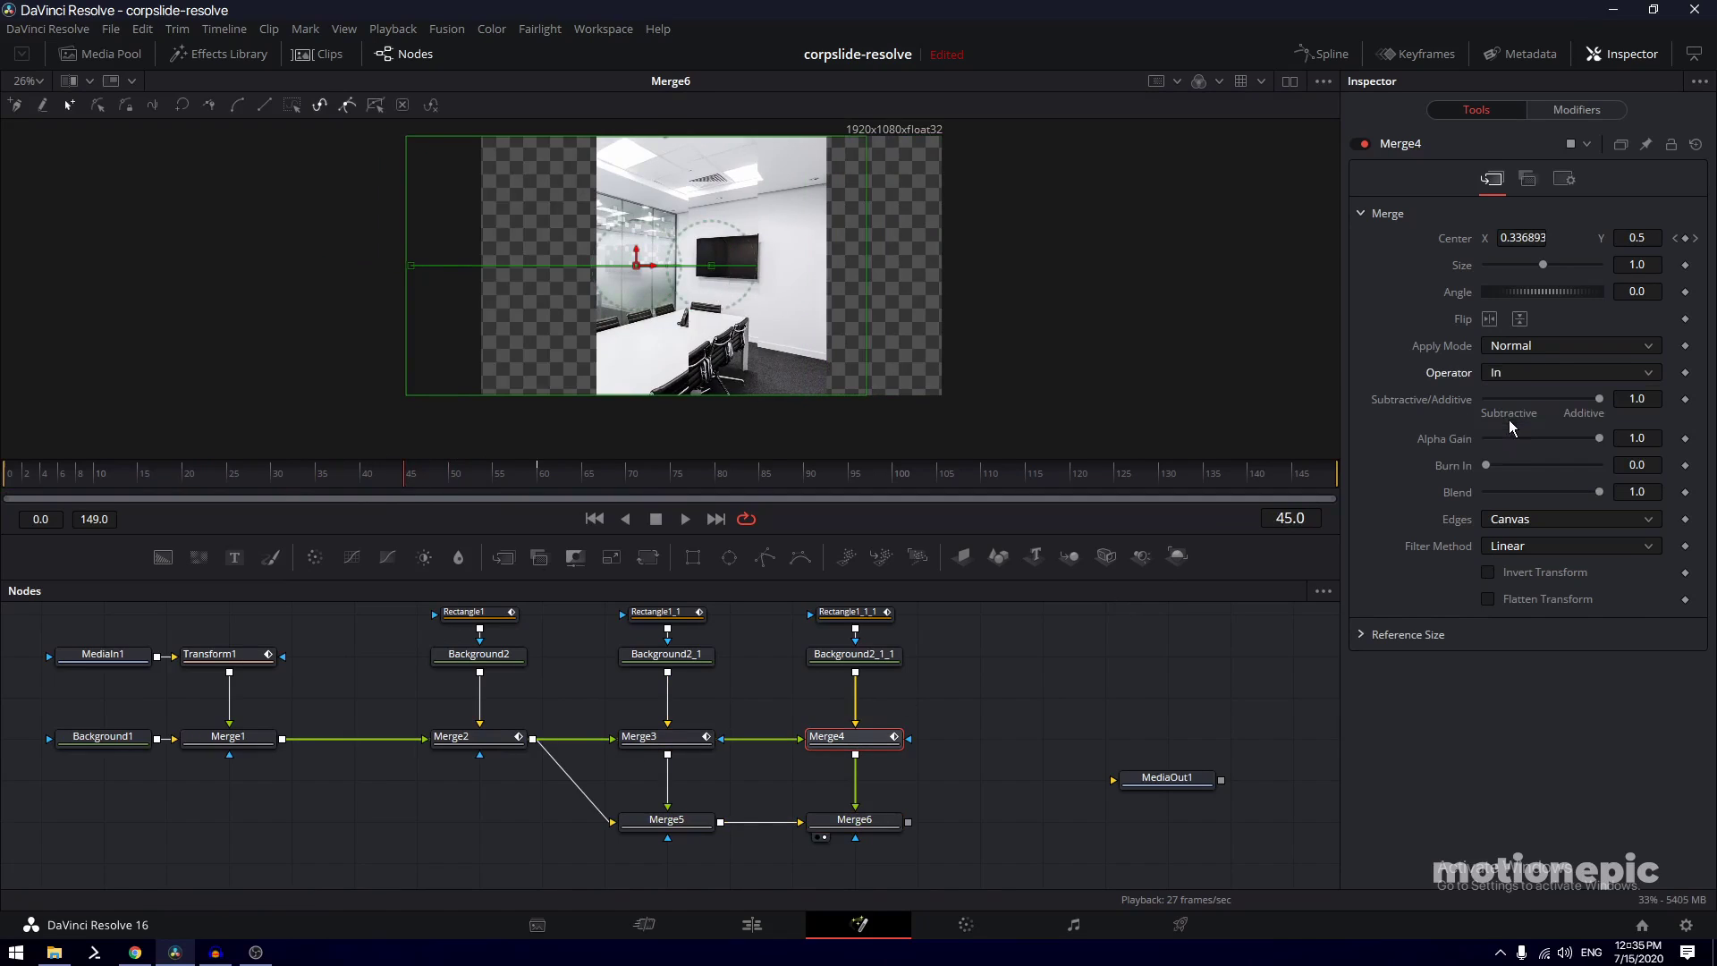
click(594, 518)
click(685, 520)
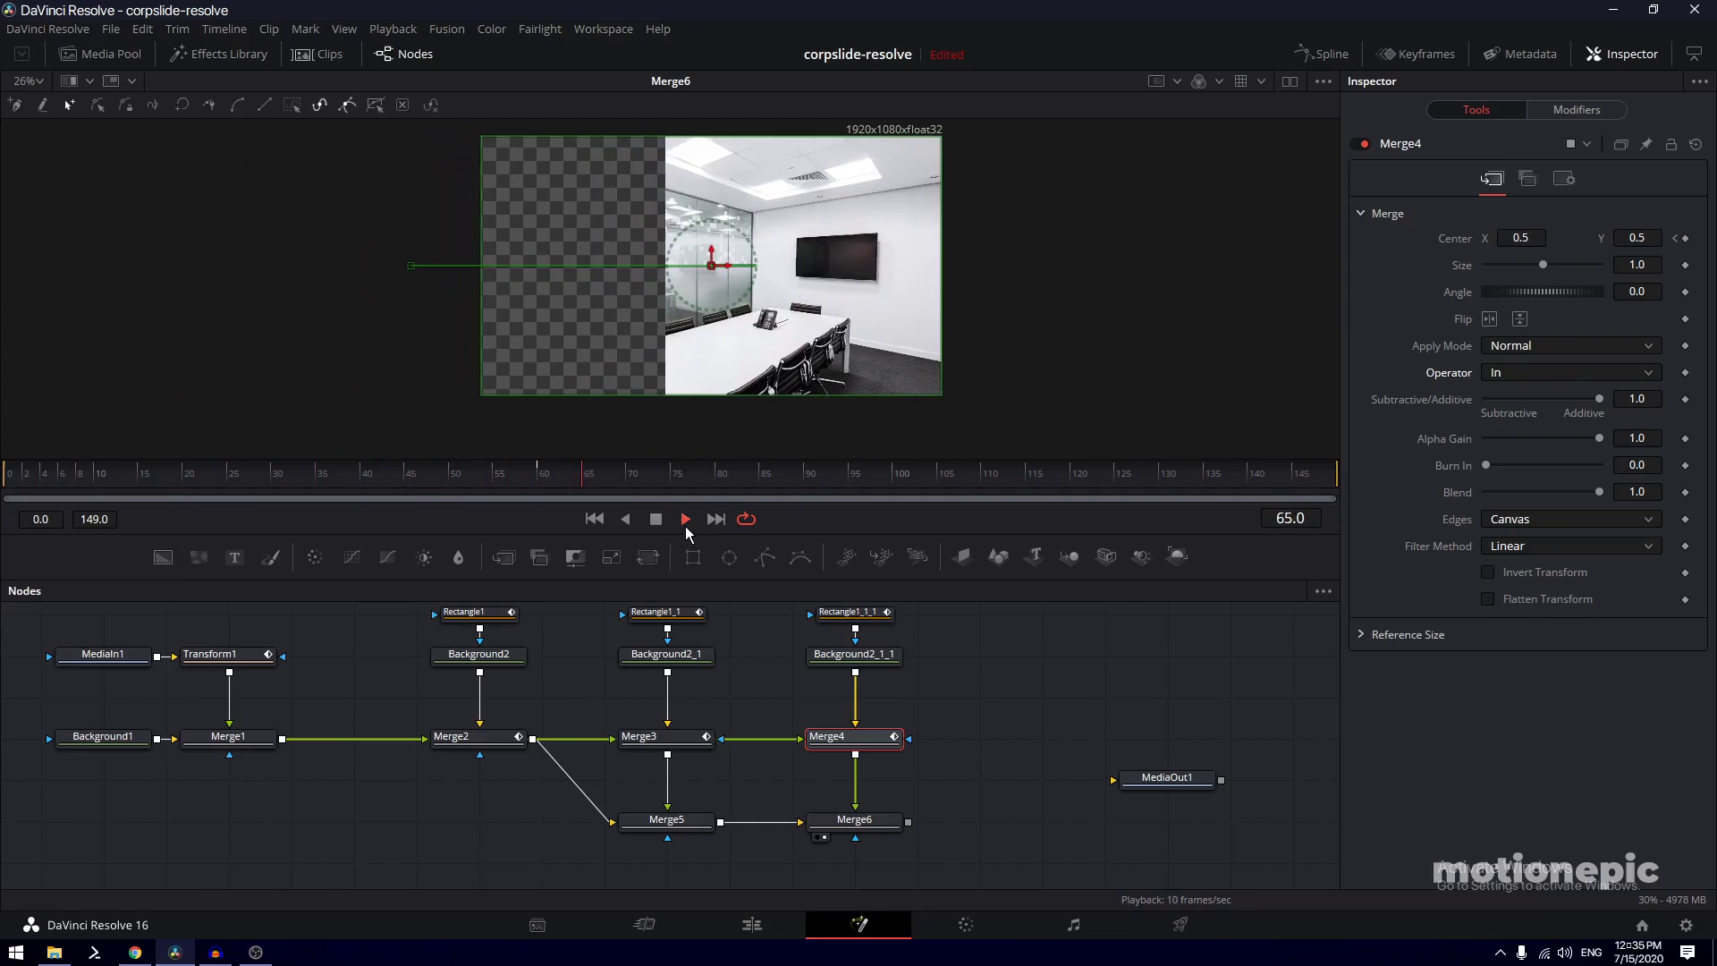
Marquee-select all the bars' Rectangle, Background and Merge nodes
scroll(554, 697, up, 2)
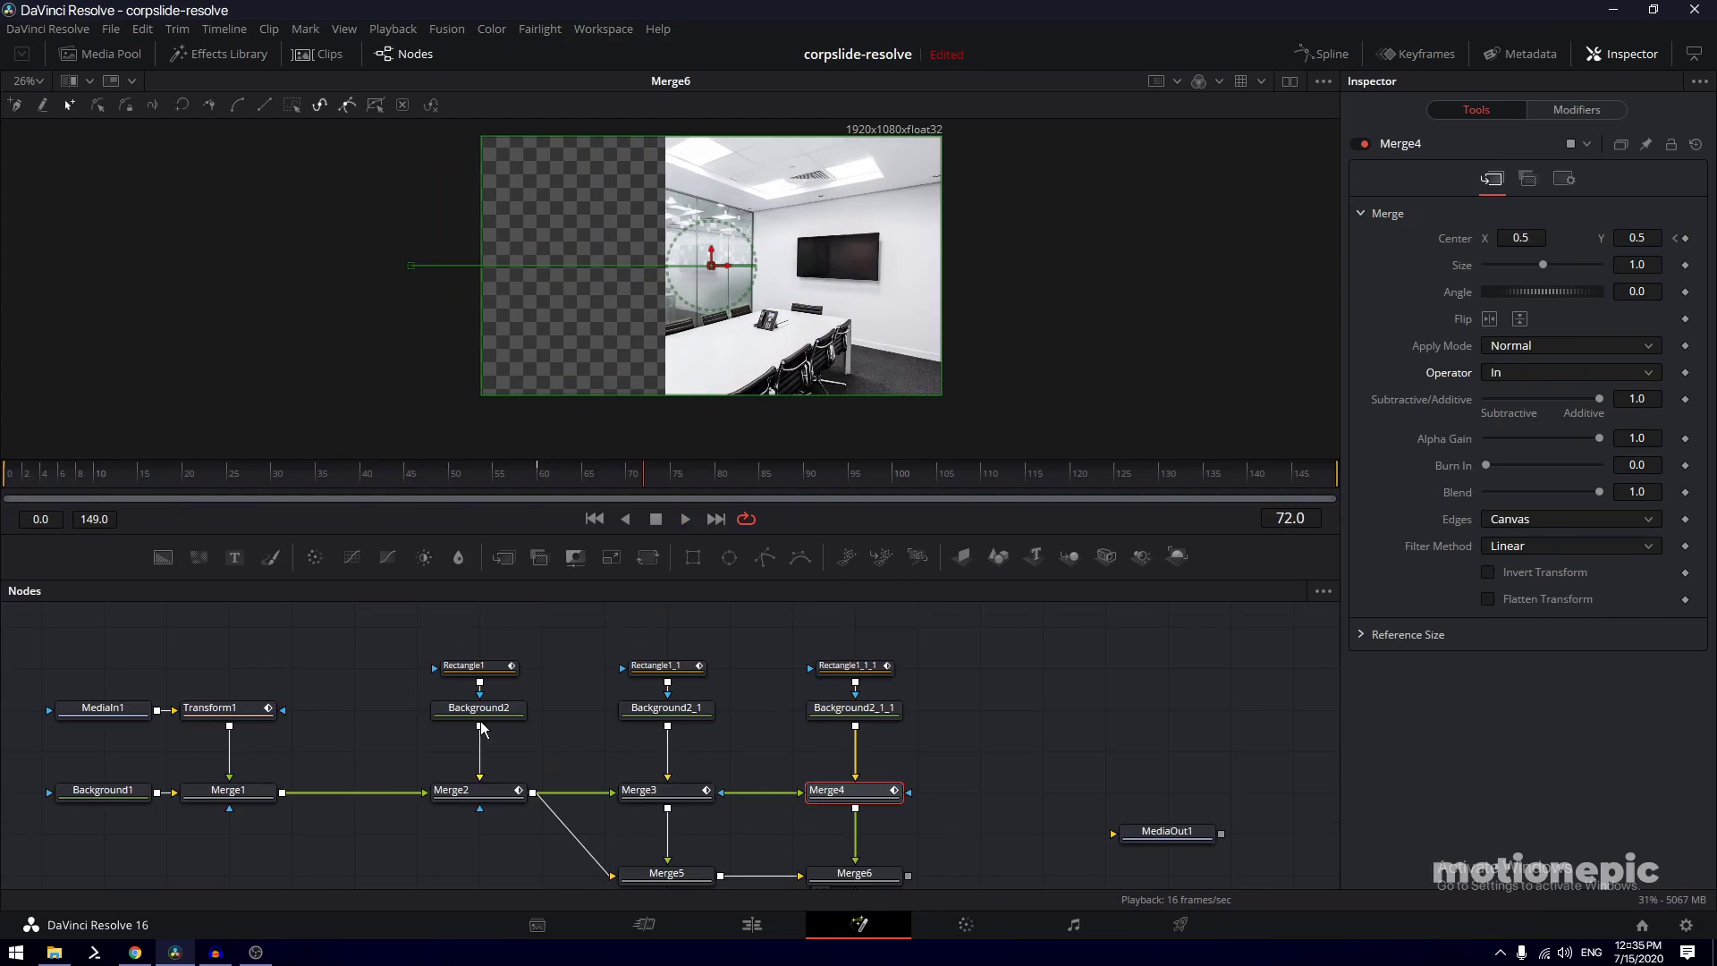
click(495, 672)
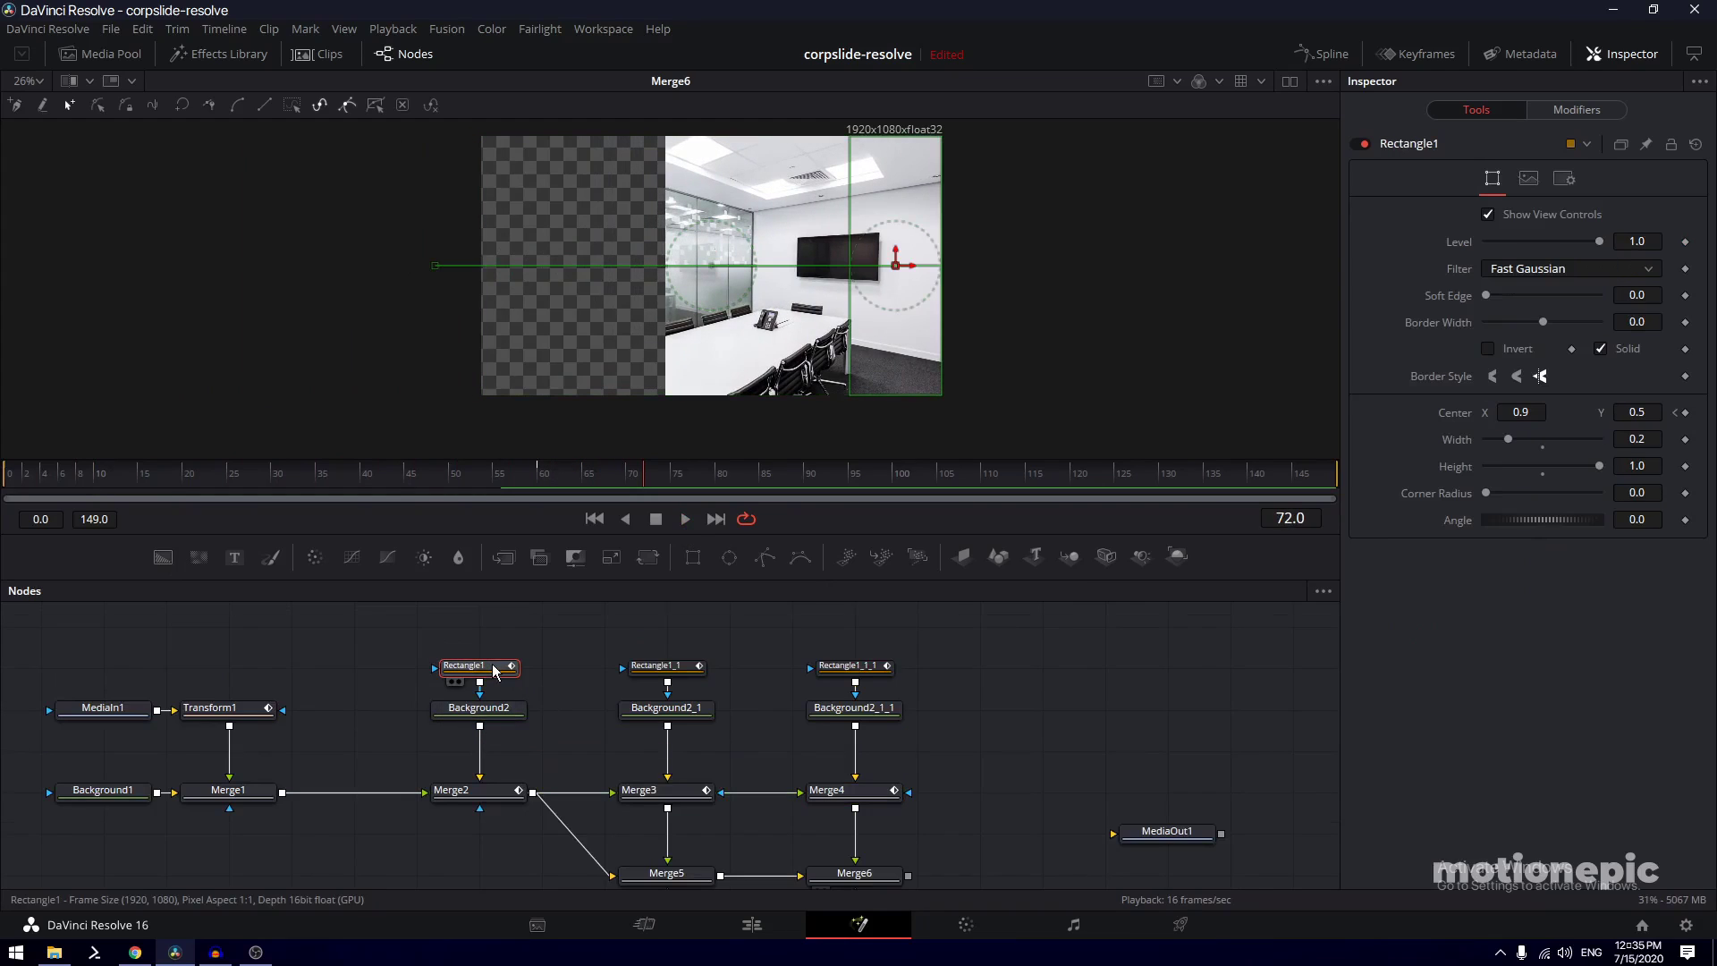
click(565, 727)
scroll(686, 749, down, 2)
scroll(838, 776, up, 2)
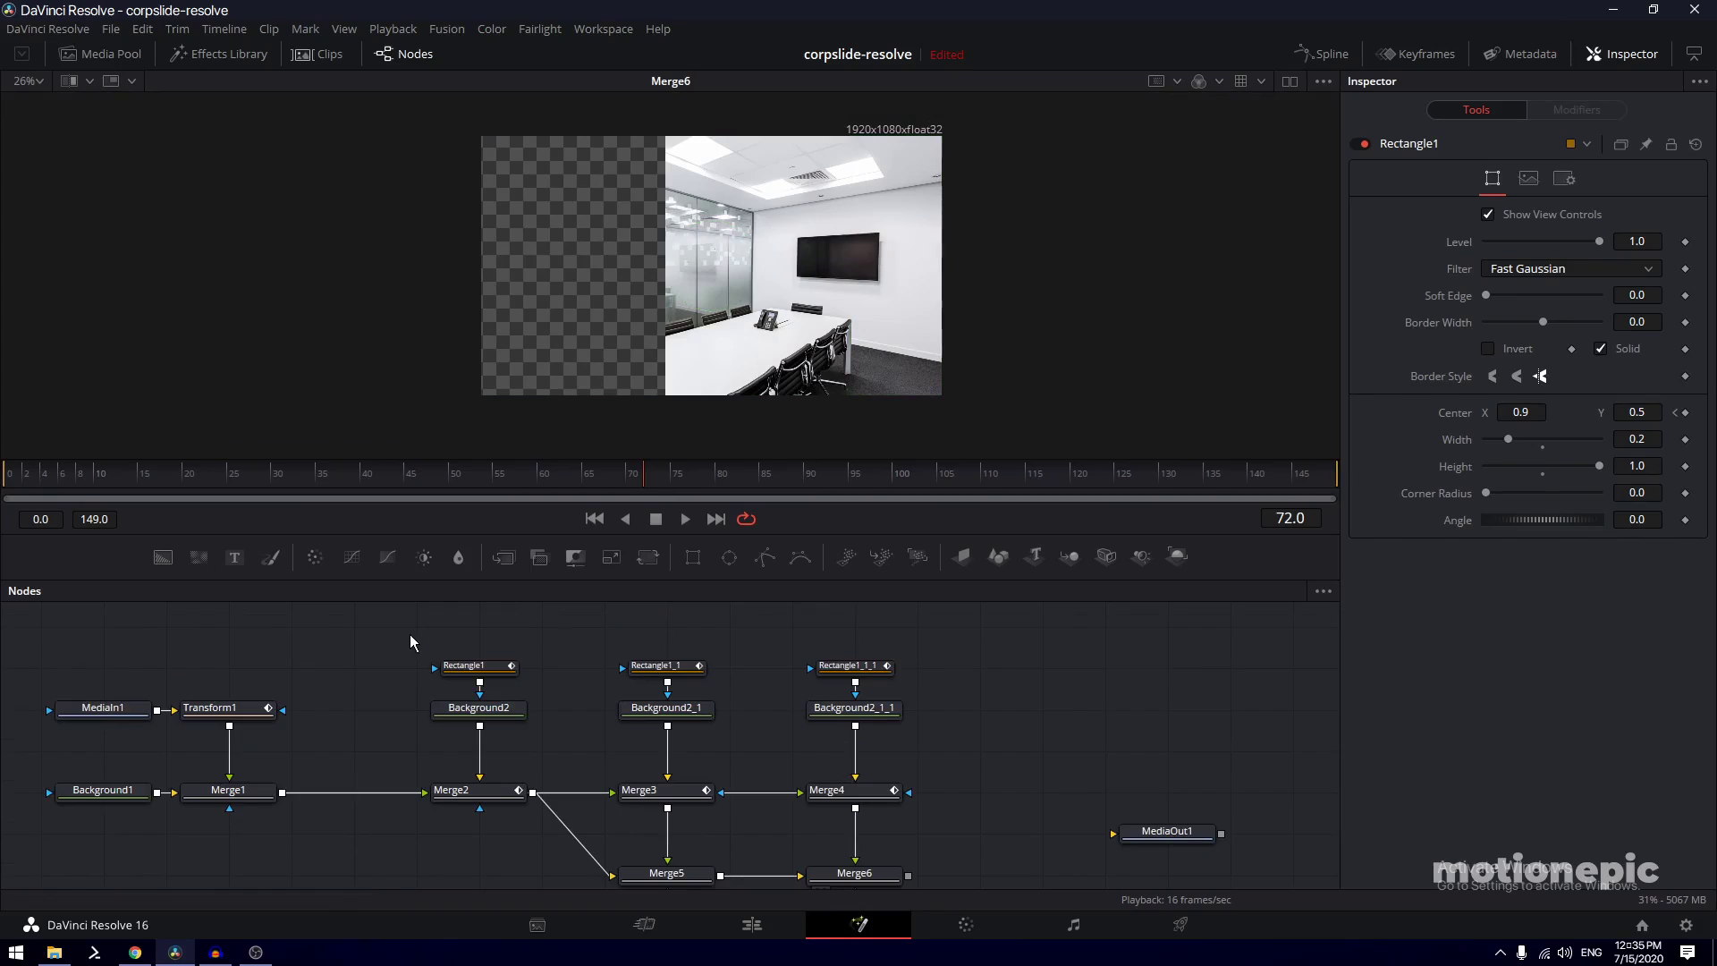
drag(410, 636, 941, 832)
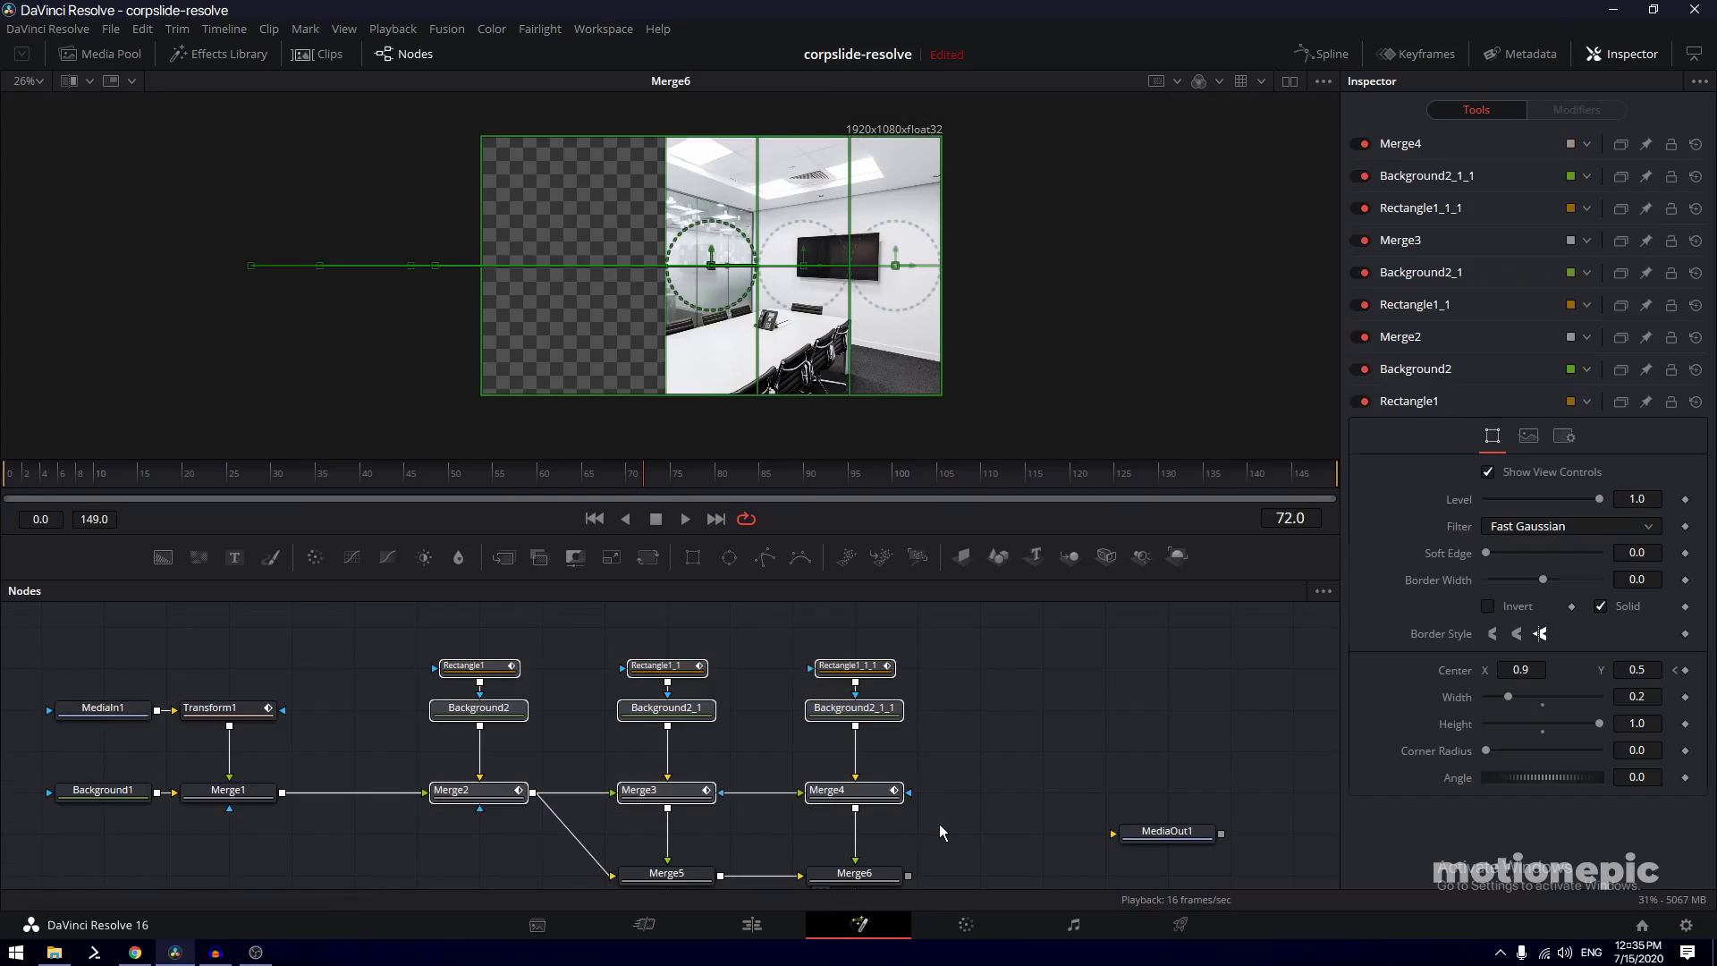
In the Spline editor, smooth Rectangle1's Displacement keyframes into an S-curve with Ease In 100
click(1321, 53)
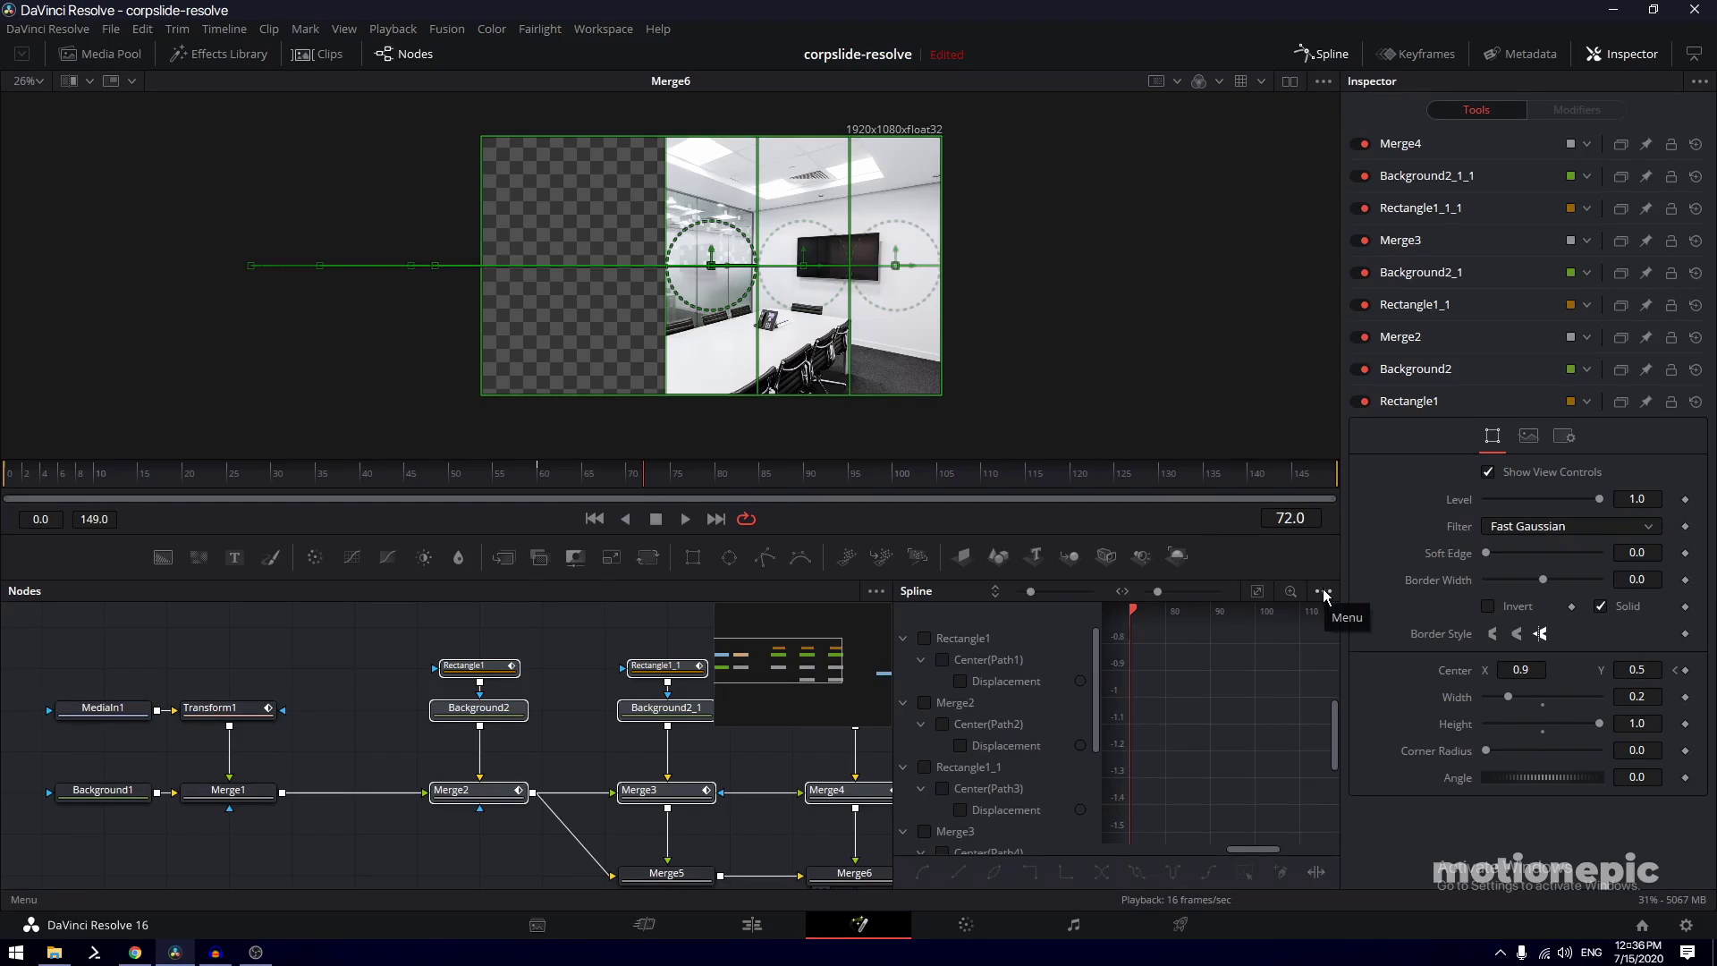
drag(891, 677, 628, 677)
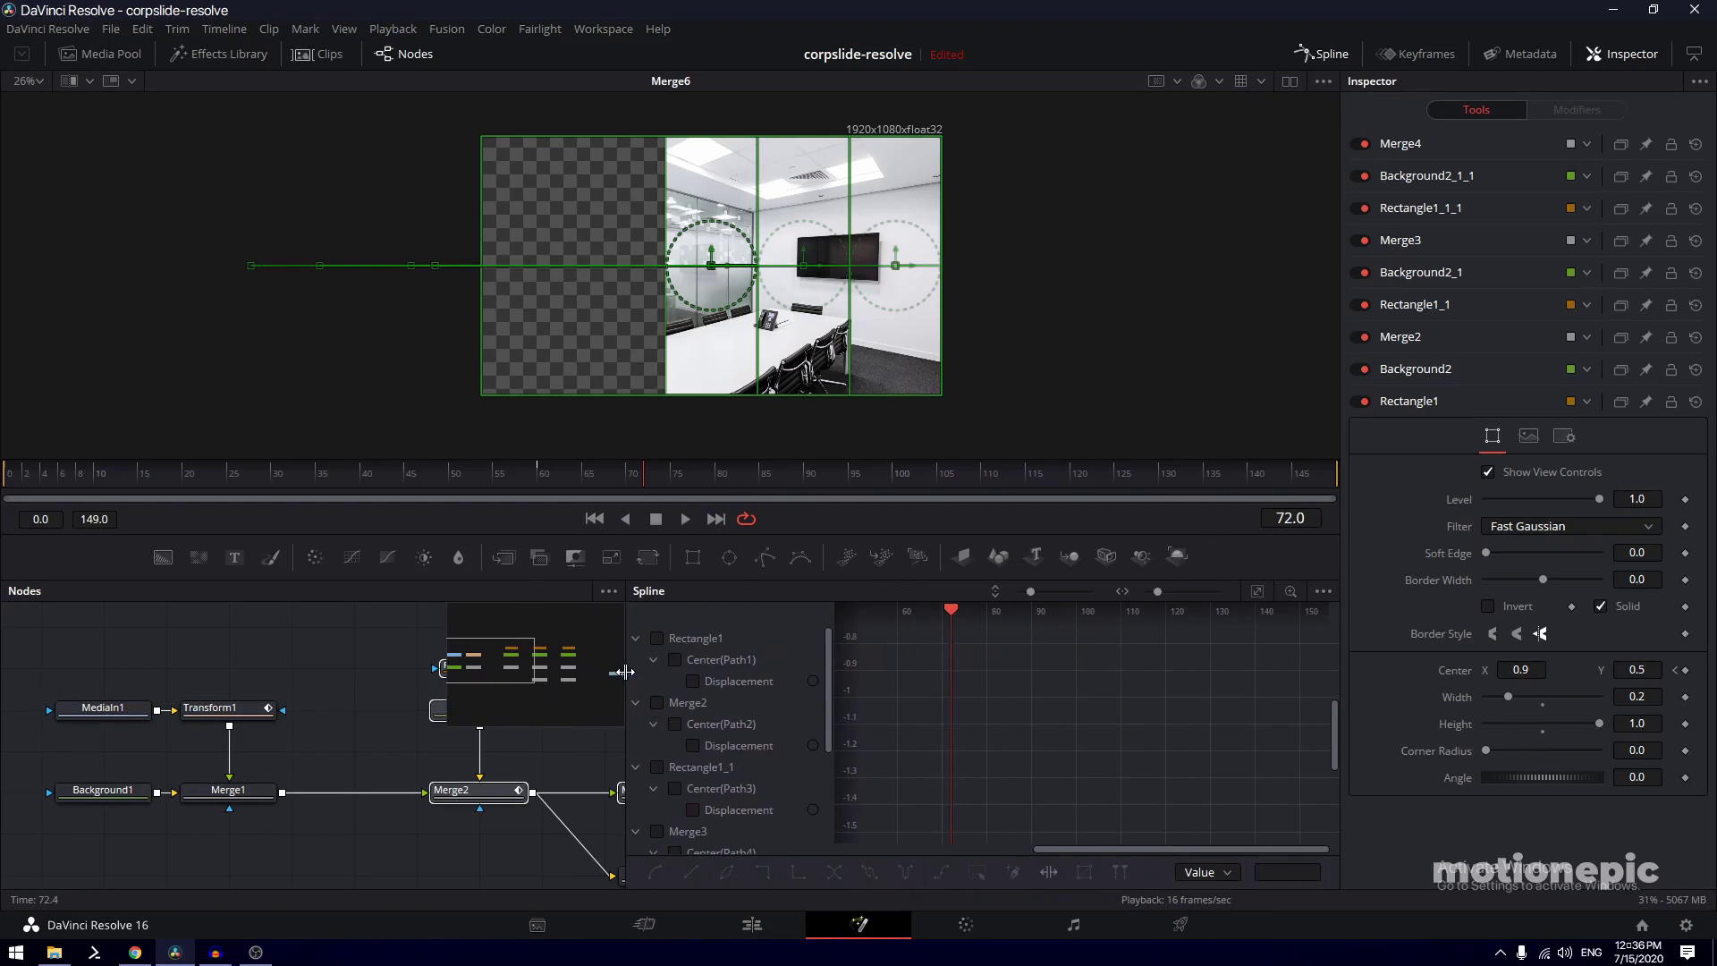
click(1324, 592)
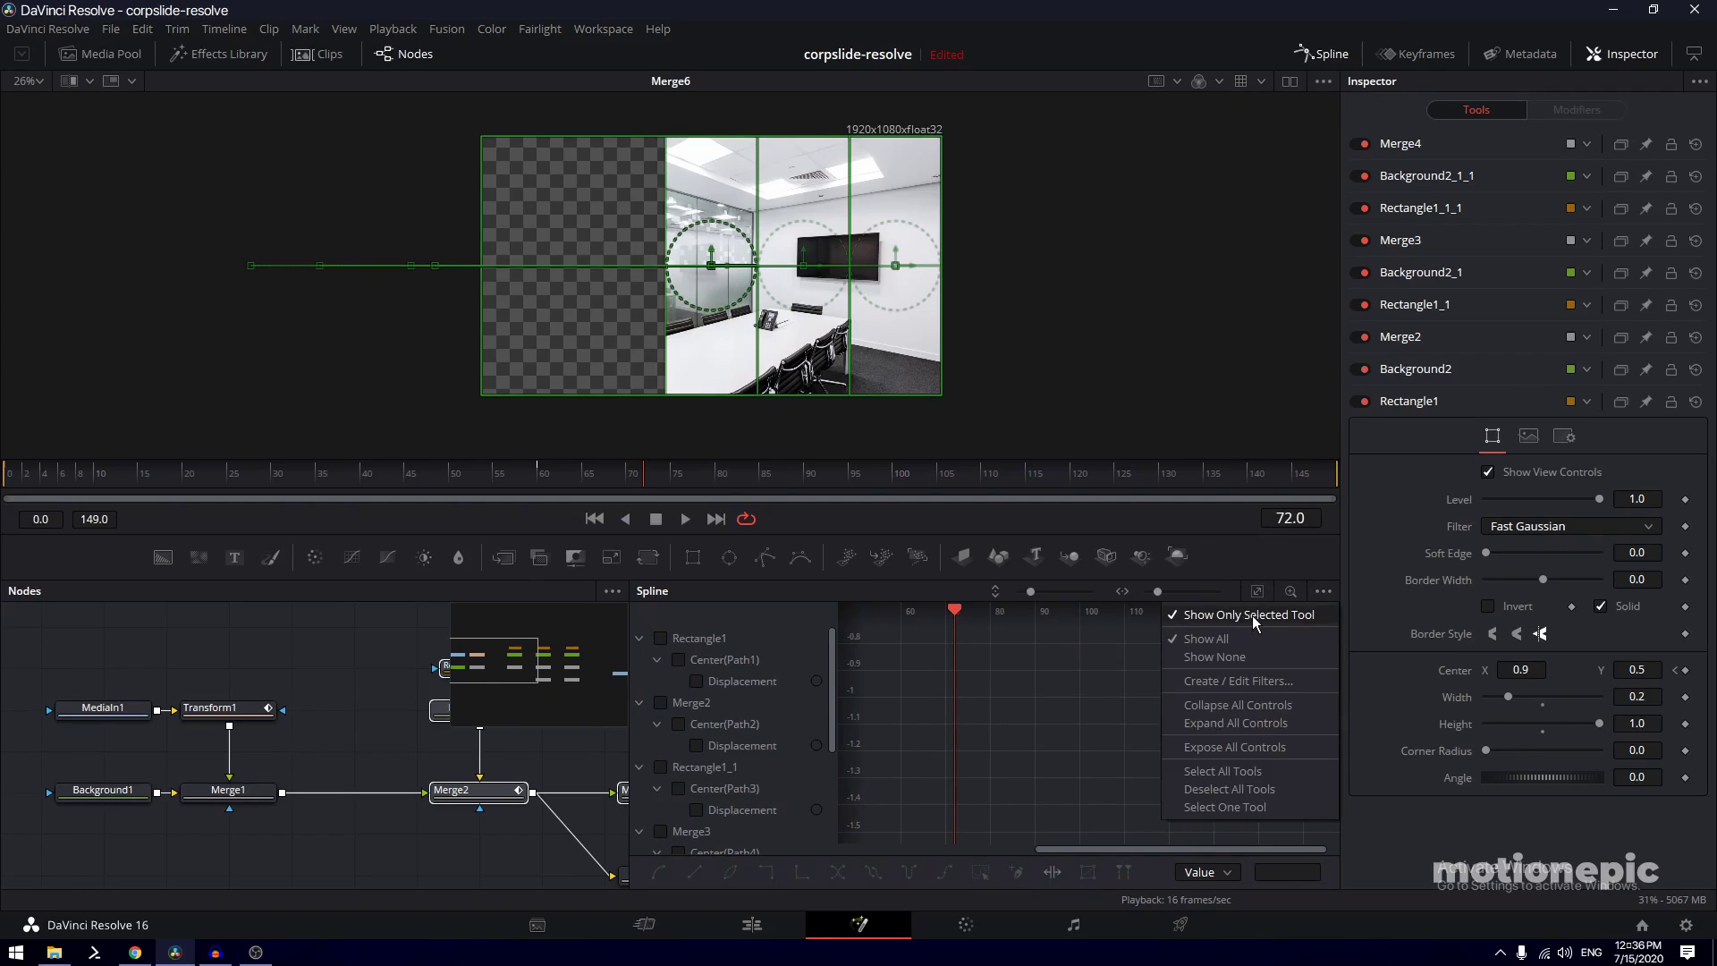
click(696, 681)
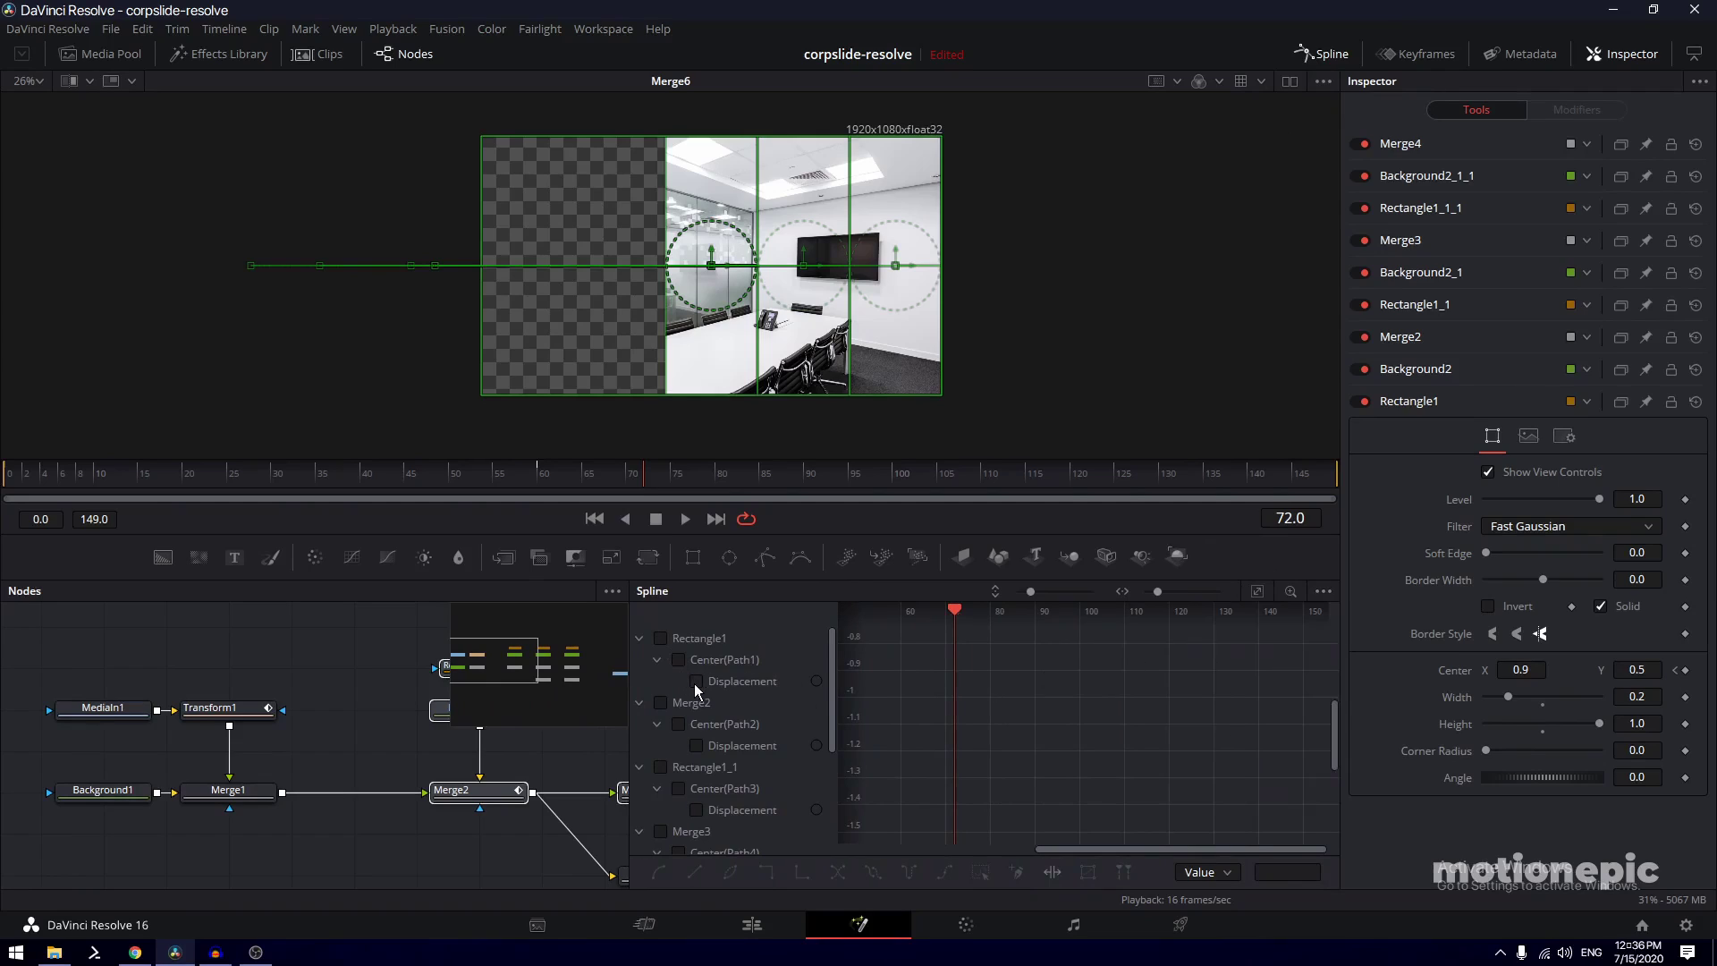
click(1259, 593)
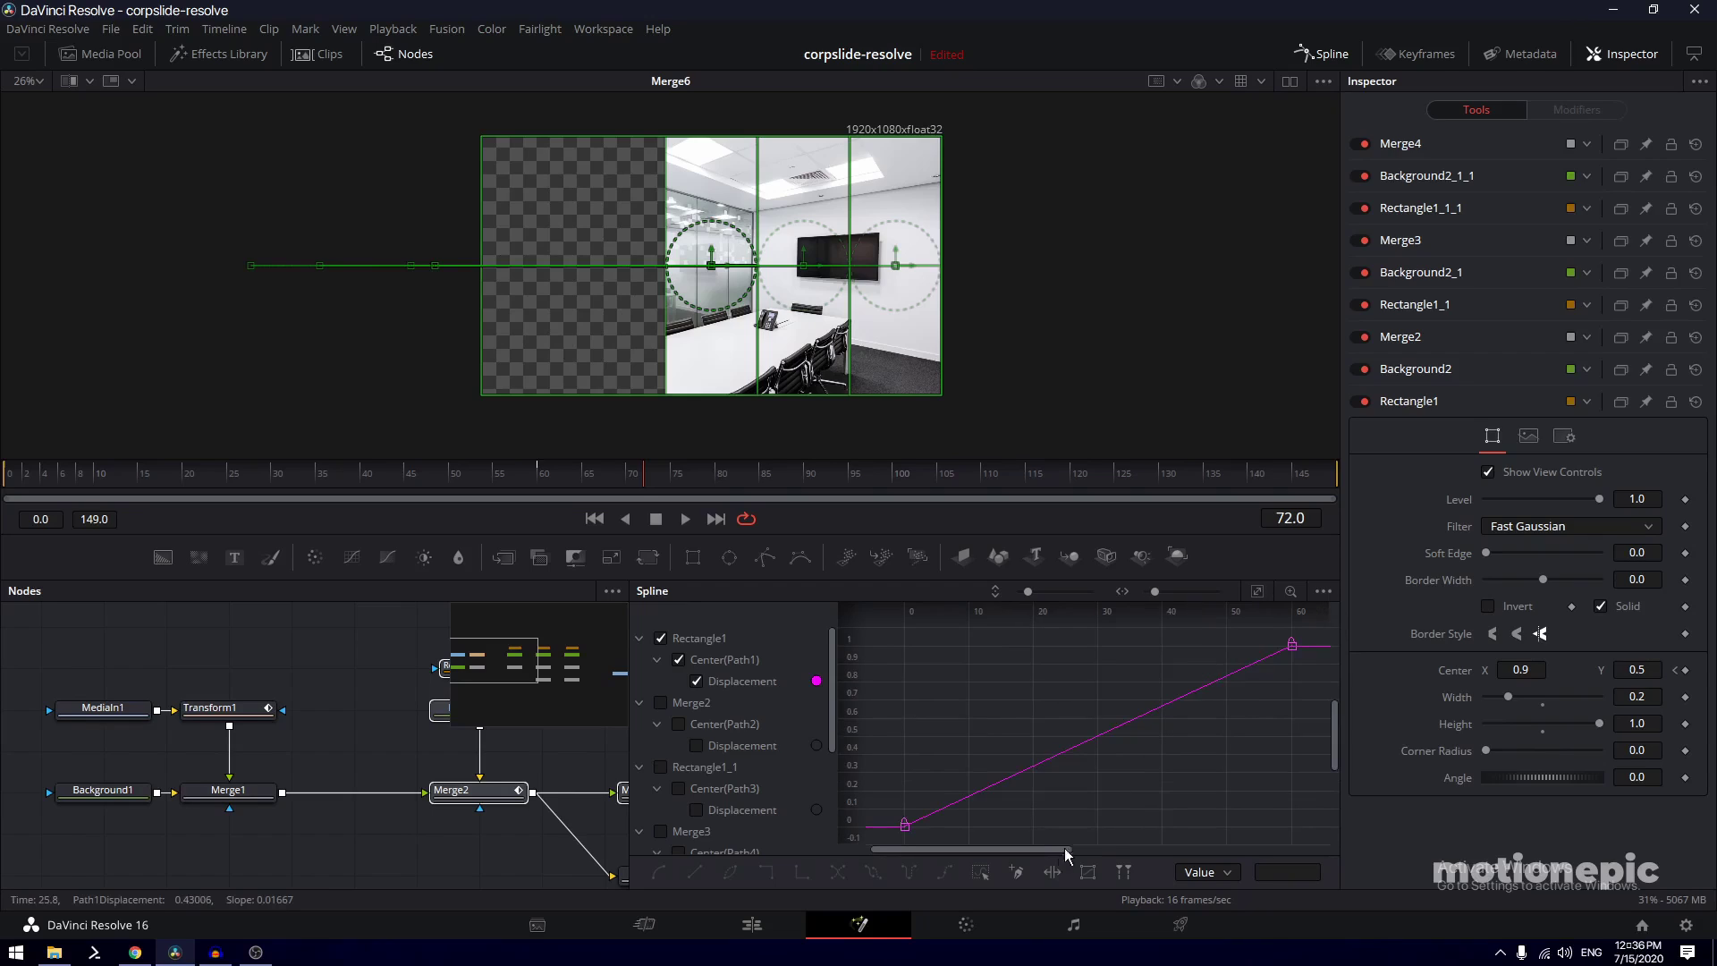
click(982, 872)
key(s)
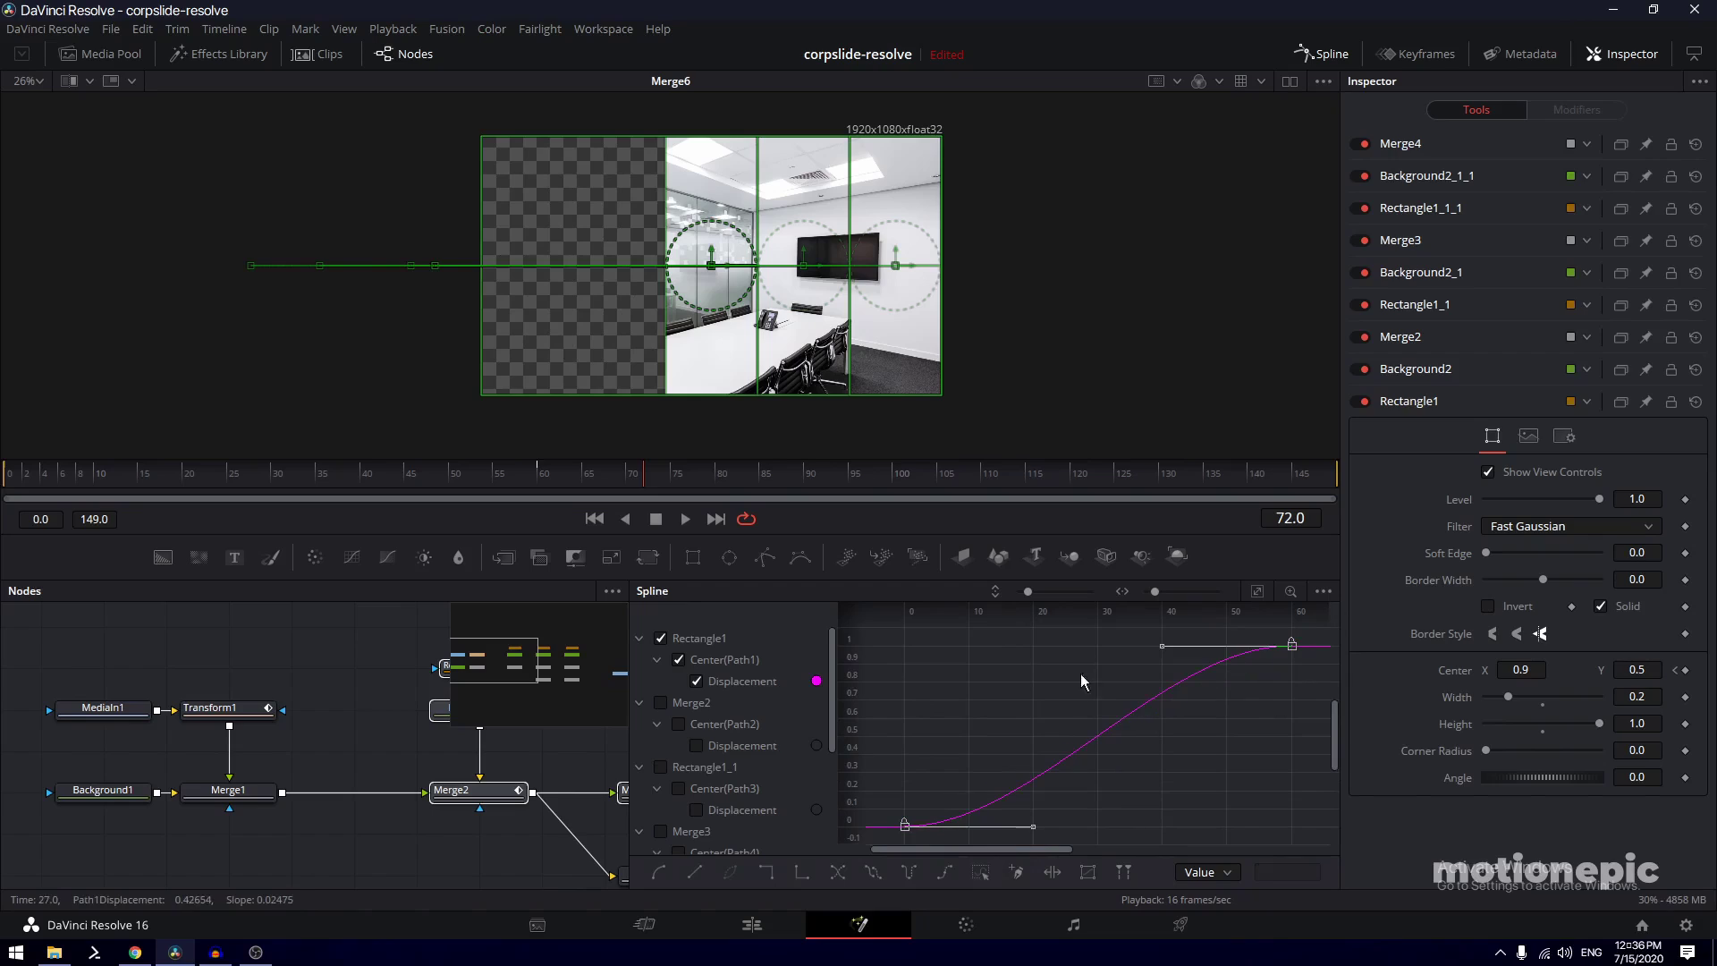
key(t)
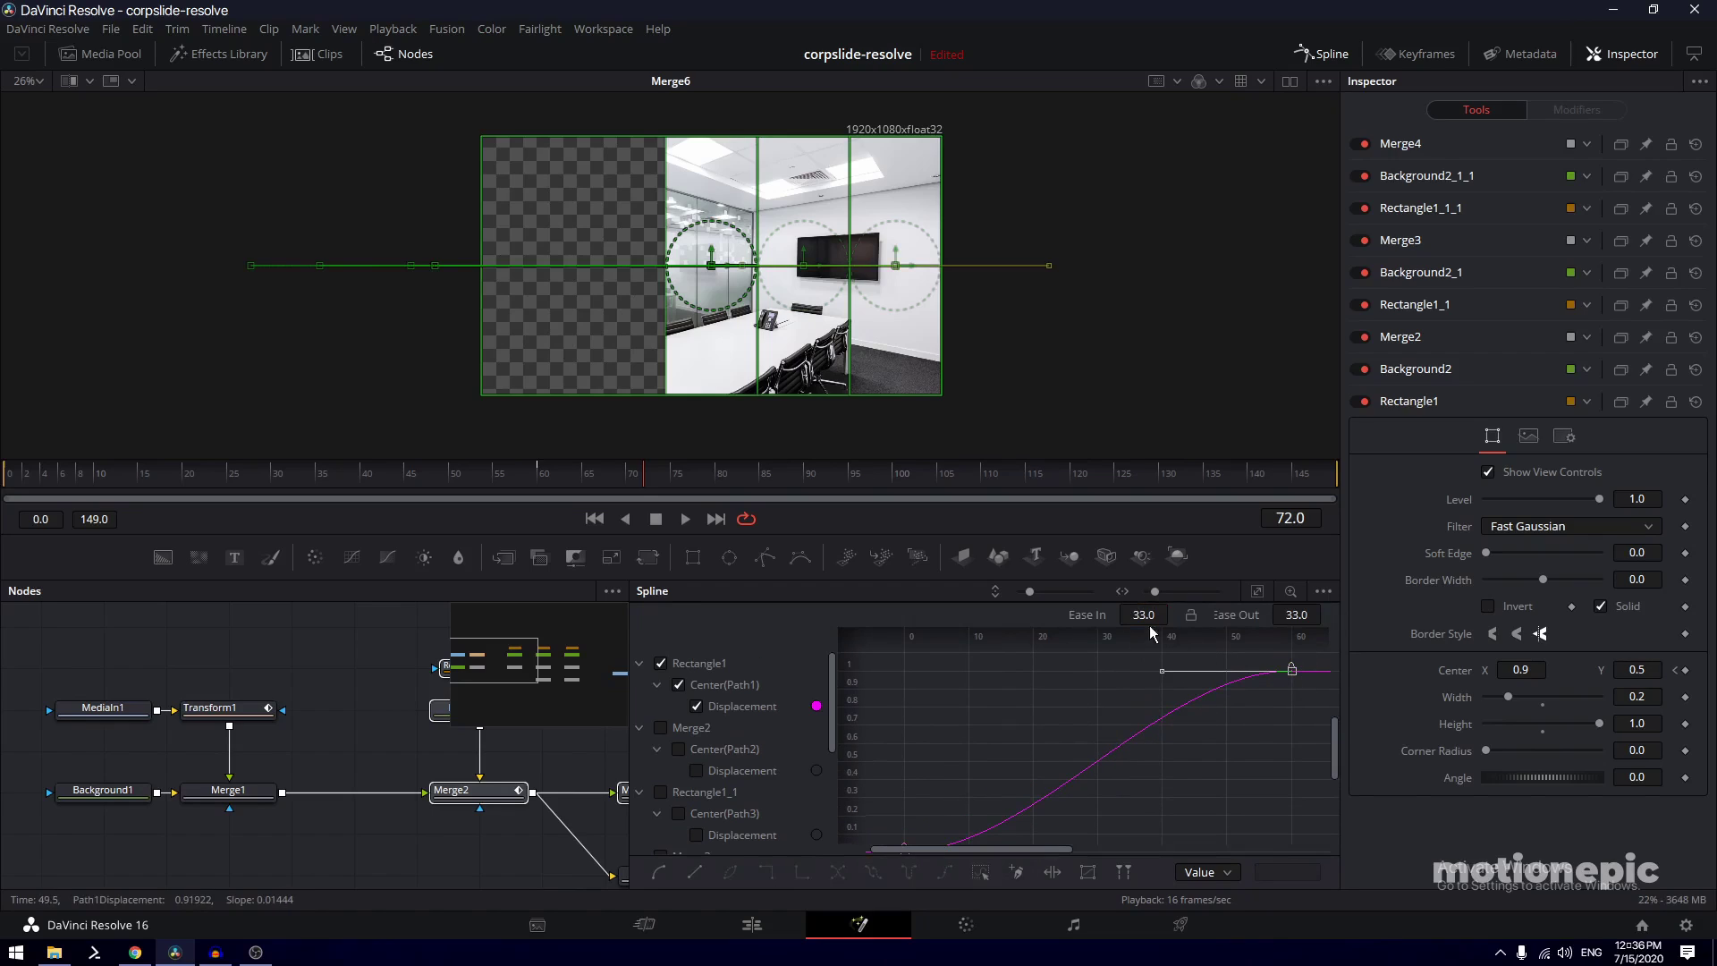
drag(1161, 612, 1252, 614)
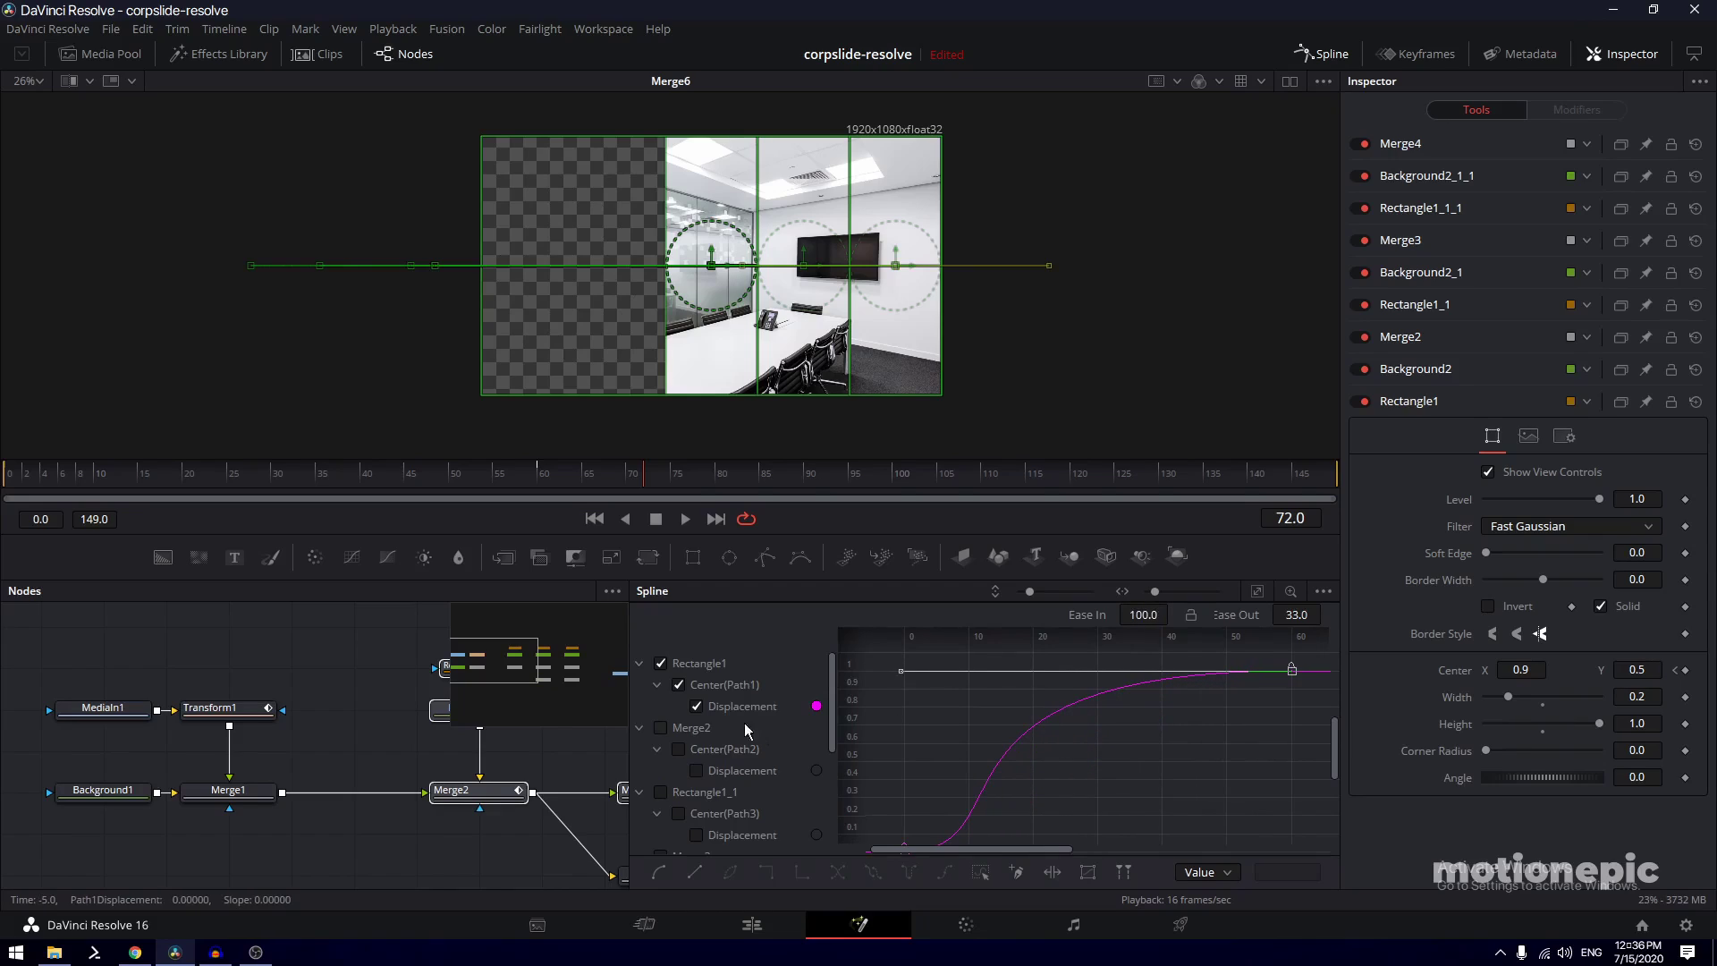
Smooth Merge2's Displacement curve into an S-curve and set its Ease In to 100
click(662, 663)
click(661, 727)
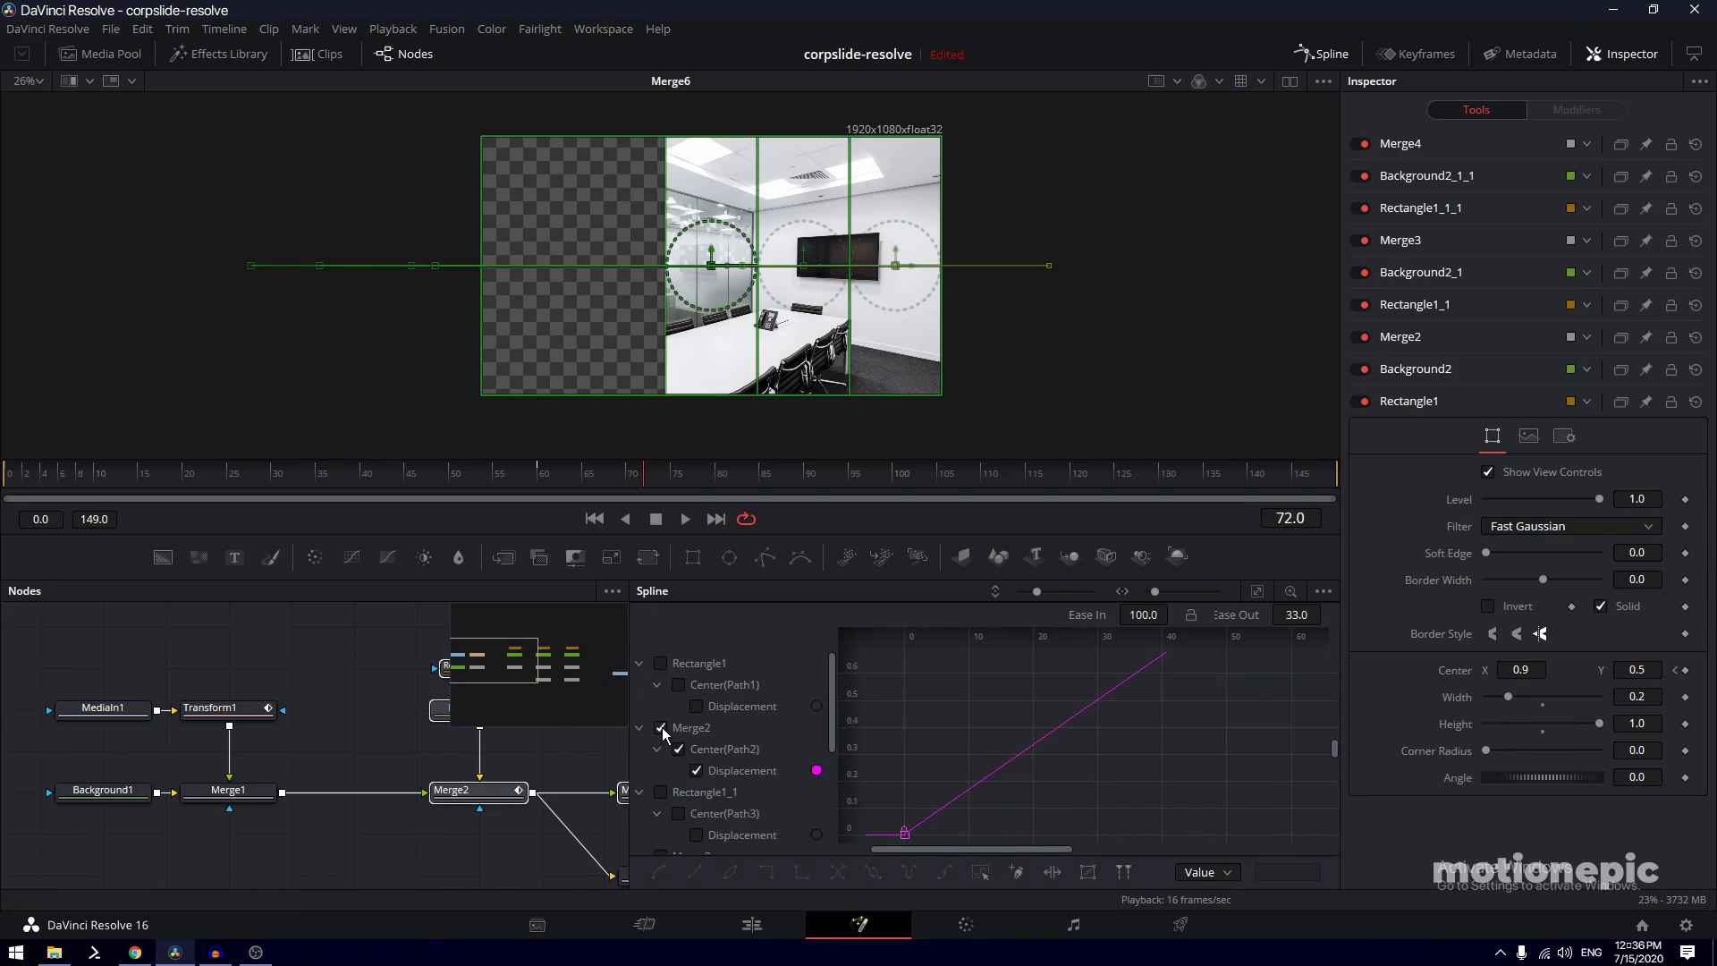
click(1258, 592)
click(981, 872)
key(shift+s)
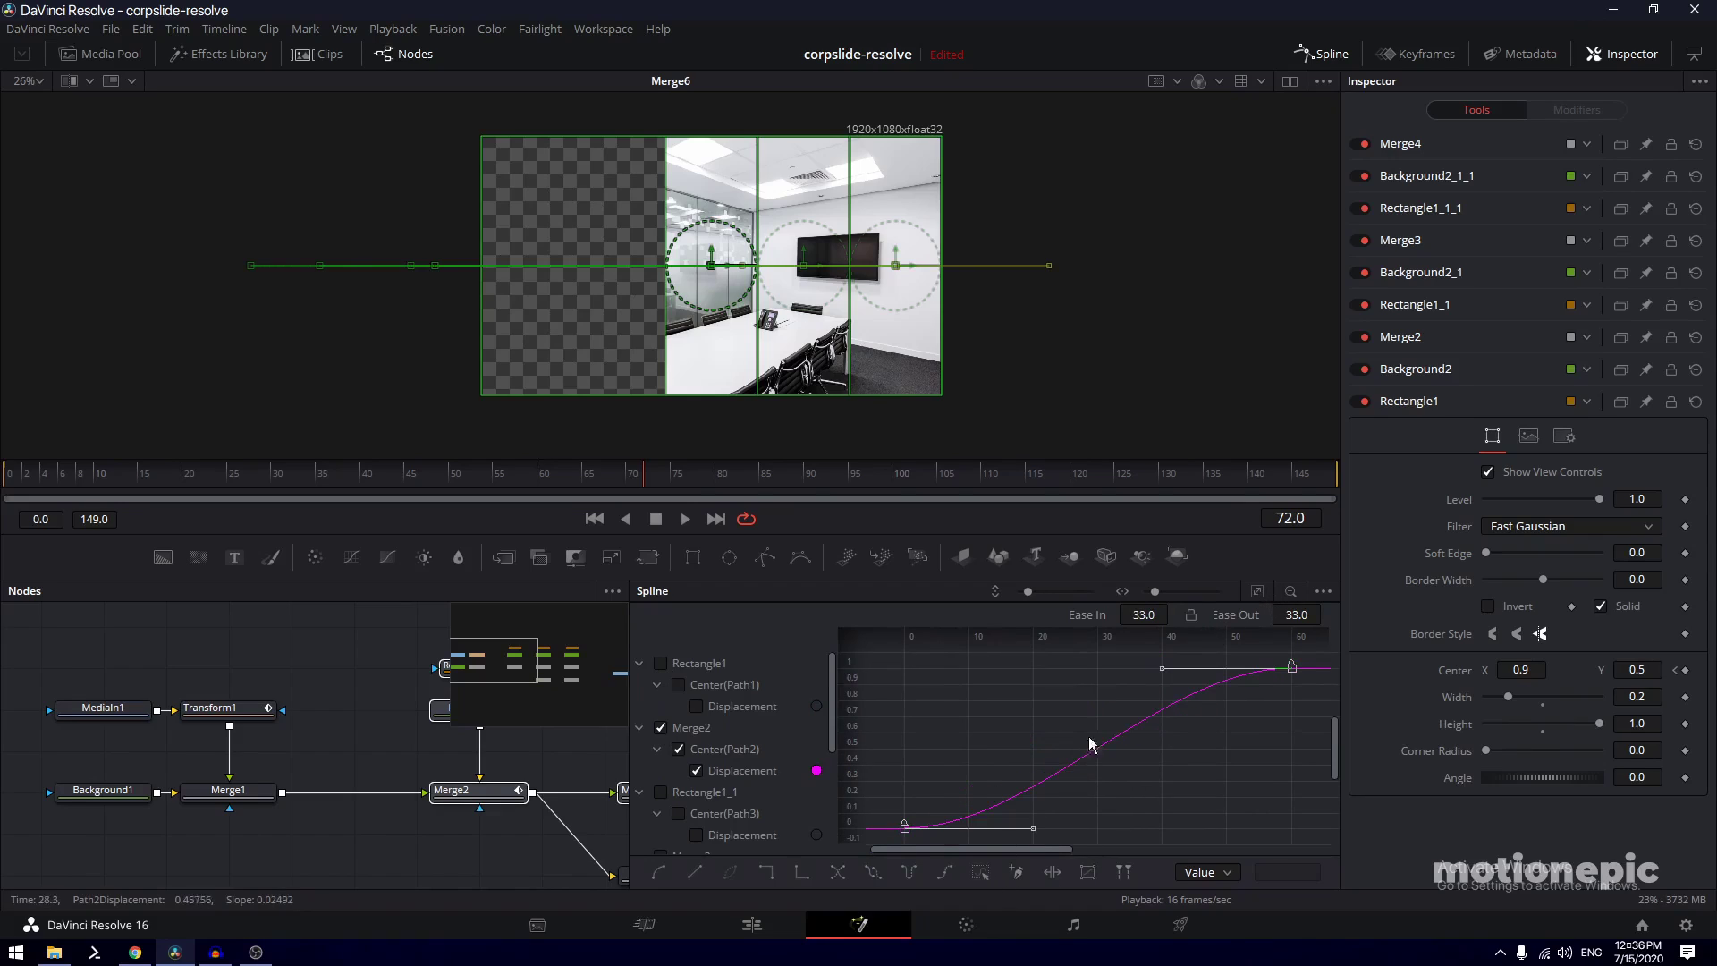
click(1154, 615)
text(100)
key(Return)
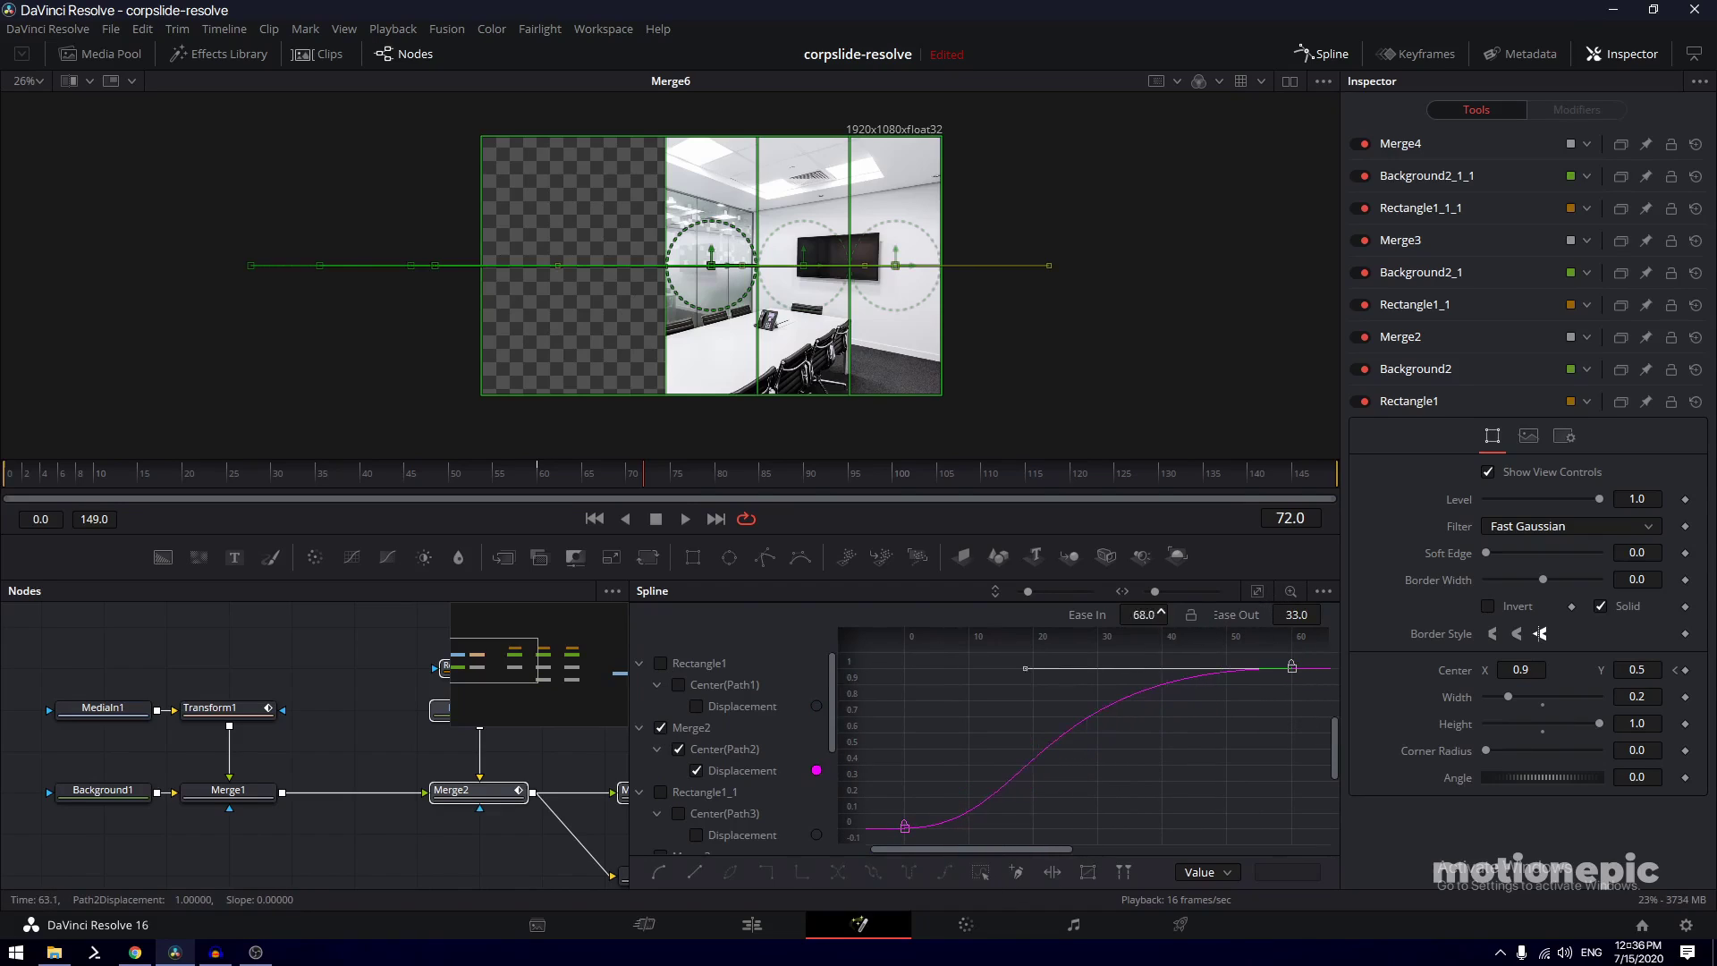
Smooth the Rectangle1_1, Merge3 and Rectangle1_1_1 Displacement curves into S-curves
click(661, 792)
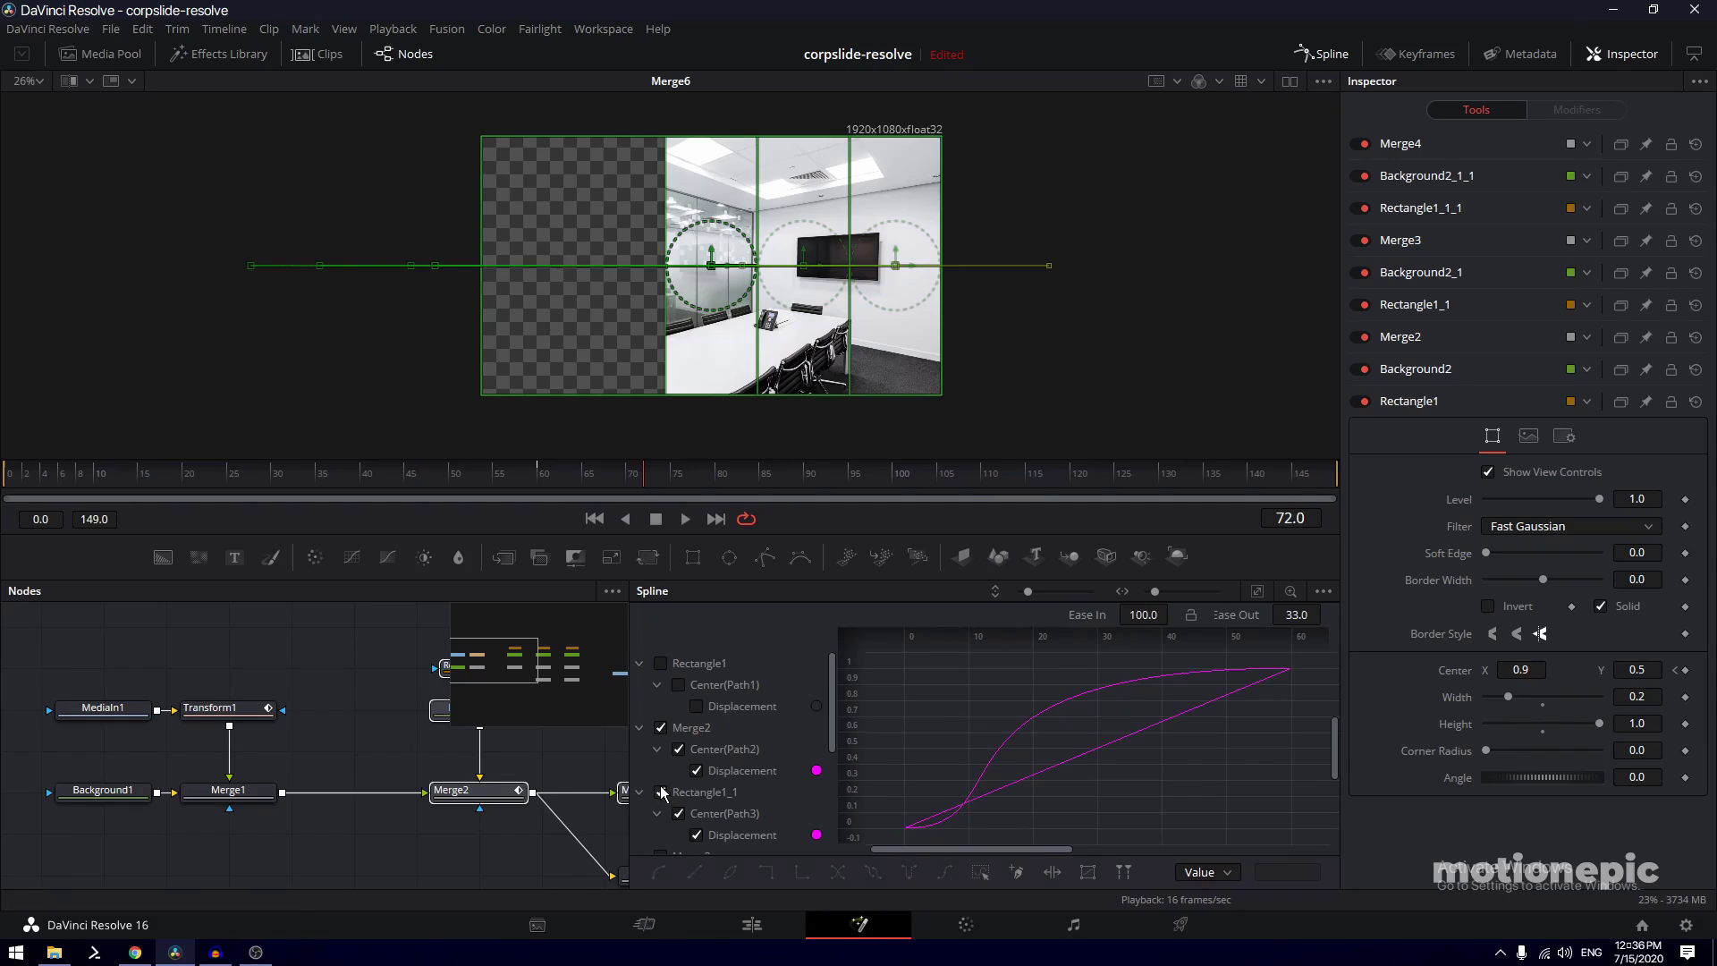
click(661, 727)
key(shift+s)
scroll(733, 751, down, 1)
click(661, 791)
click(661, 727)
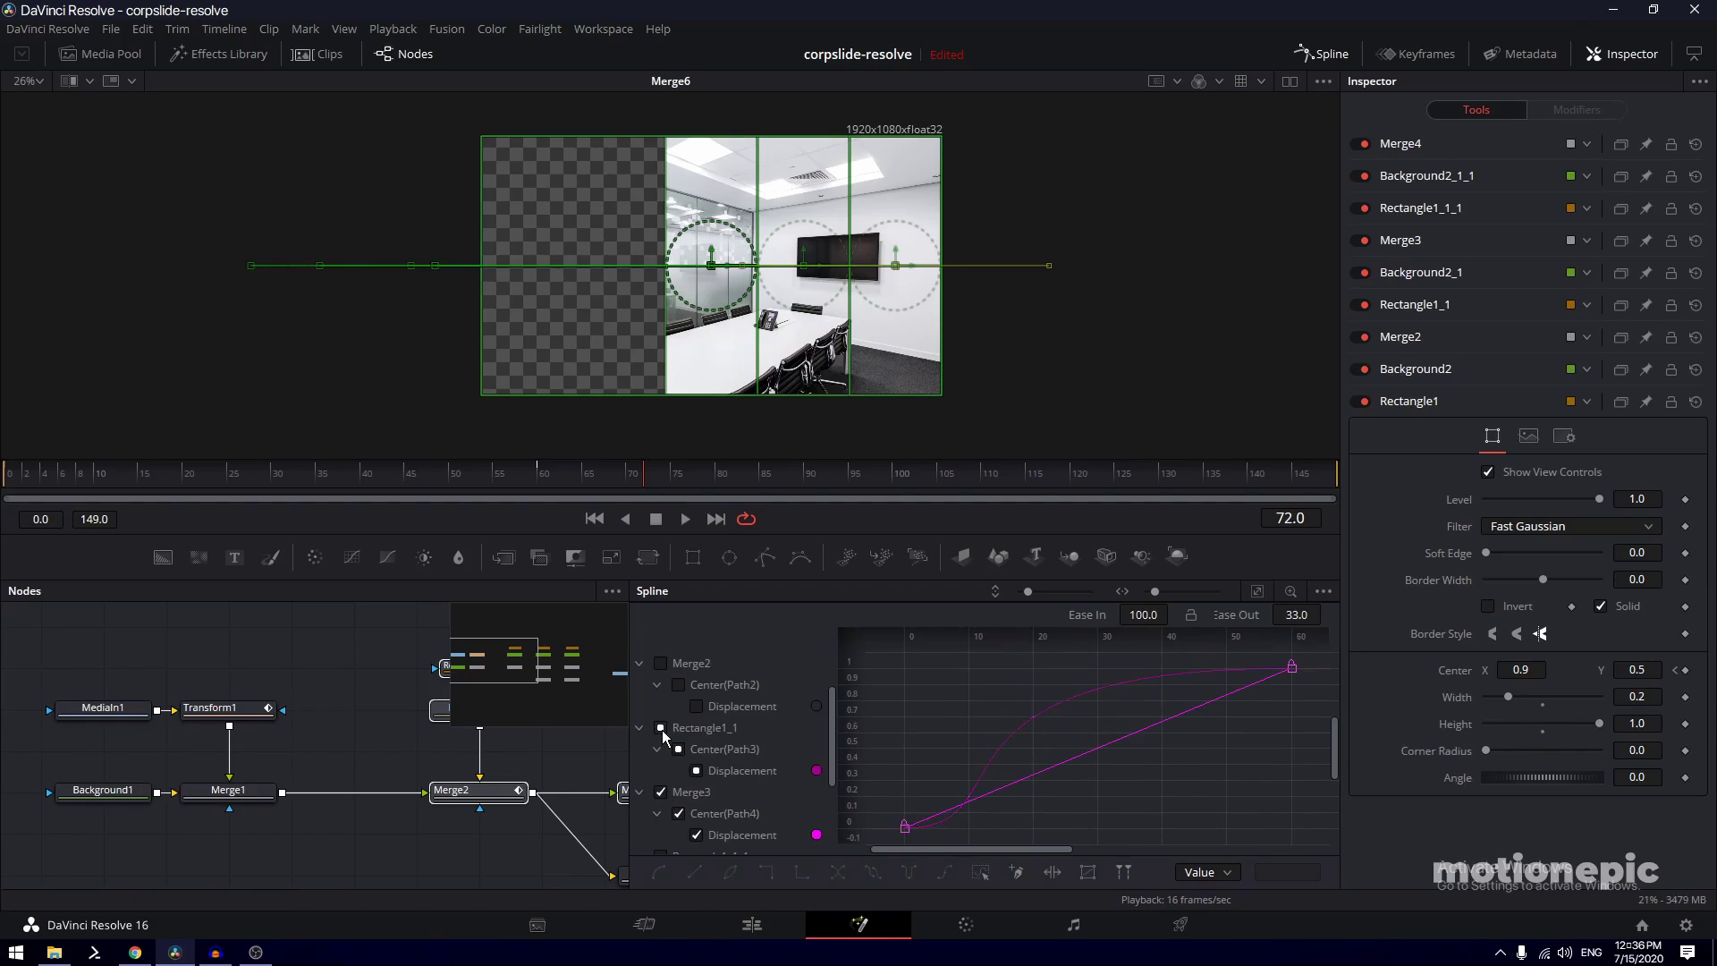
click(981, 872)
key(shift+s)
scroll(733, 752, down, 1)
click(661, 791)
click(661, 727)
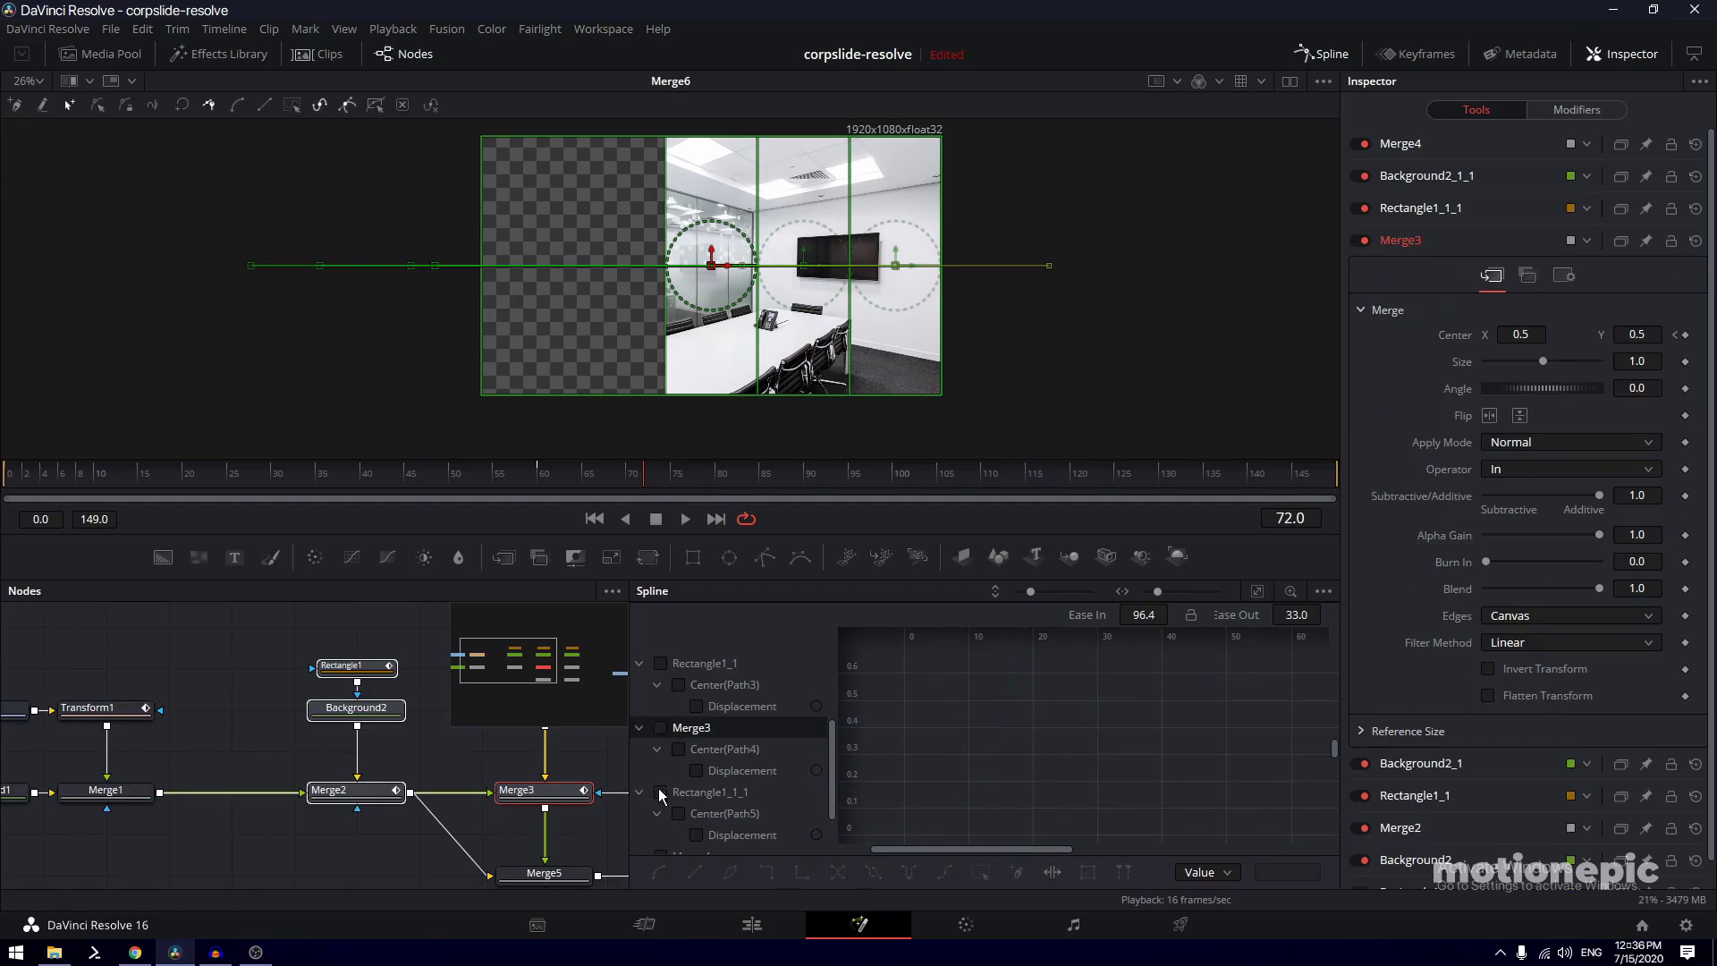
key(shift+s)
Smooth the Merge4 Path6 Displacement curve and close the Spline editor
scroll(734, 751, down, 1)
click(661, 727)
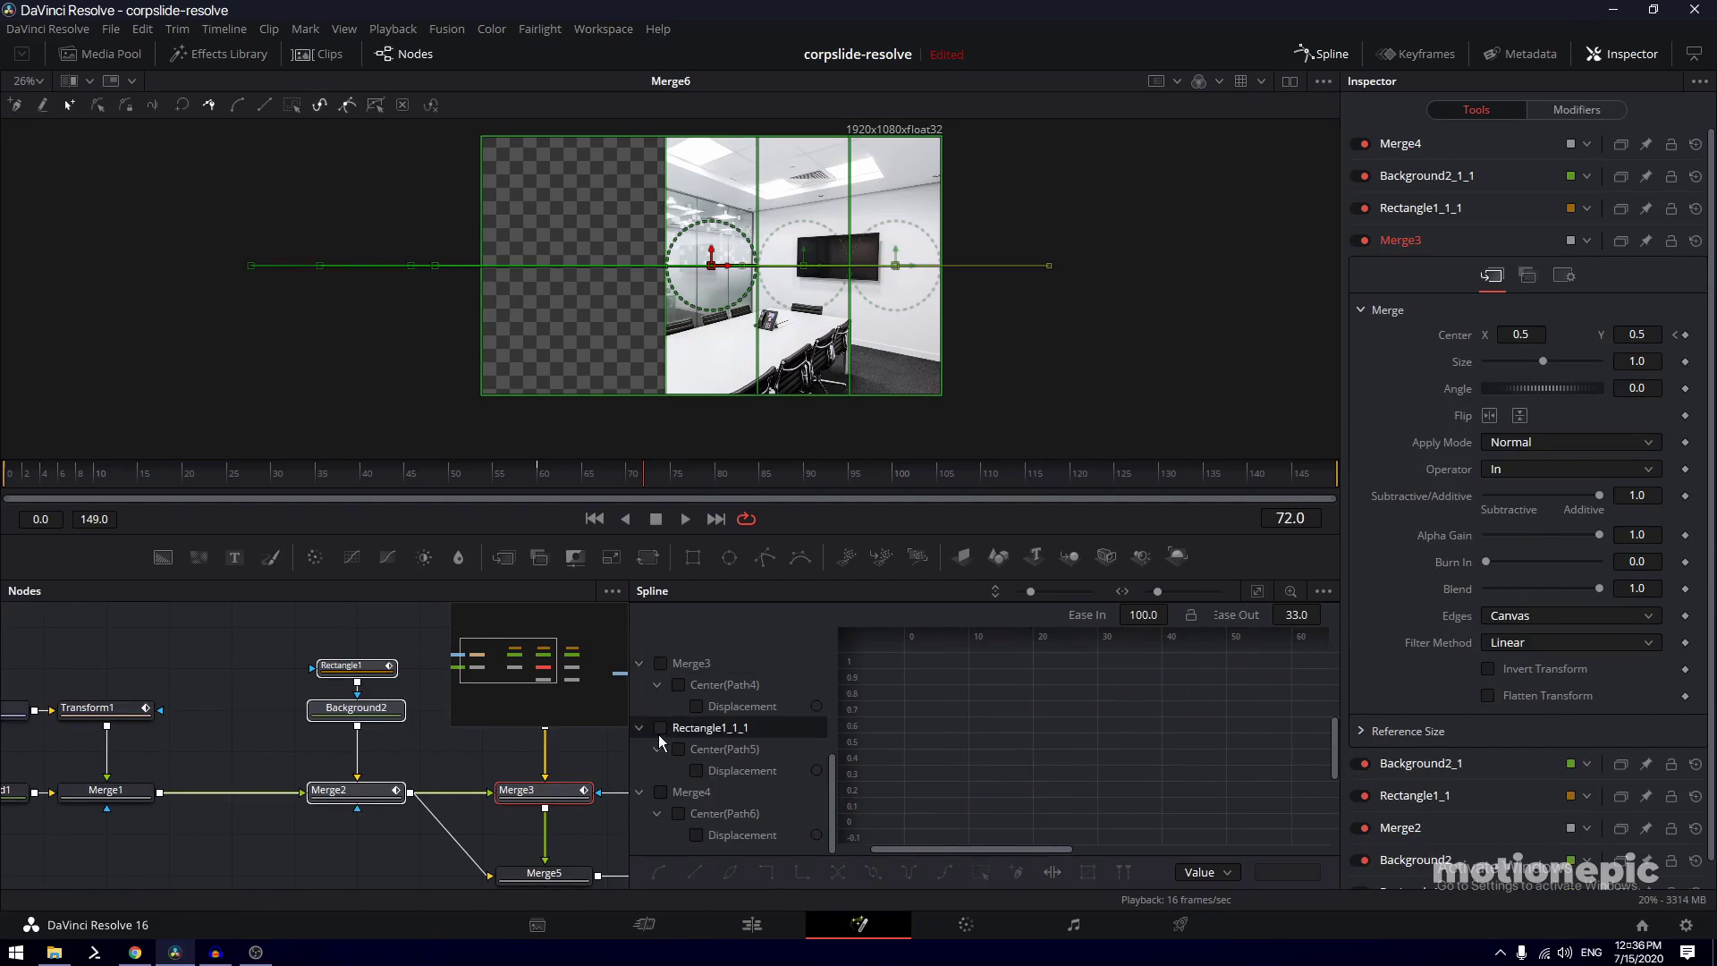
click(660, 791)
key(shift+s)
click(661, 791)
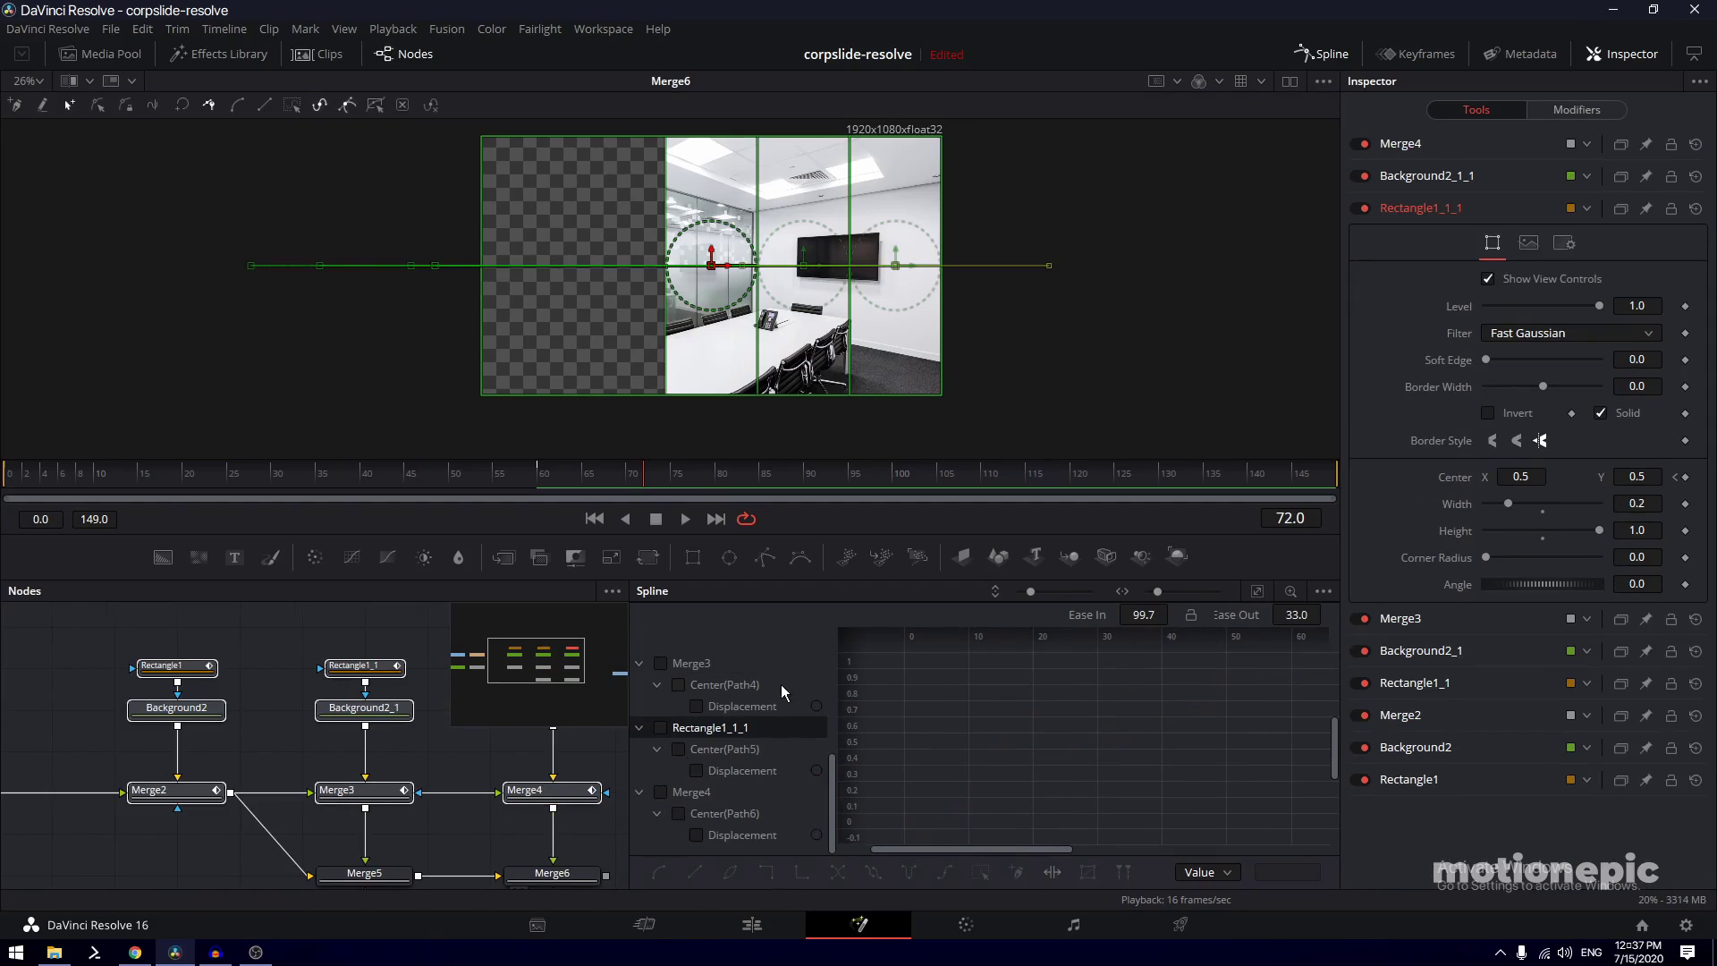
click(660, 791)
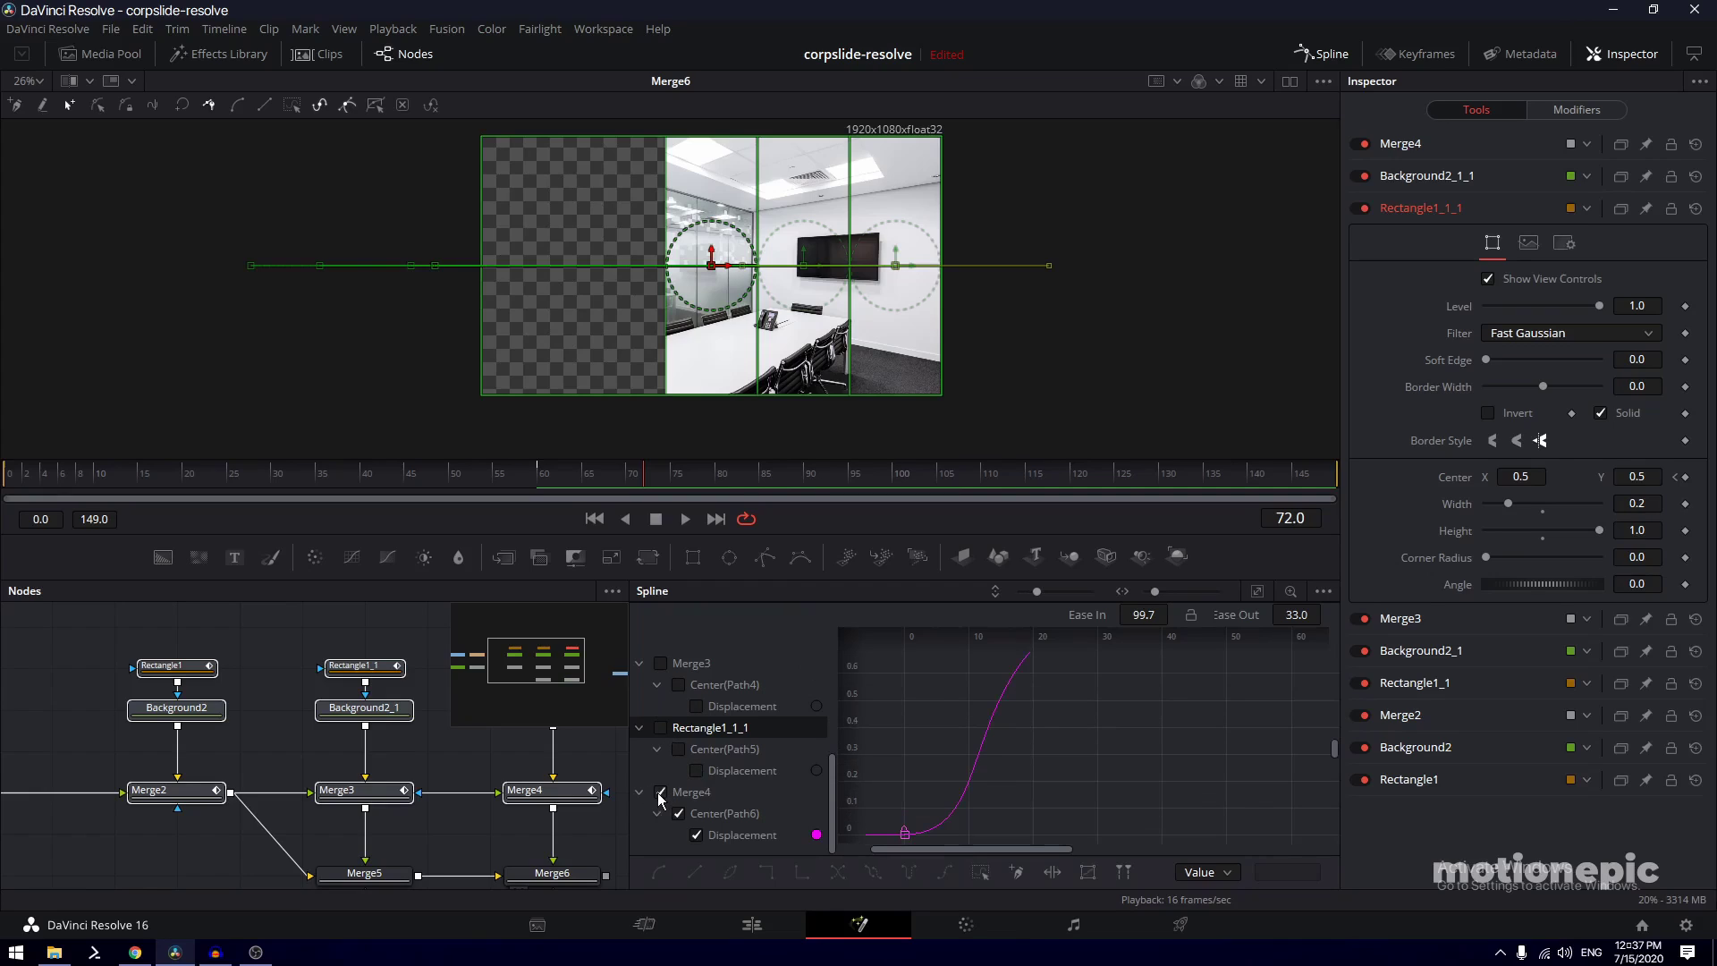
scroll(1104, 755, up, 2)
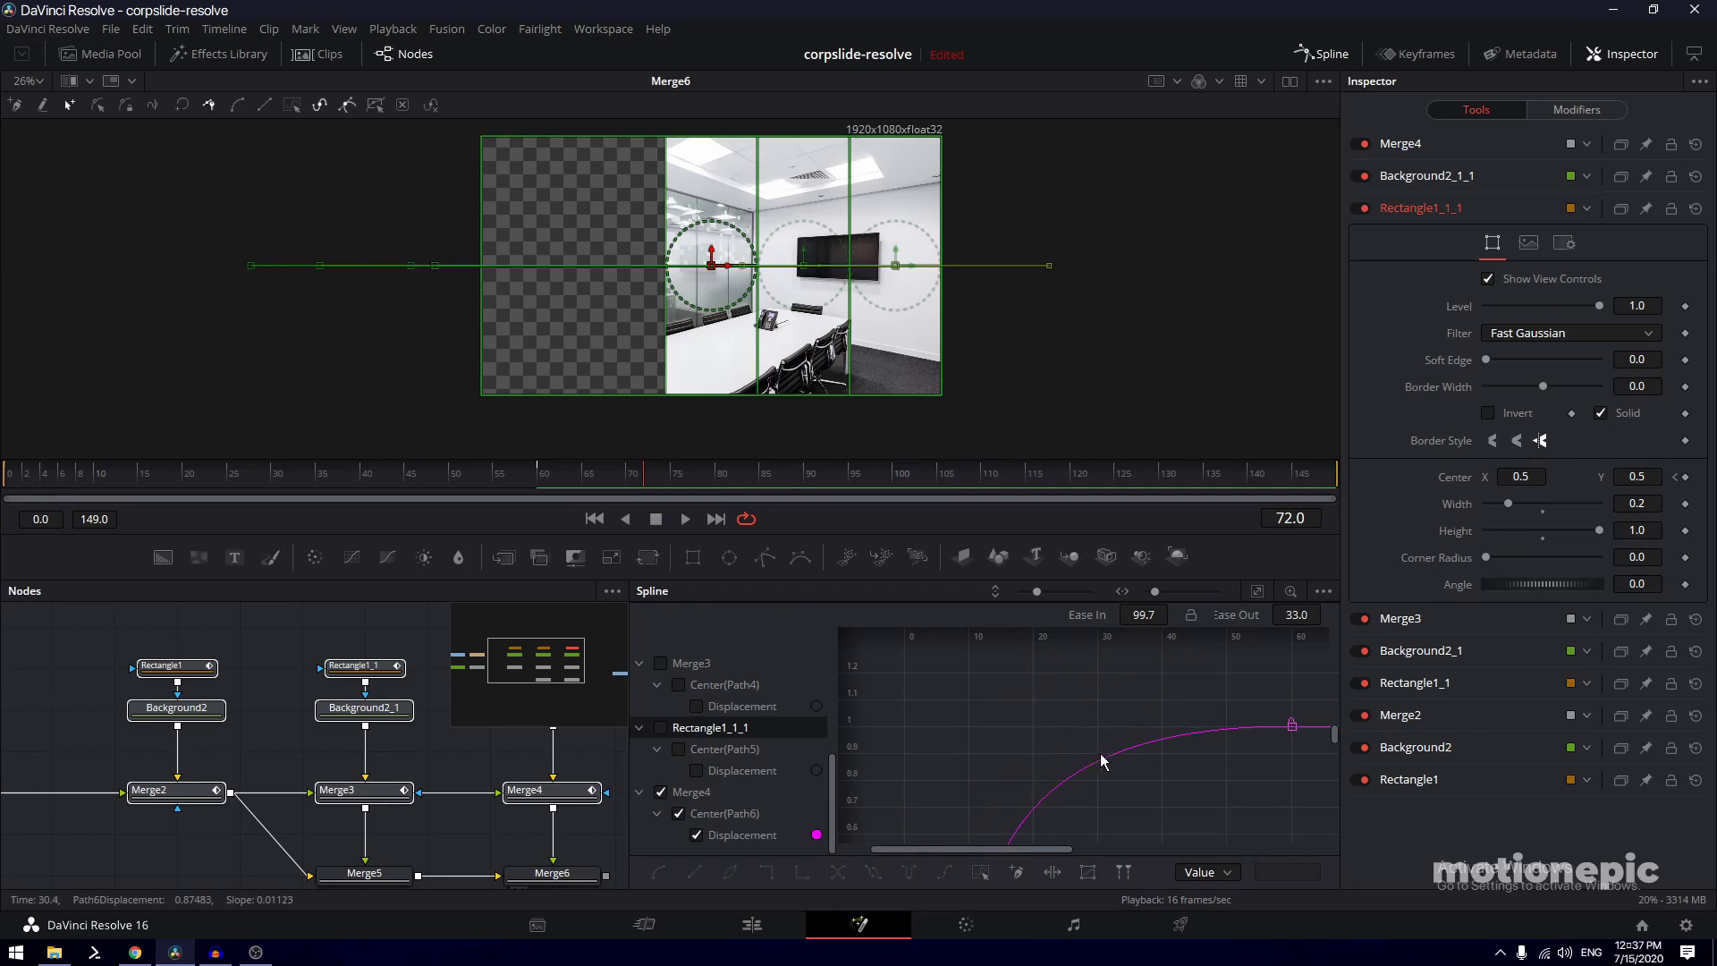
click(1321, 54)
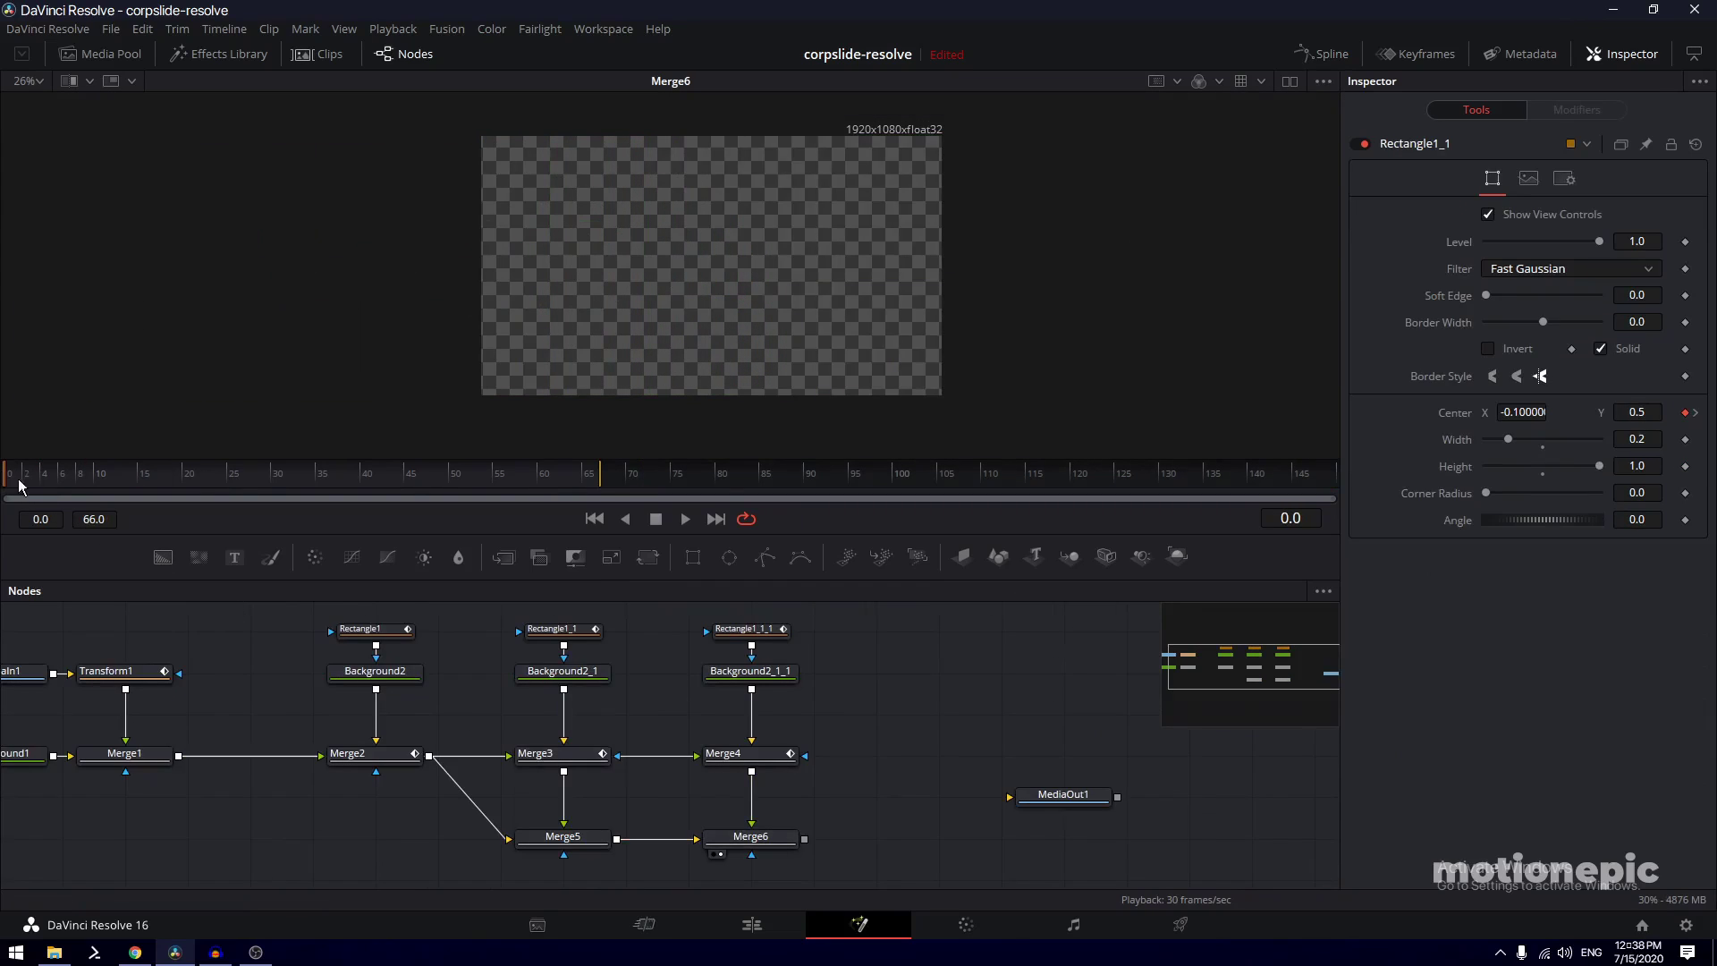
Add a Background3 node followed by a Transform2 node found via 'xf', and view Transform2
click(686, 522)
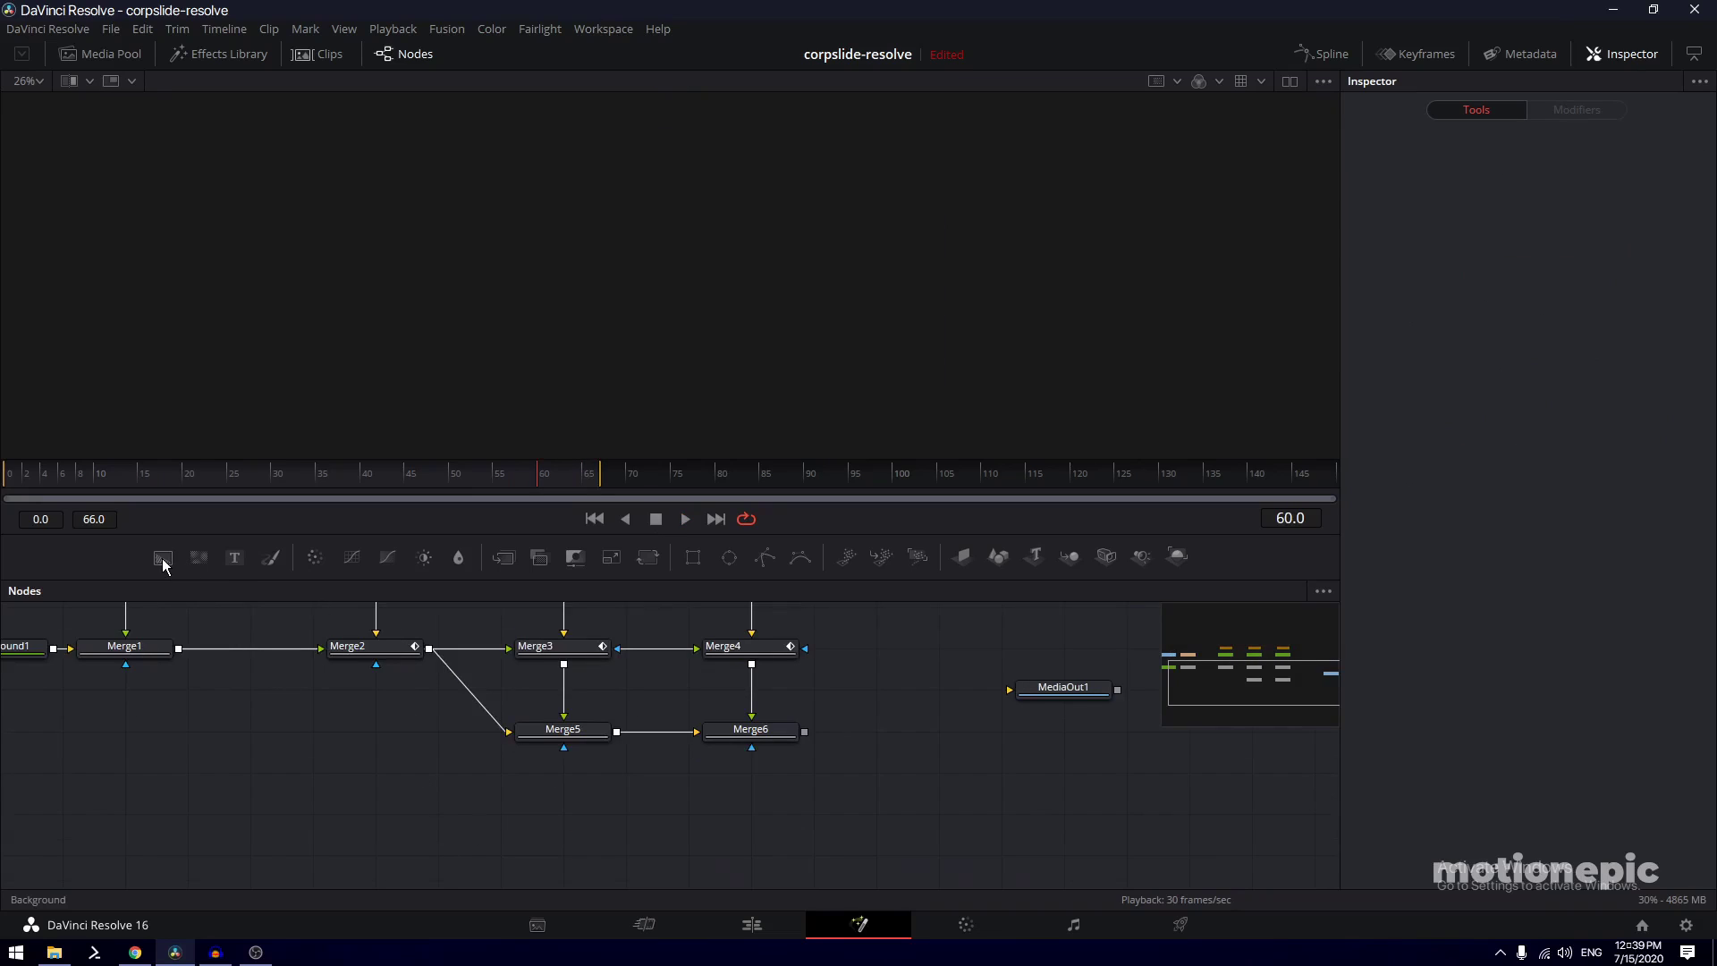
drag(163, 557, 626, 337)
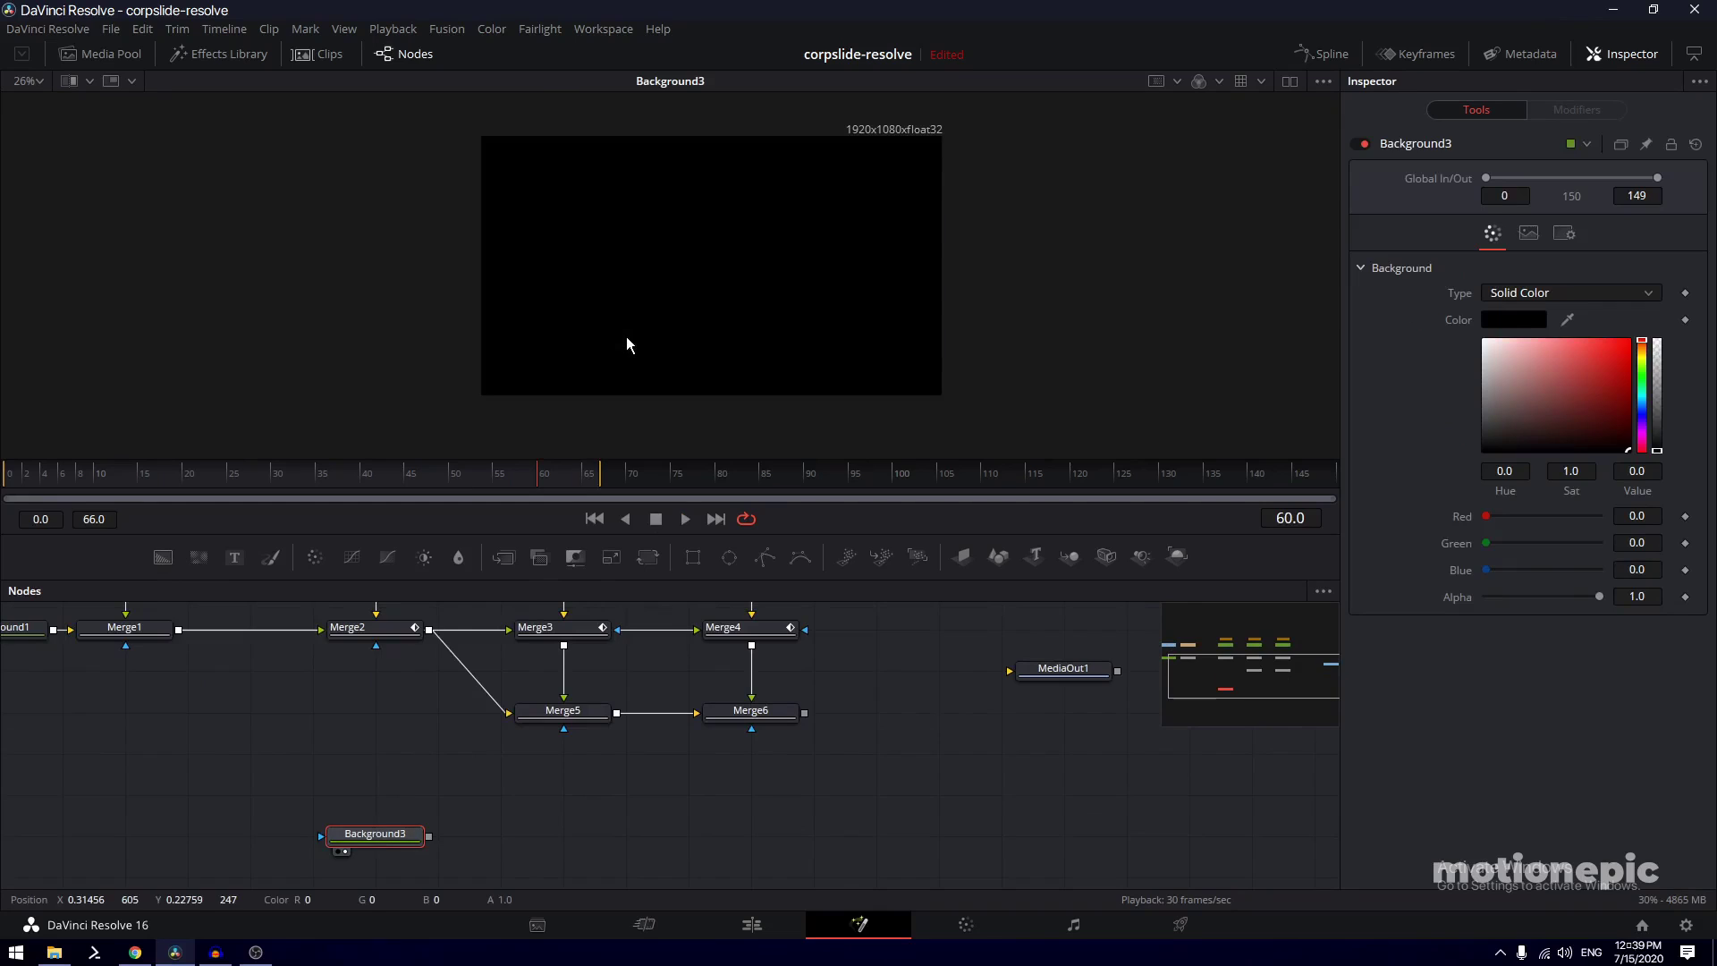
key(shift+space)
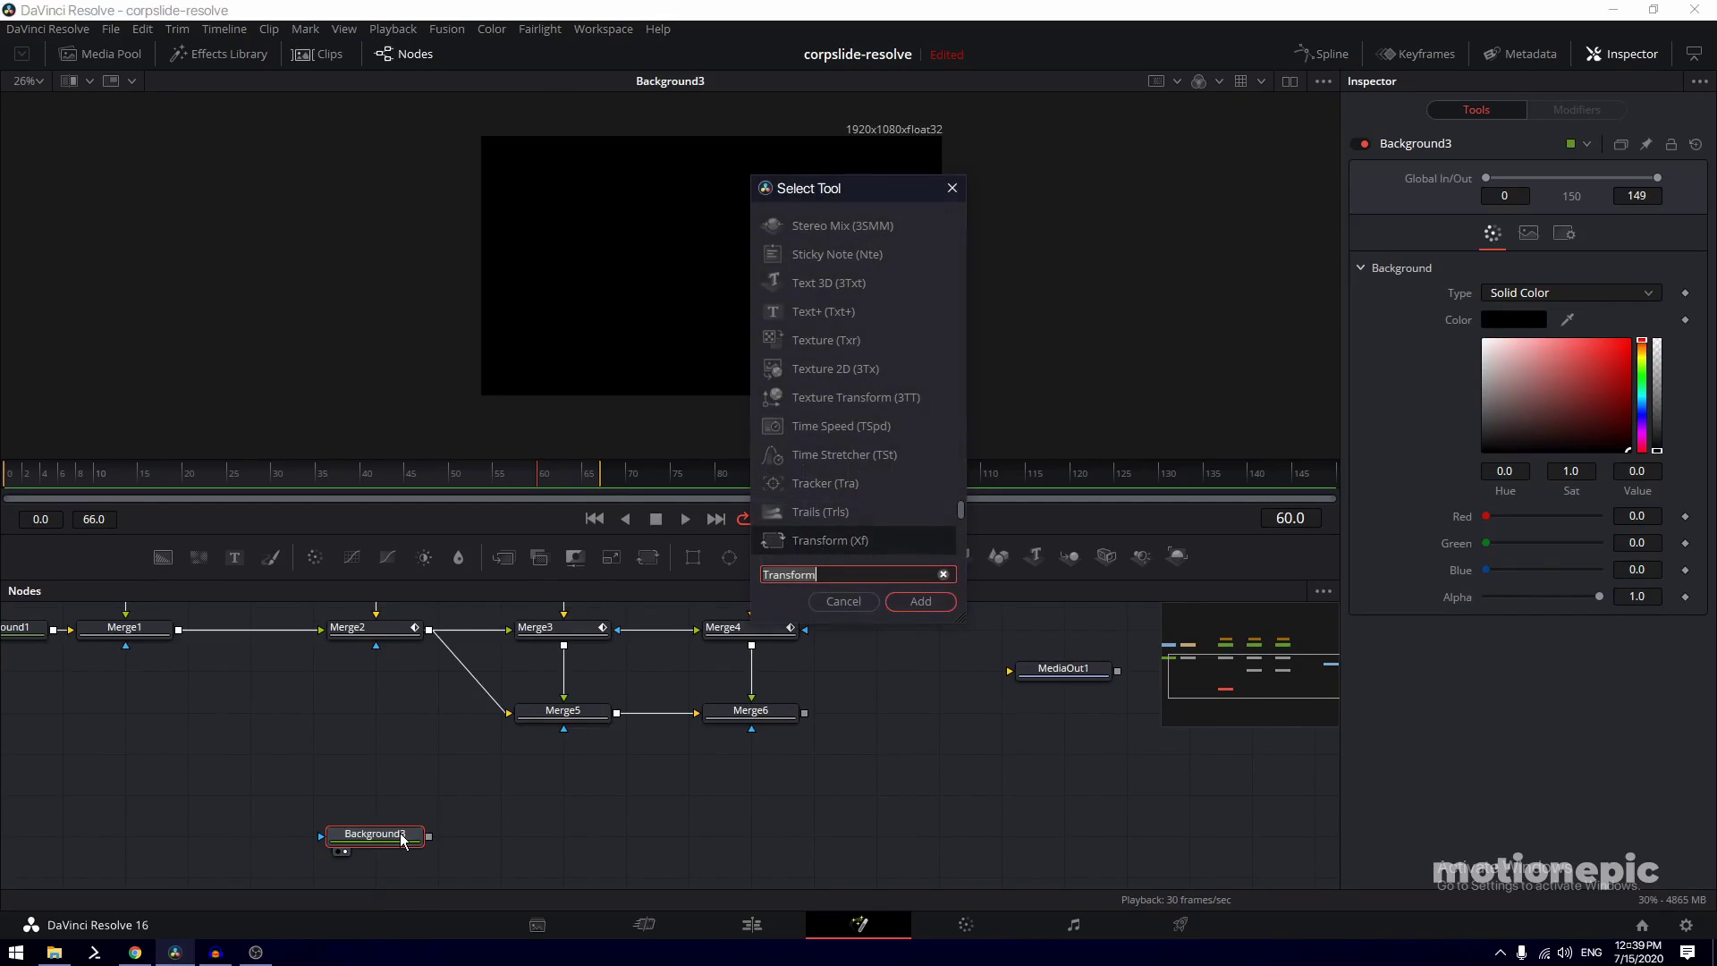
text(xf)
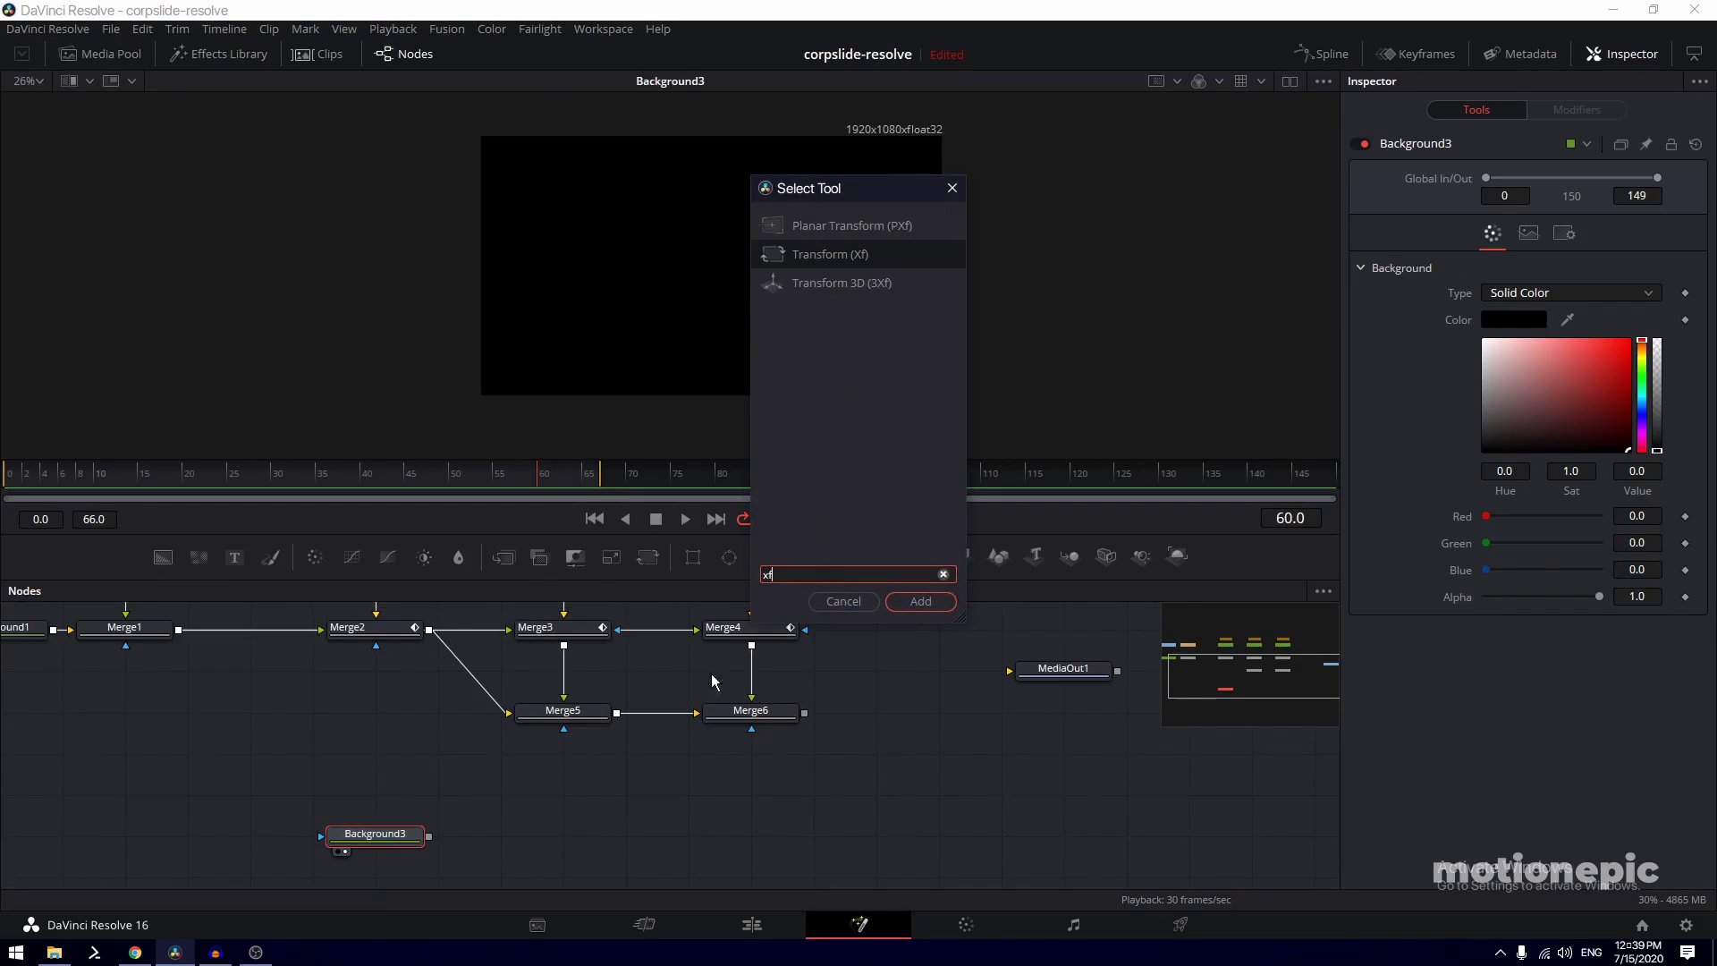
click(901, 607)
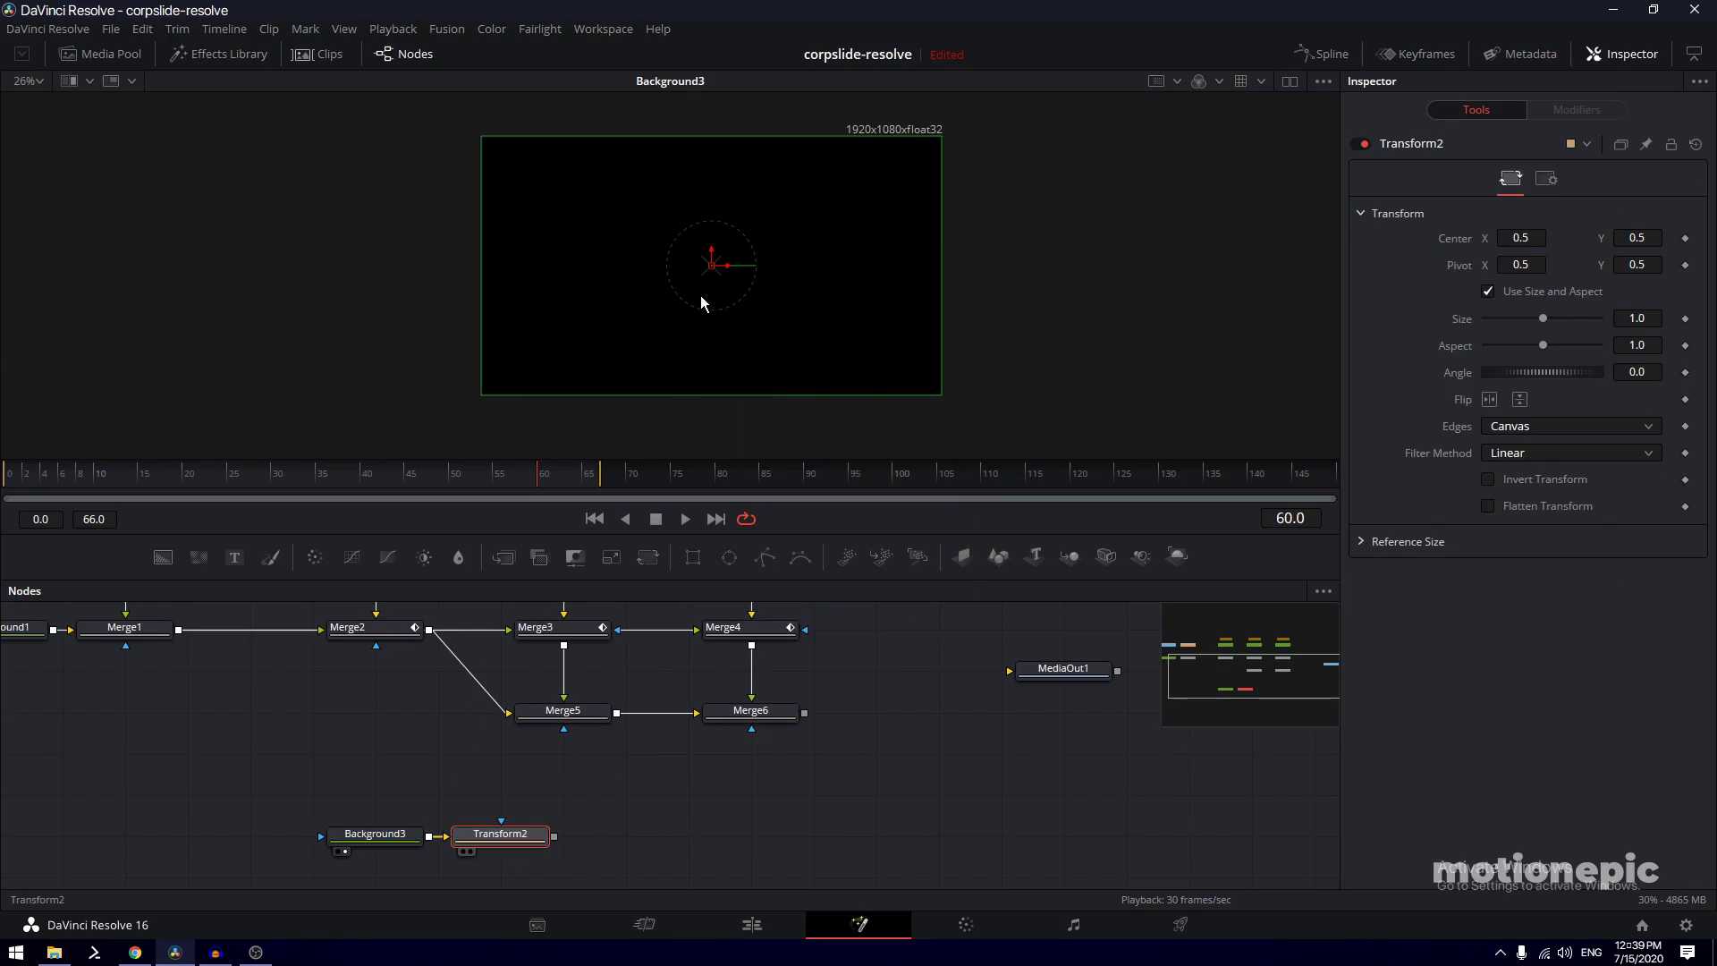
key(1)
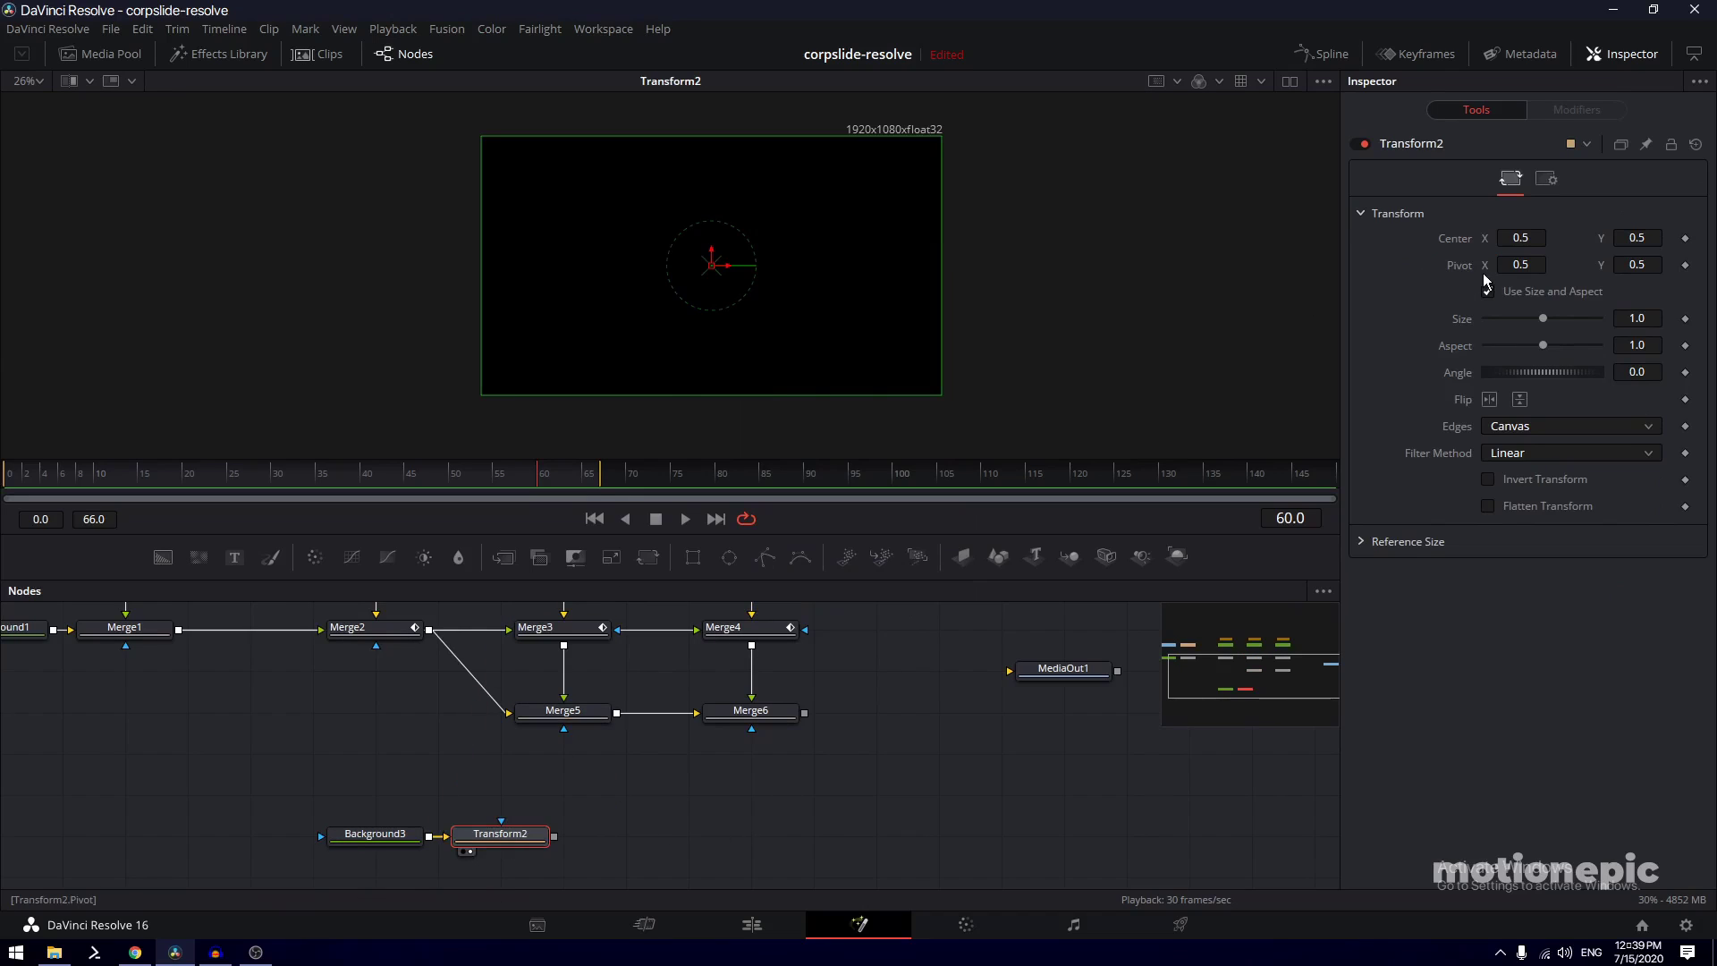
Set Transform2's Pivot X to 0 and turn off Use Size and Aspect
drag(1537, 269, 1581, 269)
click(1537, 268)
key(BackSpace)
key(BackSpace)
key(BackSpace)
key(Tab)
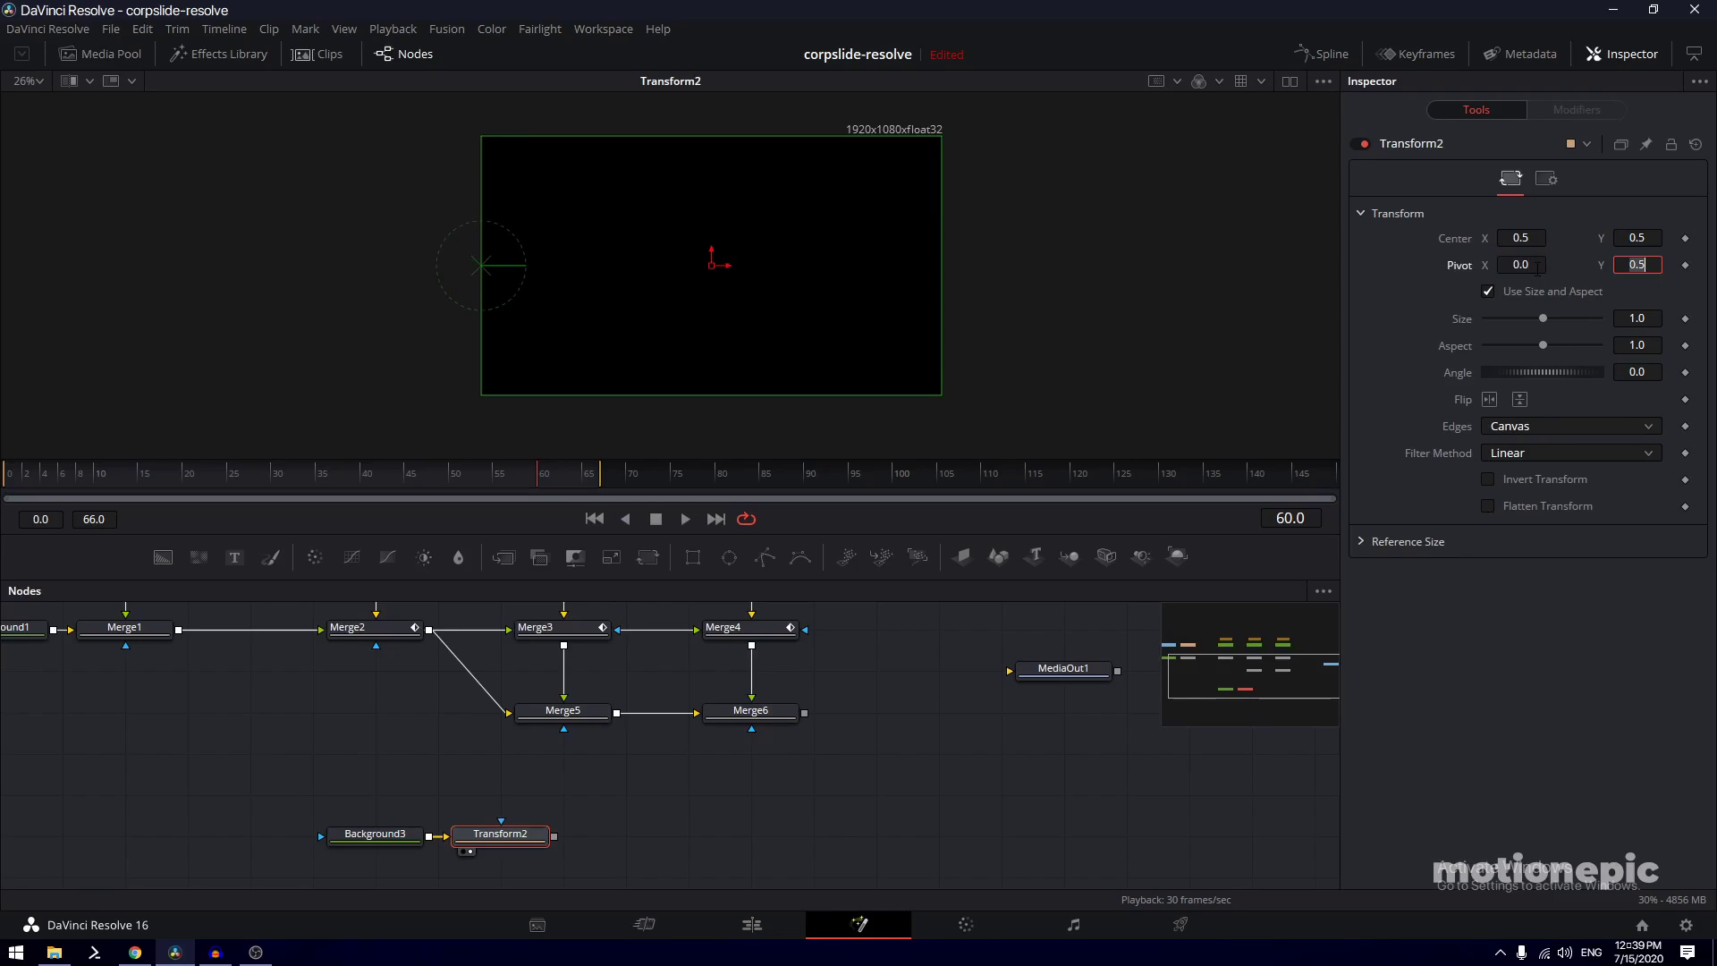
click(1489, 294)
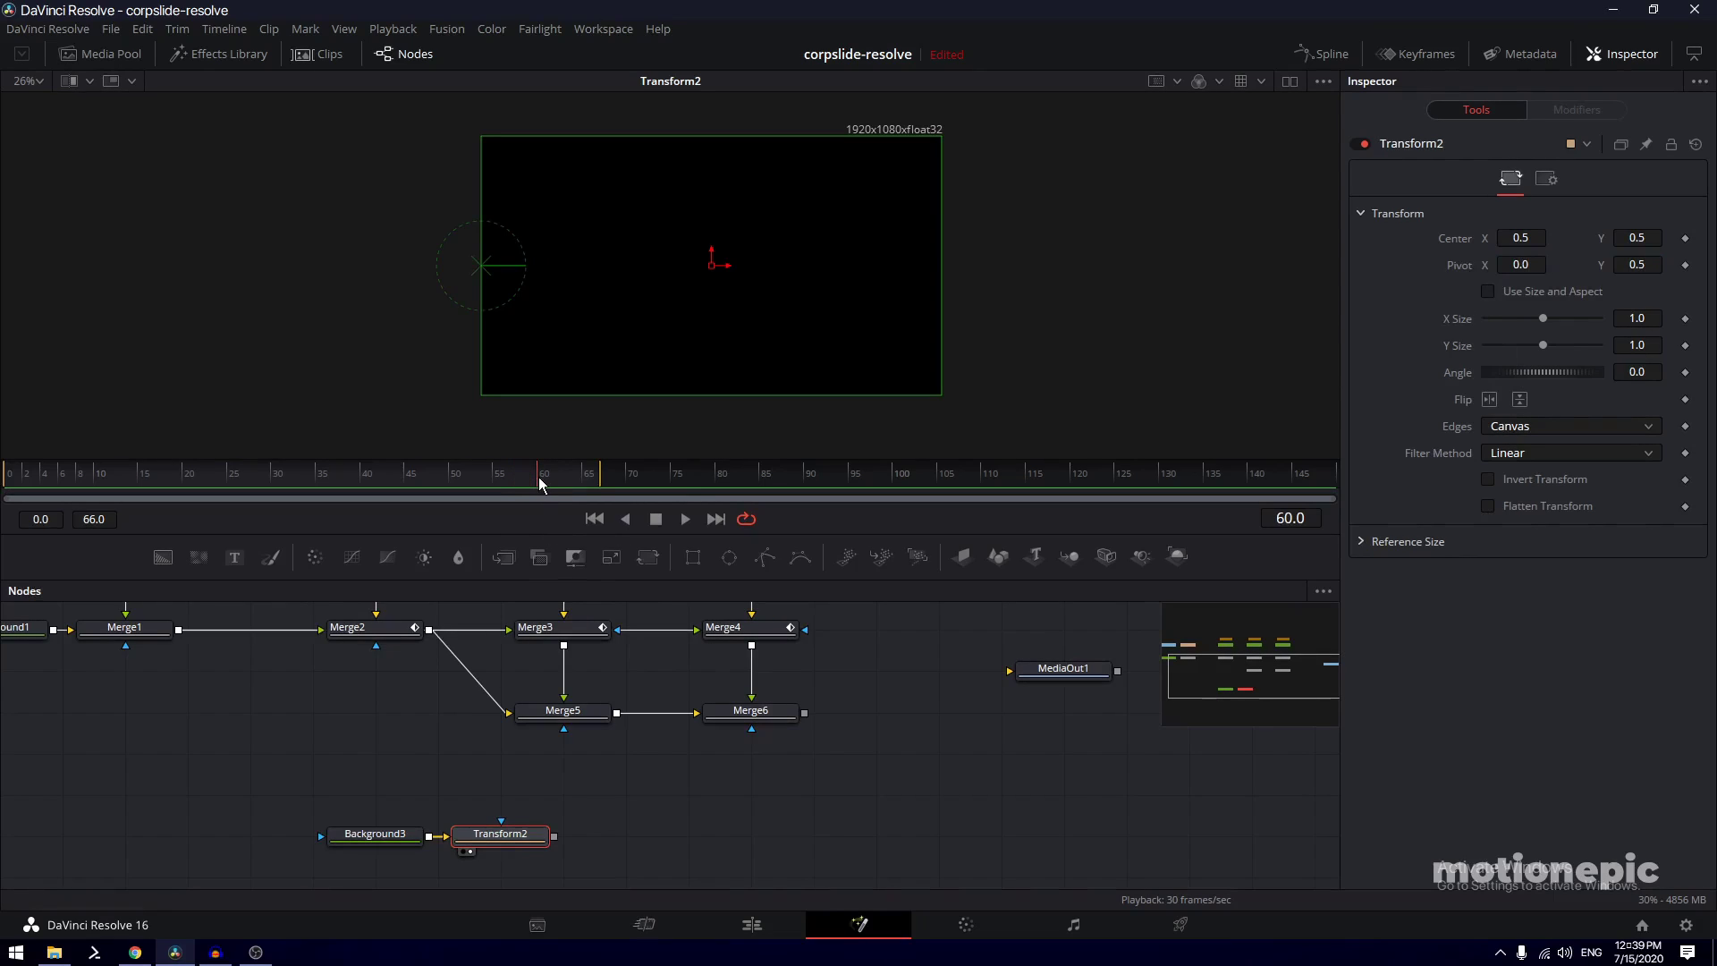
Keyframe X Size from 0 at frame 0 to 0.4 at frame 60
click(1687, 319)
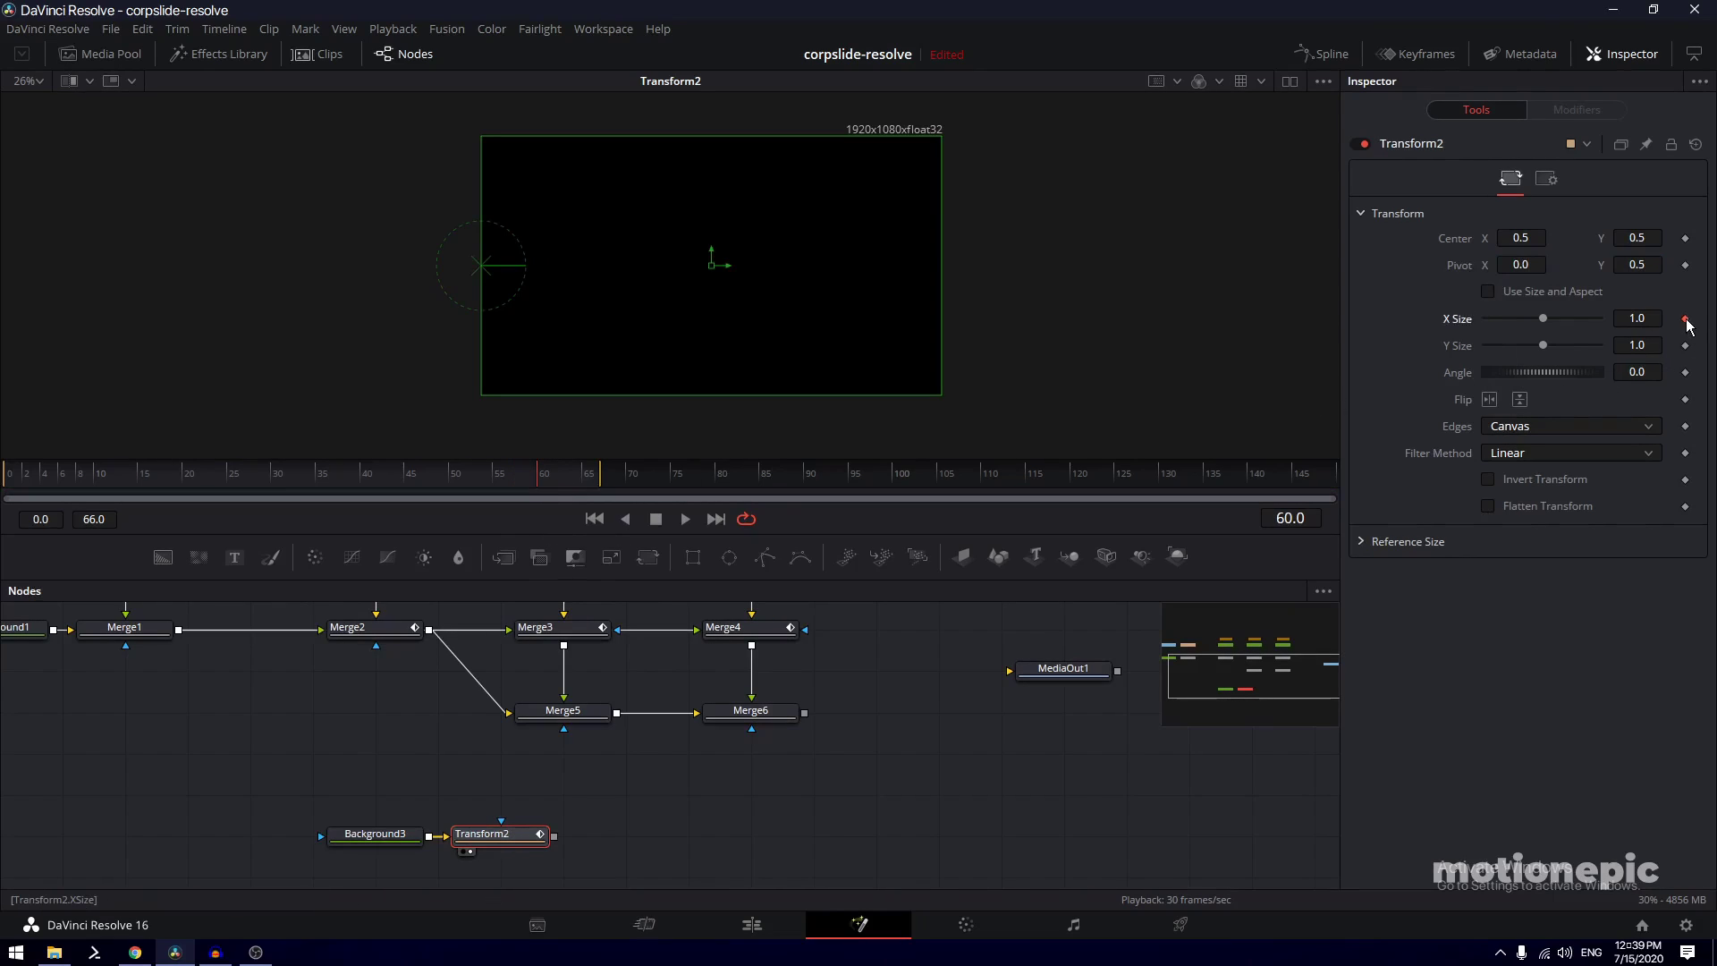
click(78, 478)
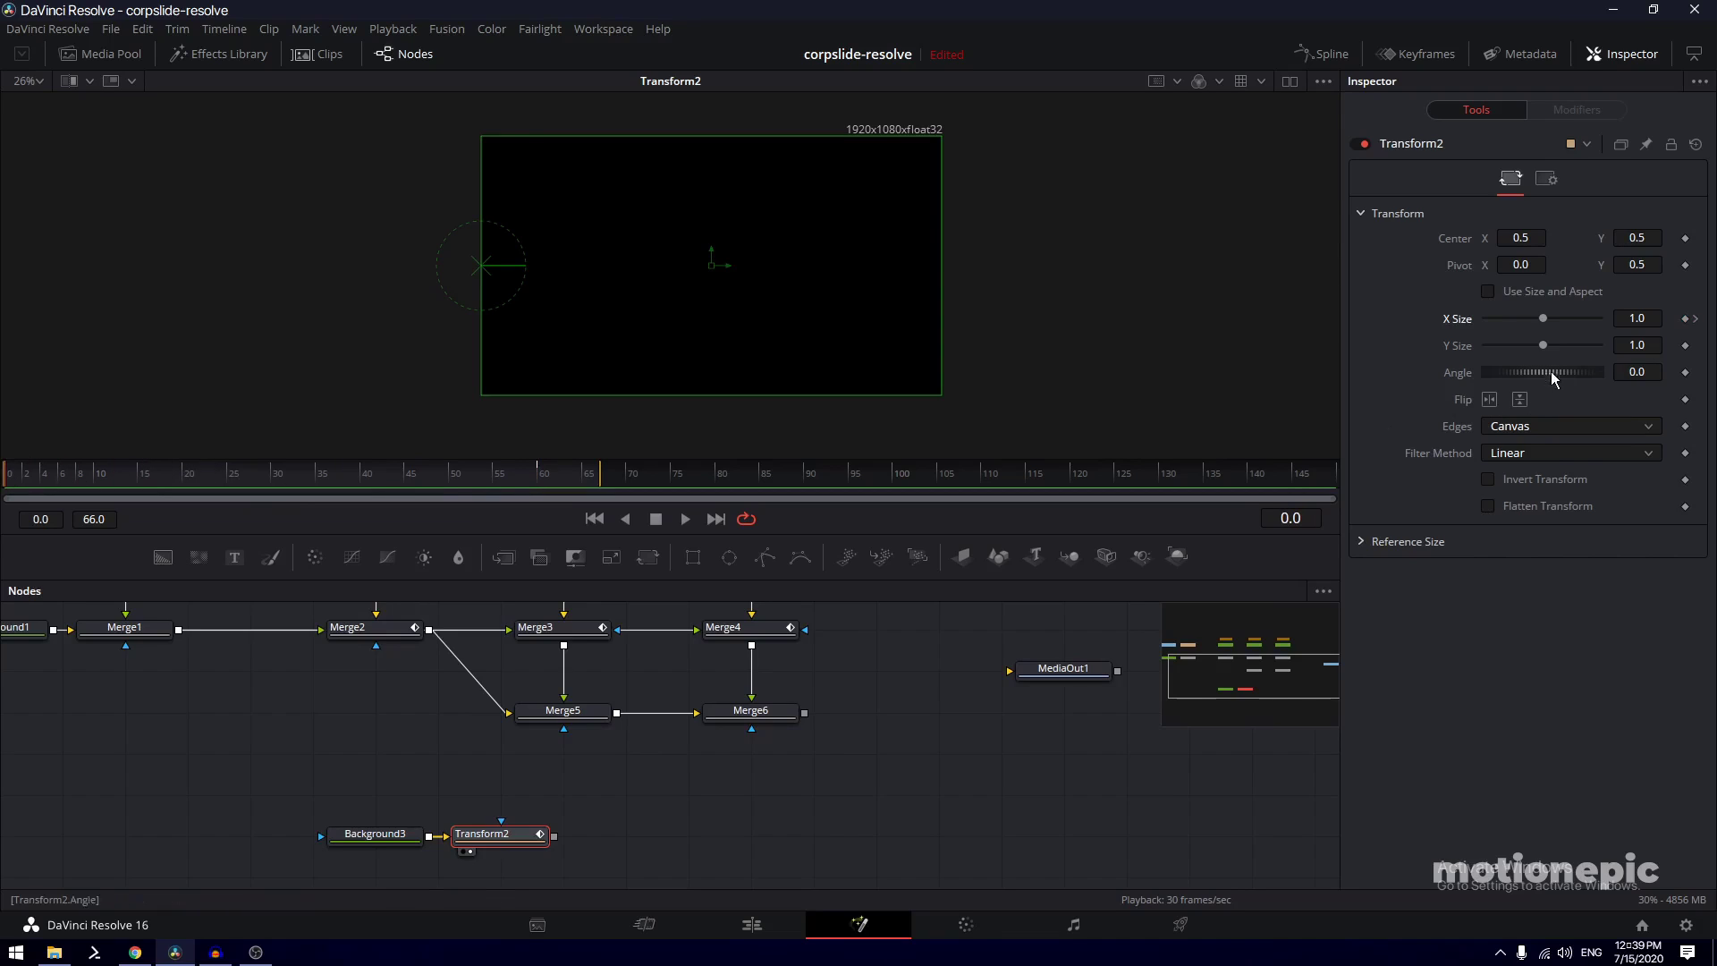
click(1638, 318)
text(0)
key(Return)
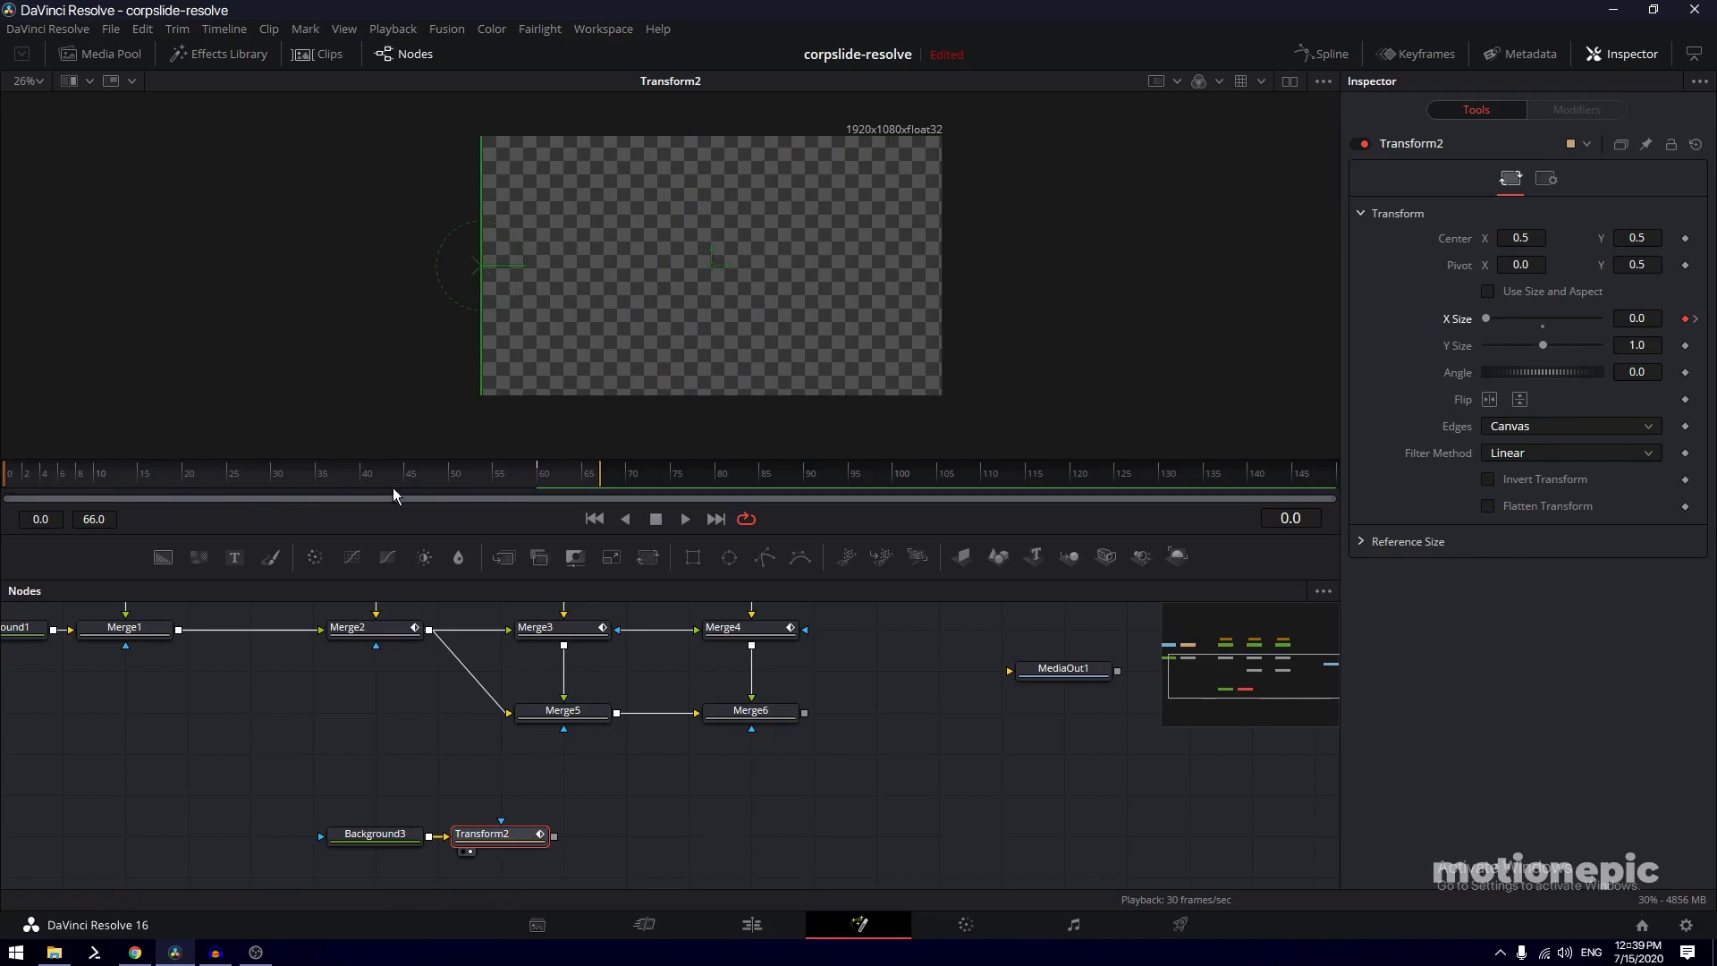
drag(54, 476, 551, 474)
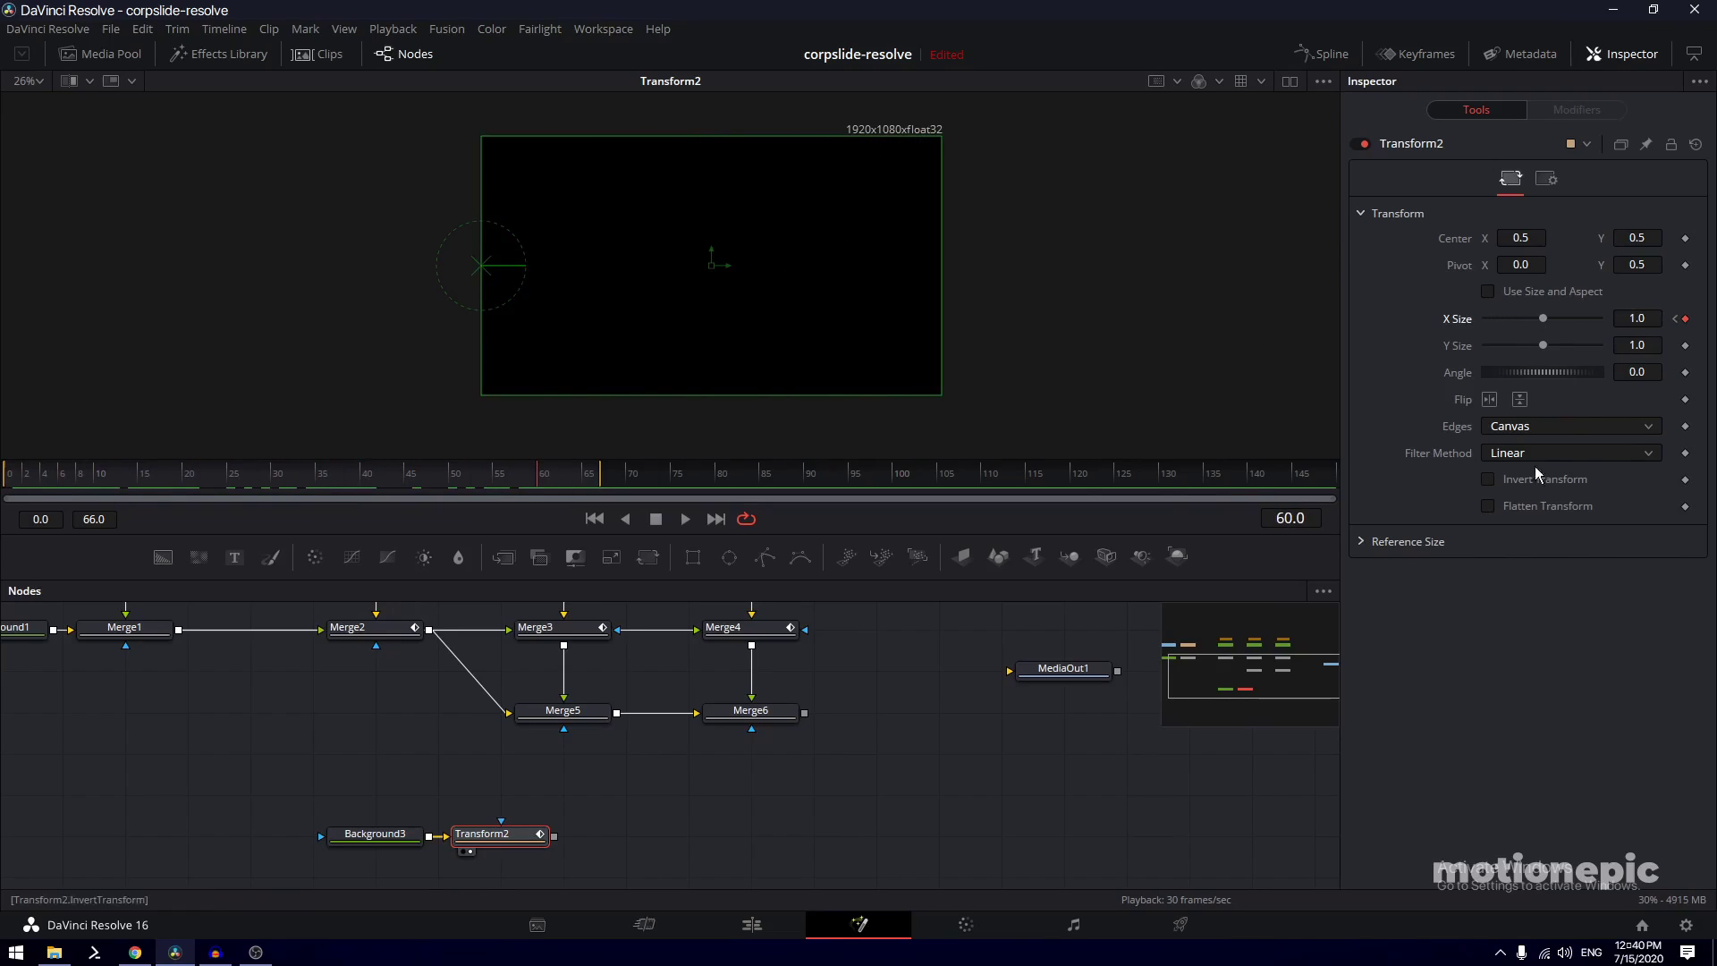
click(1643, 319)
key(Return)
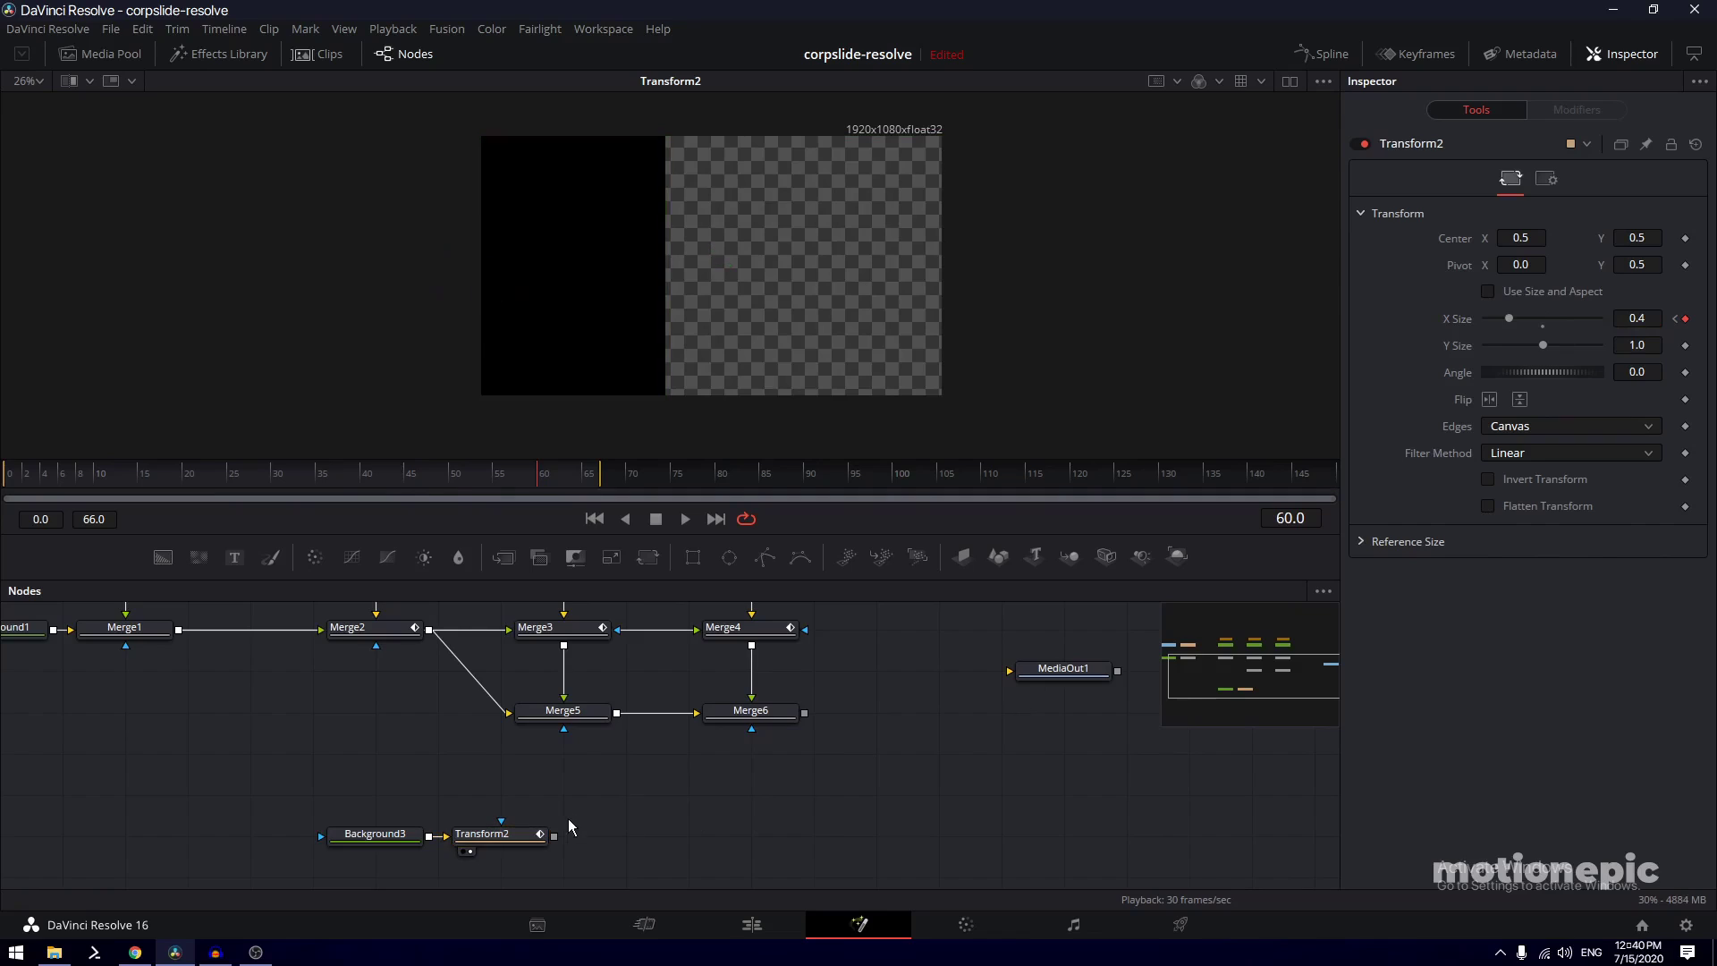
drag(554, 836, 805, 716)
Merge the black panel over Merge6 in a new Merge7 and preview the slide
drag(749, 834, 751, 335)
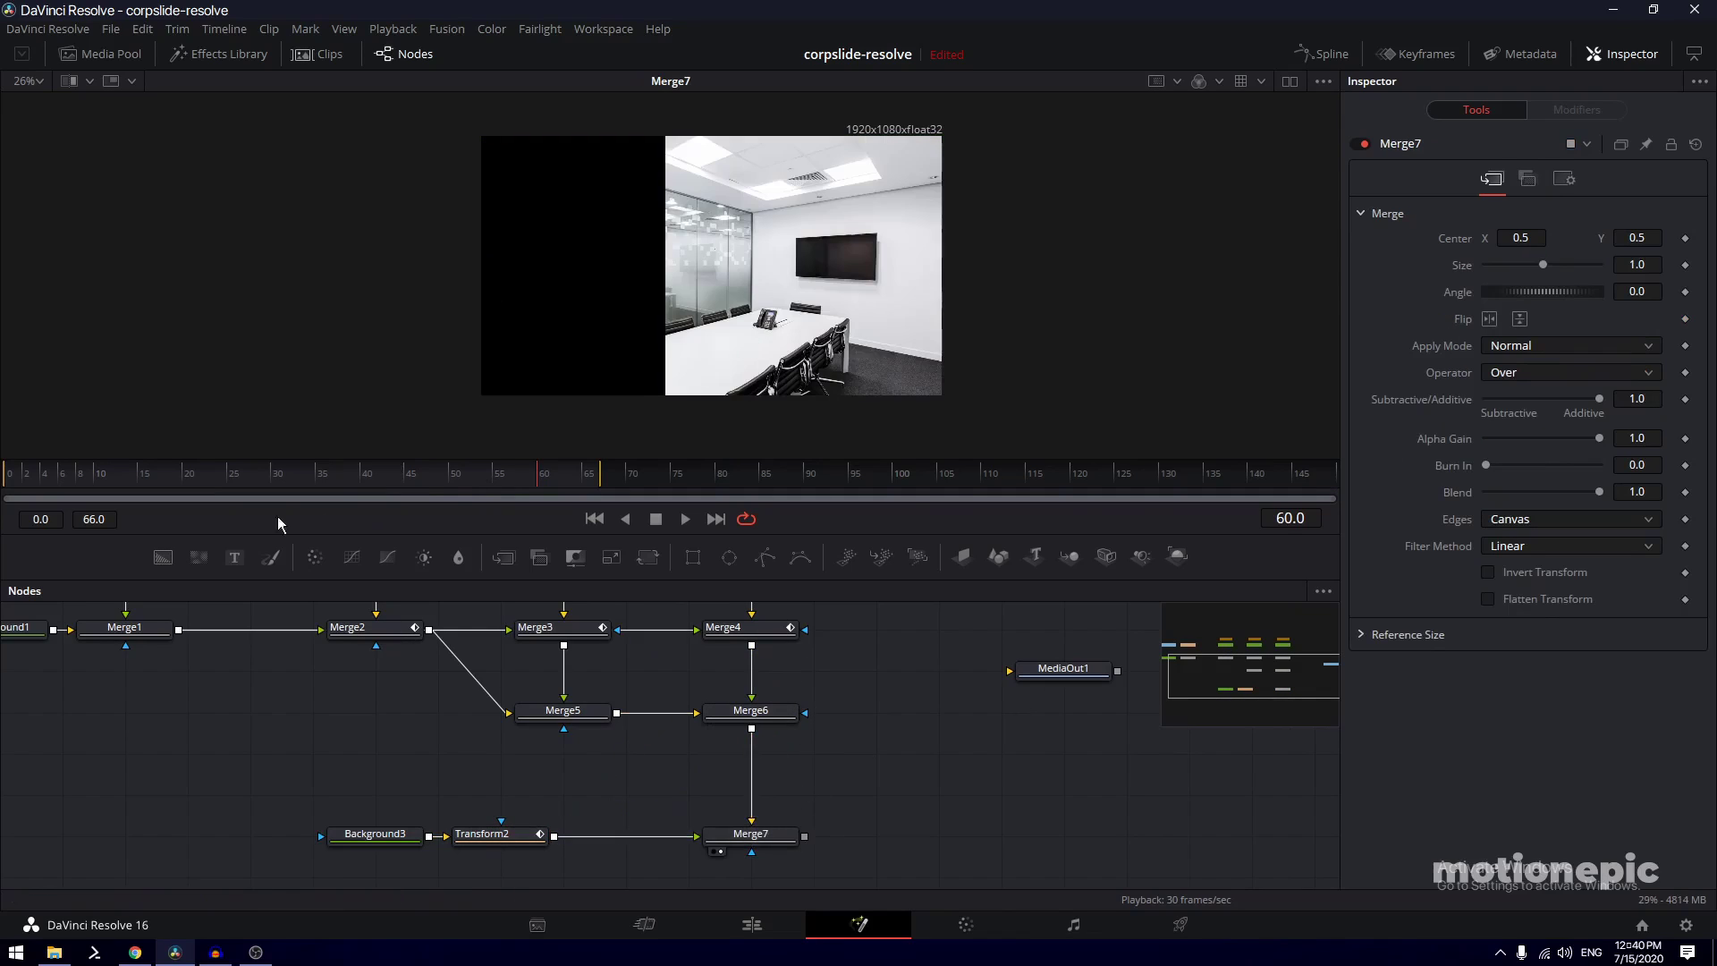
drag(9, 472, 395, 456)
drag(503, 833, 565, 833)
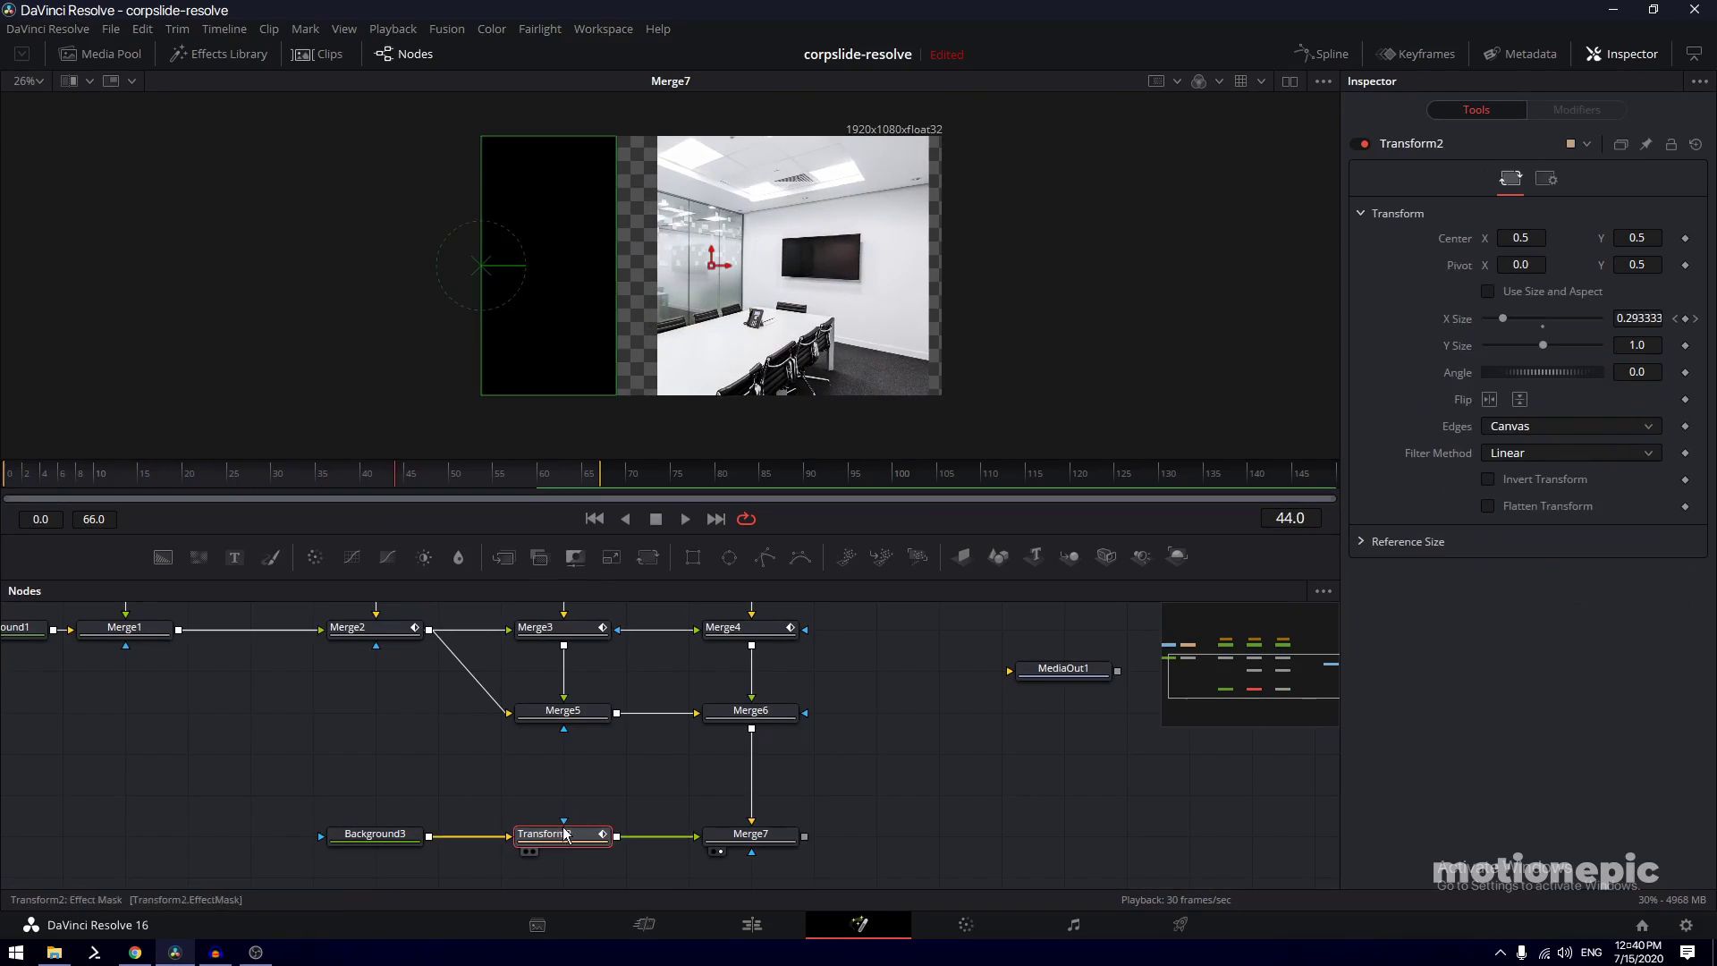
Smooth Transform2's X Size curve in the Spline editor with Ease In 100
click(1307, 59)
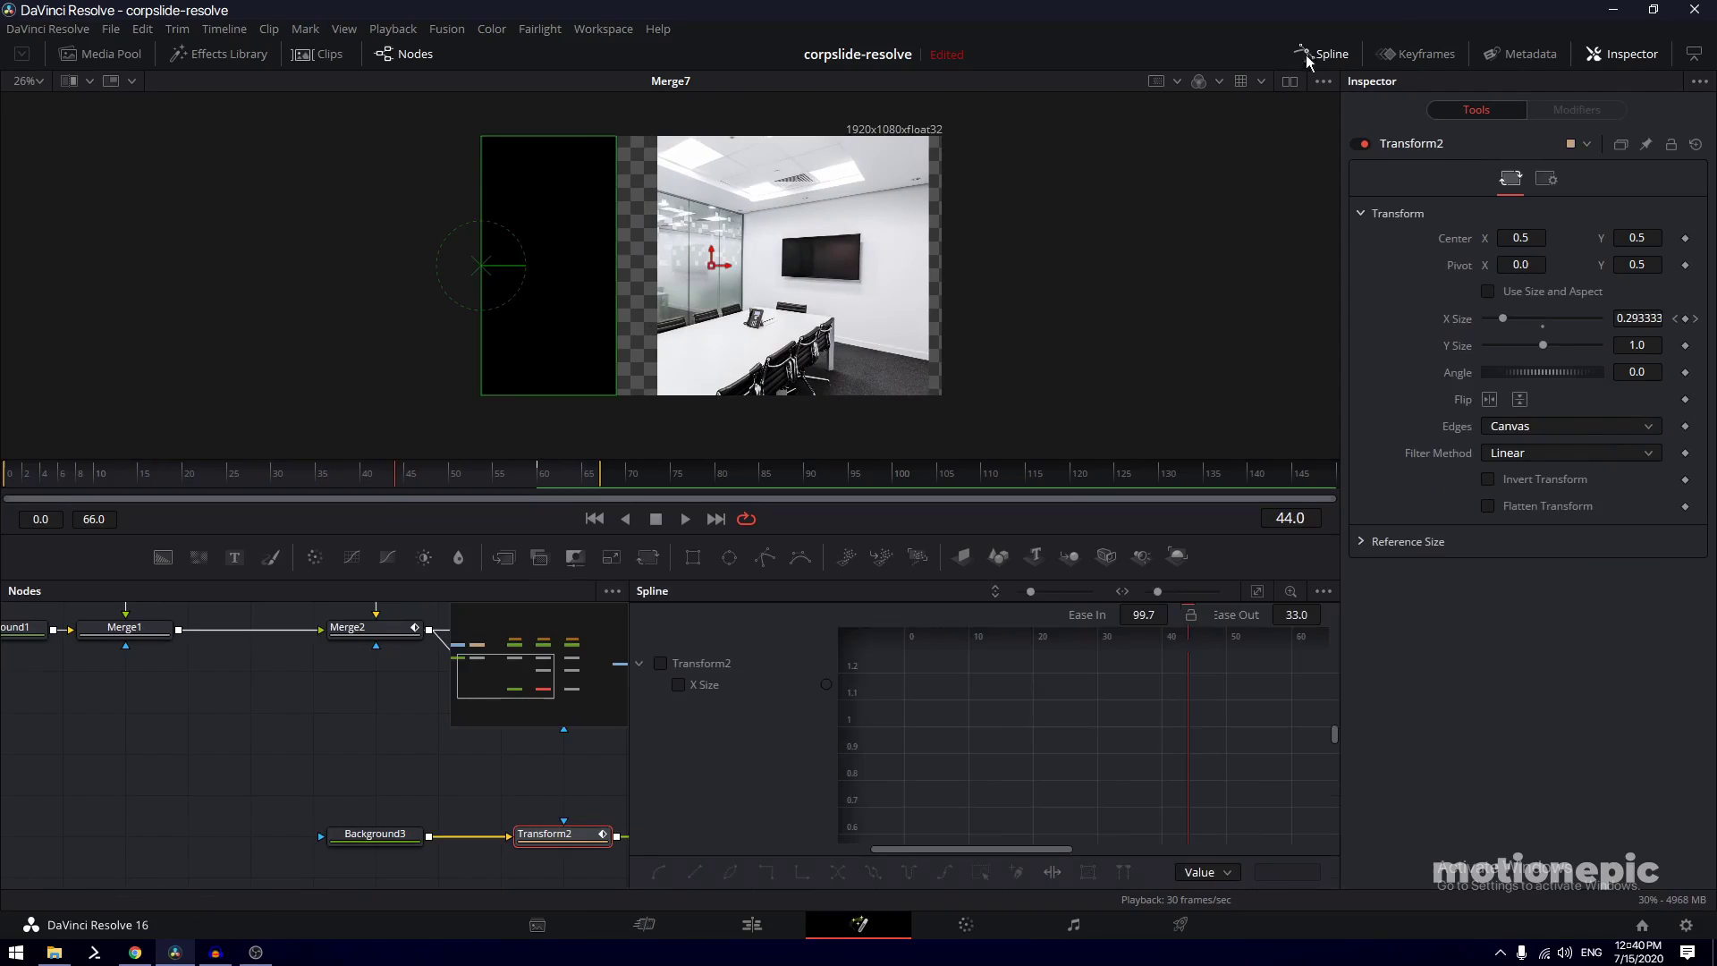
click(678, 685)
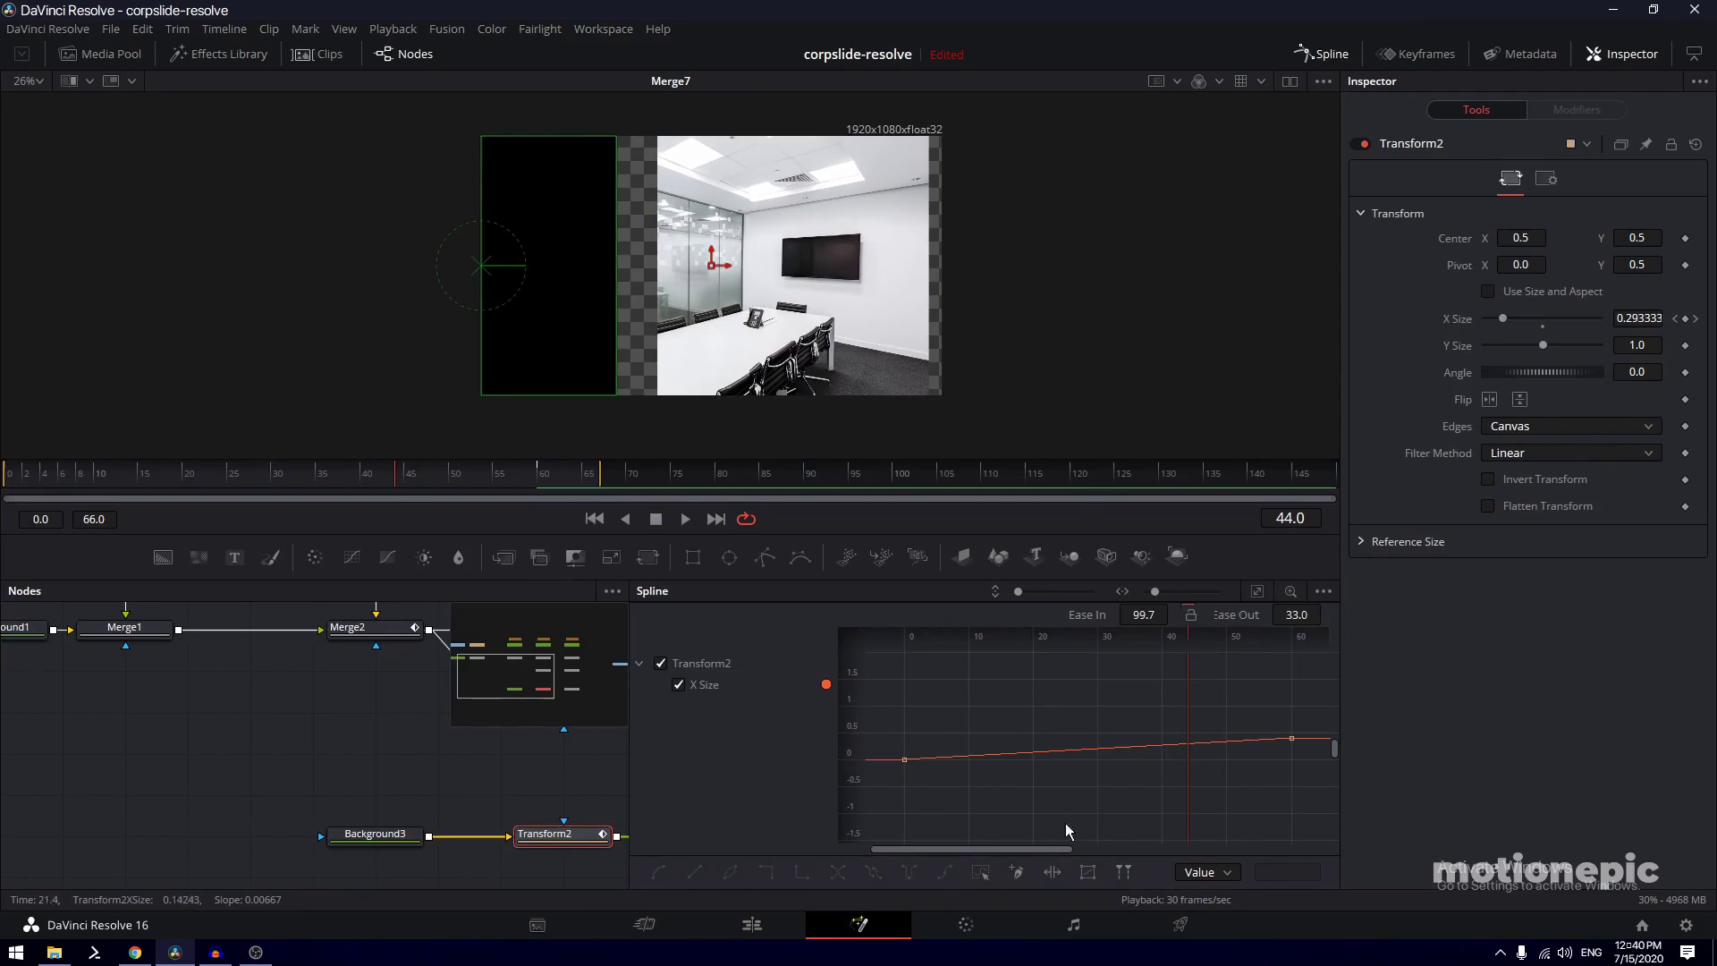
click(980, 874)
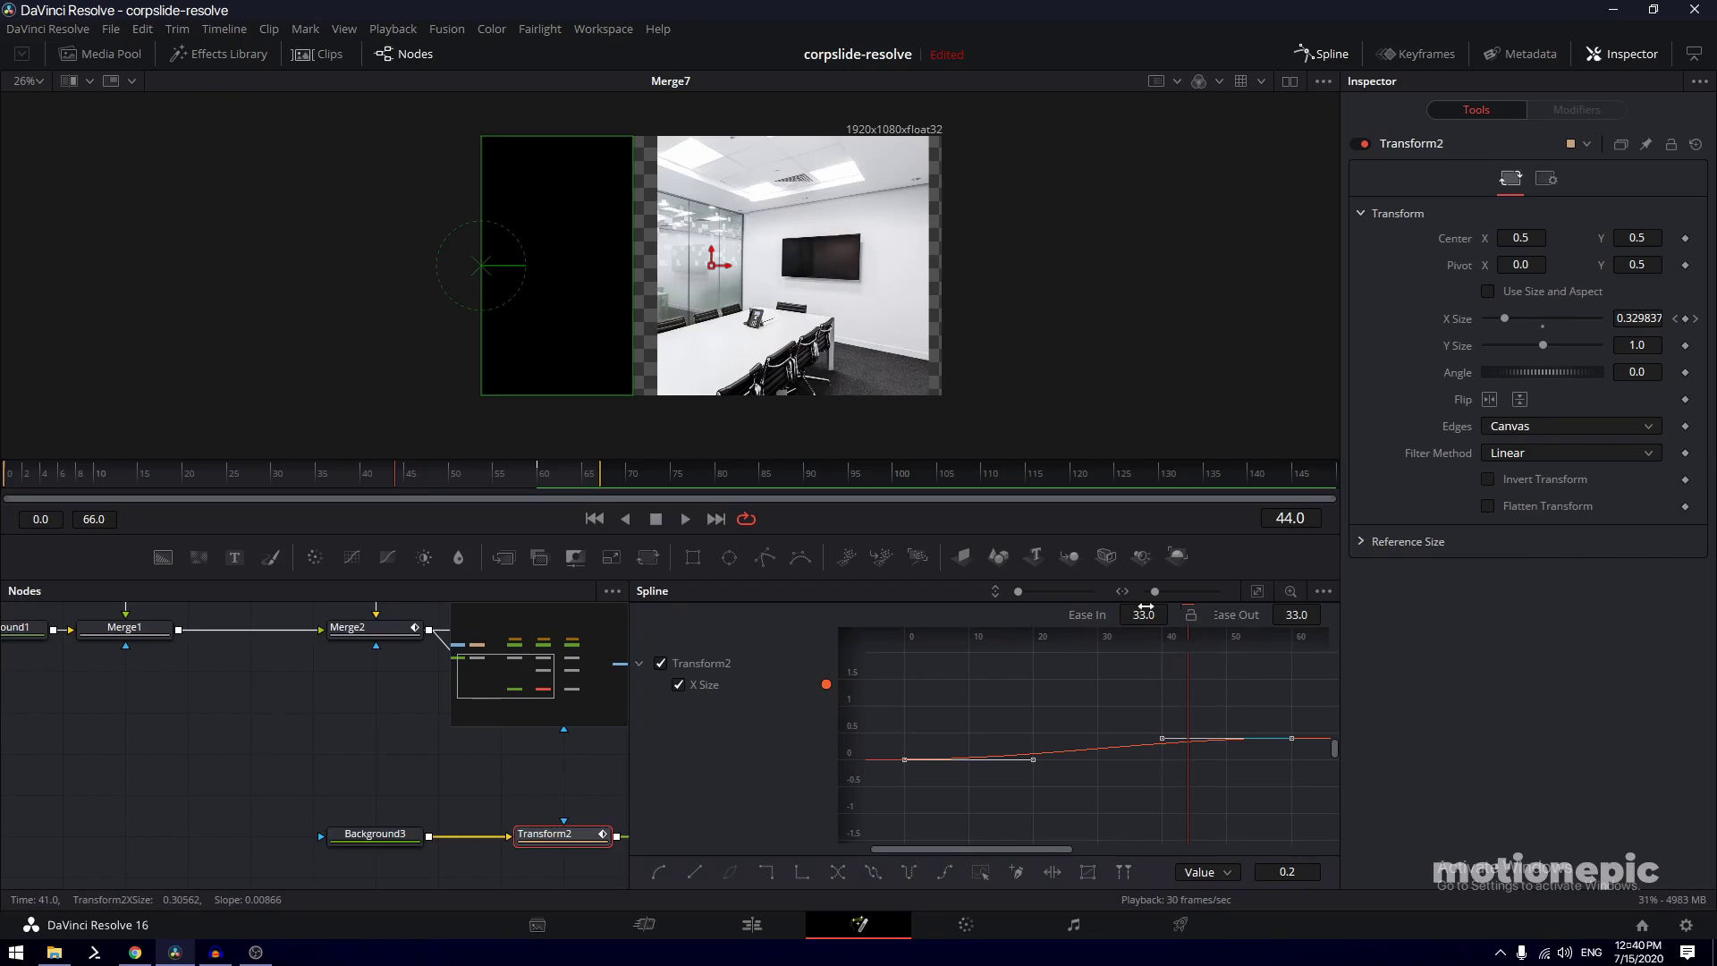
drag(1149, 741, 900, 738)
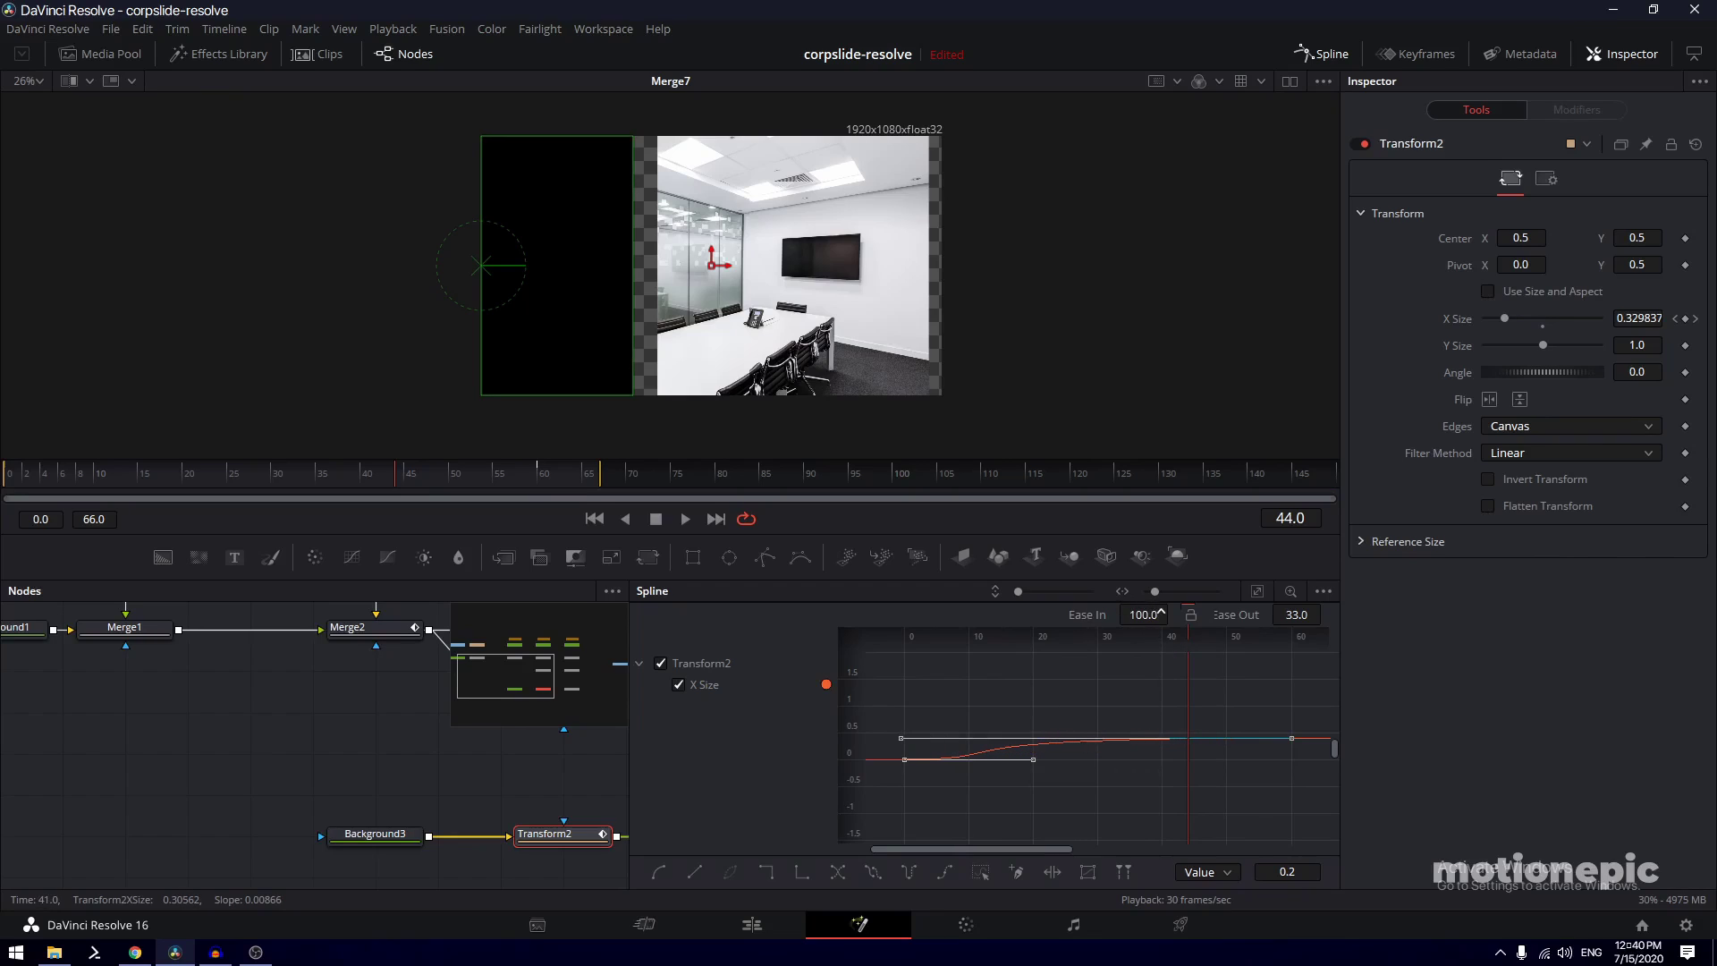
Preview the wipe, then set Transform2's X Size to 0.41 at frame 60
click(1321, 54)
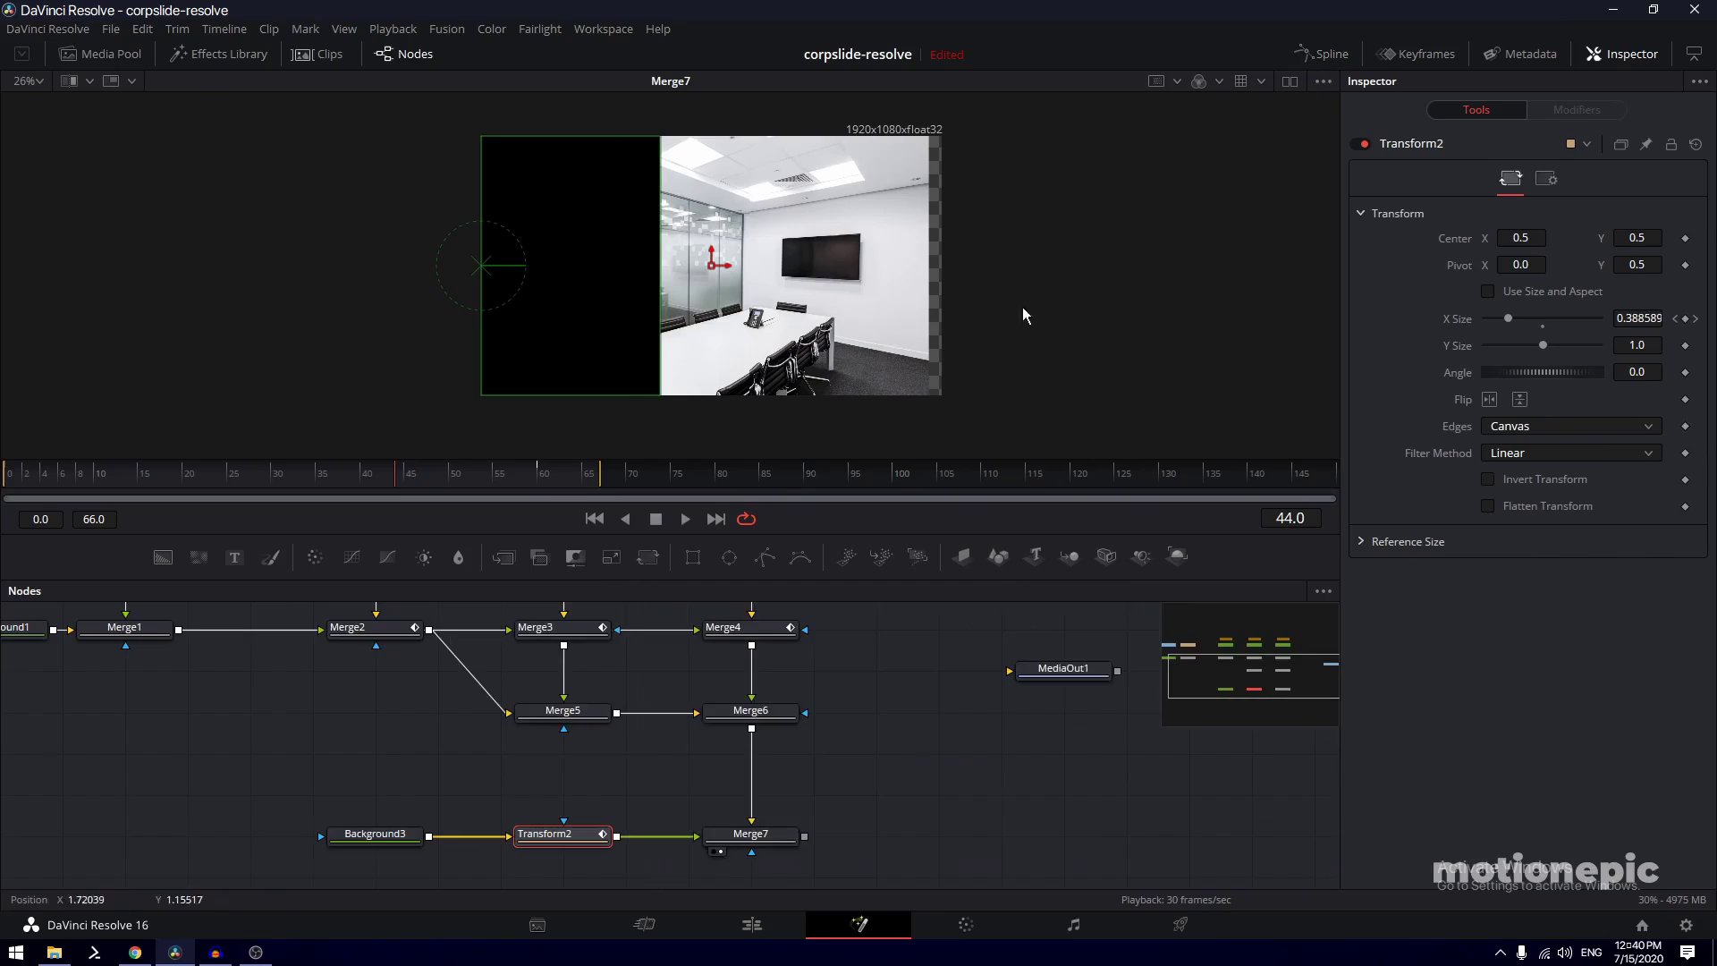
click(4, 471)
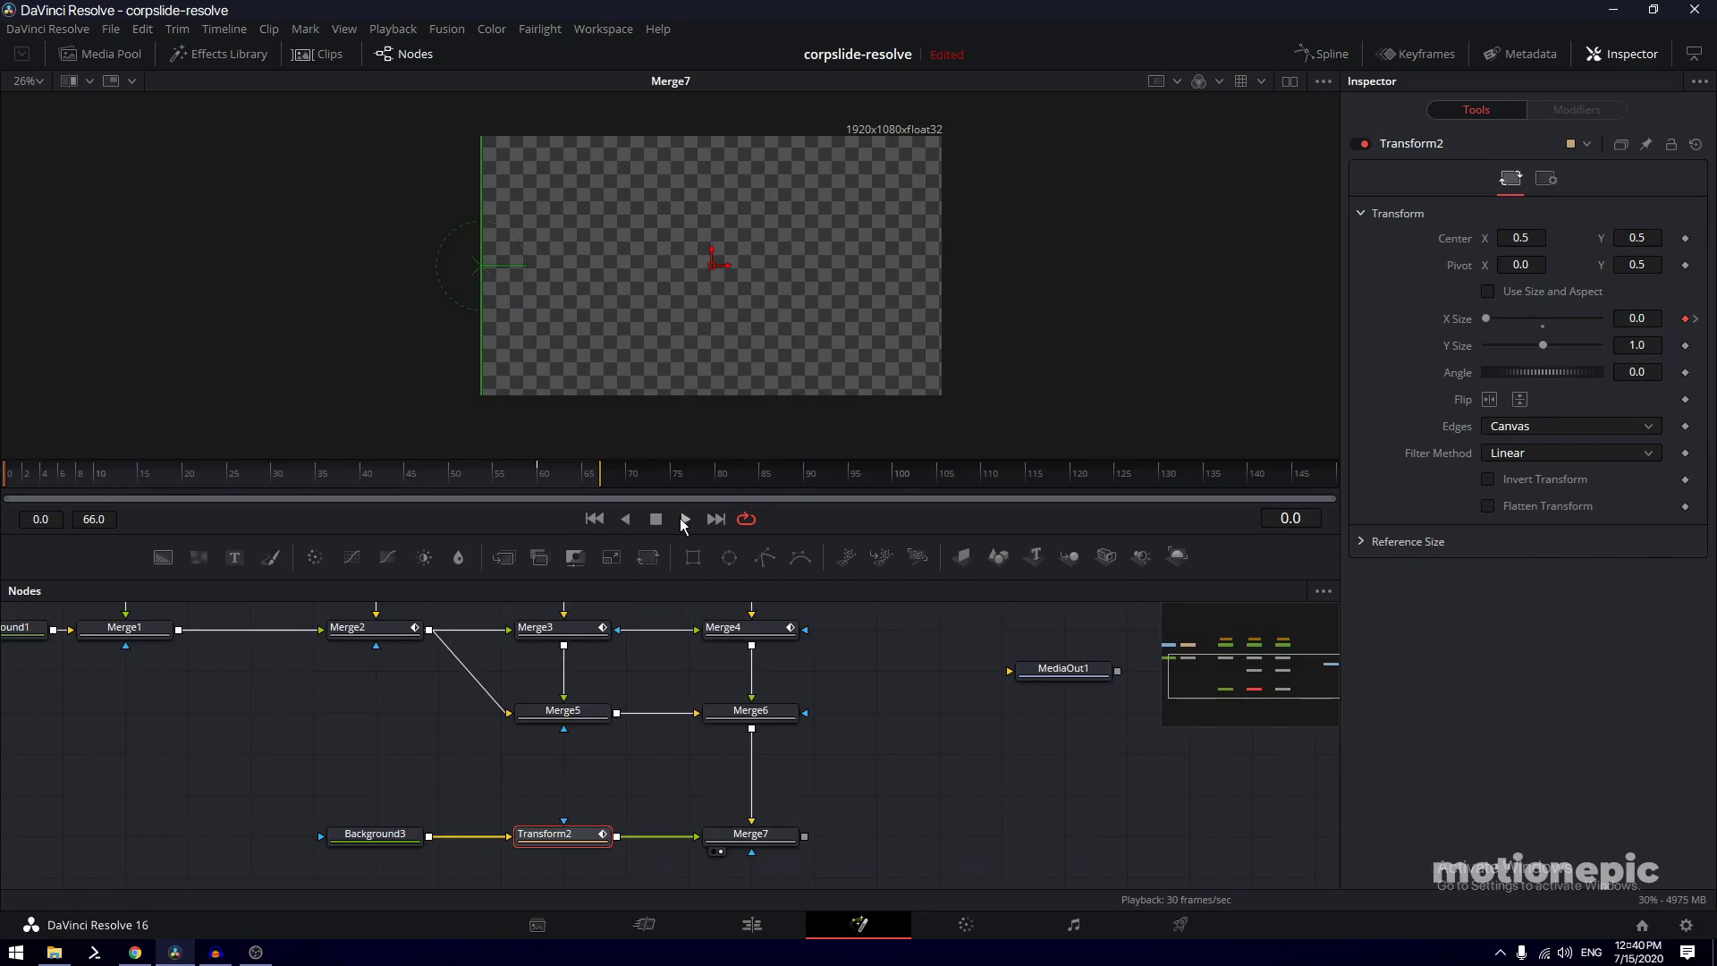
click(684, 519)
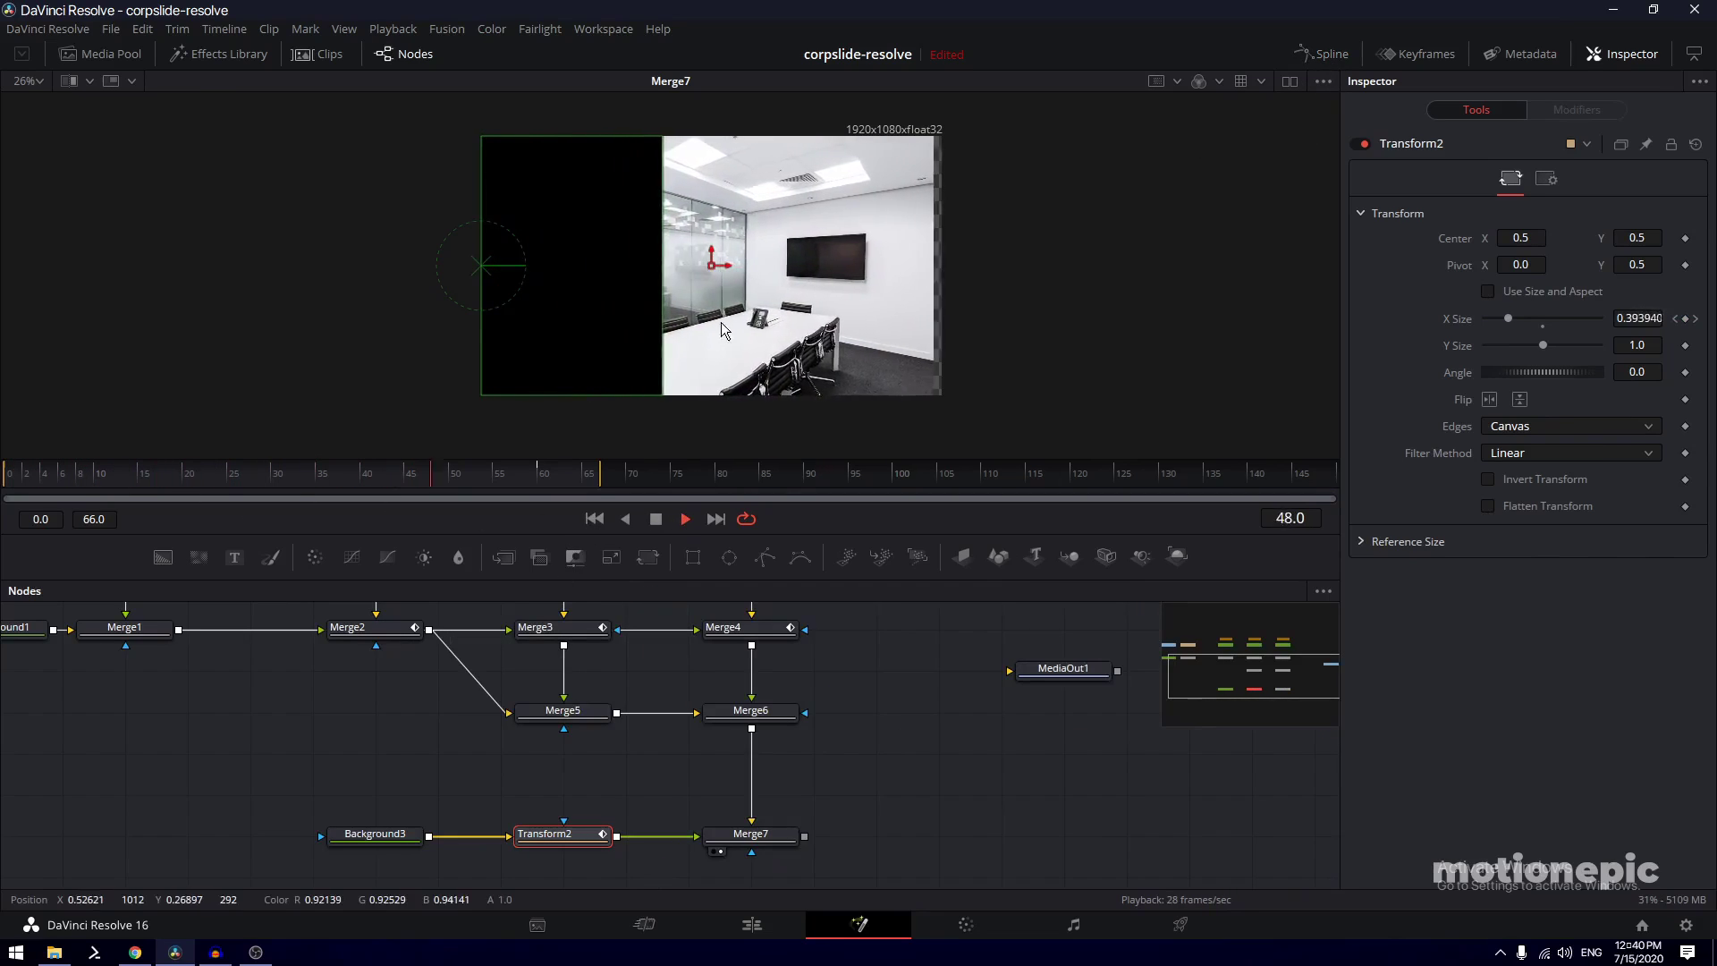
key(space)
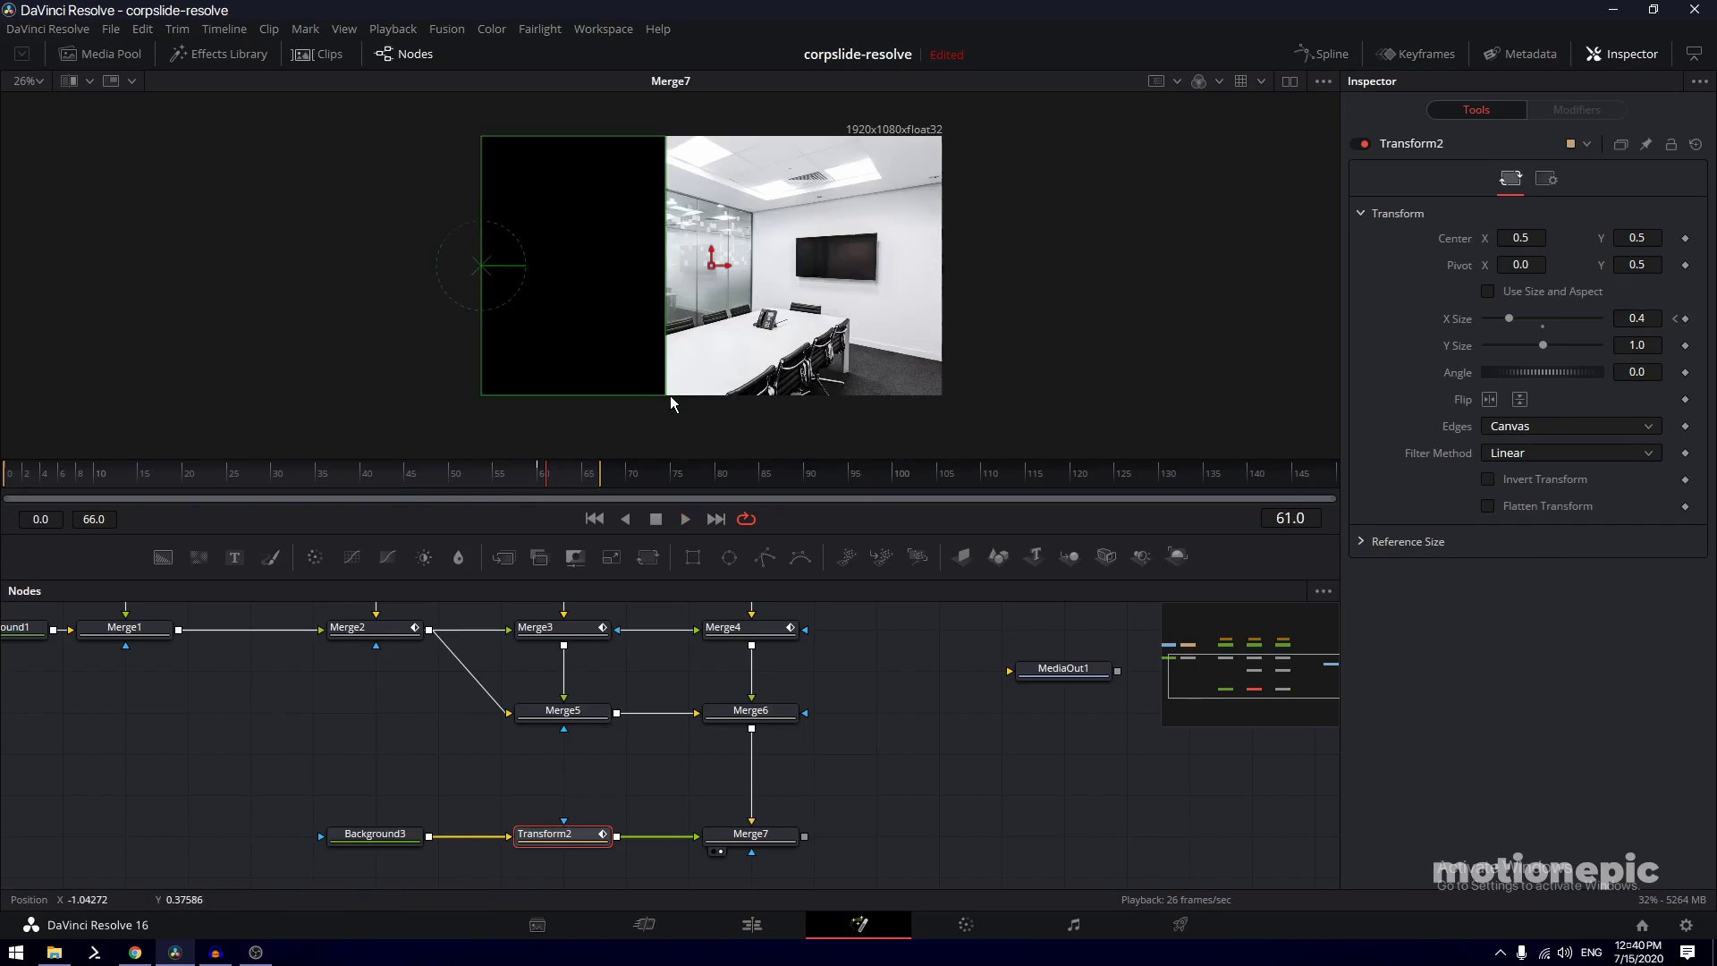
scroll(668, 395, up, 15)
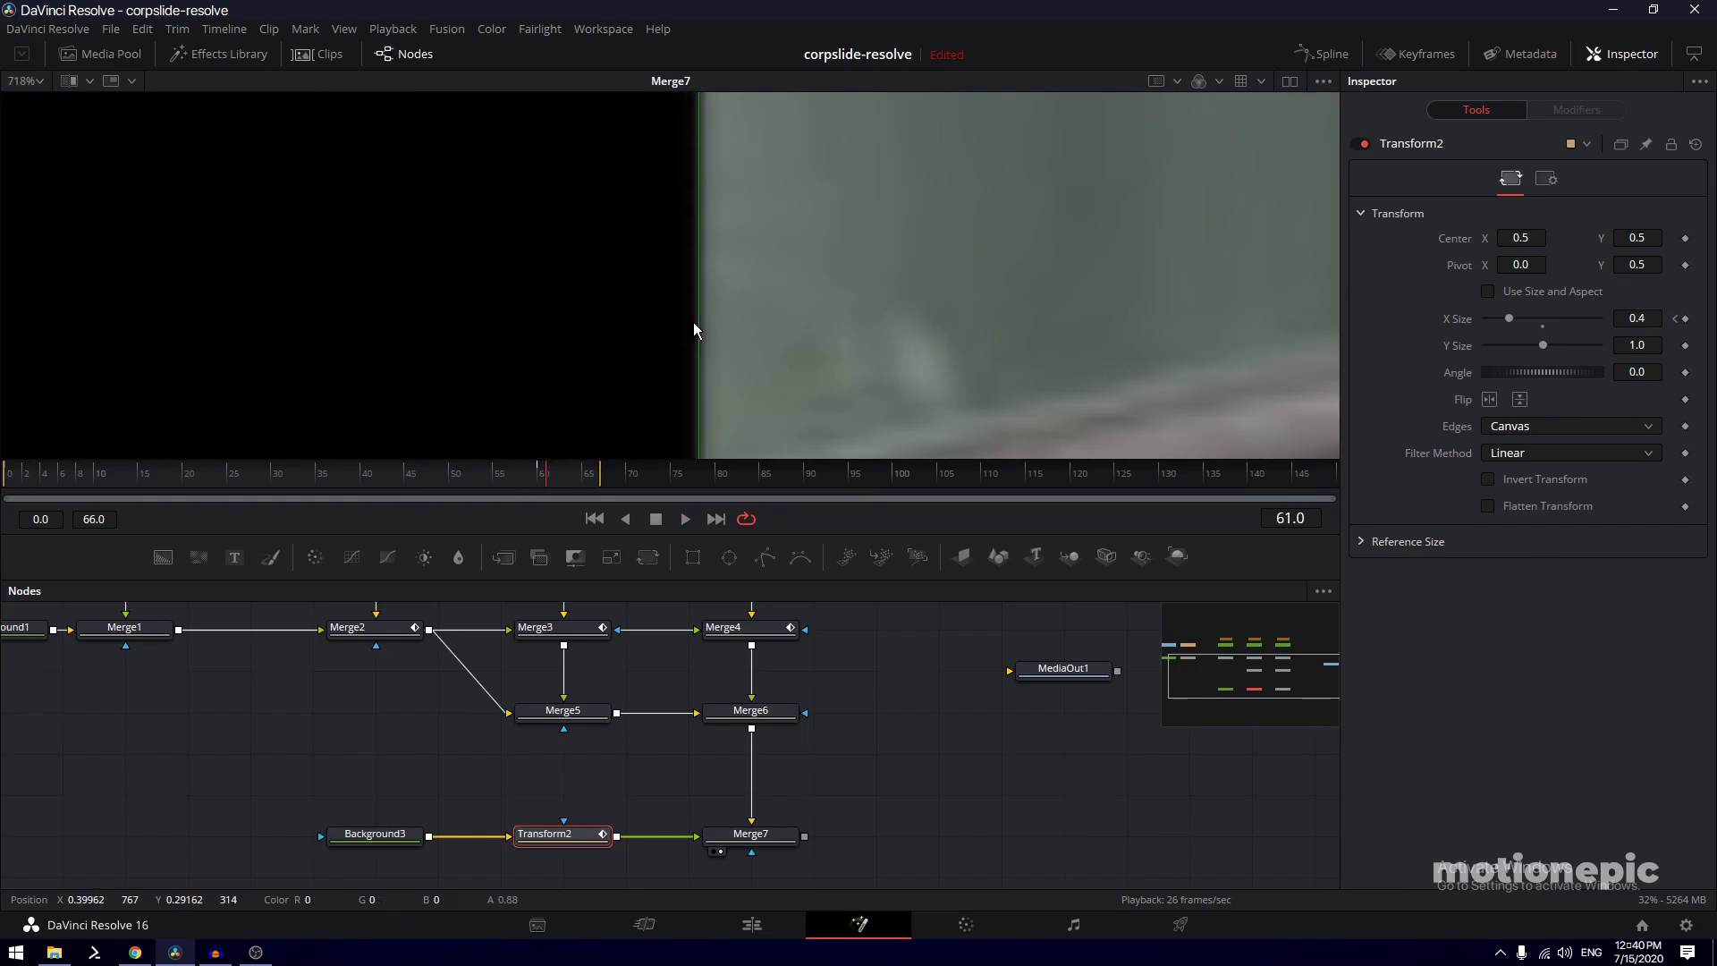
scroll(694, 329, down, 2)
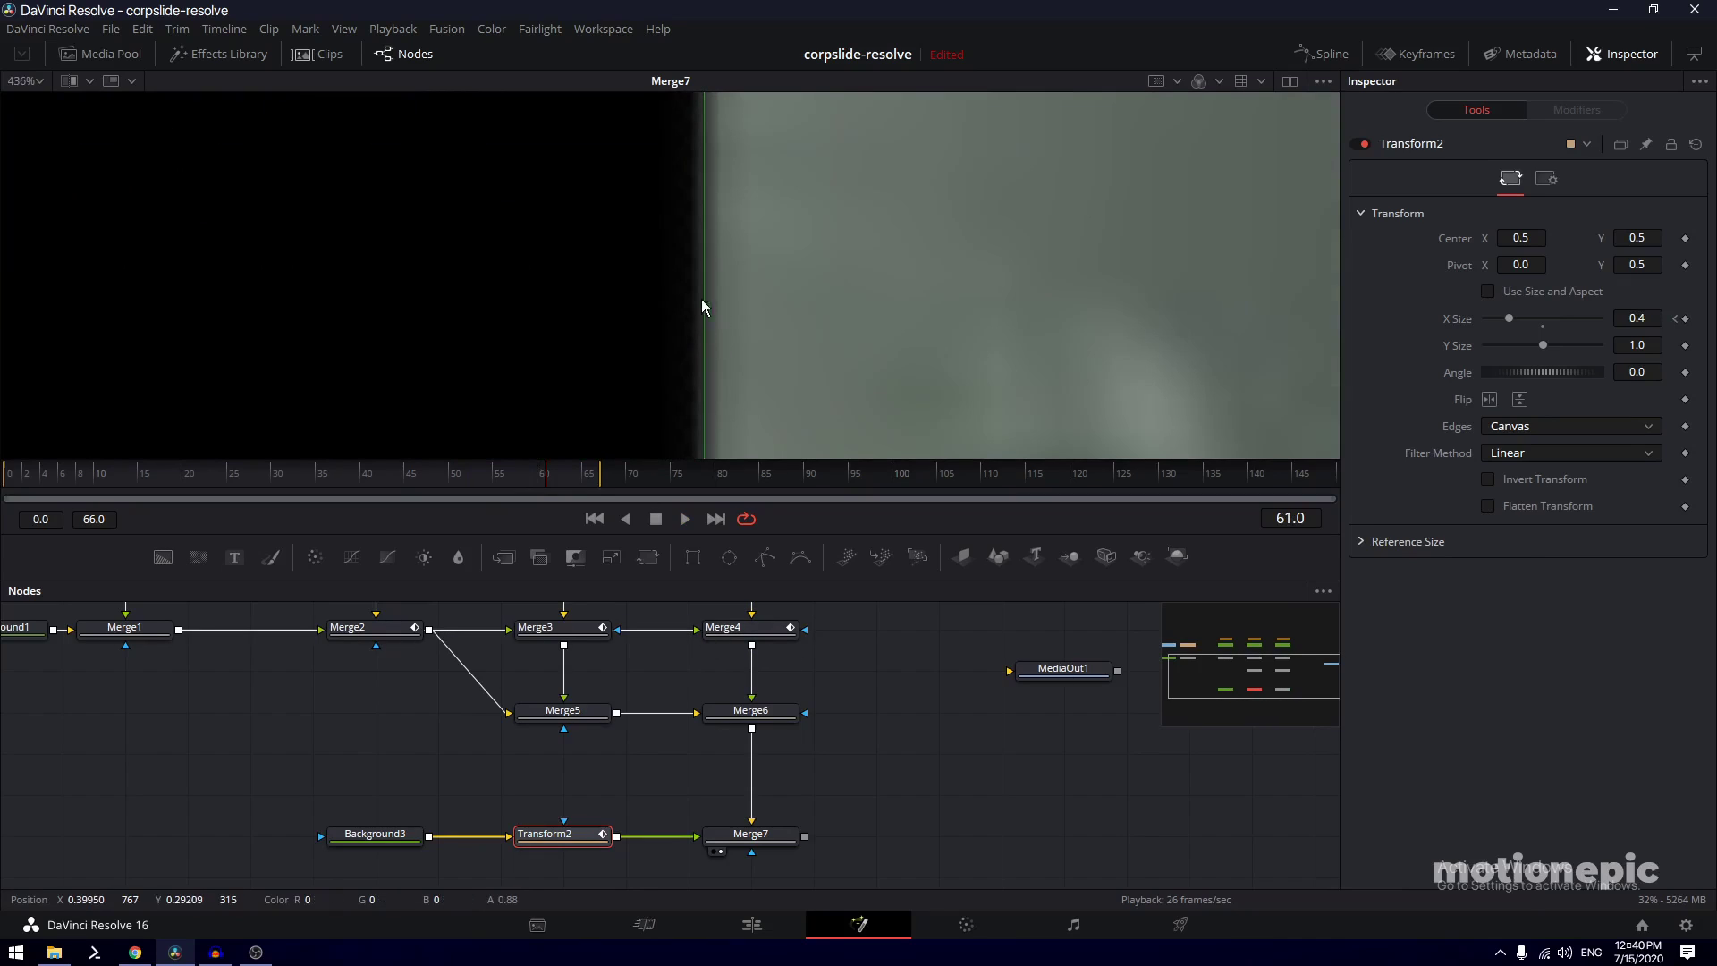
click(544, 481)
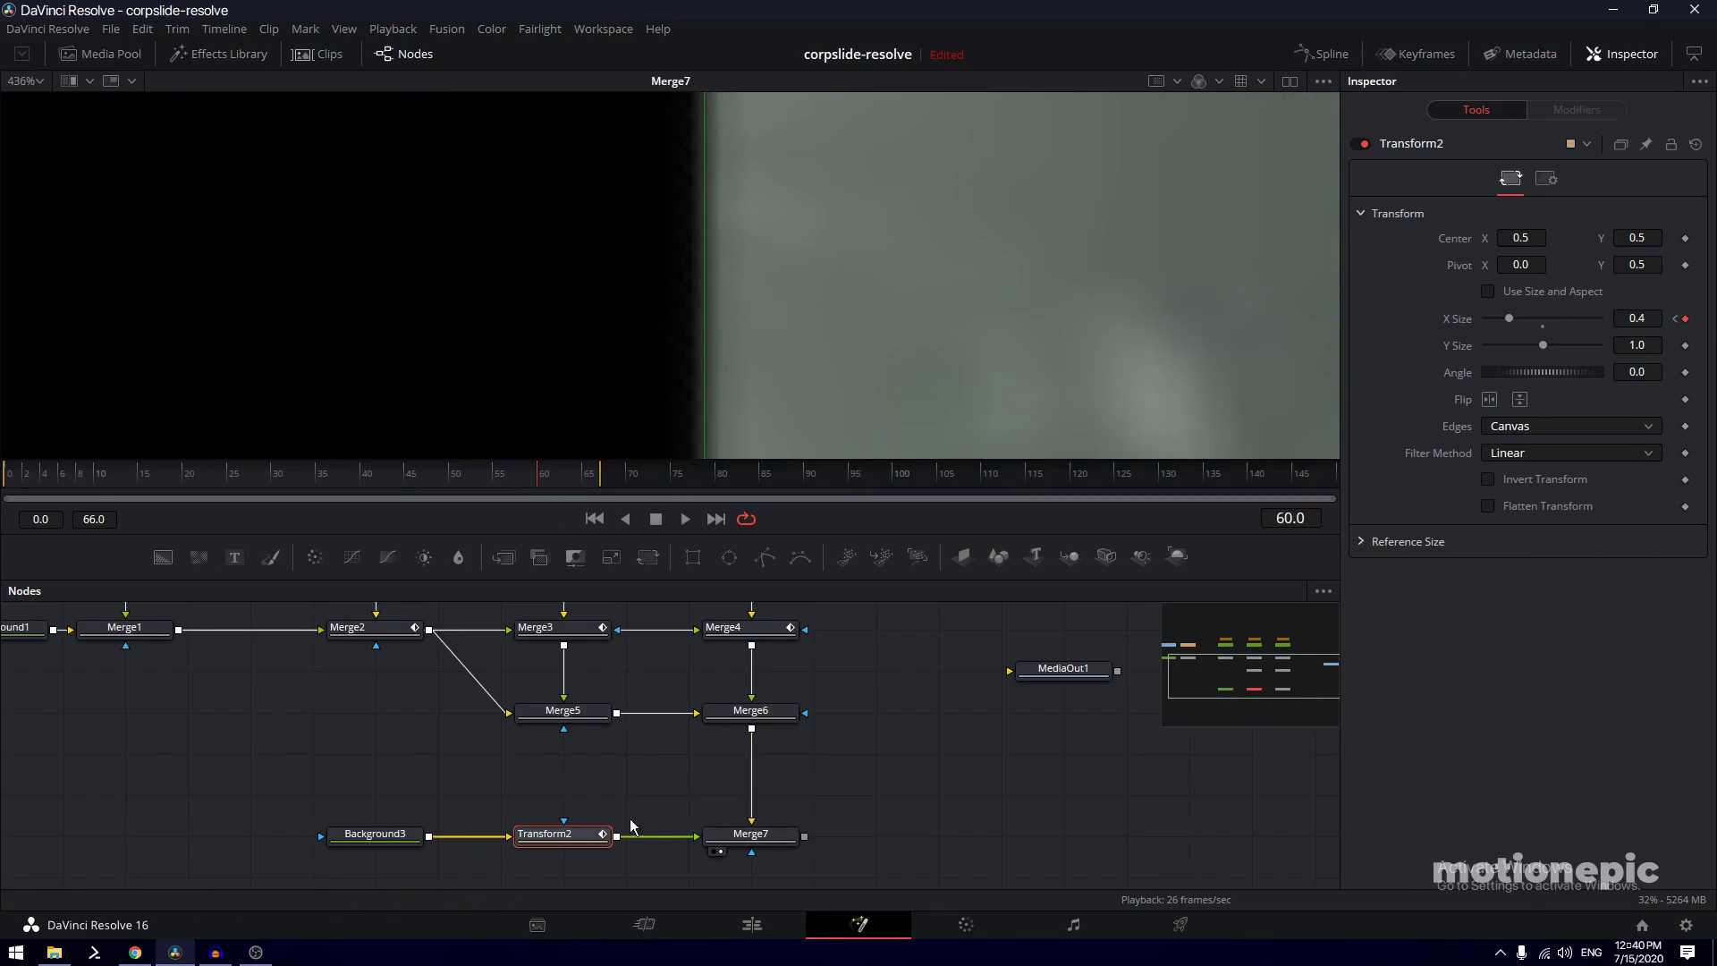
click(1648, 318)
text(1)
key(Tab)
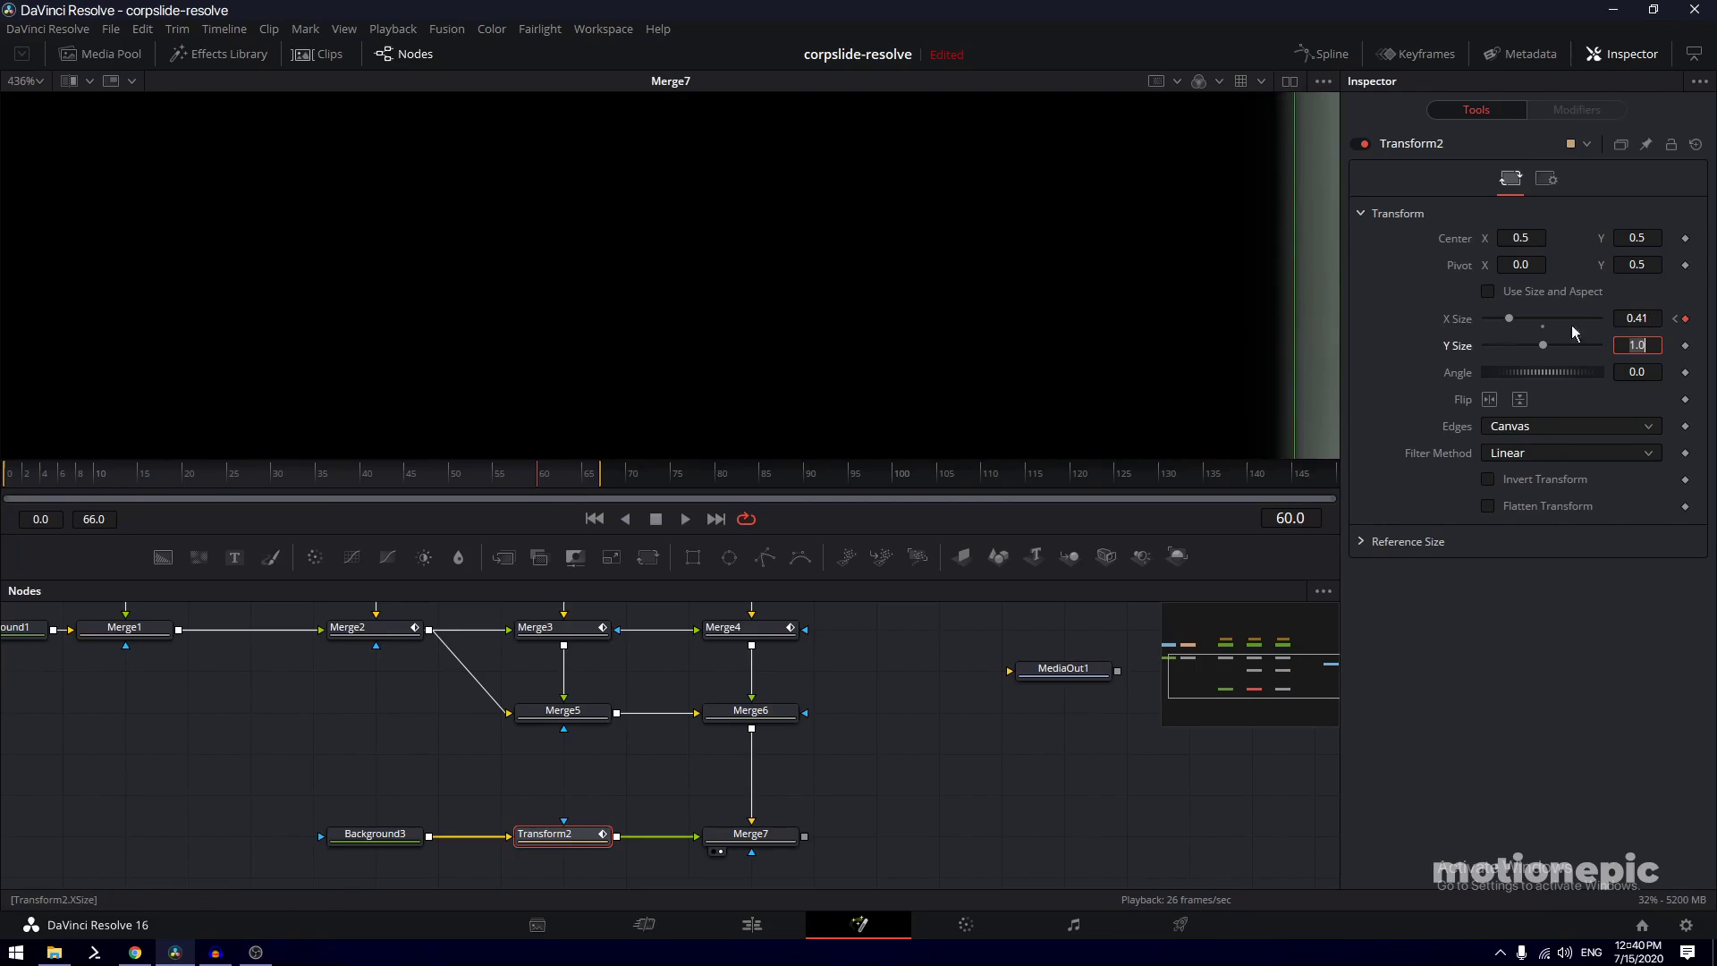
scroll(1050, 309, down, 6)
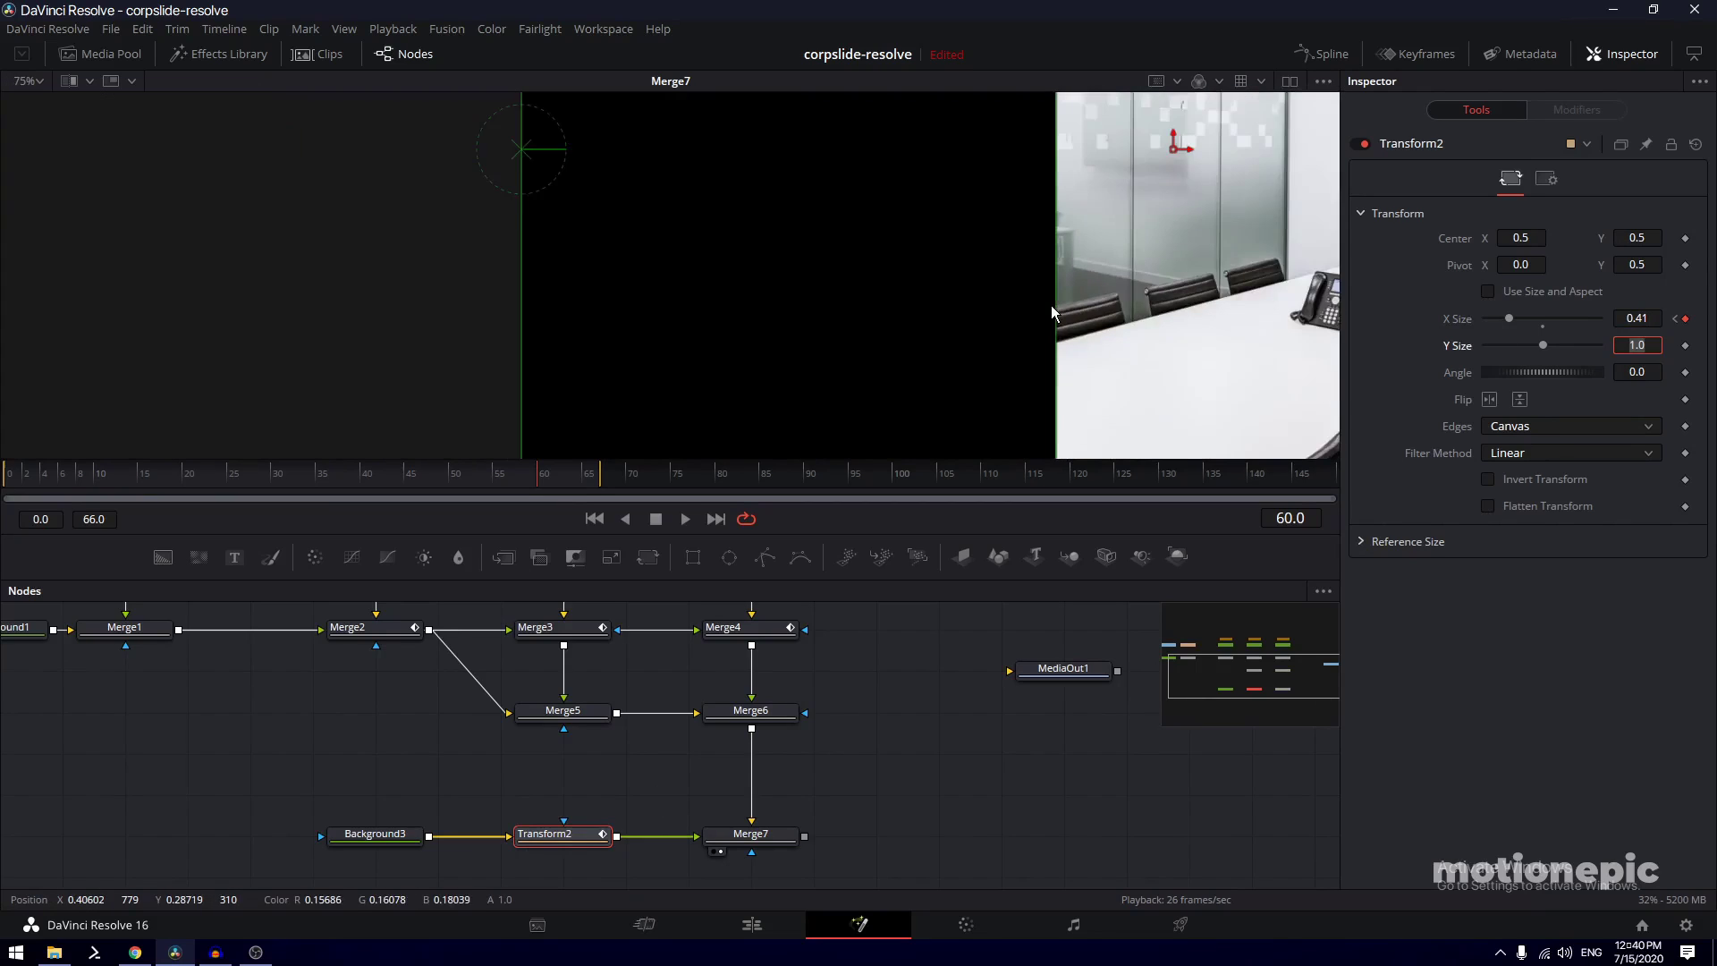
scroll(1050, 304, down, 4)
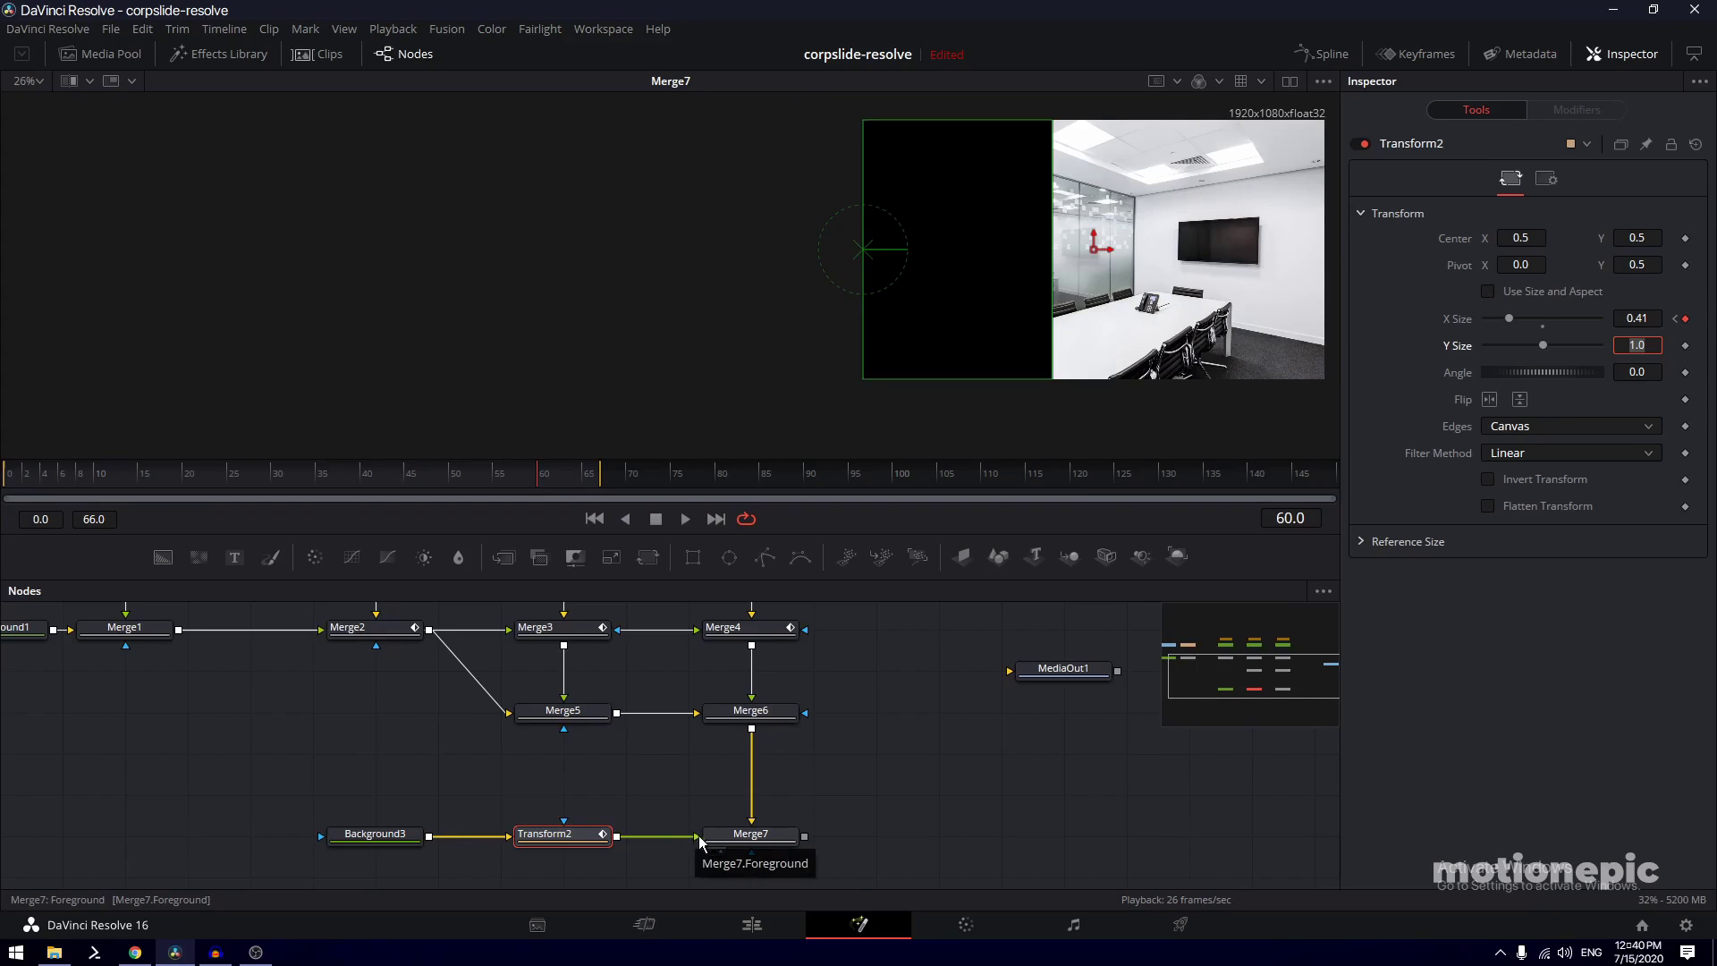
Swap Merge7's foreground and background inputs with Ctrl+T
click(739, 838)
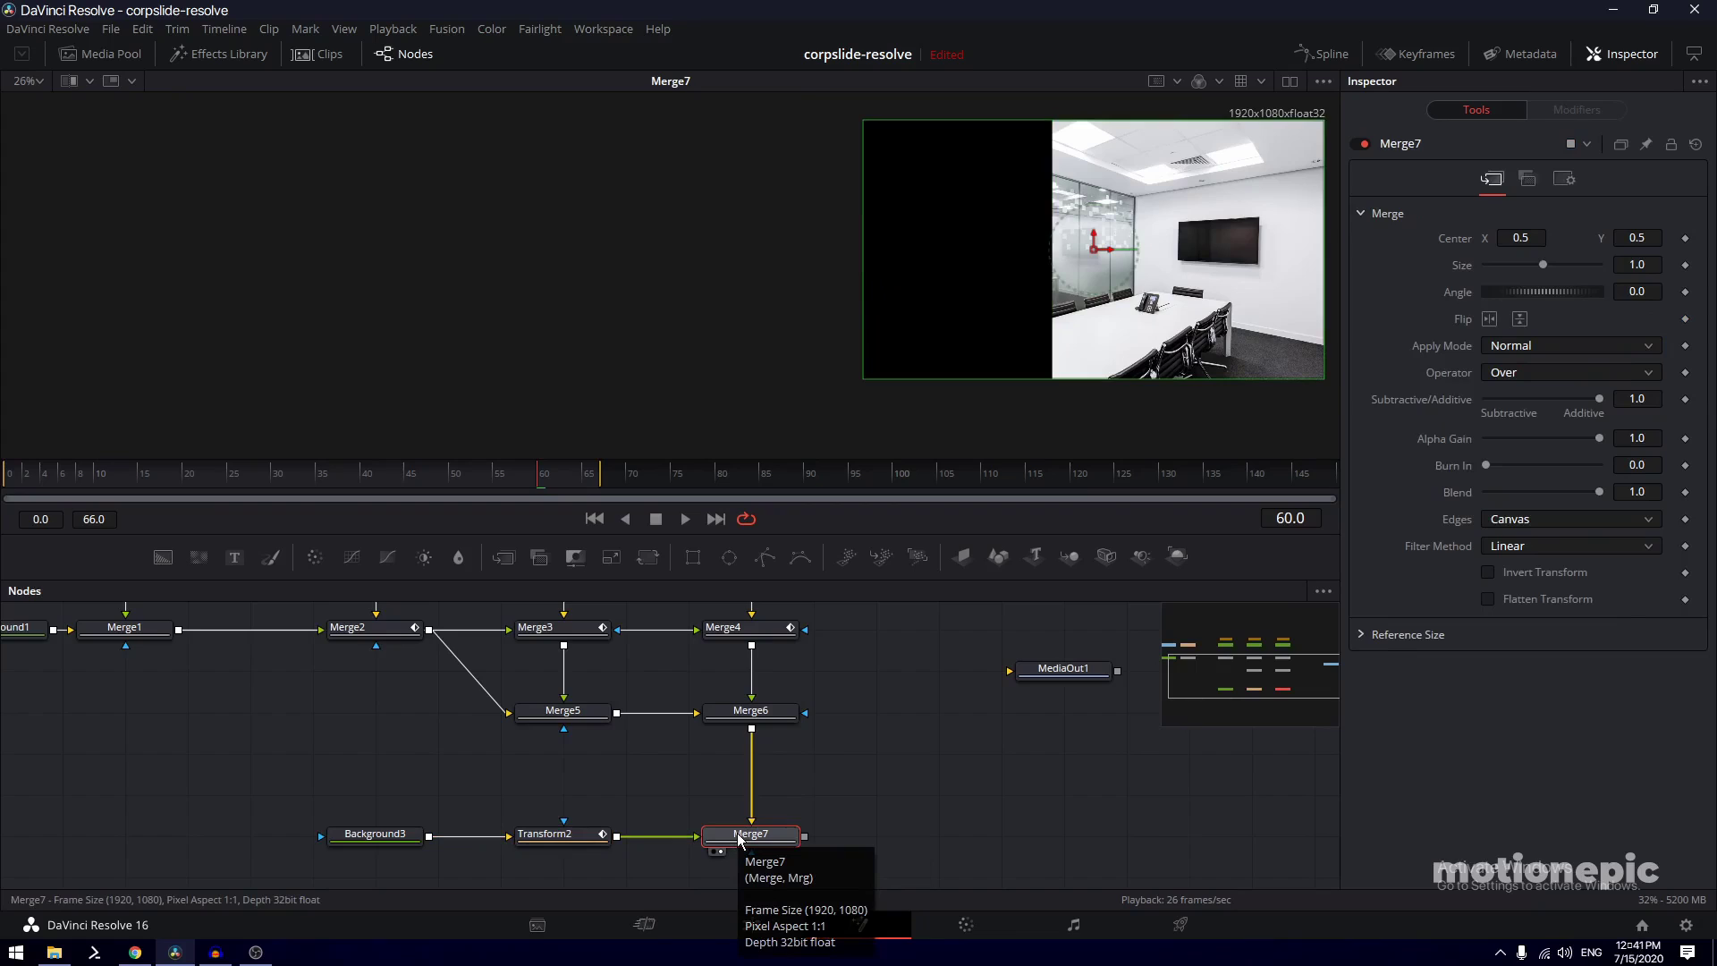
key(ctrl+t)
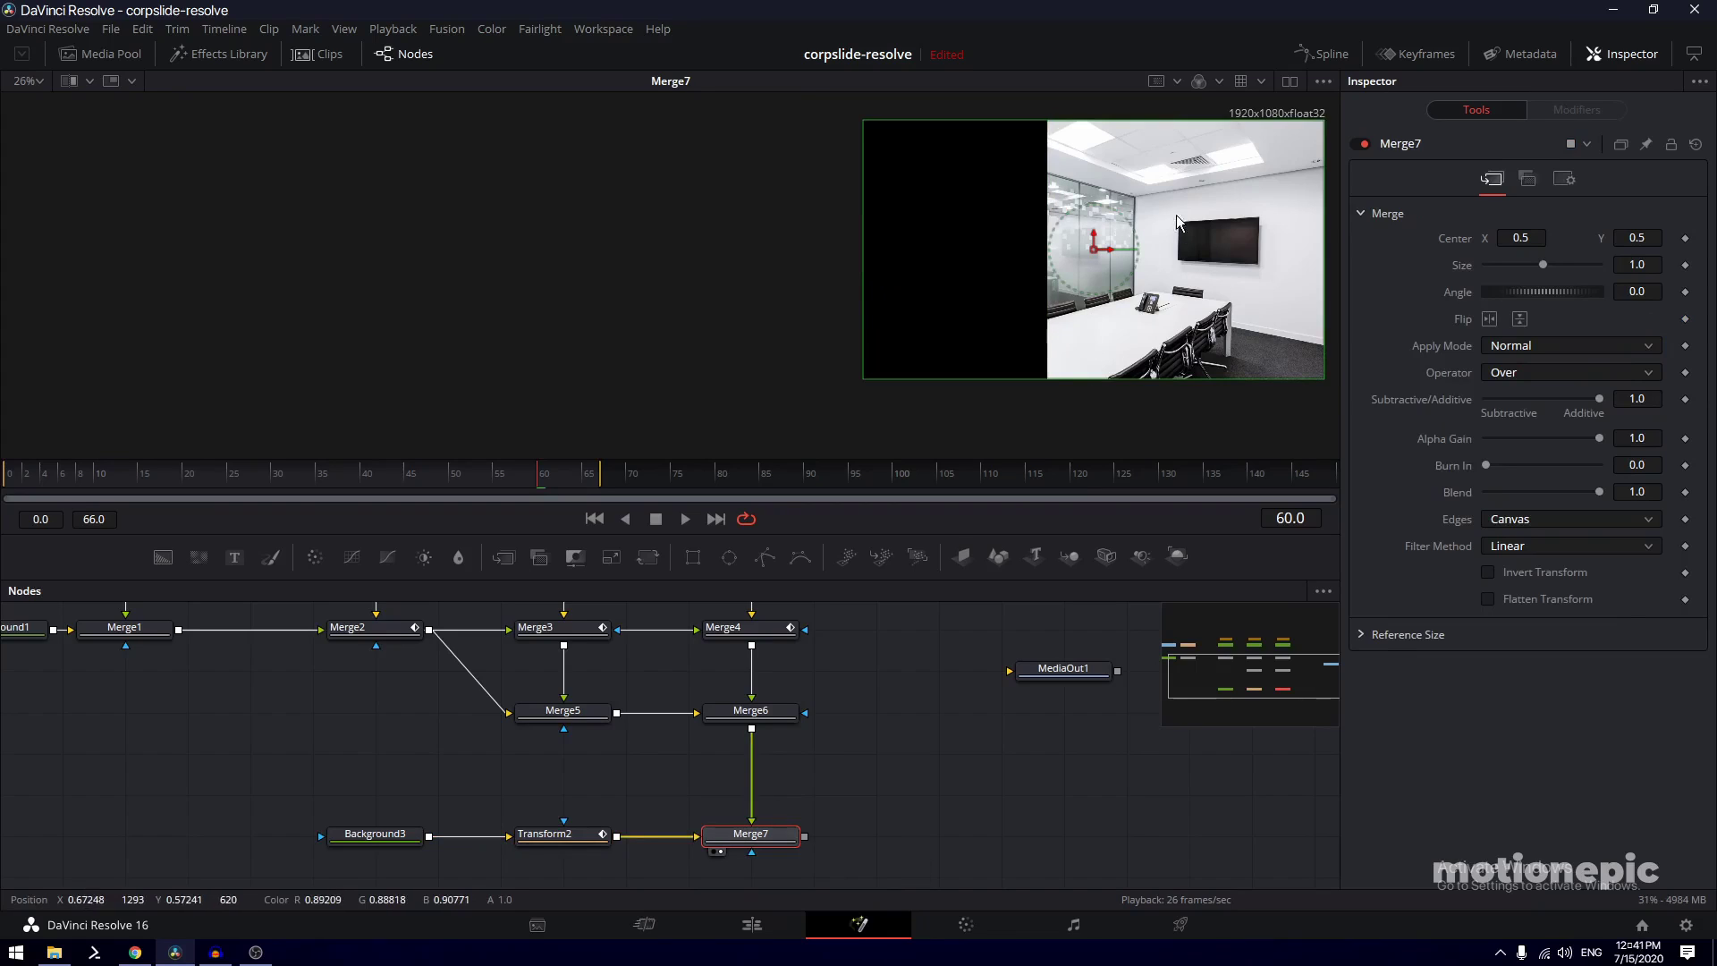
click(860, 790)
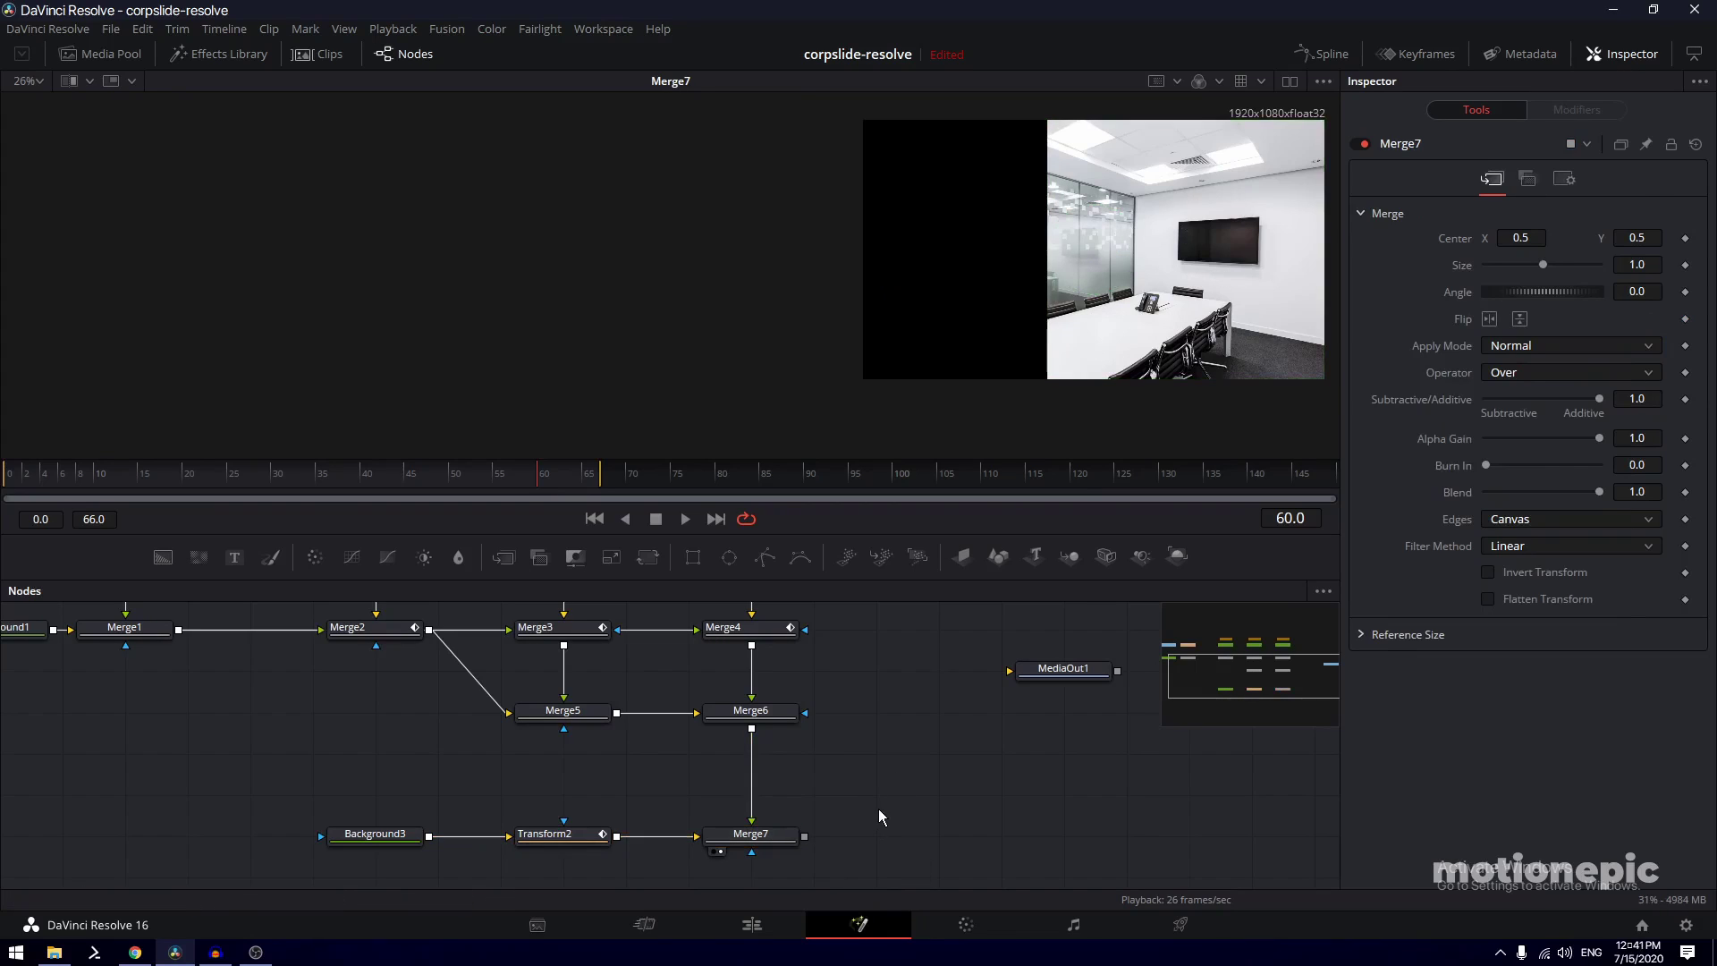
Change Background3 to a Gradient type with a light blue right-hand stop
click(367, 798)
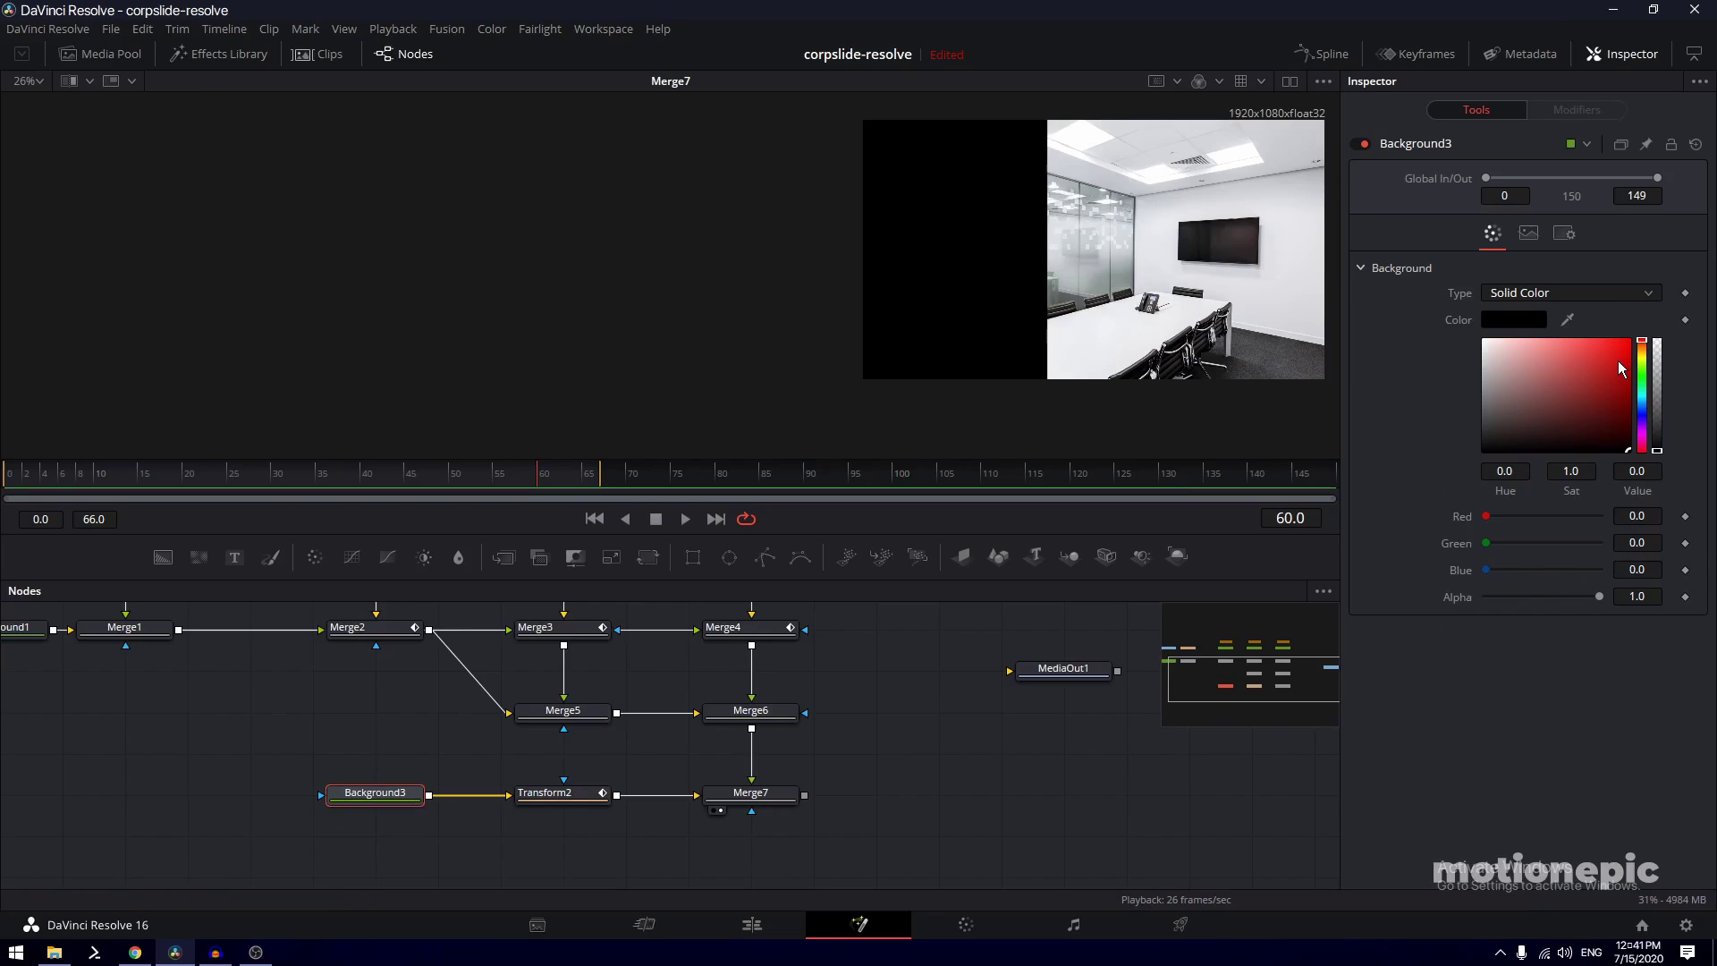
mouse_move(1645, 390)
mouse_down()
mouse_move(1646, 420)
mouse_move(1655, 313)
mouse_move(1643, 420)
mouse_up()
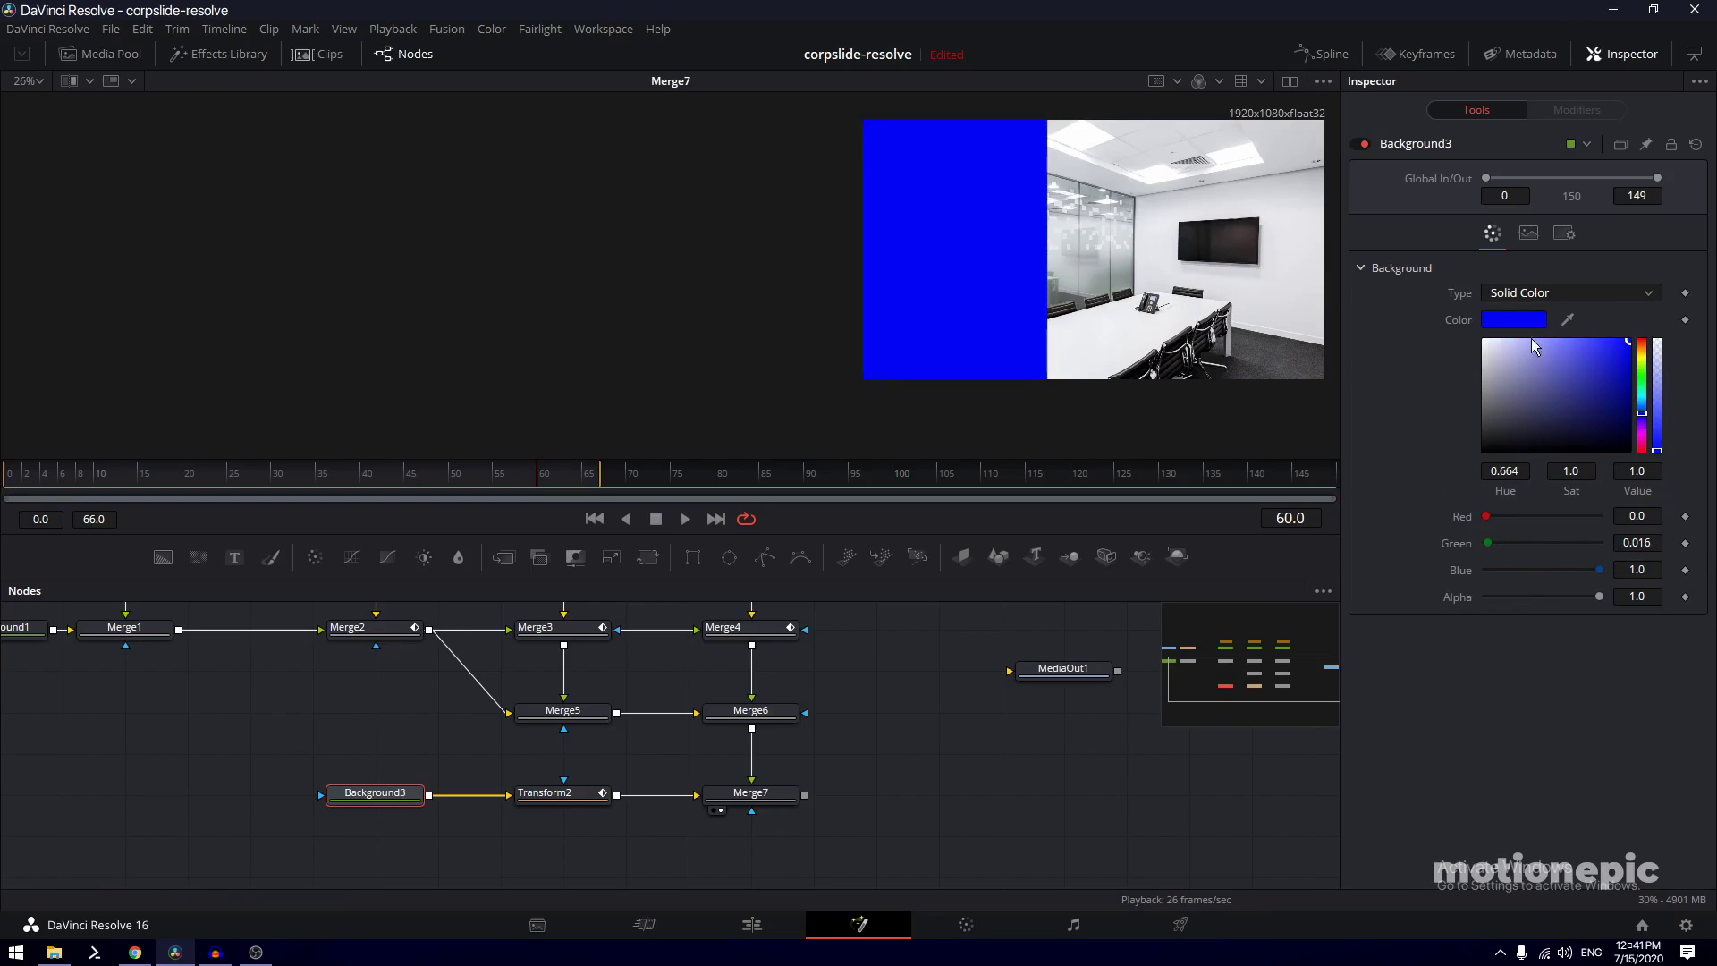
click(1522, 294)
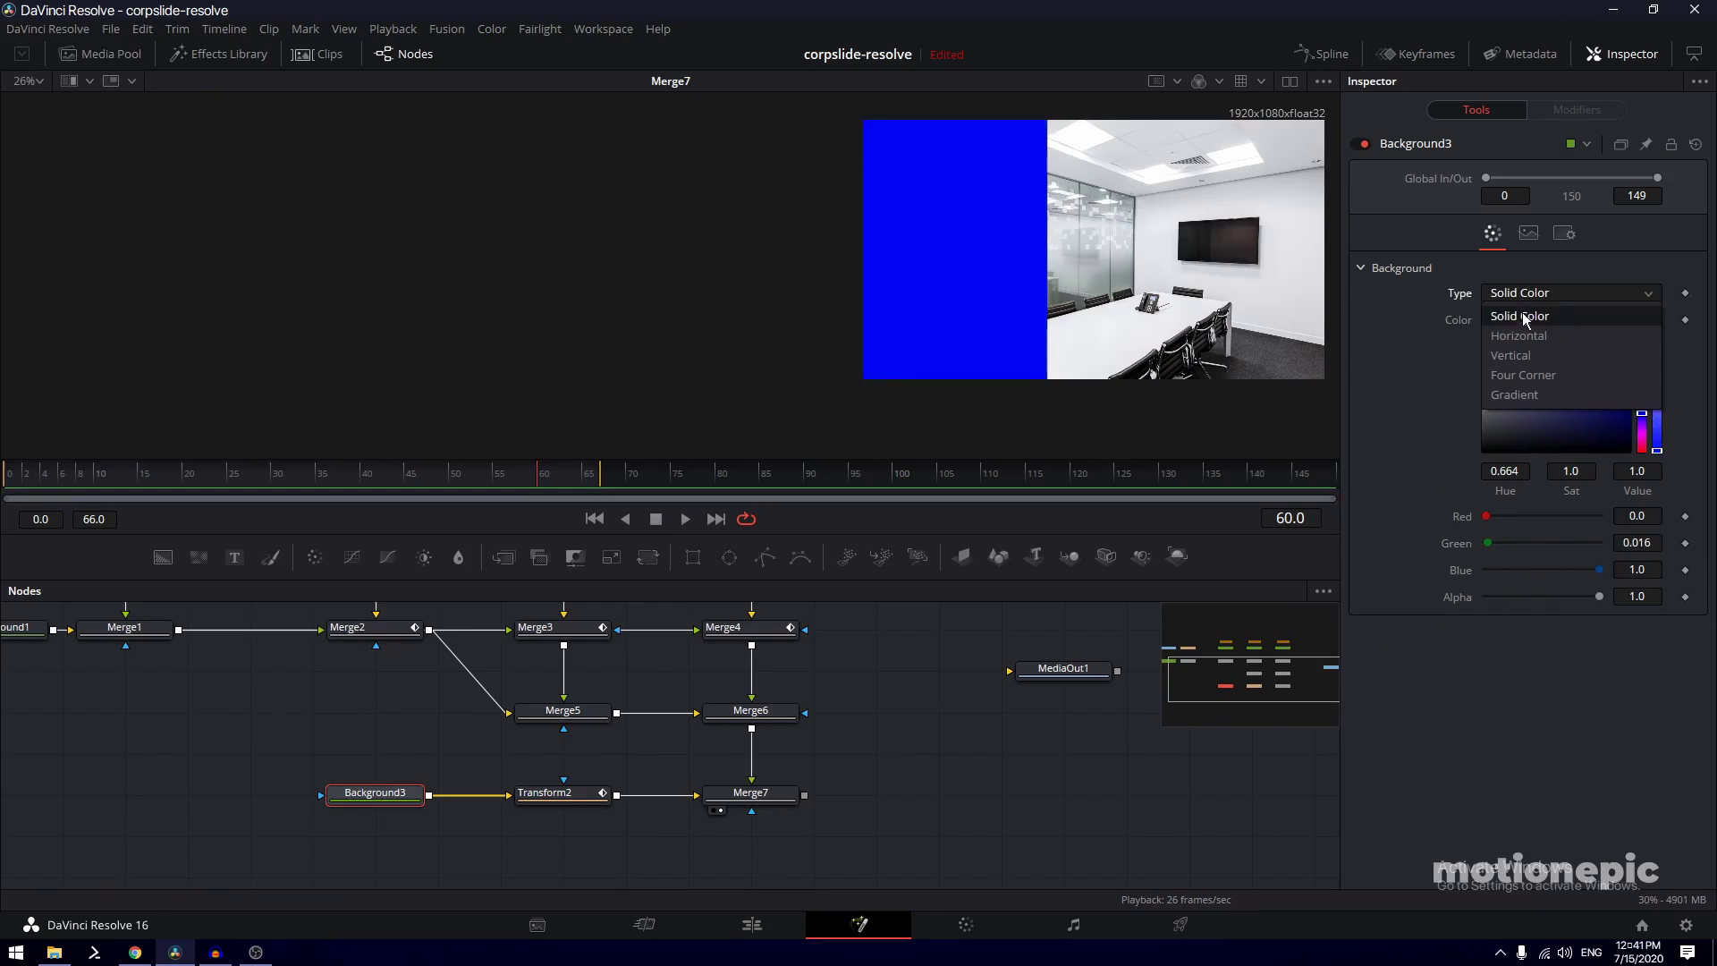
click(1530, 396)
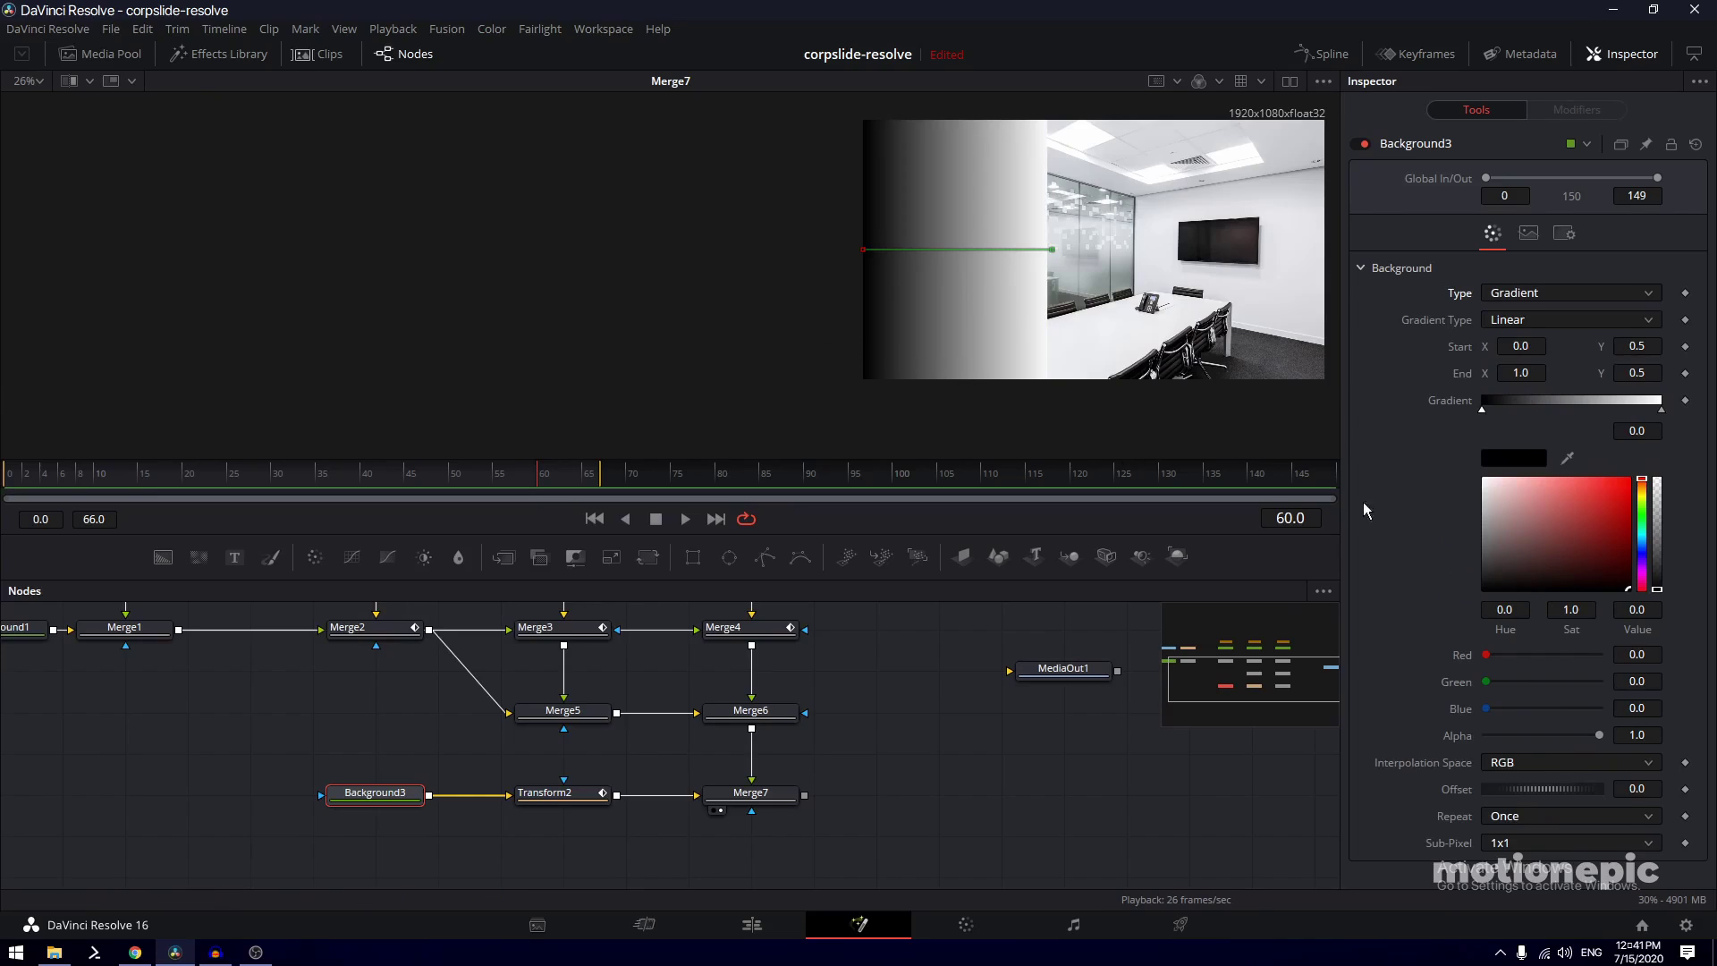
click(1663, 413)
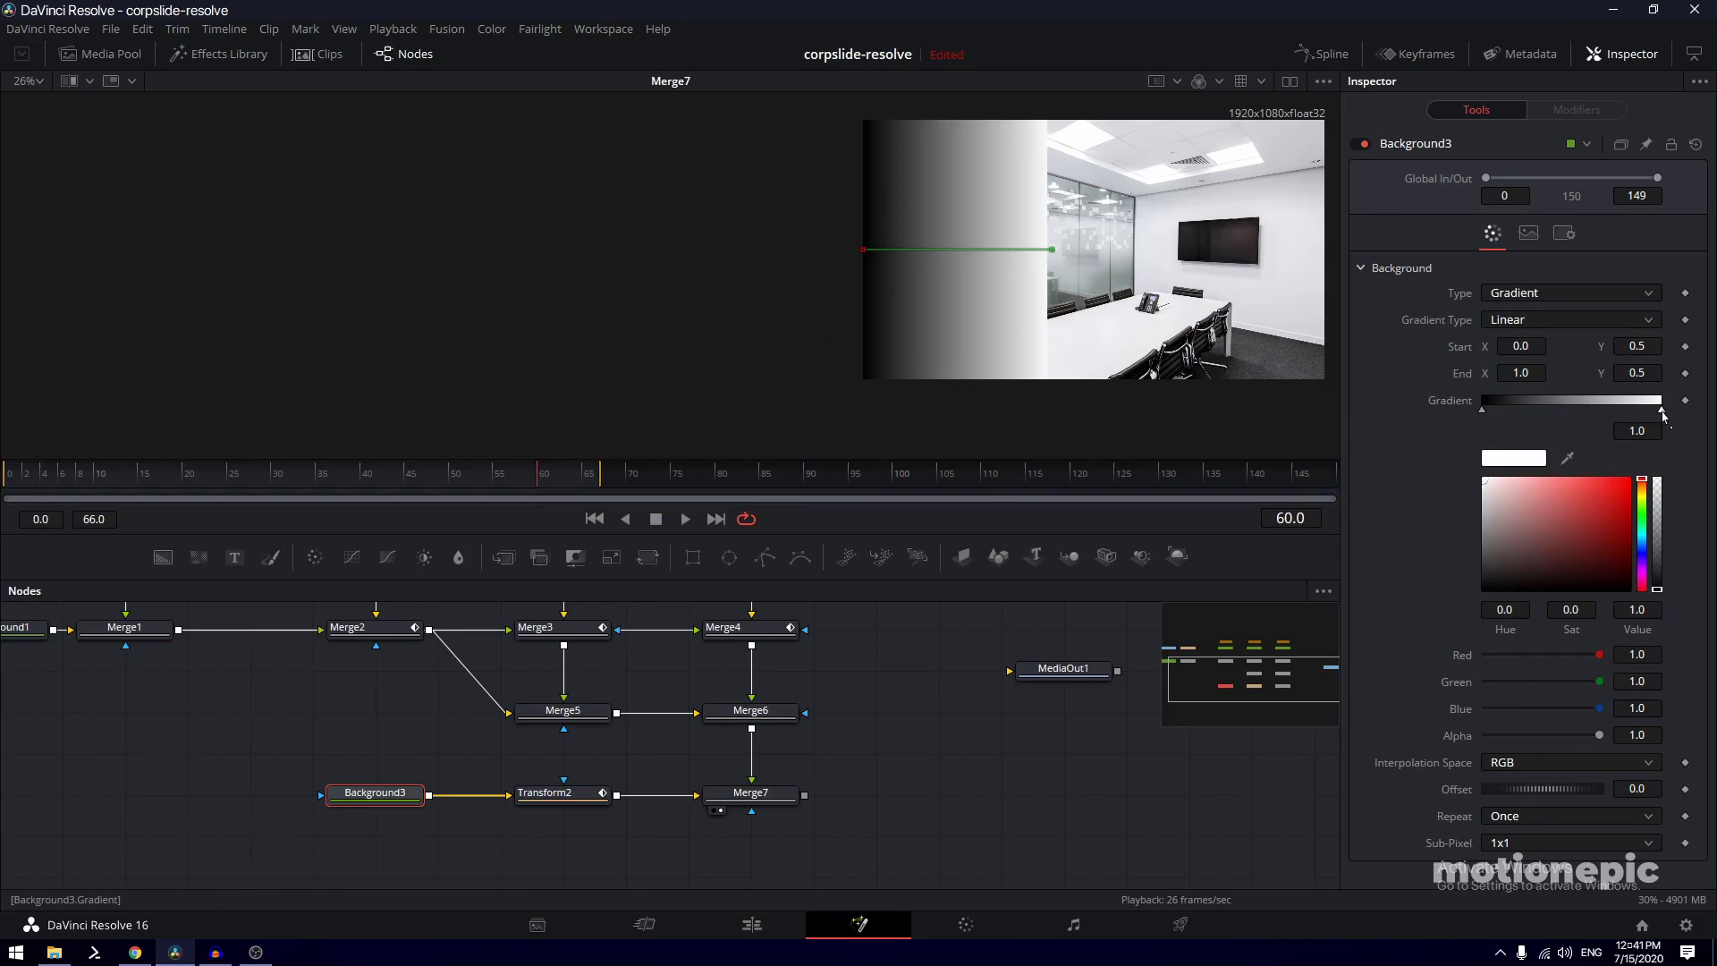
drag(1645, 539, 1651, 557)
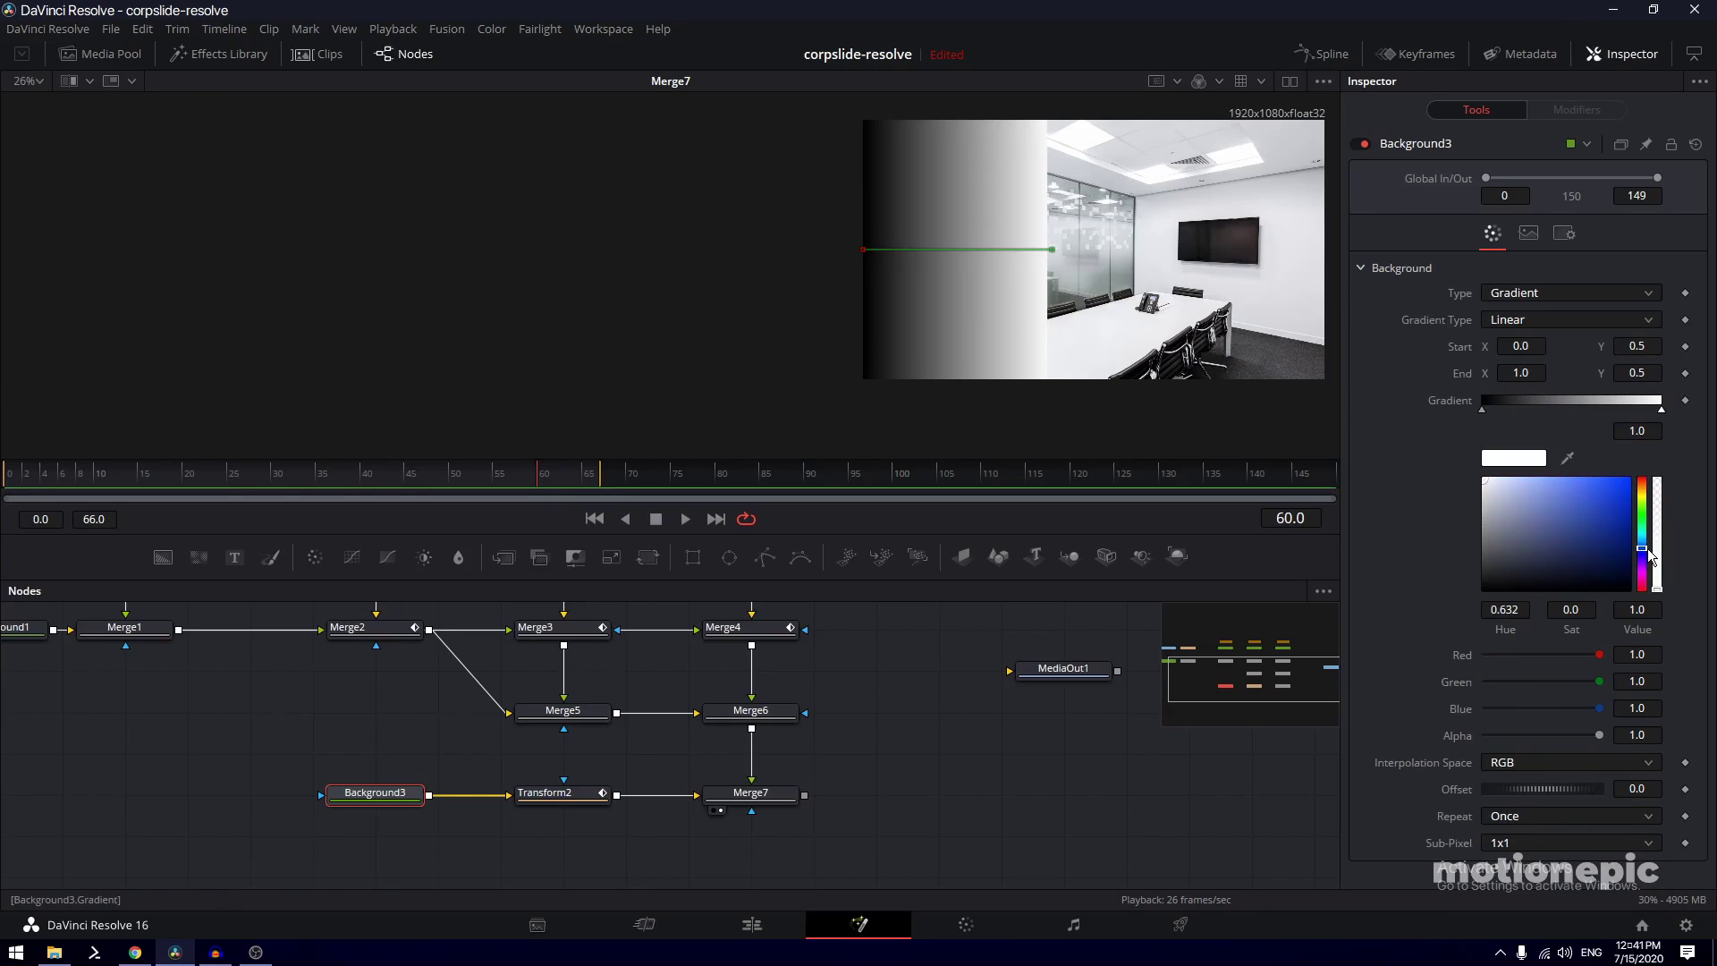
click(1557, 479)
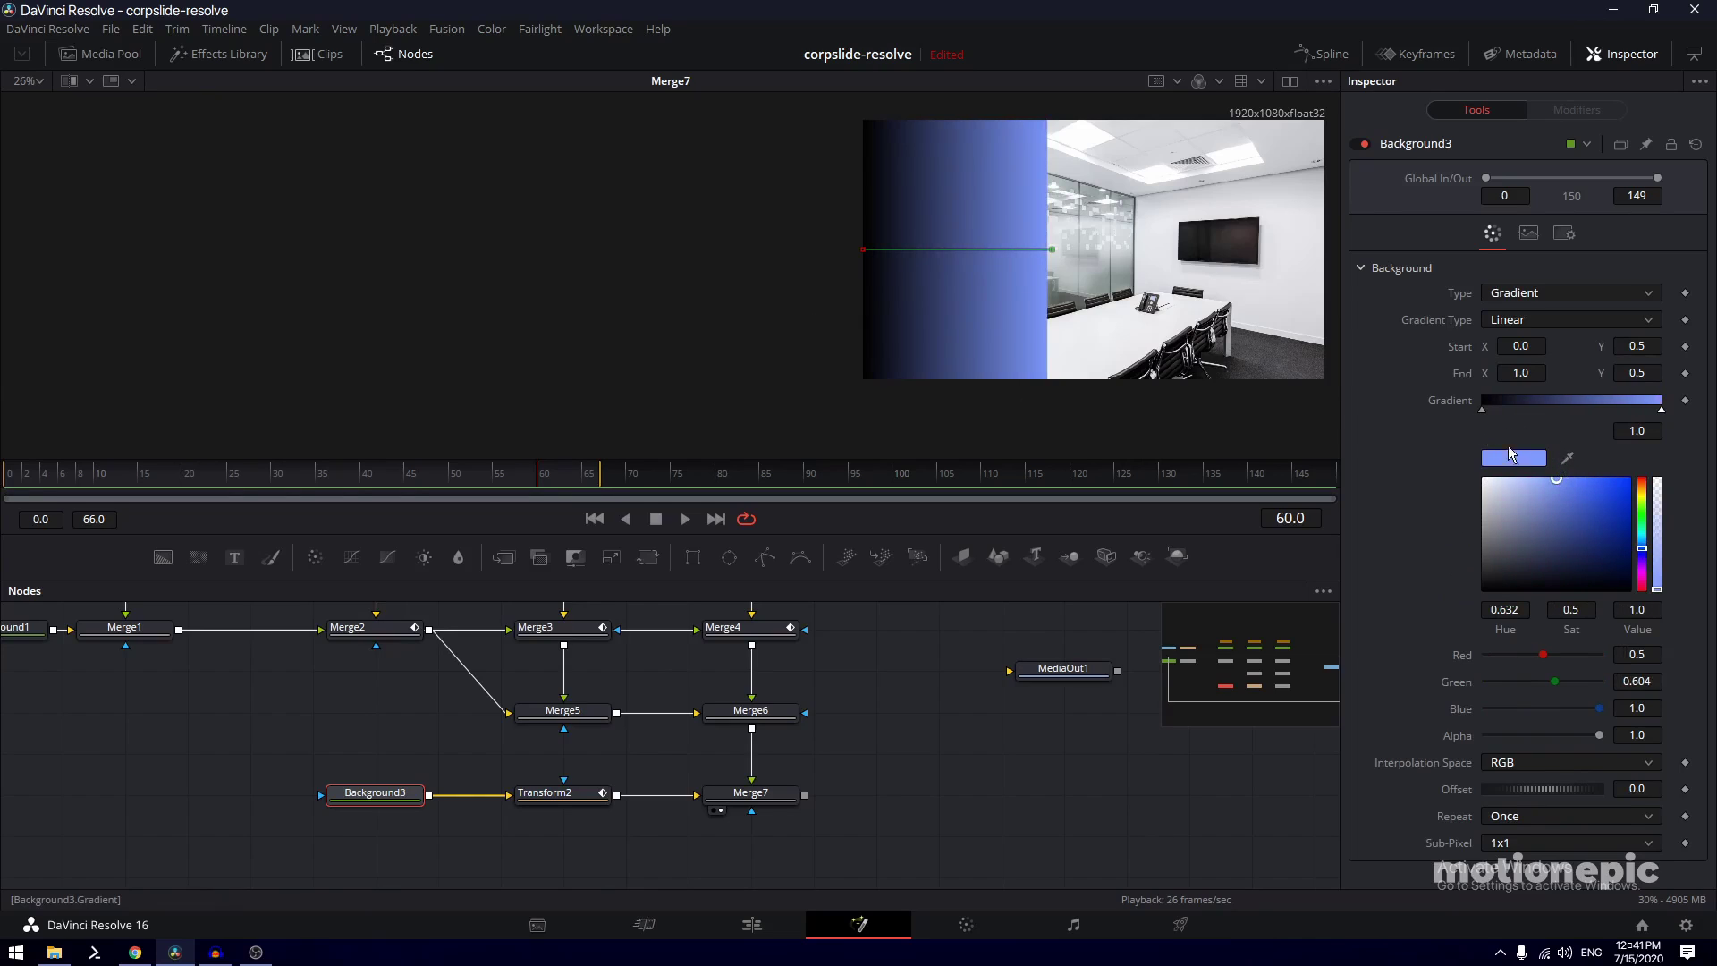
Make the left gradient stop saturated blue, move it to about 0.45, and set Offset 0.072
click(1483, 410)
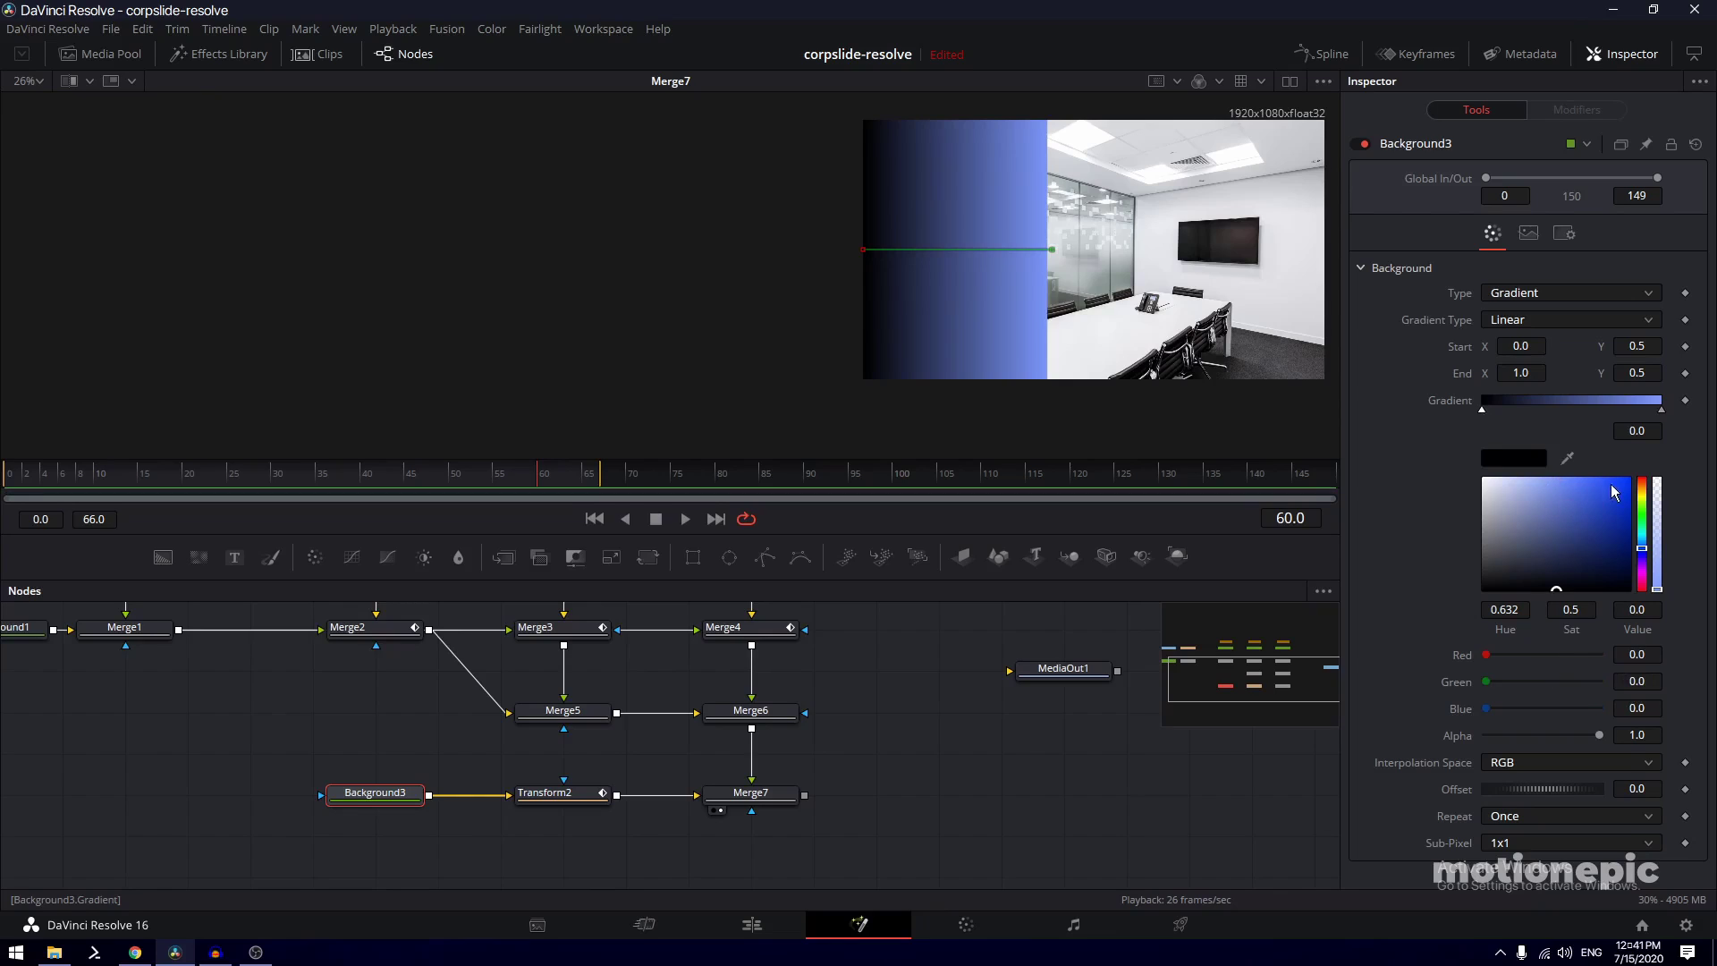
drag(1614, 492, 1643, 458)
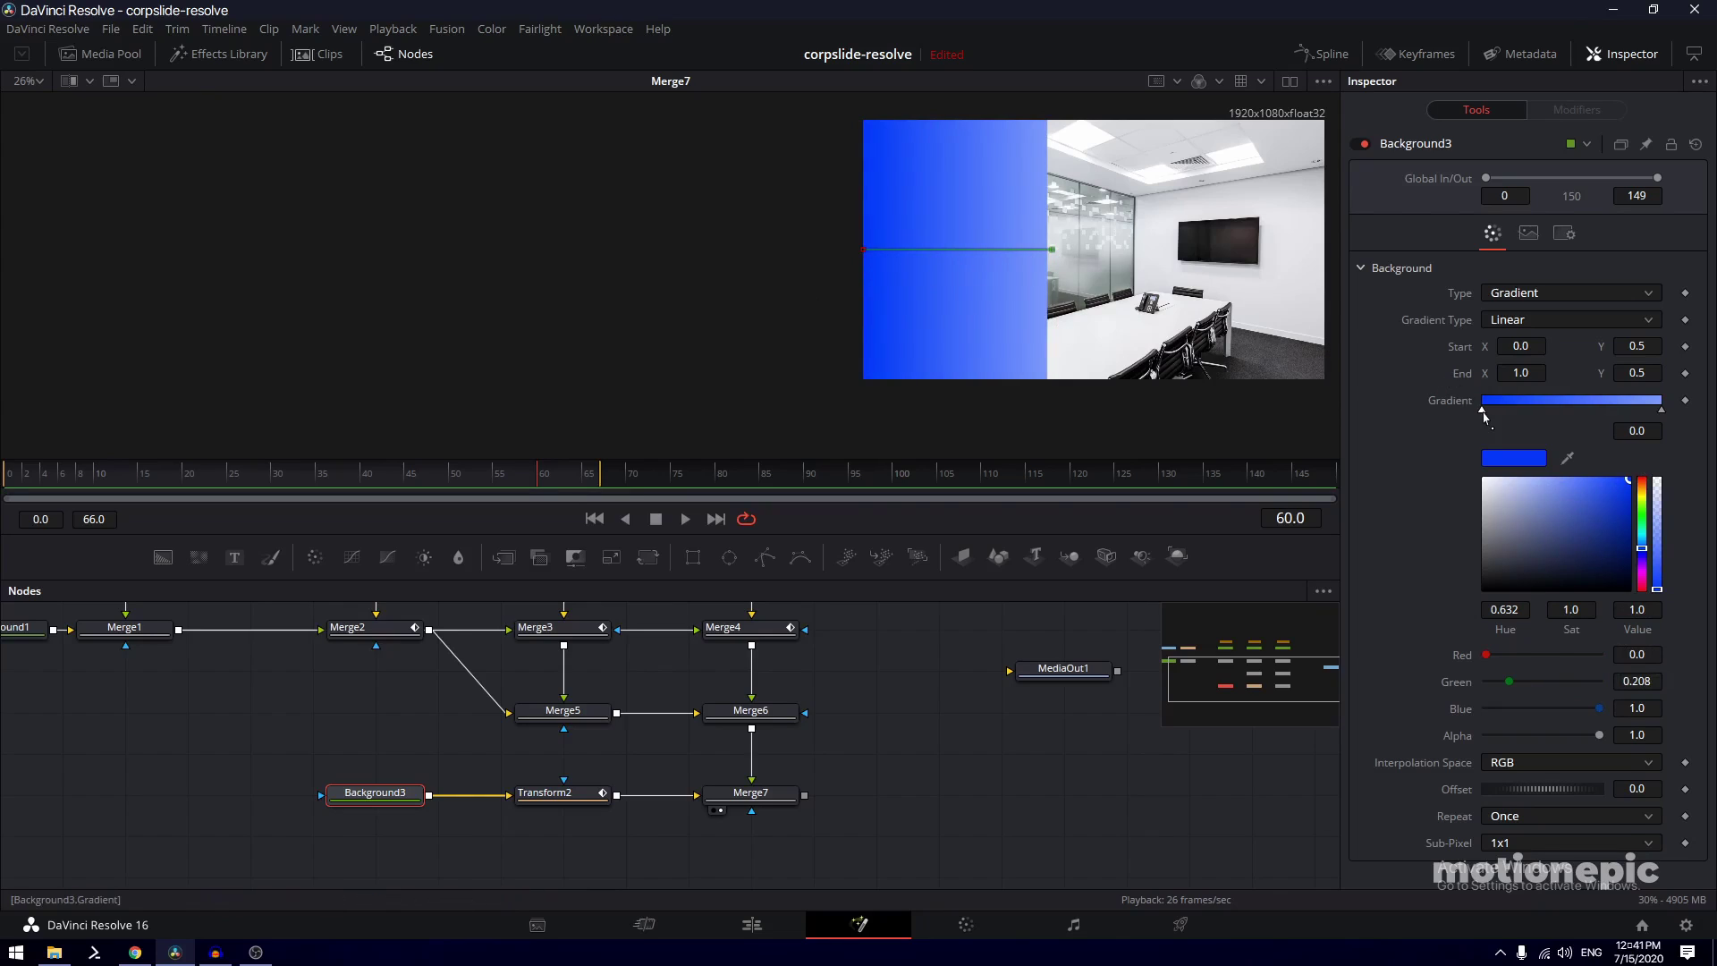
drag(1481, 410, 1565, 431)
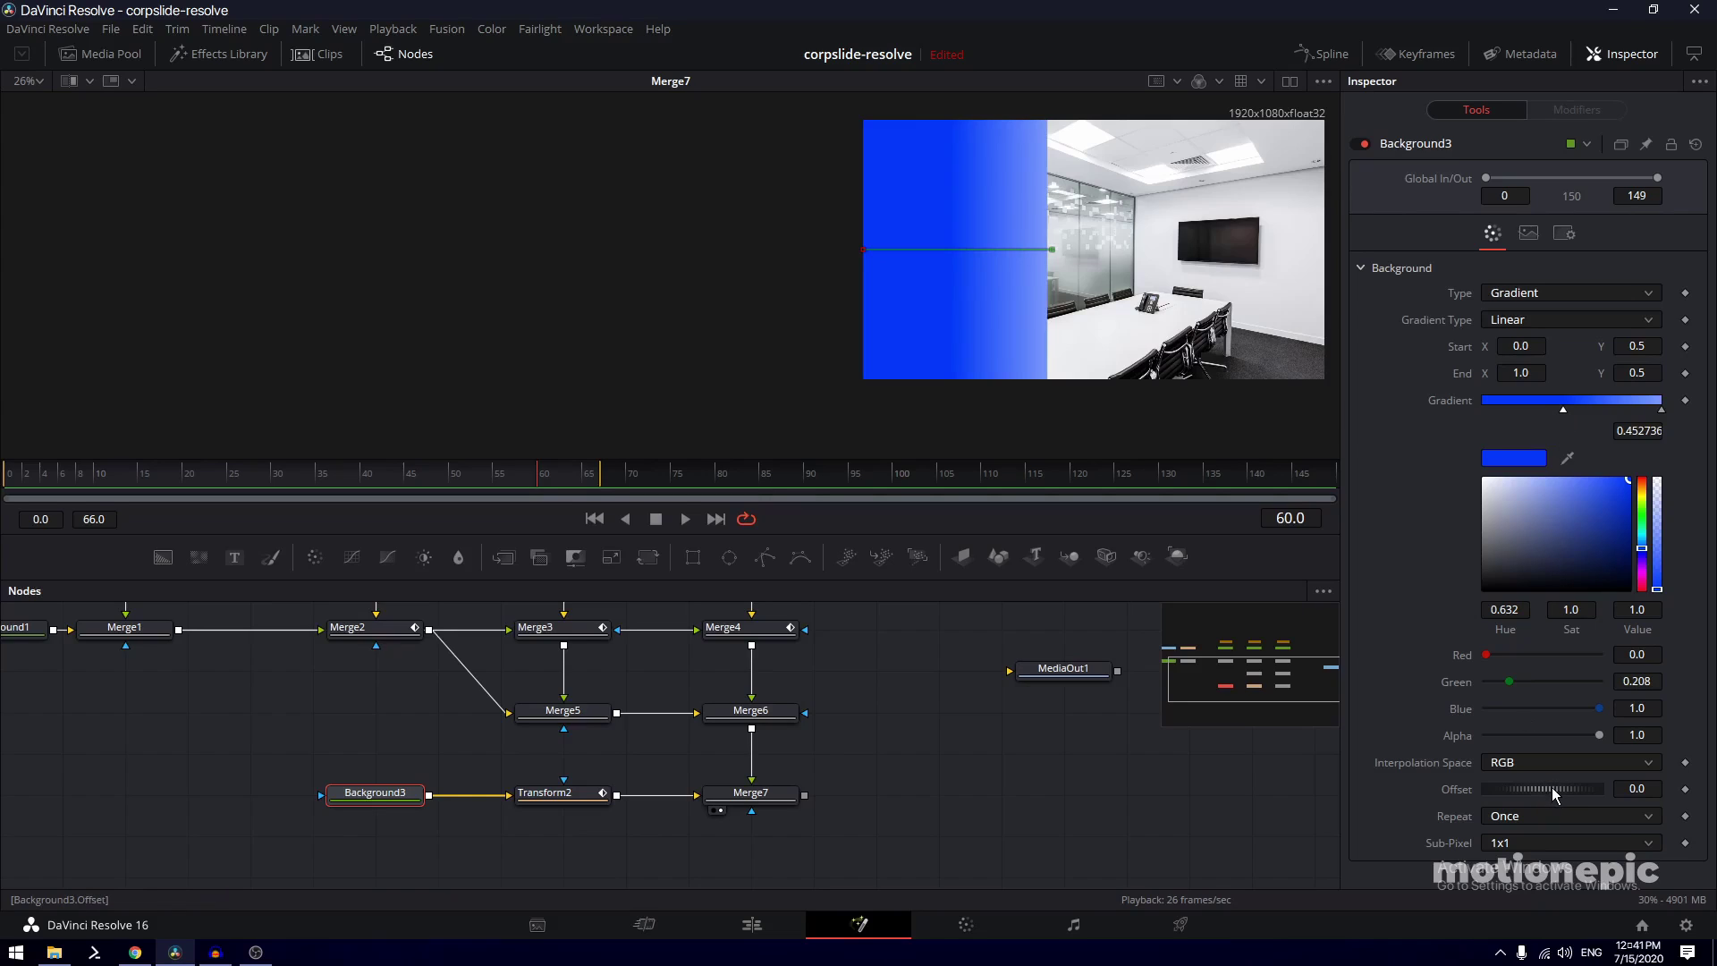
mouse_move(1552, 787)
mouse_down()
mouse_move(1527, 783)
mouse_move(1561, 787)
mouse_up()
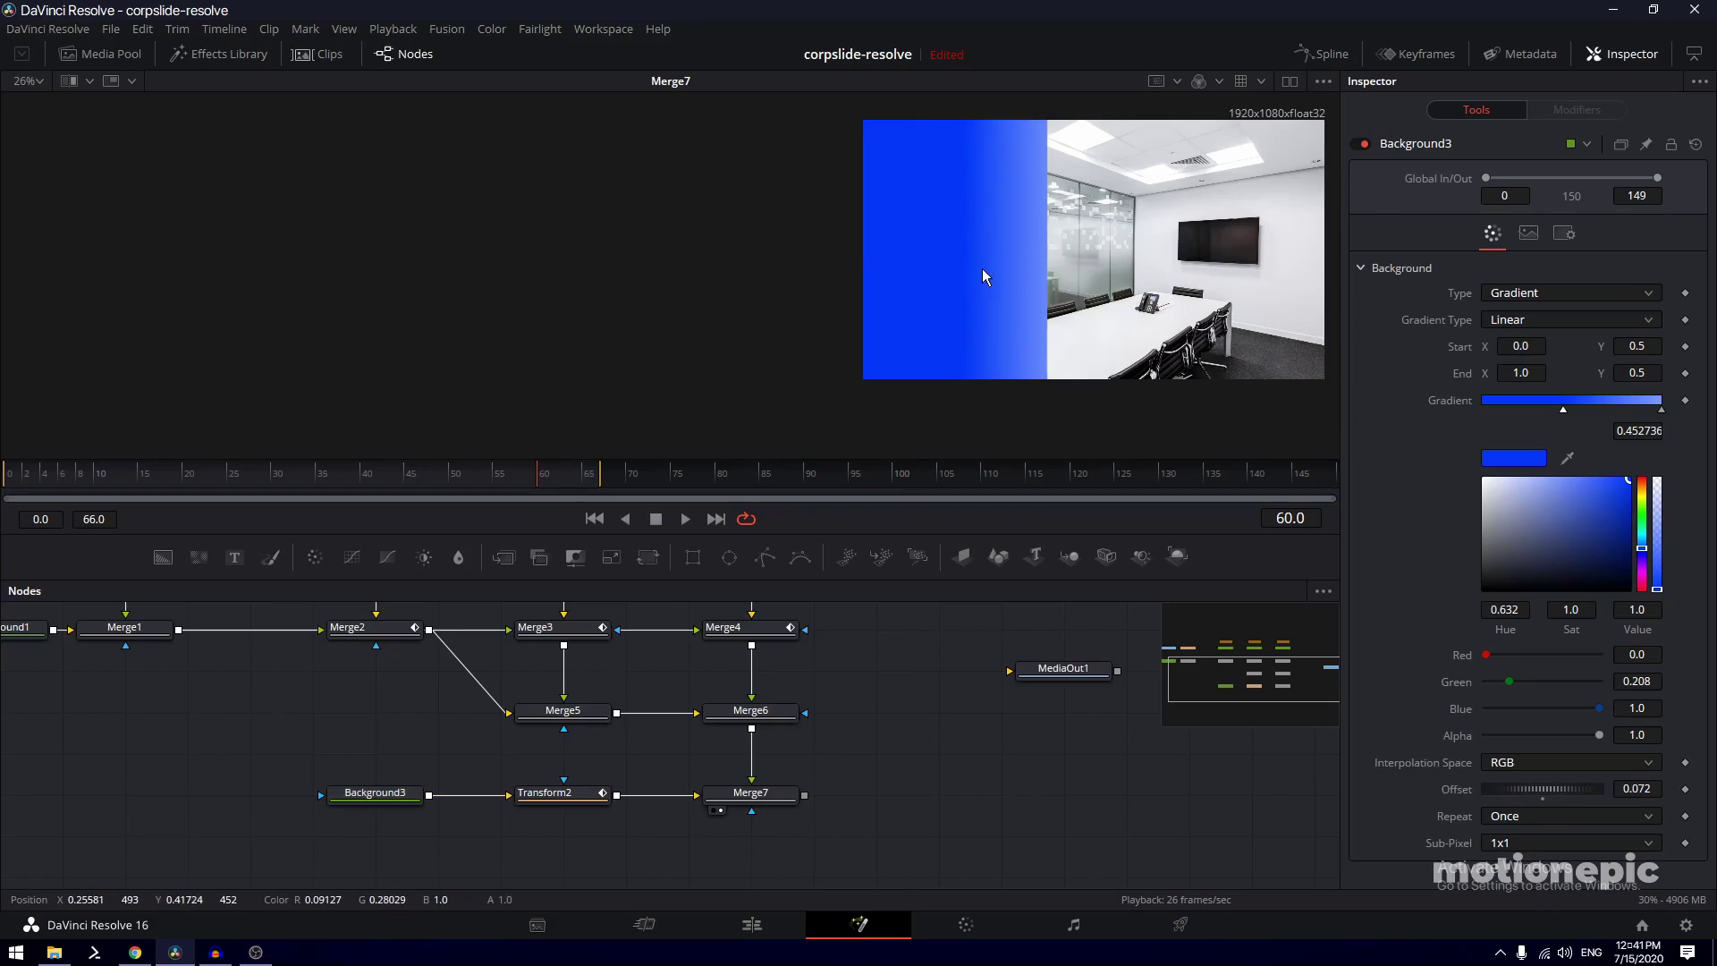
Add a new Text node below Transform2 in the node graph
scroll(995, 329, up, 2)
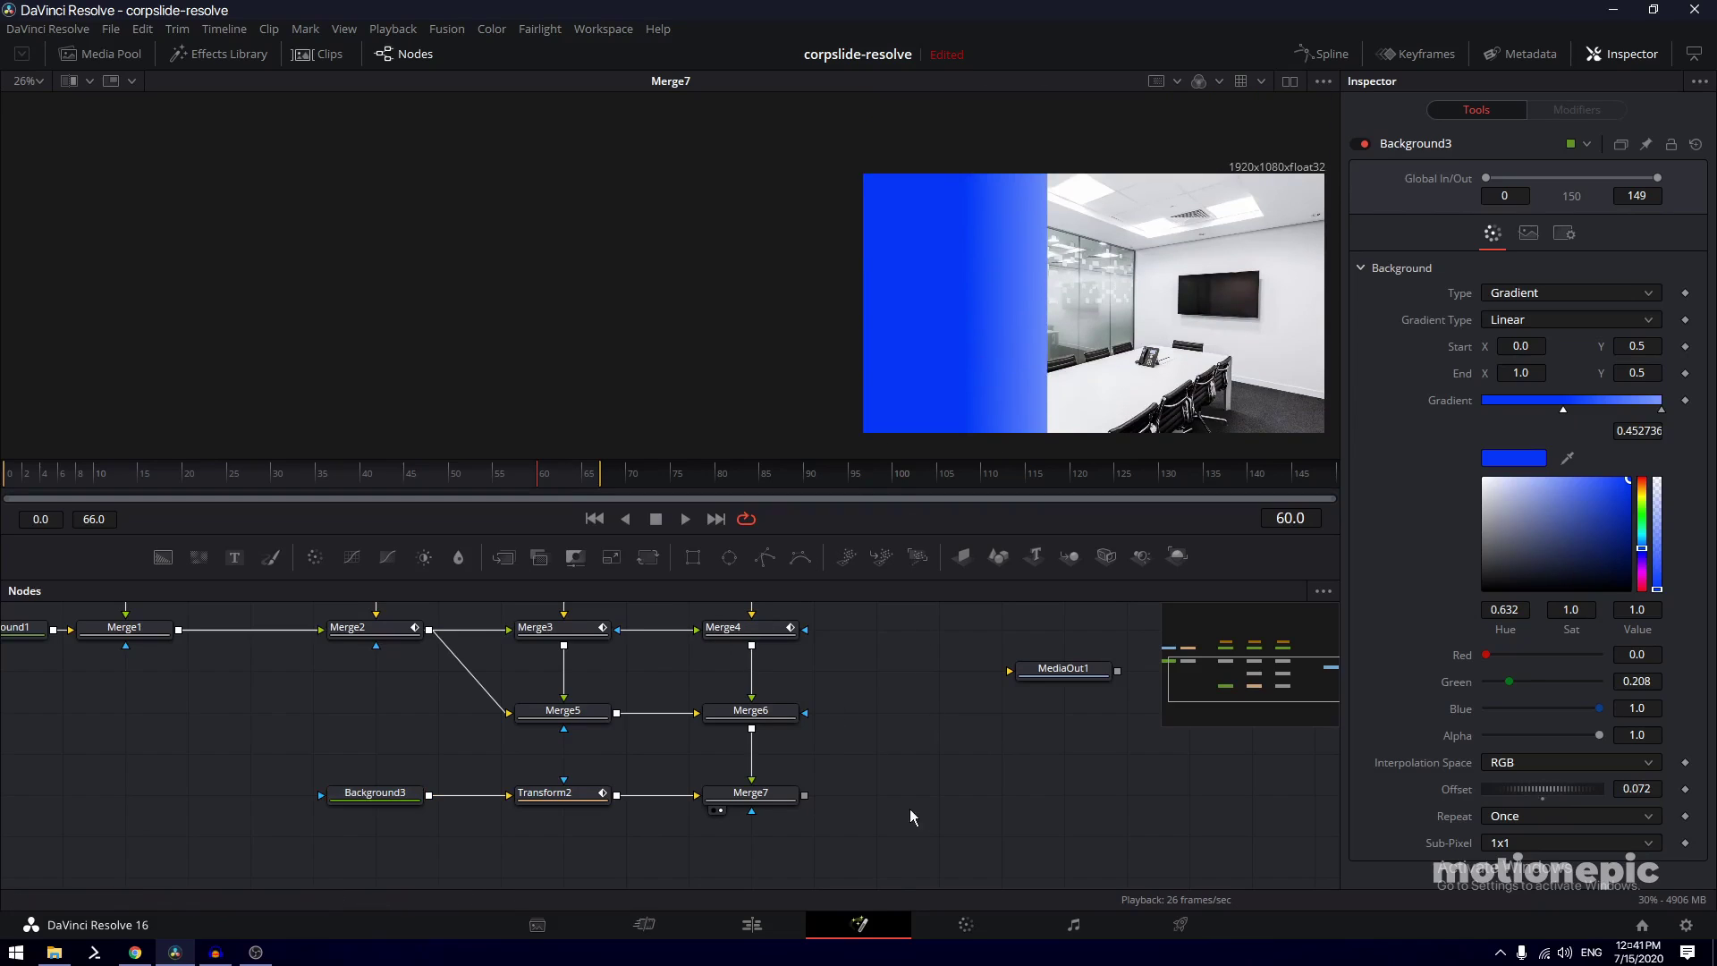
drag(670, 847, 723, 754)
drag(244, 566, 608, 785)
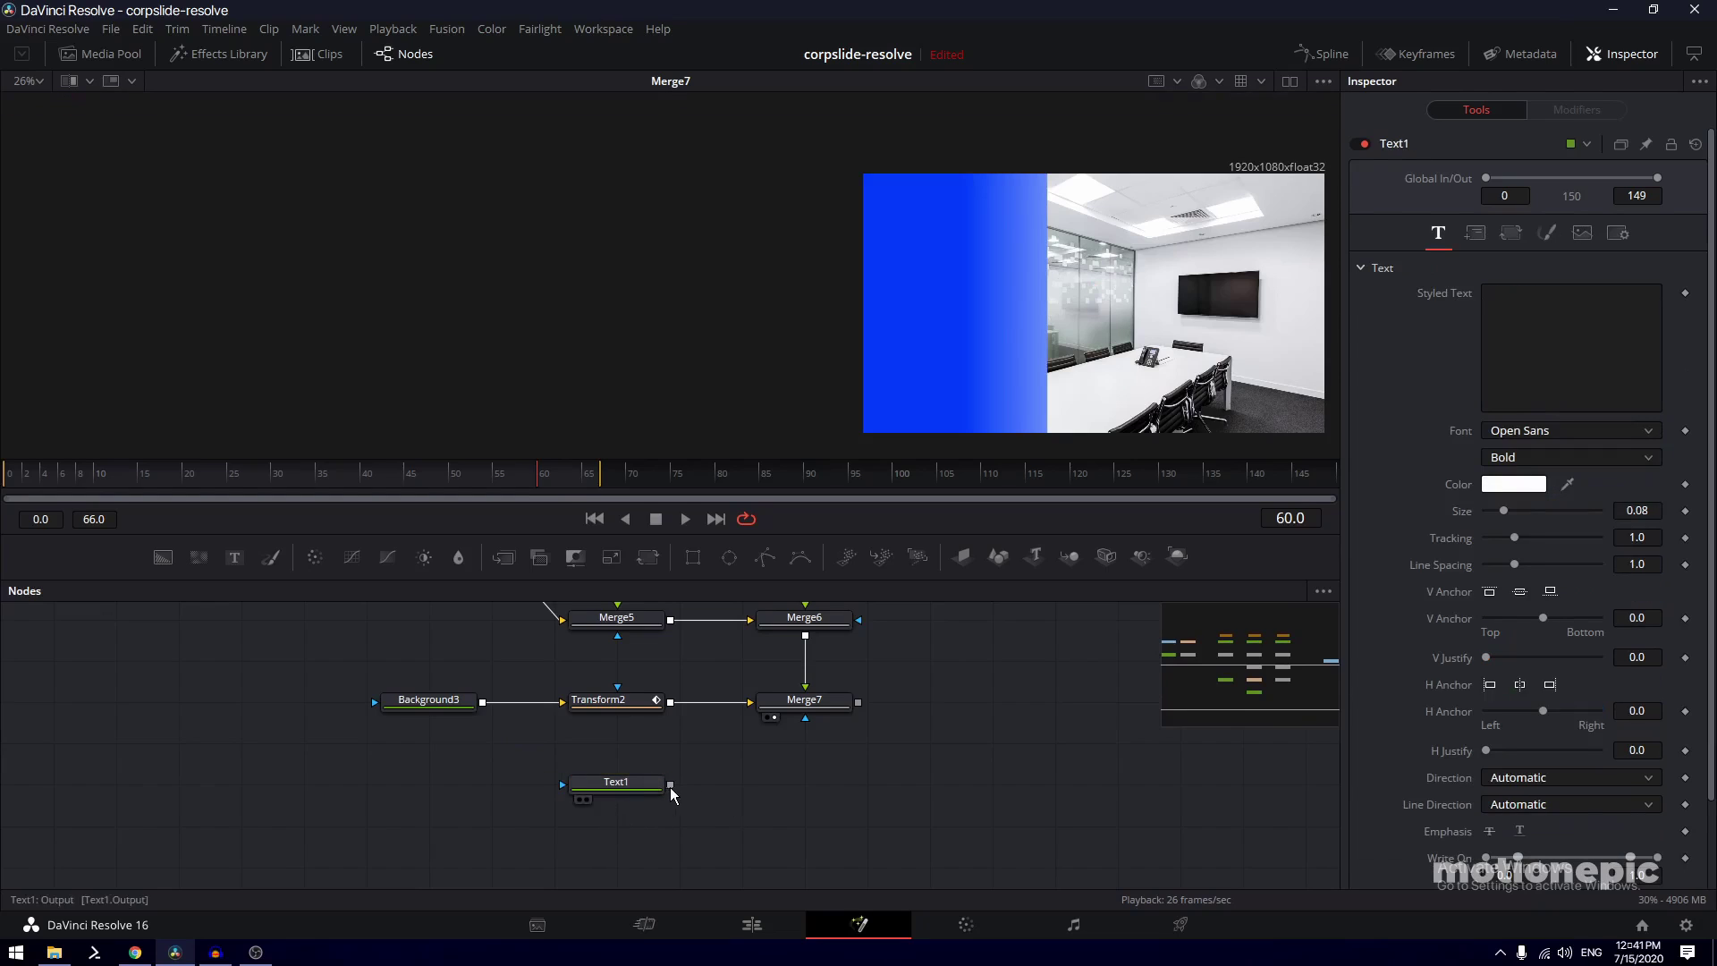
View Text1 alone and enter MOTIONEPIC as the title text
mouse_move(624, 796)
key(1)
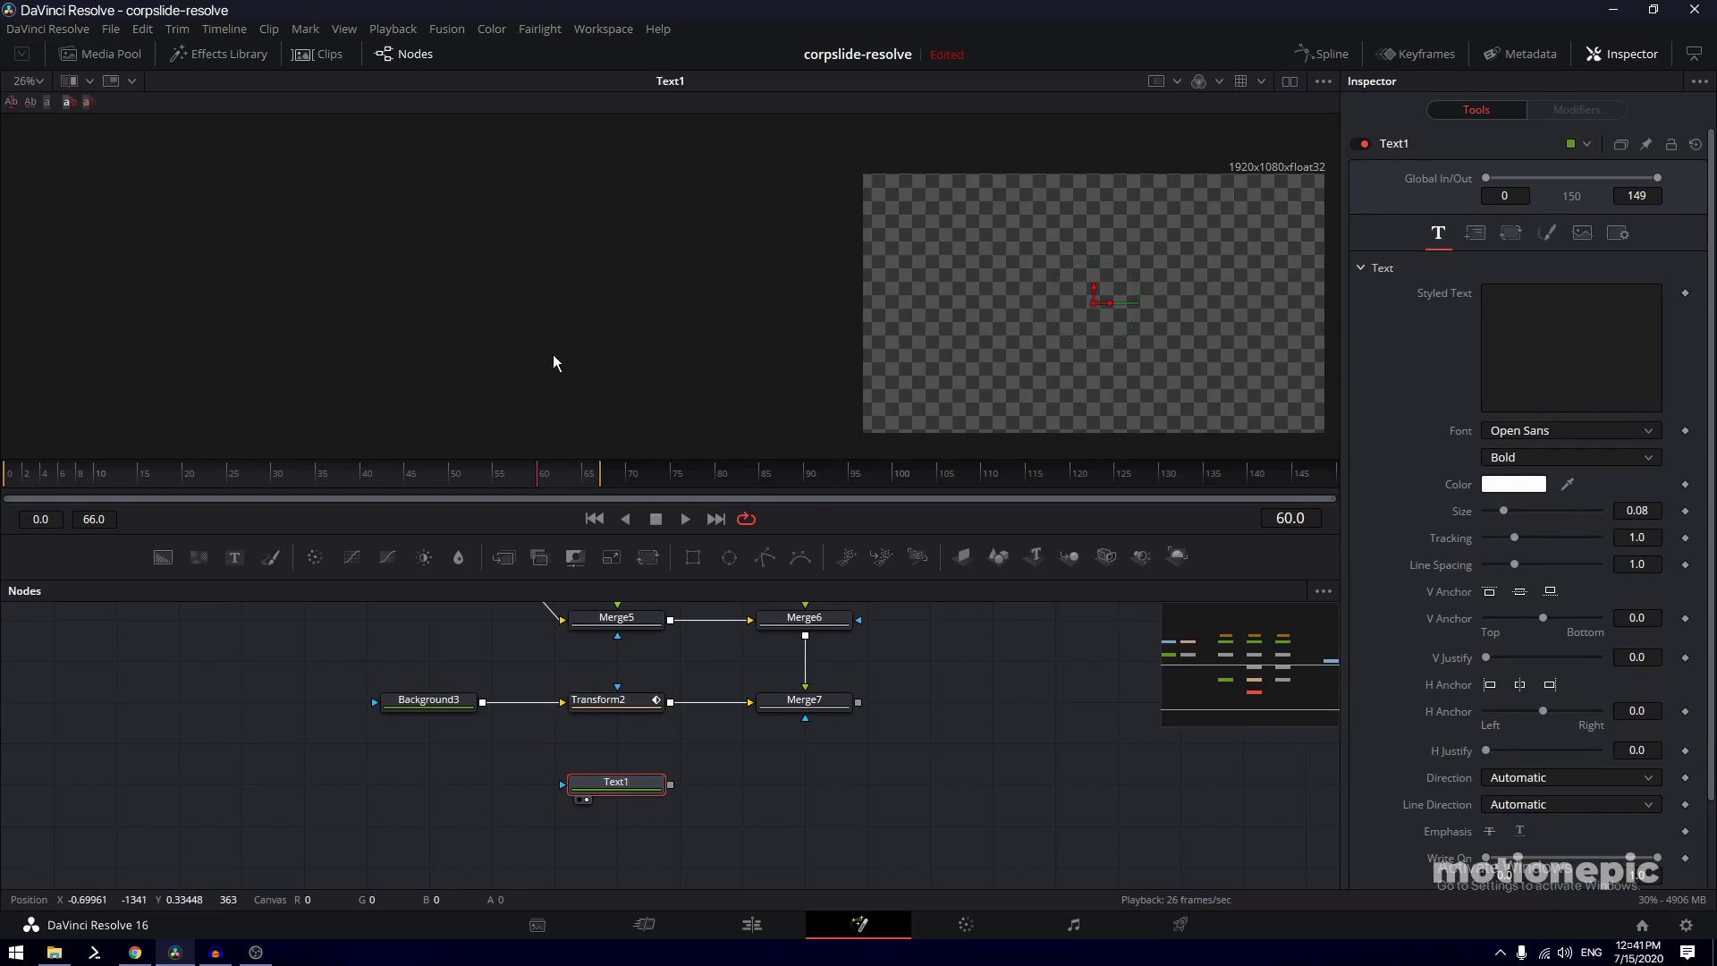
click(1596, 317)
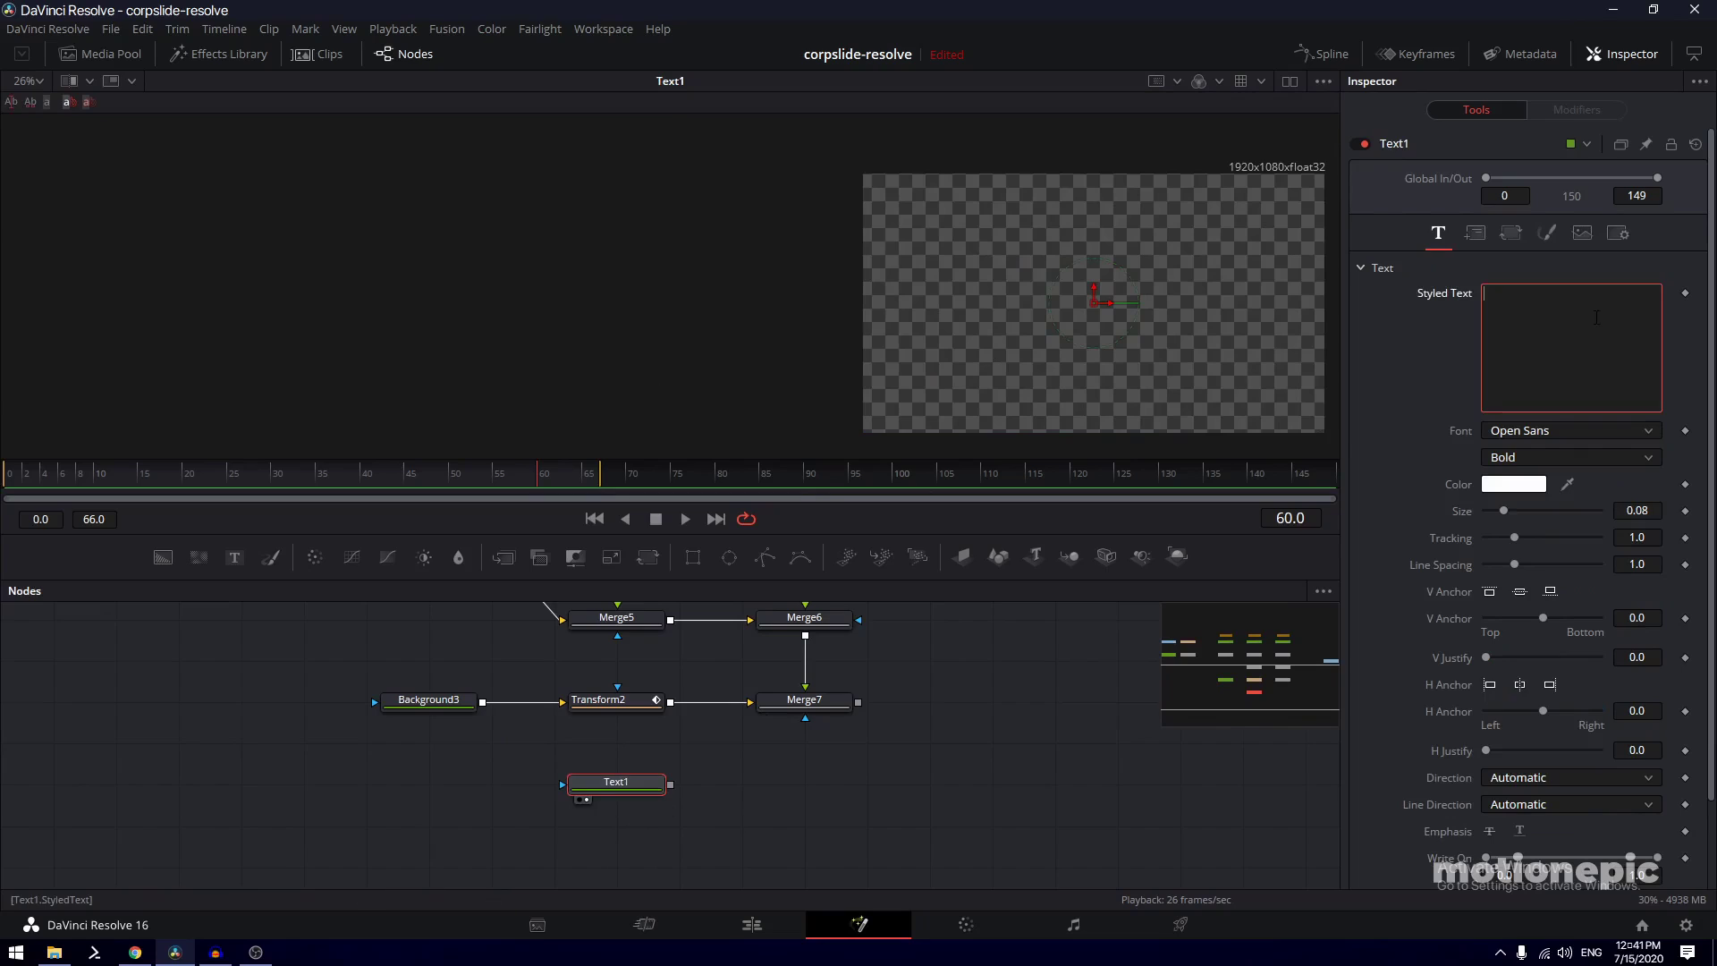
text(MOTIO)
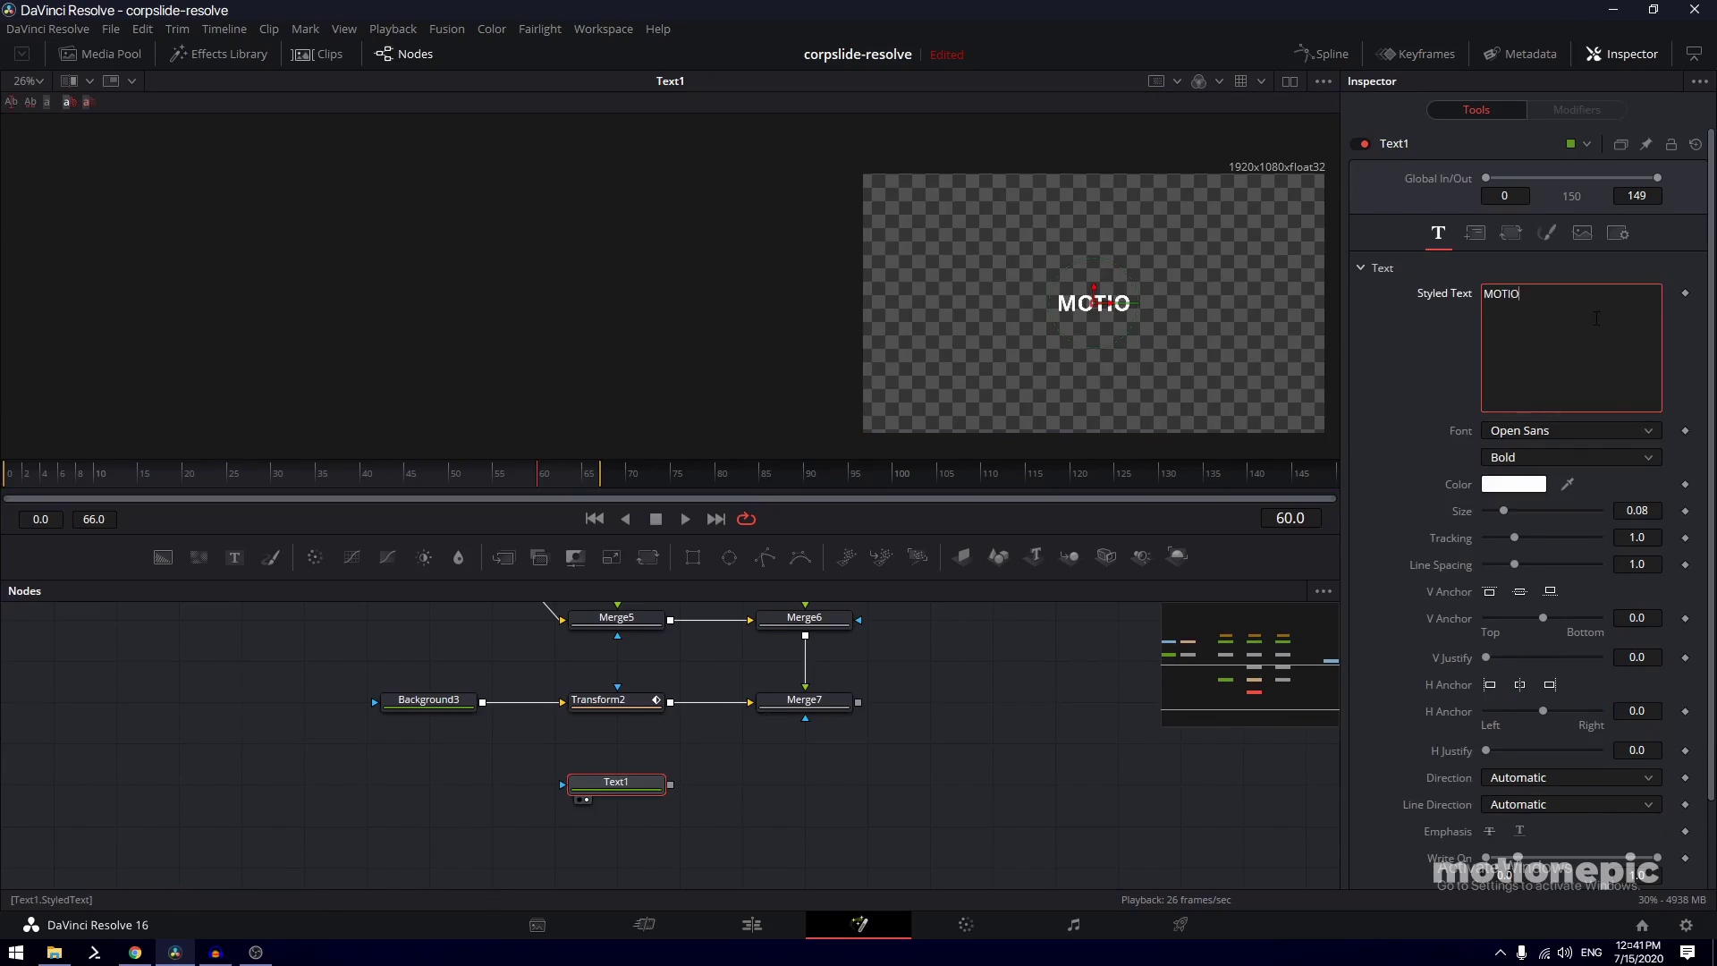
text(NEPIC)
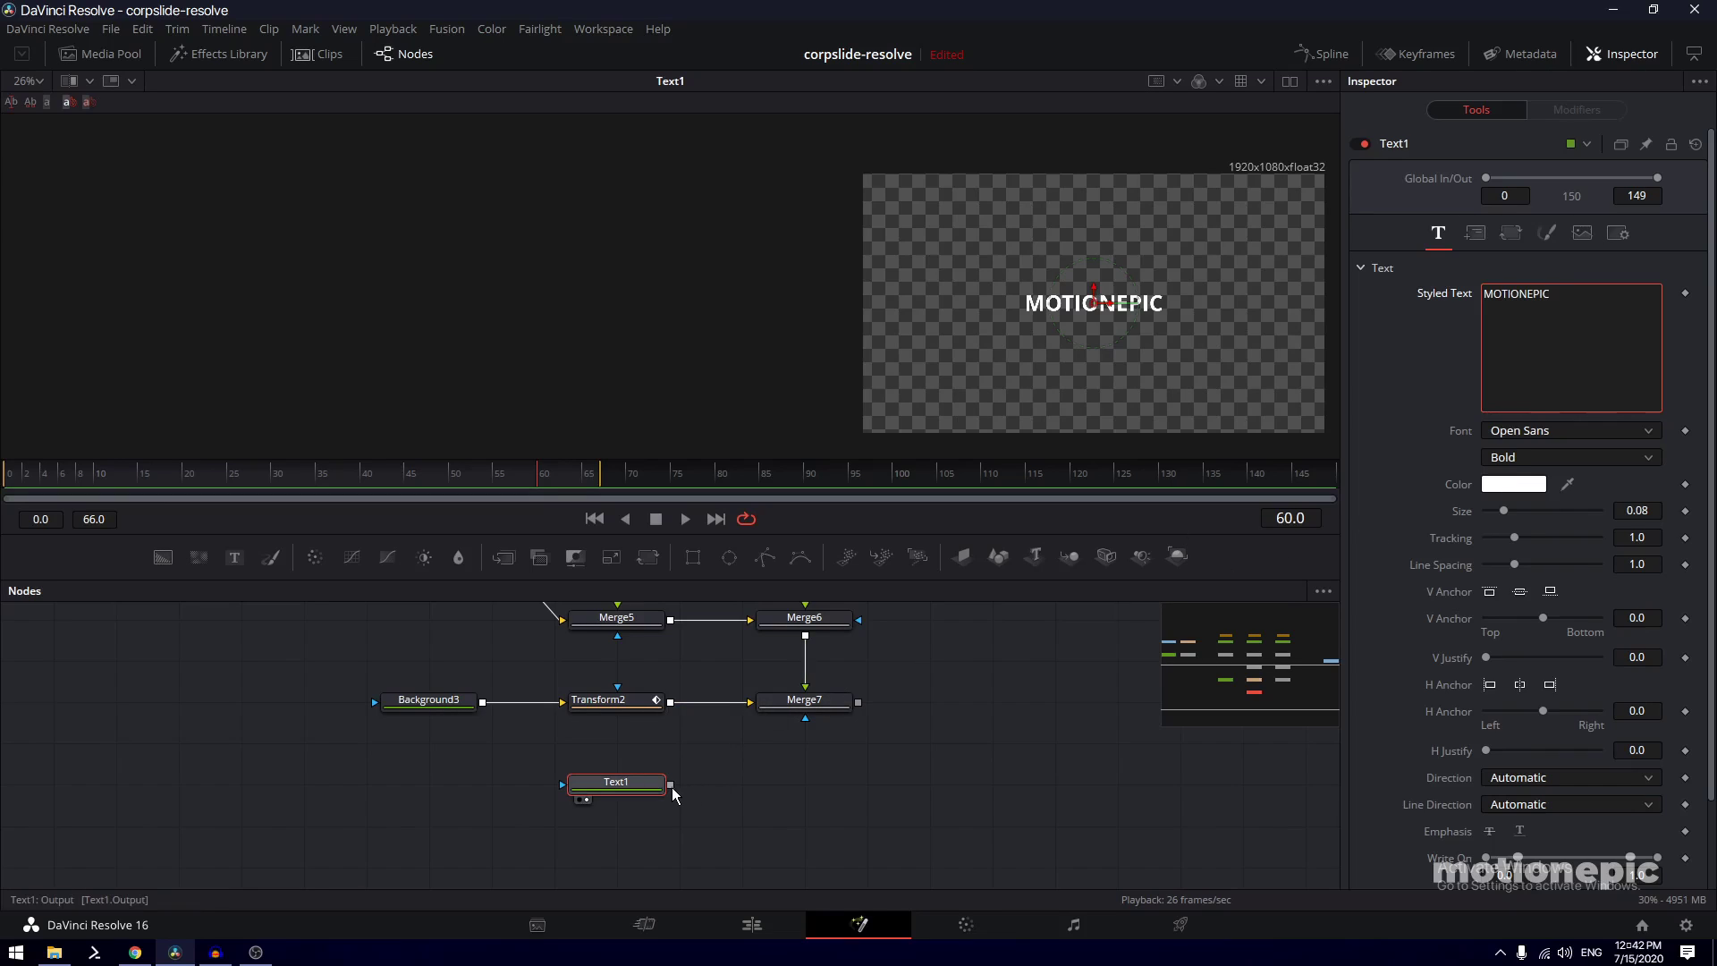
Merge the title over the composite via Merge8 and move it up-left onto the blue panel
drag(671, 784, 859, 708)
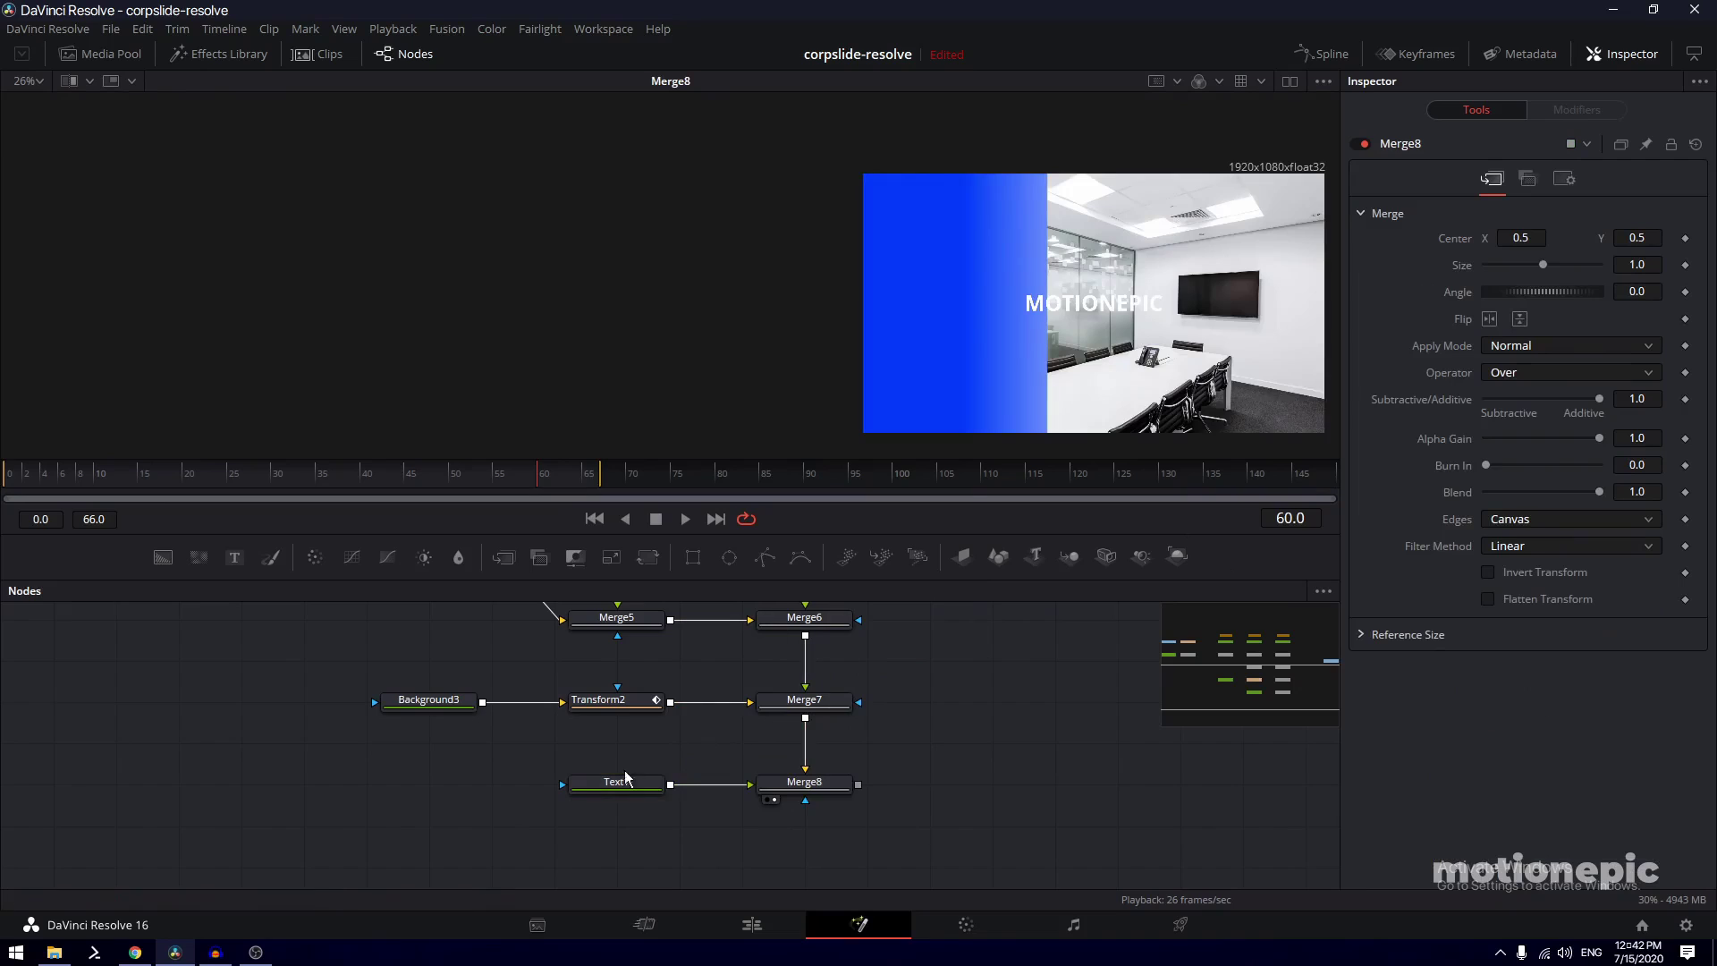
click(1091, 304)
drag(1098, 308, 955, 227)
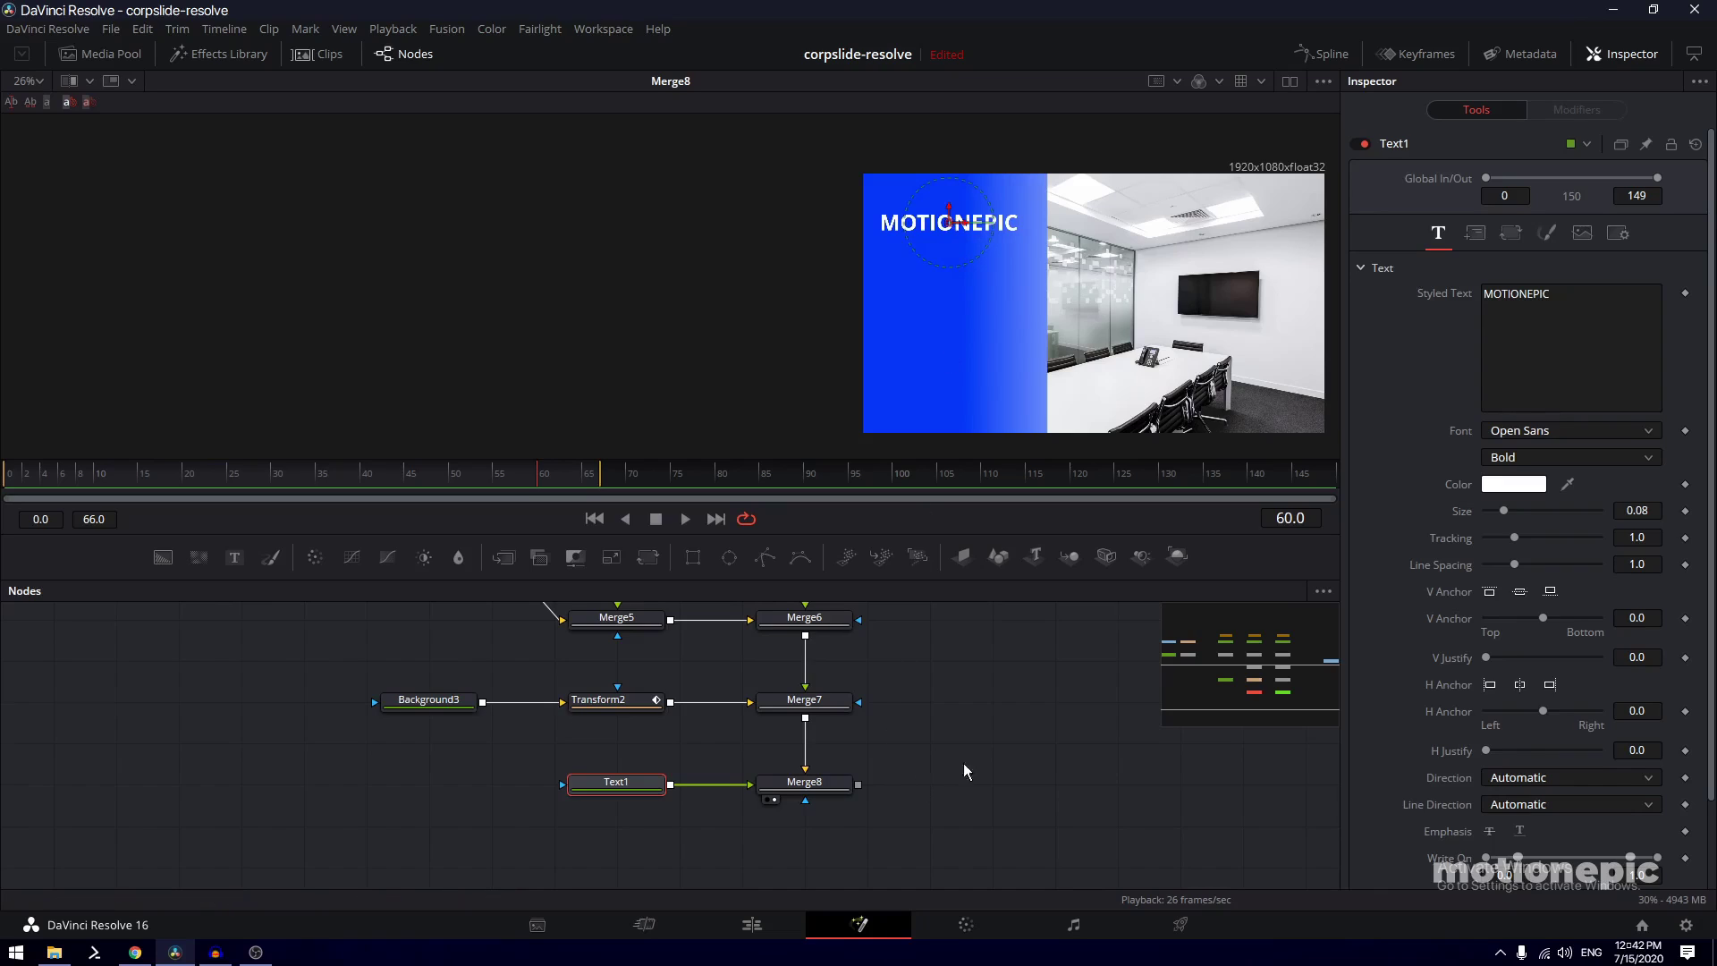
scroll(1520, 721, down, 2)
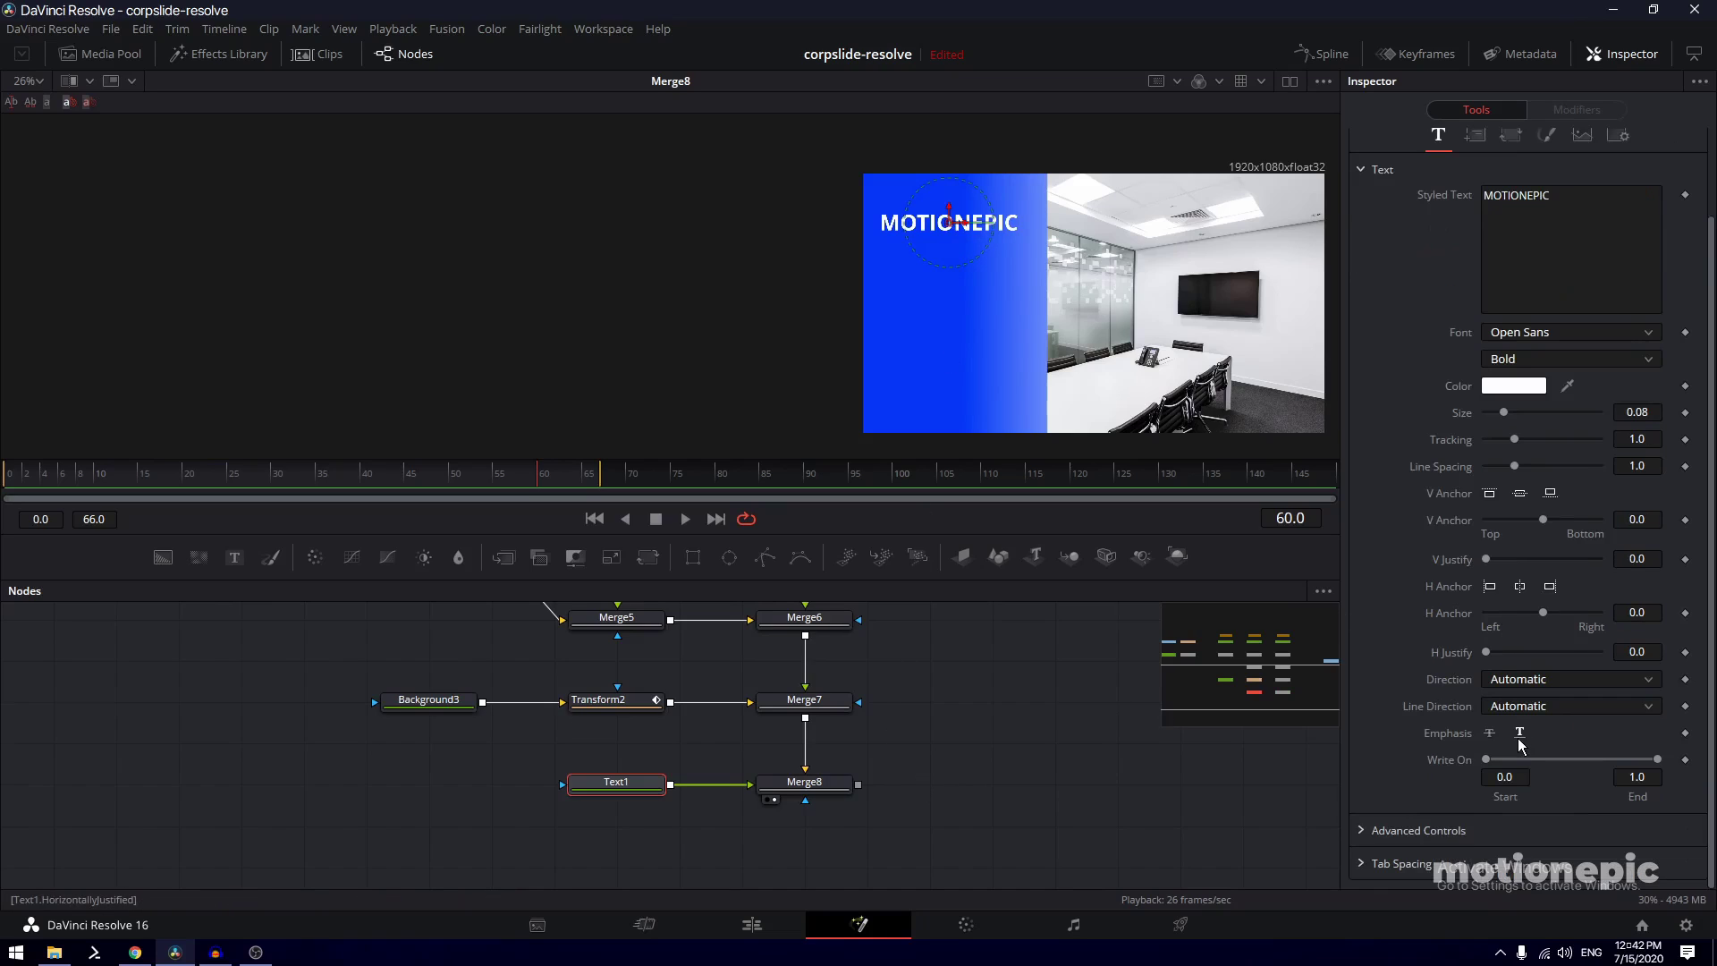
scroll(1518, 738, up, 2)
Keep the Shading fill type Solid, then bring up the Styled Text animation menu
click(1547, 234)
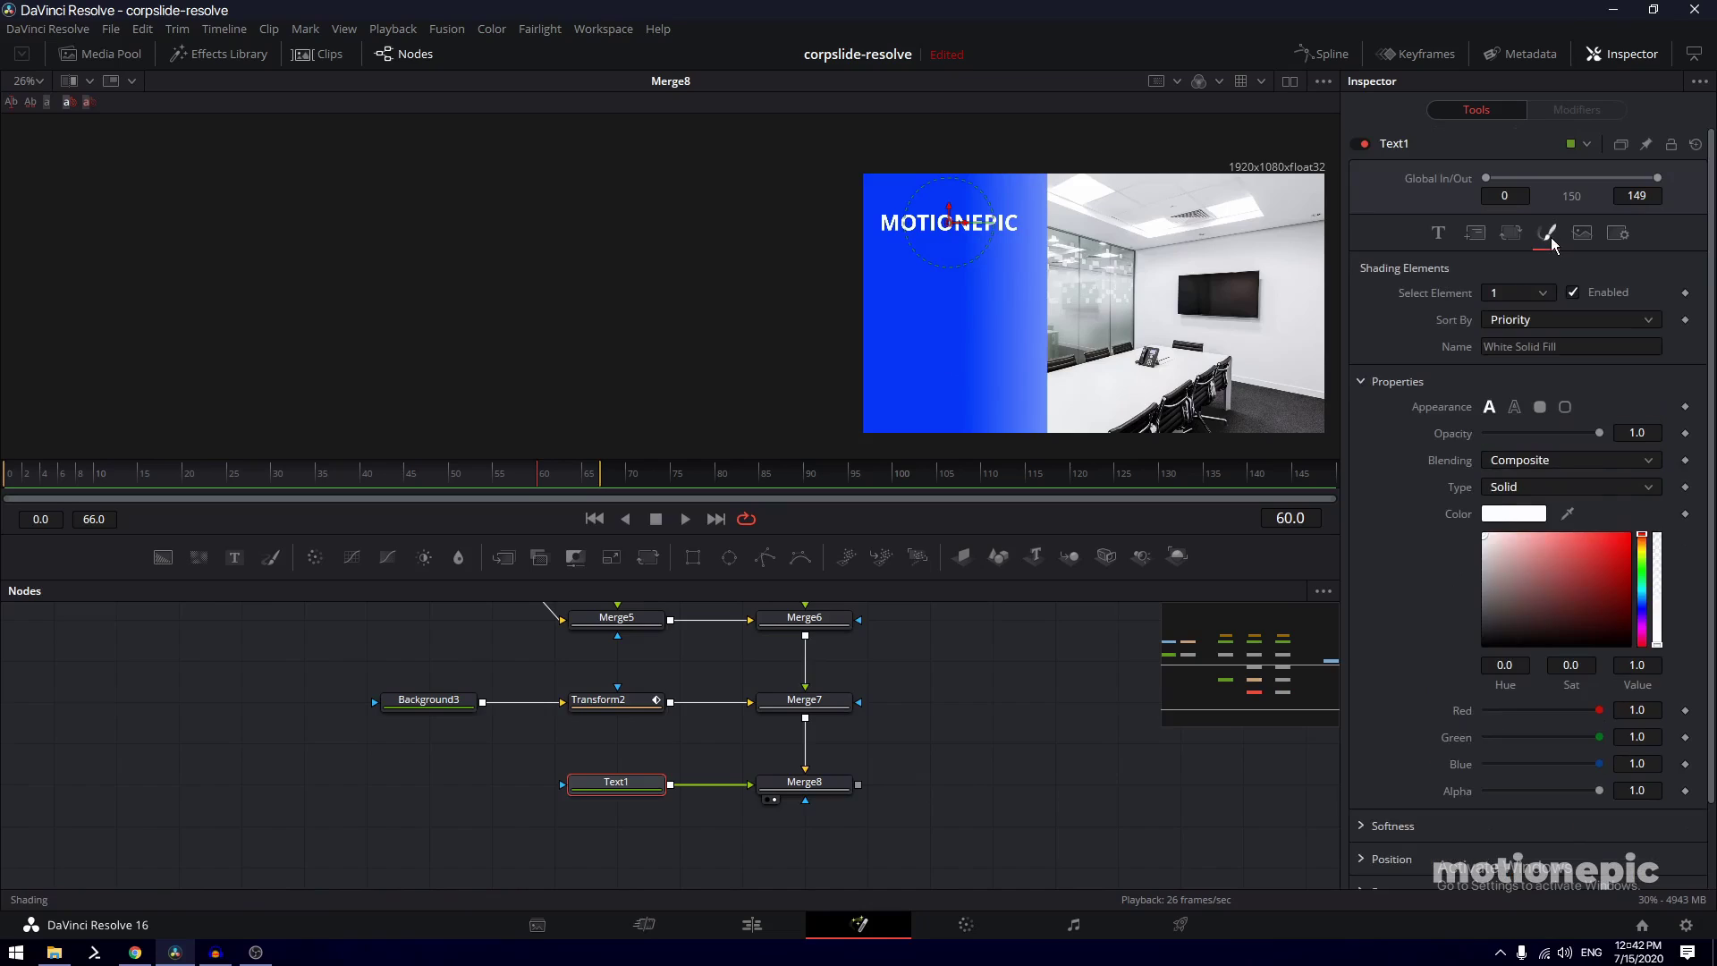
click(1520, 488)
click(1516, 490)
click(1434, 233)
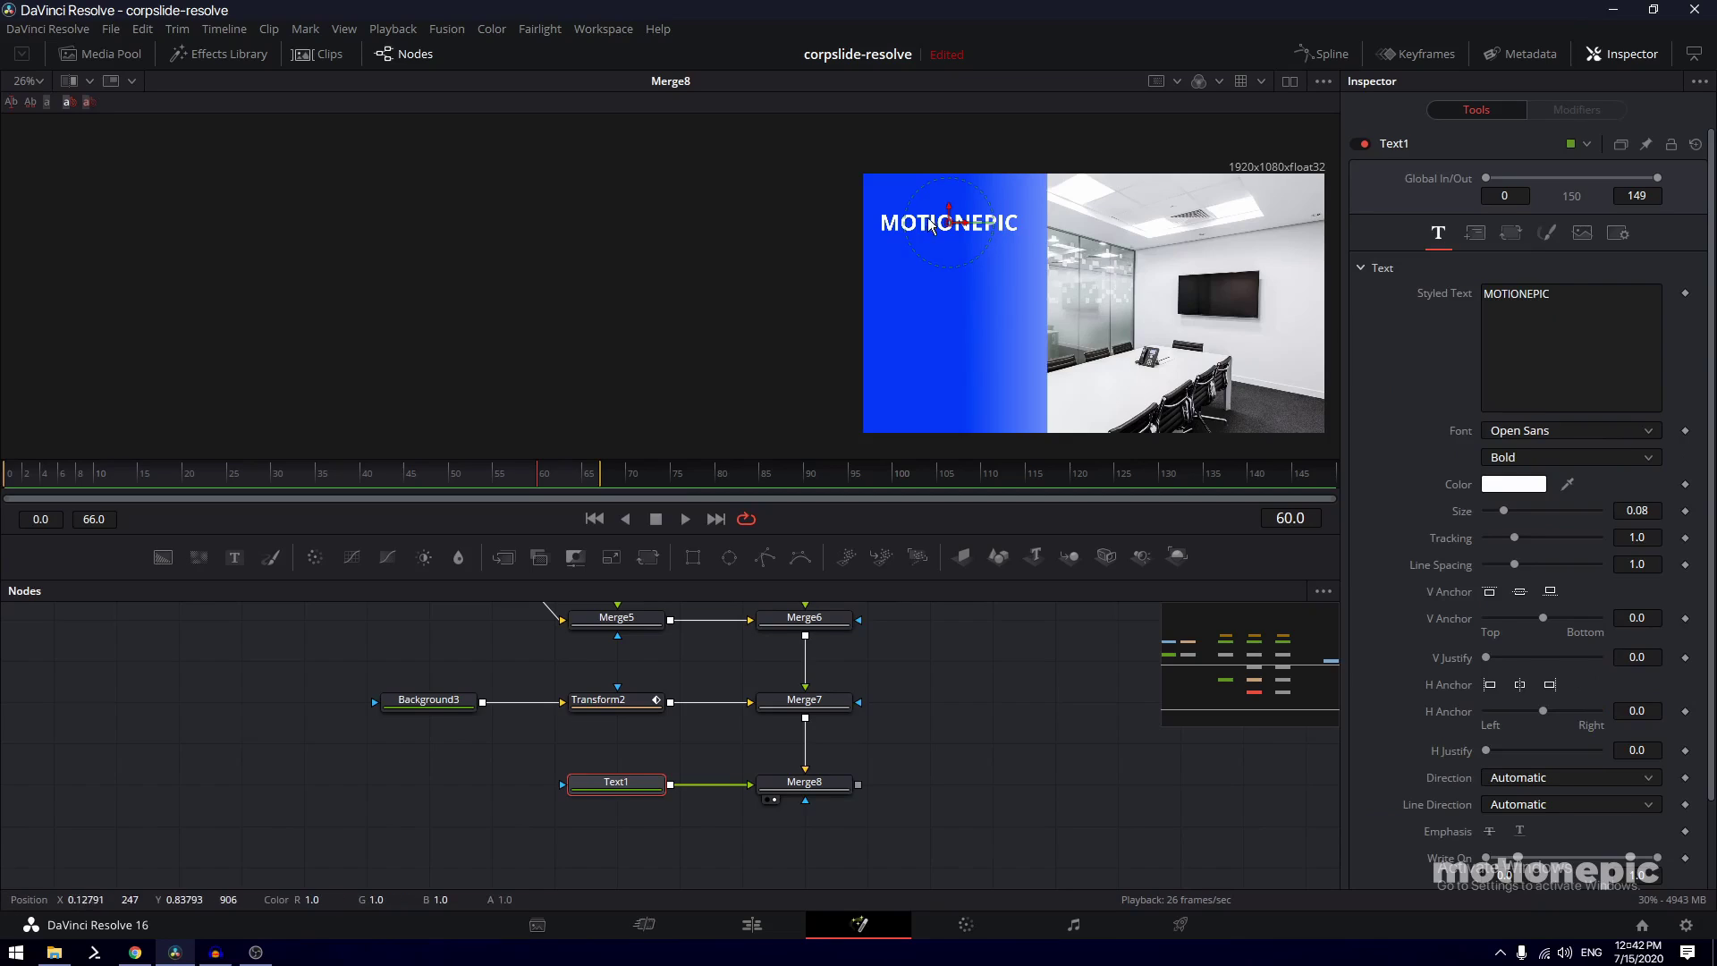
scroll(930, 226, up, 3)
scroll(930, 227, down, 2)
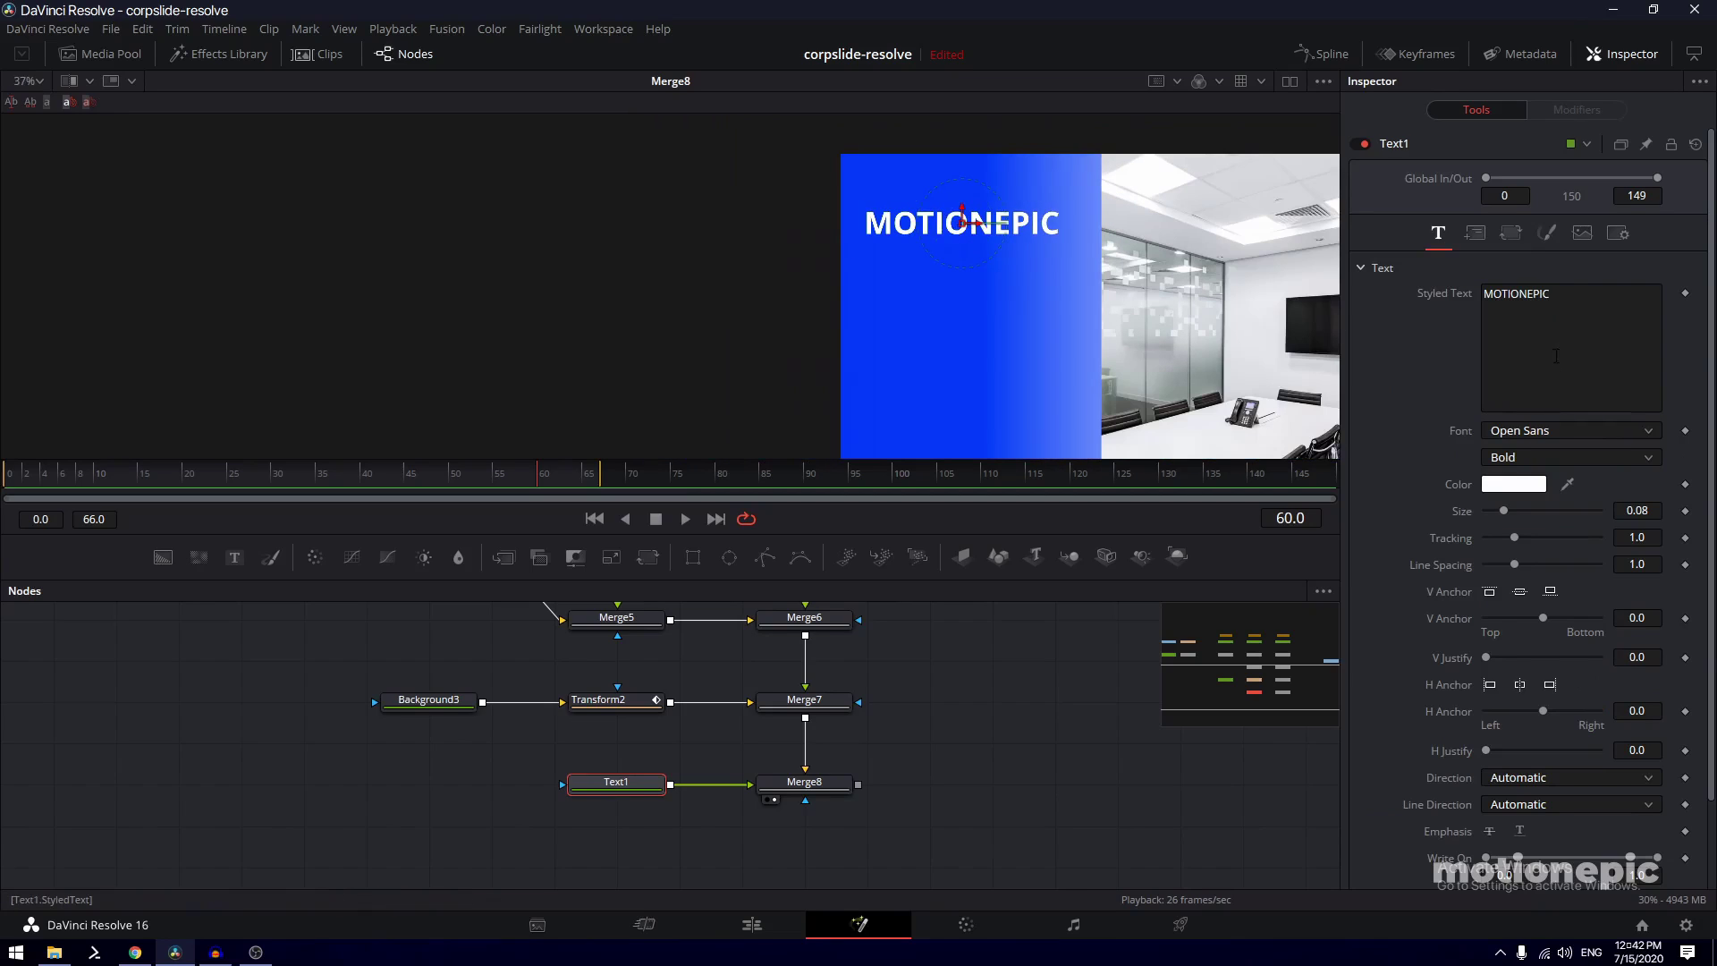
right_click(1552, 308)
Attach a Follower to Styled Text and set its character delay to 1.0
click(1593, 365)
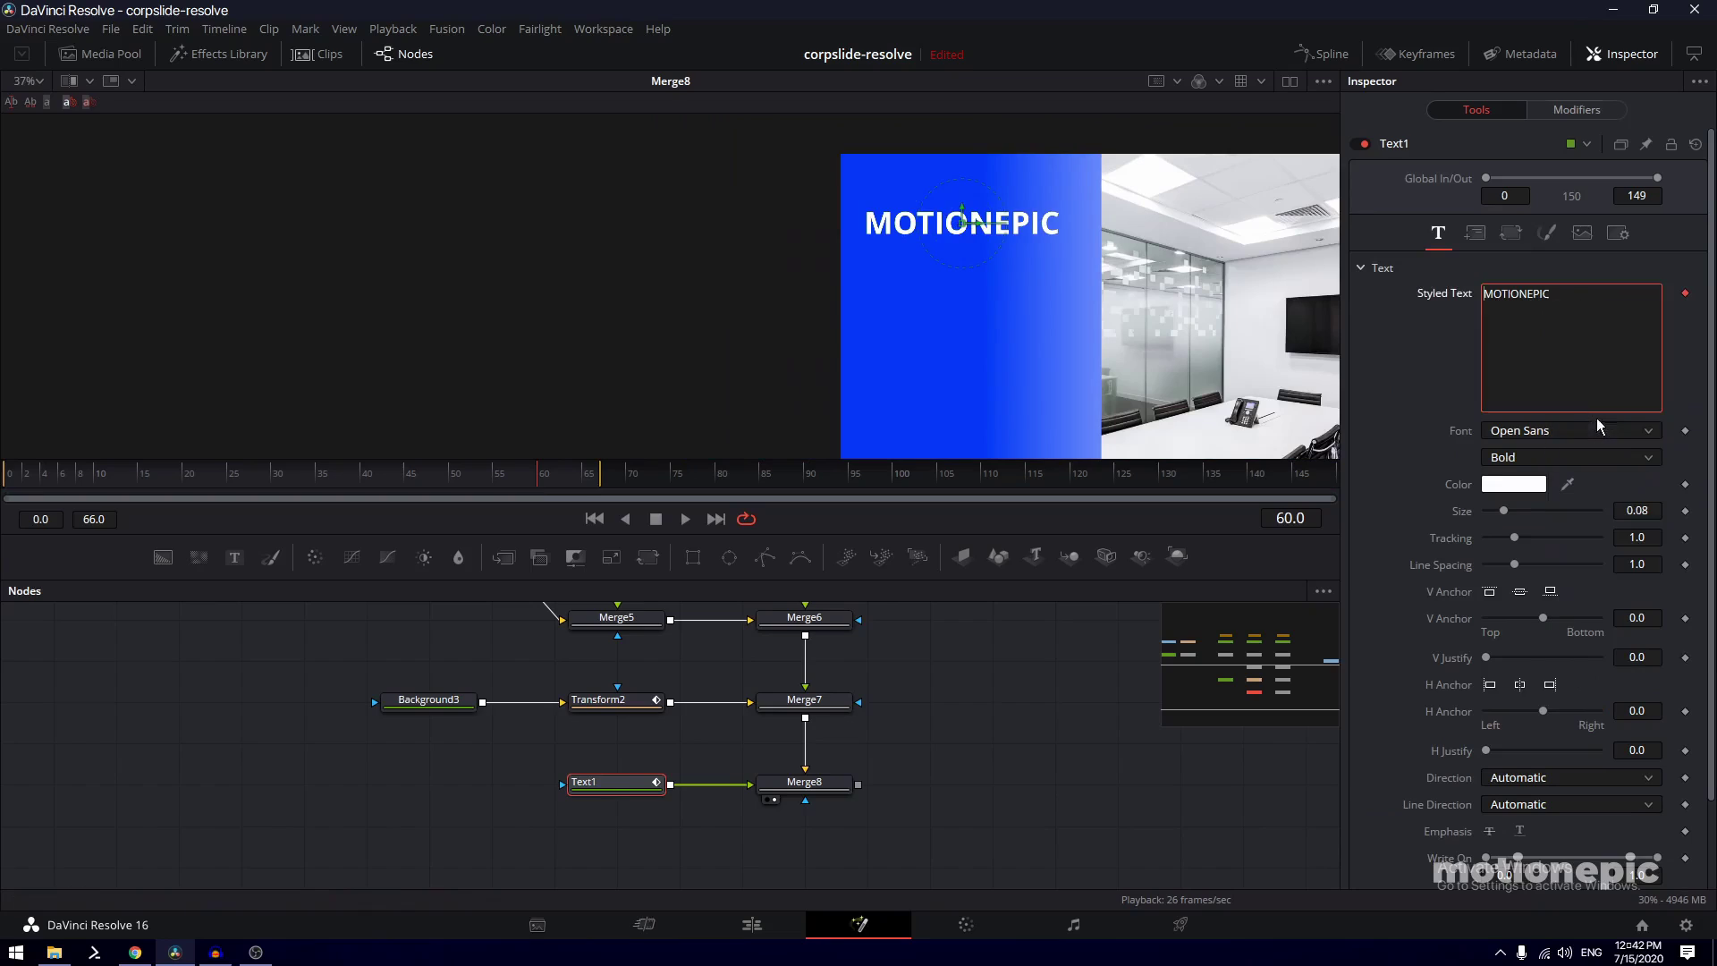
drag(139, 483, 5, 478)
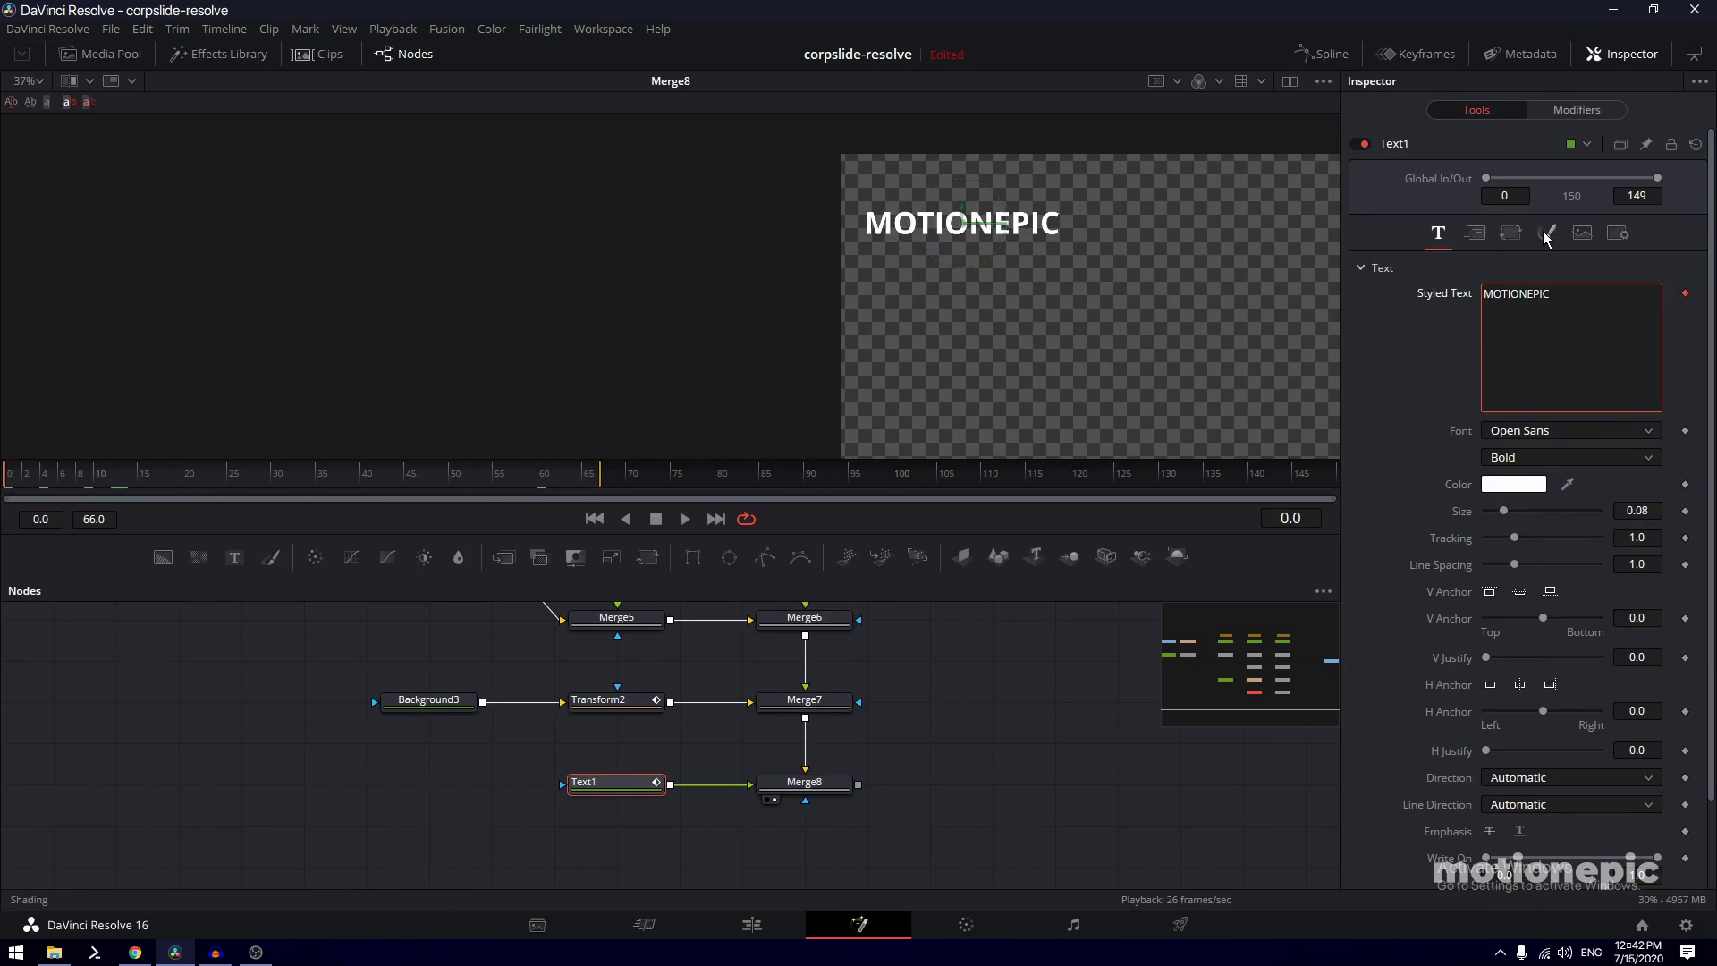
click(1553, 111)
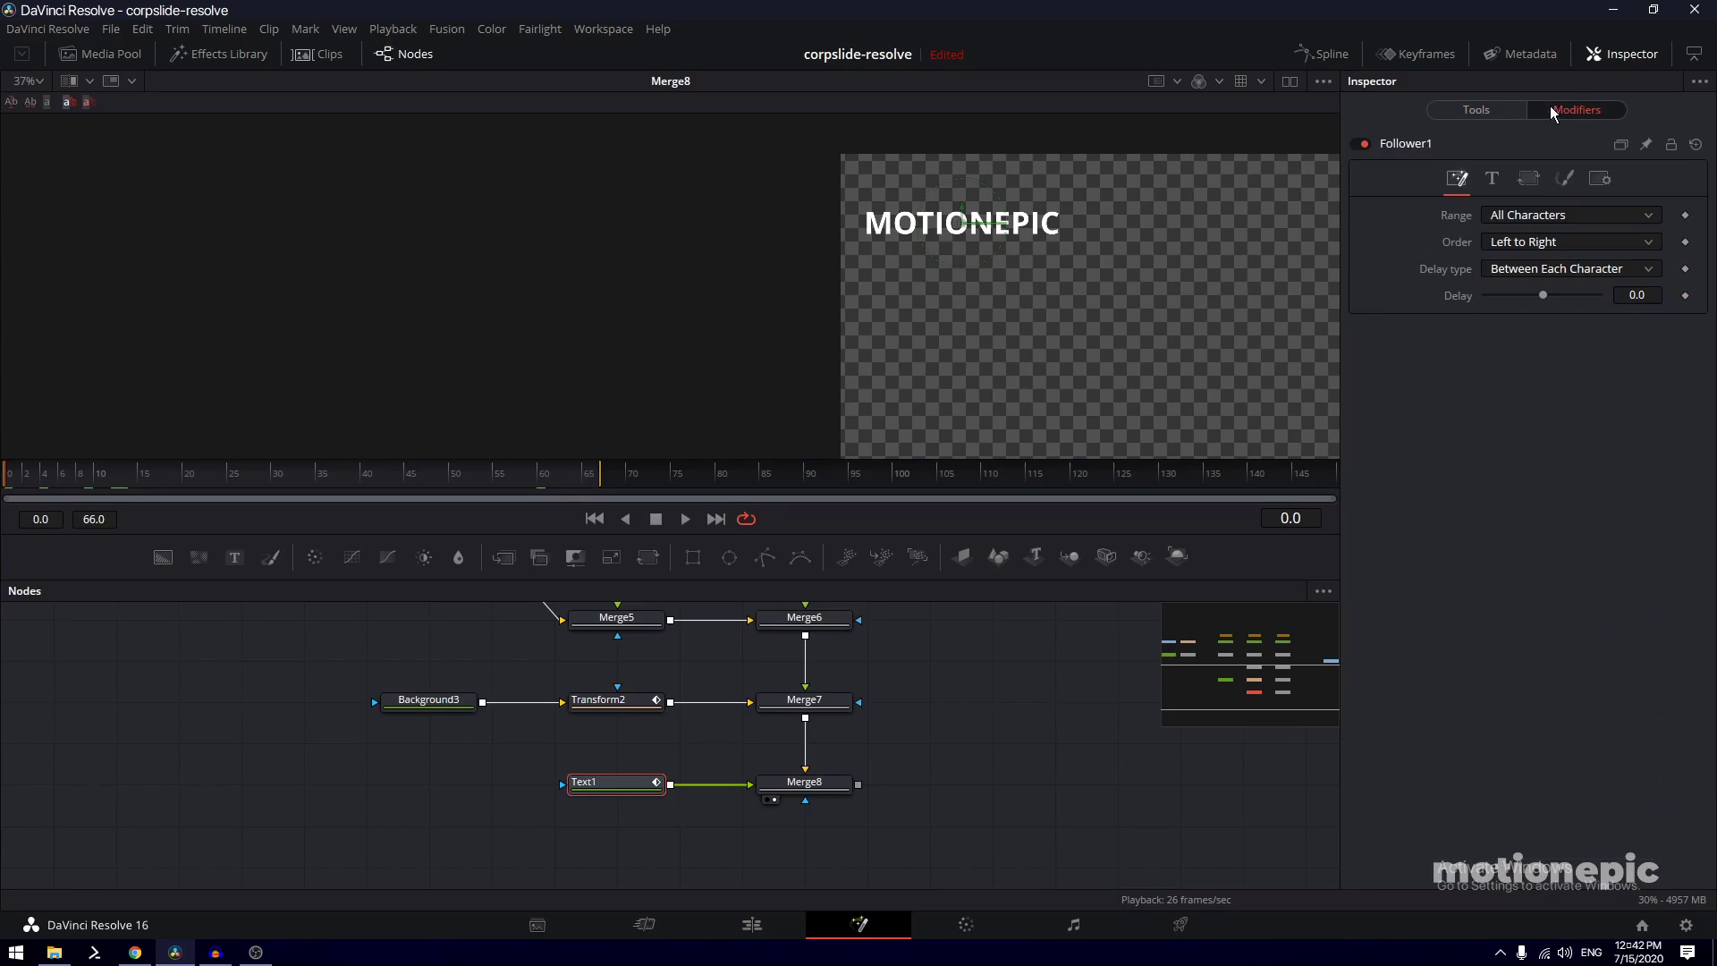
click(1634, 288)
text(1)
key(Return)
Keyframe the letters' opacity from 0 at frame 30 to 1 at frame 45
click(1564, 178)
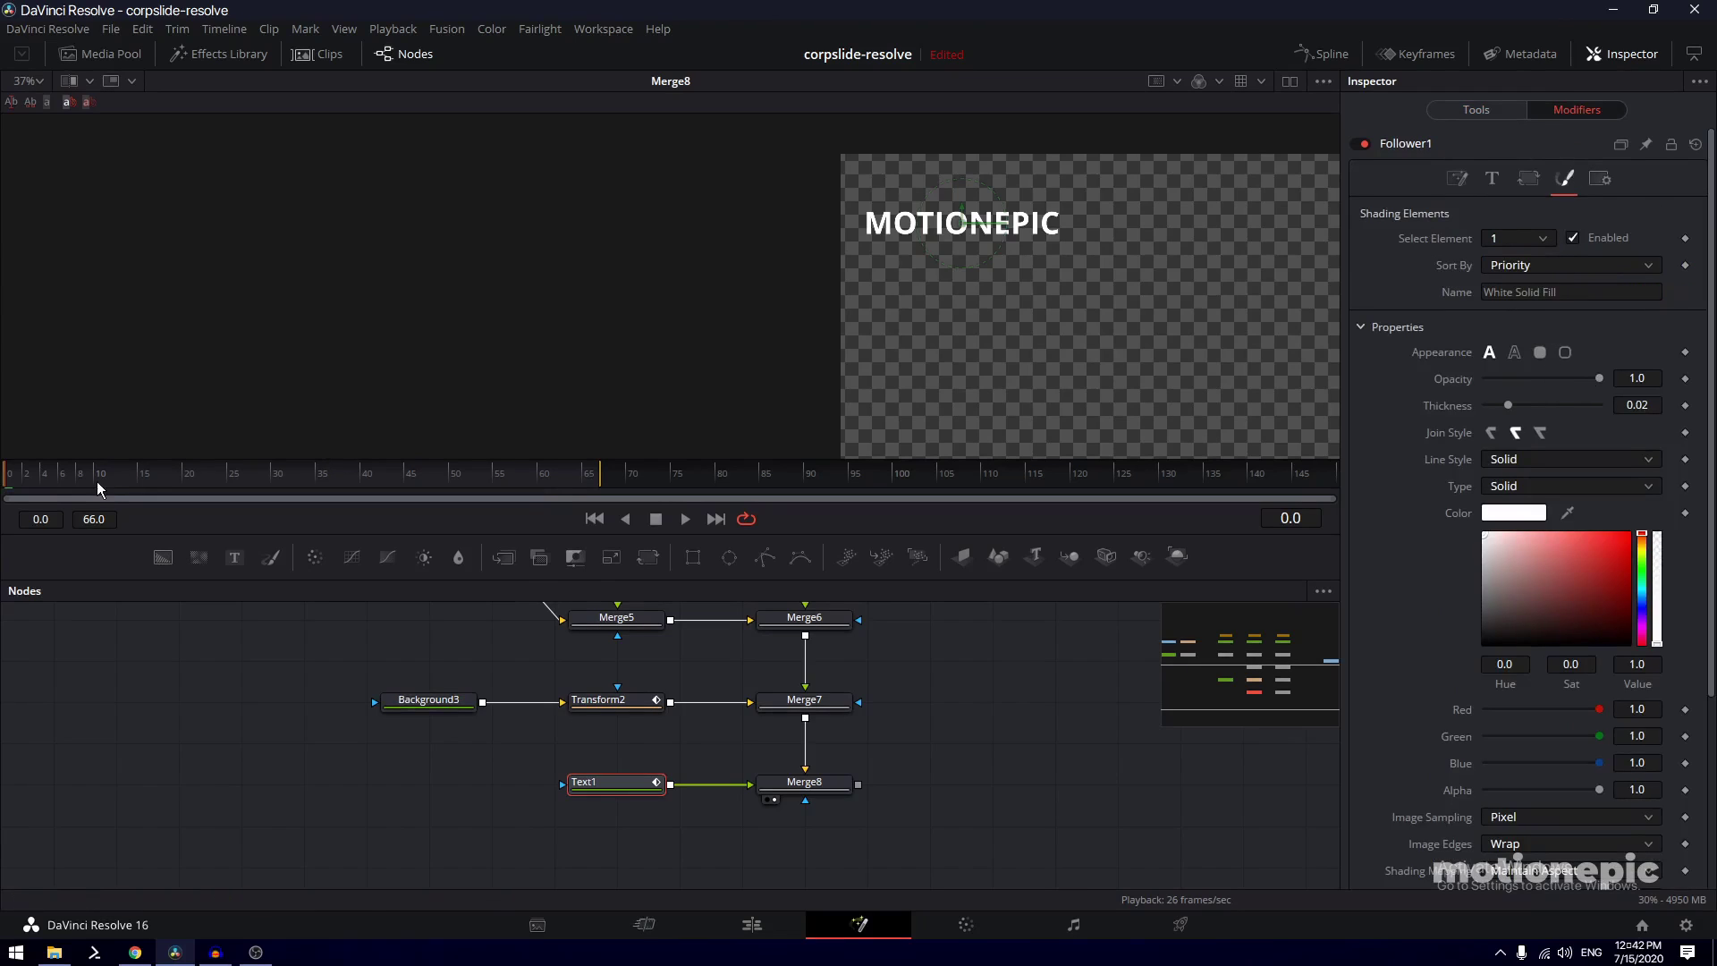
click(273, 476)
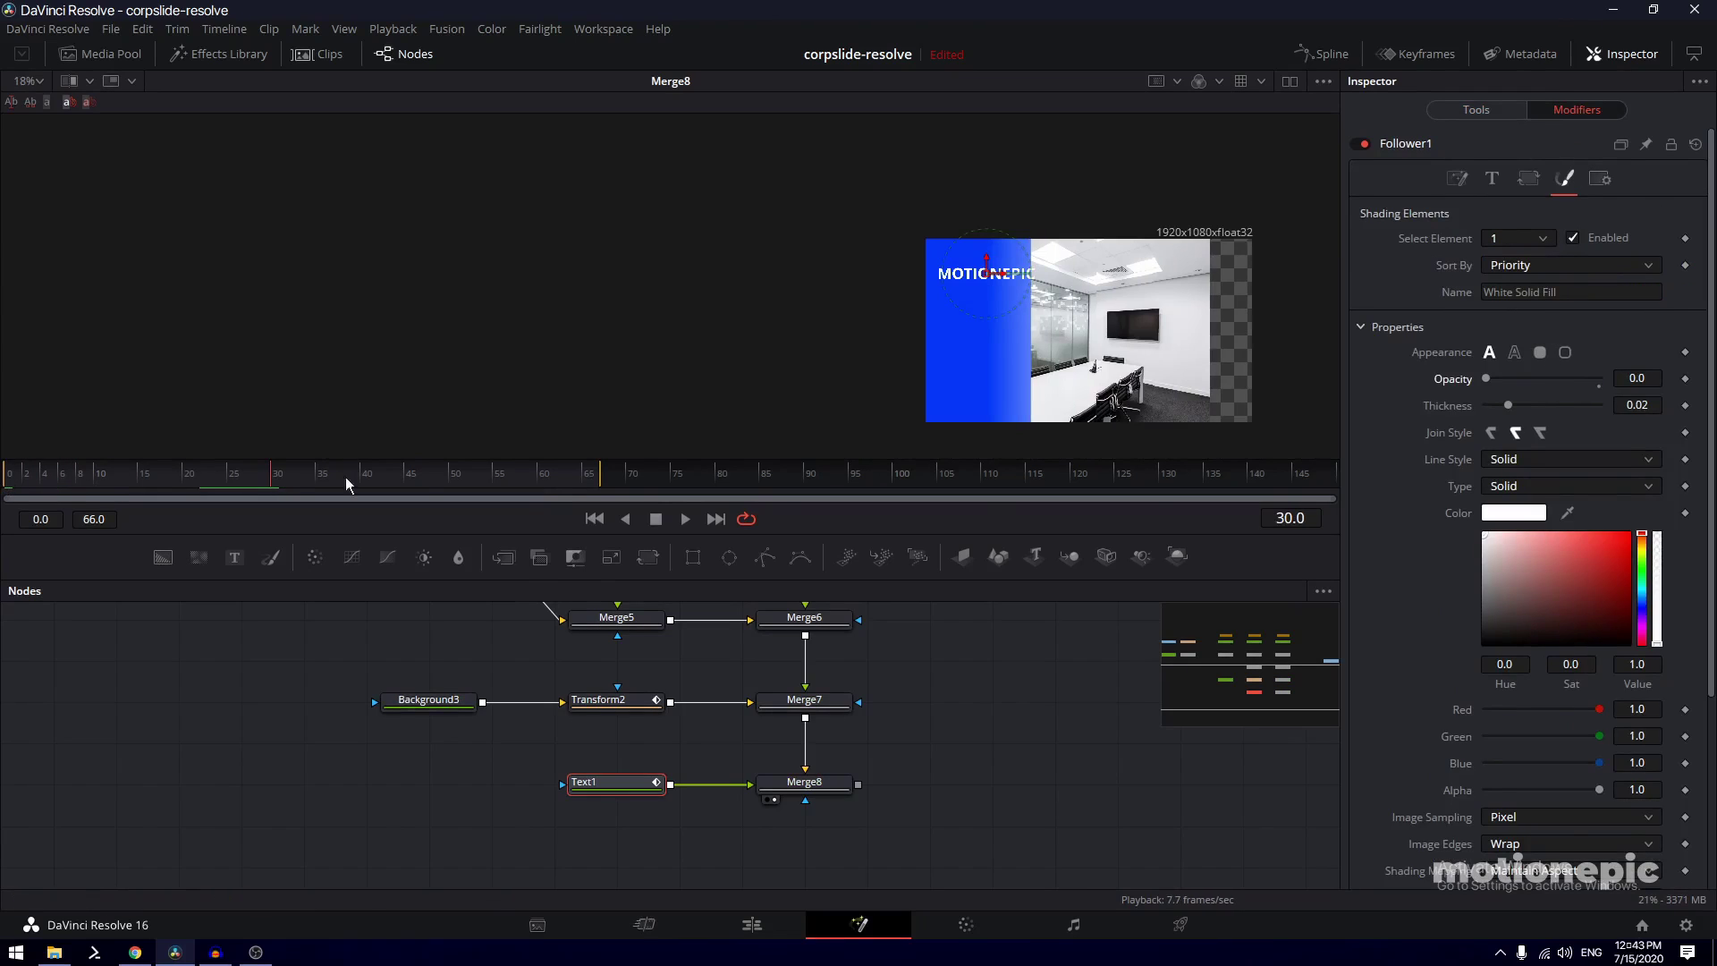
click(1685, 378)
drag(328, 479, 409, 489)
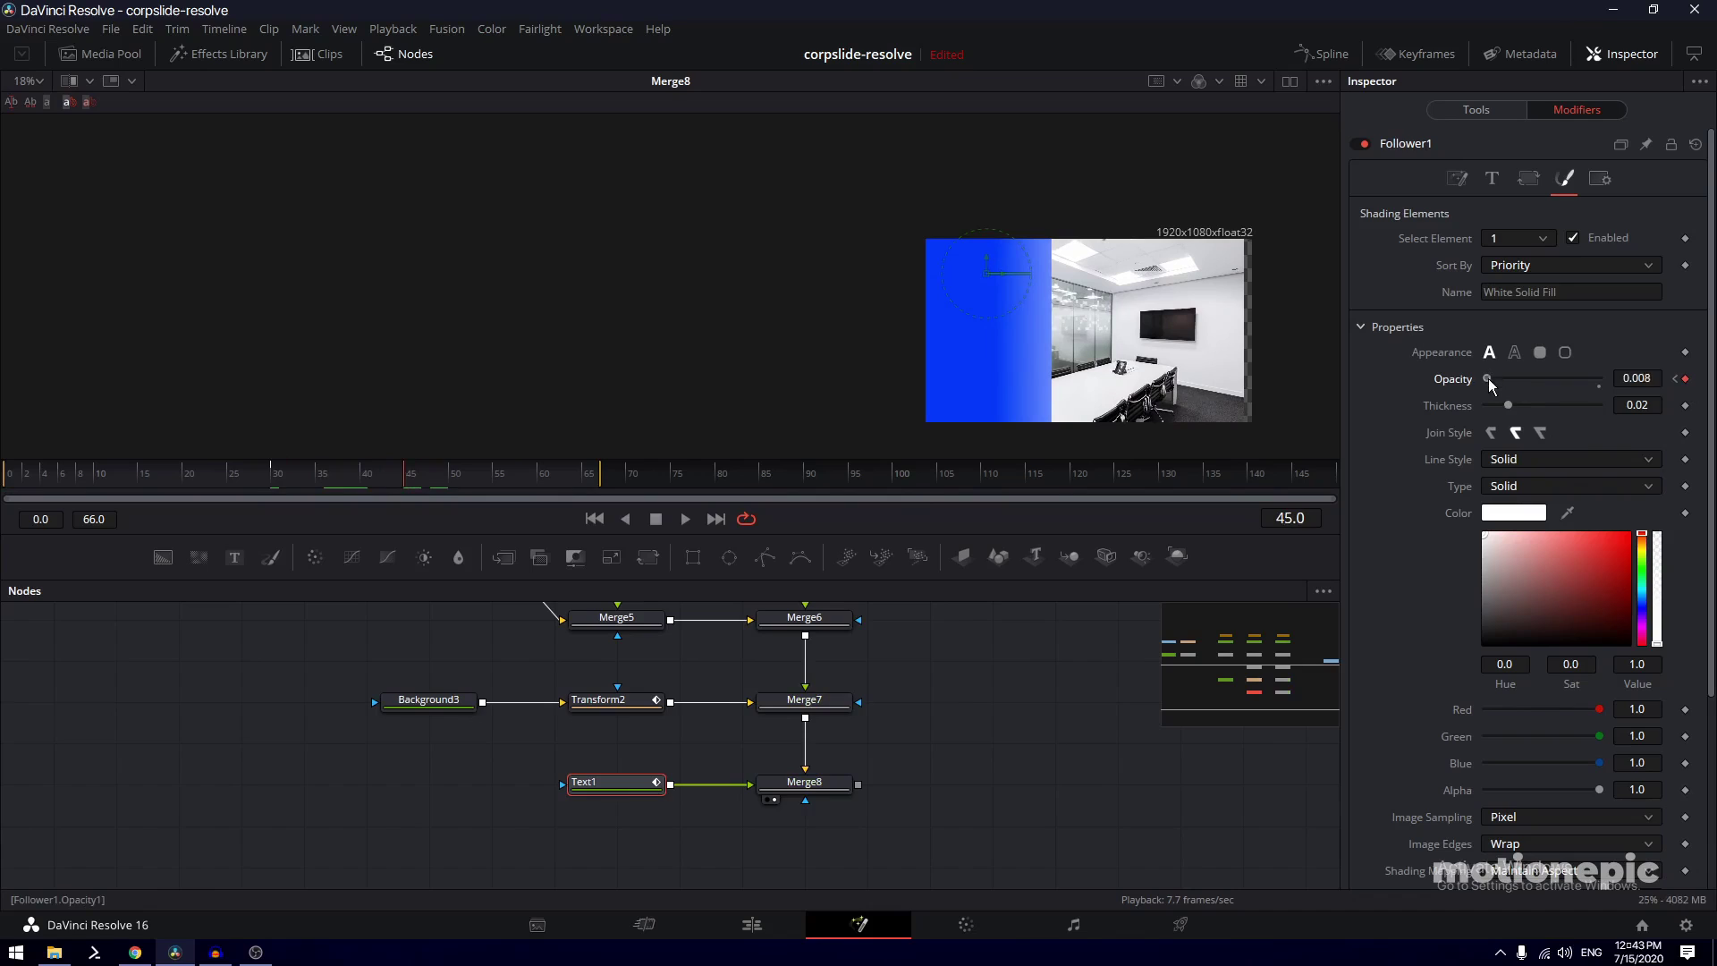
drag(1491, 385, 1669, 386)
drag(305, 476, 437, 477)
Animate the letters' Y offset along a path, raised at frame 30, and preview it
scroll(1452, 581, down, 5)
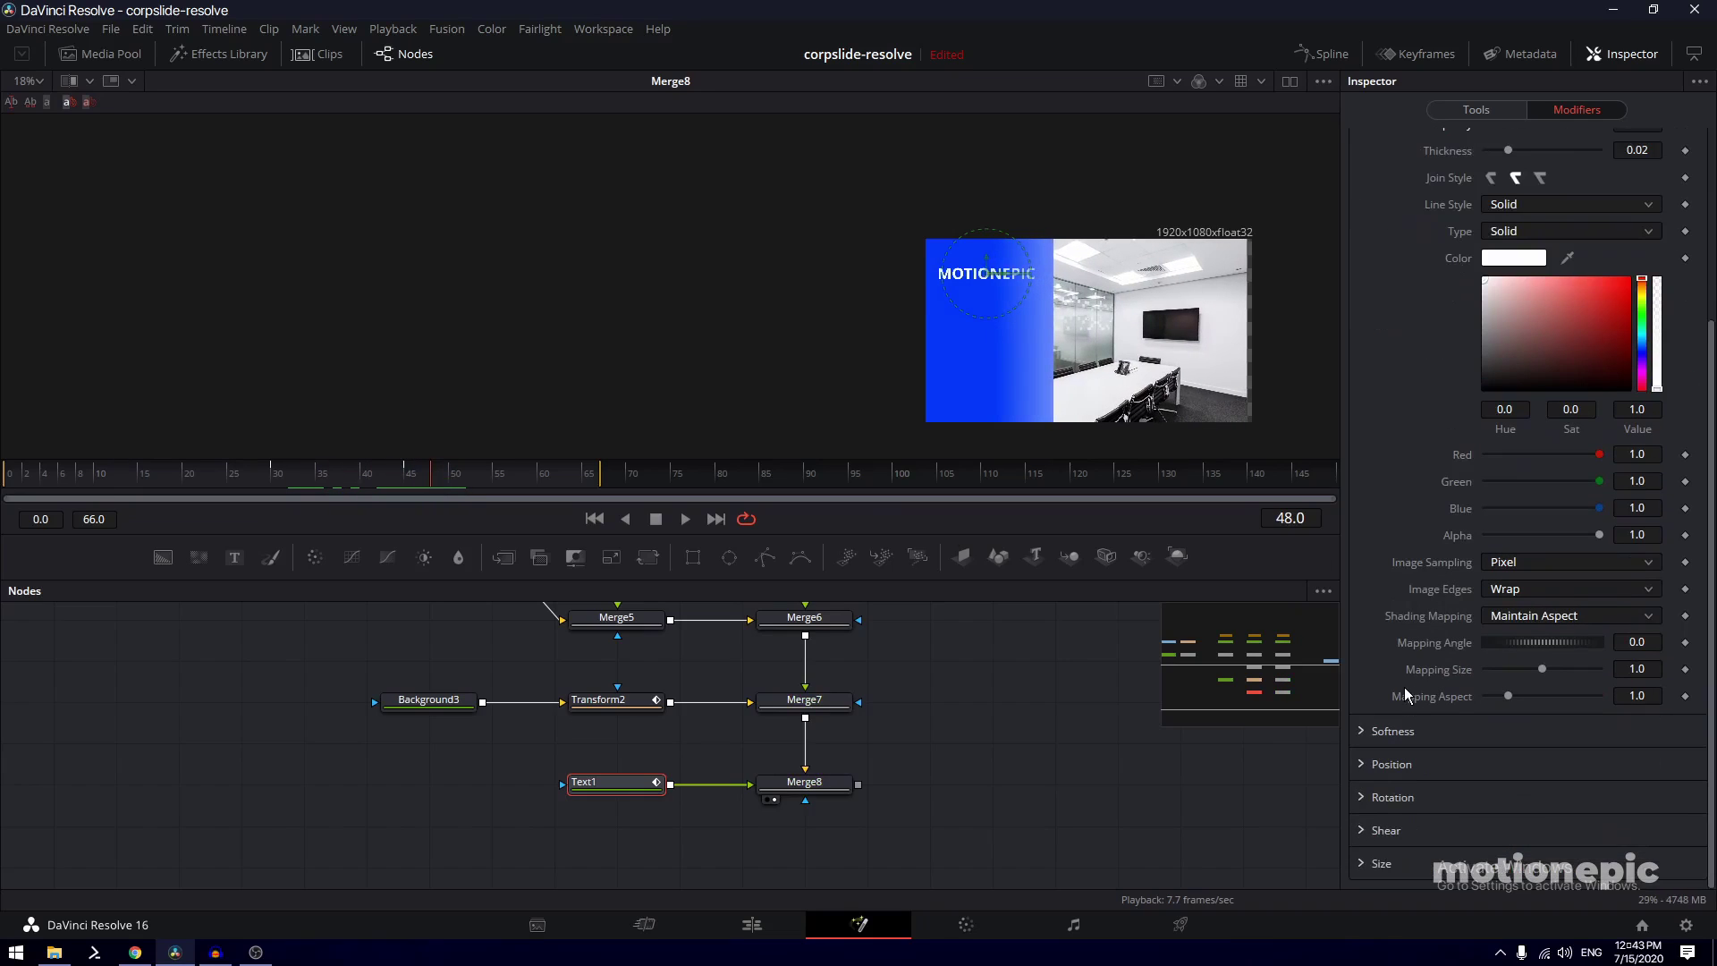
click(1366, 769)
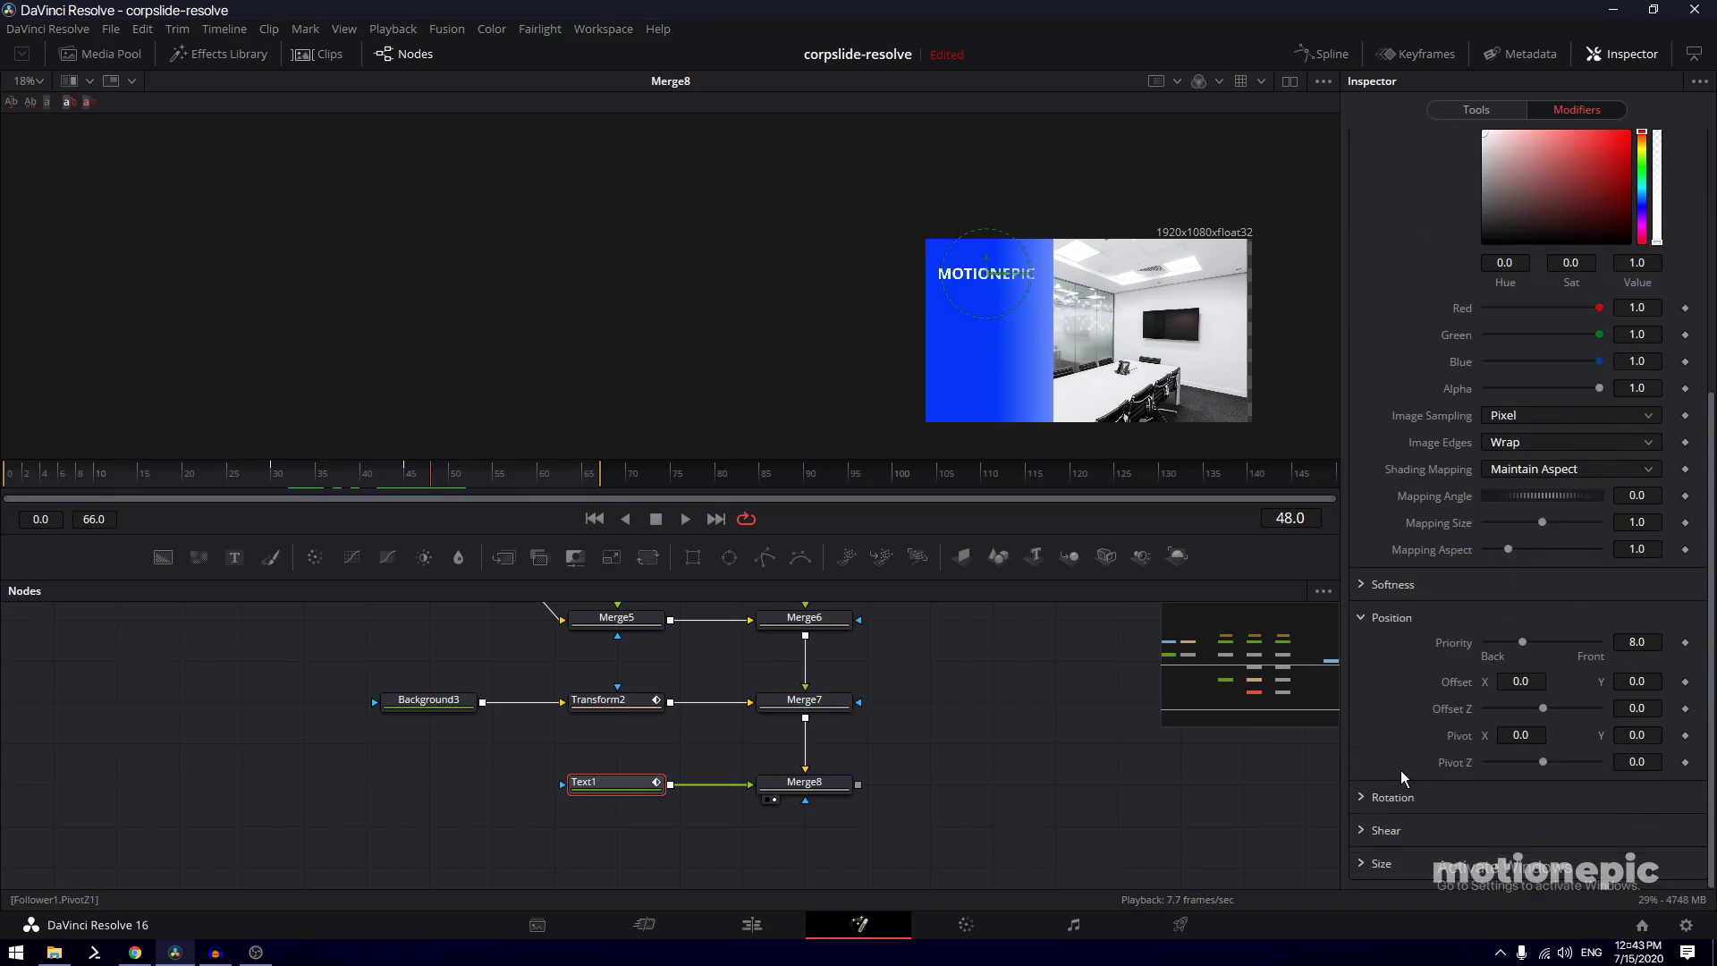
click(1686, 683)
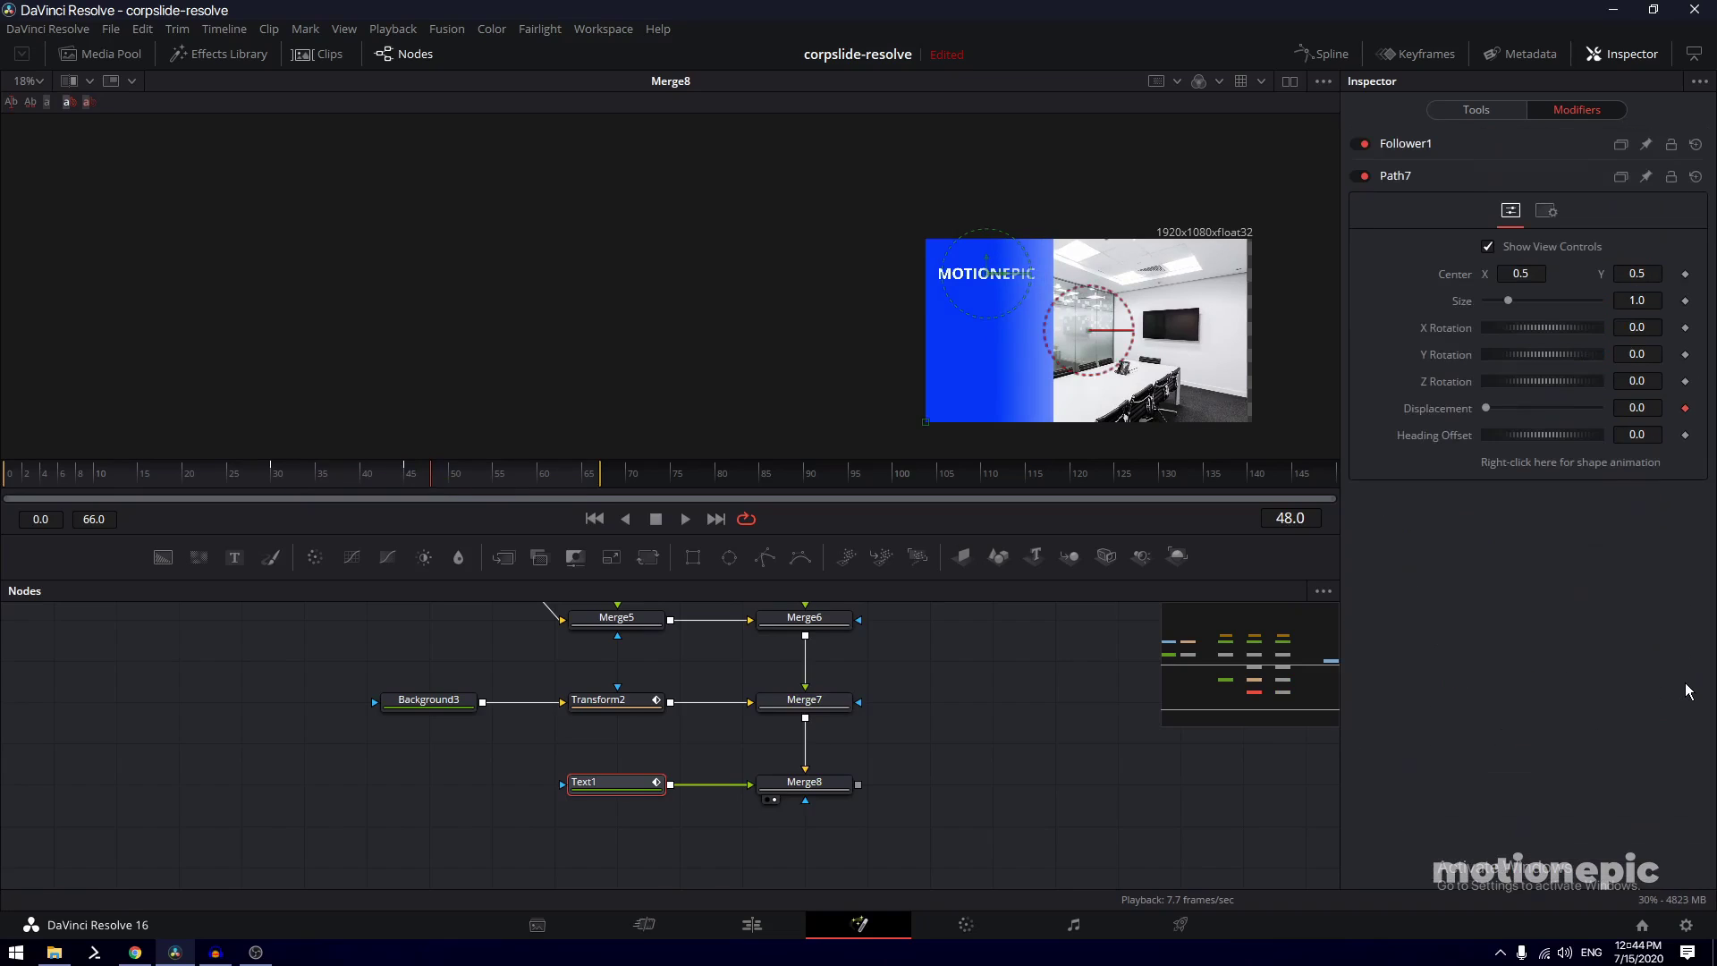
click(1407, 149)
scroll(1495, 537, down, 5)
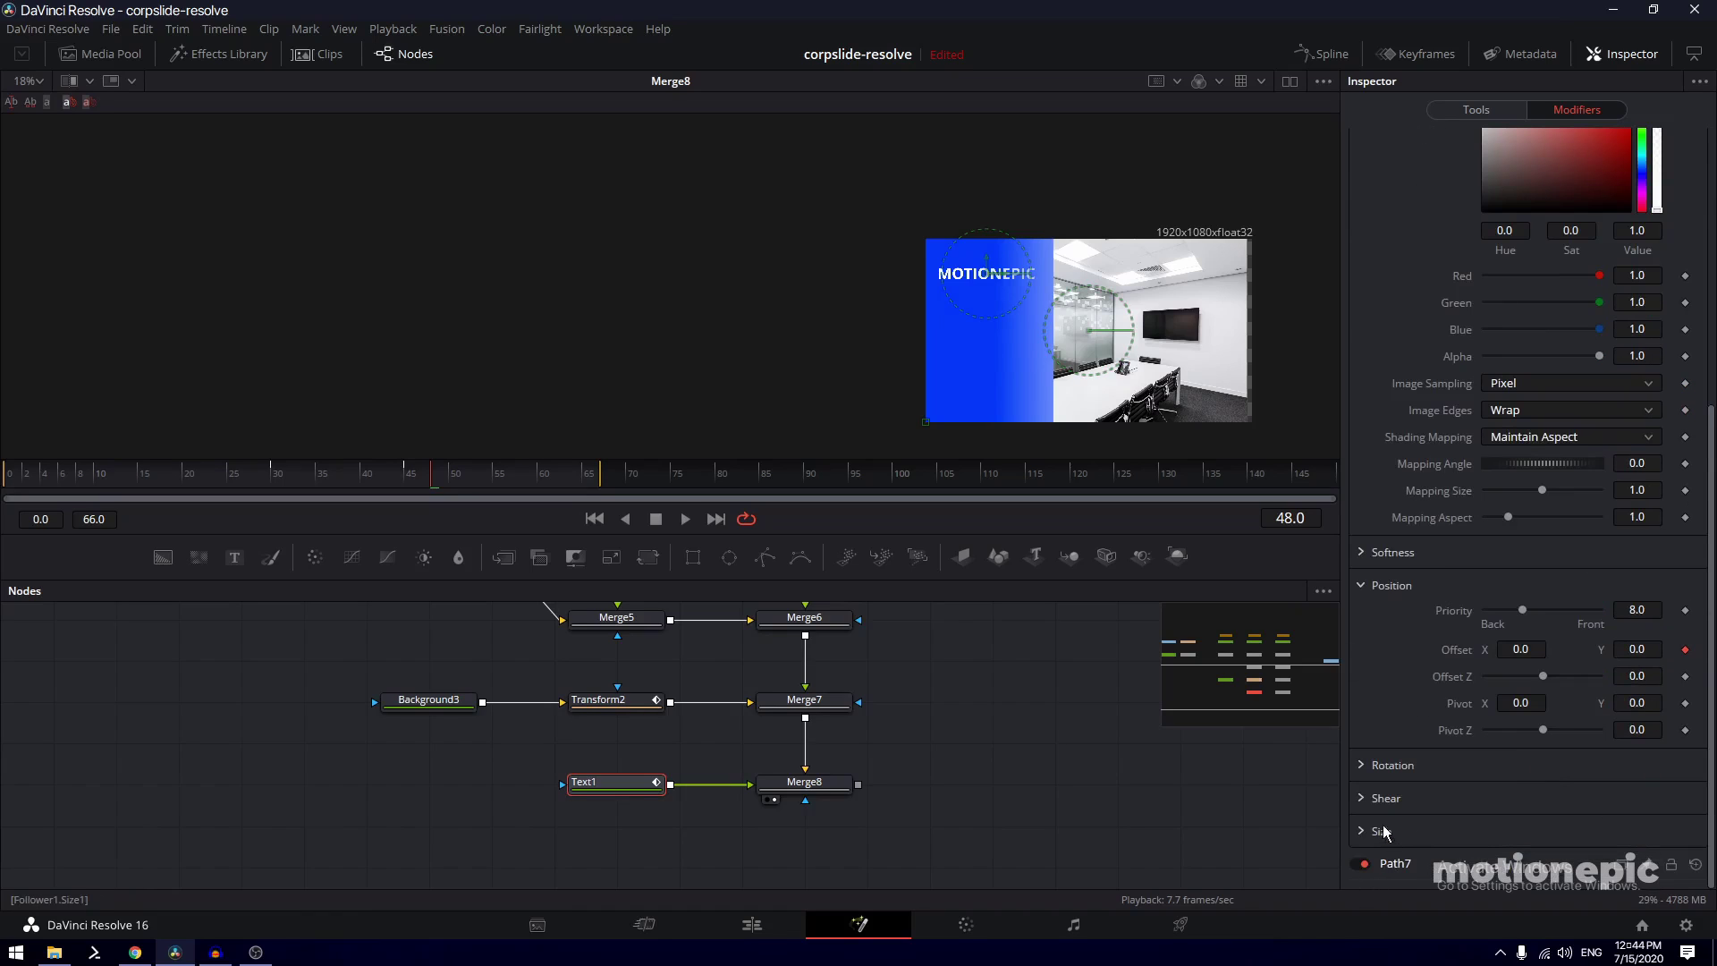
click(273, 479)
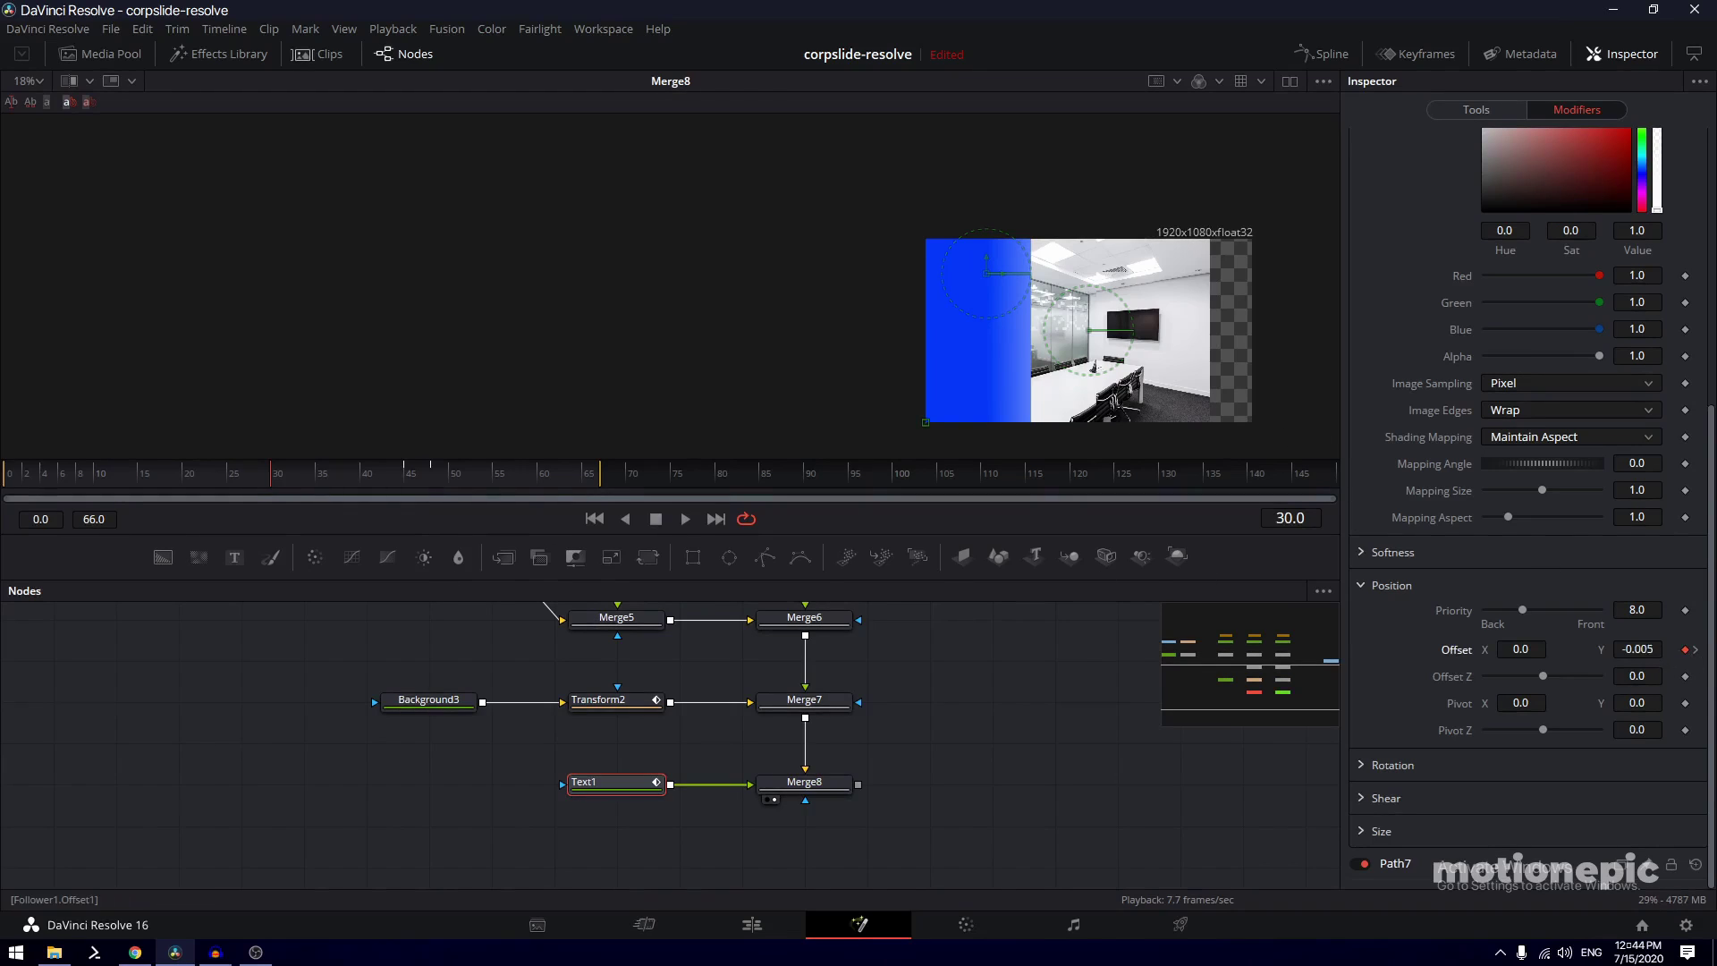
drag(1637, 649, 1672, 649)
click(409, 482)
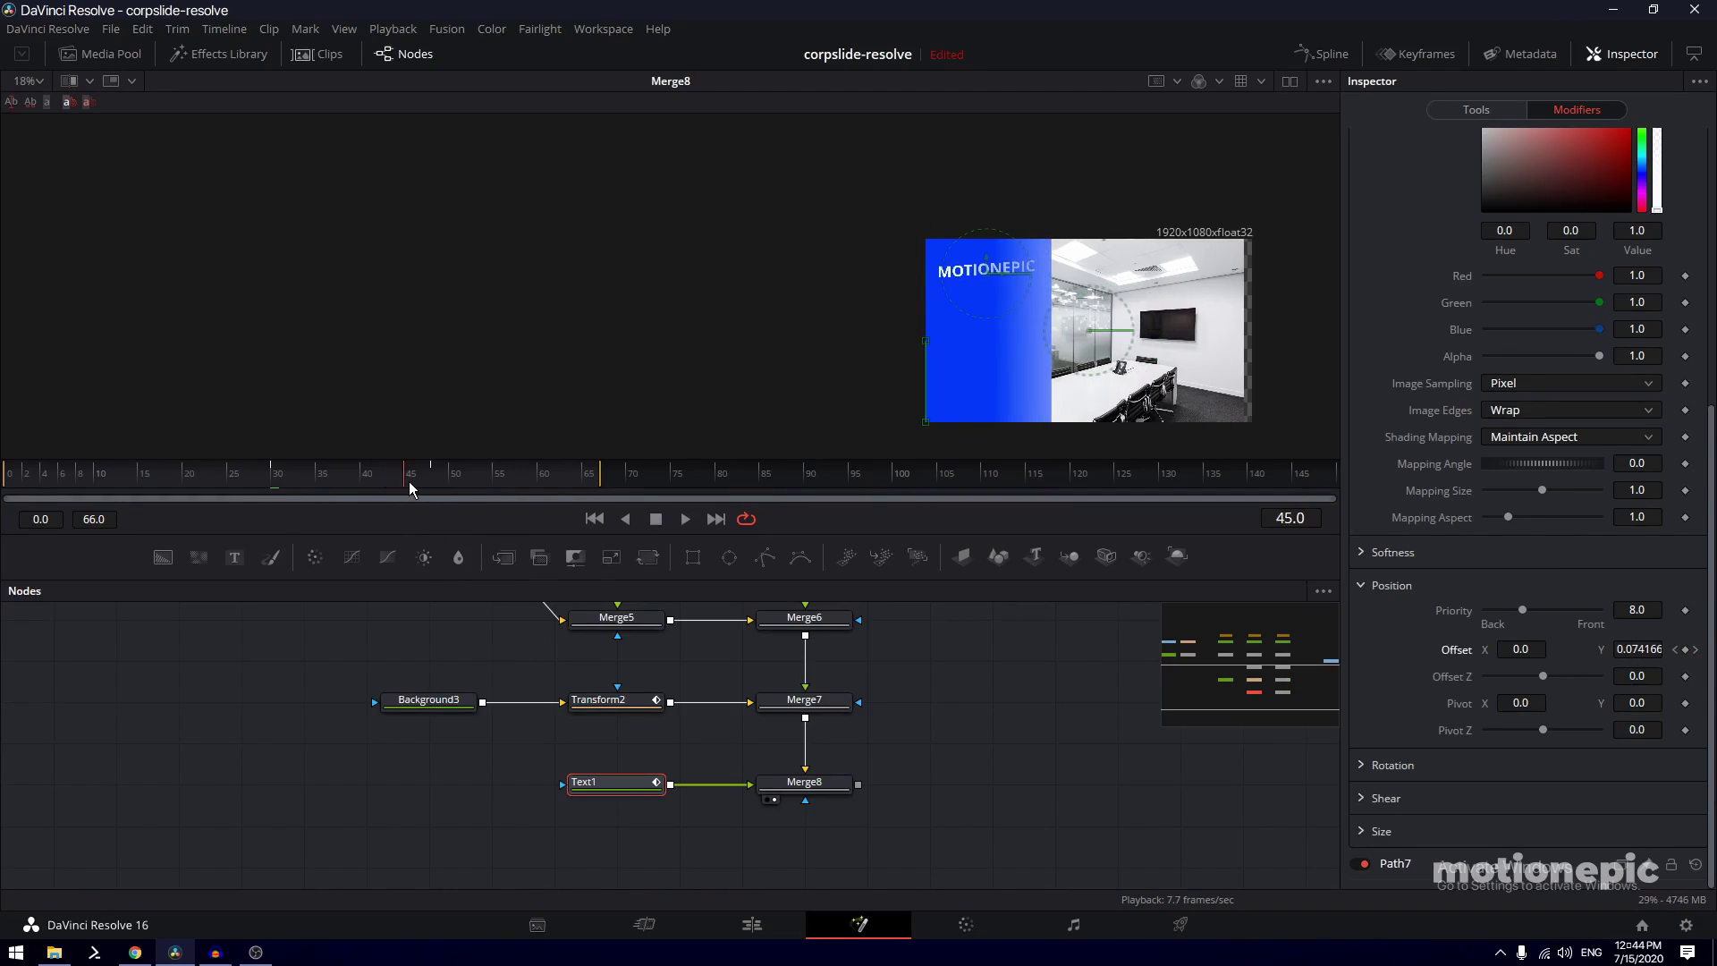
drag(409, 481, 277, 486)
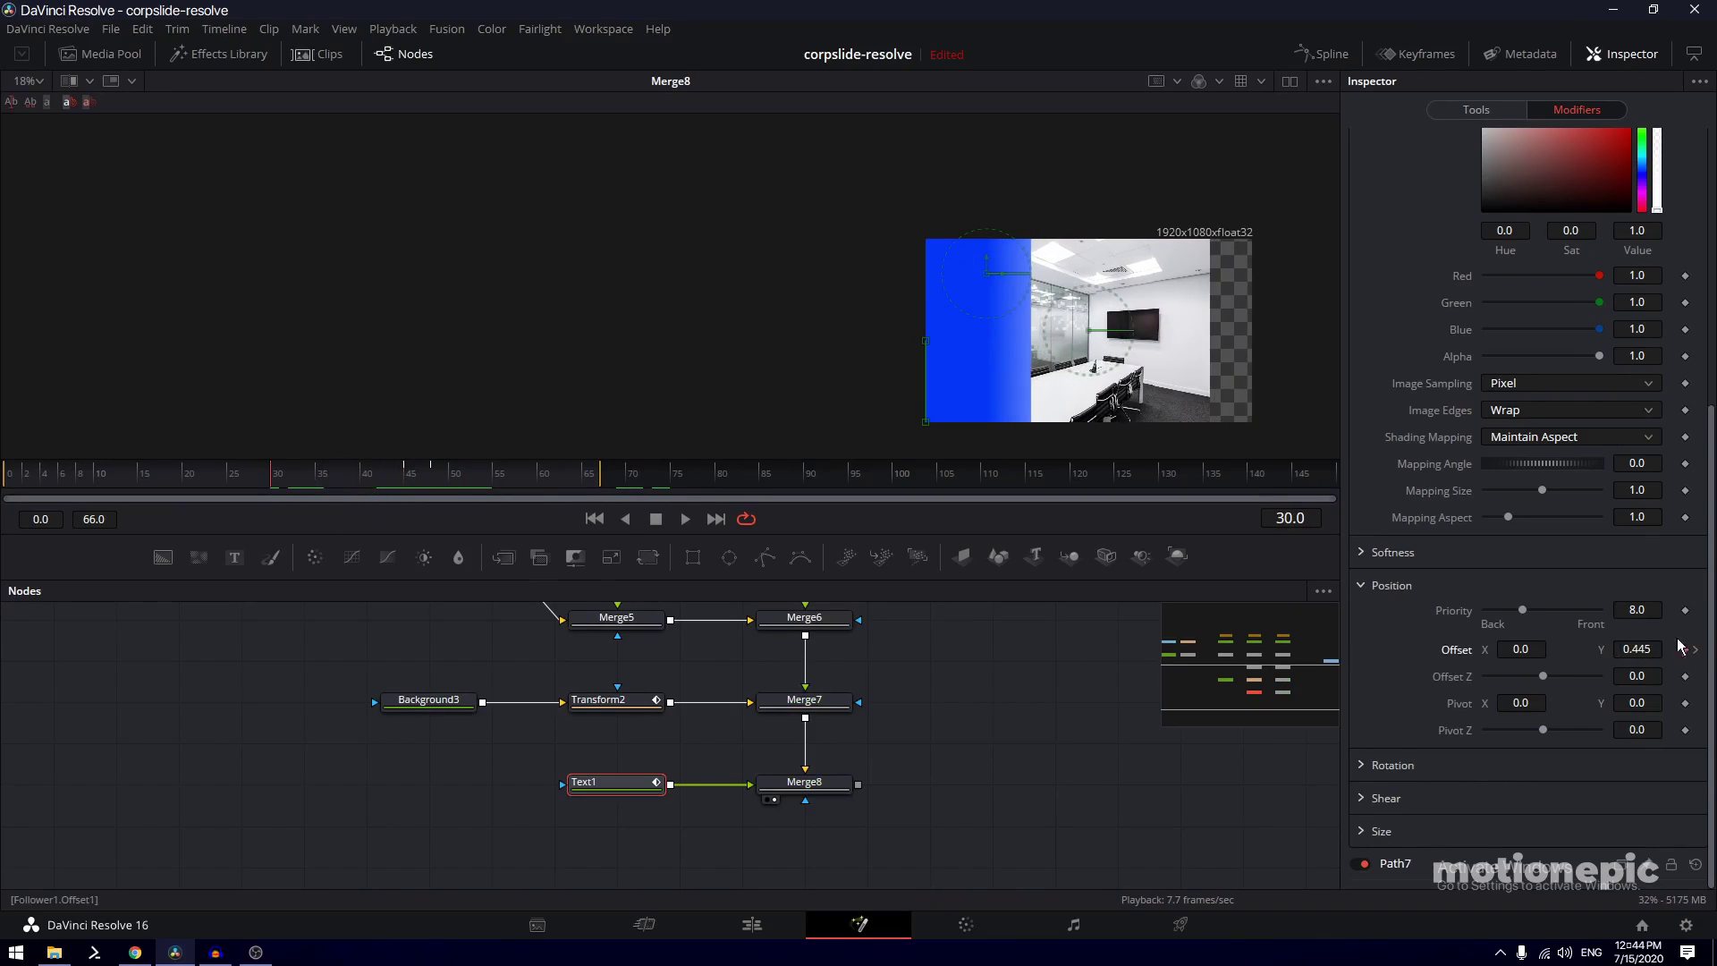
drag(1636, 649, 1658, 649)
drag(271, 483, 443, 487)
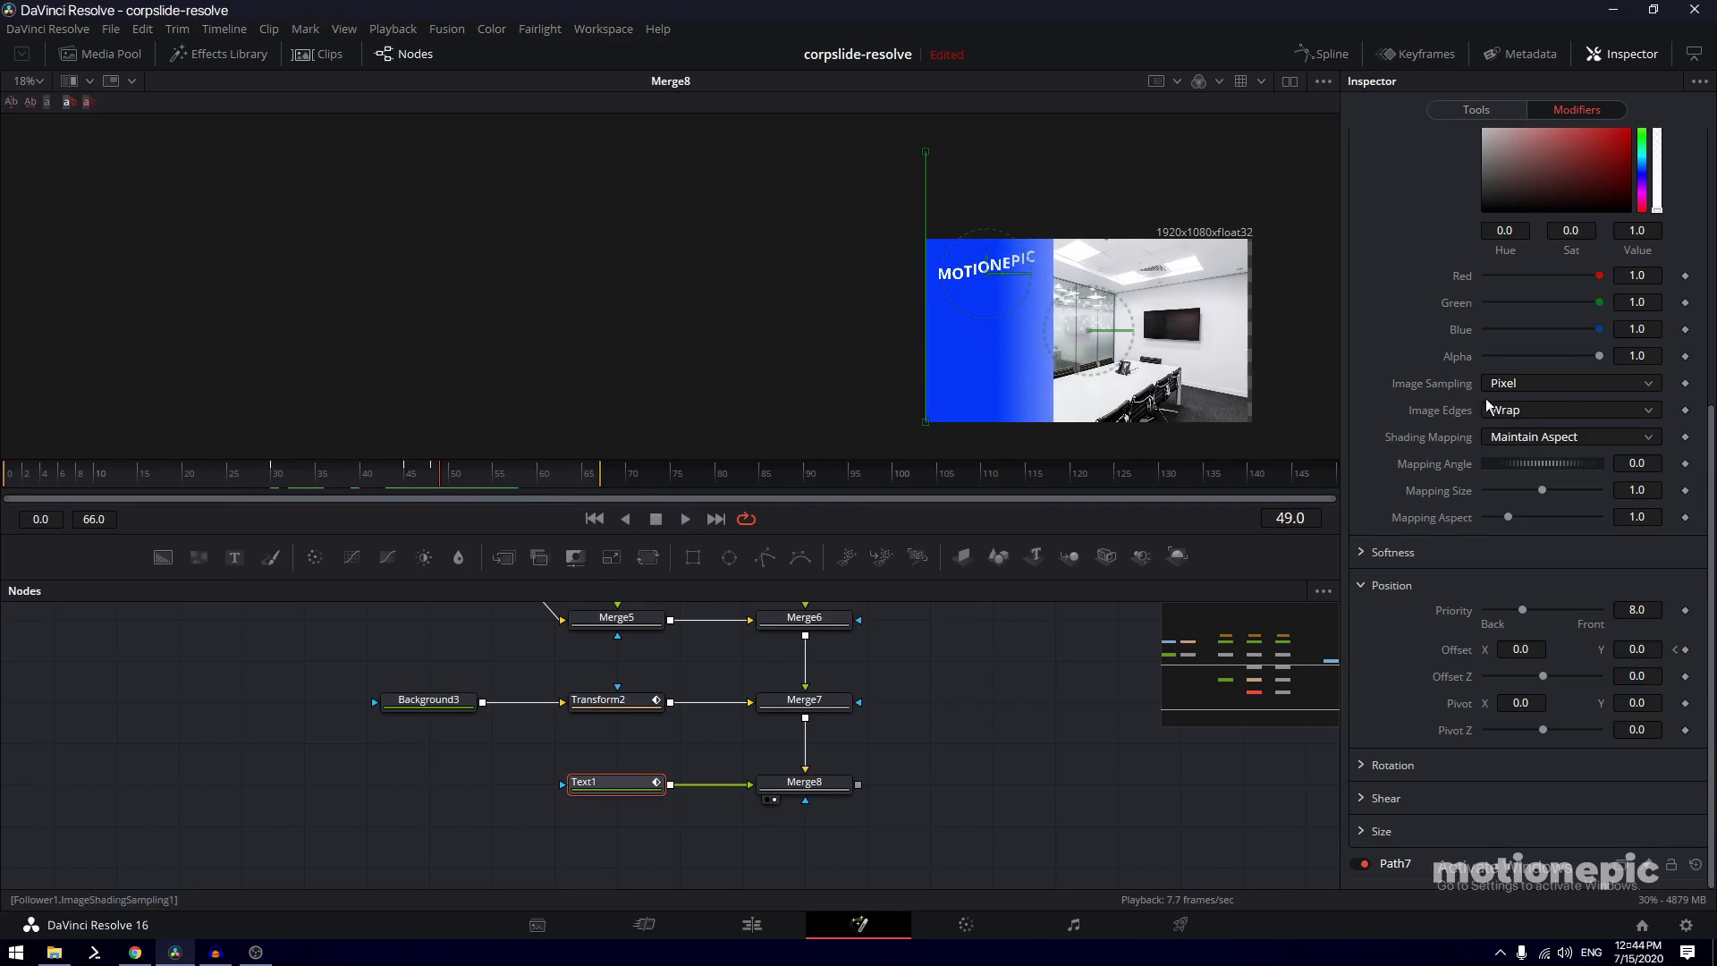
scroll(1489, 407, up, 5)
Set Follower1 delay to 2.4 with Random But One by One order, then preview from frame 28
click(1457, 178)
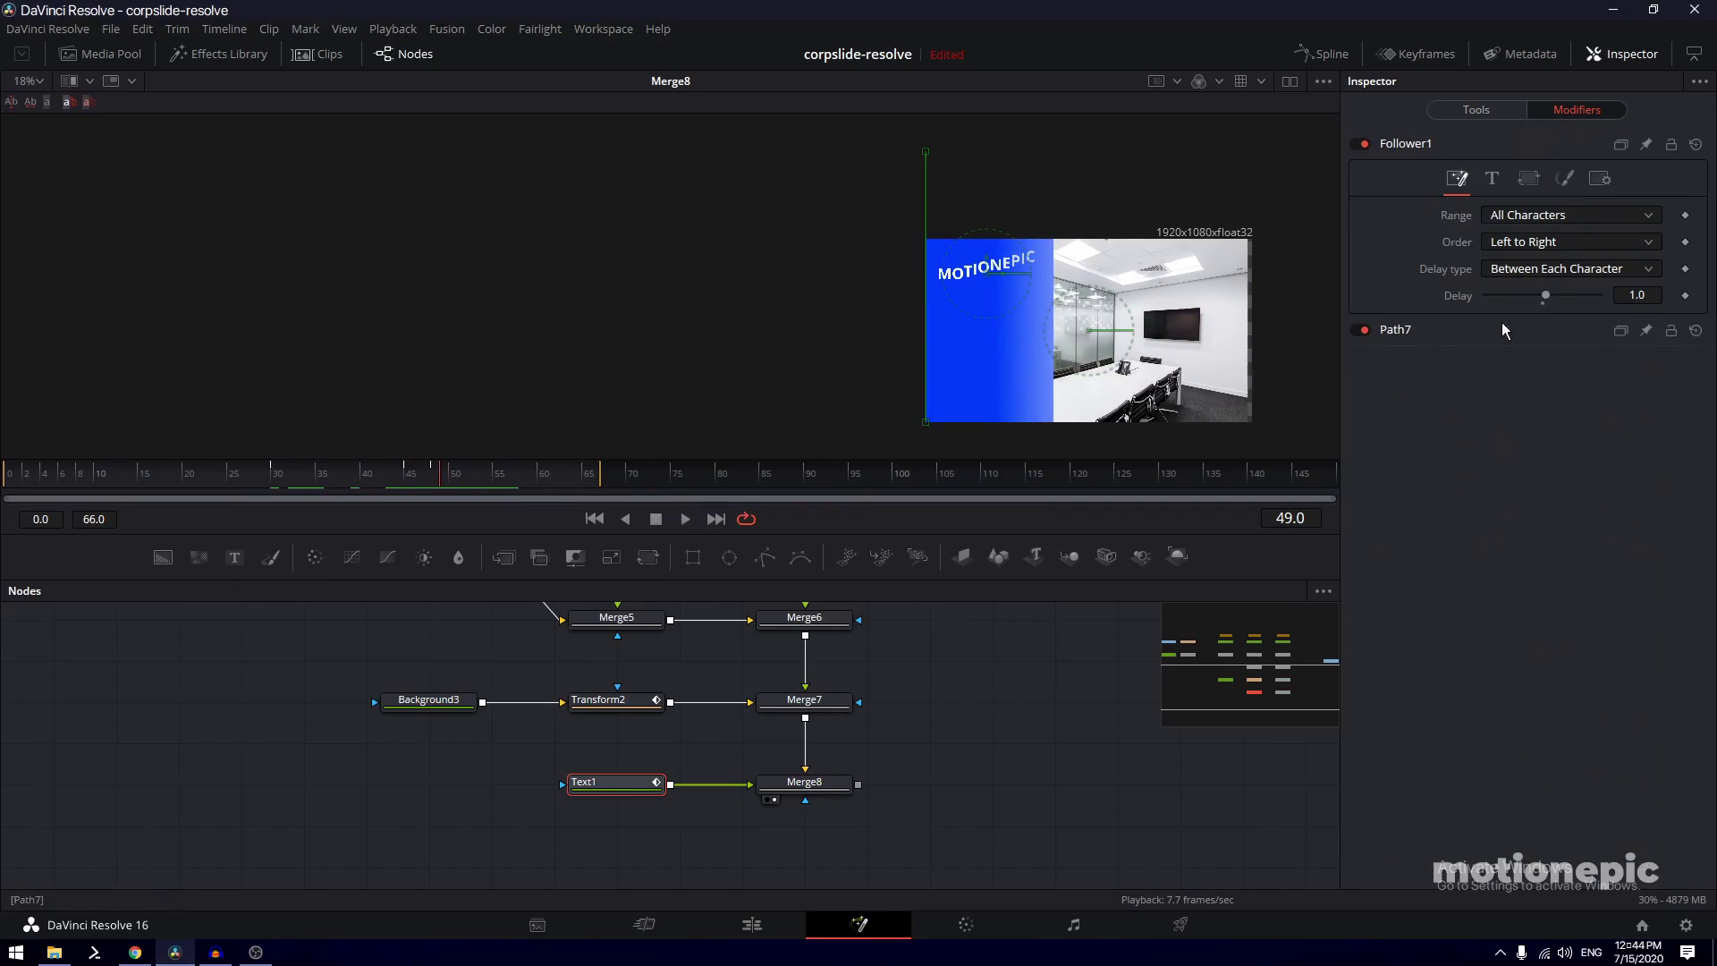
drag(1549, 301, 1551, 302)
click(1546, 270)
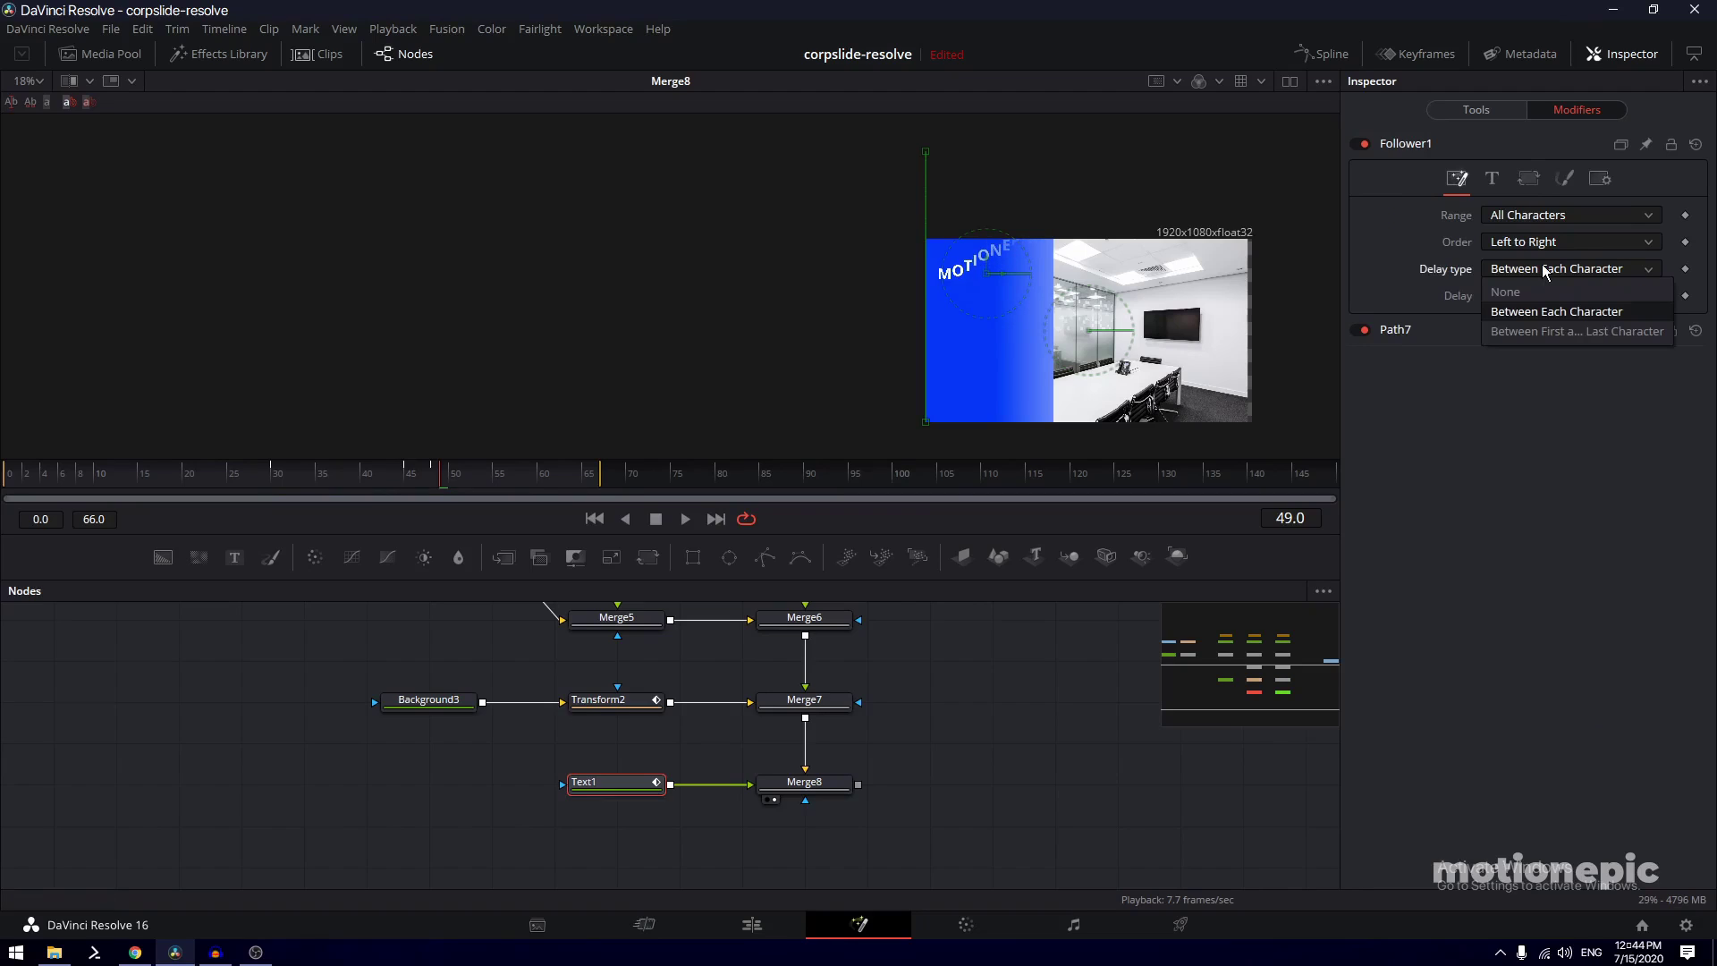
click(1539, 243)
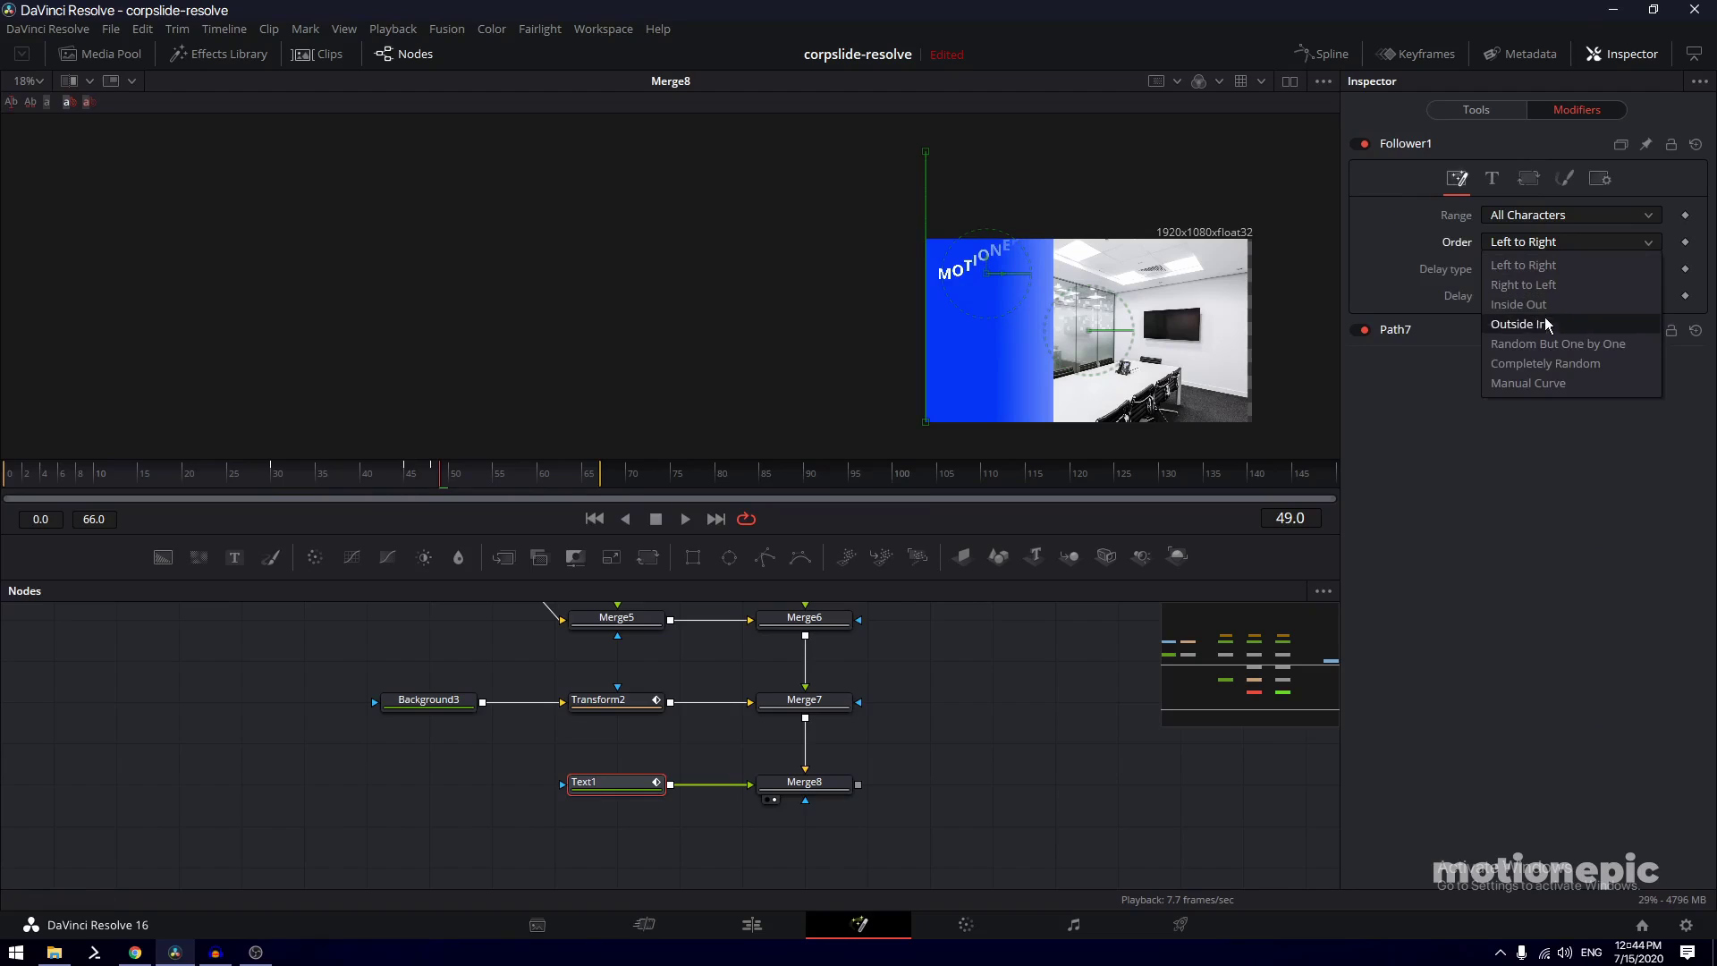
click(1550, 346)
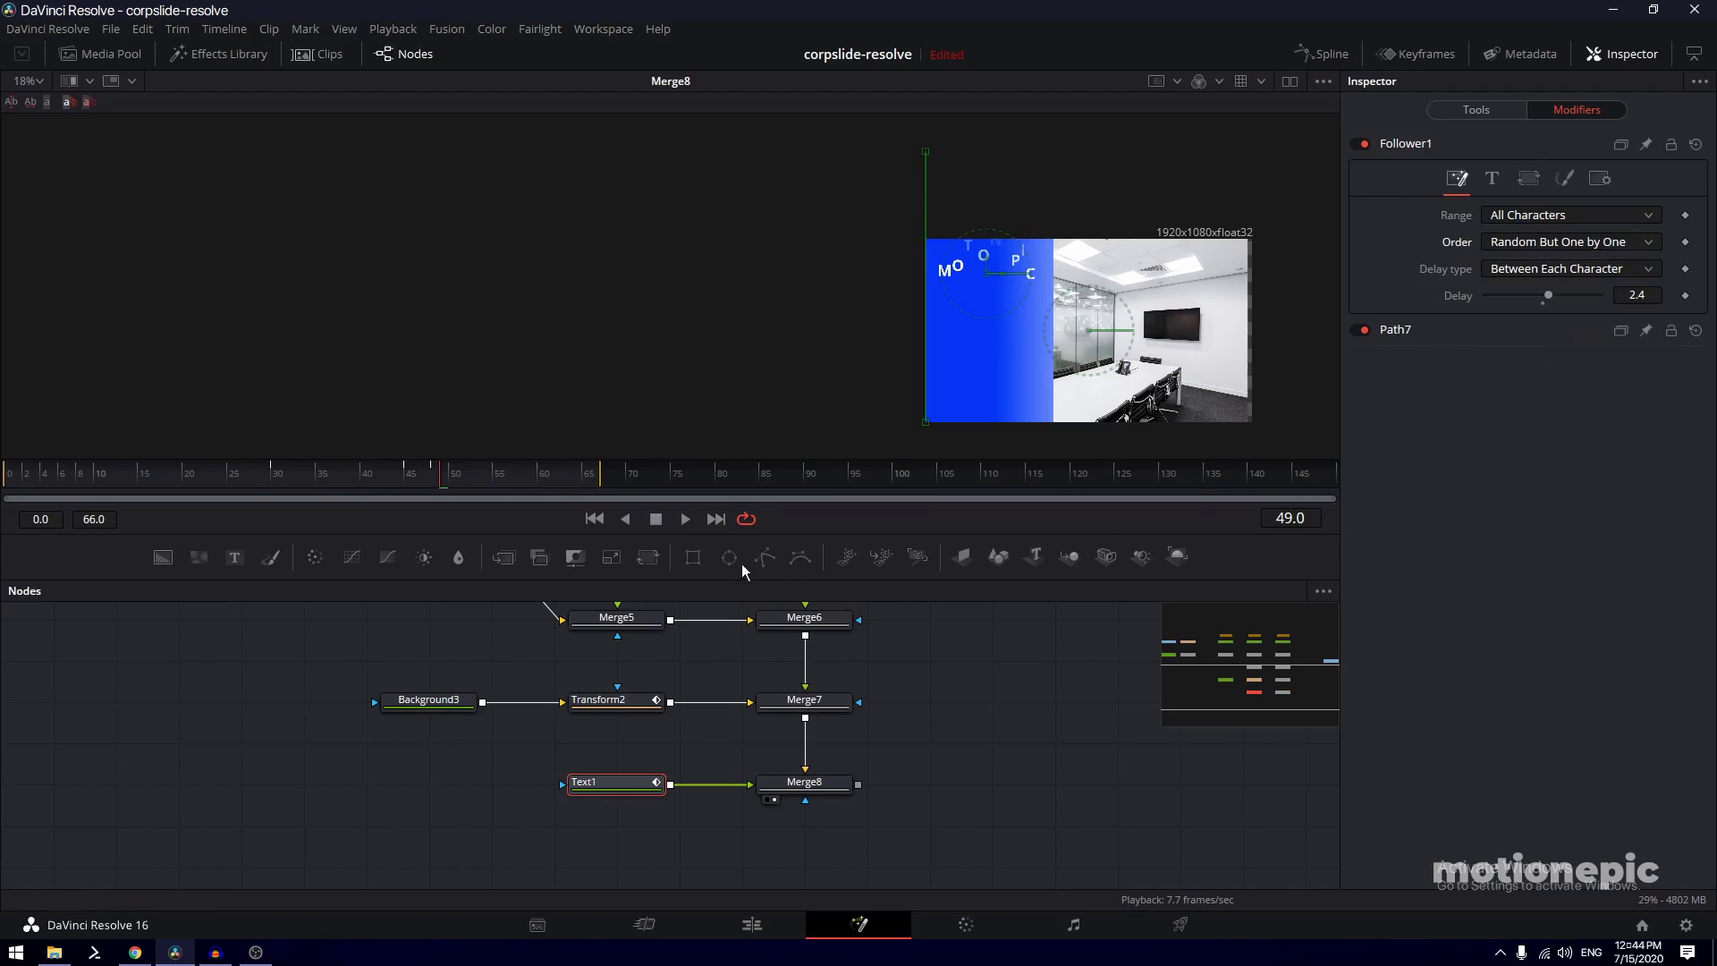
click(255, 484)
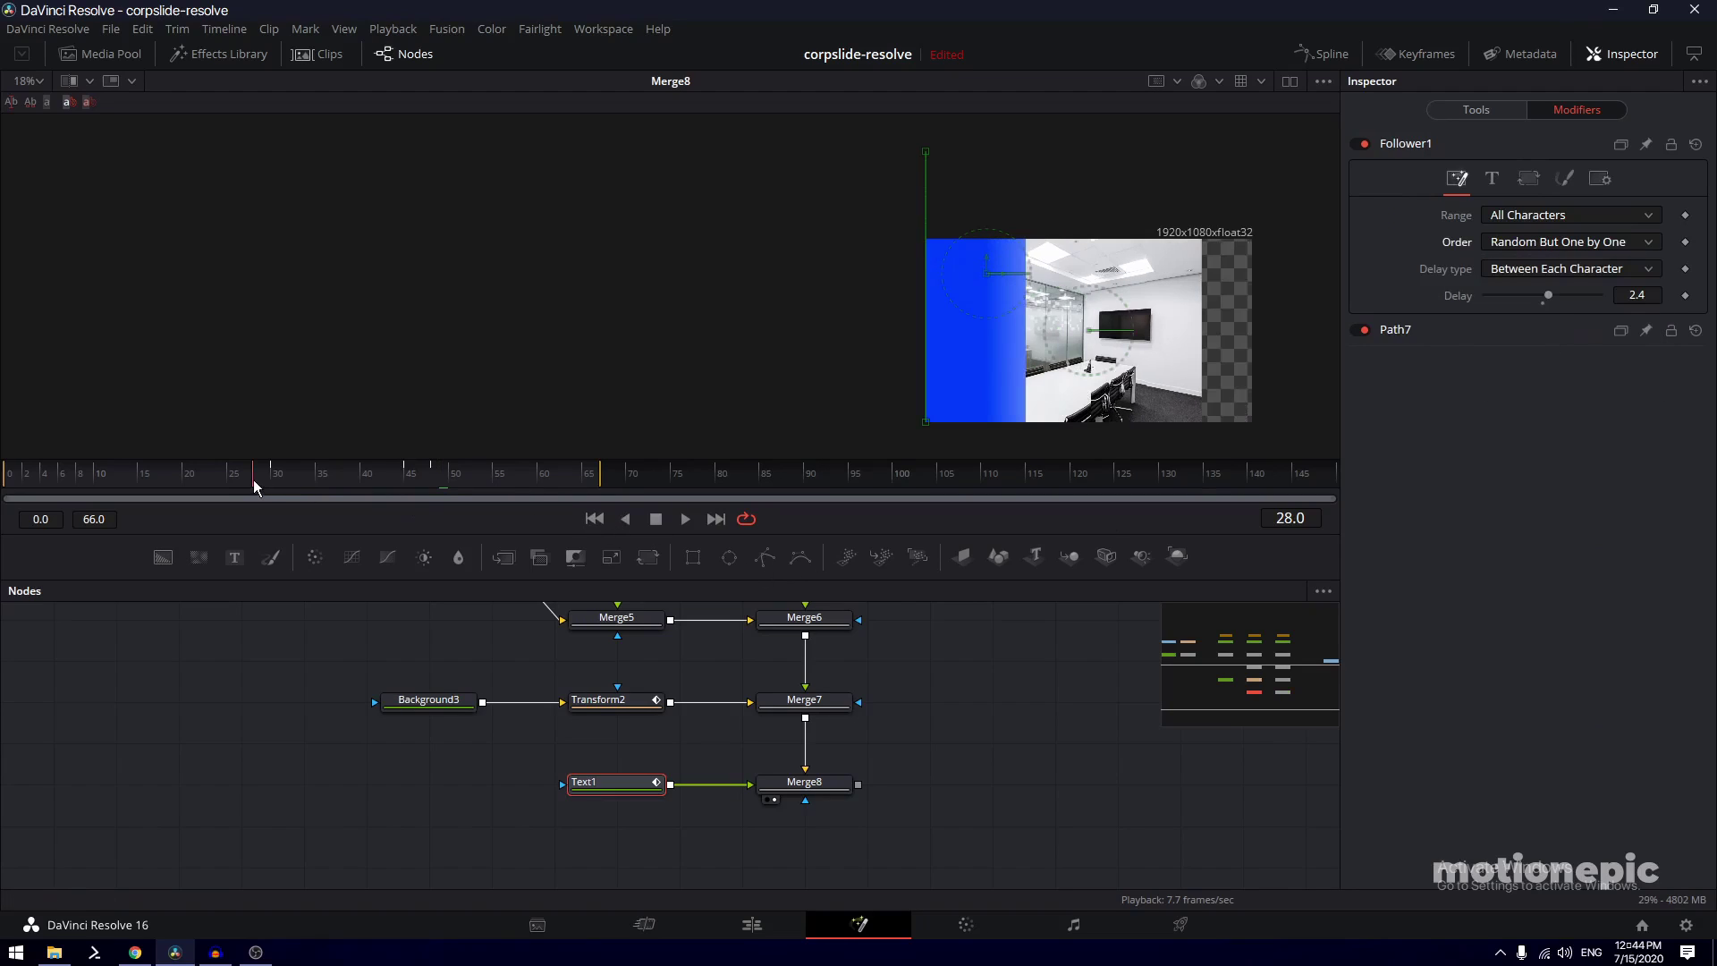
click(685, 519)
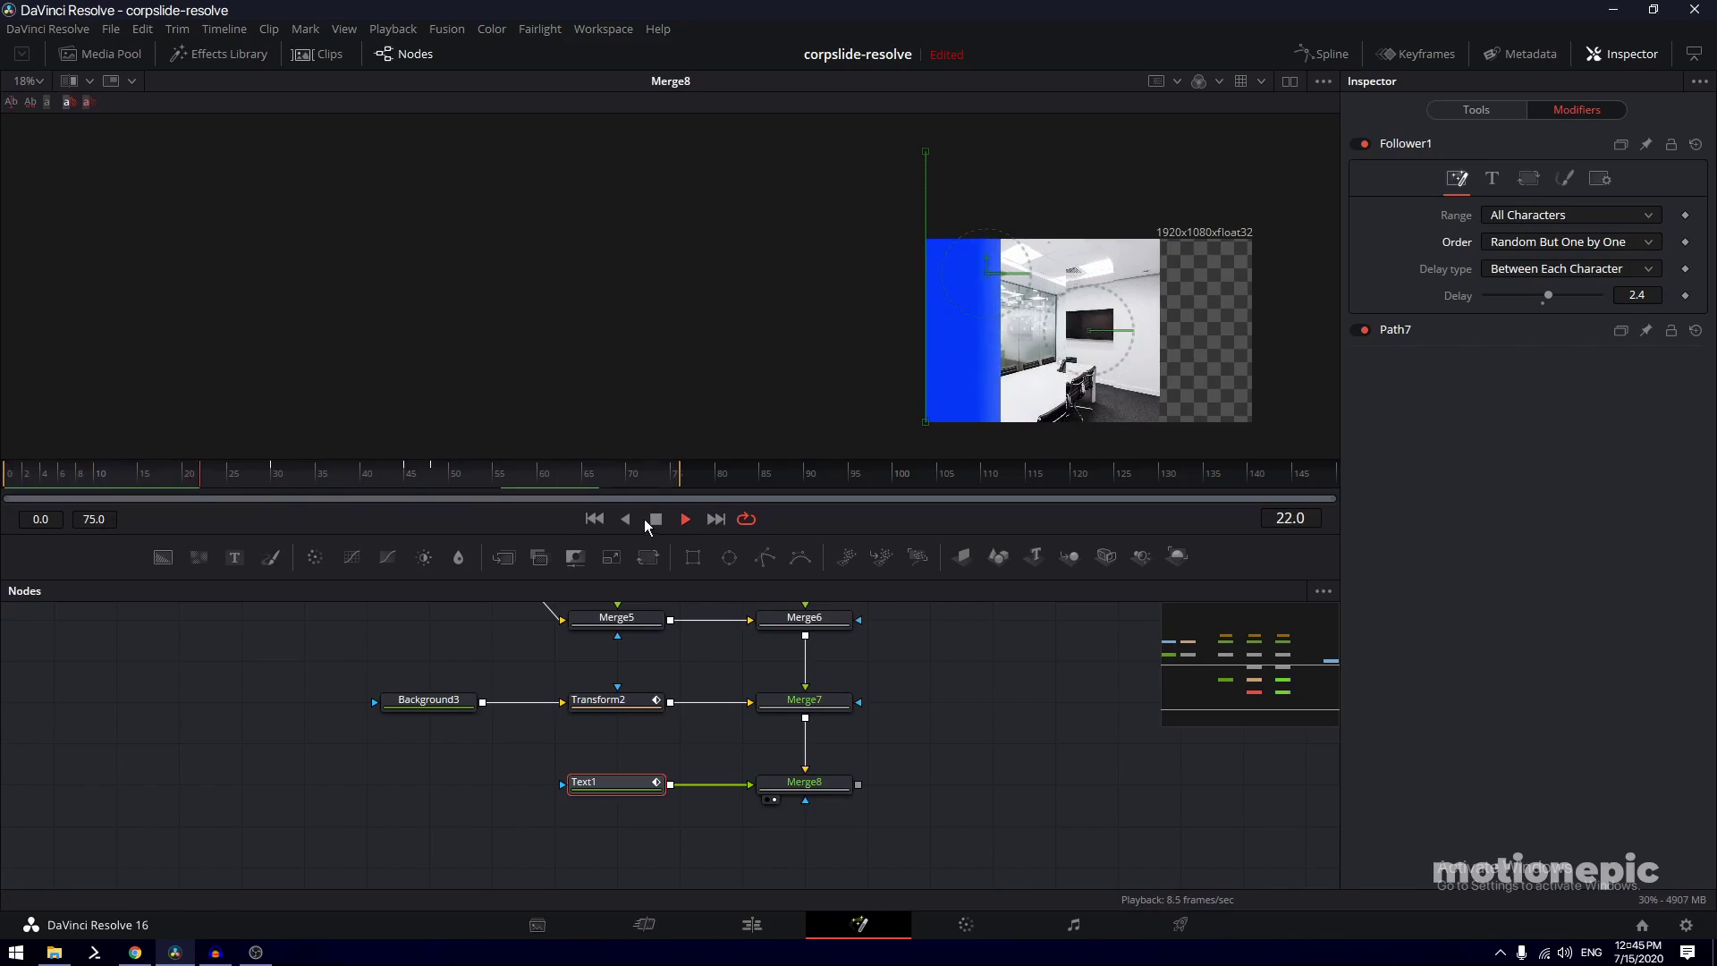
click(645, 519)
Show only the Offset (Path7) Displacement curve in the Spline editor, fitted to view
click(1328, 55)
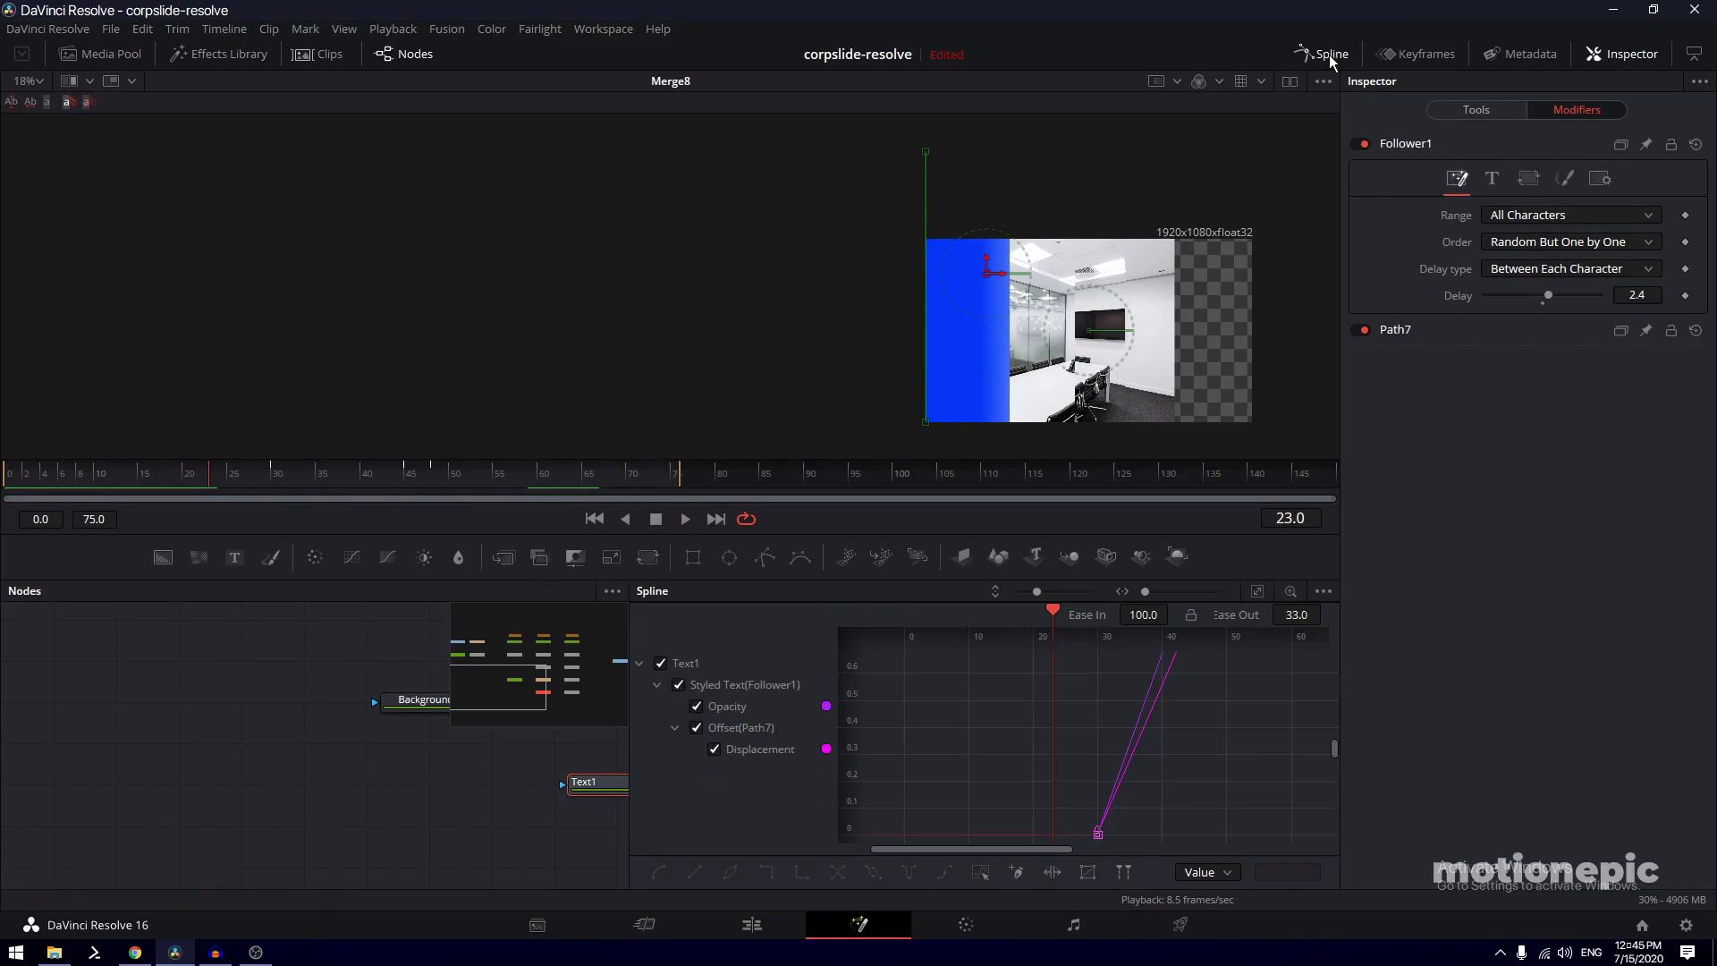
click(749, 755)
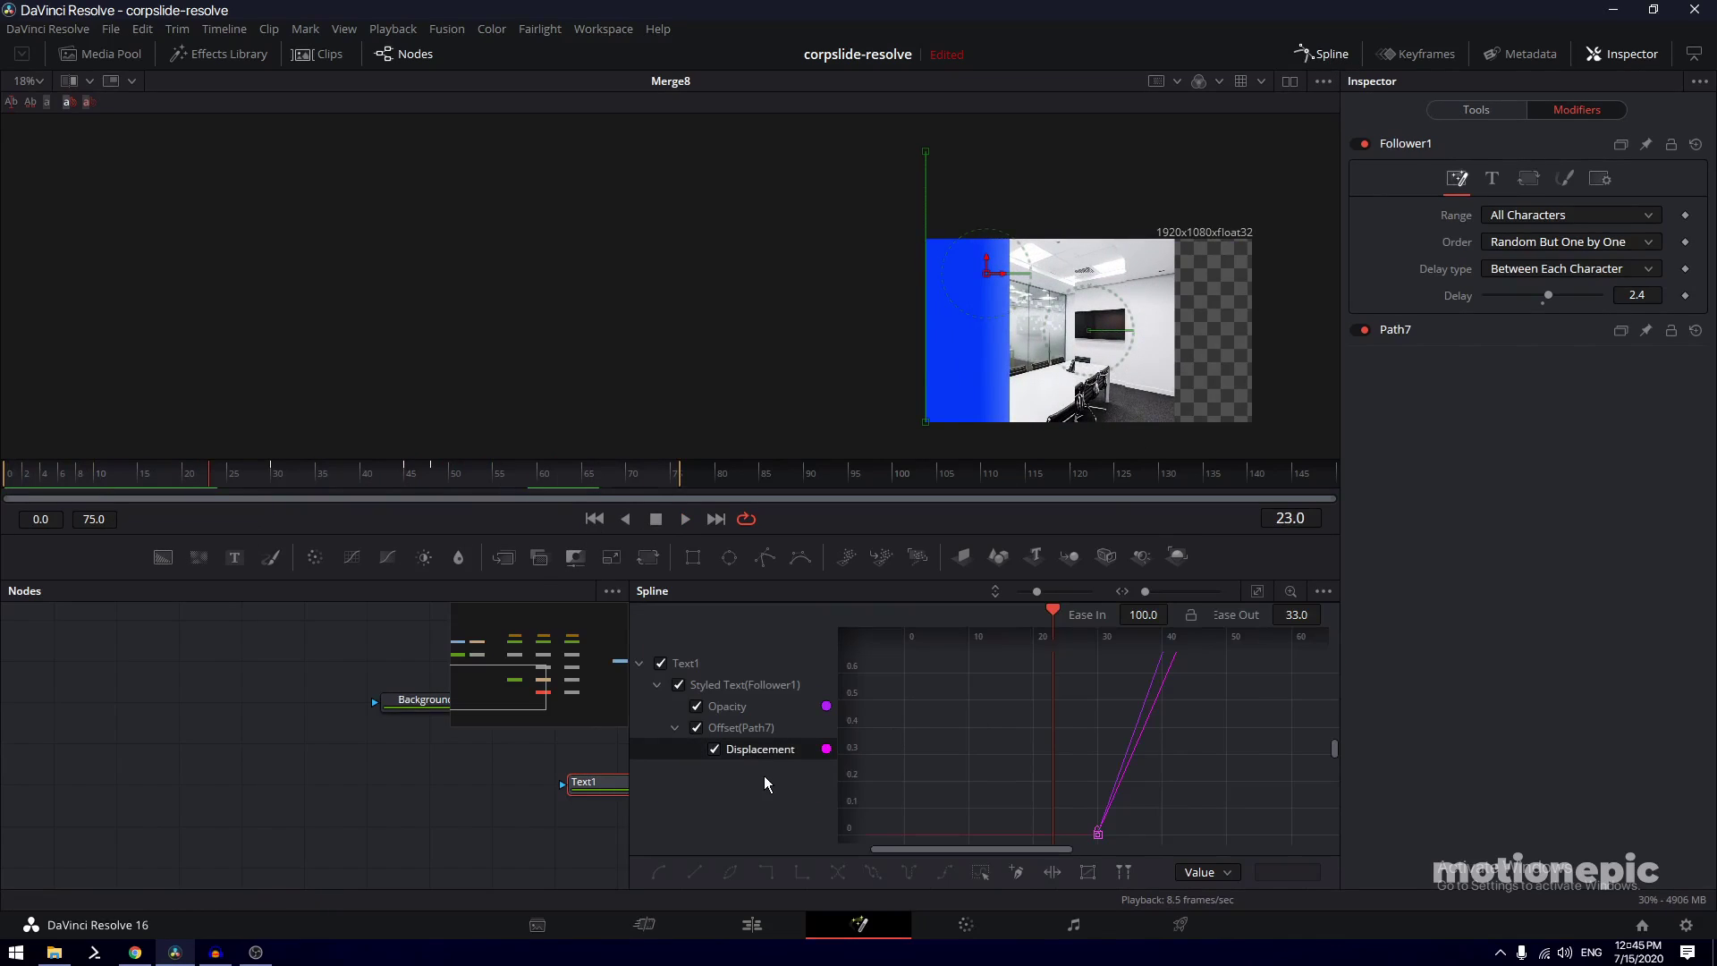
click(1258, 592)
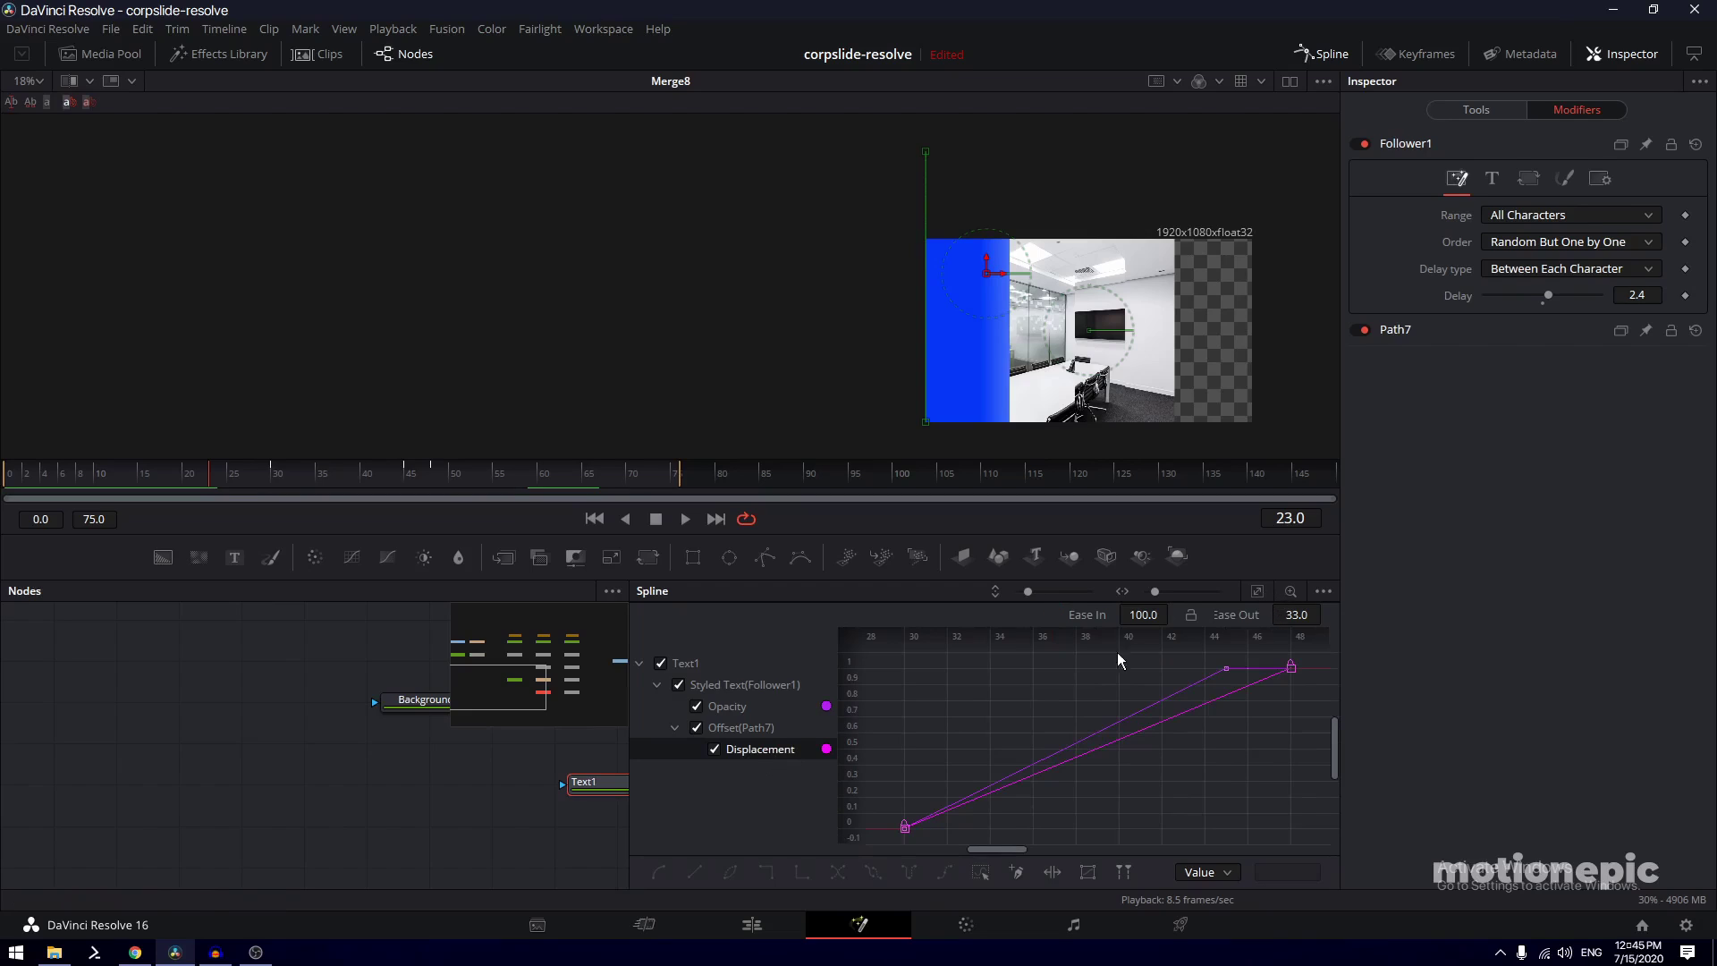
click(660, 664)
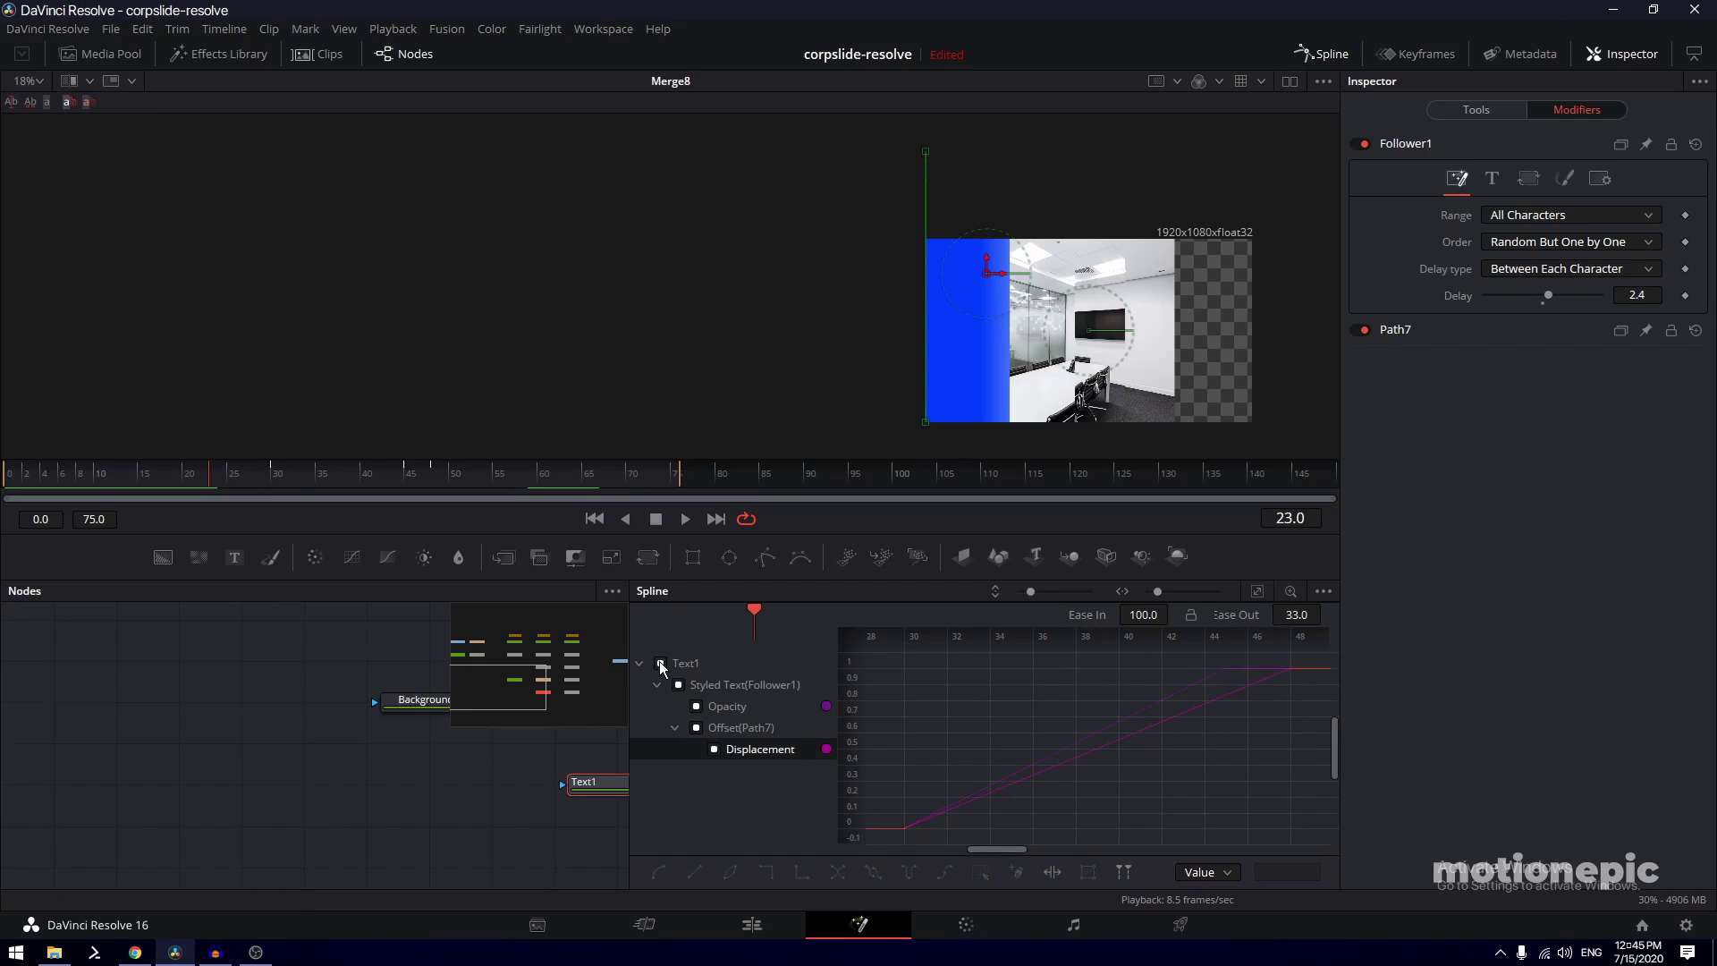
click(697, 729)
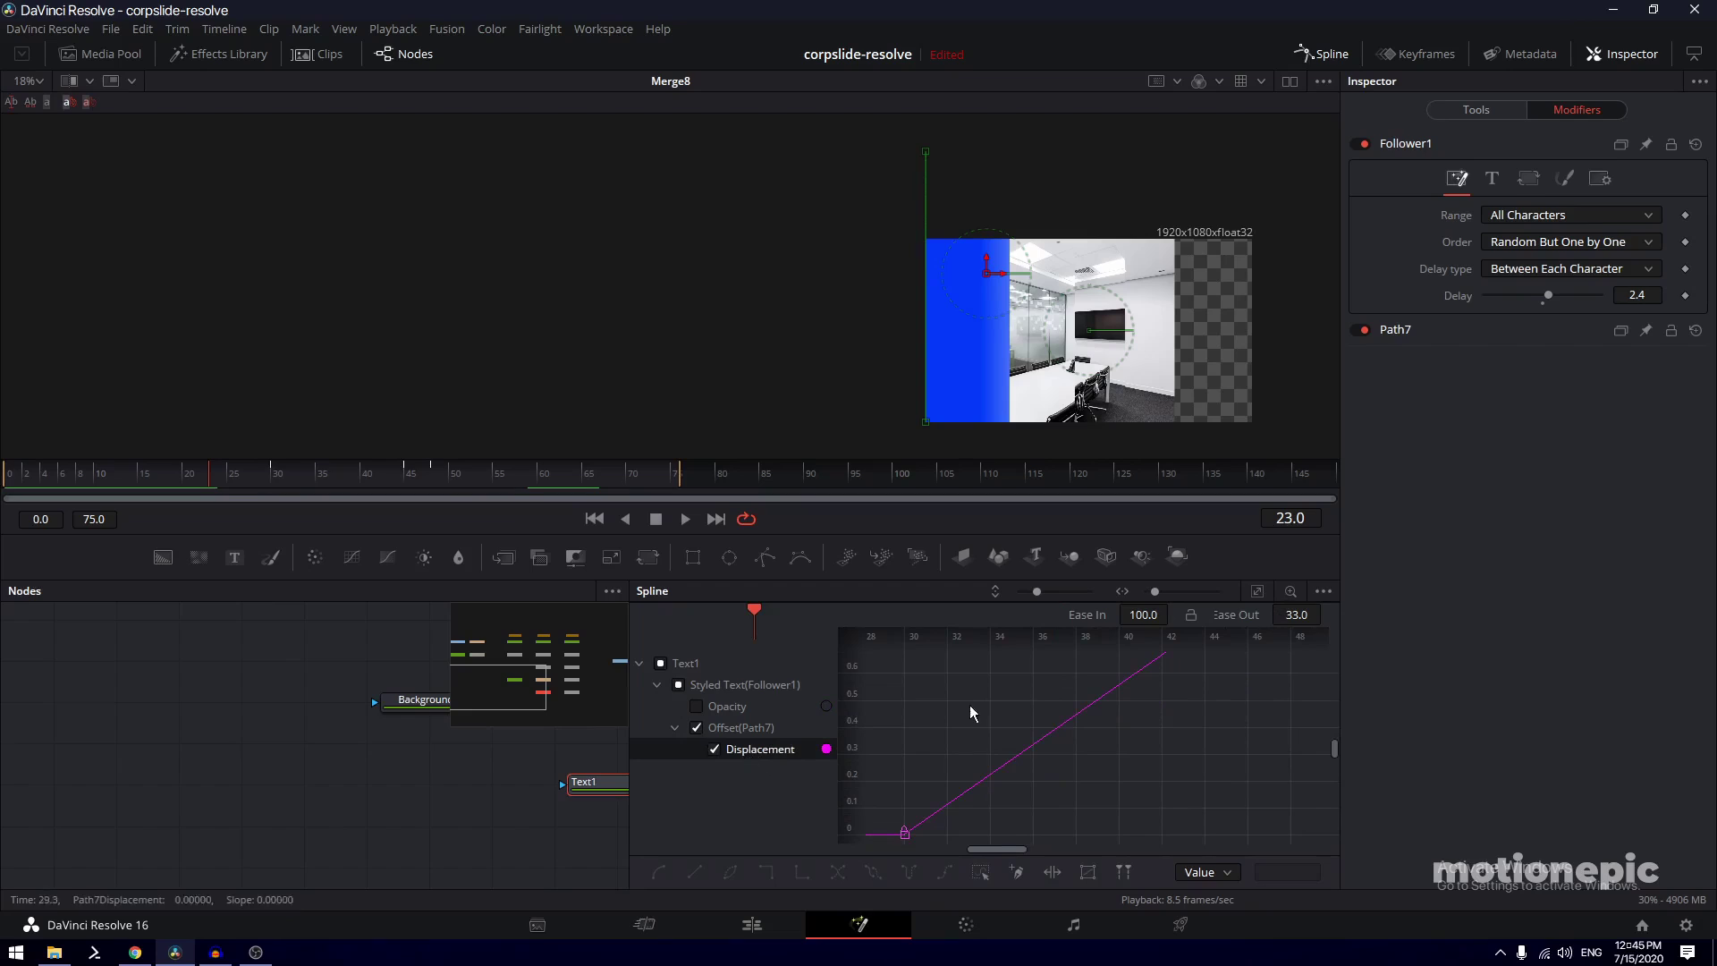
click(1257, 592)
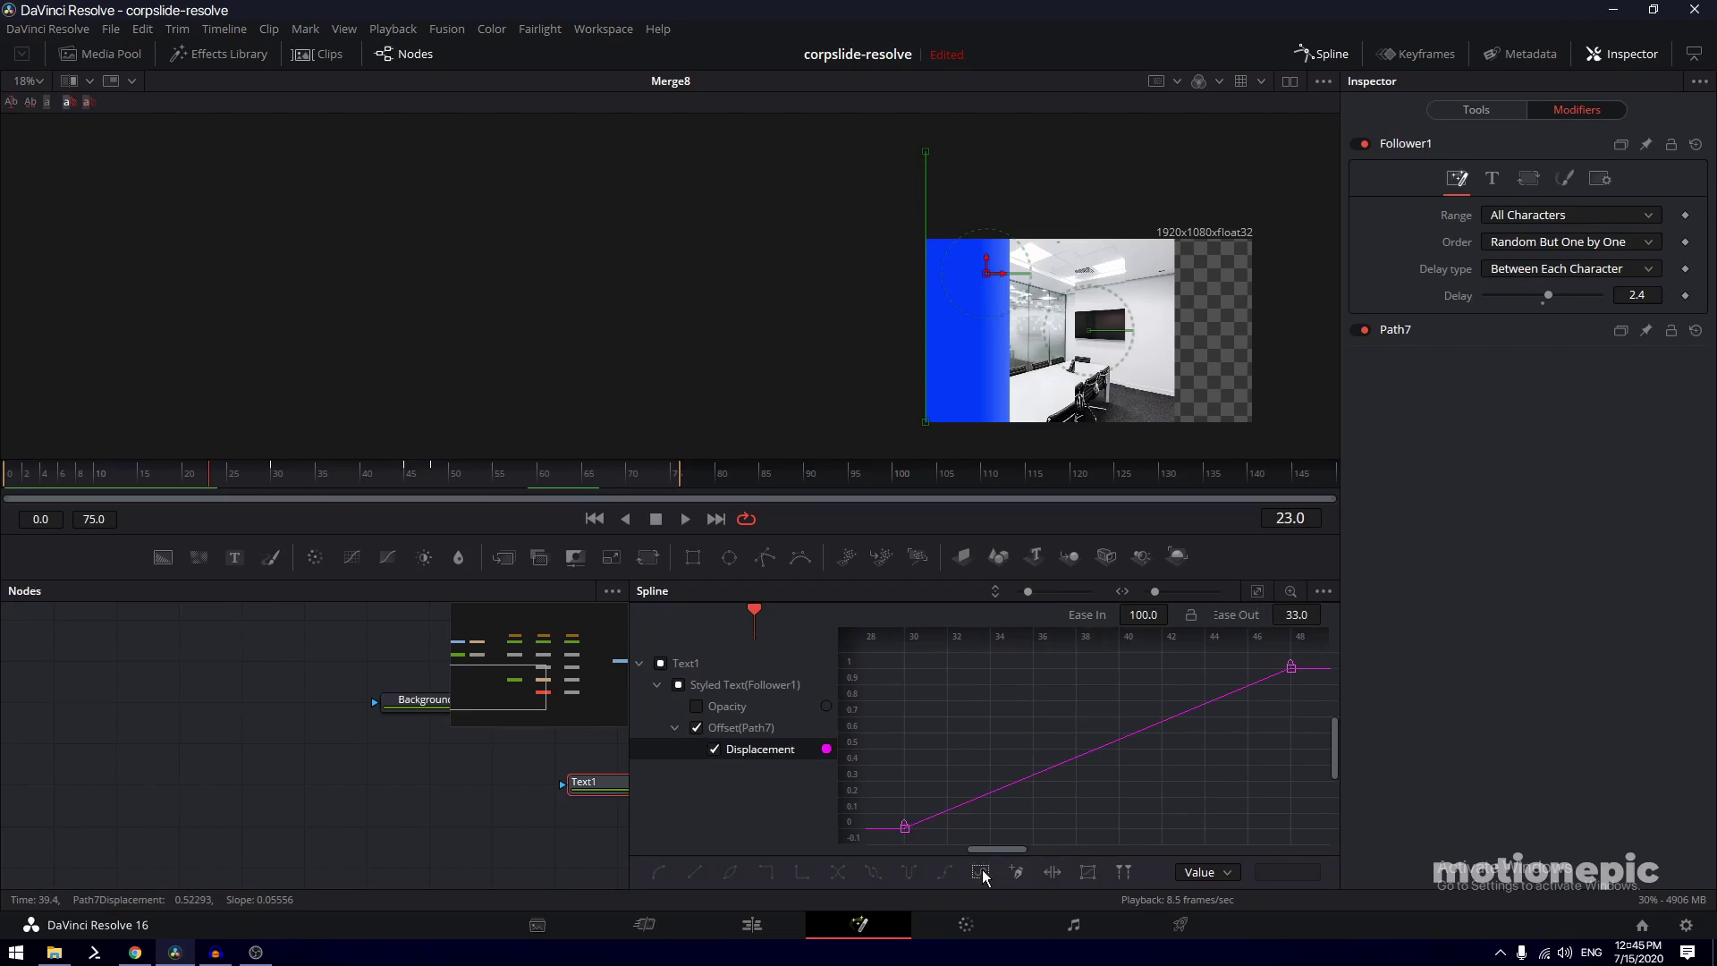
Smooth both Displacement keyframes and raise the easing into an S-curve
click(1291, 667)
click(980, 872)
key(s)
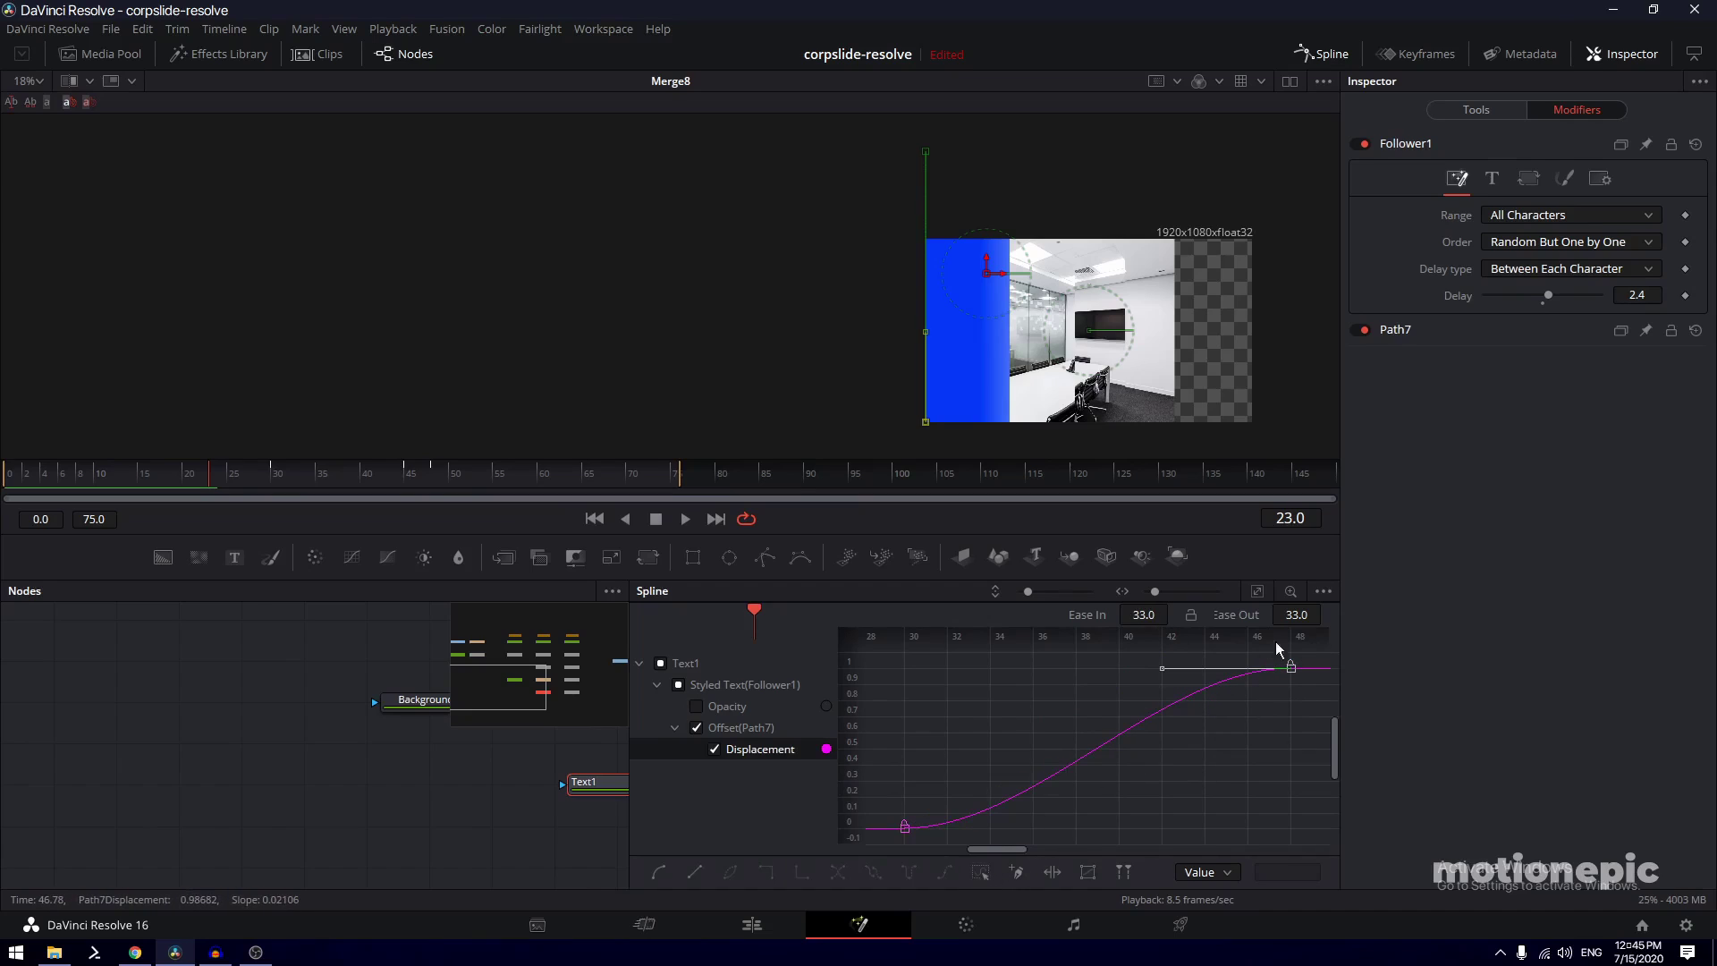
drag(1143, 614, 1160, 614)
click(1321, 53)
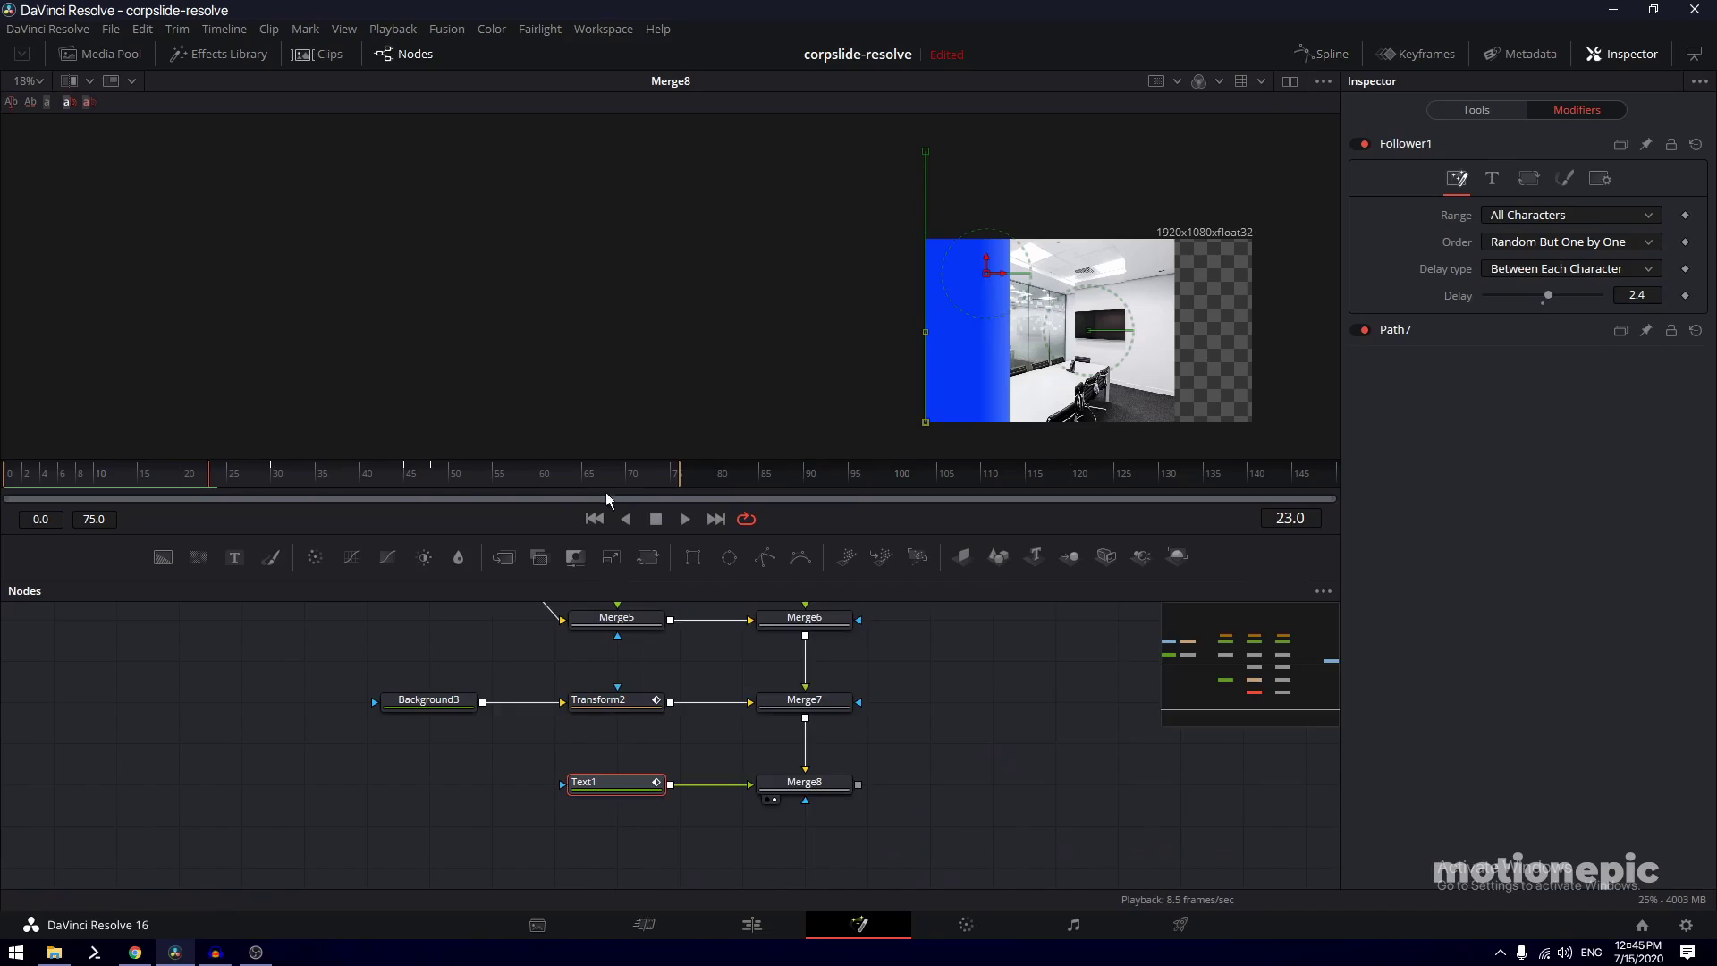
Play back the animation, then hide the Inspector and frame the text nodes
key(space)
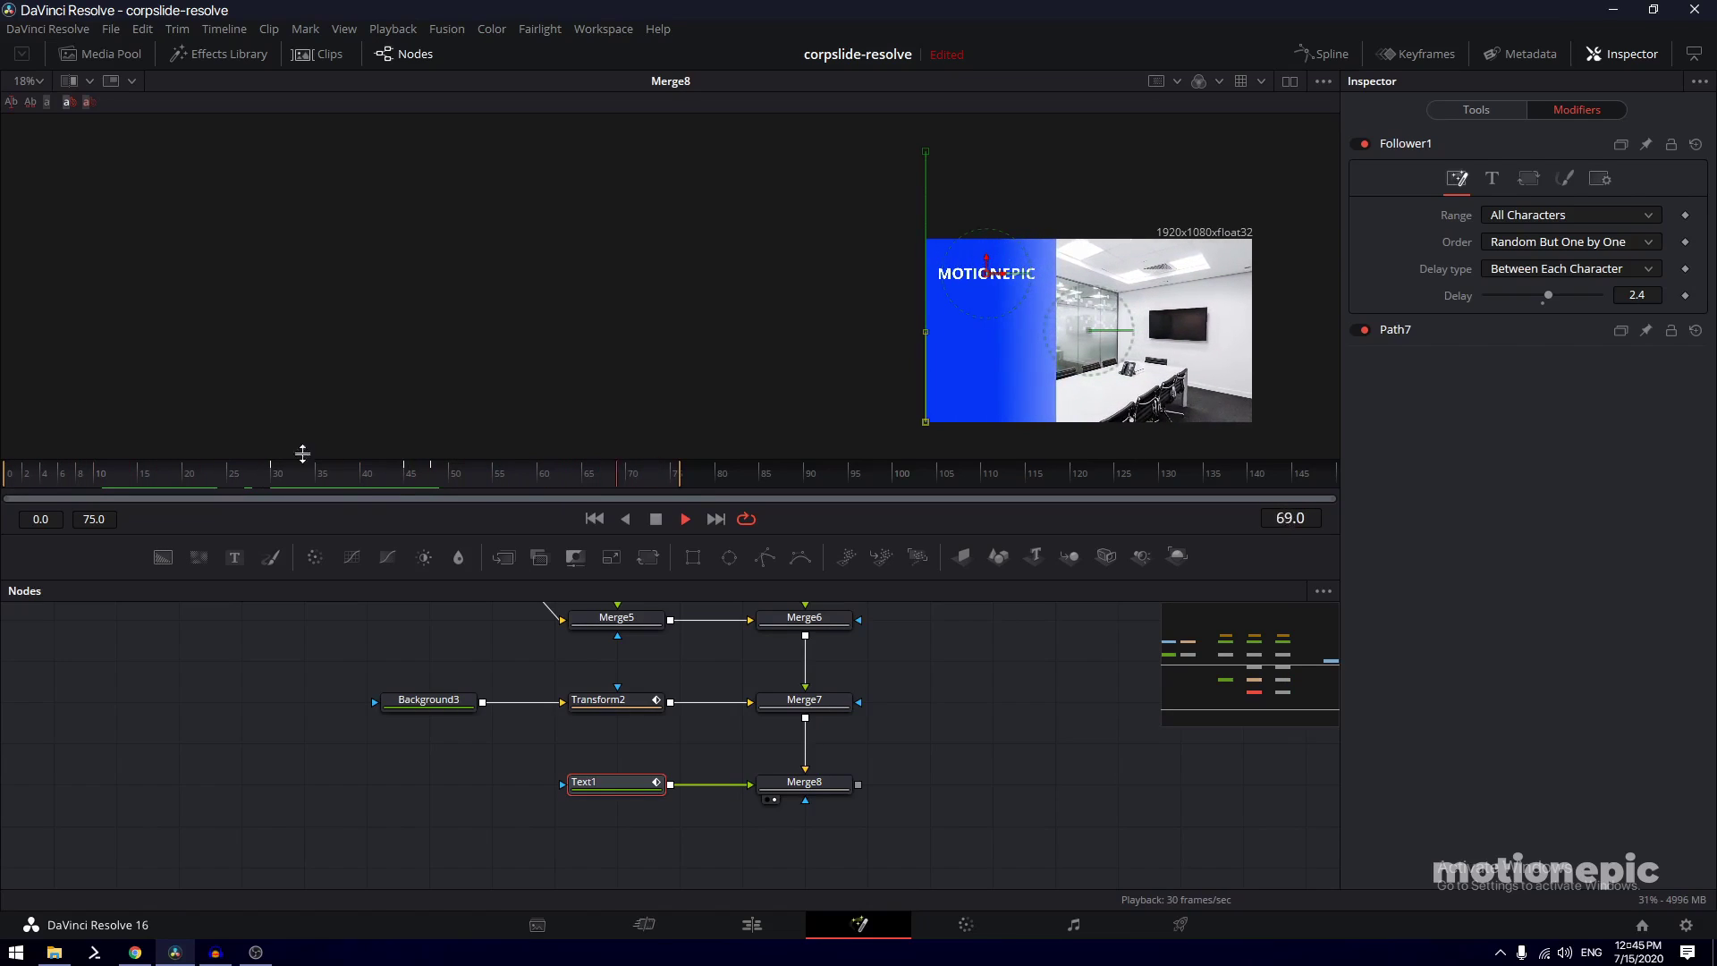
key(space)
click(1623, 54)
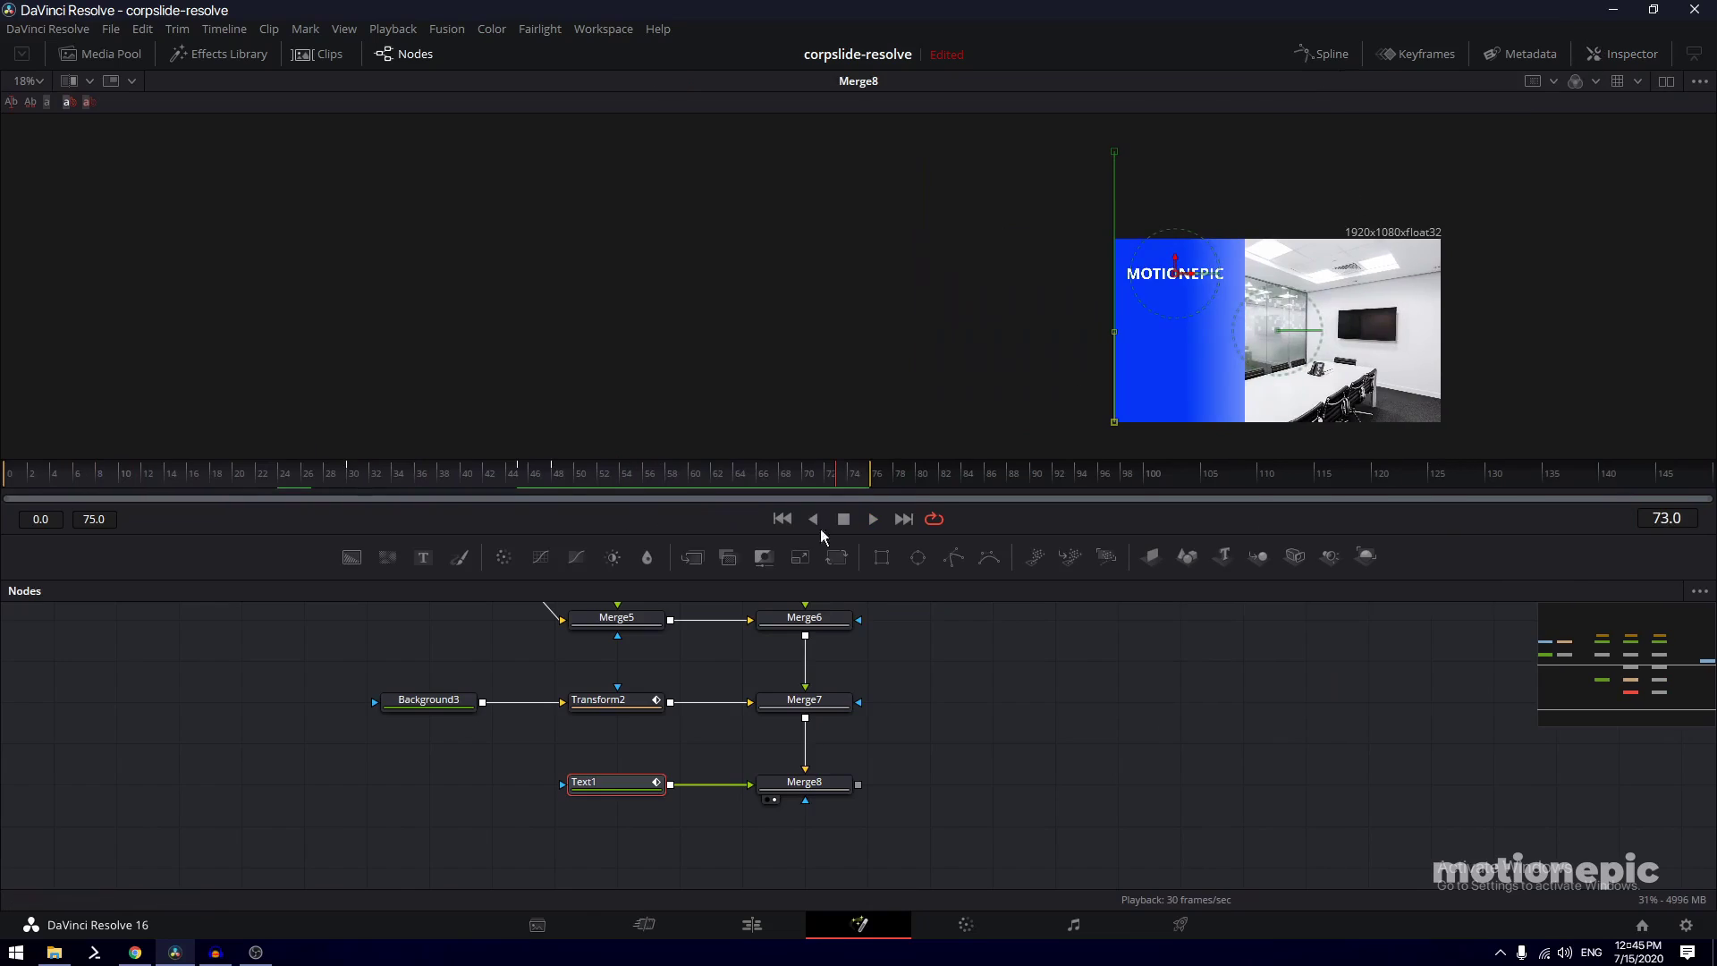
drag(1019, 786, 1034, 701)
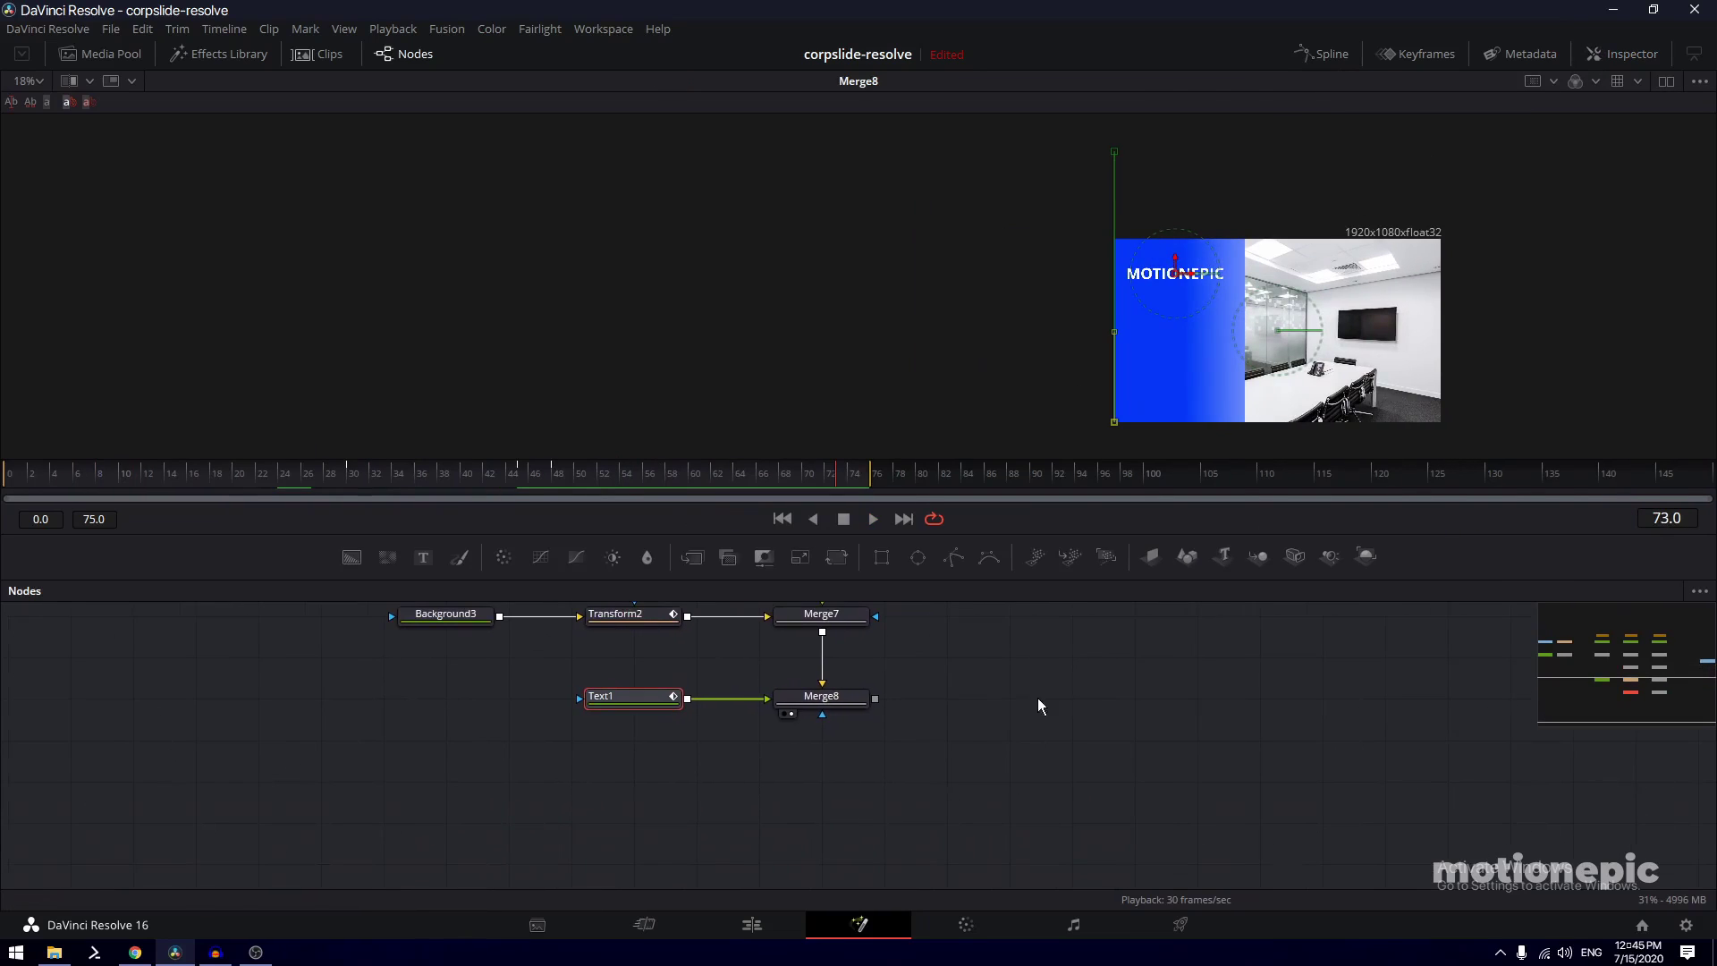
Copy Text1 and paste the duplicate Text1_1 beside it
click(569, 762)
drag(555, 804, 795, 704)
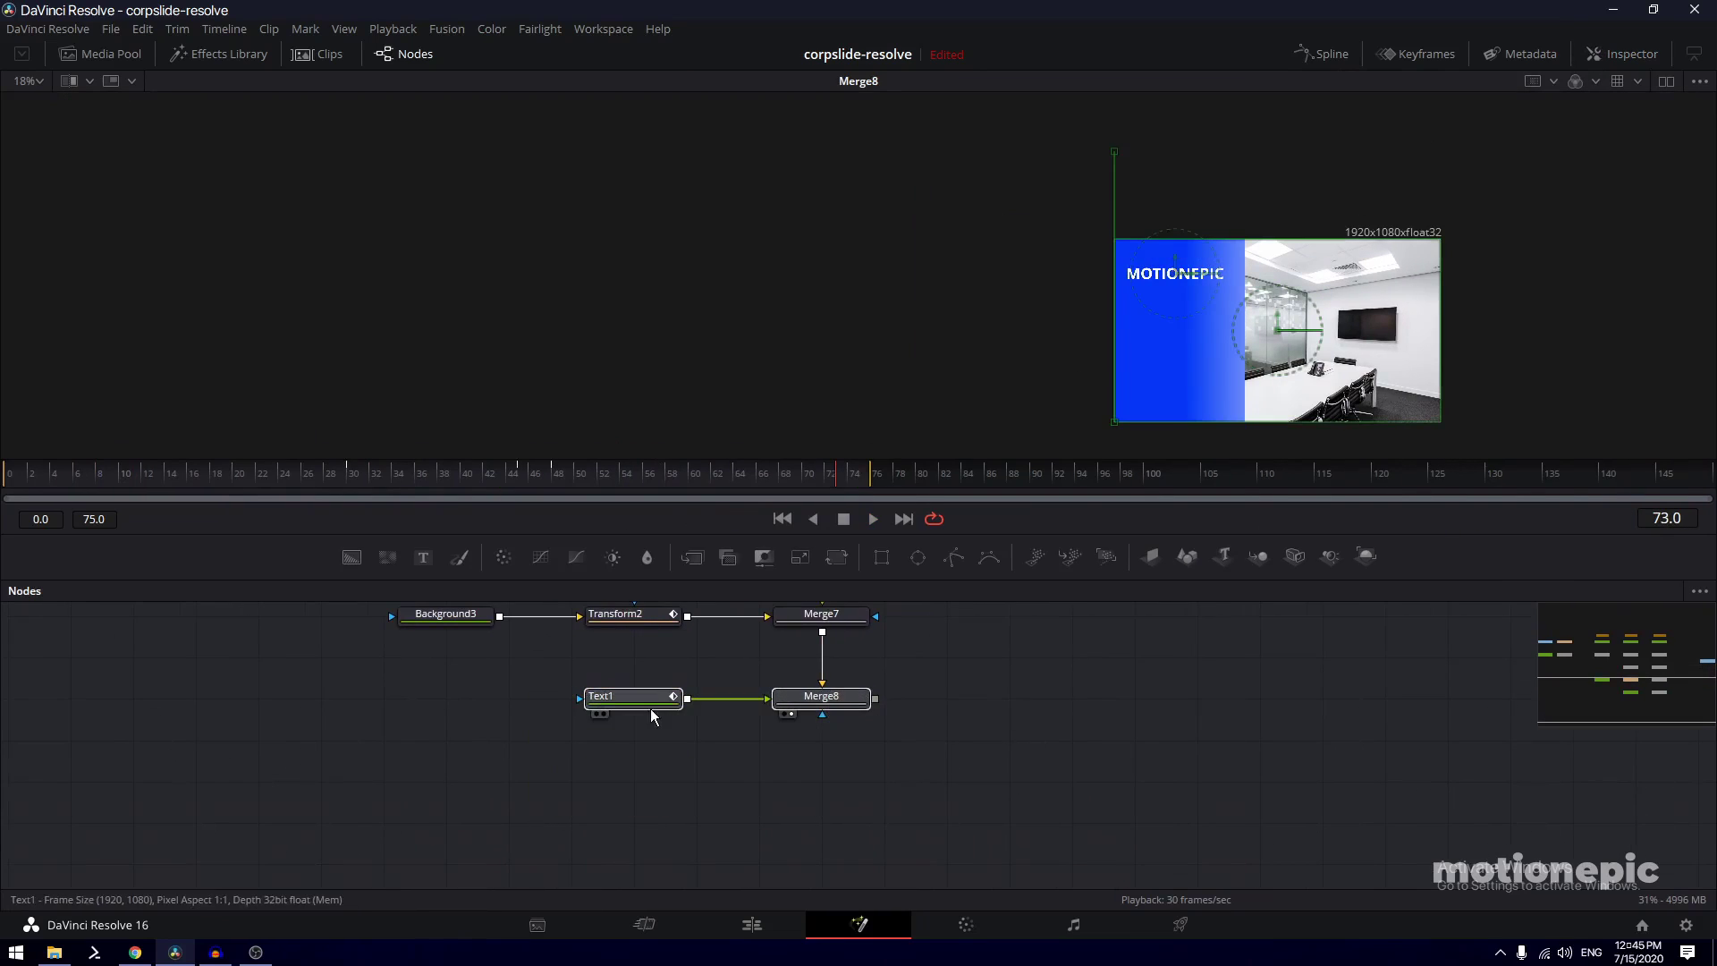
click(631, 703)
key(ctrl+c)
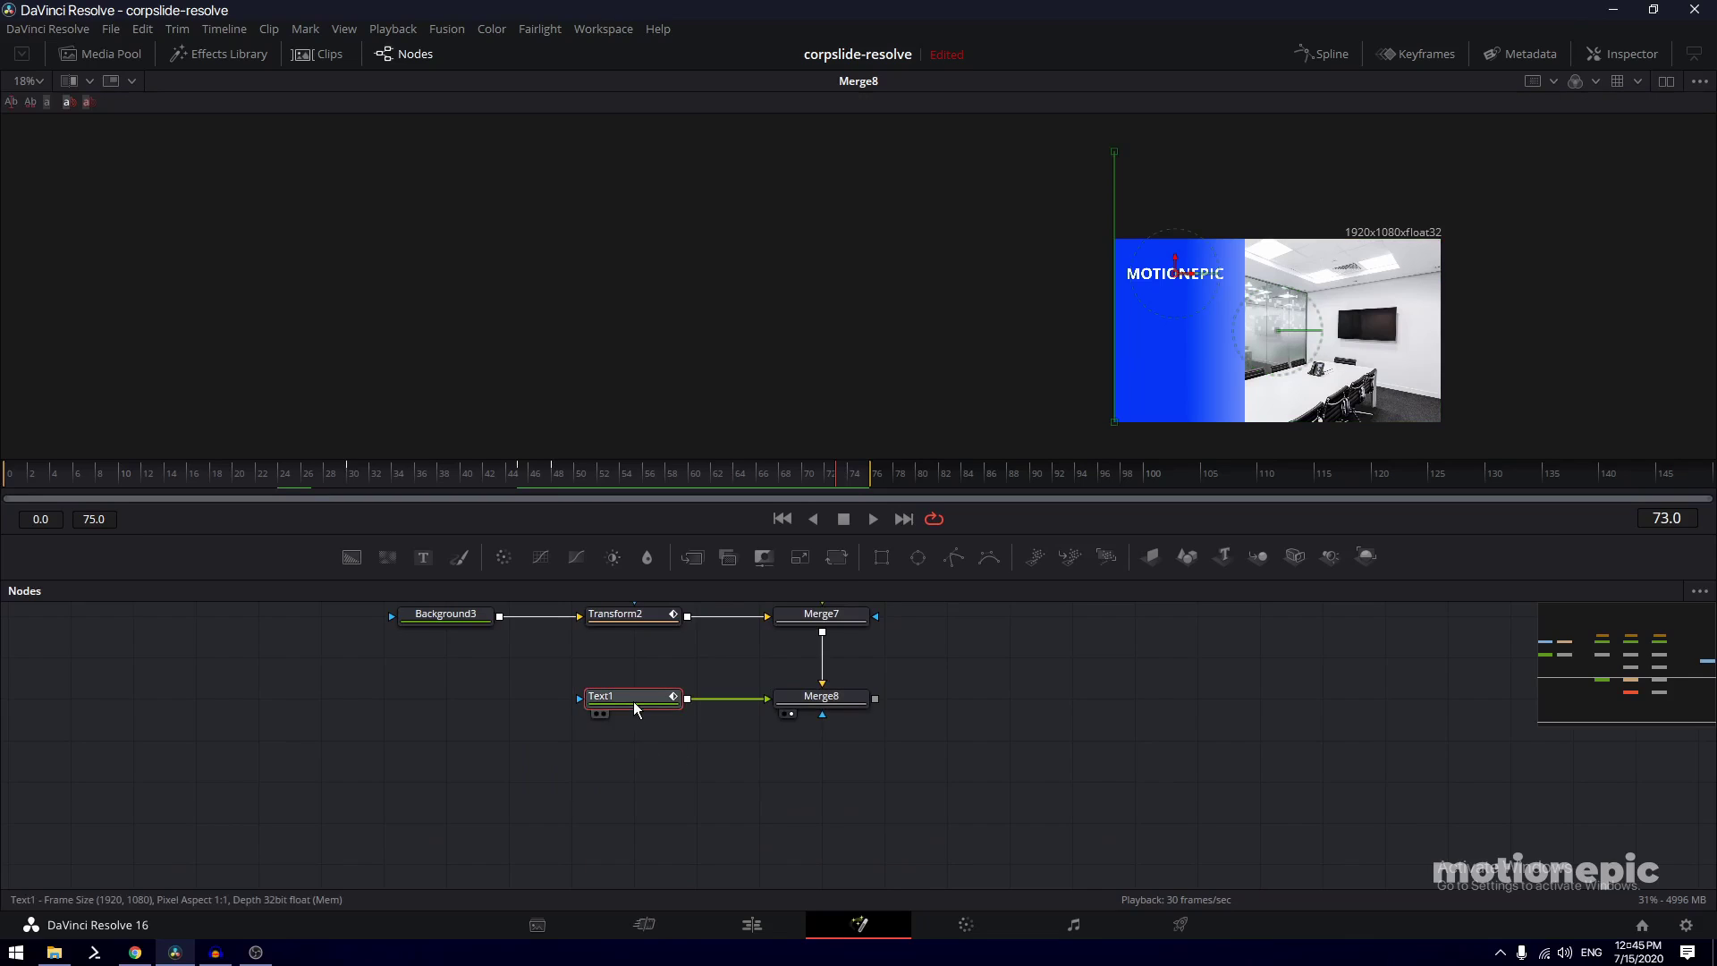
click(599, 851)
key(ctrl+v)
drag(615, 839, 880, 675)
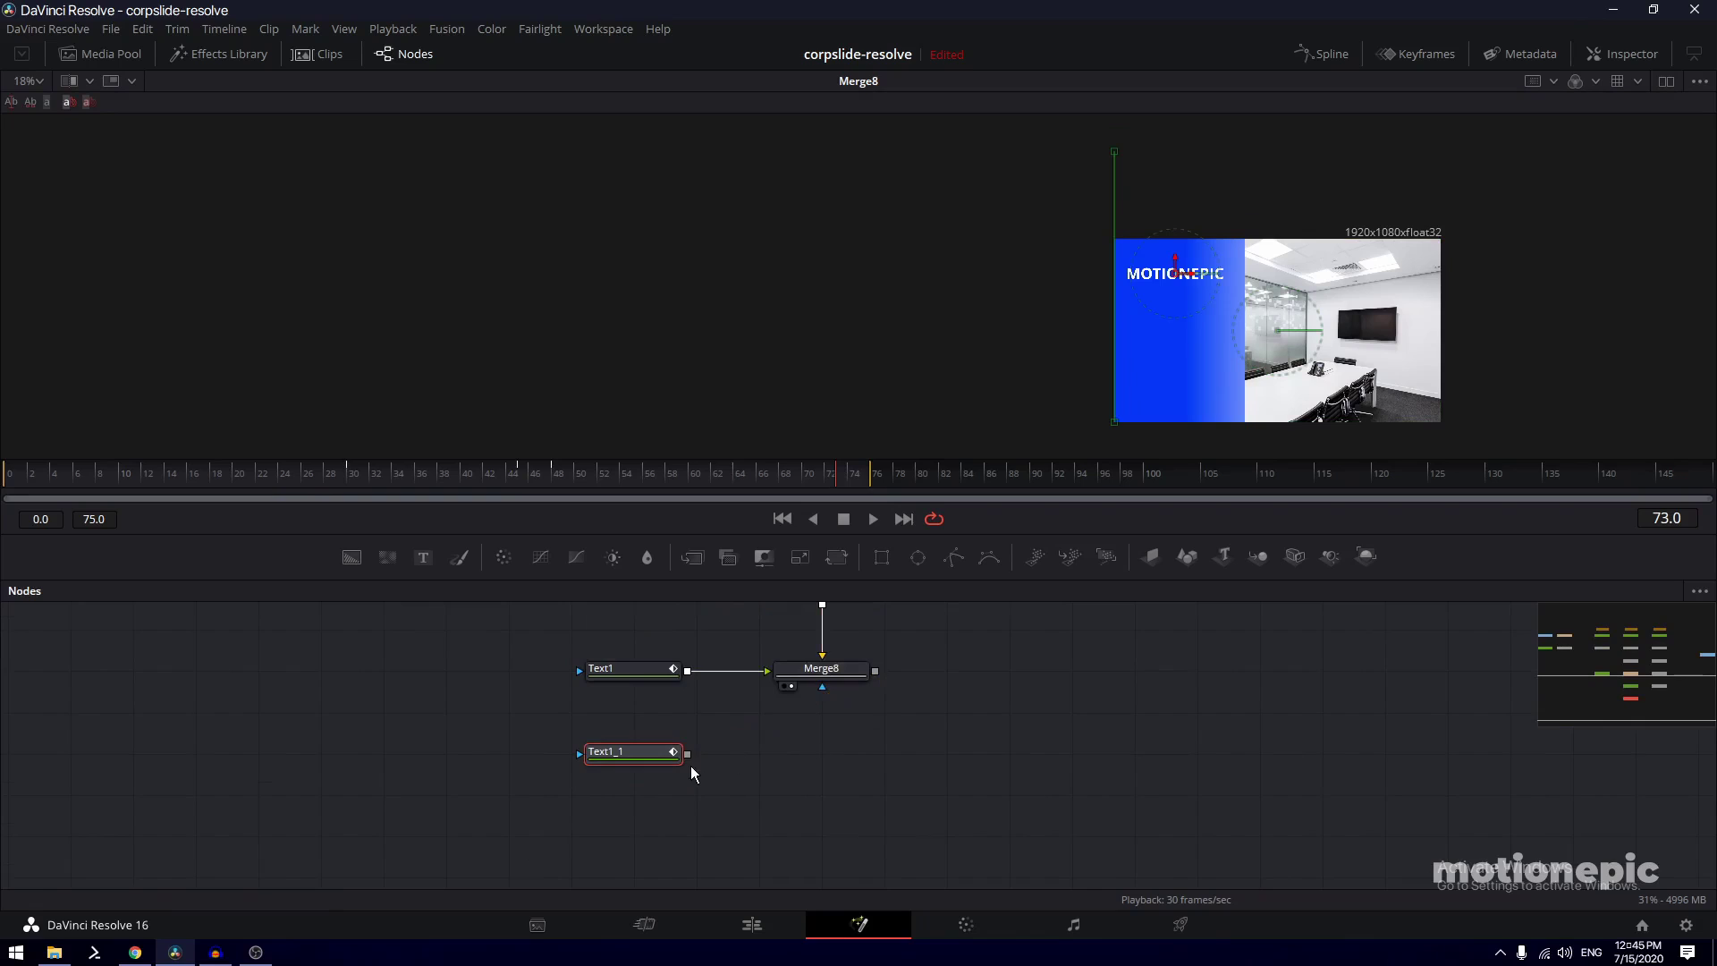
Merge Text1_1 over Merge8 as Merge9, moving the copy below the title
drag(686, 754, 875, 671)
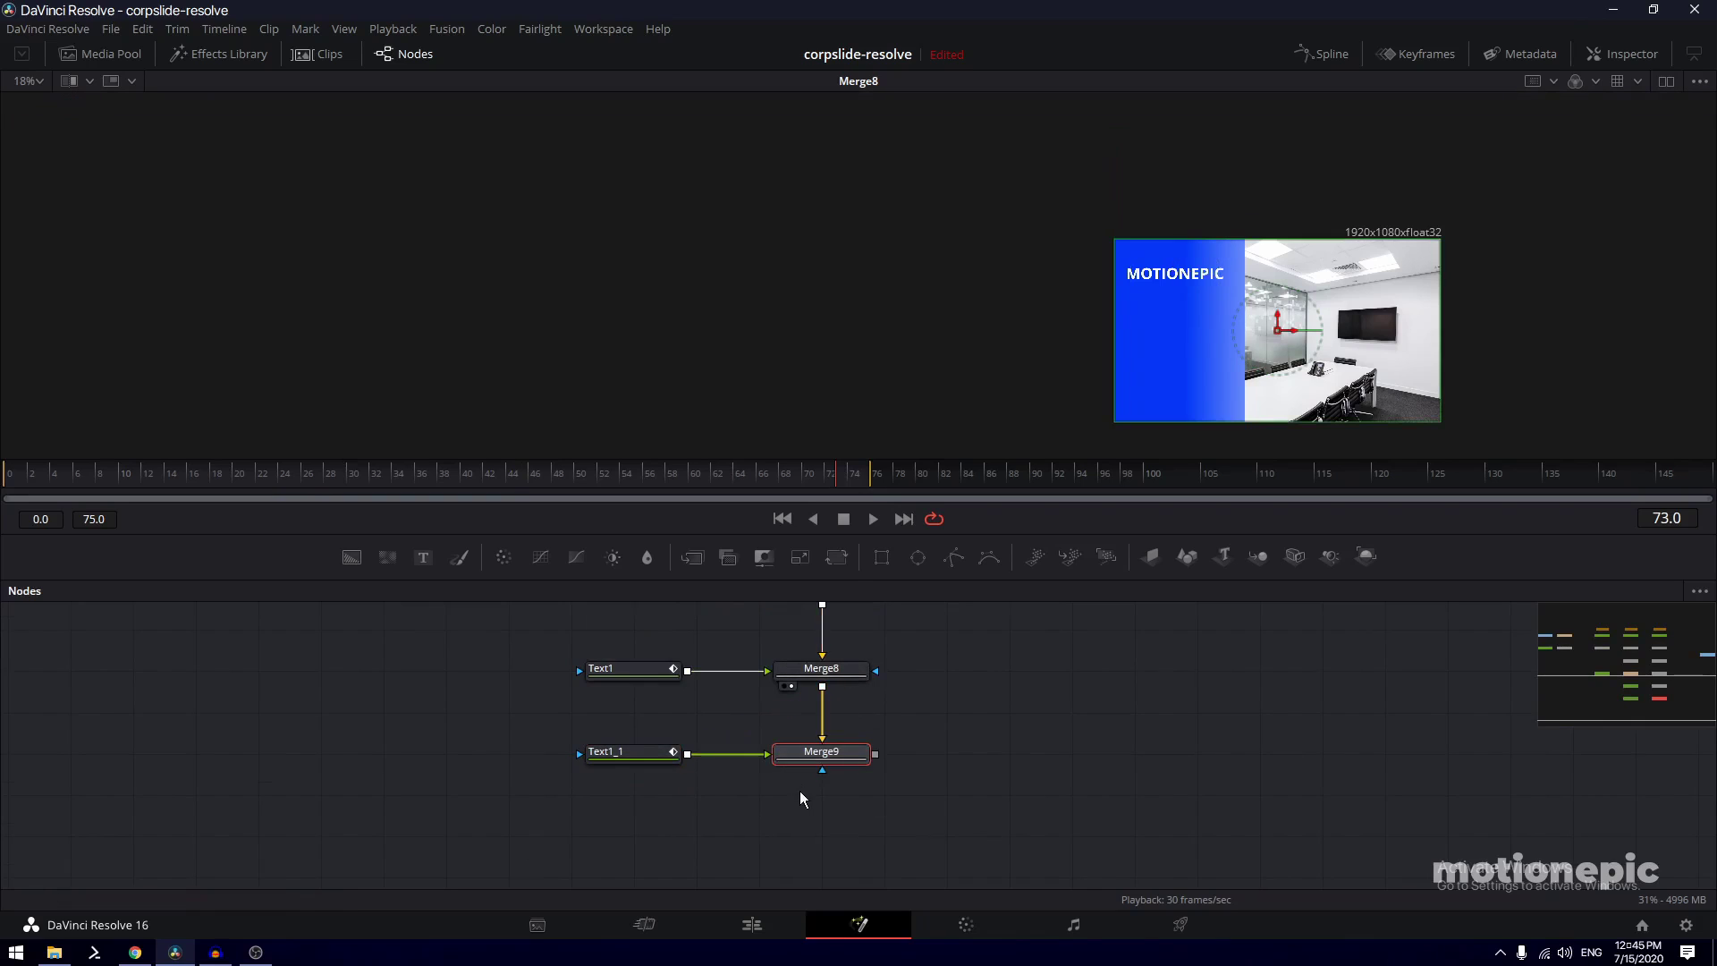
click(630, 753)
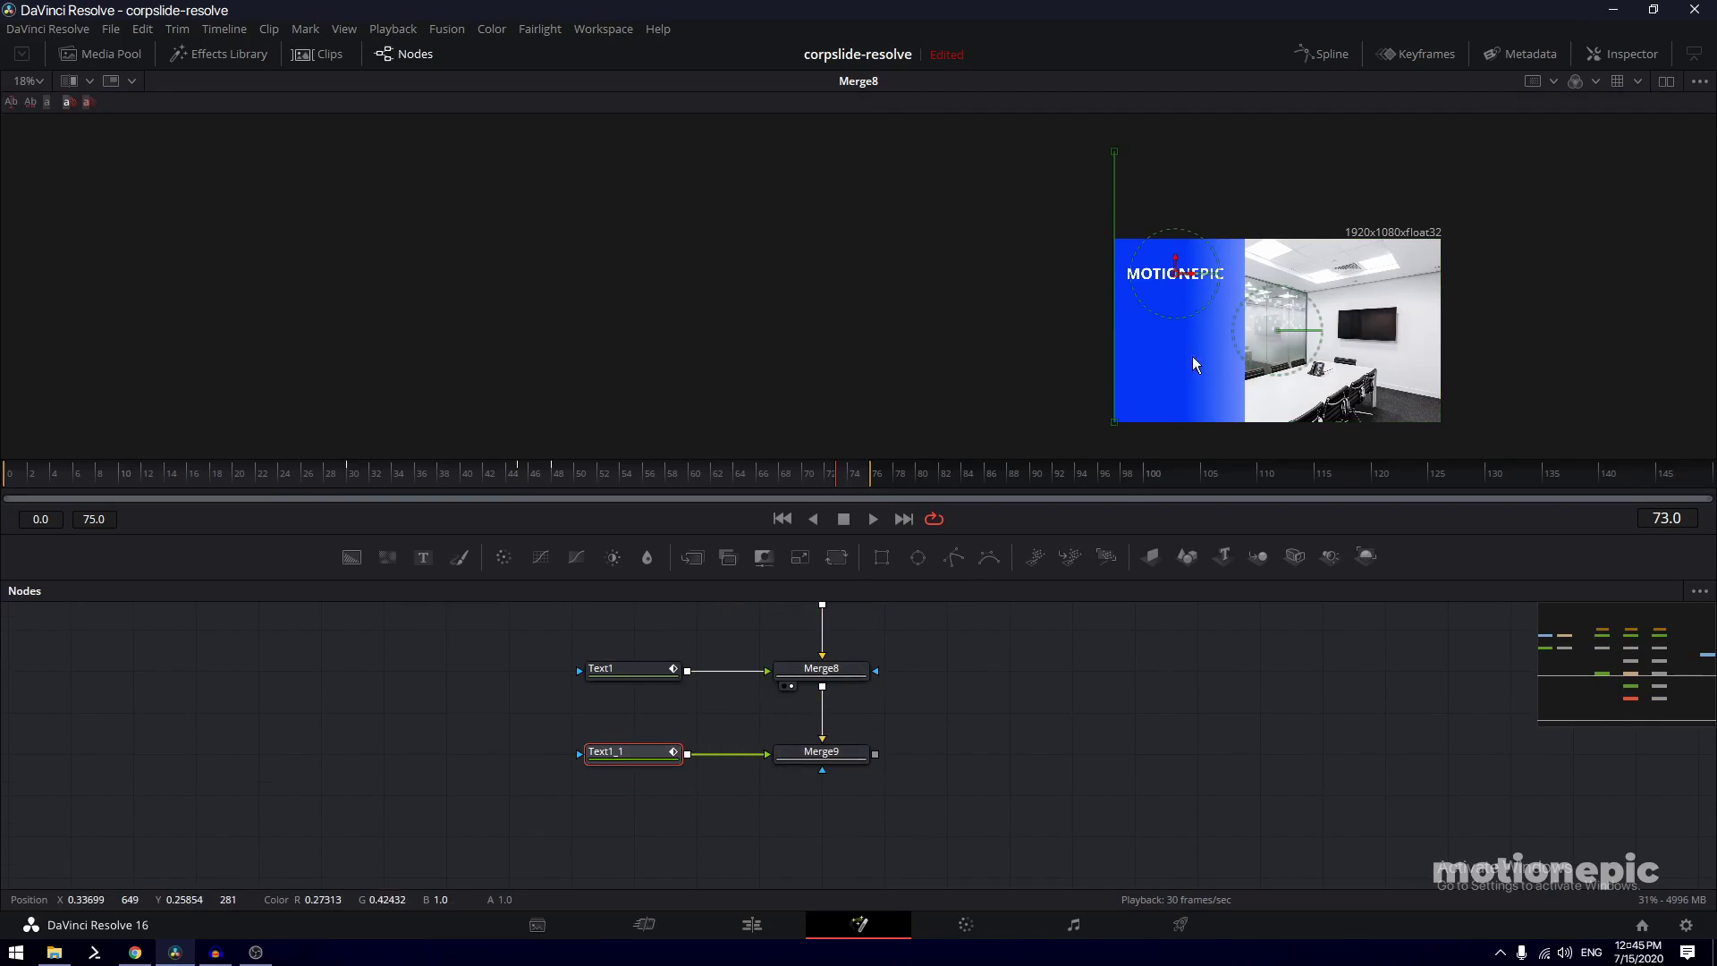
drag(1175, 265, 1176, 296)
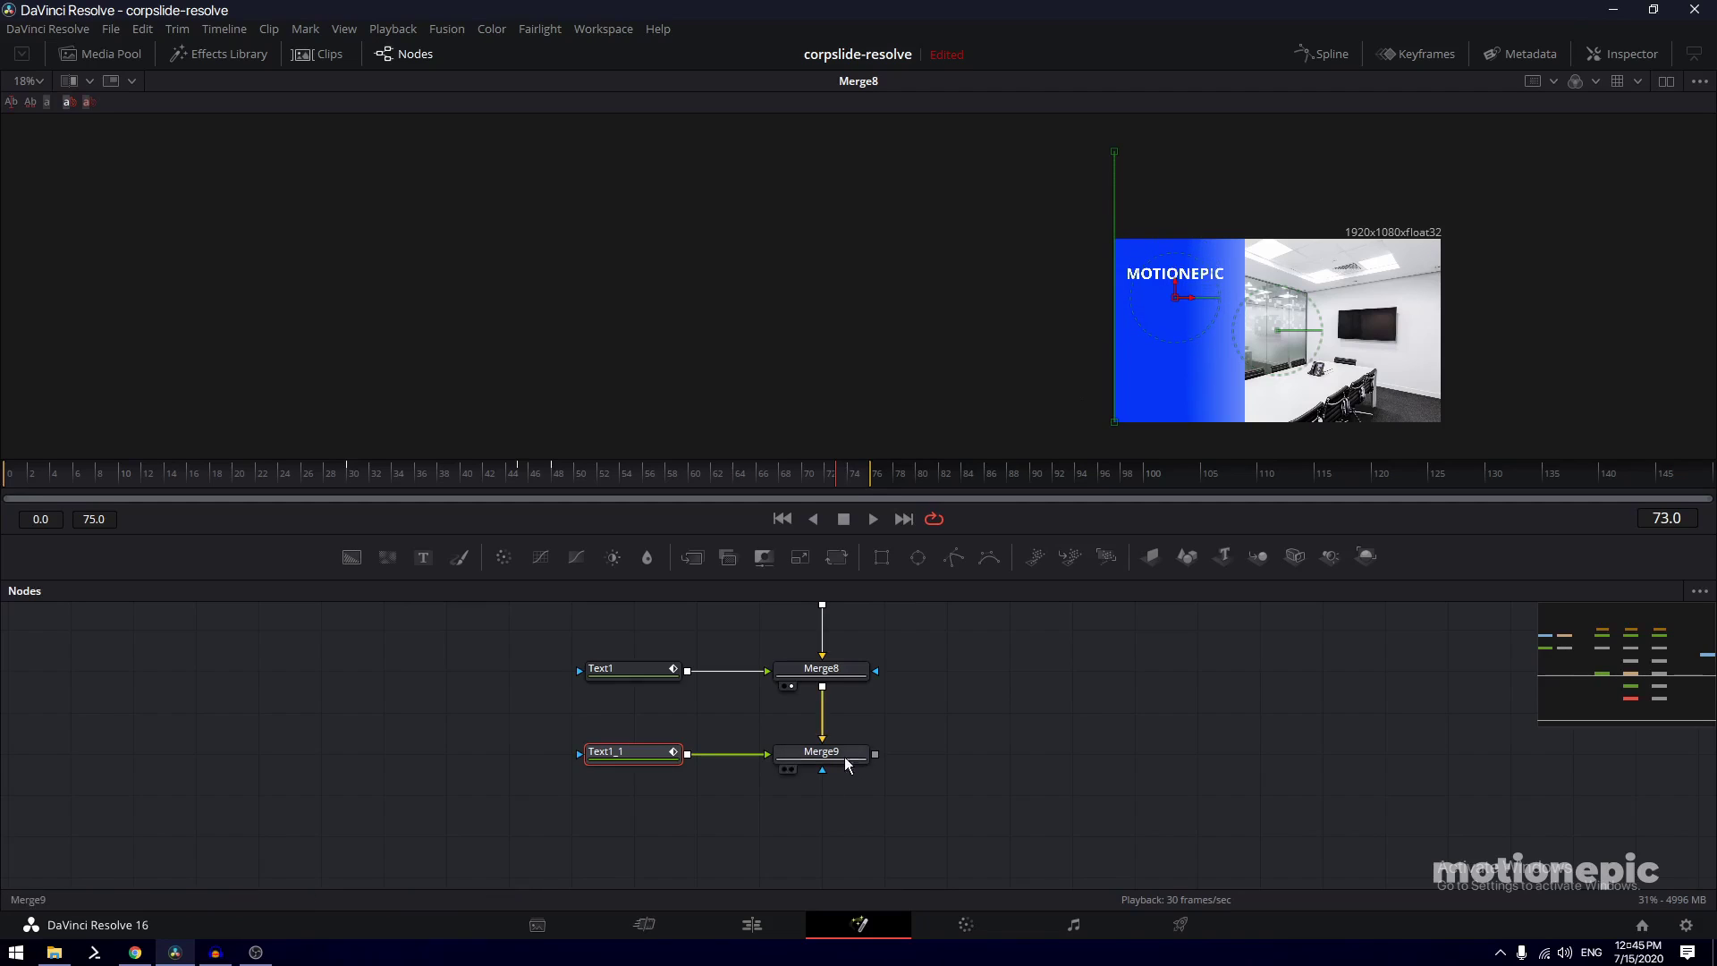
drag(844, 756, 1163, 349)
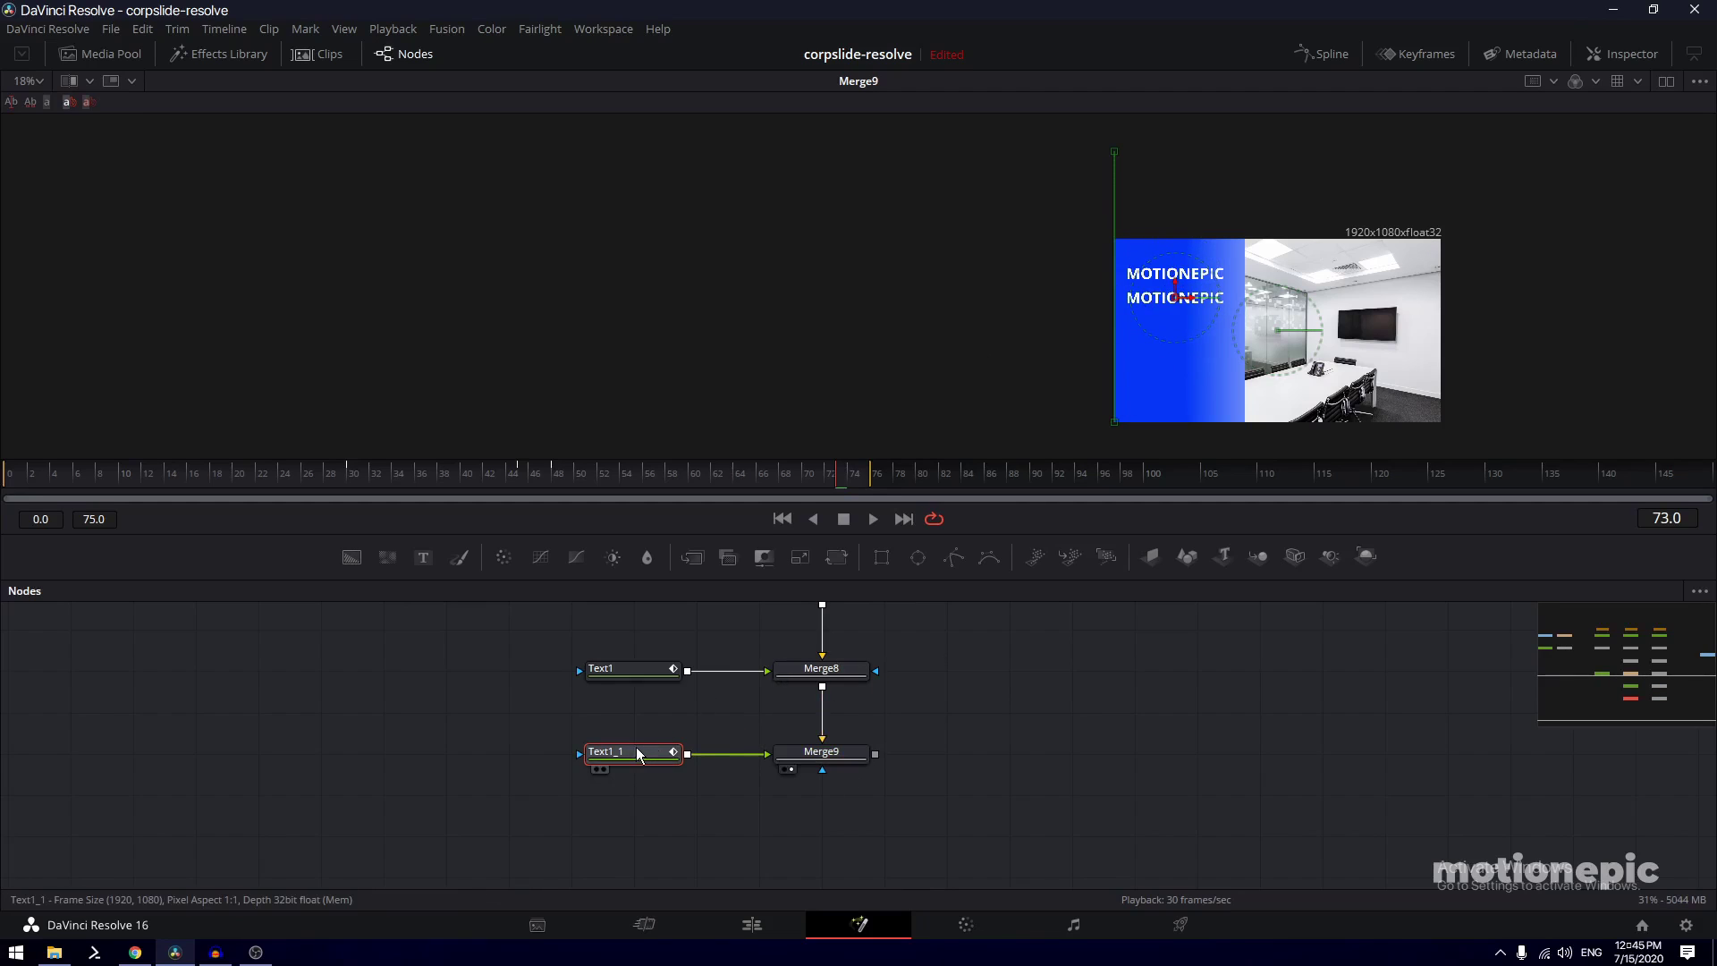
Replace Text1_1's text with 'asdasdasd asd sa dsa d as dasd sad' and go to the Edit page
click(1608, 54)
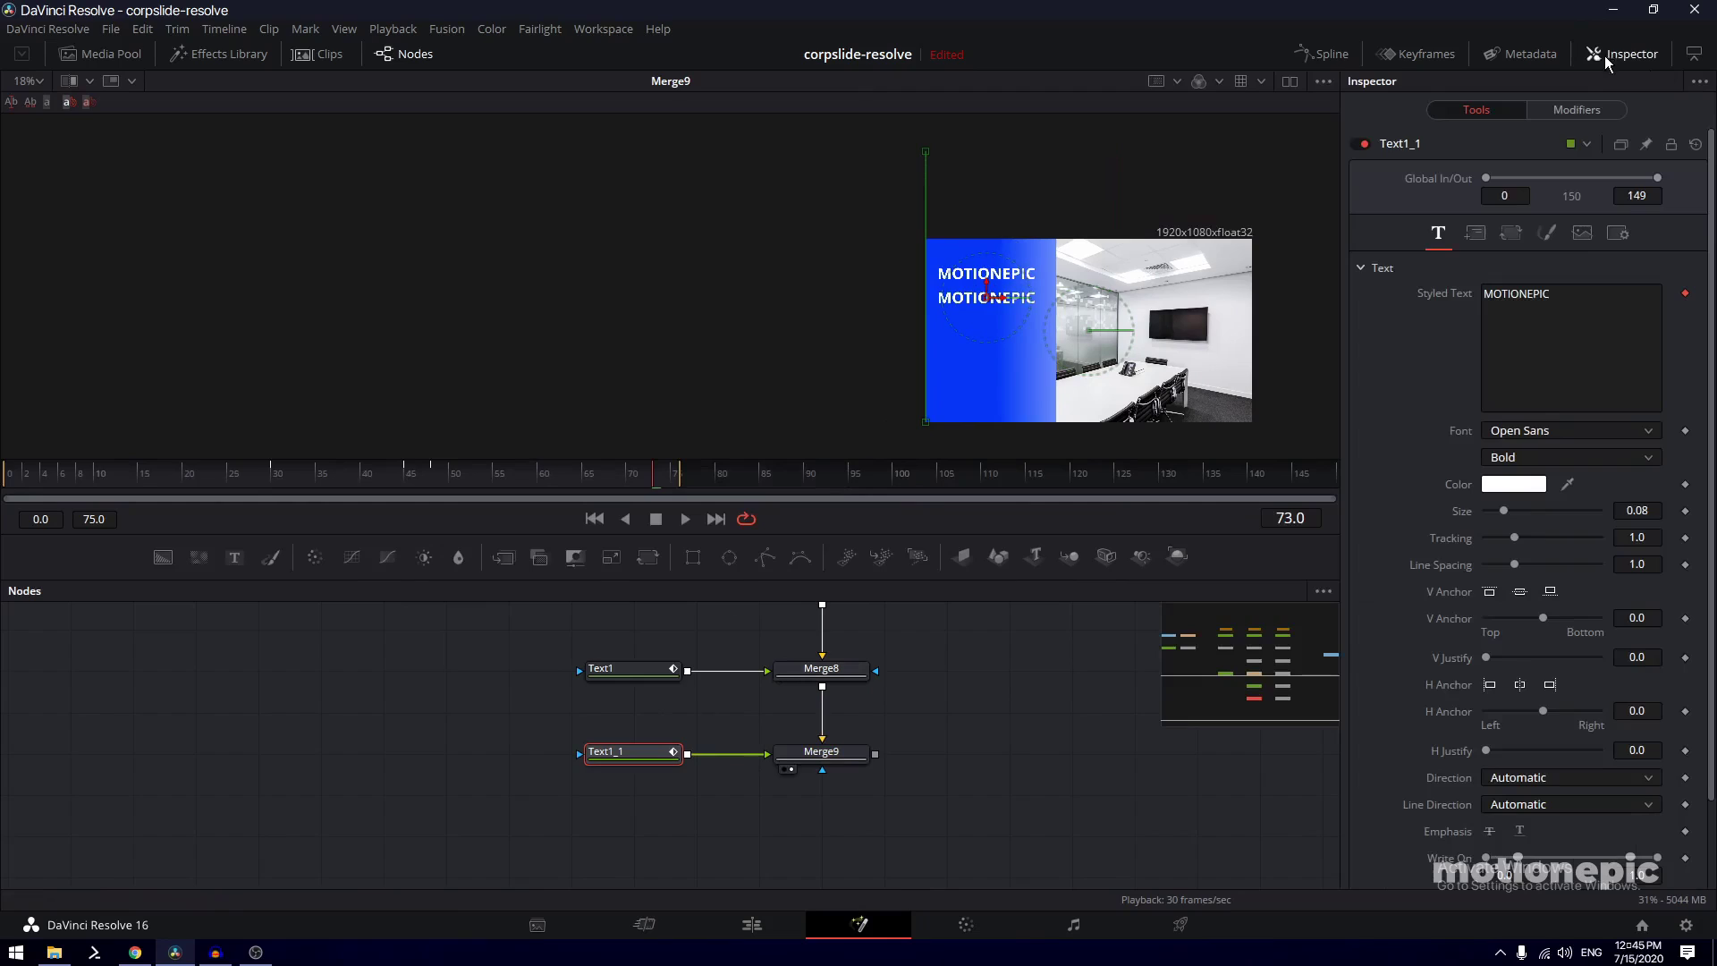
click(1599, 294)
key(ctrl+a)
text(asdasdasd)
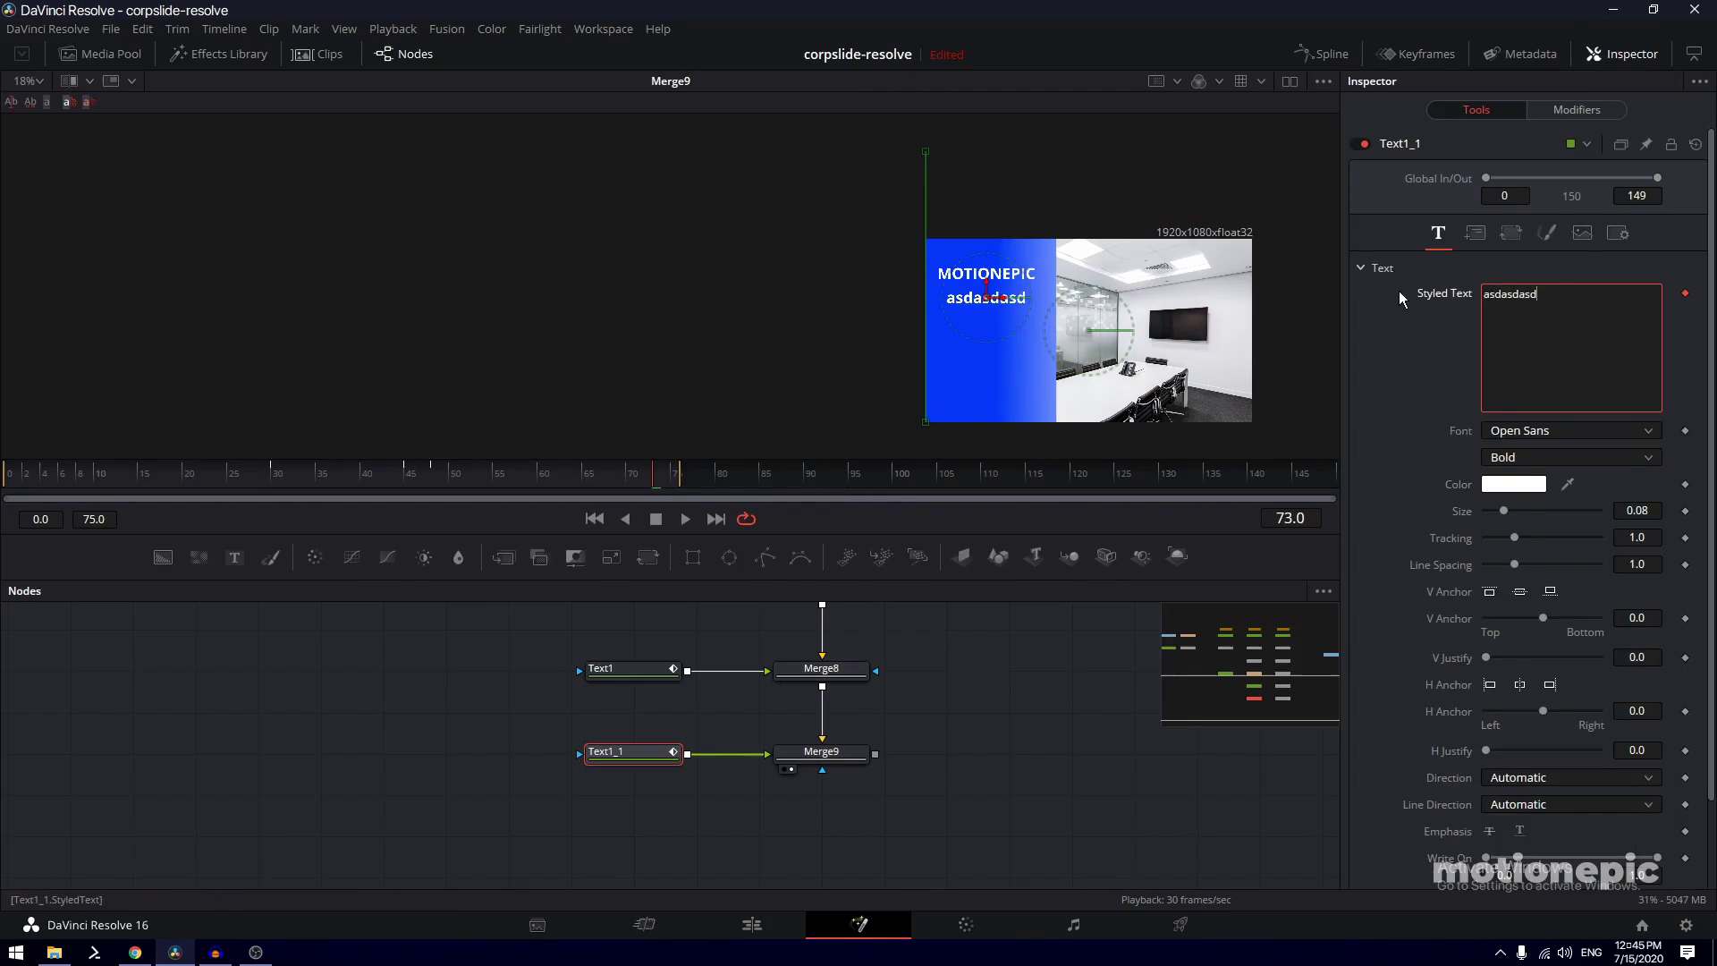
text( asd sa dsa d as dasd  sad)
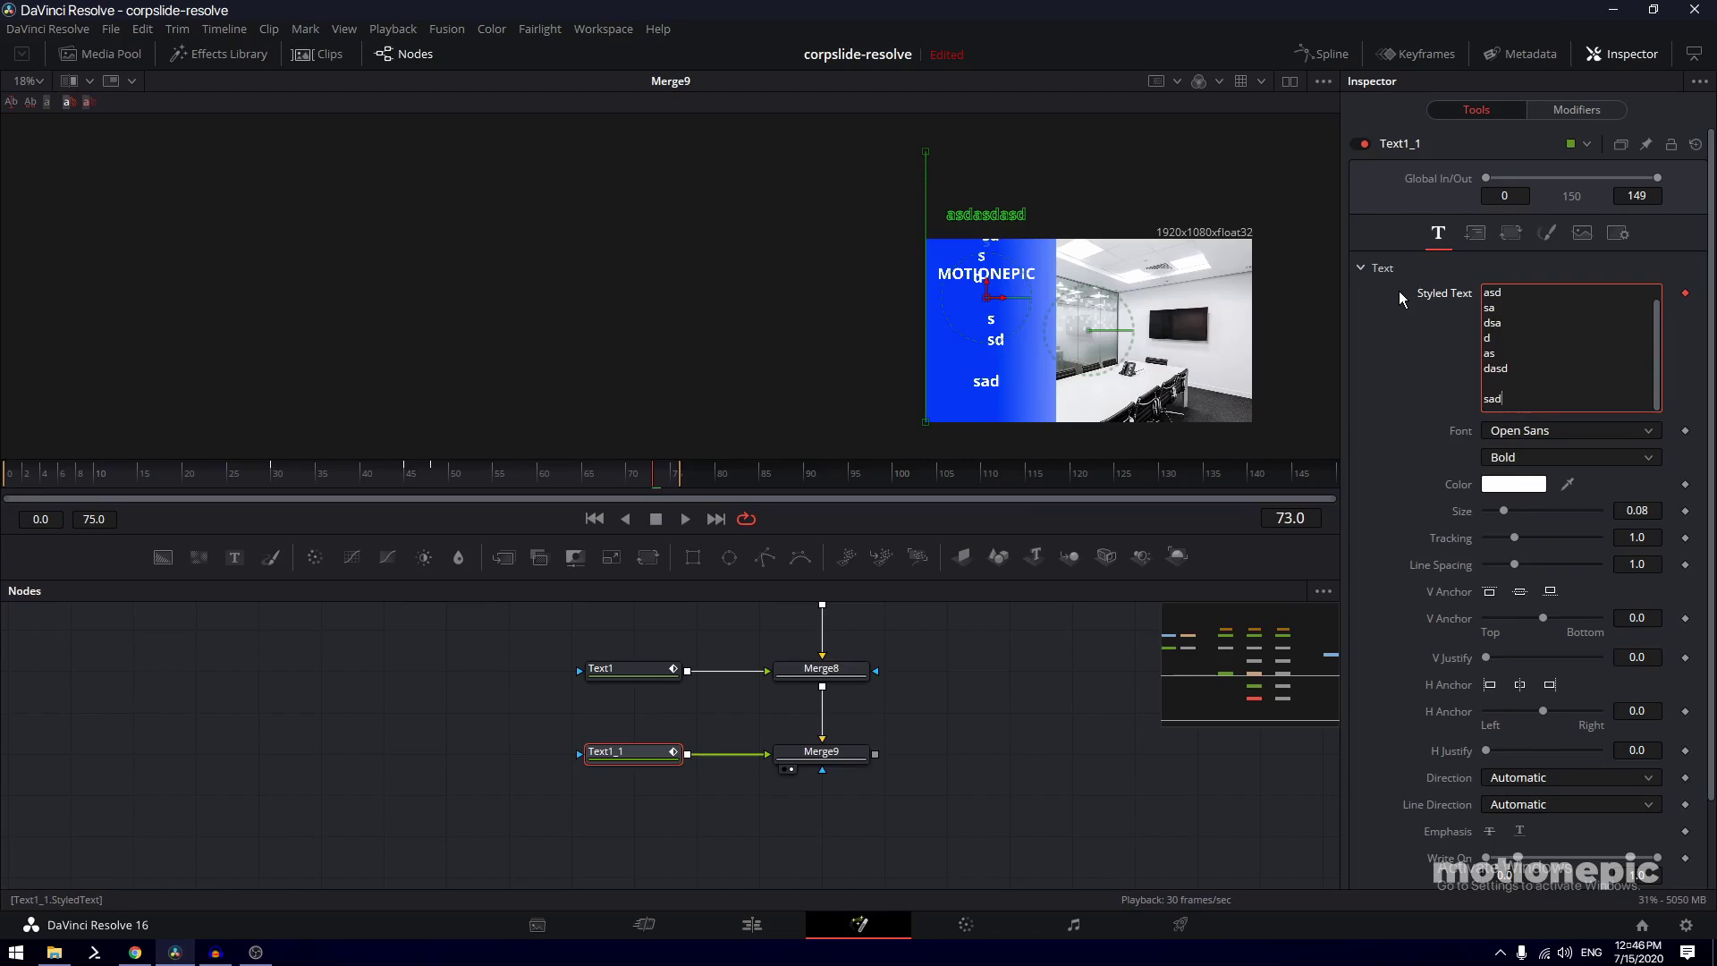
click(753, 925)
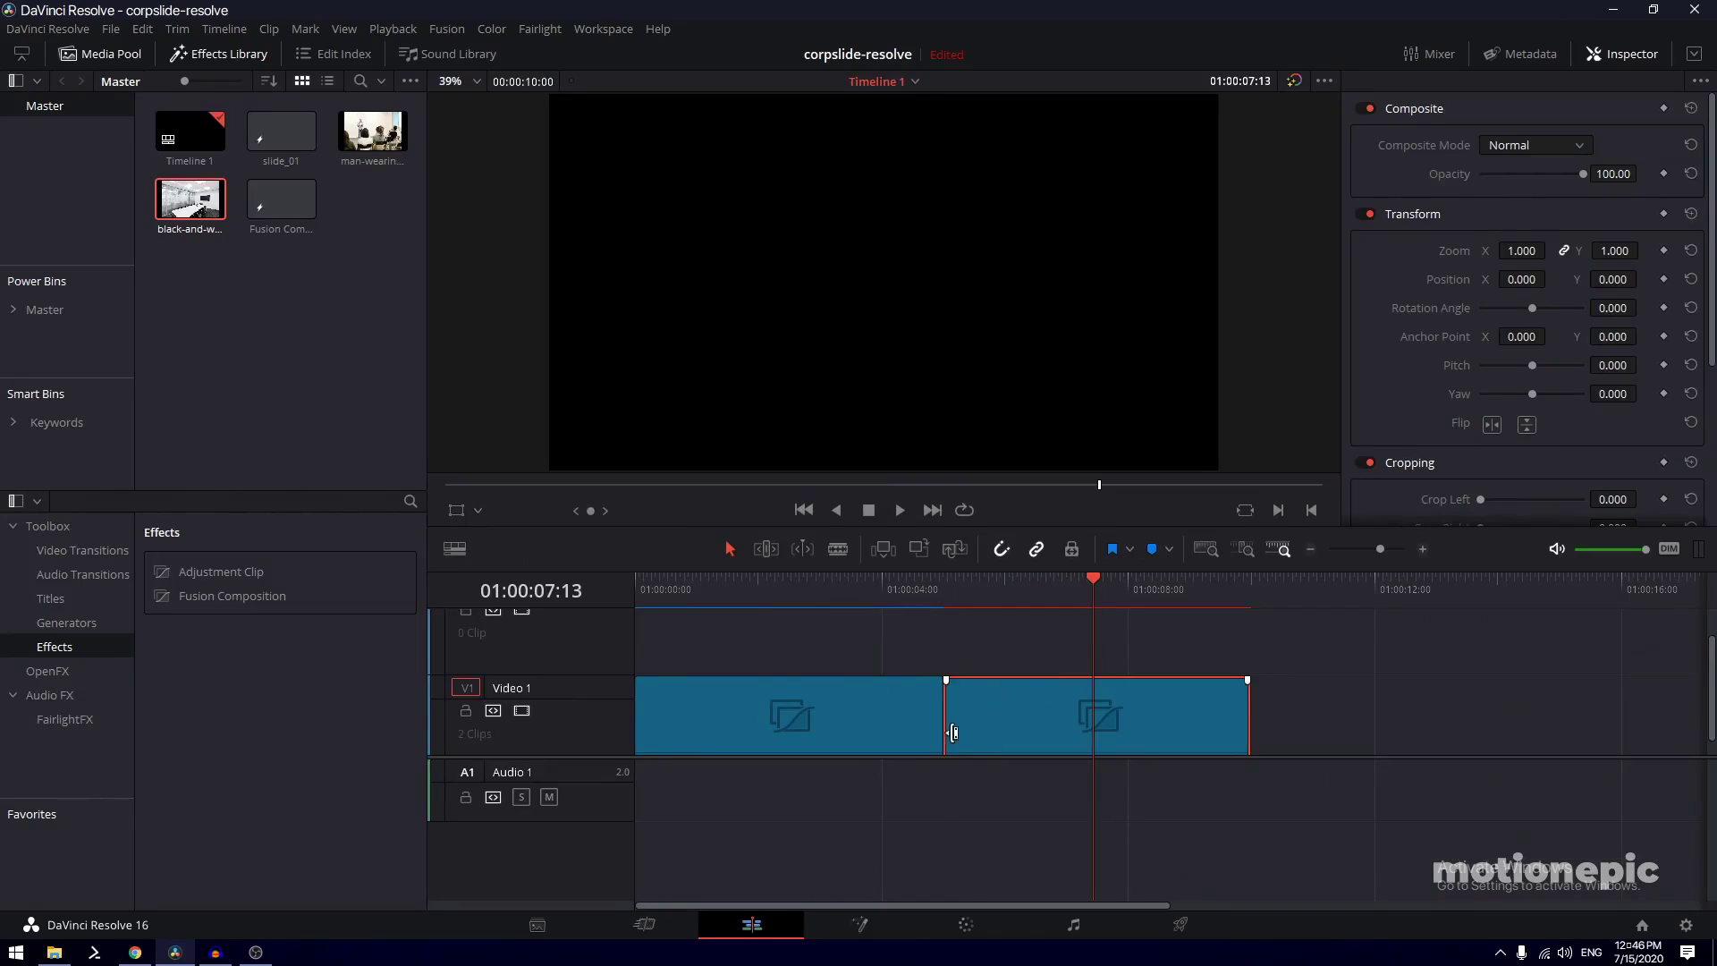
Move the Fusion Composition clip onto V2, sliding it left to about 01:00:03:23
drag(982, 694, 920, 632)
click(882, 594)
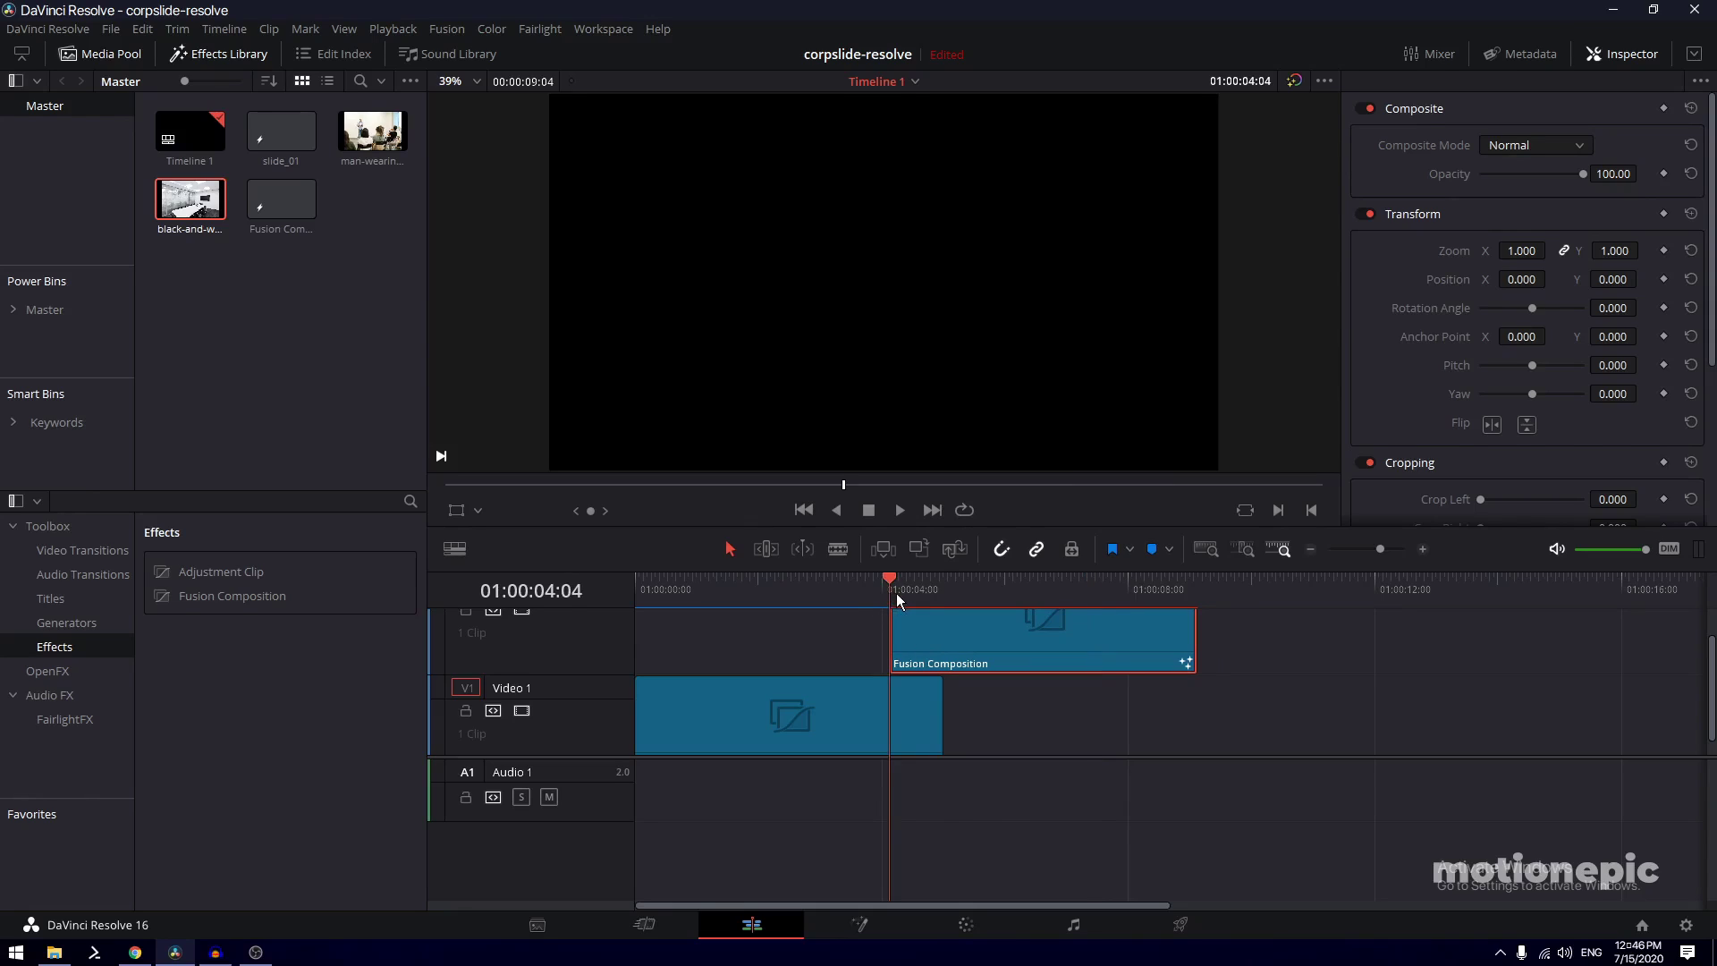
drag(903, 596, 932, 604)
drag(928, 608, 938, 657)
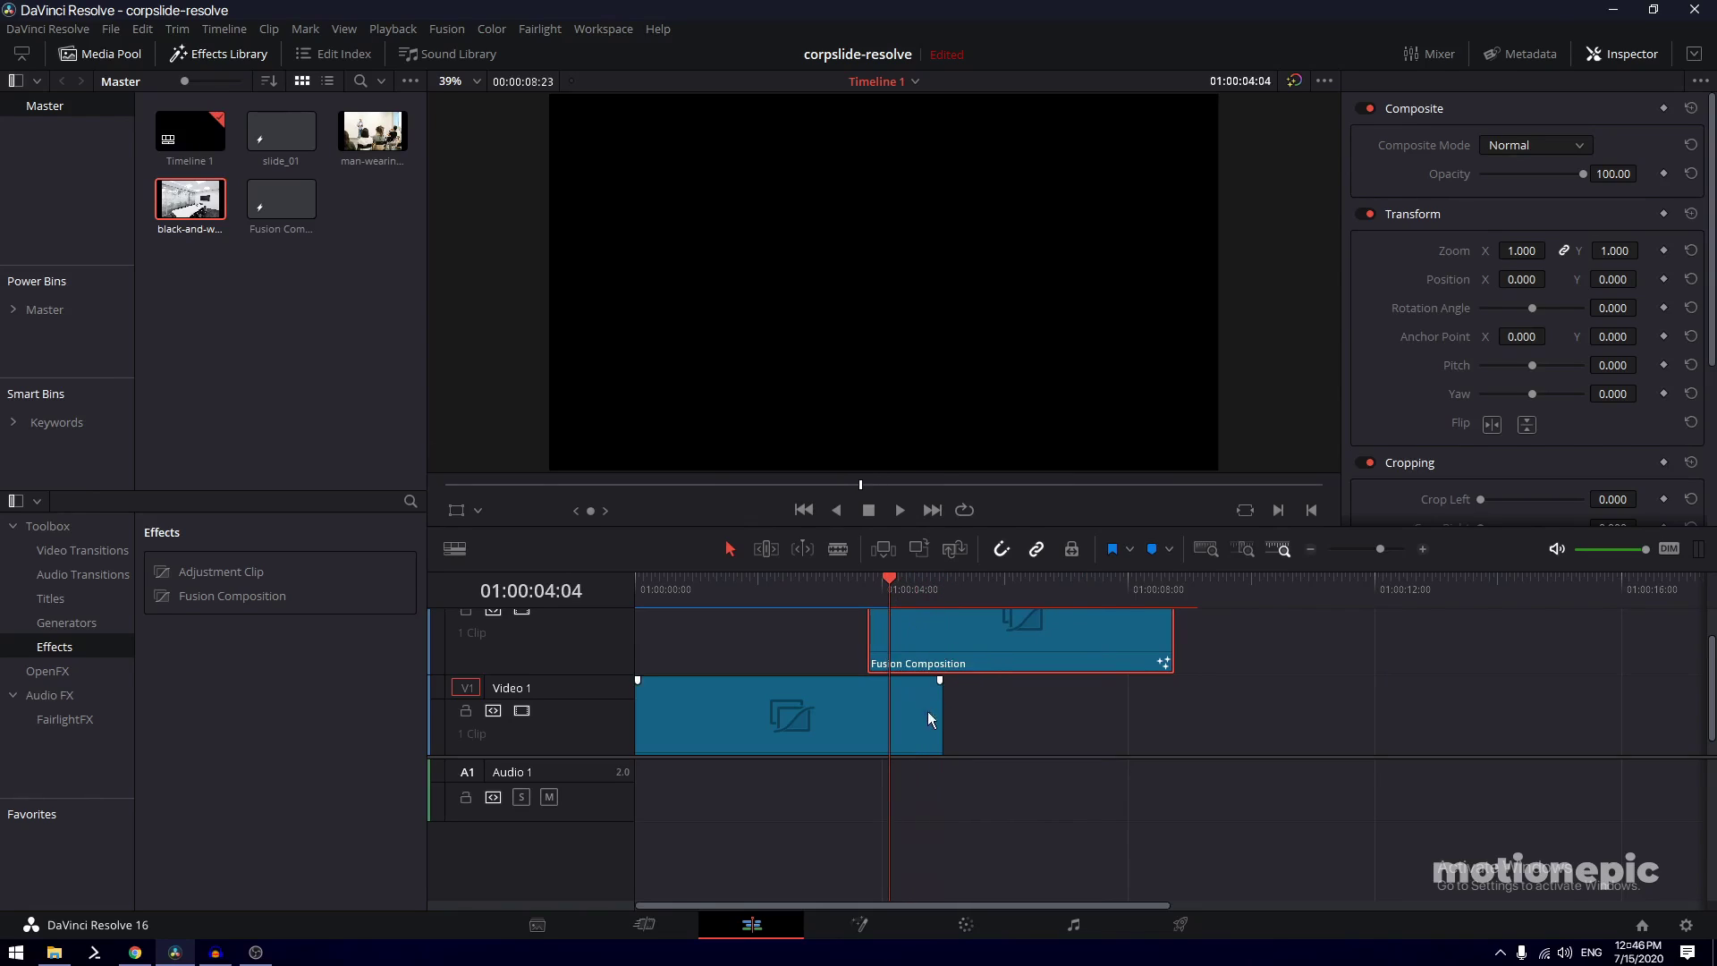
Select the composition clip, step through its start, and open it in Fusion
click(912, 737)
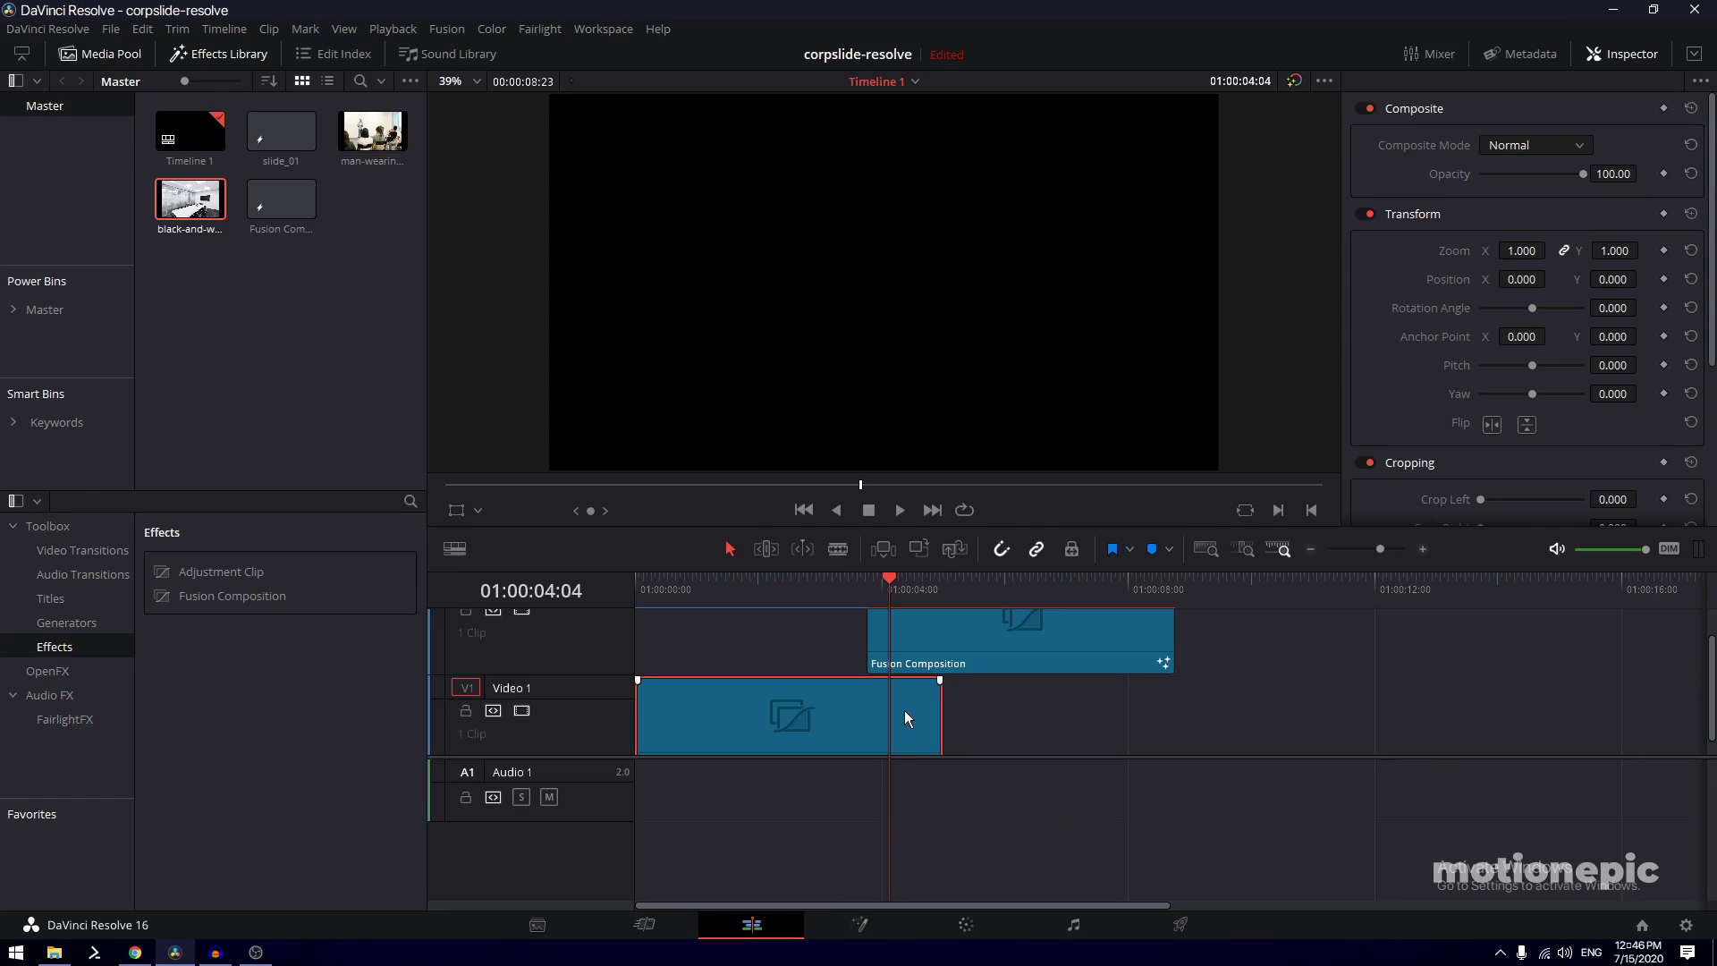
click(900, 647)
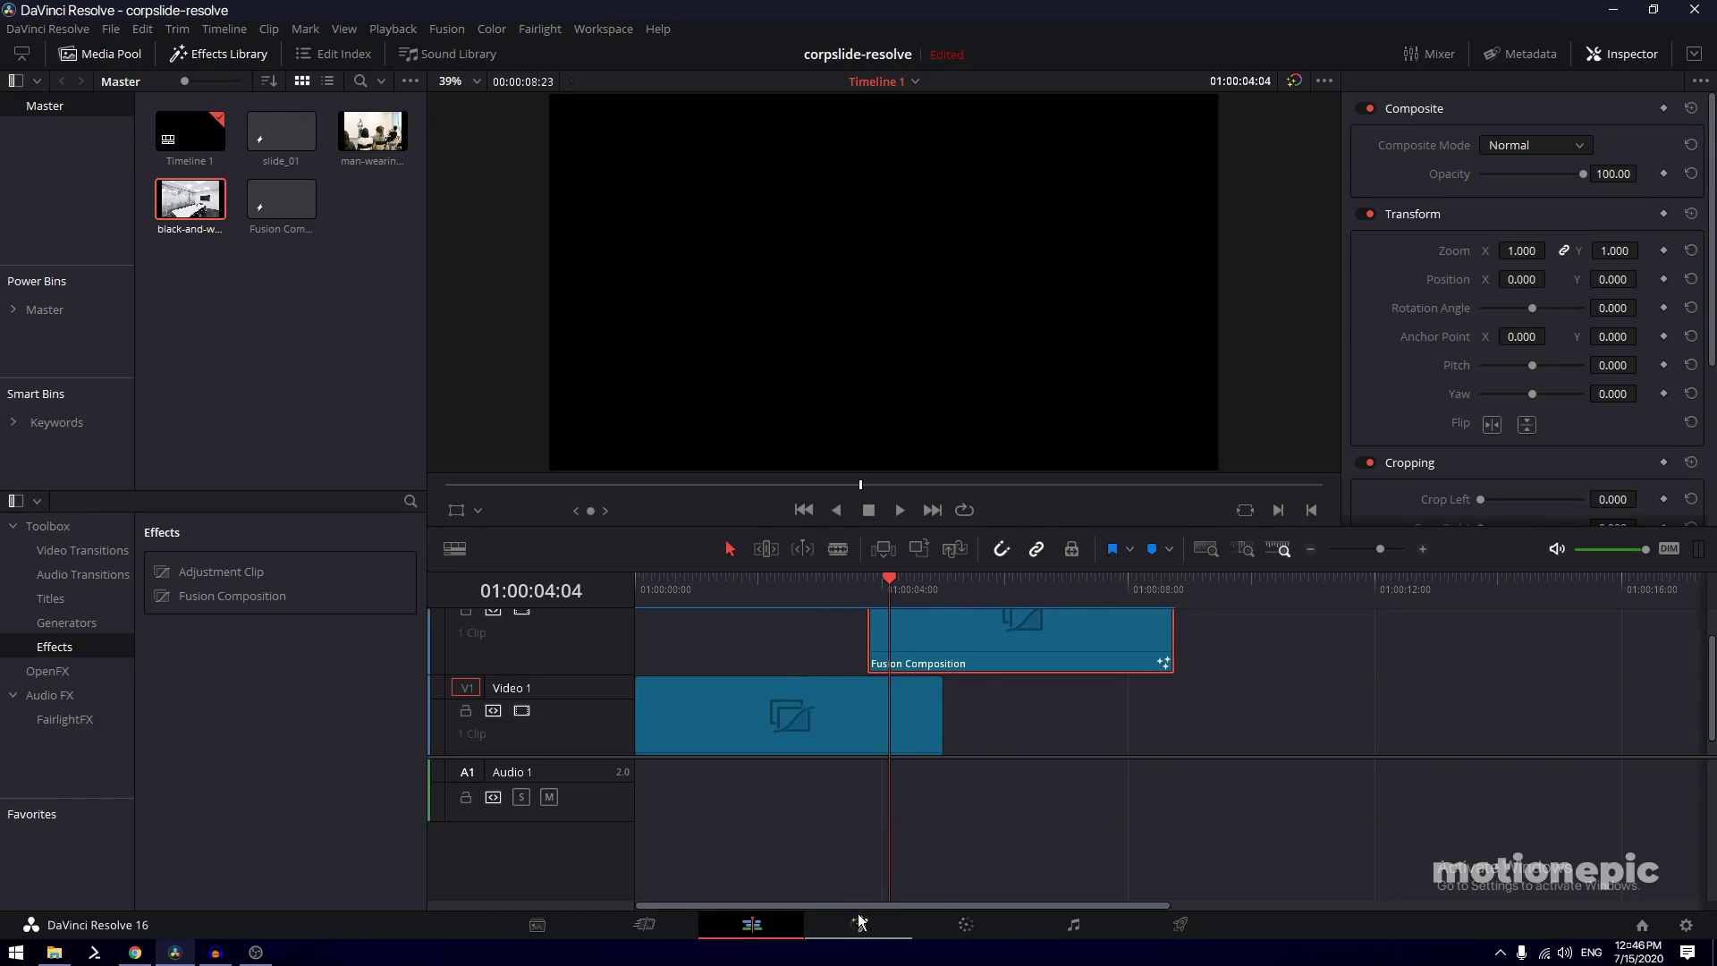
key(Up)
key(space)
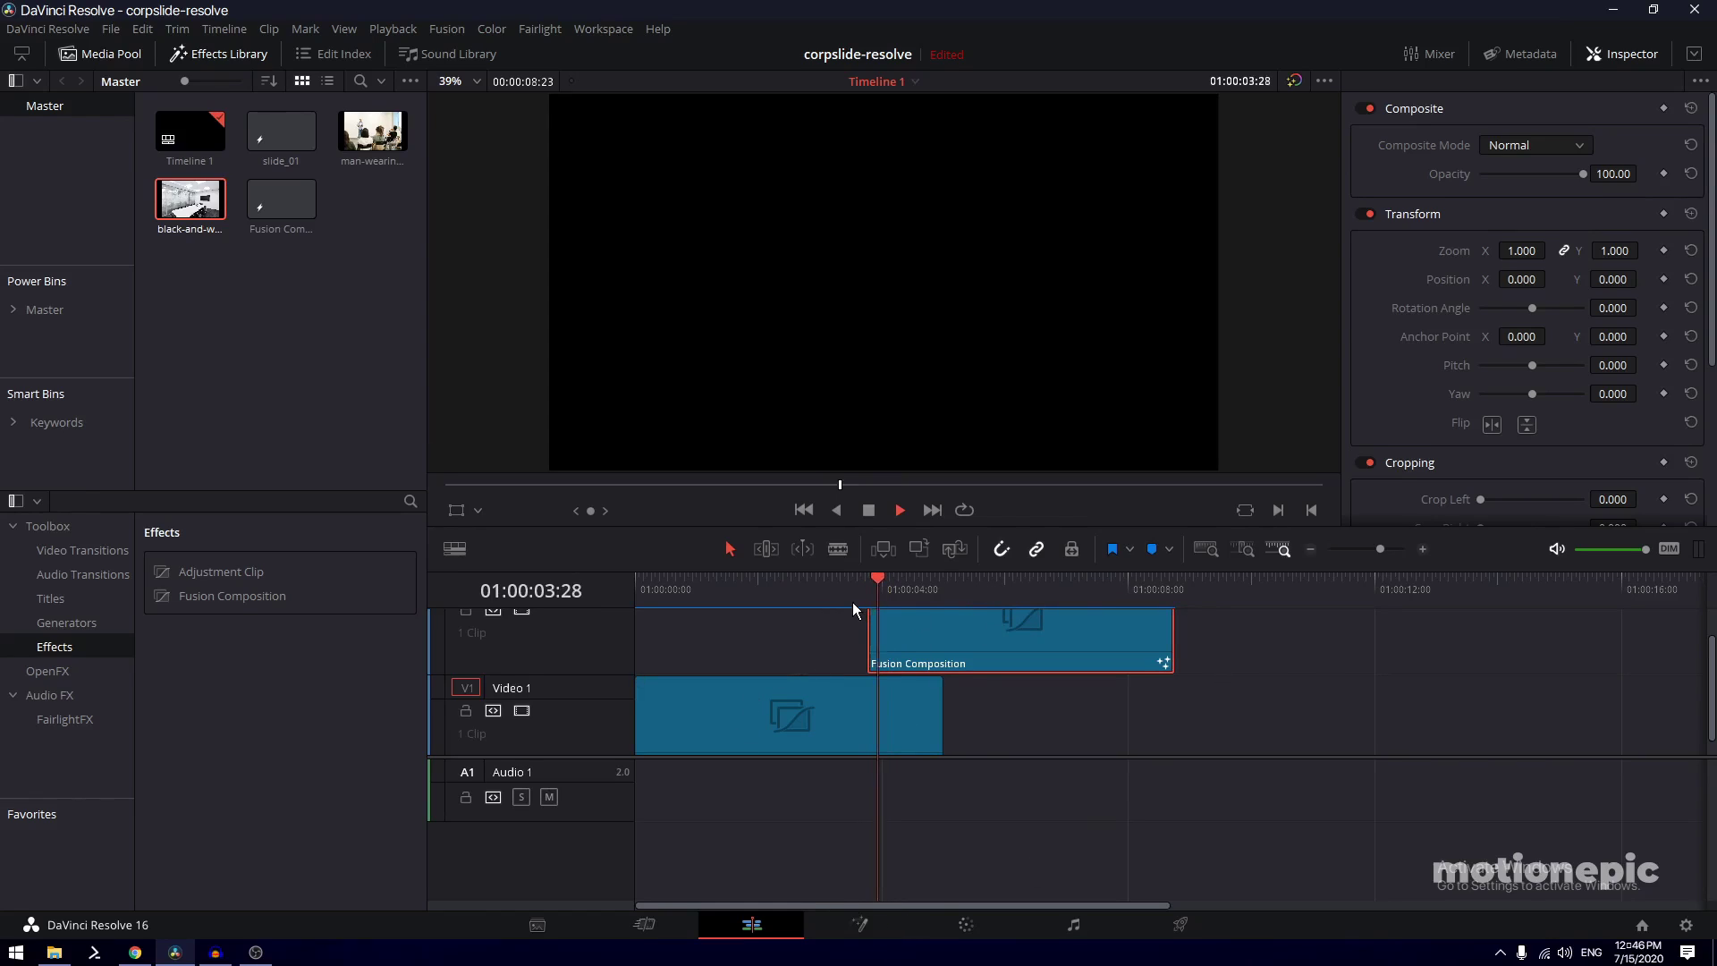
click(859, 924)
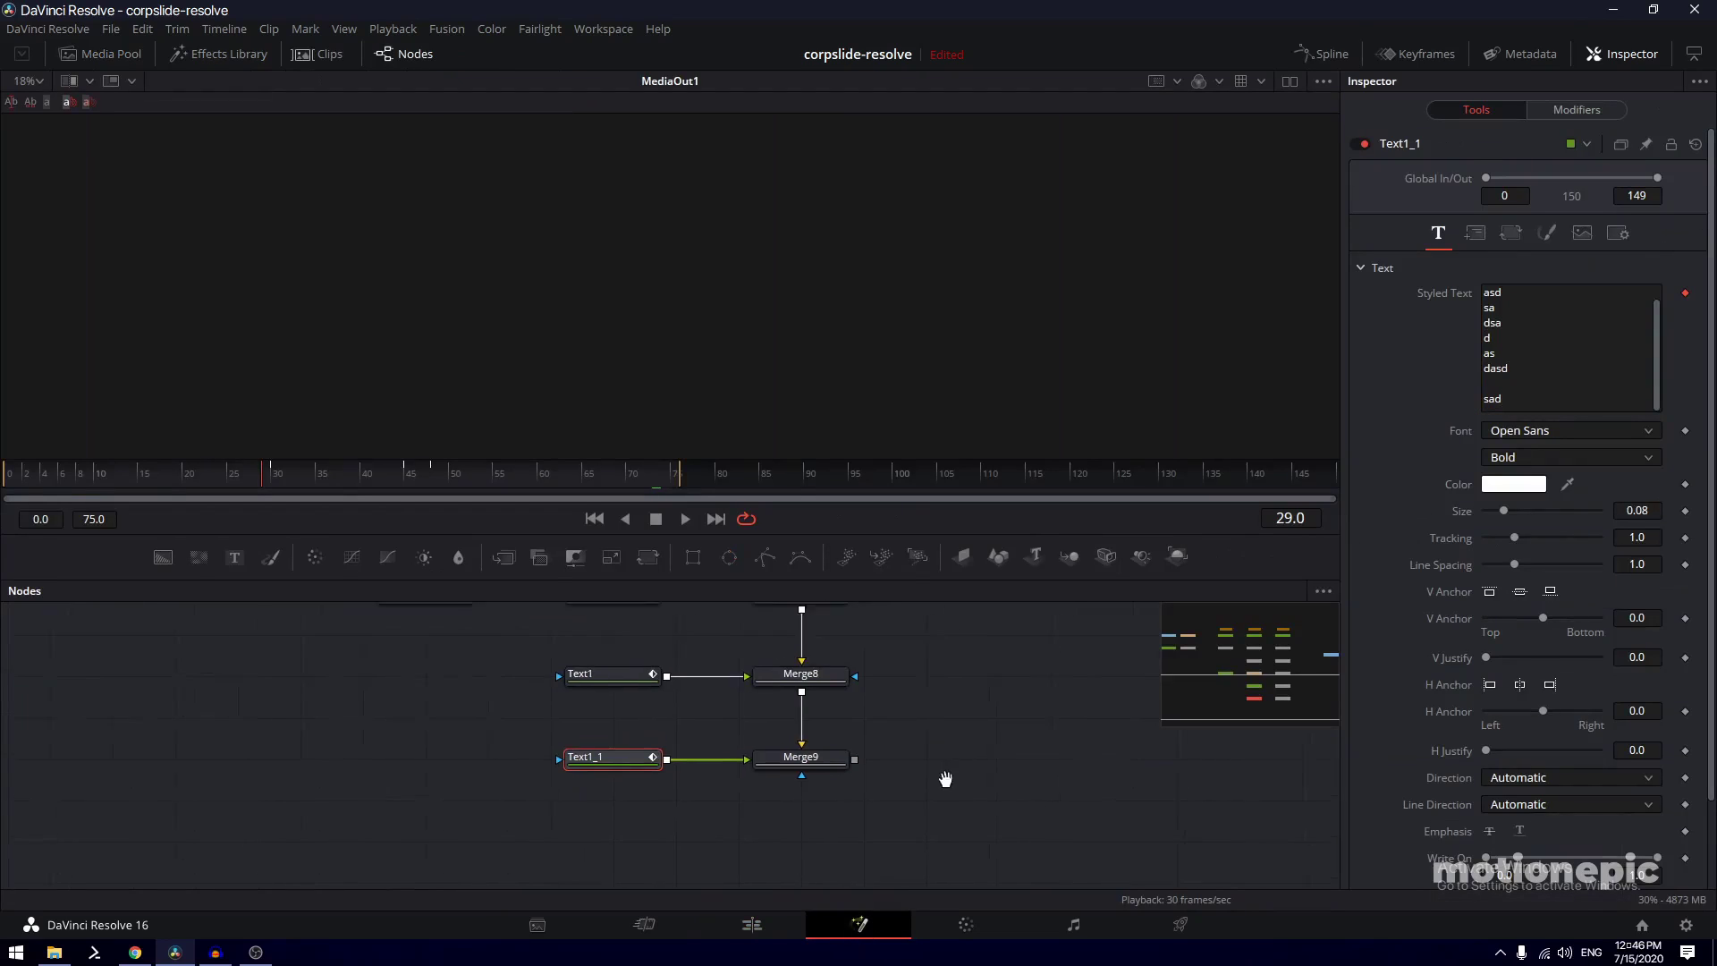
Move MediaOut1 next to Merge9 and connect Merge9 to it
scroll(795, 742, down, 5)
drag(783, 677, 750, 819)
scroll(656, 801, up, 5)
drag(627, 773, 832, 772)
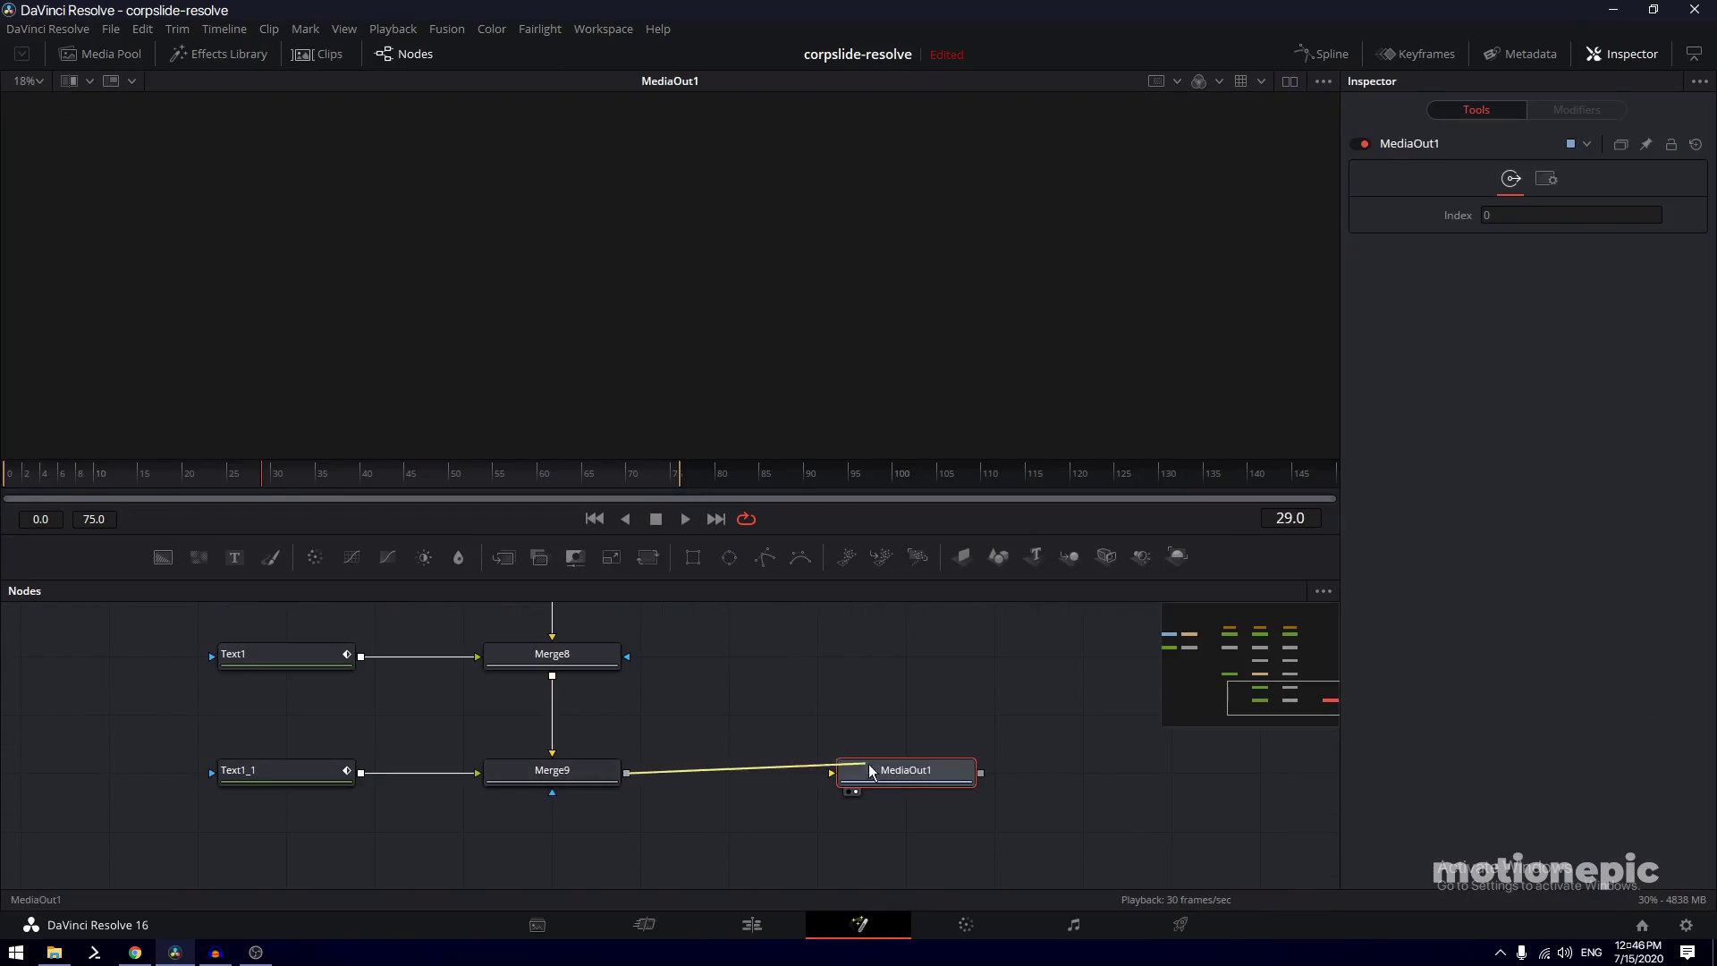
Play the slide on the Edit timeline, replaying from the composition's start
click(752, 924)
key(space)
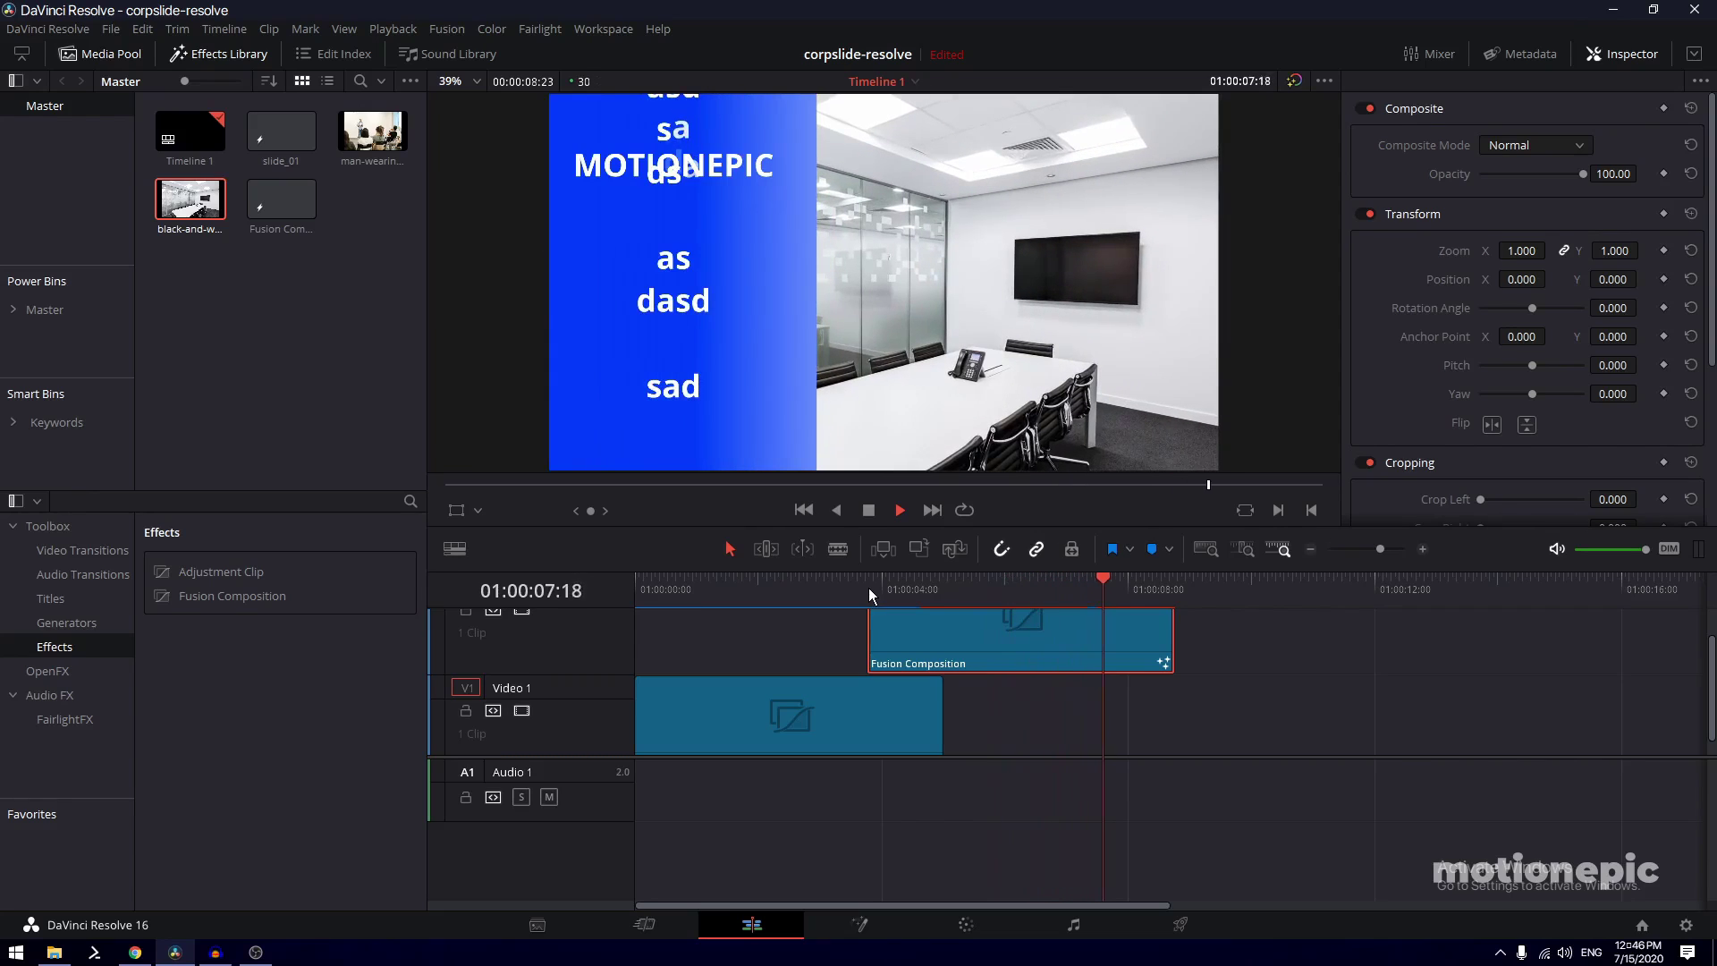
click(869, 587)
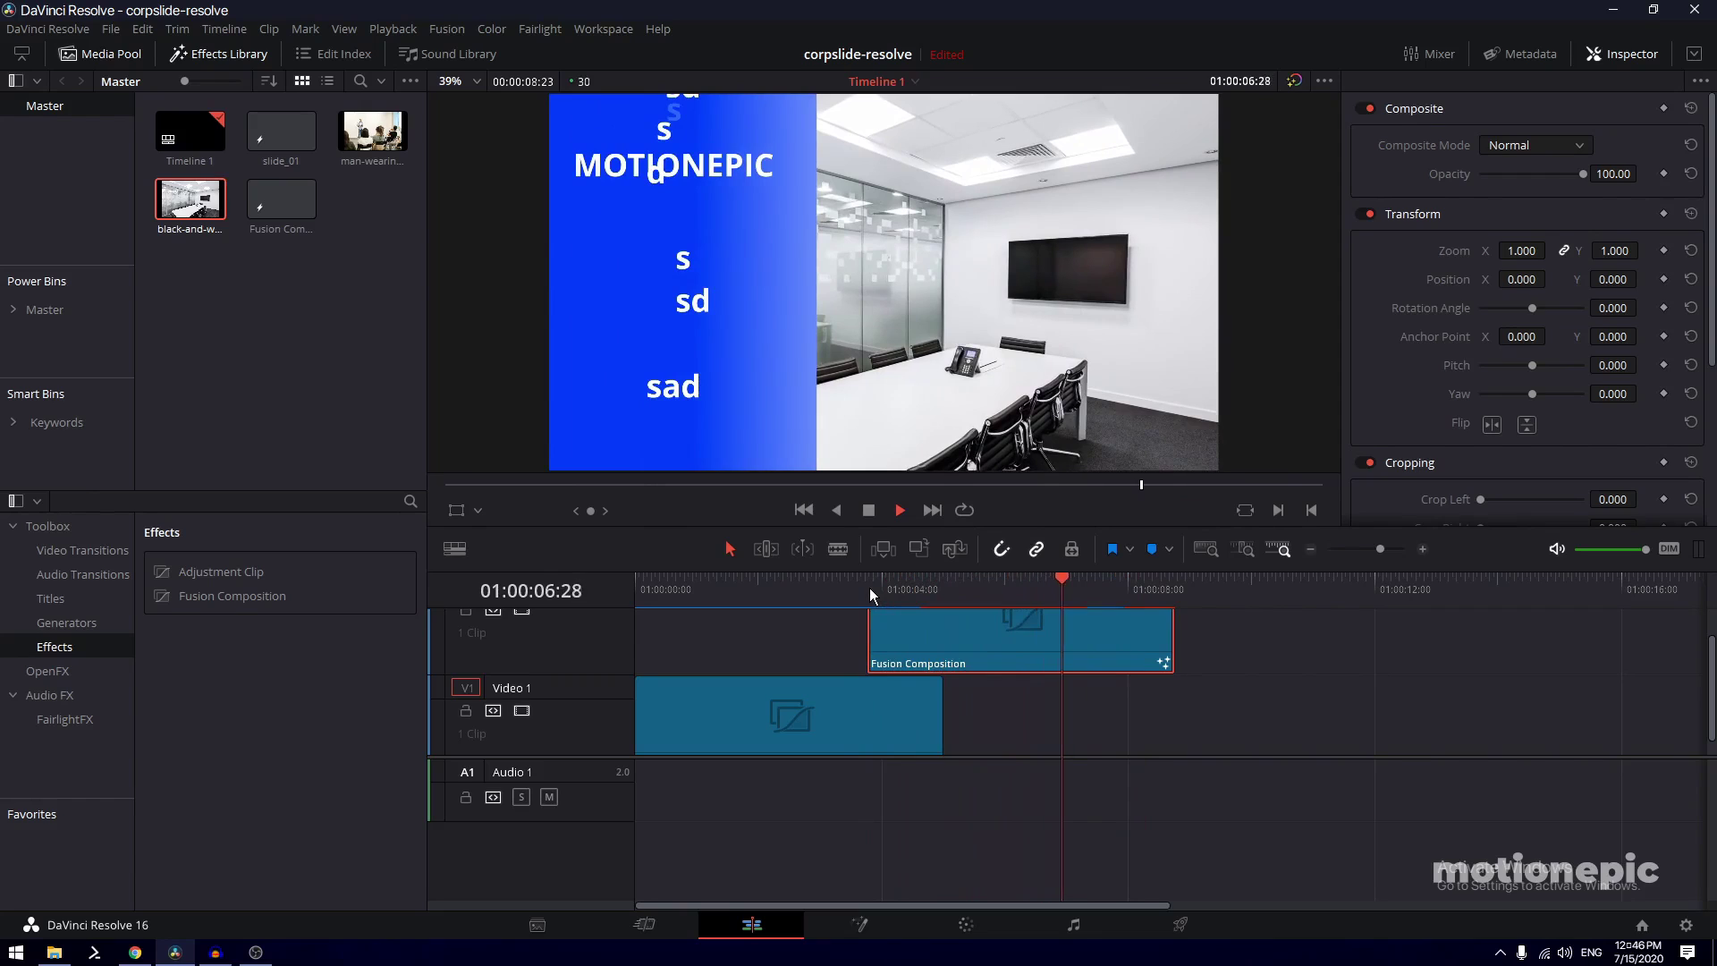
click(869, 587)
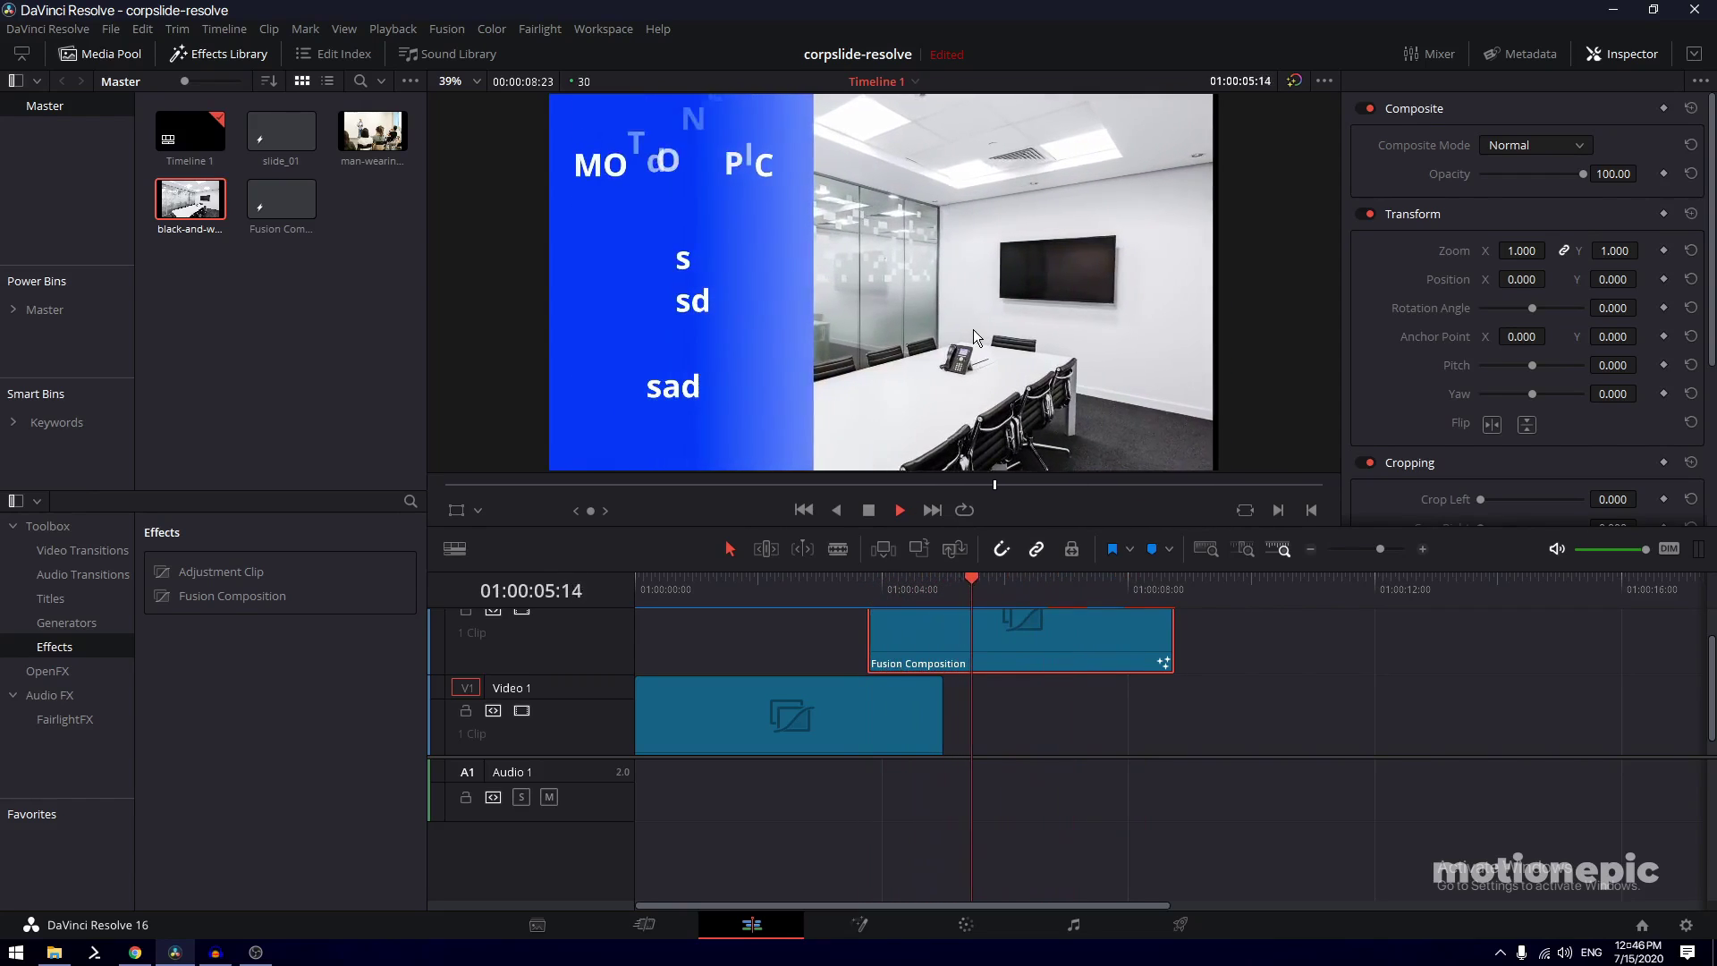